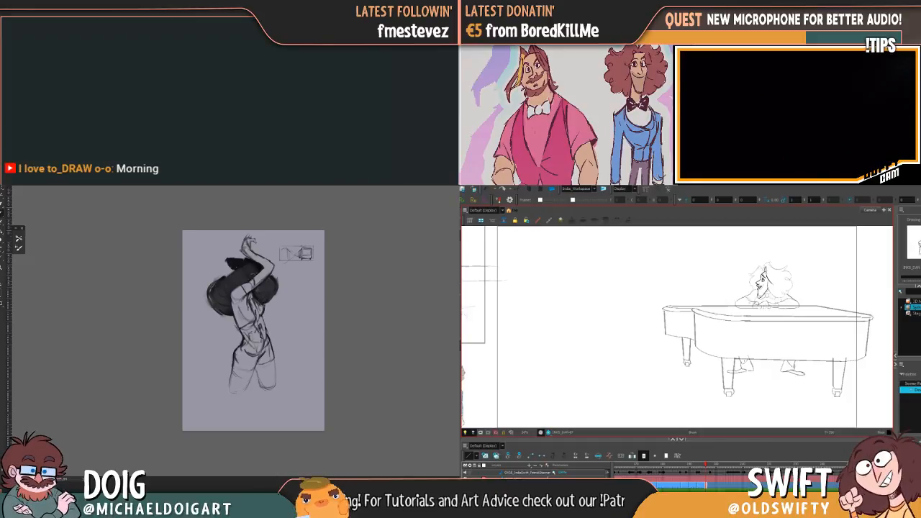
Draw a few test strokes in the empty area beside the piano and delete them
{"action": "left_click_drag", "start_coordinate": [615, 365], "coordinate": [674, 364]}
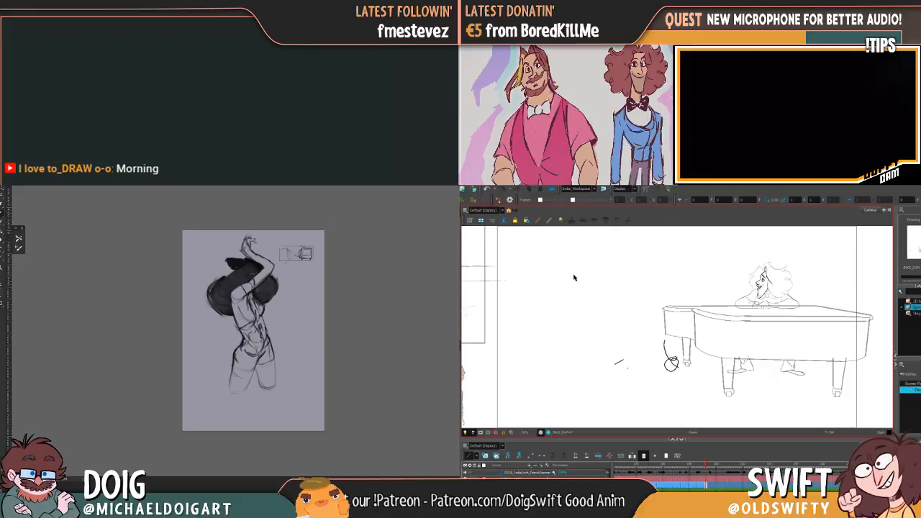
{"action": "mouse_move", "coordinate": [676, 332]}
{"action": "left_mouse_down"}
{"action": "mouse_move", "coordinate": [702, 385]}
{"action": "mouse_move", "coordinate": [713, 352]}
{"action": "left_mouse_up"}
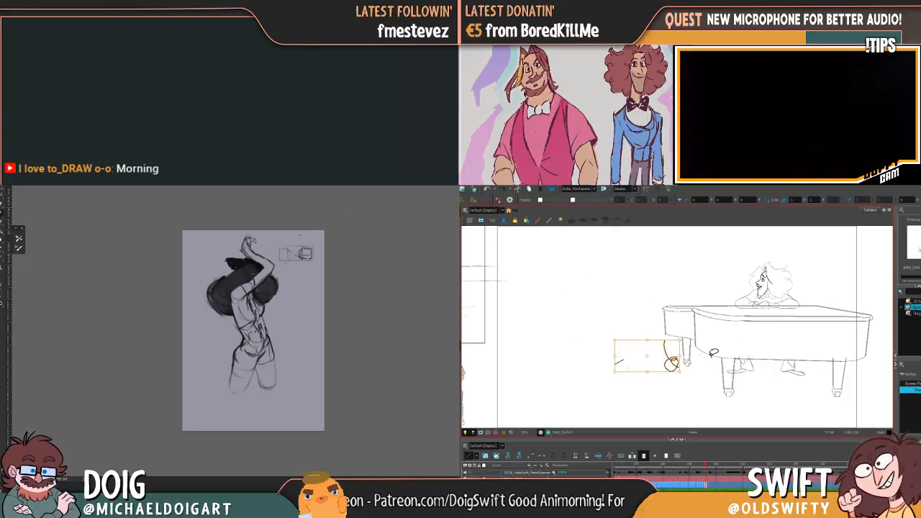
{"action": "key", "text": "Delete"}
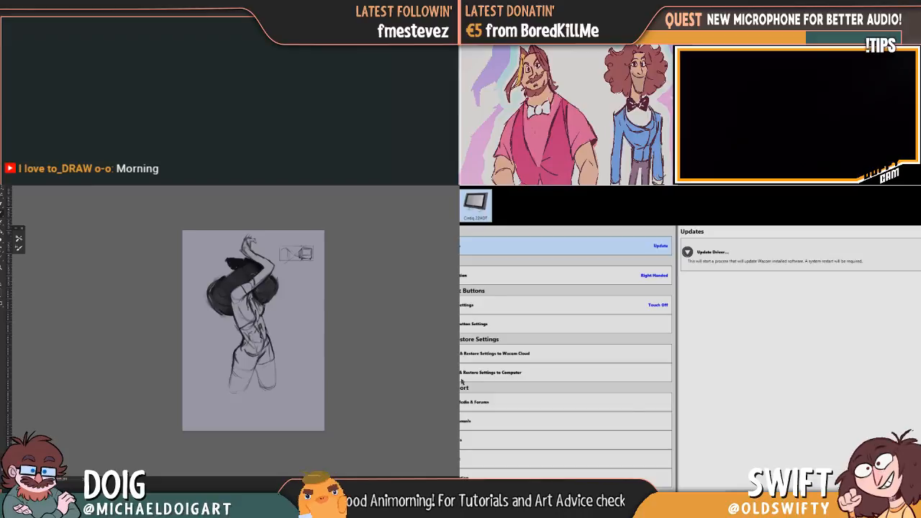
Clear the standing figure sketch from the painting canvas, leaving only the plain background
{"action": "key", "text": "Delete"}
{"action": "key", "text": "ctrl+z"}
{"action": "key", "text": "Delete"}
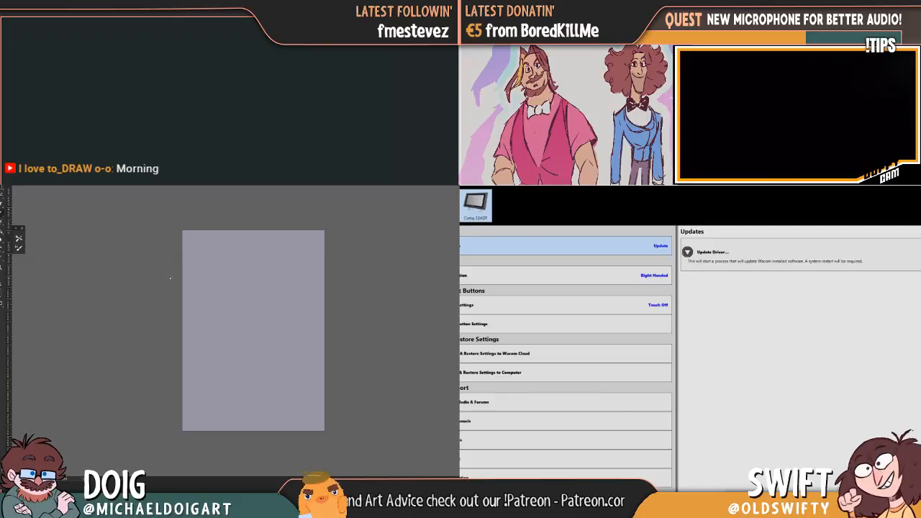
{"action": "key", "text": "ctrl+plus"}
{"action": "key", "text": "ctrl+plus"}
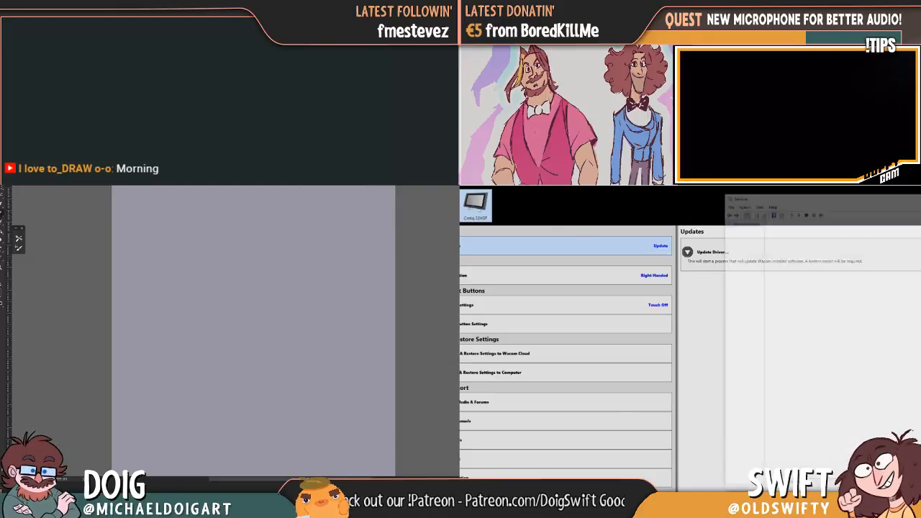
Move the tablet error message away from the services list and dismiss it
{"action": "scroll", "coordinate": [868, 301], "scroll_direction": "down", "scroll_amount": 10}
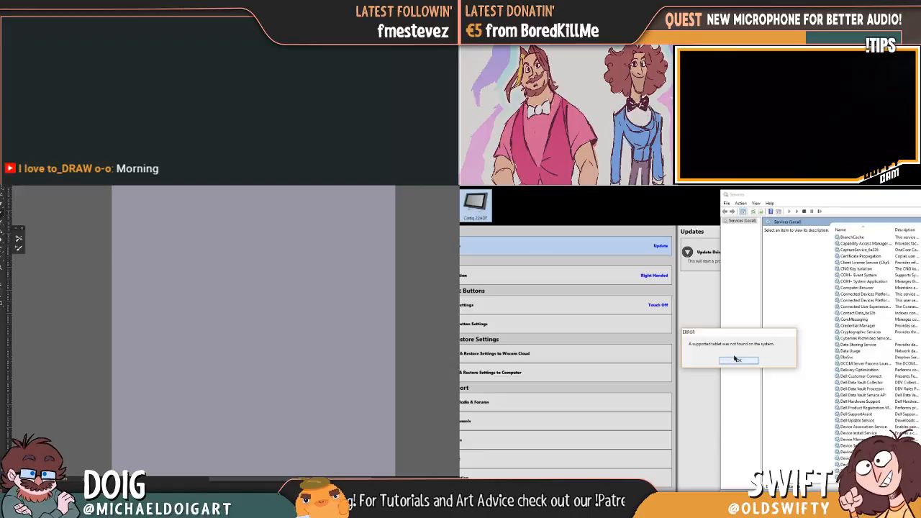
{"action": "left_click_drag", "start_coordinate": [718, 332], "coordinate": [682, 305]}
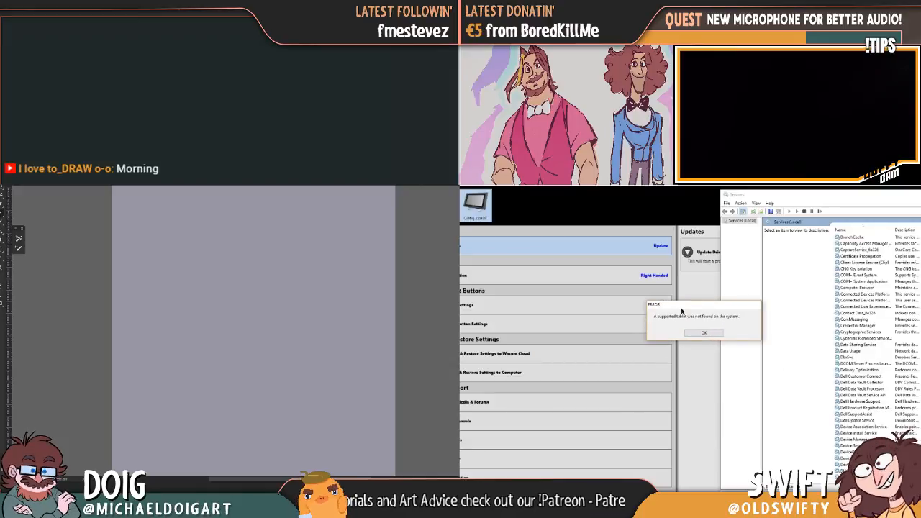
{"action": "left_click", "coordinate": [695, 335]}
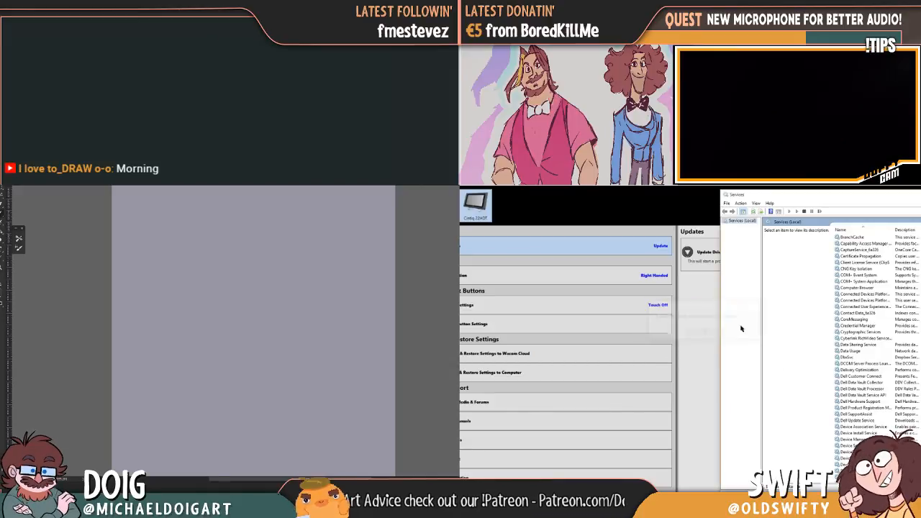
Find Wacom Professional Service in the Windows services list and restart it
{"action": "scroll", "coordinate": [888, 318], "scroll_direction": "down", "scroll_amount": 15}
{"action": "scroll", "coordinate": [885, 327], "scroll_direction": "down", "scroll_amount": 20}
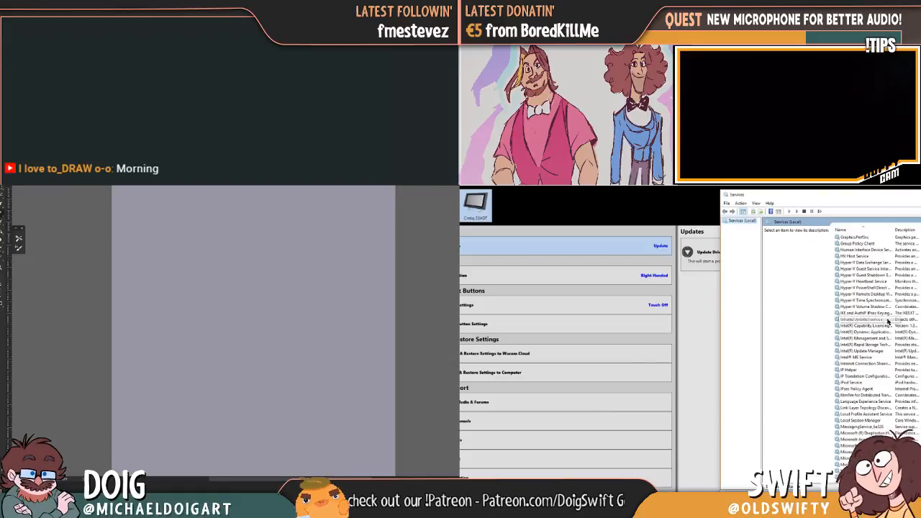
{"action": "scroll", "coordinate": [878, 340], "scroll_direction": "down", "scroll_amount": 20}
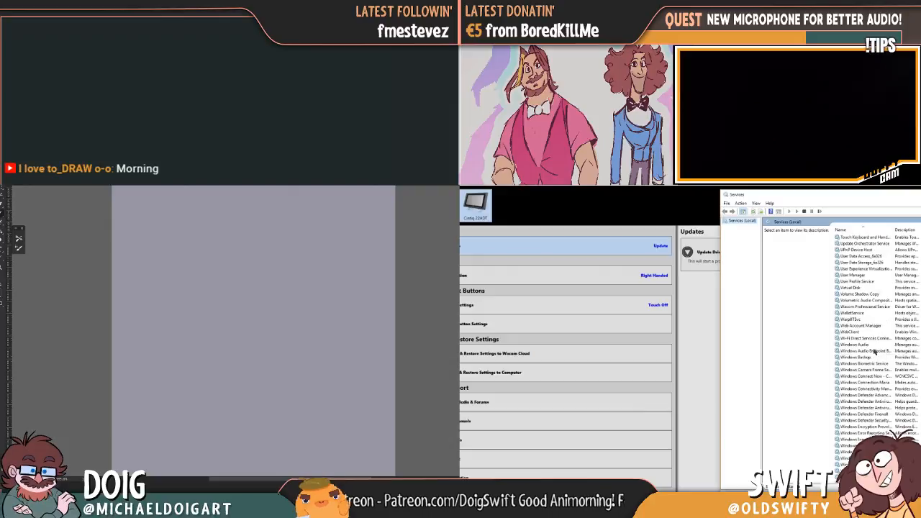
{"action": "left_click", "coordinate": [864, 307]}
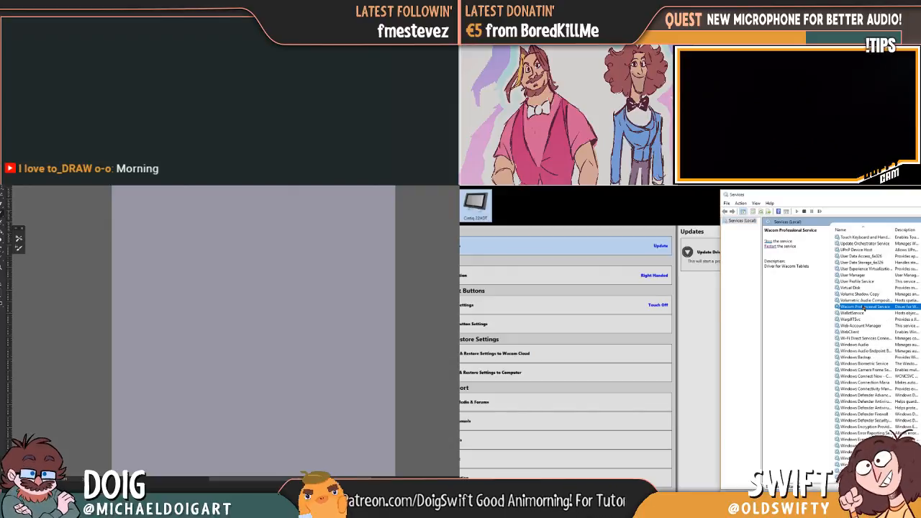
{"action": "left_click", "coordinate": [768, 242]}
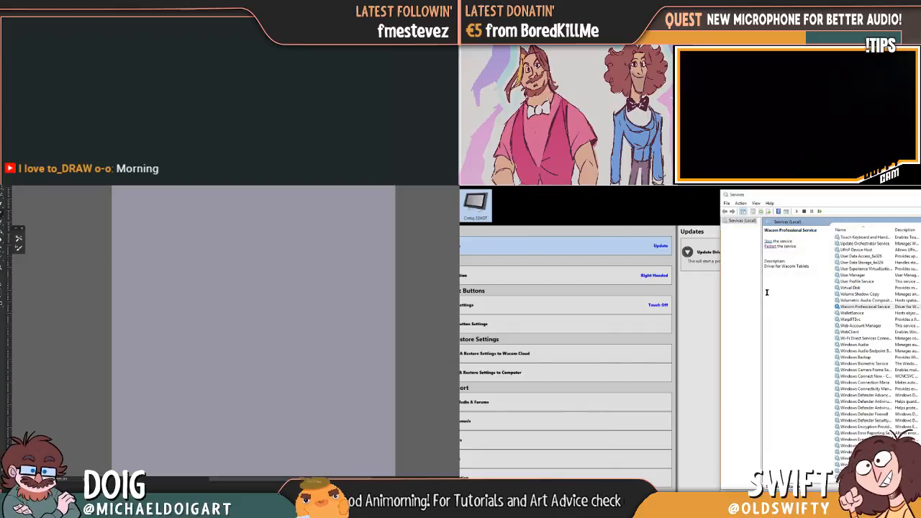
{"action": "left_click", "coordinate": [769, 247]}
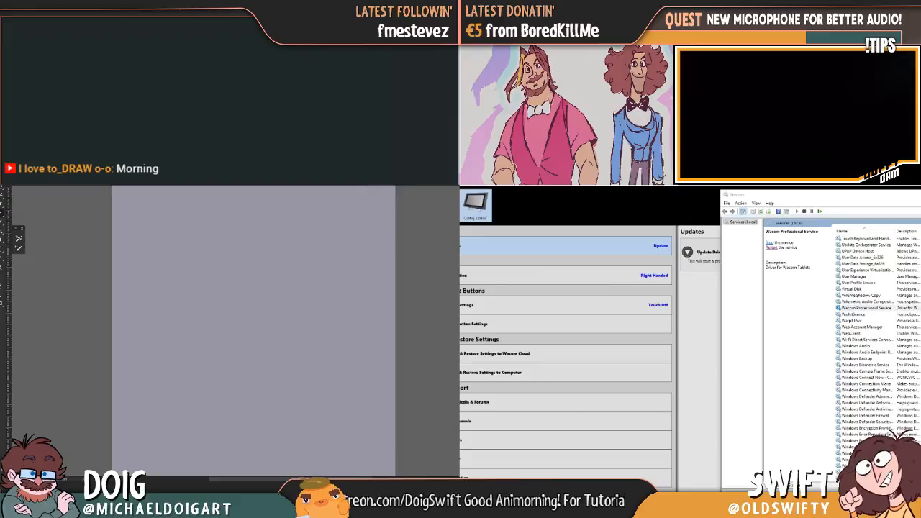
Search Windows for "wacom" and open Wacom Tablet Properties
{"action": "key", "text": "super+s"}
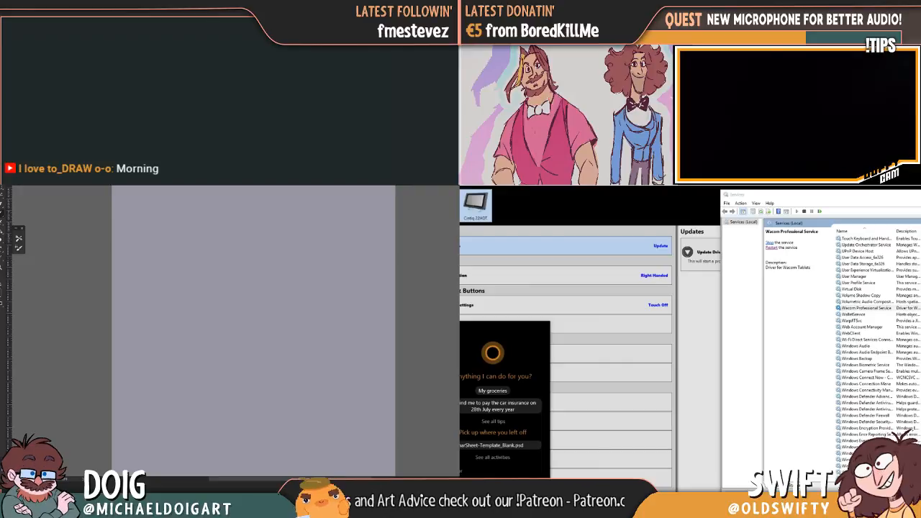
{"action": "type", "text": "wacom"}
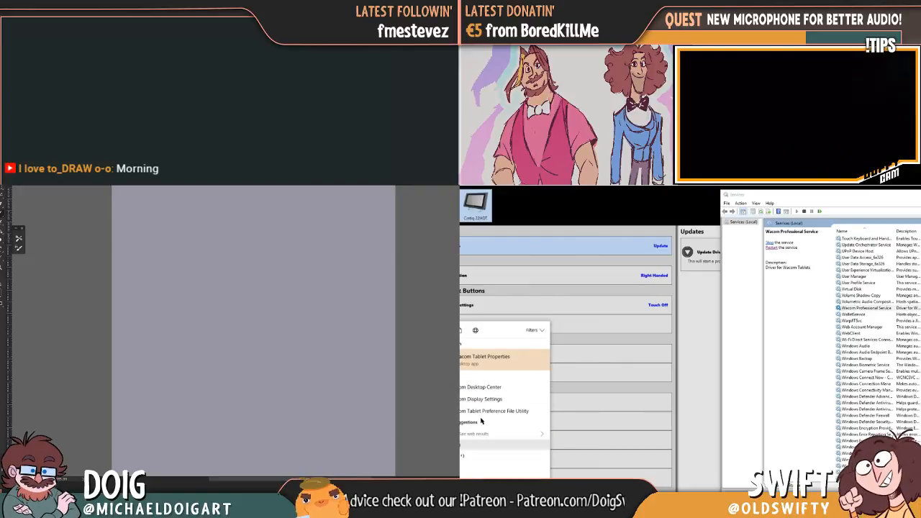
{"action": "left_click", "coordinate": [485, 365]}
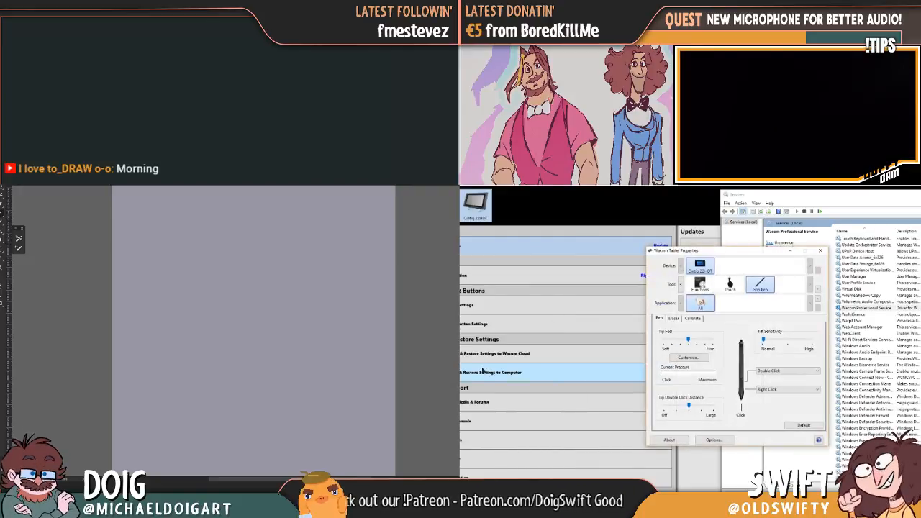
Close Wacom Tablet Properties and Services, and minimize the Wacom settings window to return to the piano animation
{"action": "left_click", "coordinate": [820, 251]}
{"action": "key", "text": "alt+F4"}
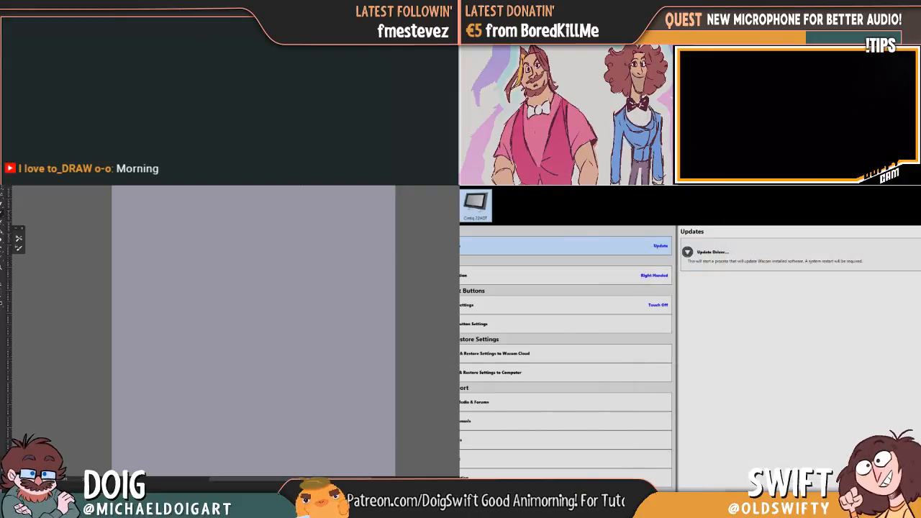
{"action": "key", "text": "super+Down"}
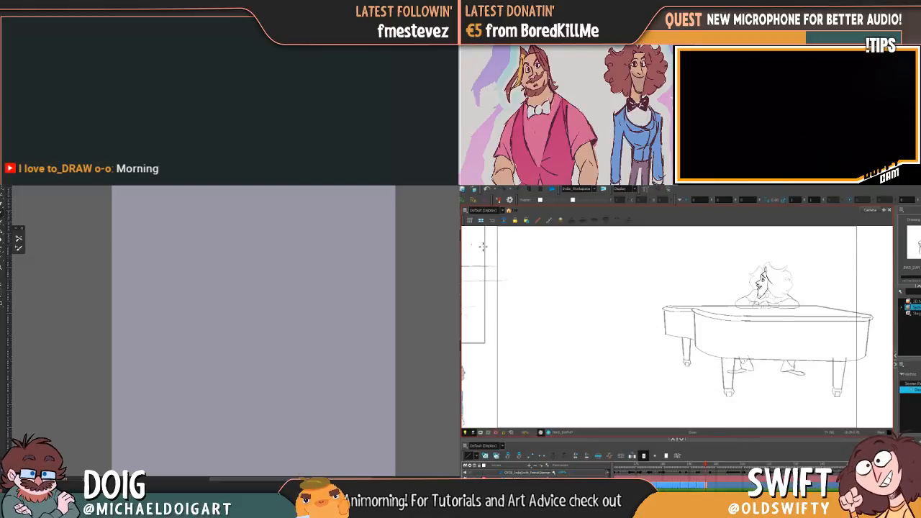
Draw test strokes above the piano and remove them with undo and a selection delete
{"action": "mouse_move", "coordinate": [642, 289]}
{"action": "left_mouse_down"}
{"action": "mouse_move", "coordinate": [657, 301]}
{"action": "mouse_move", "coordinate": [685, 289]}
{"action": "mouse_move", "coordinate": [710, 296]}
{"action": "left_mouse_up"}
{"action": "key", "text": "ctrl+z"}
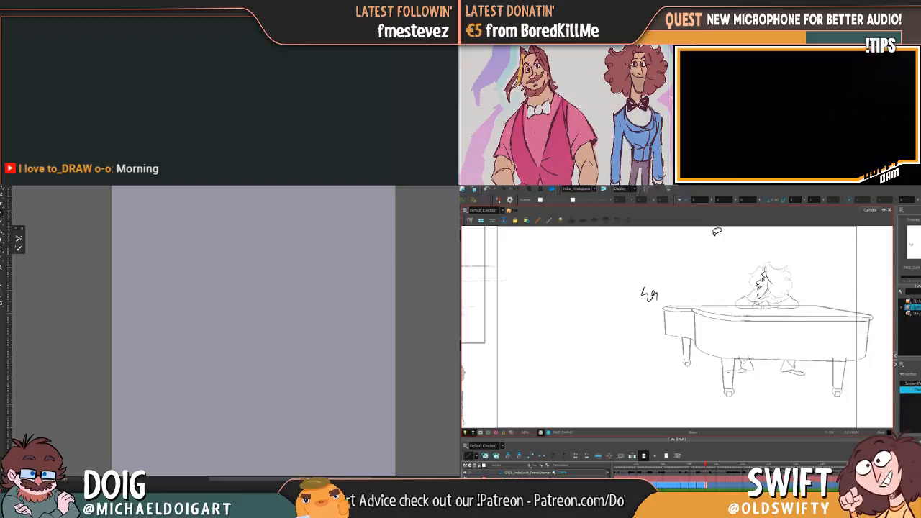
{"action": "key", "text": "alt+s"}
{"action": "left_click_drag", "start_coordinate": [662, 262], "coordinate": [684, 303]}
{"action": "key", "text": "Delete"}
Draw short zigzag test strokes beside and over the pianist's hair, undoing each one
{"action": "scroll", "coordinate": [798, 282], "scroll_direction": "up", "scroll_amount": 3}
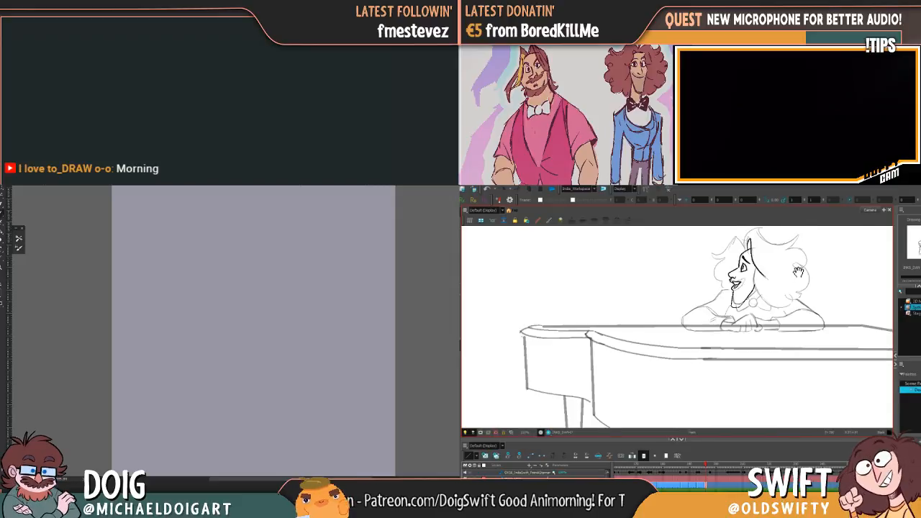
{"action": "scroll", "coordinate": [798, 279], "scroll_direction": "down", "scroll_amount": 2}
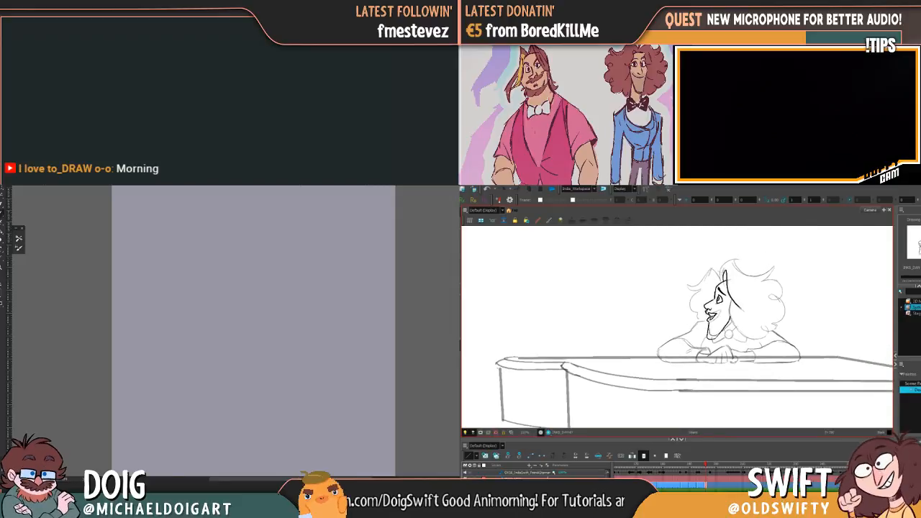
{"action": "left_click_drag", "start_coordinate": [796, 260], "coordinate": [786, 274]}
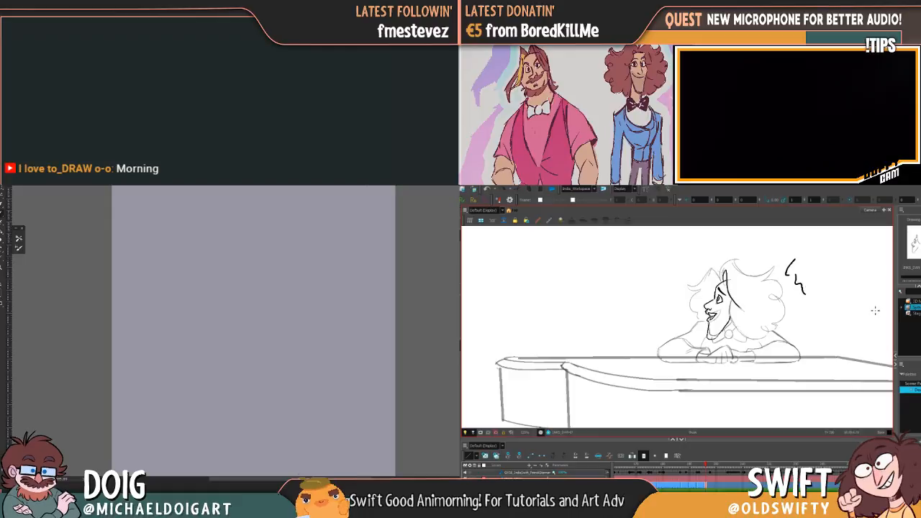
{"action": "key", "text": "ctrl+z"}
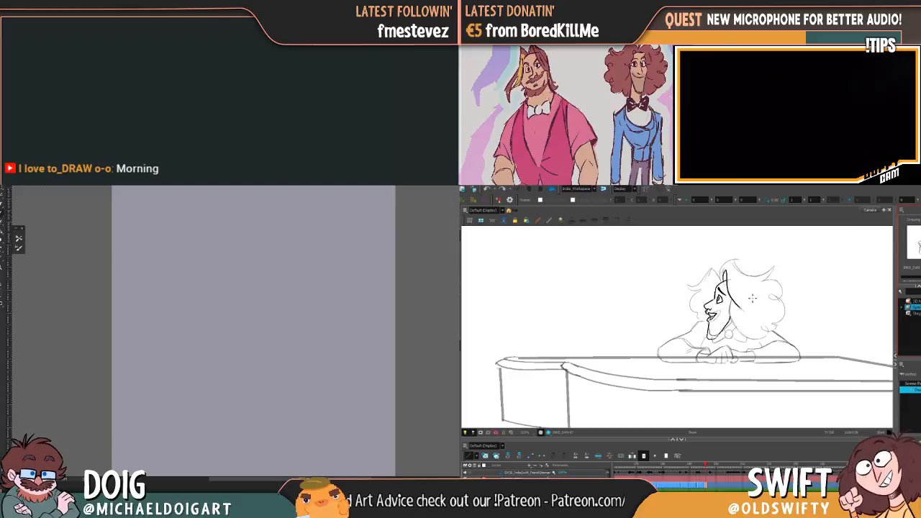
{"action": "left_click_drag", "start_coordinate": [749, 285], "coordinate": [762, 308]}
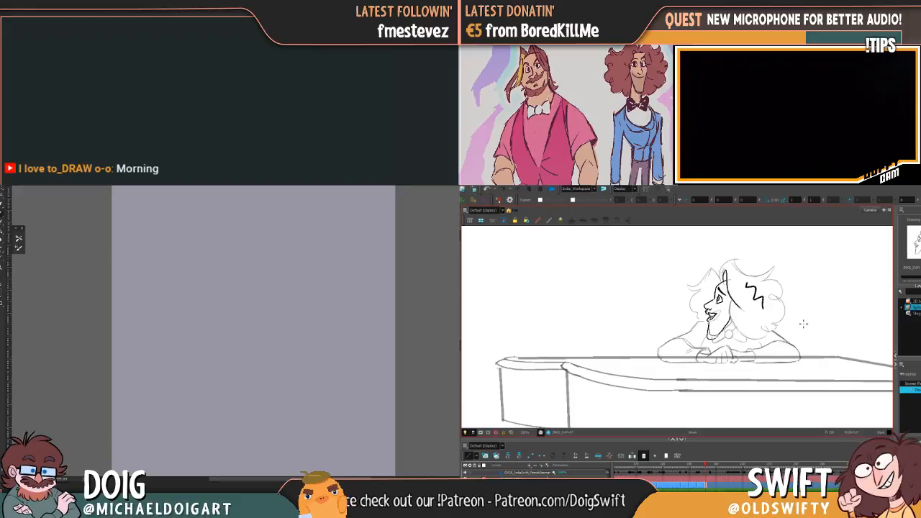
{"action": "key", "text": "ctrl+z"}
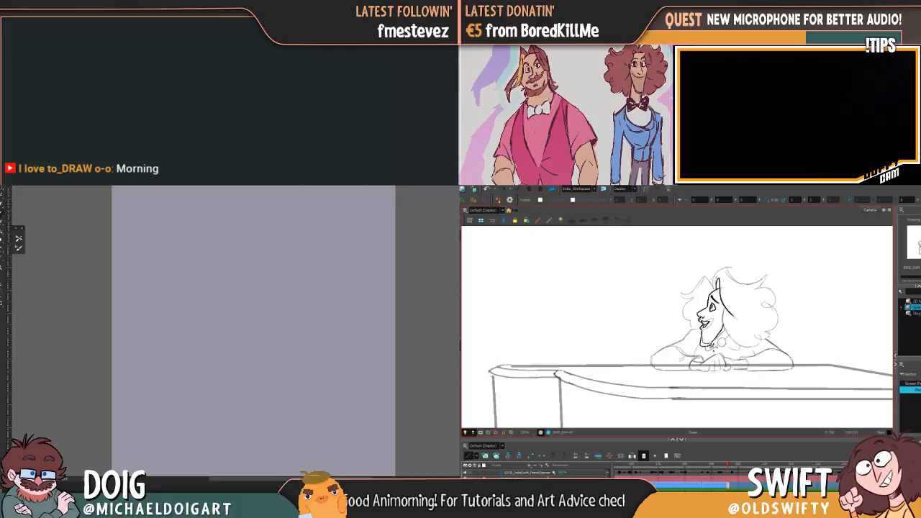
Flip back and forth between the rough drawing of the pianist and the preceding frame to compare the two poses
{"action": "key", "text": "comma"}
{"action": "key", "text": "period"}
{"action": "key", "text": "comma"}
{"action": "key", "text": "period"}
{"action": "key", "text": "comma"}
{"action": "key", "text": "period"}
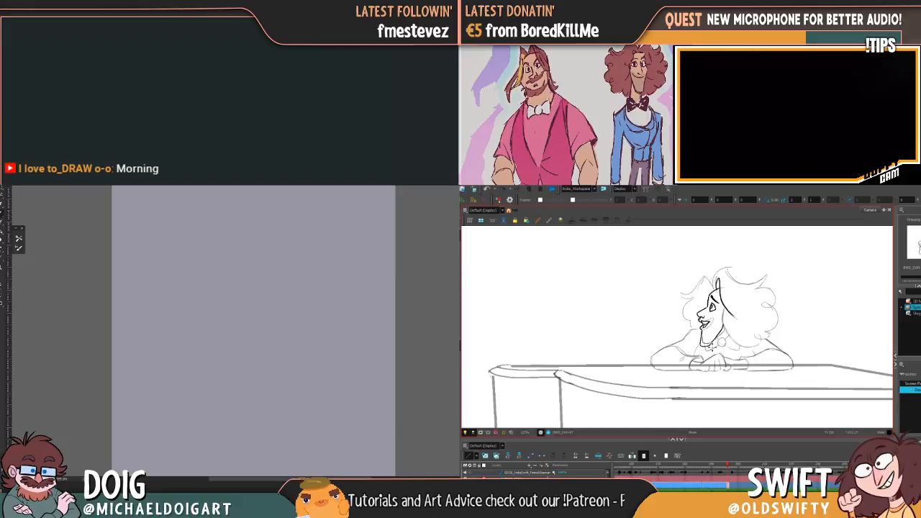
{"action": "key", "text": "comma"}
{"action": "key", "text": "period"}
{"action": "key", "text": "comma"}
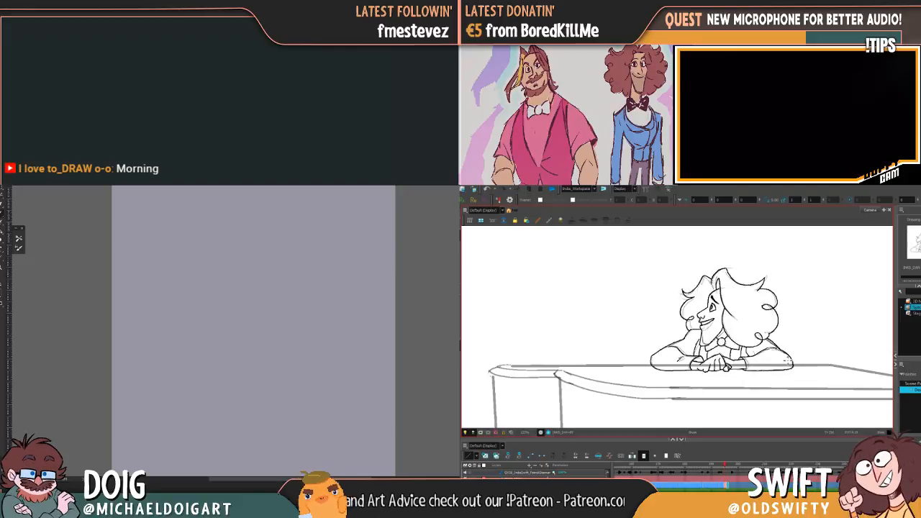
{"action": "key", "text": "period"}
{"action": "key", "text": "comma"}
{"action": "key", "text": "period"}
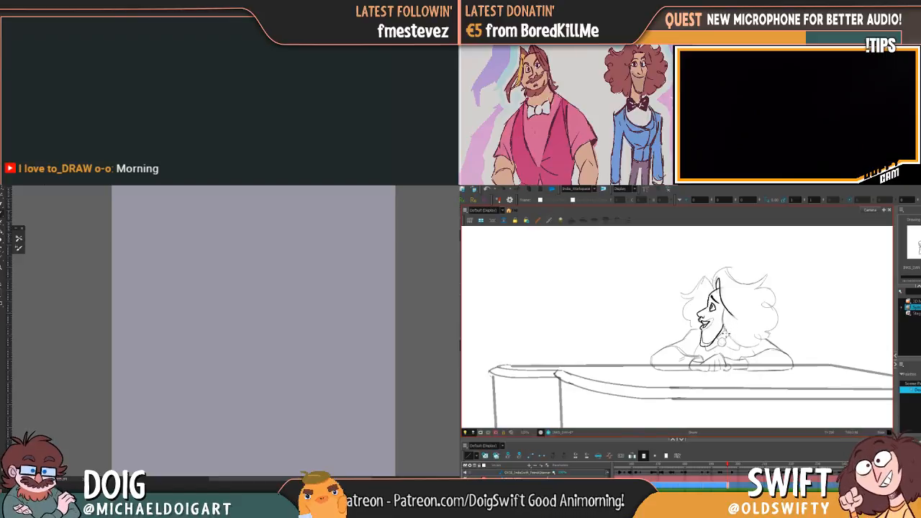
{"action": "key", "text": "comma"}
{"action": "key", "text": "period"}
{"action": "key", "text": "comma"}
{"action": "key", "text": "period"}
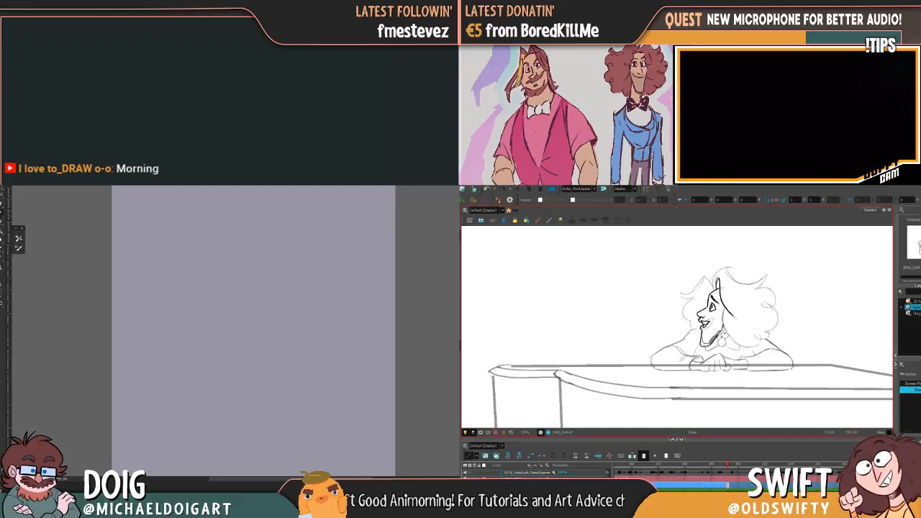
{"action": "key", "text": "comma"}
{"action": "key", "text": "period"}
{"action": "key", "text": "comma"}
{"action": "key", "text": "period"}
{"action": "key", "text": "comma"}
{"action": "key", "text": "period"}
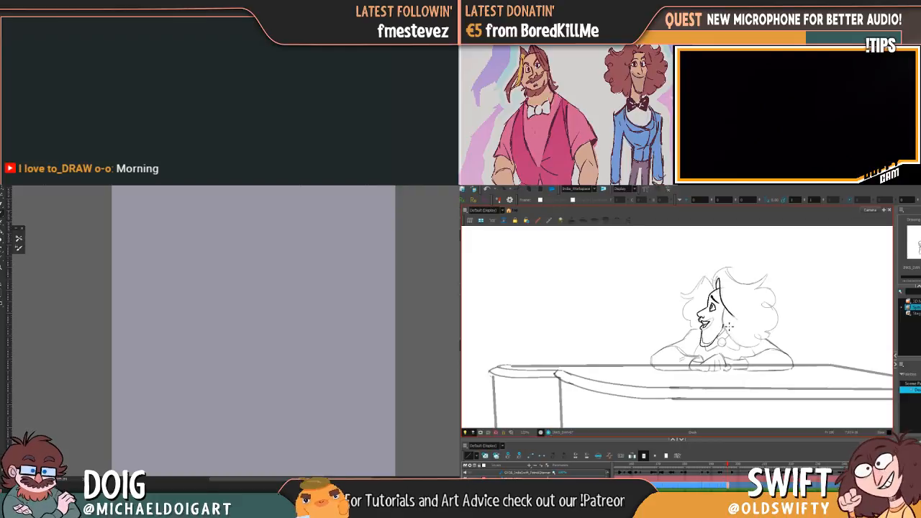
{"action": "key", "text": "comma"}
{"action": "key", "text": "period"}
{"action": "key", "text": "comma"}
{"action": "key", "text": "period"}
{"action": "key", "text": "comma"}
{"action": "key", "text": "period"}
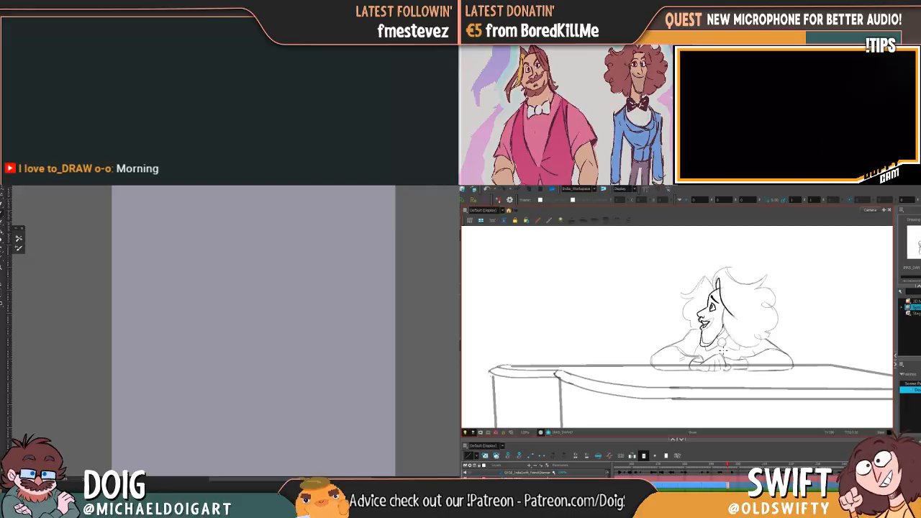
Select the jaw and chin lines of the pianist's rough drawing
{"action": "key", "text": "alt+s"}
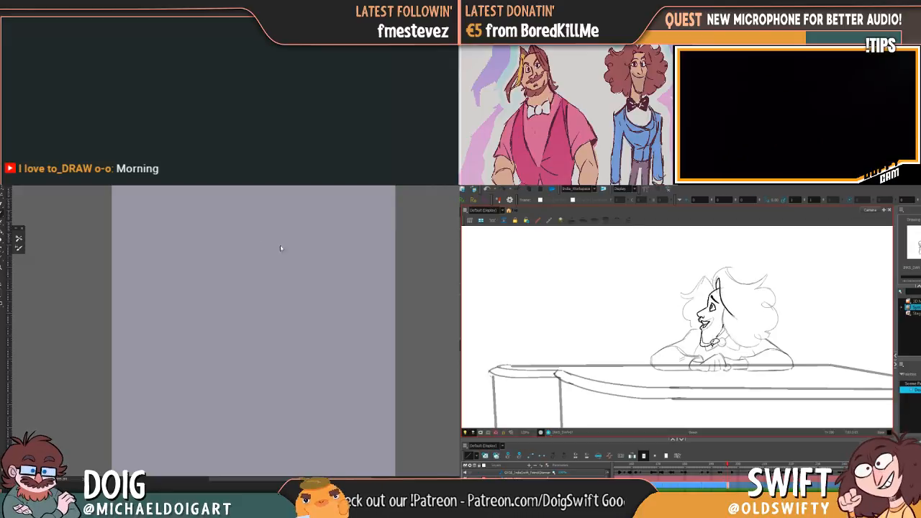
{"action": "mouse_move", "coordinate": [711, 336]}
{"action": "left_mouse_down"}
{"action": "mouse_move", "coordinate": [714, 354]}
{"action": "mouse_move", "coordinate": [709, 339]}
{"action": "left_mouse_up"}
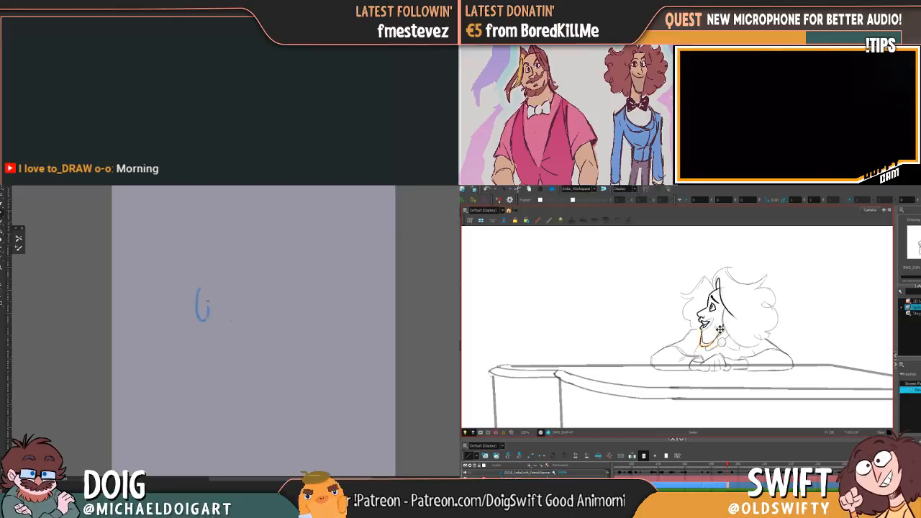
Open the brush presets for the blank canvas and look through the available brushes
{"action": "left_click", "coordinate": [22, 187]}
{"action": "key", "text": "f"}
{"action": "key", "text": "g"}
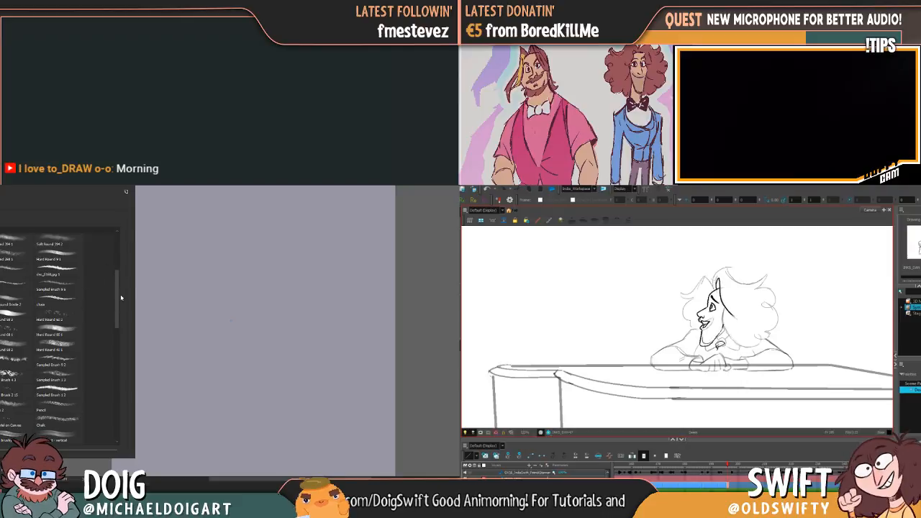
{"action": "scroll", "coordinate": [118, 295], "scroll_direction": "down", "scroll_amount": 5}
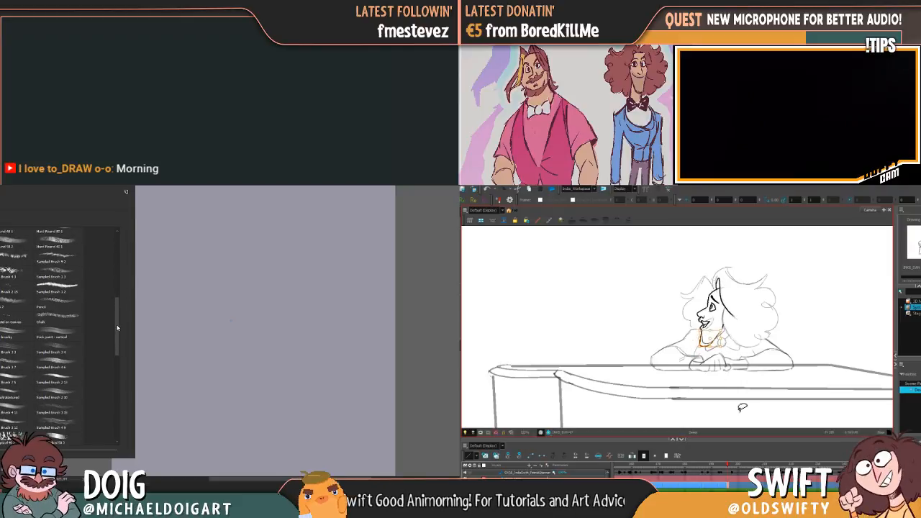
{"action": "scroll", "coordinate": [113, 324], "scroll_direction": "down", "scroll_amount": 4}
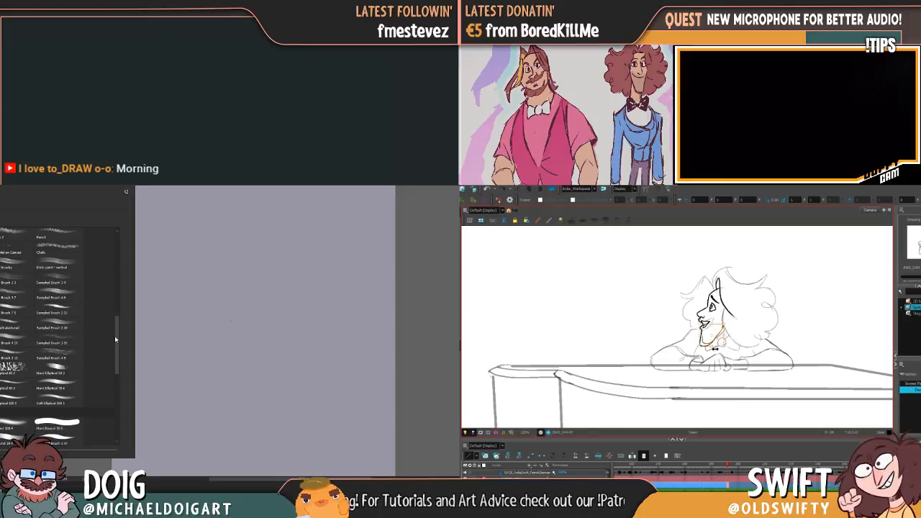
{"action": "scroll", "coordinate": [116, 273], "scroll_direction": "up", "scroll_amount": 2}
{"action": "left_click", "coordinate": [126, 191]}
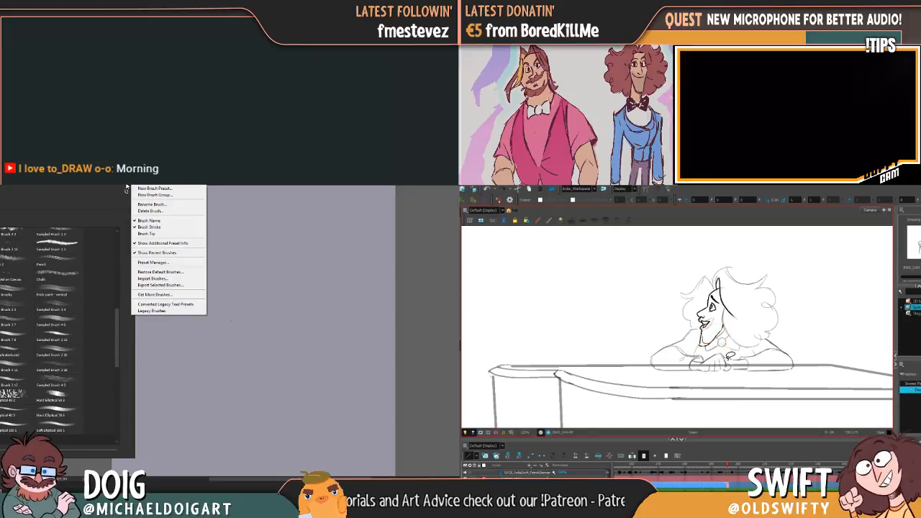
{"action": "left_click", "coordinate": [159, 279]}
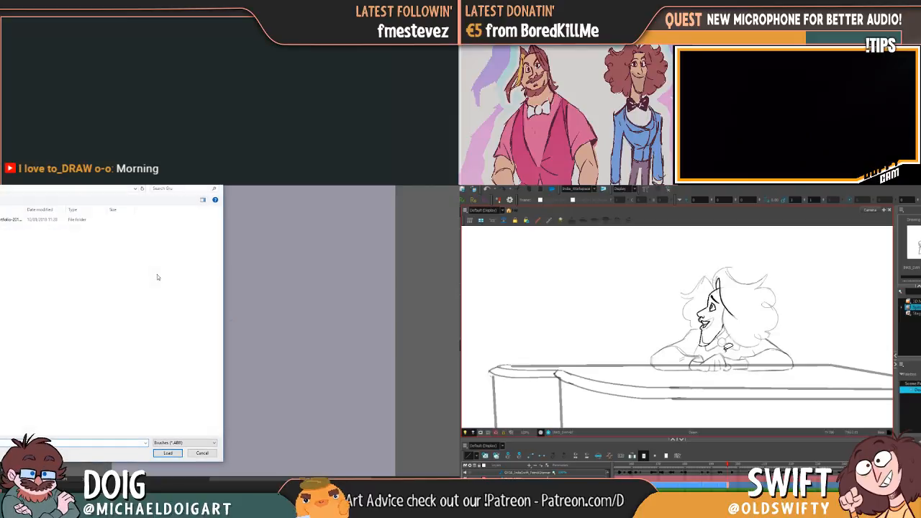
{"action": "left_click_drag", "start_coordinate": [220, 234], "coordinate": [222, 235]}
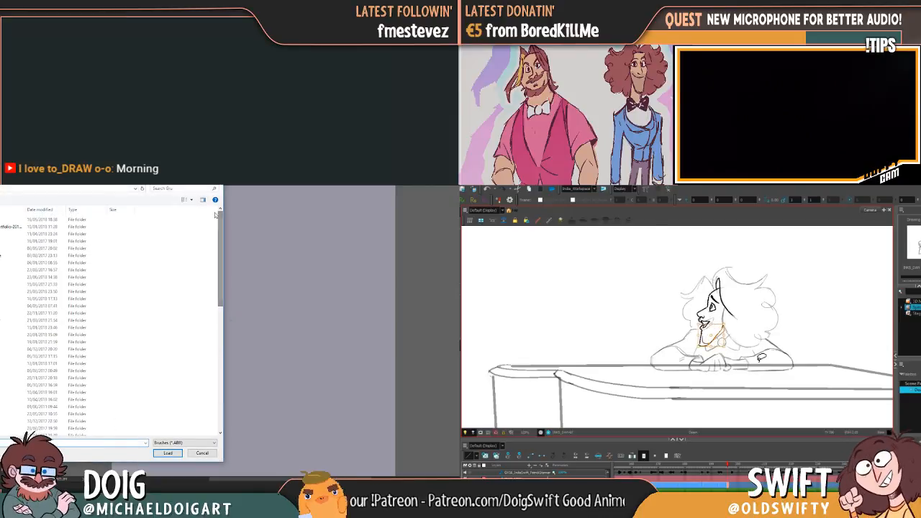
{"action": "left_click", "coordinate": [202, 454]}
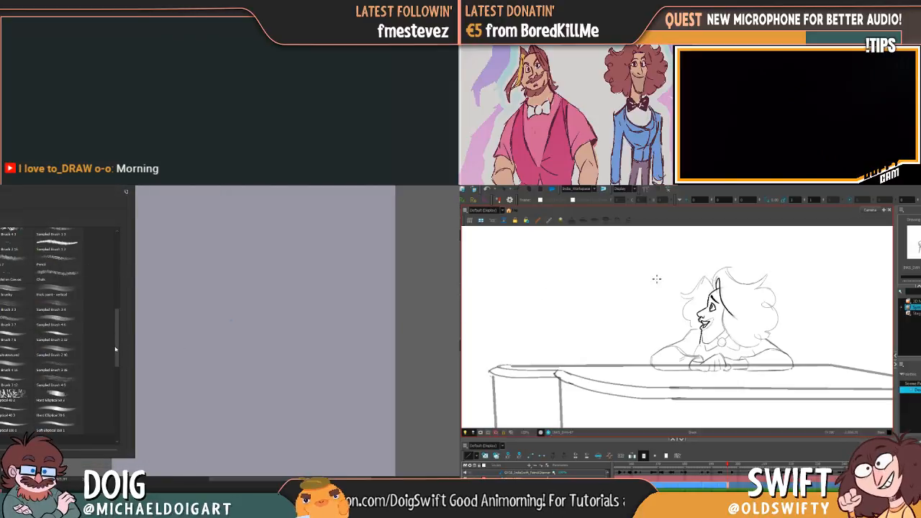
Look through the brush presets and select the Hard Round 9 1 brush for the blank canvas
{"action": "left_click_drag", "start_coordinate": [115, 350], "coordinate": [114, 380]}
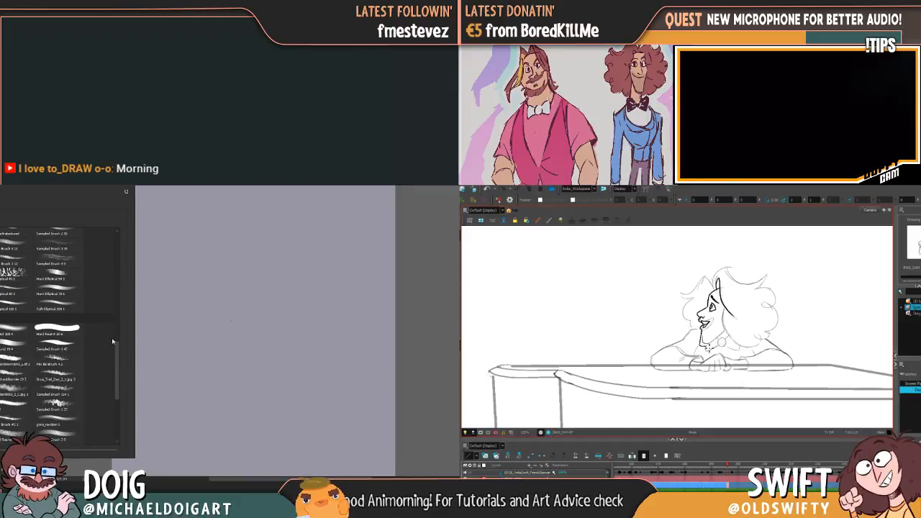
{"action": "left_click_drag", "start_coordinate": [116, 360], "coordinate": [104, 390]}
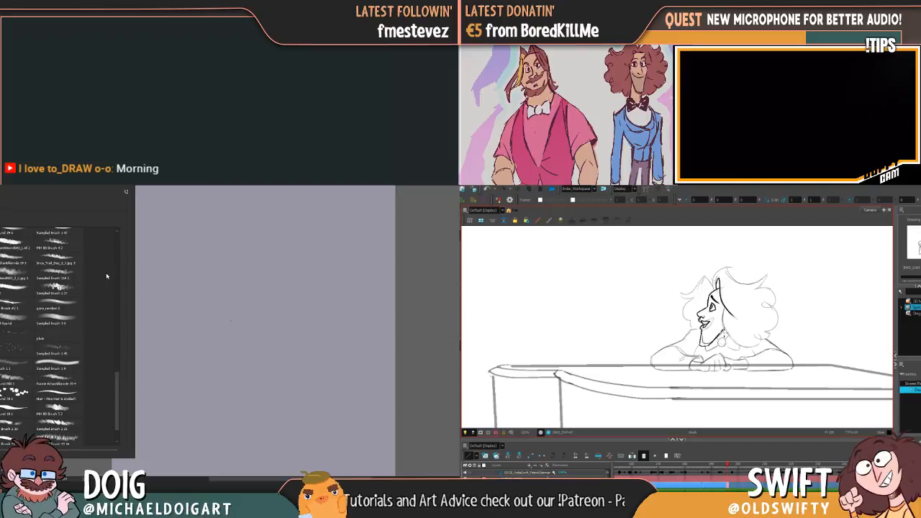
{"action": "scroll", "coordinate": [119, 388], "scroll_direction": "down", "scroll_amount": 2}
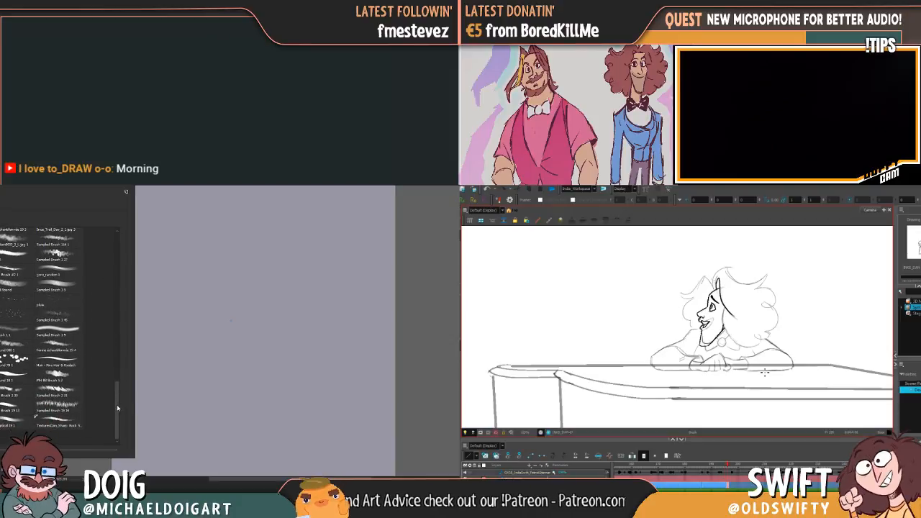
{"action": "left_click_drag", "start_coordinate": [118, 409], "coordinate": [113, 274]}
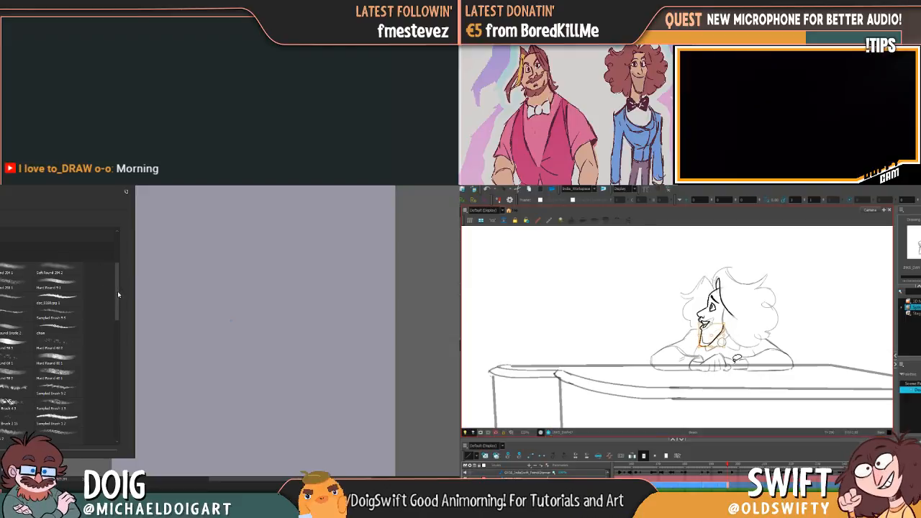
{"action": "scroll", "coordinate": [117, 291], "scroll_direction": "up", "scroll_amount": 2}
{"action": "left_click_drag", "start_coordinate": [119, 287], "coordinate": [119, 283]}
{"action": "left_click", "coordinate": [61, 328]}
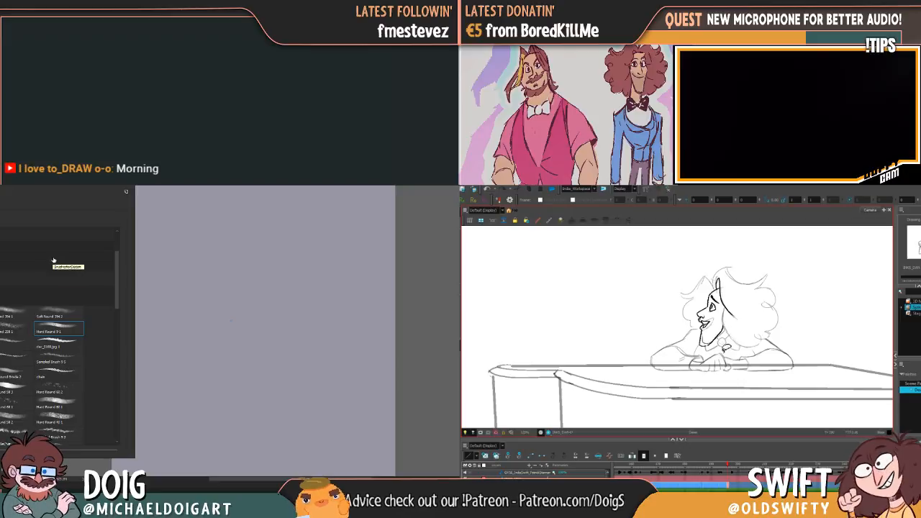
{"action": "key", "text": "Escape"}
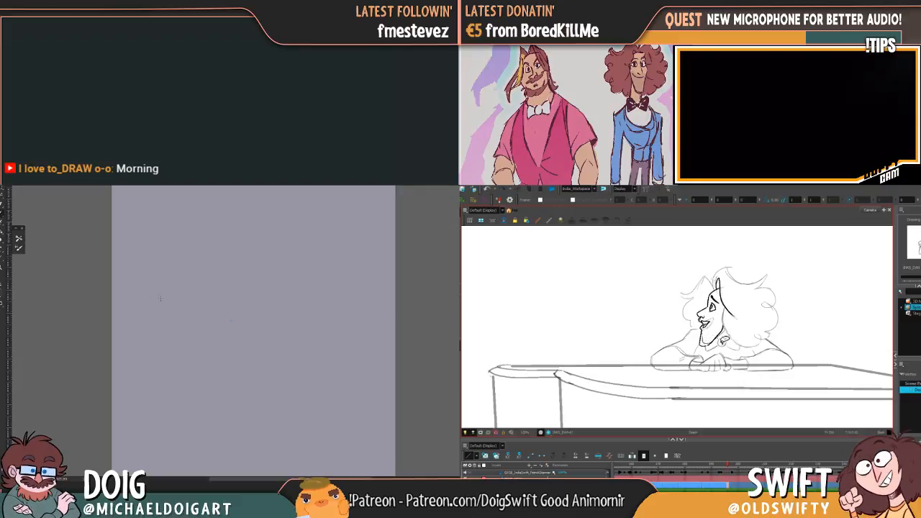
Make and undo a test stroke on the blank canvas, and redraw the front chin line of the pianist's rough drawing
{"action": "mouse_move", "coordinate": [164, 297]}
{"action": "left_mouse_down"}
{"action": "mouse_move", "coordinate": [176, 298]}
{"action": "mouse_move", "coordinate": [173, 311]}
{"action": "mouse_move", "coordinate": [204, 309]}
{"action": "mouse_move", "coordinate": [210, 326]}
{"action": "left_mouse_up"}
{"action": "key", "text": "ctrl+z"}
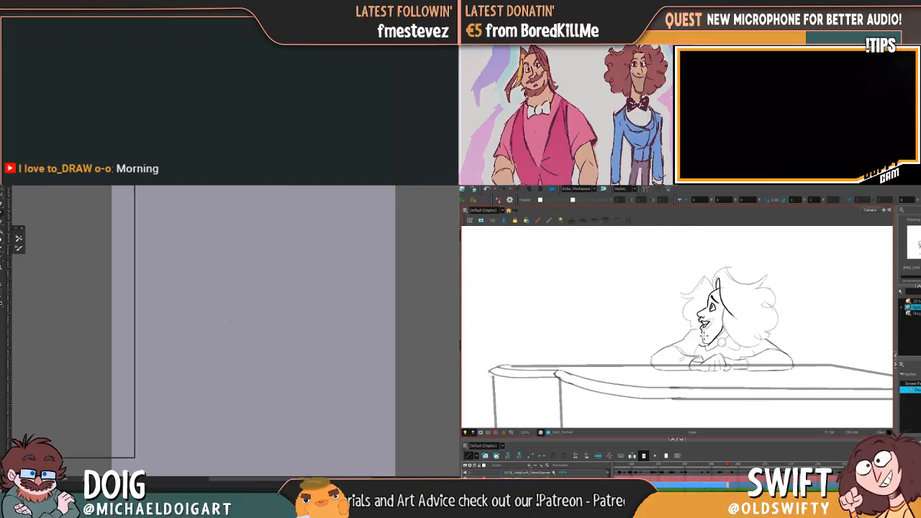
{"action": "left_click_drag", "start_coordinate": [705, 335], "coordinate": [703, 344]}
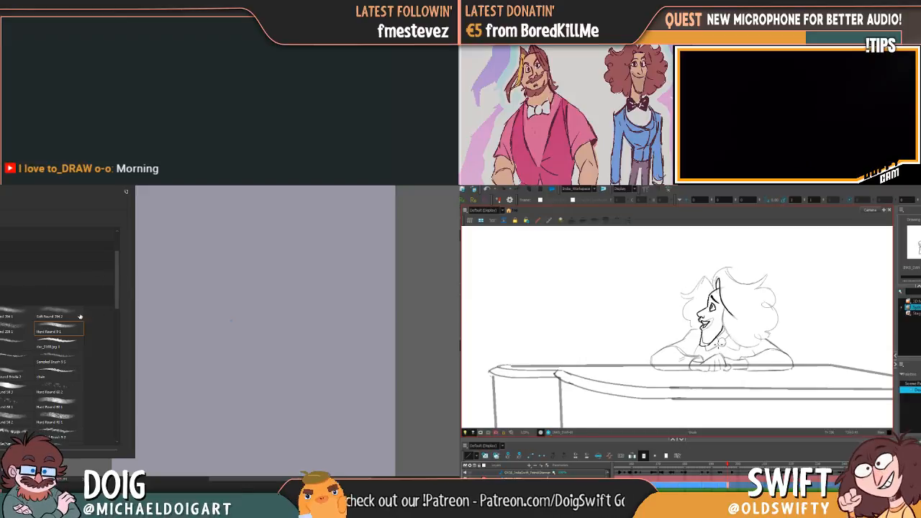
Test the brush with strokes on the enlarged blank canvas and erase them
{"action": "left_click", "coordinate": [184, 305]}
{"action": "mouse_move", "coordinate": [184, 307]}
{"action": "left_mouse_down"}
{"action": "mouse_move", "coordinate": [208, 298]}
{"action": "mouse_move", "coordinate": [187, 317]}
{"action": "mouse_move", "coordinate": [203, 287]}
{"action": "mouse_move", "coordinate": [190, 271]}
{"action": "mouse_move", "coordinate": [153, 317]}
{"action": "mouse_move", "coordinate": [200, 296]}
{"action": "mouse_move", "coordinate": [165, 303]}
{"action": "mouse_move", "coordinate": [166, 325]}
{"action": "left_mouse_up"}
{"action": "key", "text": "ctrl+plus"}
{"action": "mouse_move", "coordinate": [154, 290]}
{"action": "left_mouse_down"}
{"action": "mouse_move", "coordinate": [166, 321]}
{"action": "mouse_move", "coordinate": [178, 269]}
{"action": "mouse_move", "coordinate": [175, 303]}
{"action": "mouse_move", "coordinate": [195, 272]}
{"action": "mouse_move", "coordinate": [173, 286]}
{"action": "mouse_move", "coordinate": [170, 306]}
{"action": "mouse_move", "coordinate": [157, 268]}
{"action": "mouse_move", "coordinate": [188, 266]}
{"action": "mouse_move", "coordinate": [190, 304]}
{"action": "mouse_move", "coordinate": [154, 309]}
{"action": "mouse_move", "coordinate": [141, 282]}
{"action": "mouse_move", "coordinate": [193, 365]}
{"action": "left_mouse_up"}
{"action": "key", "text": "e"}
{"action": "mouse_move", "coordinate": [166, 285]}
{"action": "left_mouse_down"}
{"action": "mouse_move", "coordinate": [162, 263]}
{"action": "mouse_move", "coordinate": [182, 361]}
{"action": "mouse_move", "coordinate": [200, 371]}
{"action": "mouse_move", "coordinate": [226, 347]}
{"action": "left_mouse_up"}
{"action": "left_click_drag", "start_coordinate": [184, 369], "coordinate": [203, 267]}
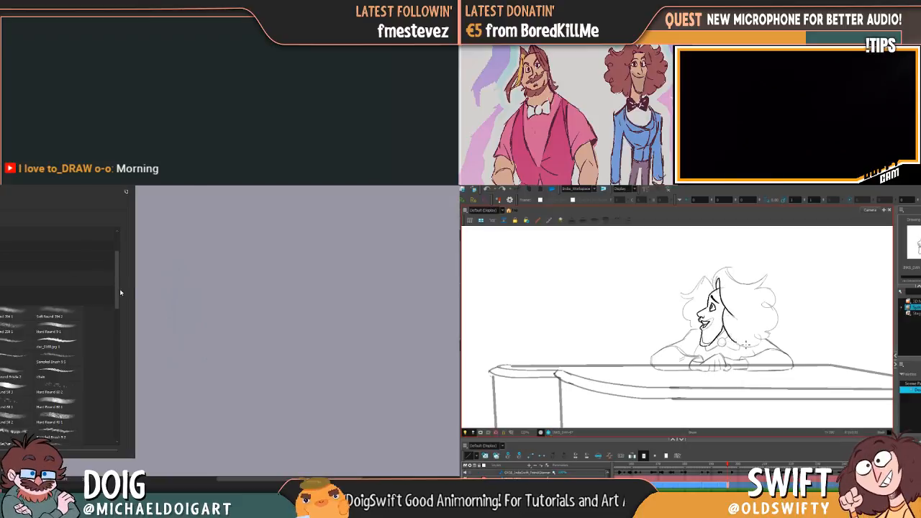
Flip repeatedly between the pianist's rough drawing and the neighbouring frames to compare the head poses
{"action": "left_click_drag", "start_coordinate": [120, 289], "coordinate": [120, 265]}
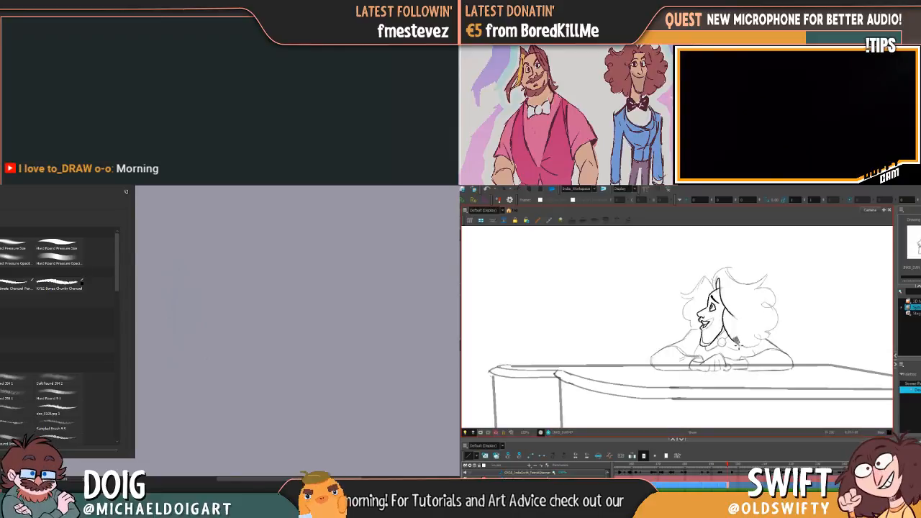
{"action": "key", "text": "f"}
{"action": "key", "text": "g"}
{"action": "key", "text": "f"}
{"action": "key", "text": "g"}
{"action": "key", "text": "f"}
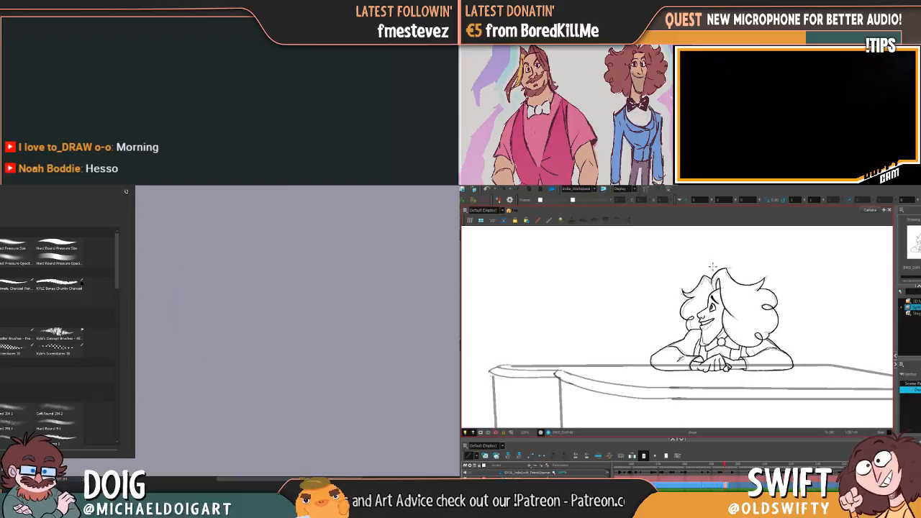
{"action": "key", "text": "g"}
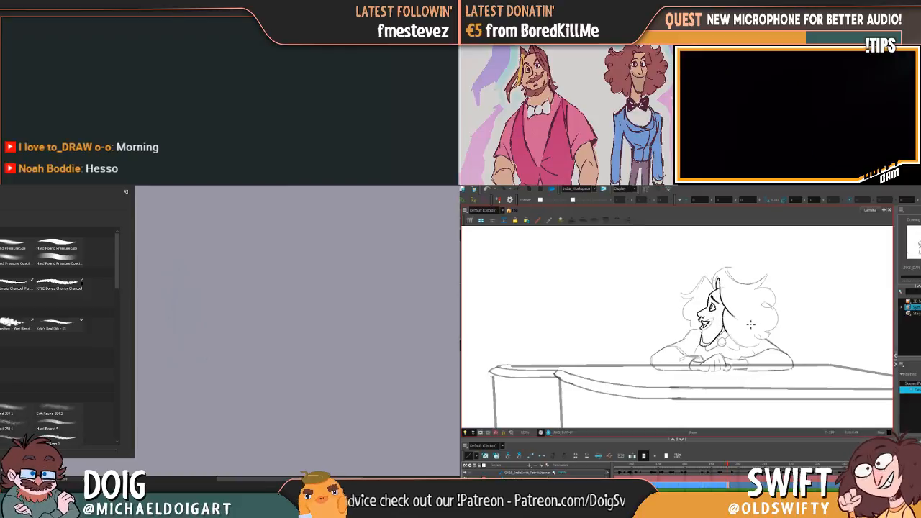
{"action": "key", "text": "f"}
{"action": "key", "text": "g"}
{"action": "key", "text": "f"}
{"action": "key", "text": "g"}
{"action": "key", "text": "f"}
{"action": "left_click", "coordinate": [126, 186]}
{"action": "key", "text": "g"}
{"action": "key", "text": "f"}
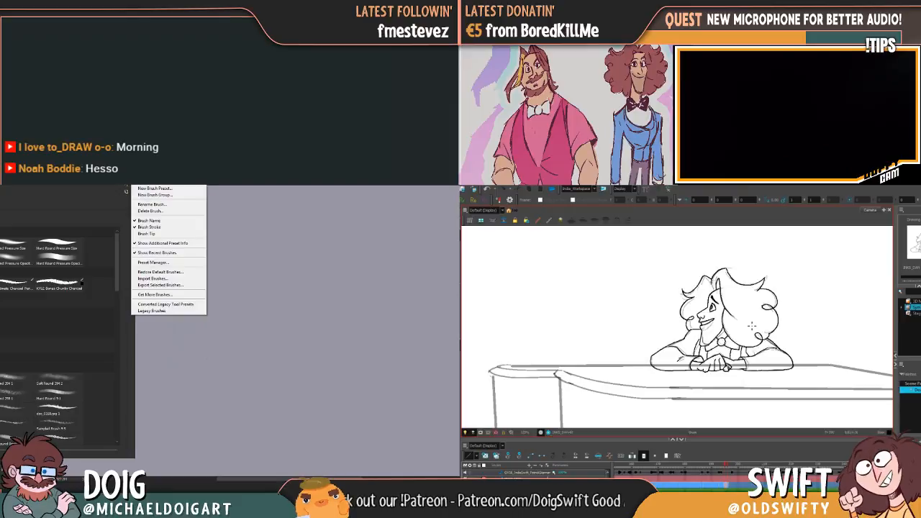
{"action": "key", "text": "g"}
{"action": "key", "text": "f"}
{"action": "key", "text": "g"}
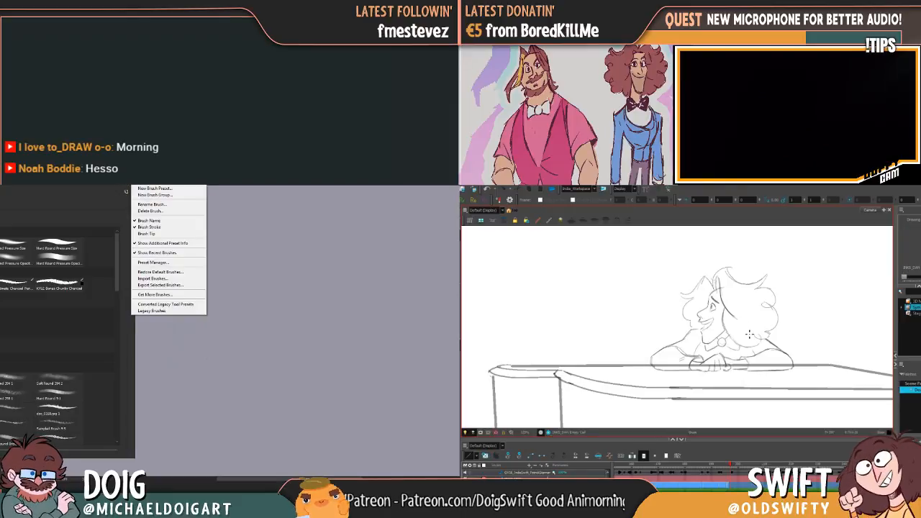
{"action": "key", "text": "Escape"}
{"action": "key", "text": "f"}
{"action": "key", "text": "g"}
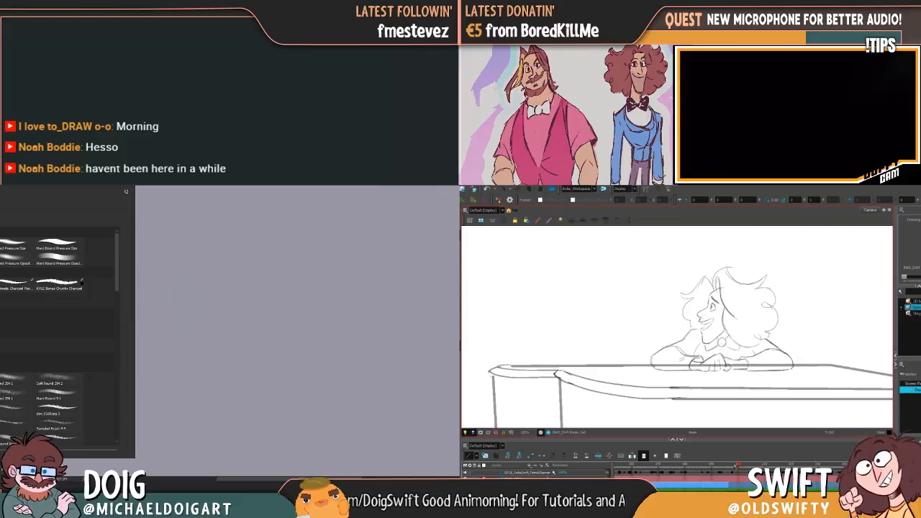
{"action": "key", "text": "f"}
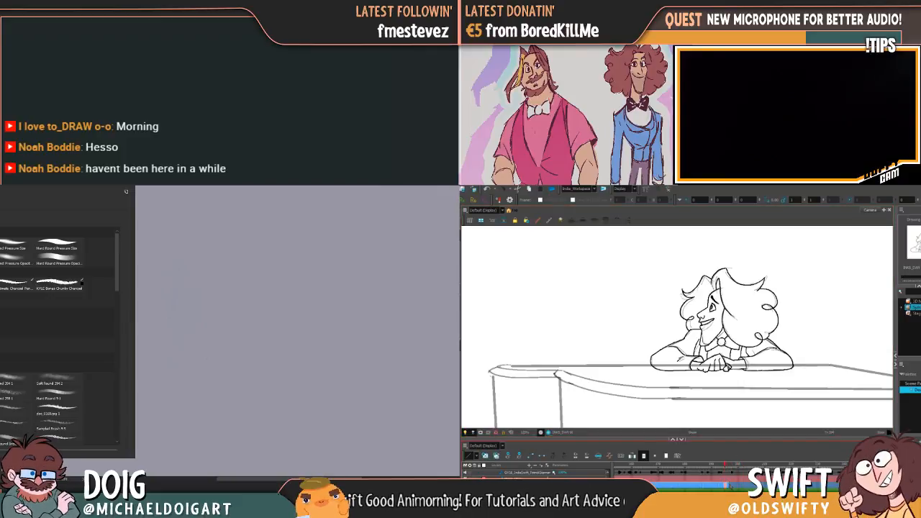
{"action": "key", "text": "g"}
{"action": "key", "text": "f"}
{"action": "key", "text": "g"}
{"action": "key", "text": "f"}
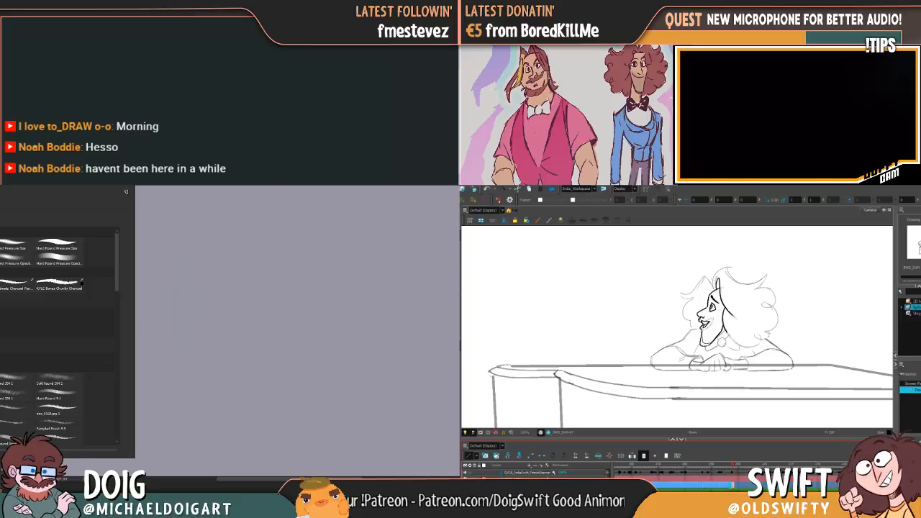
Go to the empty frame after the rough drawing and sketch the pianist's open smile, undoing the stray strokes
{"action": "mouse_move", "coordinate": [717, 464]}
{"action": "left_mouse_down"}
{"action": "mouse_move", "coordinate": [700, 467]}
{"action": "mouse_move", "coordinate": [753, 470]}
{"action": "mouse_move", "coordinate": [725, 472]}
{"action": "mouse_move", "coordinate": [736, 472]}
{"action": "left_mouse_up"}
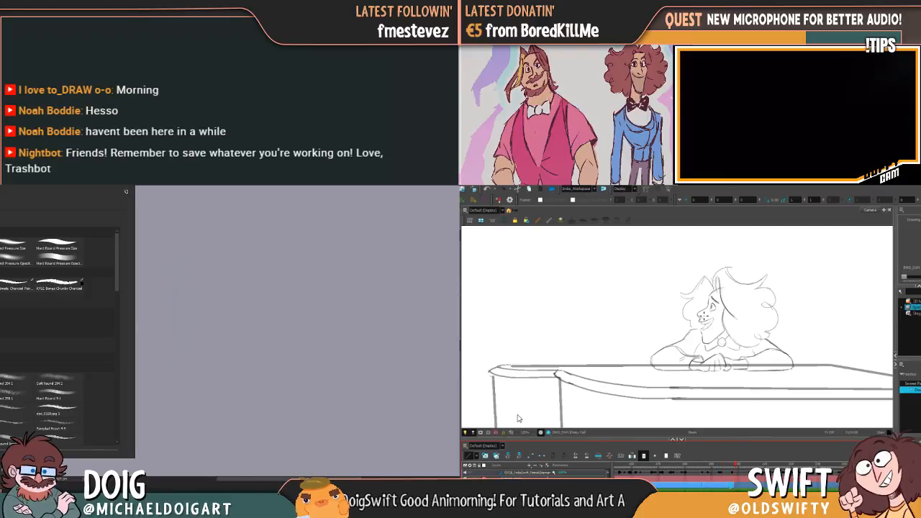
{"action": "mouse_move", "coordinate": [700, 321]}
{"action": "left_mouse_down"}
{"action": "mouse_move", "coordinate": [715, 319]}
{"action": "mouse_move", "coordinate": [708, 329]}
{"action": "left_mouse_up"}
{"action": "mouse_move", "coordinate": [721, 280]}
{"action": "left_mouse_down"}
{"action": "mouse_move", "coordinate": [726, 323]}
{"action": "mouse_move", "coordinate": [715, 330]}
{"action": "left_mouse_up"}
{"action": "key", "text": "ctrl+z"}
{"action": "key", "text": "ctrl+z"}
Compare the new smile drawing with the preceding frame and sketch the front of the chin beneath the mouth
{"action": "key", "text": "f"}
{"action": "key", "text": "g"}
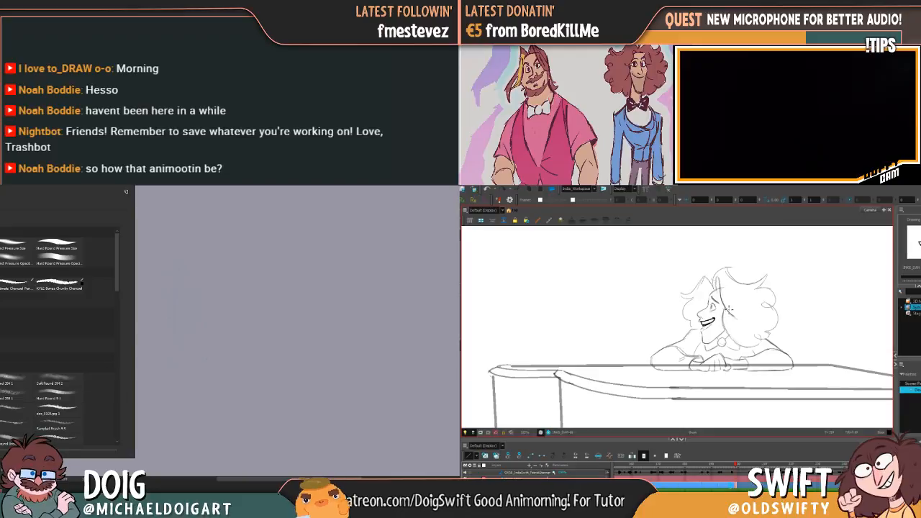
{"action": "key", "text": "comma"}
{"action": "left_click", "coordinate": [206, 339]}
{"action": "key", "text": "period"}
{"action": "key", "text": "comma"}
{"action": "key", "text": "period"}
{"action": "key", "text": "comma"}
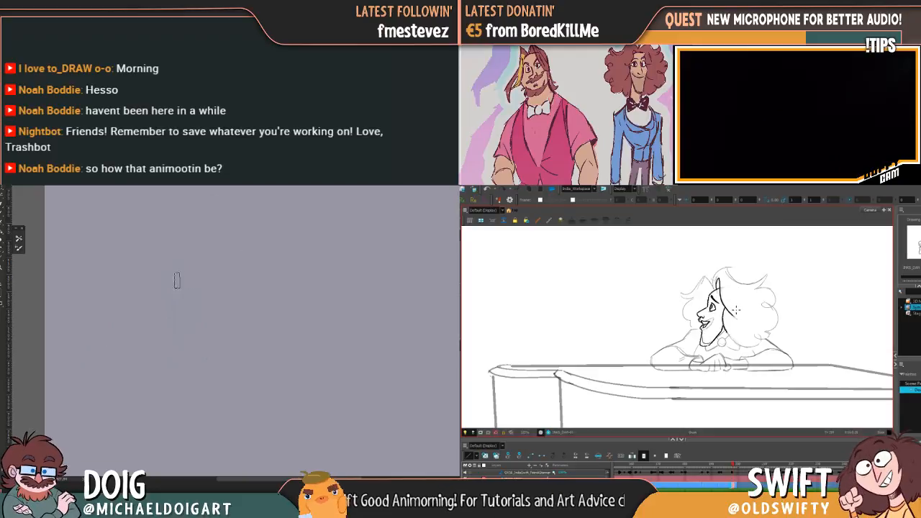
{"action": "key", "text": "e"}
{"action": "key", "text": "period"}
{"action": "key", "text": "comma"}
{"action": "key", "text": "period"}
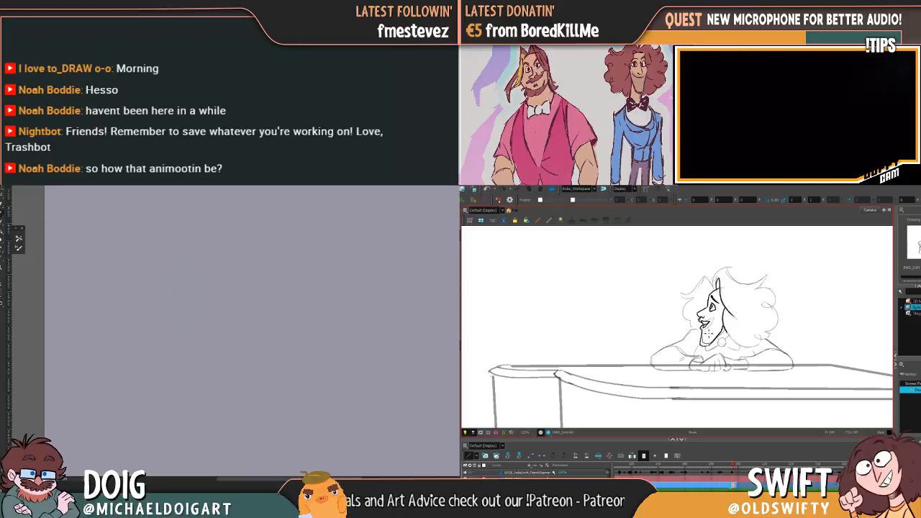
{"action": "left_click_drag", "start_coordinate": [702, 329], "coordinate": [705, 343]}
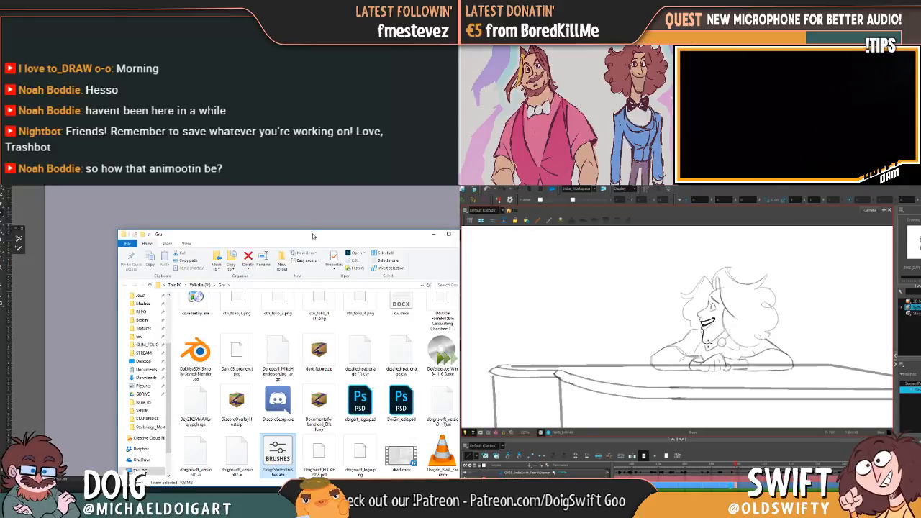
Move the file window off the canvas, reopen the brush presets, collapse the older brush groups and browse the remaining brushes
{"action": "left_click_drag", "start_coordinate": [312, 235], "coordinate": [2, 235]}
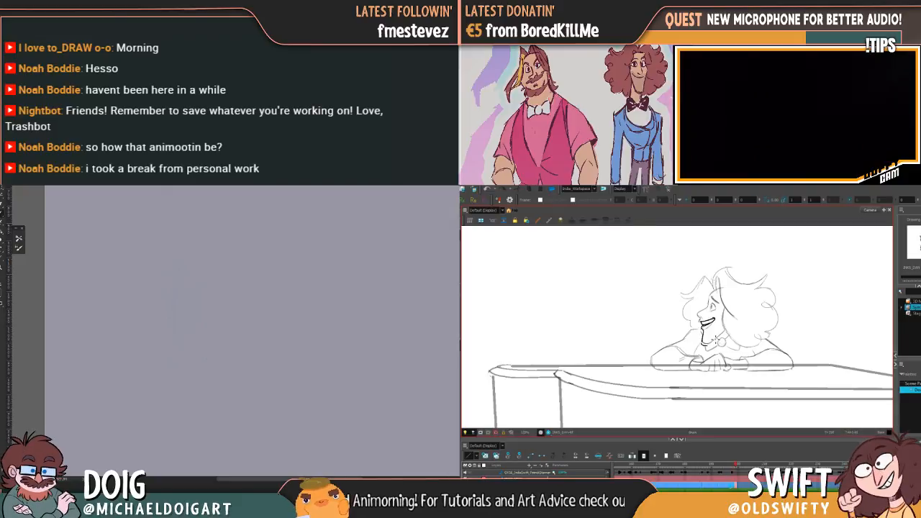
{"action": "right_click", "coordinate": [92, 271]}
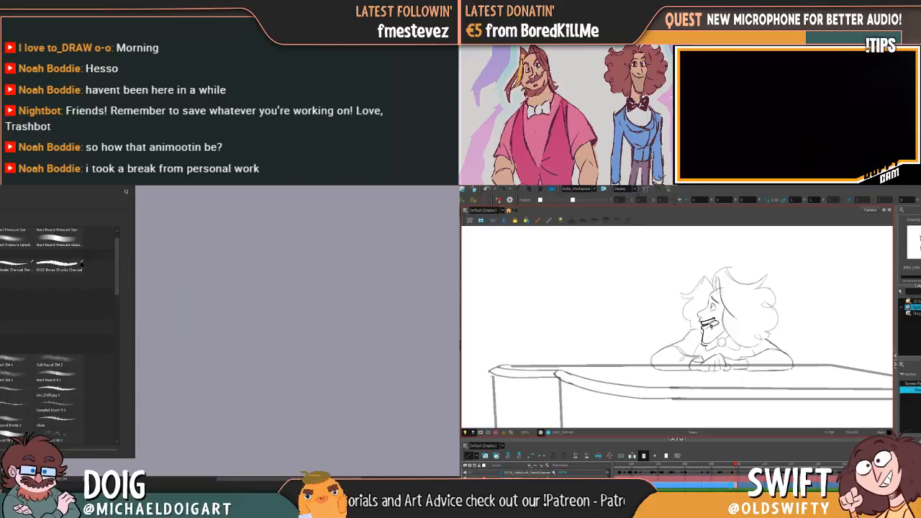
{"action": "left_click", "coordinate": [2, 348]}
{"action": "left_click", "coordinate": [2, 358]}
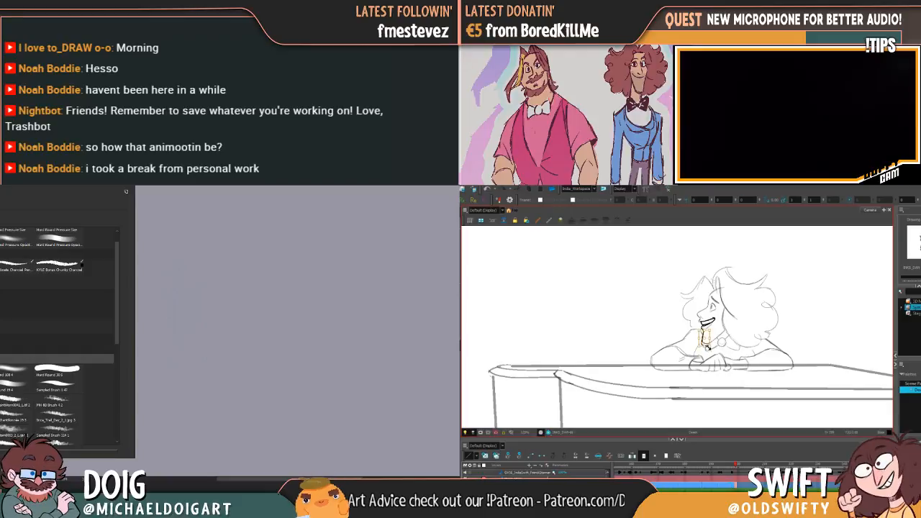
{"action": "left_click", "coordinate": [2, 359]}
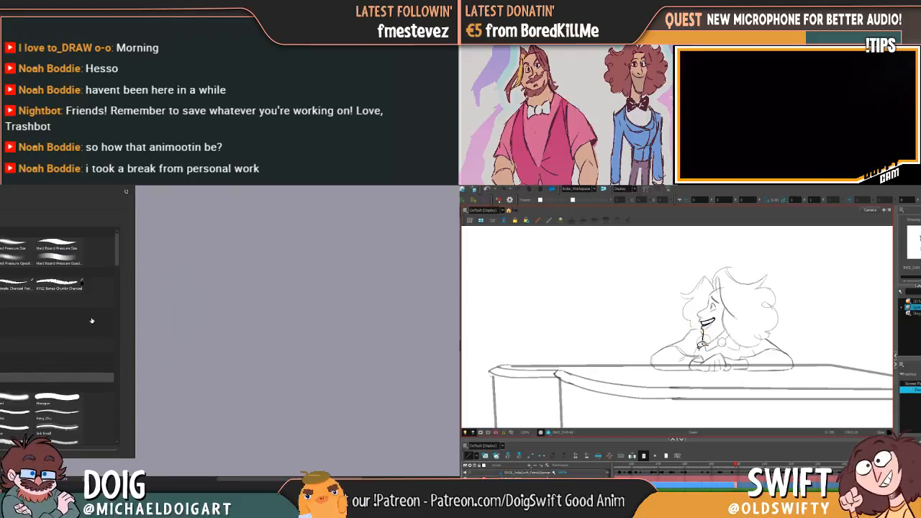
{"action": "left_click_drag", "start_coordinate": [118, 253], "coordinate": [116, 266]}
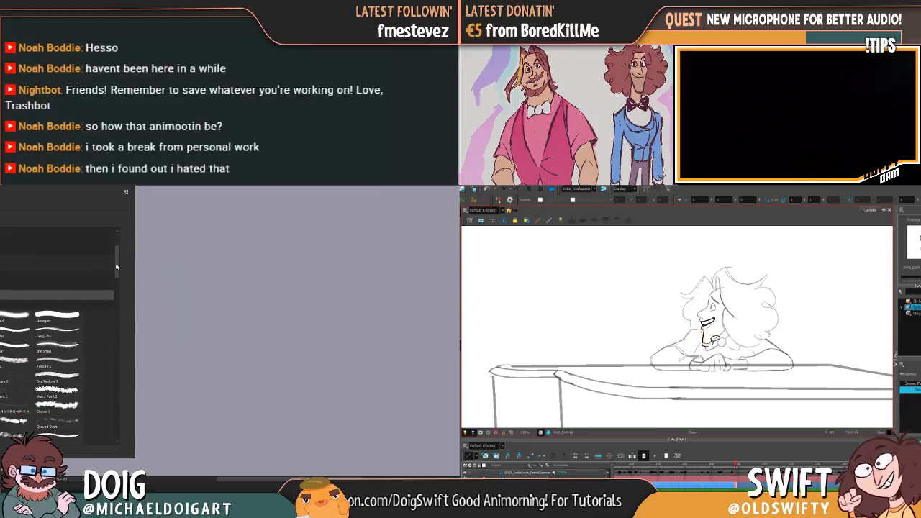
{"action": "left_click_drag", "start_coordinate": [115, 266], "coordinate": [116, 436]}
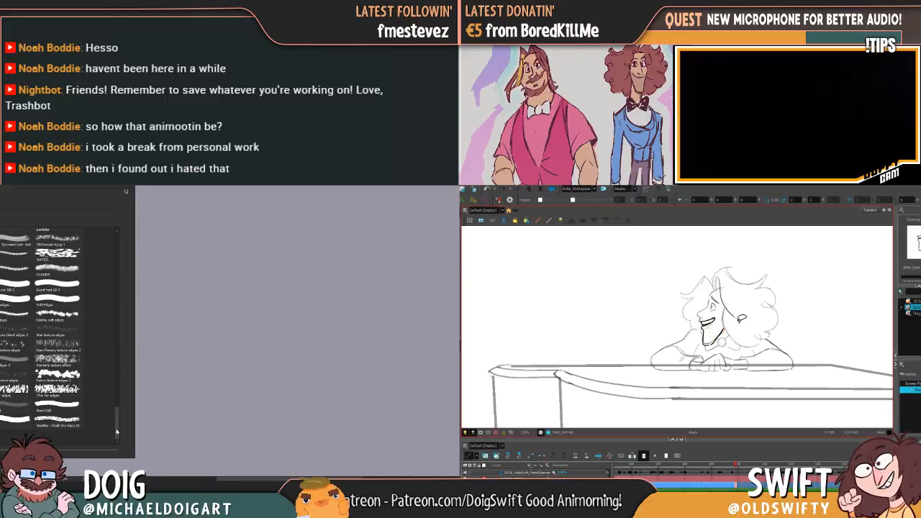
Browse the brush presets from the end of the list to the start and back, checking the brush list options
{"action": "left_click_drag", "start_coordinate": [116, 434], "coordinate": [110, 379]}
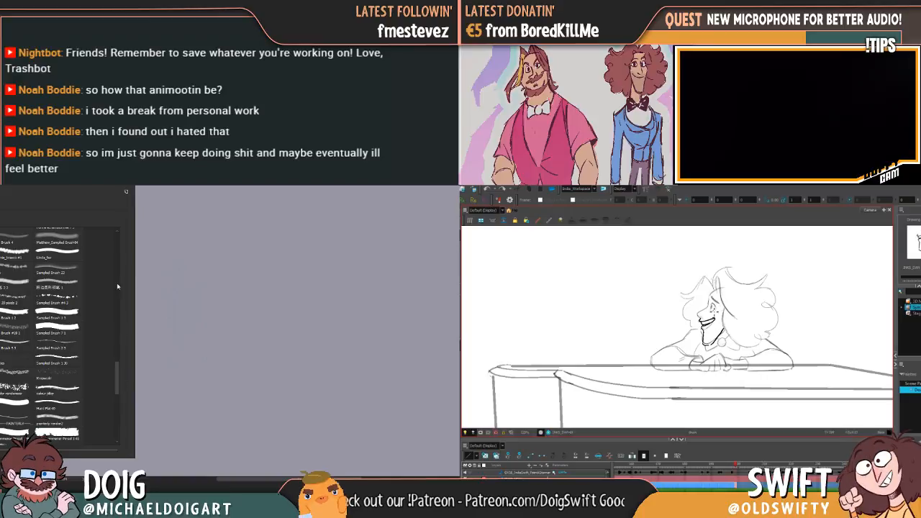
{"action": "left_click", "coordinate": [127, 193]}
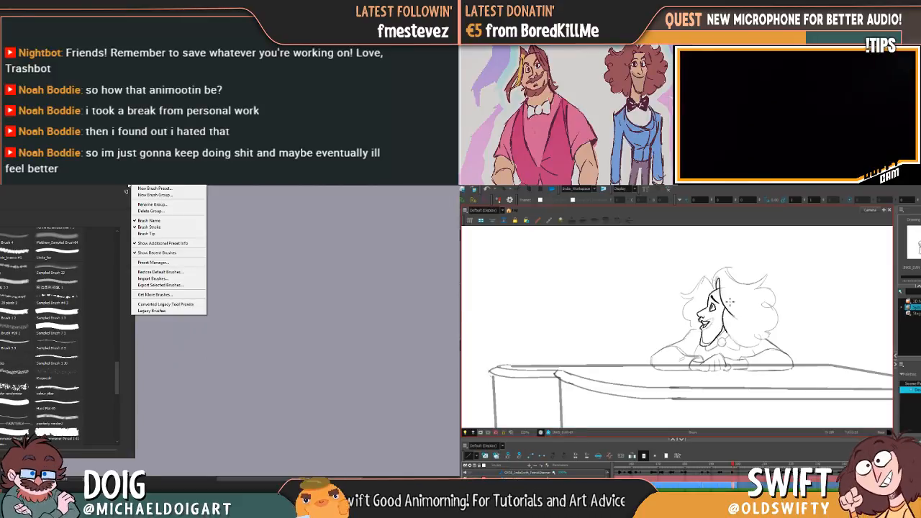
{"action": "left_click", "coordinate": [117, 386]}
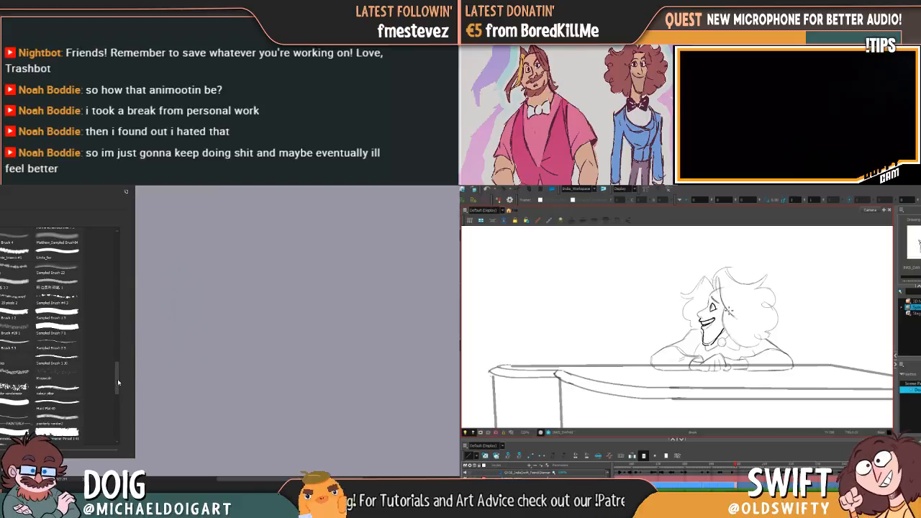
{"action": "left_click_drag", "start_coordinate": [118, 379], "coordinate": [119, 270]}
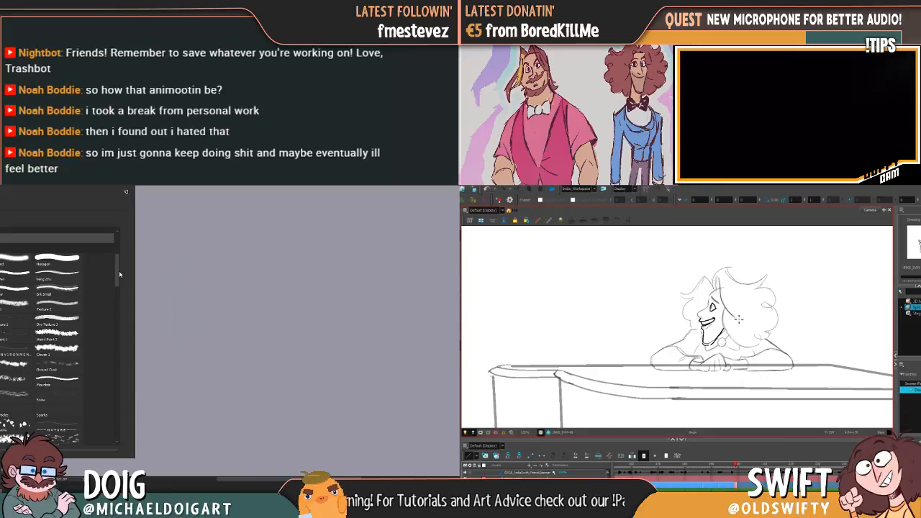
{"action": "left_click_drag", "start_coordinate": [119, 271], "coordinate": [111, 311]}
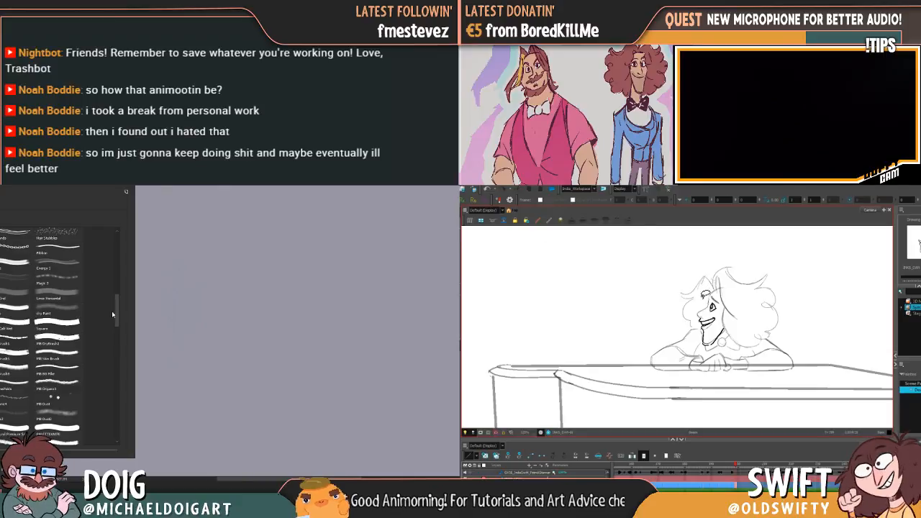
{"action": "mouse_move", "coordinate": [117, 311]}
{"action": "left_mouse_down"}
{"action": "mouse_move", "coordinate": [103, 343]}
{"action": "mouse_move", "coordinate": [102, 404]}
{"action": "mouse_move", "coordinate": [117, 403]}
{"action": "mouse_move", "coordinate": [120, 425]}
{"action": "left_mouse_up"}
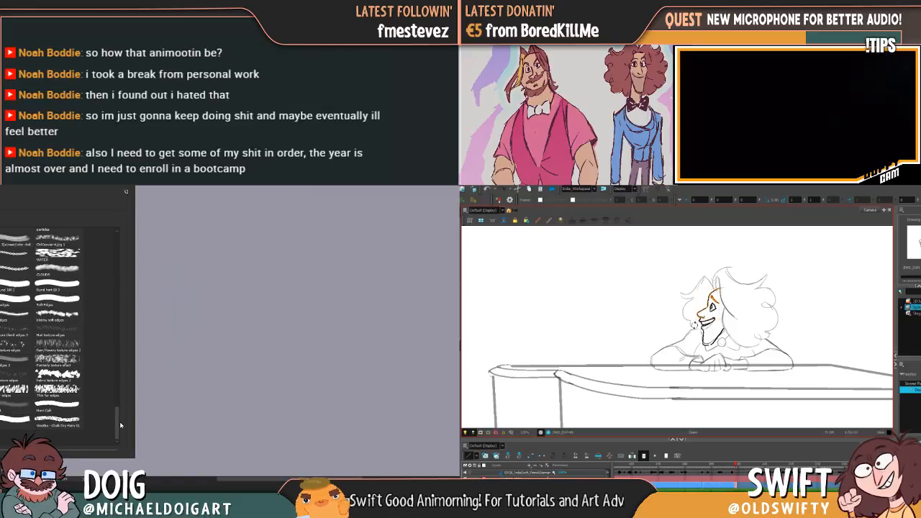
{"action": "double_click", "coordinate": [41, 307]}
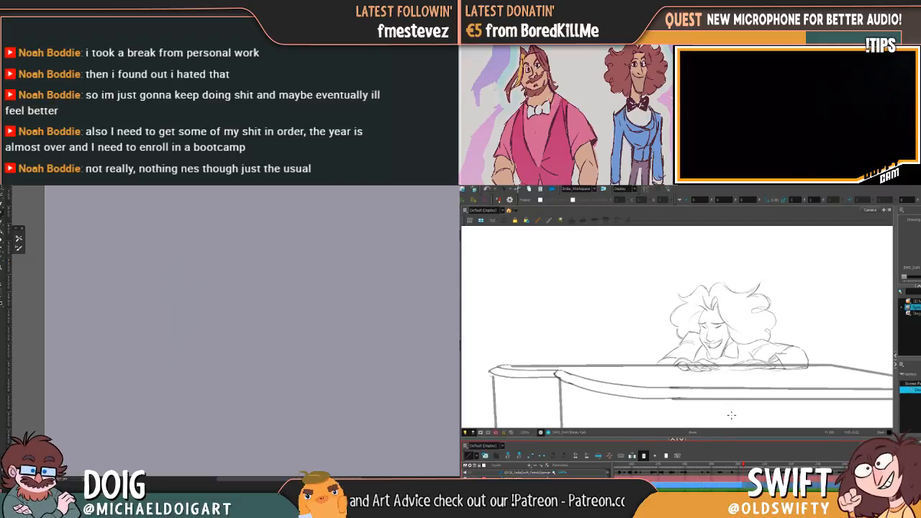
Return the animation to the pianist's smiling drawing and look through the last brush group for other candidates
{"action": "mouse_move", "coordinate": [741, 464]}
{"action": "left_mouse_down"}
{"action": "mouse_move", "coordinate": [724, 466]}
{"action": "mouse_move", "coordinate": [736, 464]}
{"action": "left_mouse_up"}
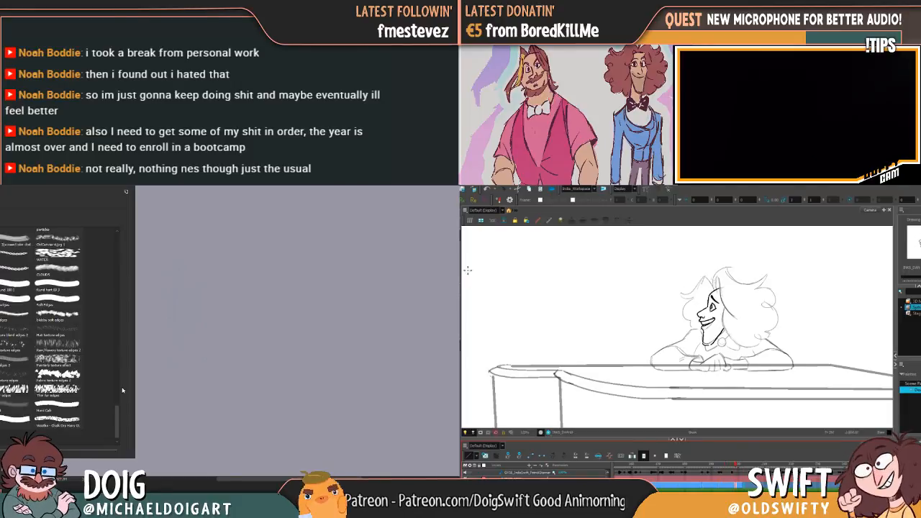
{"action": "scroll", "coordinate": [115, 418], "scroll_direction": "down", "scroll_amount": 1}
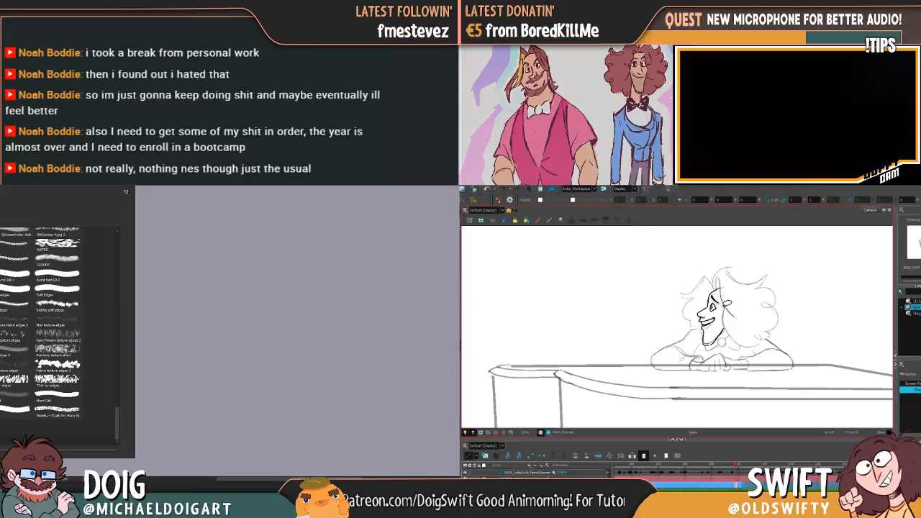
{"action": "scroll", "coordinate": [60, 360], "scroll_direction": "down", "scroll_amount": 5}
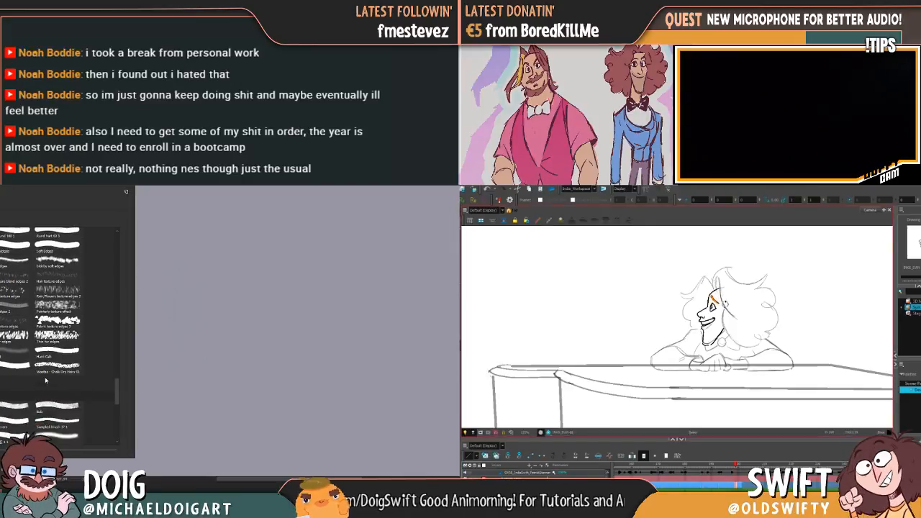
{"action": "scroll", "coordinate": [110, 391], "scroll_direction": "down", "scroll_amount": 1}
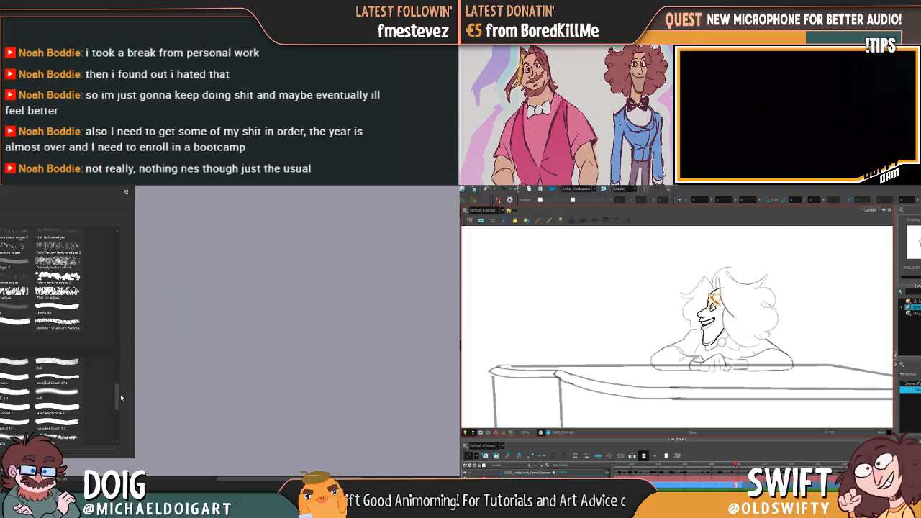
{"action": "left_click_drag", "start_coordinate": [117, 399], "coordinate": [111, 434]}
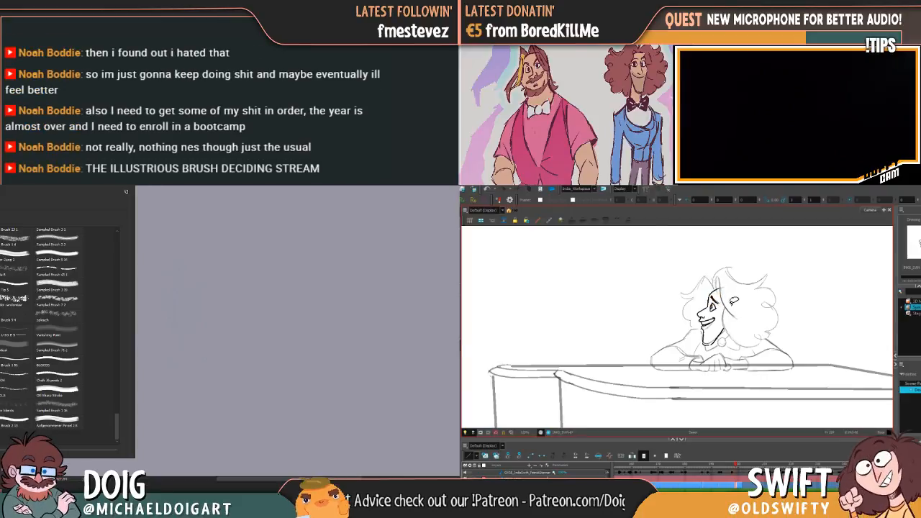
Test the brush on the blank canvas with a blue zigzag line and several overlapping blue patches
{"action": "left_click", "coordinate": [211, 345]}
{"action": "mouse_move", "coordinate": [210, 344]}
{"action": "left_mouse_down"}
{"action": "mouse_move", "coordinate": [245, 344]}
{"action": "mouse_move", "coordinate": [257, 366]}
{"action": "left_mouse_up"}
{"action": "mouse_move", "coordinate": [168, 292]}
{"action": "left_mouse_down"}
{"action": "mouse_move", "coordinate": [216, 314]}
{"action": "mouse_move", "coordinate": [271, 291]}
{"action": "left_mouse_up"}
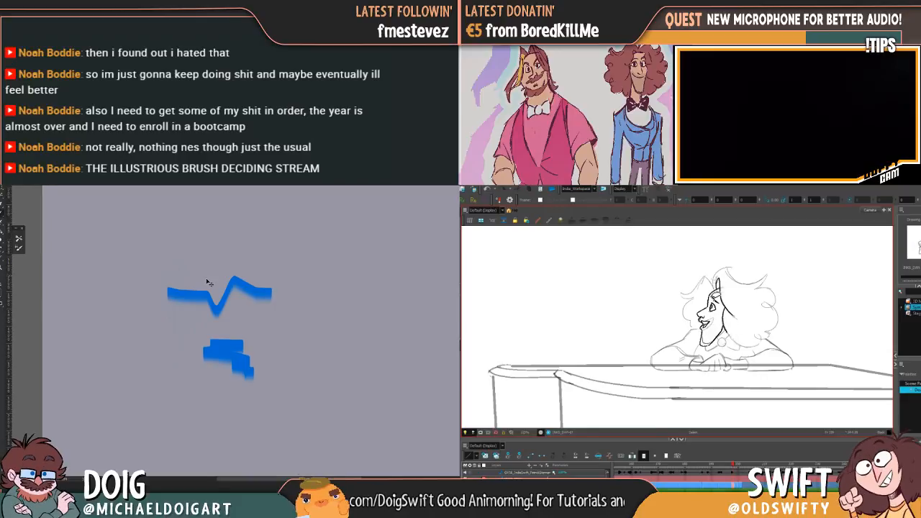
{"action": "key", "text": "ctrl+plus"}
{"action": "key", "text": "ctrl+plus"}
{"action": "left_click_drag", "start_coordinate": [153, 220], "coordinate": [197, 315]}
{"action": "mouse_move", "coordinate": [158, 280]}
{"action": "left_mouse_down"}
{"action": "mouse_move", "coordinate": [215, 253]}
{"action": "mouse_move", "coordinate": [192, 282]}
{"action": "mouse_move", "coordinate": [241, 285]}
{"action": "left_mouse_up"}
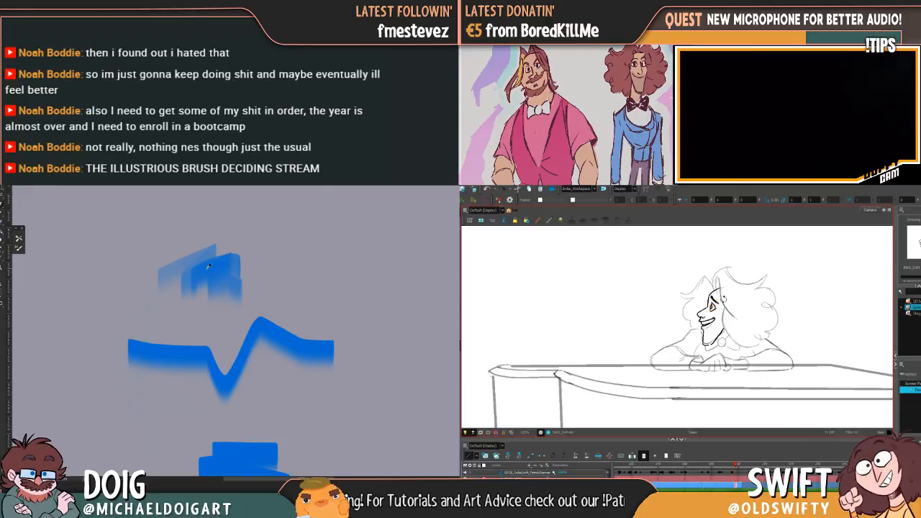
{"action": "mouse_move", "coordinate": [171, 270]}
{"action": "left_mouse_down"}
{"action": "mouse_move", "coordinate": [205, 251]}
{"action": "mouse_move", "coordinate": [227, 266]}
{"action": "left_mouse_up"}
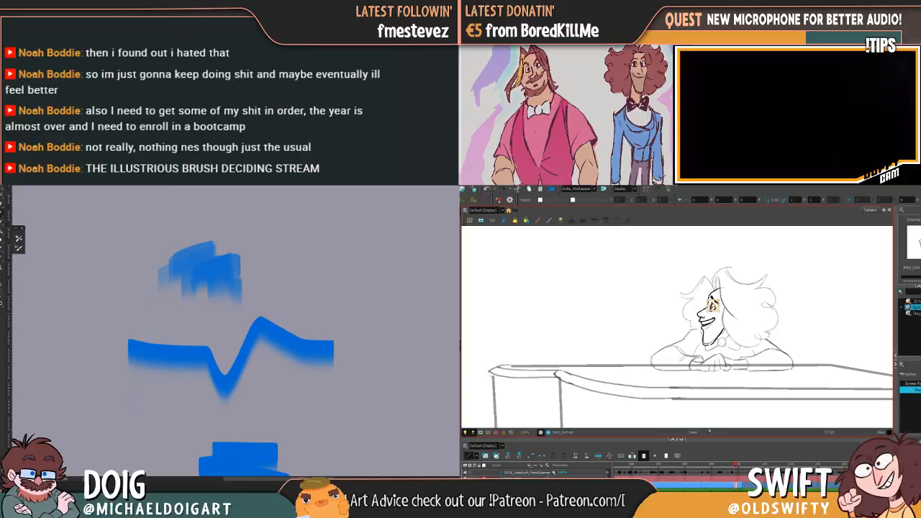
Look further back through the last brush group and test a brush with a solid blue patch beside the first swatches
{"action": "left_click", "coordinate": [4, 187]}
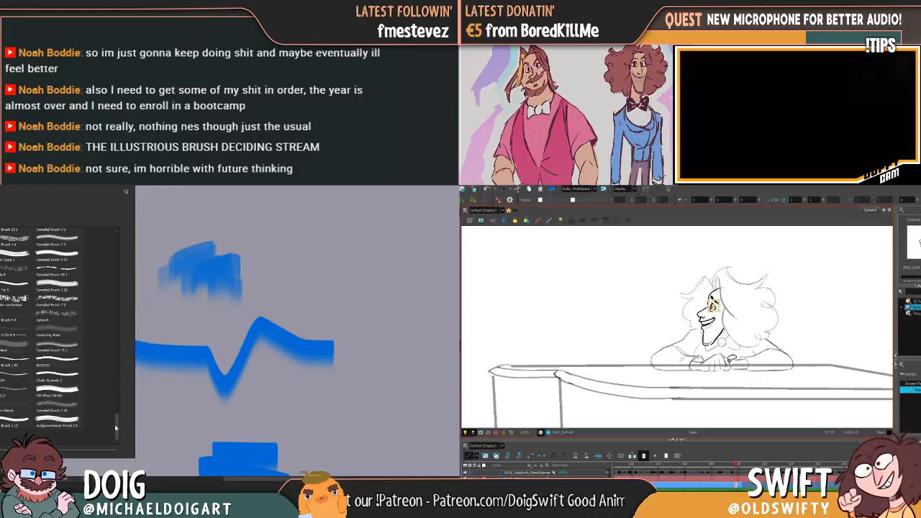
{"action": "scroll", "coordinate": [121, 433], "scroll_direction": "up", "scroll_amount": 2}
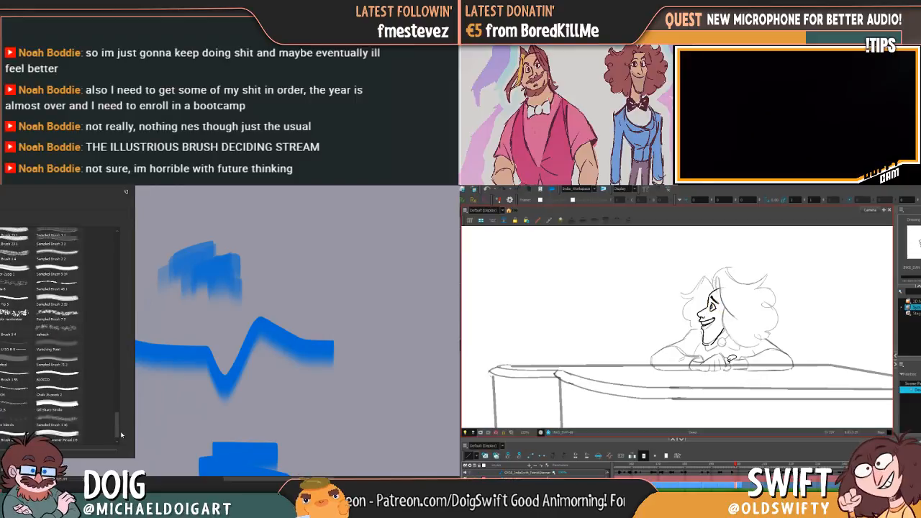
{"action": "scroll", "coordinate": [121, 431], "scroll_direction": "up", "scroll_amount": 4}
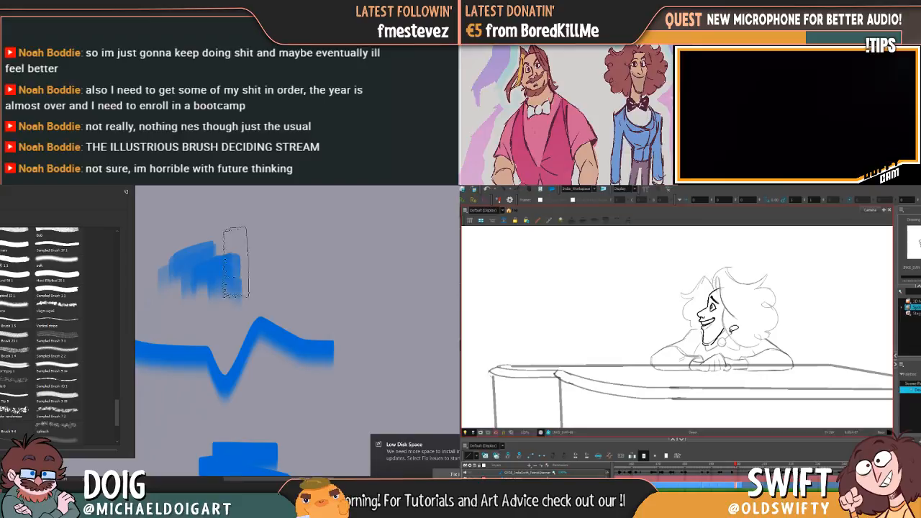
{"action": "left_click_drag", "start_coordinate": [267, 274], "coordinate": [296, 275]}
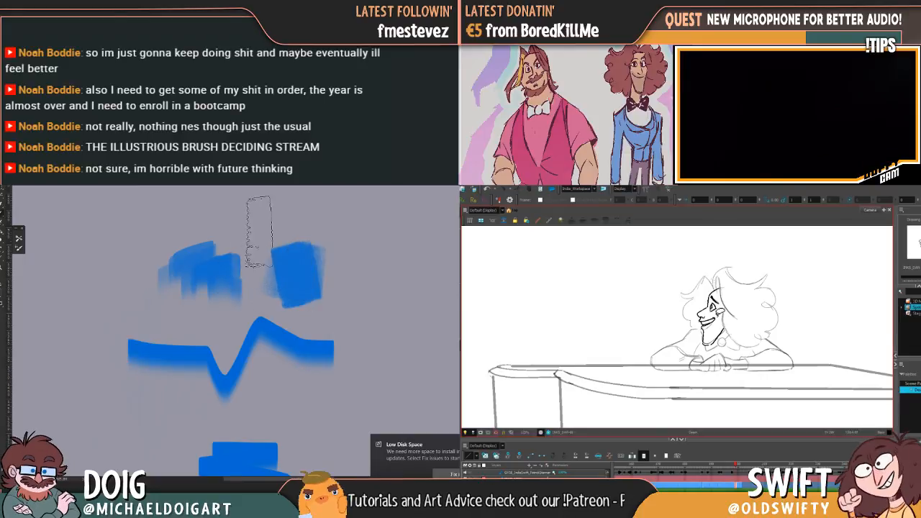
Reopen the brush presets and look back through the last brush group up to the end of the preceding one
{"action": "left_click", "coordinate": [10, 187]}
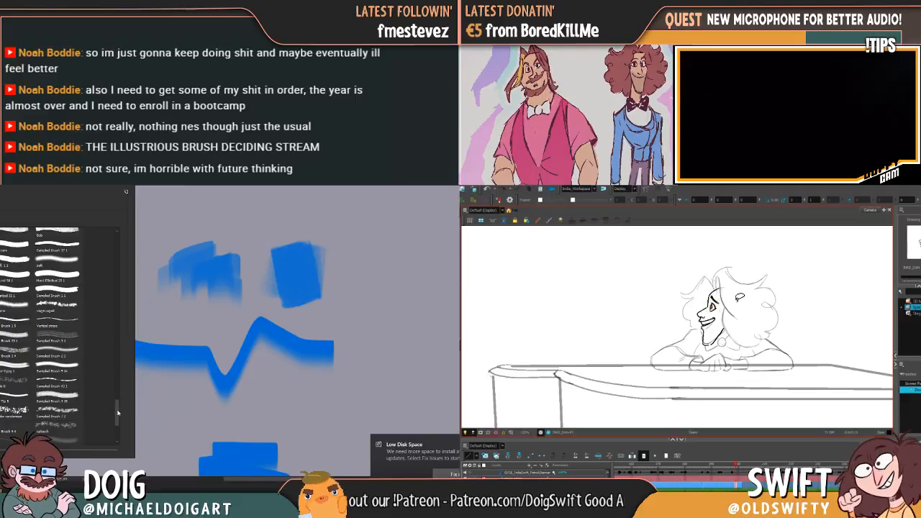
{"action": "scroll", "coordinate": [118, 409], "scroll_direction": "up", "scroll_amount": 2}
{"action": "scroll", "coordinate": [118, 408], "scroll_direction": "up", "scroll_amount": 3}
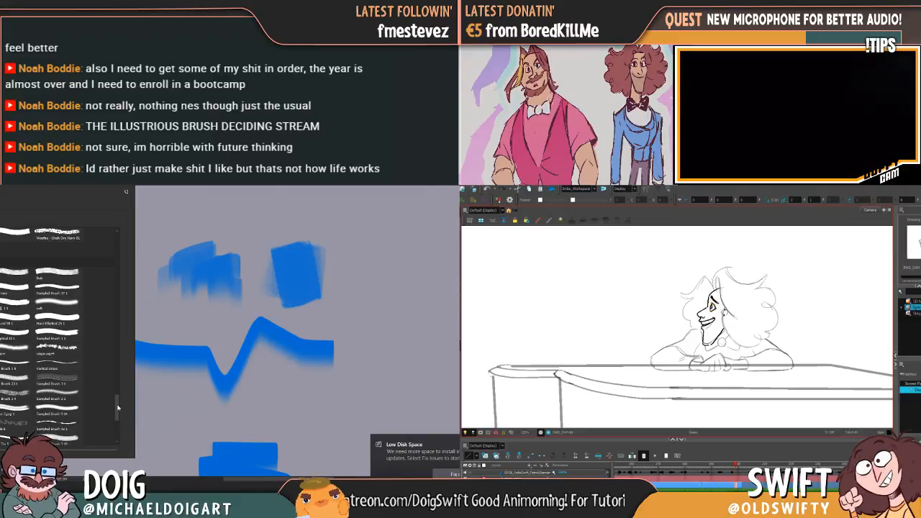
{"action": "scroll", "coordinate": [118, 408], "scroll_direction": "up", "scroll_amount": 1}
{"action": "scroll", "coordinate": [118, 408], "scroll_direction": "up", "scroll_amount": 3}
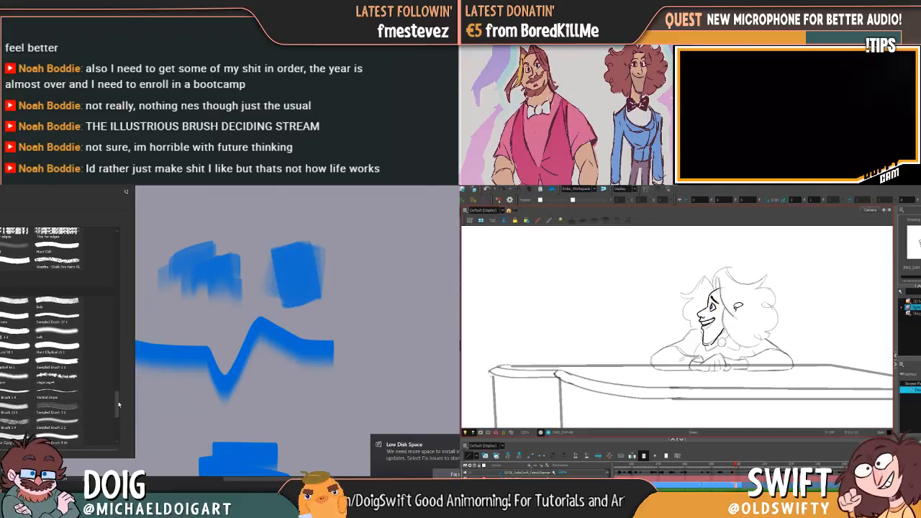
{"action": "scroll", "coordinate": [89, 324], "scroll_direction": "up", "scroll_amount": 2}
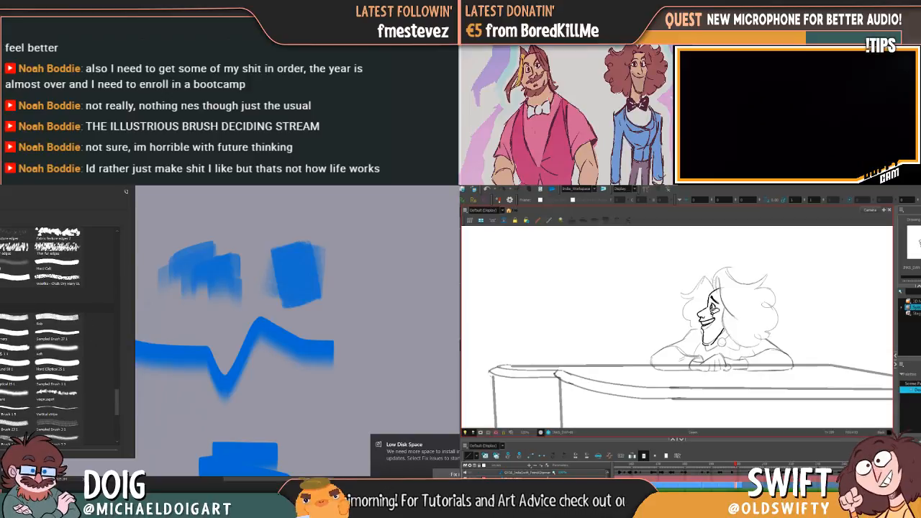
{"action": "key", "text": "Escape"}
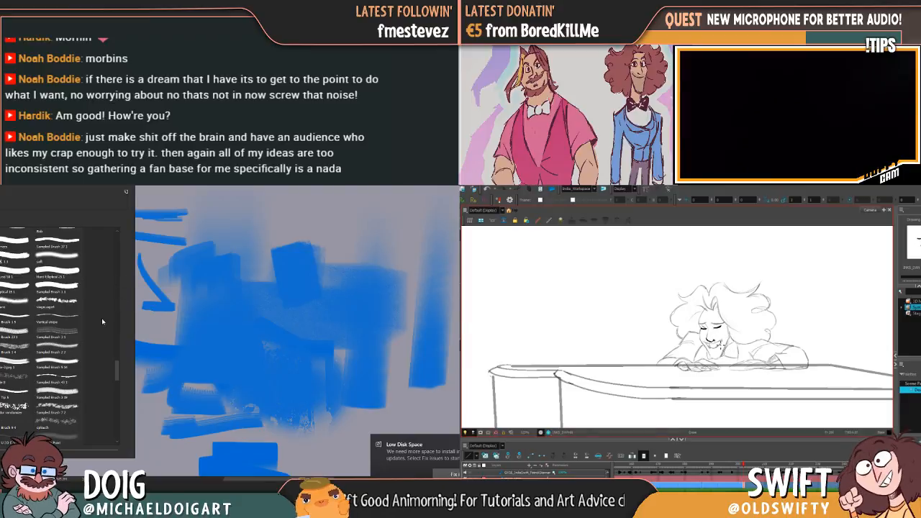
Browse back to the earlier brush groups and test a brush with broad blue strokes in the canvas's upper-left area
{"action": "left_click_drag", "start_coordinate": [117, 372], "coordinate": [115, 353]}
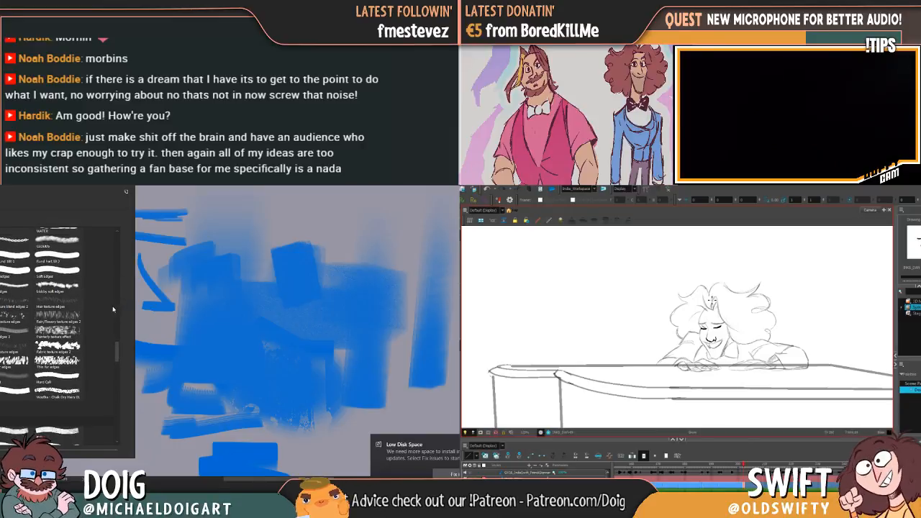
{"action": "left_click_drag", "start_coordinate": [114, 351], "coordinate": [117, 277]}
{"action": "scroll", "coordinate": [116, 275], "scroll_direction": "up", "scroll_amount": 4}
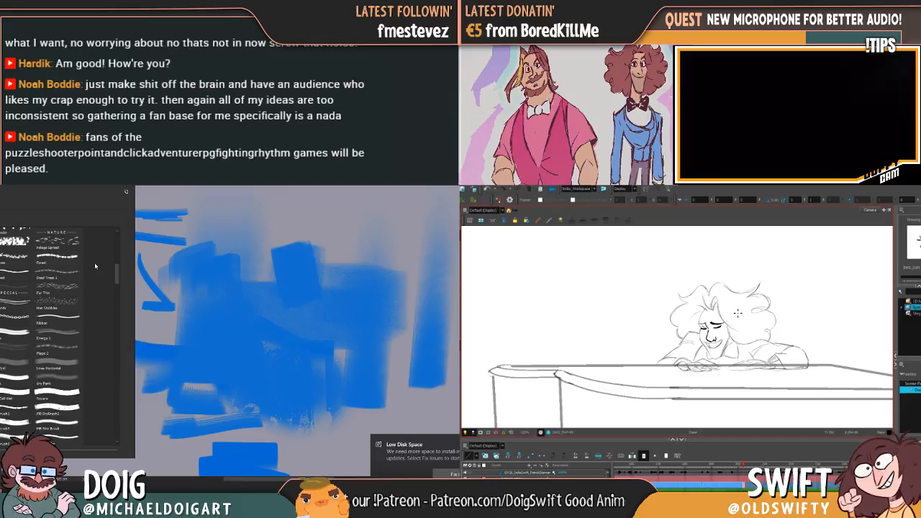
{"action": "mouse_move", "coordinate": [234, 248]}
{"action": "left_mouse_down"}
{"action": "mouse_move", "coordinate": [277, 241]}
{"action": "mouse_move", "coordinate": [237, 255]}
{"action": "mouse_move", "coordinate": [277, 271]}
{"action": "mouse_move", "coordinate": [148, 334]}
{"action": "left_mouse_up"}
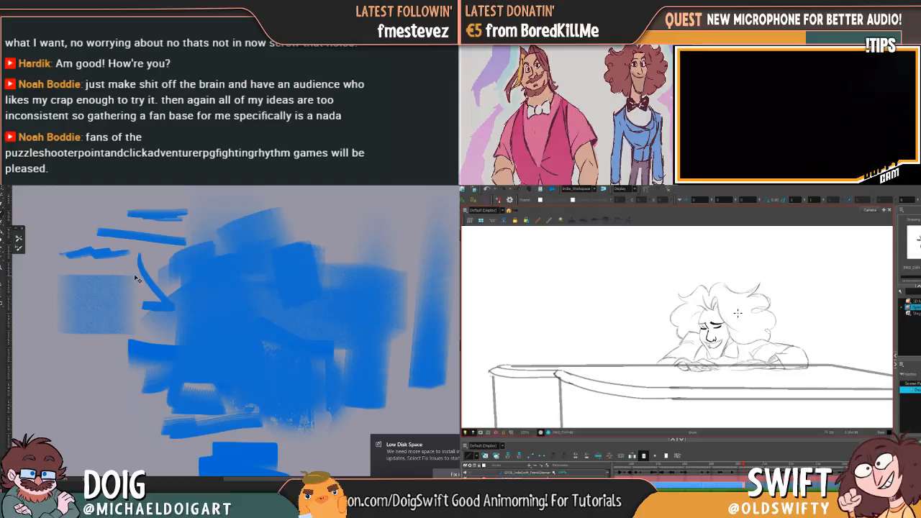
{"action": "key", "text": "ctrl+minus"}
{"action": "key", "text": "ctrl+minus"}
{"action": "key", "text": "ctrl+minus"}
{"action": "mouse_move", "coordinate": [199, 260]}
{"action": "left_mouse_down"}
{"action": "mouse_move", "coordinate": [158, 271]}
{"action": "mouse_move", "coordinate": [149, 302]}
{"action": "mouse_move", "coordinate": [231, 264]}
{"action": "left_mouse_up"}
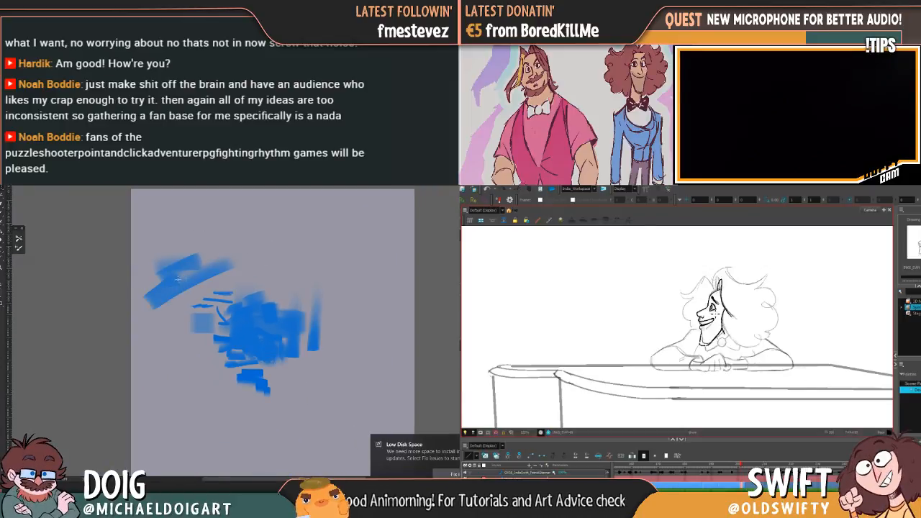
Select the area containing all the blue test strokes, delete them and clear the selection
{"action": "mouse_move", "coordinate": [132, 214]}
{"action": "left_mouse_down"}
{"action": "mouse_move", "coordinate": [342, 392]}
{"action": "mouse_move", "coordinate": [346, 412]}
{"action": "left_mouse_up"}
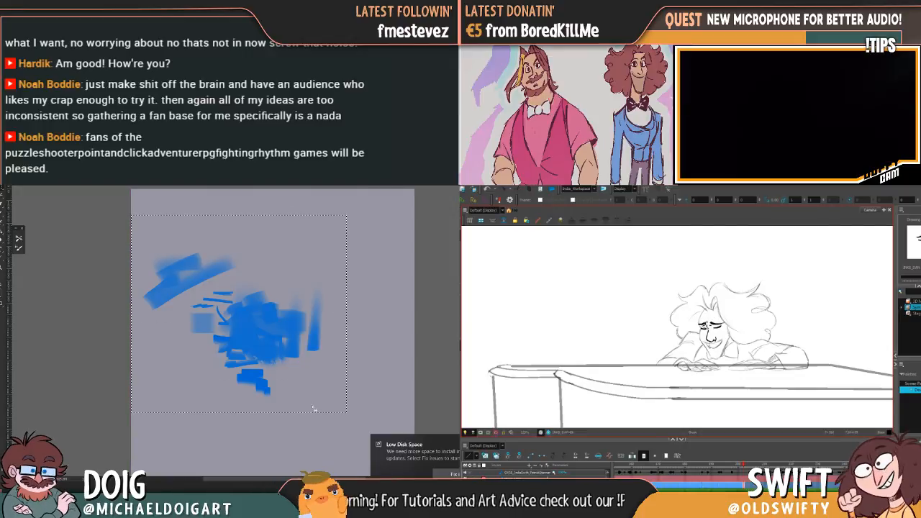
{"action": "key", "text": "Delete"}
{"action": "key", "text": "ctrl+d"}
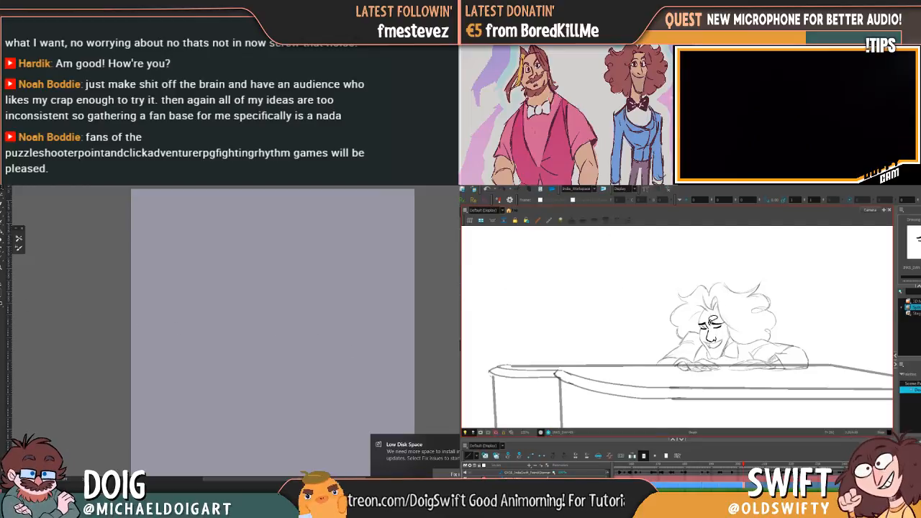
{"action": "mouse_move", "coordinate": [201, 282]}
{"action": "left_mouse_down"}
{"action": "mouse_move", "coordinate": [236, 260]}
{"action": "mouse_move", "coordinate": [234, 390]}
{"action": "left_mouse_up"}
{"action": "key", "text": "ctrl+plus"}
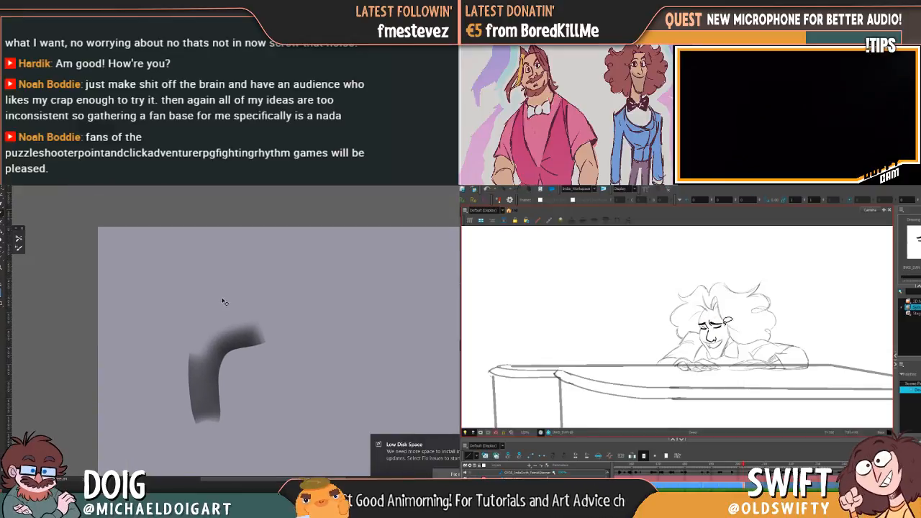
{"action": "key", "text": "ctrl+z"}
Block in a slanted dark grey shape on the empty canvas with overlapping brush strokes
{"action": "left_click_drag", "start_coordinate": [240, 338], "coordinate": [213, 289]}
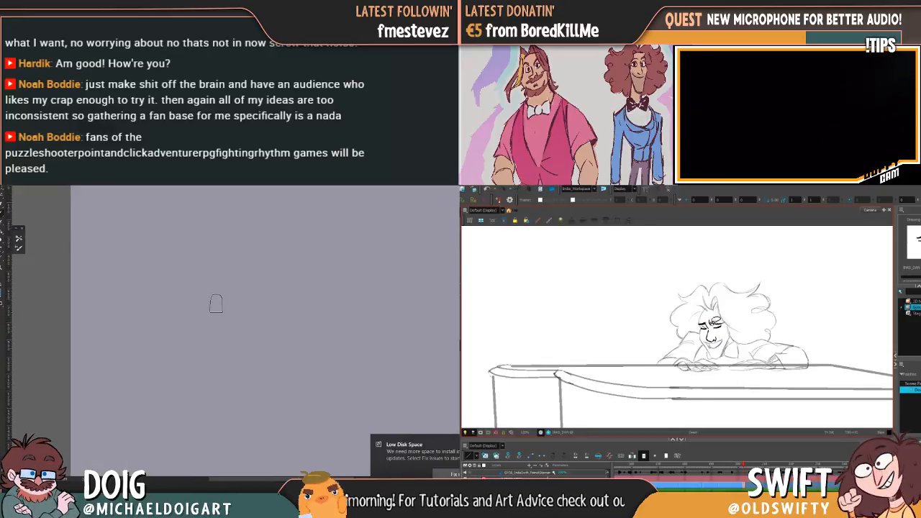
{"action": "mouse_move", "coordinate": [208, 343]}
{"action": "left_mouse_down"}
{"action": "mouse_move", "coordinate": [219, 381]}
{"action": "mouse_move", "coordinate": [216, 326]}
{"action": "mouse_move", "coordinate": [235, 316]}
{"action": "mouse_move", "coordinate": [206, 348]}
{"action": "mouse_move", "coordinate": [224, 356]}
{"action": "mouse_move", "coordinate": [225, 378]}
{"action": "mouse_move", "coordinate": [220, 342]}
{"action": "mouse_move", "coordinate": [231, 365]}
{"action": "mouse_move", "coordinate": [254, 311]}
{"action": "mouse_move", "coordinate": [232, 323]}
{"action": "mouse_move", "coordinate": [246, 284]}
{"action": "mouse_move", "coordinate": [236, 296]}
{"action": "mouse_move", "coordinate": [241, 305]}
{"action": "mouse_move", "coordinate": [259, 264]}
{"action": "mouse_move", "coordinate": [268, 309]}
{"action": "mouse_move", "coordinate": [225, 380]}
{"action": "mouse_move", "coordinate": [236, 336]}
{"action": "mouse_move", "coordinate": [214, 346]}
{"action": "mouse_move", "coordinate": [244, 300]}
{"action": "mouse_move", "coordinate": [228, 340]}
{"action": "mouse_move", "coordinate": [204, 337]}
{"action": "mouse_move", "coordinate": [223, 350]}
{"action": "mouse_move", "coordinate": [217, 330]}
{"action": "mouse_move", "coordinate": [239, 309]}
{"action": "mouse_move", "coordinate": [248, 325]}
{"action": "mouse_move", "coordinate": [275, 298]}
{"action": "mouse_move", "coordinate": [237, 326]}
{"action": "mouse_move", "coordinate": [235, 341]}
{"action": "mouse_move", "coordinate": [286, 283]}
{"action": "left_mouse_up"}
{"action": "left_click", "coordinate": [236, 342], "text": "alt"}
{"action": "left_click", "coordinate": [207, 329], "text": "alt"}
{"action": "mouse_move", "coordinate": [251, 324]}
{"action": "left_mouse_down"}
{"action": "mouse_move", "coordinate": [258, 333]}
{"action": "mouse_move", "coordinate": [287, 269]}
{"action": "left_mouse_up"}
{"action": "mouse_move", "coordinate": [263, 301]}
{"action": "left_mouse_down"}
{"action": "mouse_move", "coordinate": [260, 278]}
{"action": "mouse_move", "coordinate": [257, 298]}
{"action": "mouse_move", "coordinate": [277, 303]}
{"action": "mouse_move", "coordinate": [249, 312]}
{"action": "left_mouse_up"}
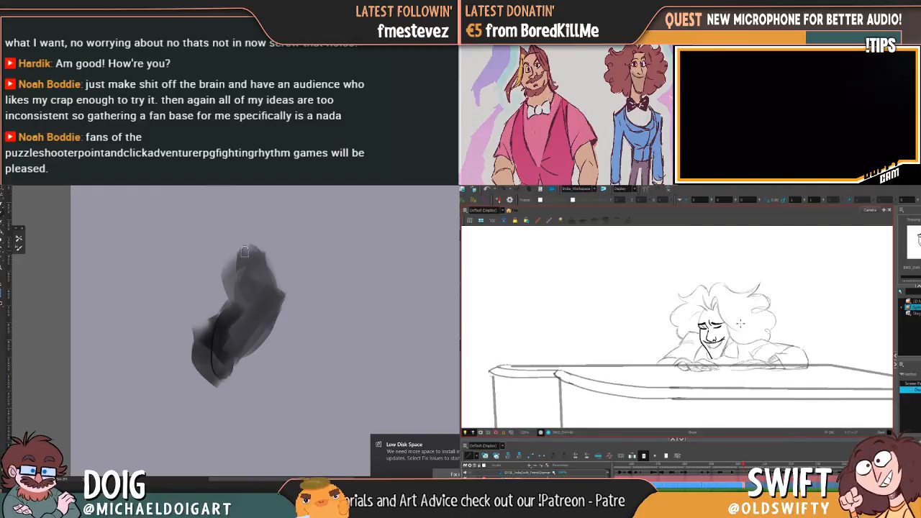
Darken and widen the upper part of the grey shape, then fill its middle with strokes extending downward
{"action": "left_click_drag", "start_coordinate": [228, 298], "coordinate": [243, 289]}
{"action": "mouse_move", "coordinate": [243, 254]}
{"action": "left_mouse_down"}
{"action": "mouse_move", "coordinate": [244, 311]}
{"action": "mouse_move", "coordinate": [252, 291]}
{"action": "mouse_move", "coordinate": [238, 263]}
{"action": "mouse_move", "coordinate": [240, 318]}
{"action": "mouse_move", "coordinate": [236, 303]}
{"action": "mouse_move", "coordinate": [289, 261]}
{"action": "mouse_move", "coordinate": [274, 310]}
{"action": "mouse_move", "coordinate": [283, 310]}
{"action": "mouse_move", "coordinate": [244, 311]}
{"action": "left_mouse_up"}
{"action": "mouse_move", "coordinate": [223, 347]}
{"action": "left_mouse_down"}
{"action": "mouse_move", "coordinate": [209, 275]}
{"action": "mouse_move", "coordinate": [234, 328]}
{"action": "mouse_move", "coordinate": [258, 282]}
{"action": "mouse_move", "coordinate": [242, 278]}
{"action": "mouse_move", "coordinate": [243, 302]}
{"action": "mouse_move", "coordinate": [253, 292]}
{"action": "mouse_move", "coordinate": [249, 268]}
{"action": "mouse_move", "coordinate": [259, 289]}
{"action": "left_mouse_up"}
{"action": "left_click", "coordinate": [249, 299], "text": "alt"}
{"action": "left_click_drag", "start_coordinate": [228, 323], "coordinate": [230, 305]}
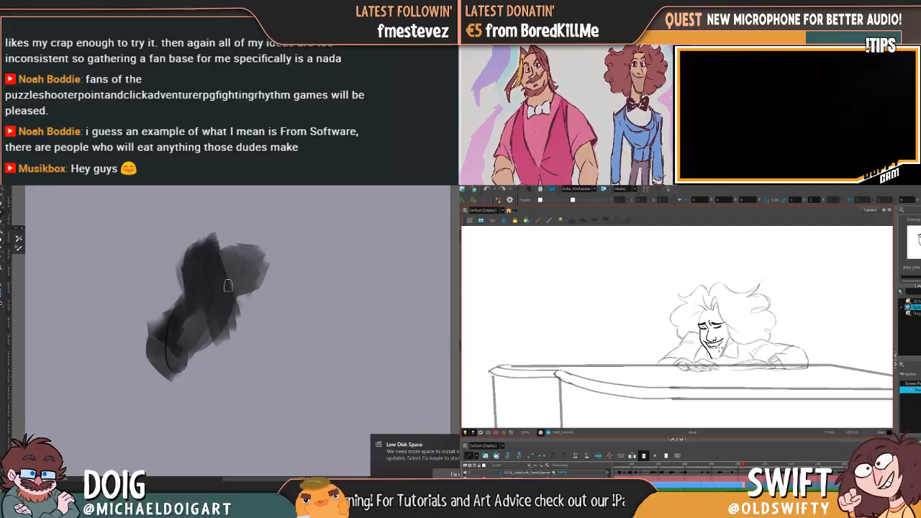
{"action": "left_click_drag", "start_coordinate": [214, 258], "coordinate": [238, 350]}
{"action": "left_click_drag", "start_coordinate": [228, 316], "coordinate": [242, 357]}
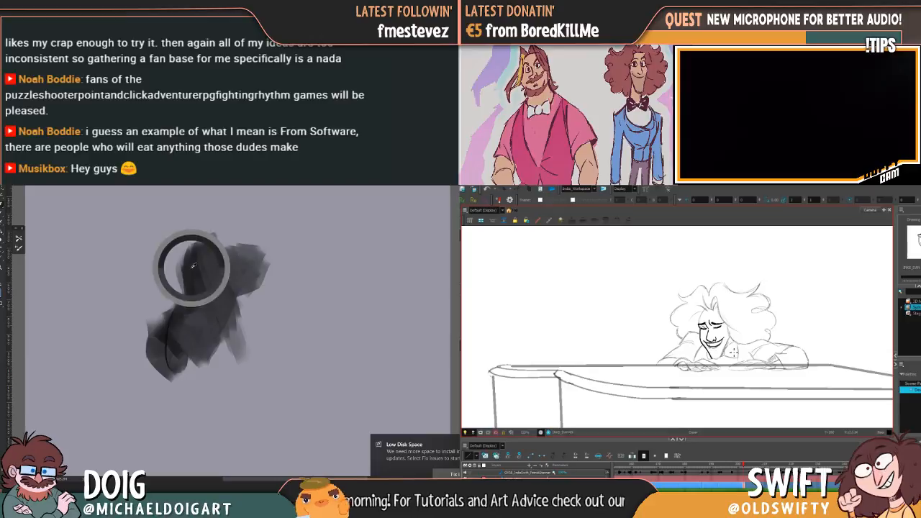
Extend the grey shape's upper part with dark grey strokes and build up the shoulder mass on its right side
{"action": "mouse_move", "coordinate": [203, 229]}
{"action": "left_mouse_down"}
{"action": "mouse_move", "coordinate": [225, 290]}
{"action": "mouse_move", "coordinate": [248, 274]}
{"action": "mouse_move", "coordinate": [213, 251]}
{"action": "mouse_move", "coordinate": [217, 245]}
{"action": "mouse_move", "coordinate": [233, 271]}
{"action": "mouse_move", "coordinate": [212, 316]}
{"action": "mouse_move", "coordinate": [216, 261]}
{"action": "mouse_move", "coordinate": [237, 298]}
{"action": "mouse_move", "coordinate": [205, 323]}
{"action": "left_mouse_up"}
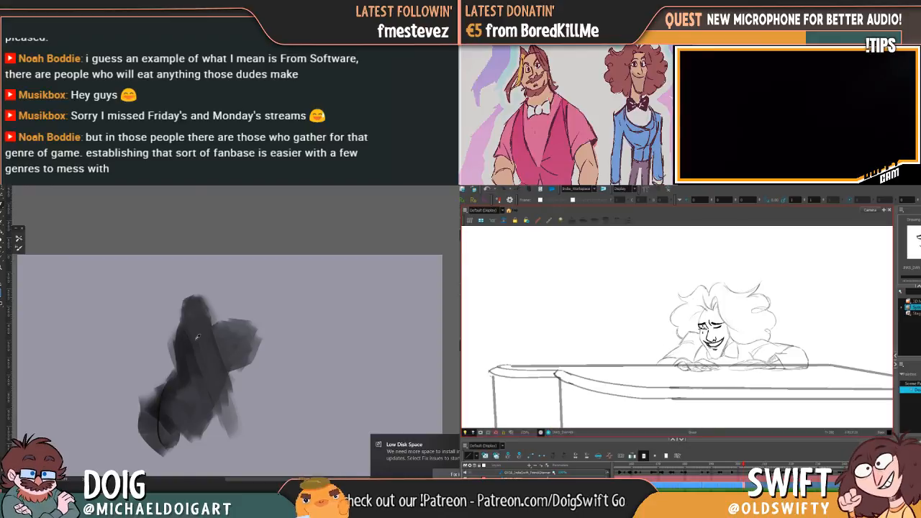
{"action": "left_click_drag", "start_coordinate": [204, 313], "coordinate": [220, 338]}
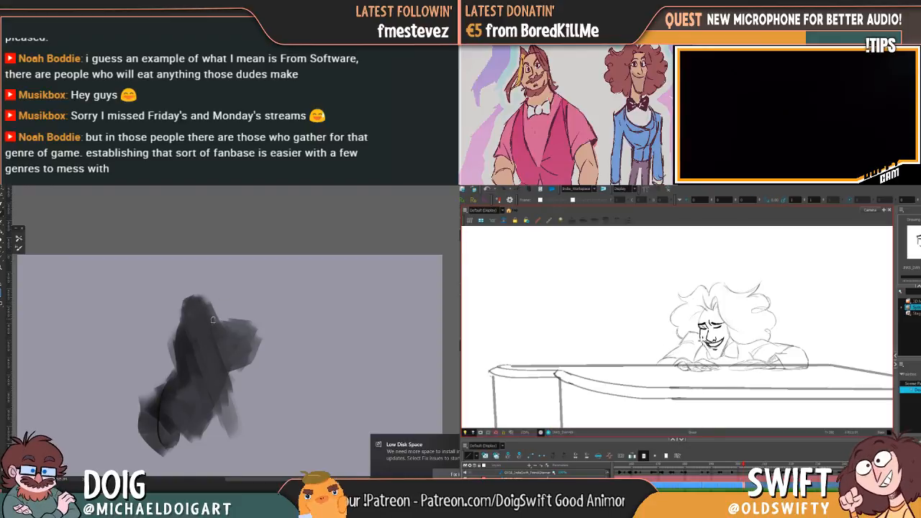
{"action": "mouse_move", "coordinate": [225, 319]}
{"action": "left_mouse_down"}
{"action": "mouse_move", "coordinate": [240, 345]}
{"action": "mouse_move", "coordinate": [235, 325]}
{"action": "mouse_move", "coordinate": [211, 339]}
{"action": "left_mouse_up"}
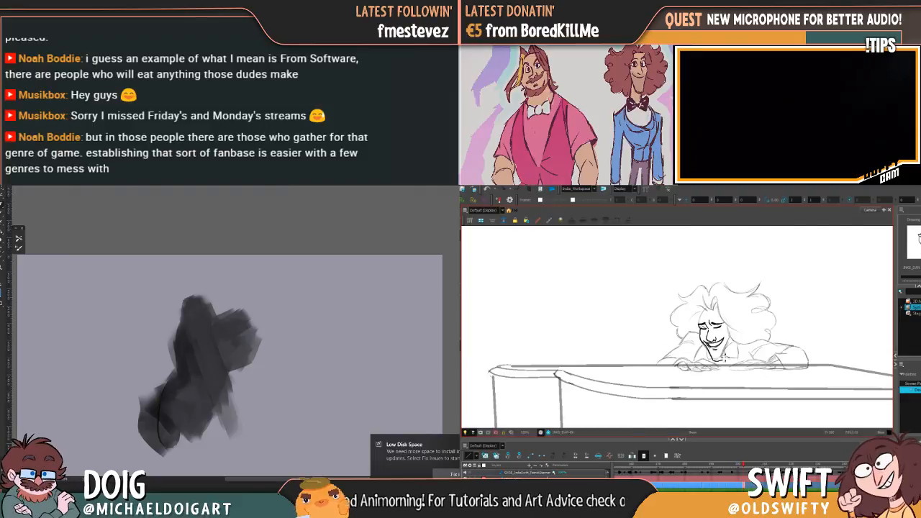
Paint a straight vertical arm beside the torso in peach, then cover most of it with light grey strokes up to the shoulder
{"action": "left_click_drag", "start_coordinate": [254, 335], "coordinate": [249, 390]}
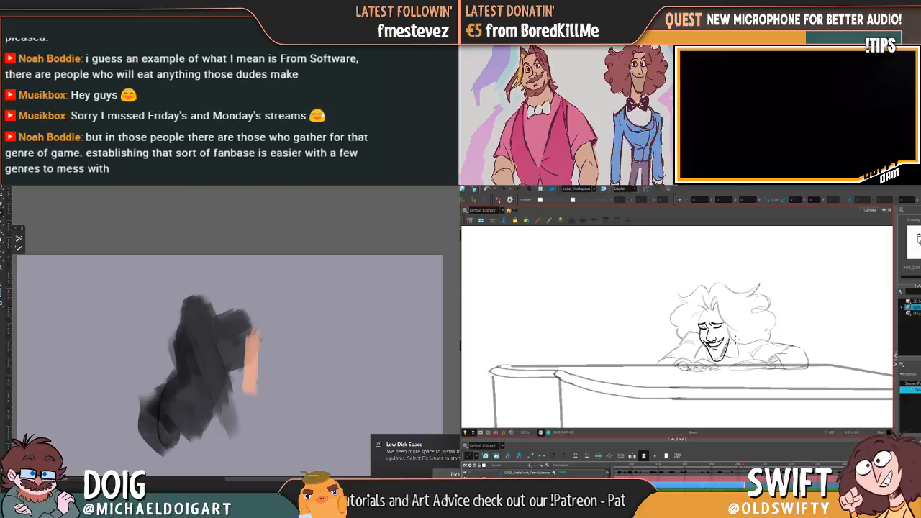
{"action": "left_click_drag", "start_coordinate": [255, 327], "coordinate": [250, 400]}
{"action": "mouse_move", "coordinate": [248, 324]}
{"action": "left_mouse_down"}
{"action": "mouse_move", "coordinate": [250, 404]}
{"action": "mouse_move", "coordinate": [250, 393]}
{"action": "left_mouse_up"}
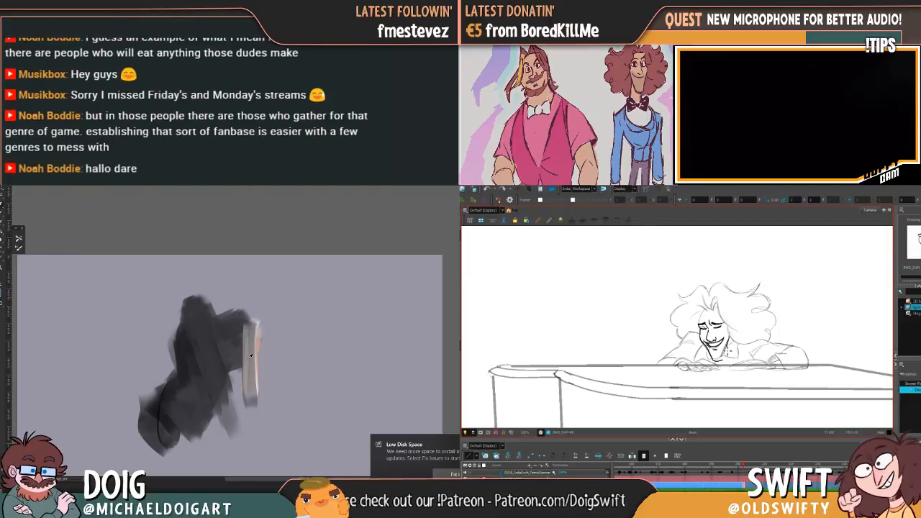
{"action": "mouse_move", "coordinate": [245, 333]}
{"action": "left_mouse_down"}
{"action": "mouse_move", "coordinate": [249, 386]}
{"action": "mouse_move", "coordinate": [251, 364]}
{"action": "left_mouse_up"}
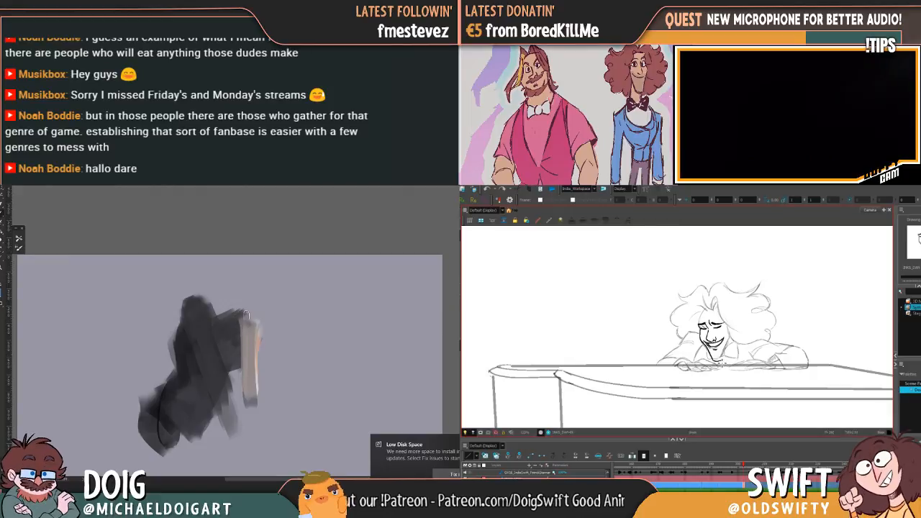
{"action": "mouse_move", "coordinate": [247, 314]}
{"action": "left_mouse_down"}
{"action": "mouse_move", "coordinate": [256, 363]}
{"action": "mouse_move", "coordinate": [248, 396]}
{"action": "mouse_move", "coordinate": [254, 326]}
{"action": "mouse_move", "coordinate": [244, 324]}
{"action": "left_mouse_up"}
{"action": "left_click", "coordinate": [255, 398], "text": "alt"}
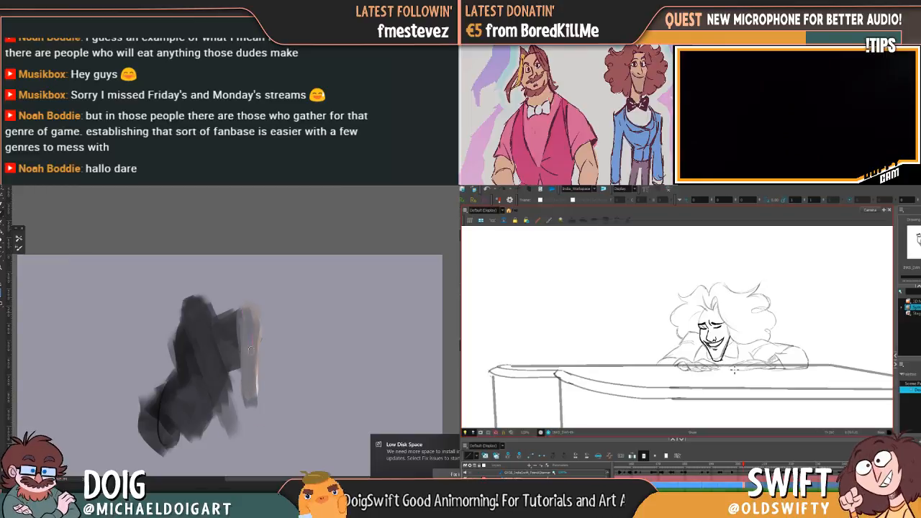
Fill the chest between torso and arm with mid grey, then block in a dark bent thigh and a lower leg beneath it
{"action": "mouse_move", "coordinate": [221, 363]}
{"action": "left_mouse_down"}
{"action": "mouse_move", "coordinate": [243, 328]}
{"action": "mouse_move", "coordinate": [214, 322]}
{"action": "mouse_move", "coordinate": [236, 325]}
{"action": "mouse_move", "coordinate": [218, 354]}
{"action": "mouse_move", "coordinate": [205, 323]}
{"action": "mouse_move", "coordinate": [222, 380]}
{"action": "mouse_move", "coordinate": [217, 316]}
{"action": "mouse_move", "coordinate": [245, 307]}
{"action": "mouse_move", "coordinate": [236, 324]}
{"action": "mouse_move", "coordinate": [251, 344]}
{"action": "mouse_move", "coordinate": [239, 324]}
{"action": "mouse_move", "coordinate": [239, 333]}
{"action": "mouse_move", "coordinate": [249, 333]}
{"action": "mouse_move", "coordinate": [249, 309]}
{"action": "left_mouse_up"}
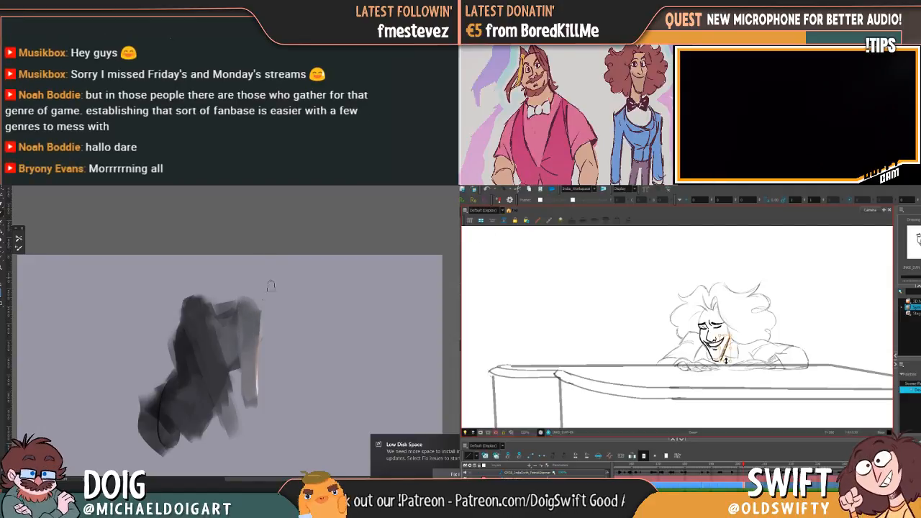
{"action": "left_click_drag", "start_coordinate": [247, 329], "coordinate": [243, 277]}
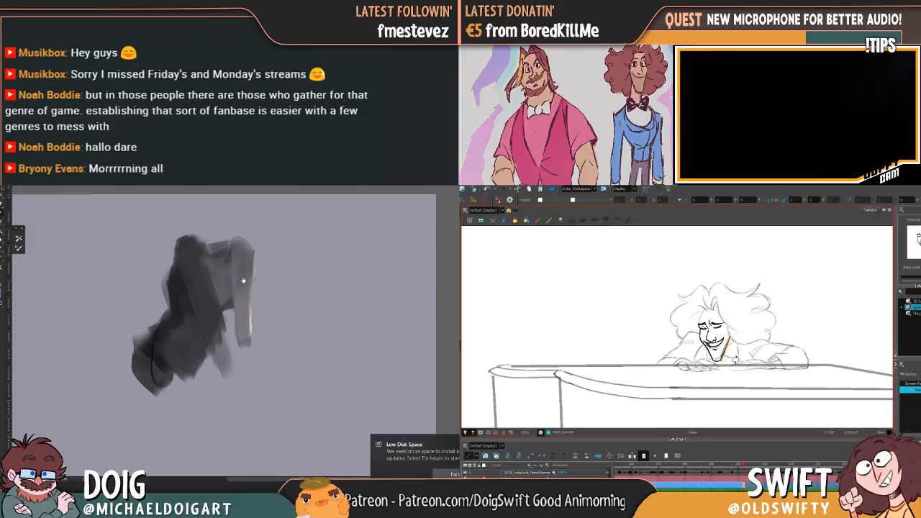
{"action": "mouse_move", "coordinate": [245, 340]}
{"action": "left_mouse_down"}
{"action": "mouse_move", "coordinate": [245, 375]}
{"action": "mouse_move", "coordinate": [230, 326]}
{"action": "mouse_move", "coordinate": [239, 302]}
{"action": "left_mouse_up"}
{"action": "mouse_move", "coordinate": [182, 314]}
{"action": "left_mouse_down"}
{"action": "mouse_move", "coordinate": [202, 334]}
{"action": "mouse_move", "coordinate": [209, 295]}
{"action": "mouse_move", "coordinate": [196, 298]}
{"action": "mouse_move", "coordinate": [212, 288]}
{"action": "mouse_move", "coordinate": [201, 312]}
{"action": "mouse_move", "coordinate": [204, 329]}
{"action": "mouse_move", "coordinate": [204, 299]}
{"action": "mouse_move", "coordinate": [211, 332]}
{"action": "mouse_move", "coordinate": [181, 303]}
{"action": "mouse_move", "coordinate": [240, 335]}
{"action": "mouse_move", "coordinate": [194, 342]}
{"action": "mouse_move", "coordinate": [167, 320]}
{"action": "mouse_move", "coordinate": [161, 326]}
{"action": "mouse_move", "coordinate": [190, 315]}
{"action": "mouse_move", "coordinate": [193, 295]}
{"action": "mouse_move", "coordinate": [190, 310]}
{"action": "mouse_move", "coordinate": [204, 319]}
{"action": "mouse_move", "coordinate": [234, 298]}
{"action": "mouse_move", "coordinate": [169, 323]}
{"action": "mouse_move", "coordinate": [238, 347]}
{"action": "mouse_move", "coordinate": [182, 321]}
{"action": "mouse_move", "coordinate": [192, 317]}
{"action": "mouse_move", "coordinate": [261, 345]}
{"action": "mouse_move", "coordinate": [247, 339]}
{"action": "mouse_move", "coordinate": [244, 310]}
{"action": "left_mouse_up"}
{"action": "mouse_move", "coordinate": [239, 346]}
{"action": "left_mouse_down"}
{"action": "mouse_move", "coordinate": [262, 417]}
{"action": "mouse_move", "coordinate": [265, 331]}
{"action": "left_mouse_up"}
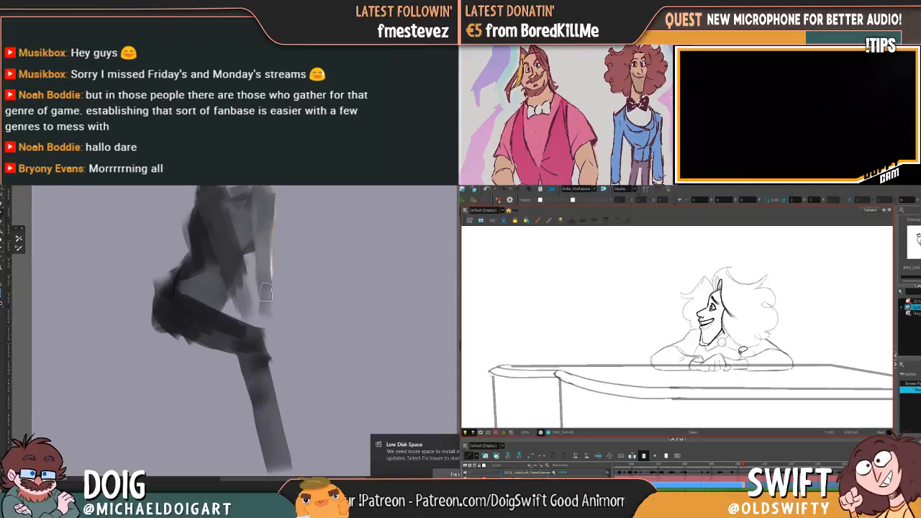
Smooth the hip and the thigh's upper edge with dark grey strokes
{"action": "left_click_drag", "start_coordinate": [237, 267], "coordinate": [238, 311]}
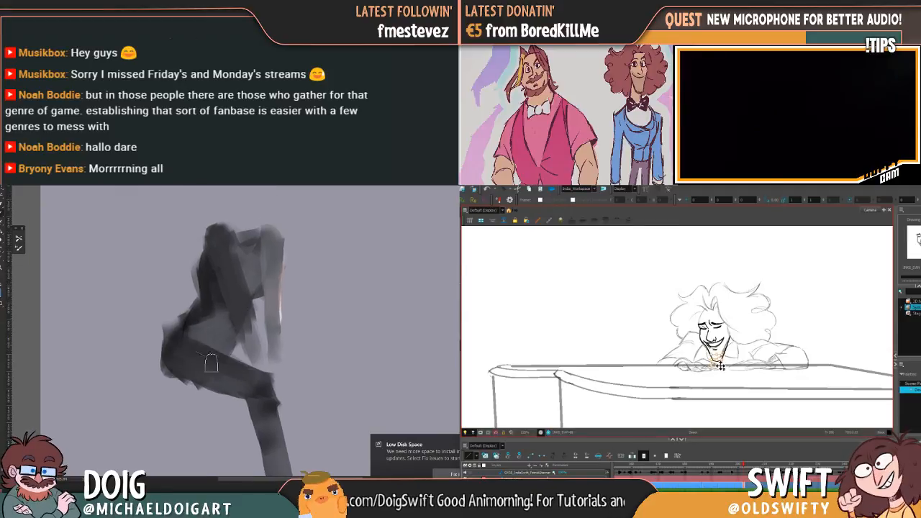
{"action": "left_click_drag", "start_coordinate": [185, 339], "coordinate": [187, 344]}
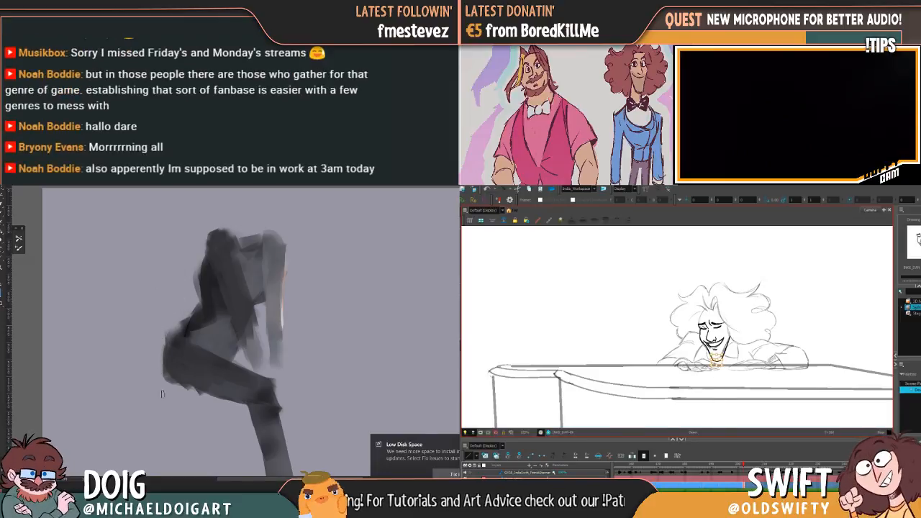
{"action": "left_click_drag", "start_coordinate": [244, 260], "coordinate": [232, 299]}
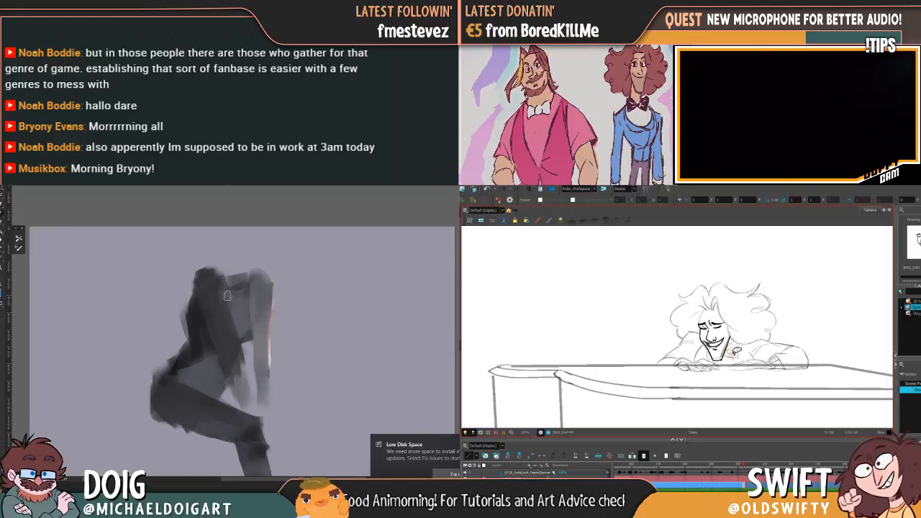
Block in a dark neck between the figure's two shoulders
{"action": "mouse_move", "coordinate": [221, 276]}
{"action": "left_mouse_down"}
{"action": "mouse_move", "coordinate": [229, 290]}
{"action": "mouse_move", "coordinate": [243, 282]}
{"action": "mouse_move", "coordinate": [229, 269]}
{"action": "mouse_move", "coordinate": [247, 272]}
{"action": "left_mouse_up"}
{"action": "key", "text": "ctrl+minus"}
{"action": "left_click_drag", "start_coordinate": [254, 309], "coordinate": [244, 350]}
{"action": "mouse_move", "coordinate": [246, 335]}
{"action": "left_mouse_down"}
{"action": "mouse_move", "coordinate": [253, 295]}
{"action": "mouse_move", "coordinate": [221, 326]}
{"action": "mouse_move", "coordinate": [226, 333]}
{"action": "left_mouse_up"}
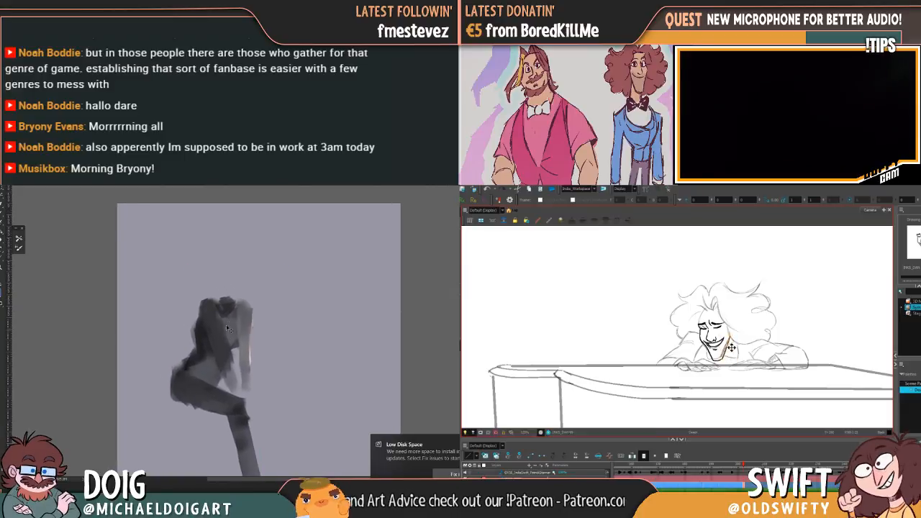
{"action": "key", "text": "ctrl+plus"}
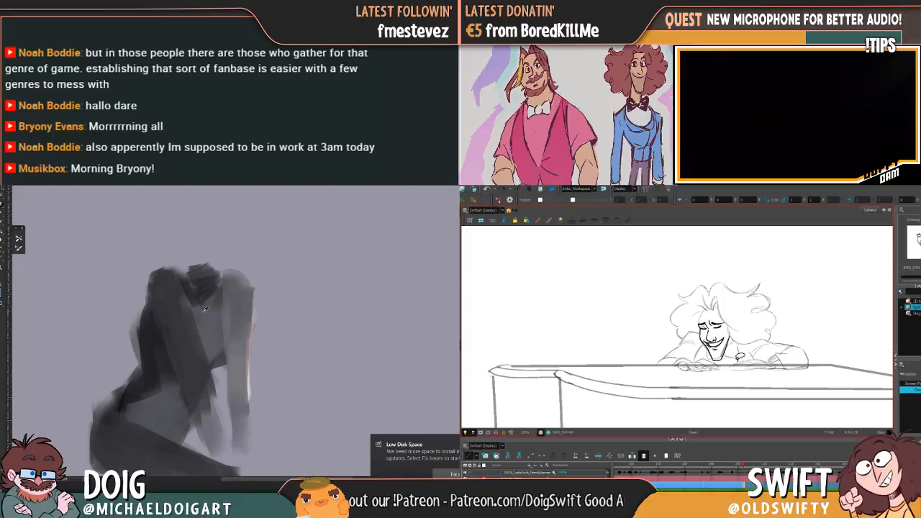
{"action": "mouse_move", "coordinate": [192, 280]}
{"action": "left_mouse_down"}
{"action": "mouse_move", "coordinate": [204, 295]}
{"action": "mouse_move", "coordinate": [216, 273]}
{"action": "mouse_move", "coordinate": [198, 267]}
{"action": "left_mouse_up"}
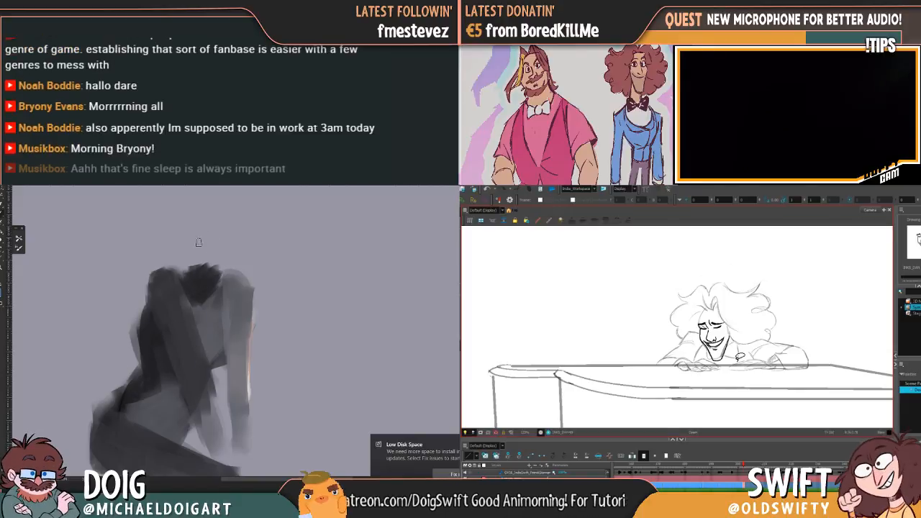
Block in the head above the neck in dark grey with a lighter grey face plane
{"action": "mouse_move", "coordinate": [189, 236]}
{"action": "left_mouse_down"}
{"action": "mouse_move", "coordinate": [197, 270]}
{"action": "mouse_move", "coordinate": [219, 238]}
{"action": "mouse_move", "coordinate": [224, 276]}
{"action": "mouse_move", "coordinate": [226, 251]}
{"action": "mouse_move", "coordinate": [209, 282]}
{"action": "mouse_move", "coordinate": [209, 242]}
{"action": "mouse_move", "coordinate": [215, 233]}
{"action": "mouse_move", "coordinate": [206, 272]}
{"action": "mouse_move", "coordinate": [210, 262]}
{"action": "mouse_move", "coordinate": [224, 274]}
{"action": "mouse_move", "coordinate": [232, 263]}
{"action": "mouse_move", "coordinate": [225, 280]}
{"action": "mouse_move", "coordinate": [231, 247]}
{"action": "mouse_move", "coordinate": [206, 266]}
{"action": "mouse_move", "coordinate": [220, 239]}
{"action": "mouse_move", "coordinate": [232, 237]}
{"action": "mouse_move", "coordinate": [224, 280]}
{"action": "mouse_move", "coordinate": [224, 245]}
{"action": "mouse_move", "coordinate": [221, 263]}
{"action": "mouse_move", "coordinate": [230, 283]}
{"action": "mouse_move", "coordinate": [216, 257]}
{"action": "mouse_move", "coordinate": [232, 281]}
{"action": "mouse_move", "coordinate": [220, 257]}
{"action": "mouse_move", "coordinate": [230, 242]}
{"action": "mouse_move", "coordinate": [220, 246]}
{"action": "mouse_move", "coordinate": [228, 270]}
{"action": "mouse_move", "coordinate": [225, 252]}
{"action": "mouse_move", "coordinate": [198, 253]}
{"action": "left_mouse_up"}
{"action": "key", "text": "ctrl+minus"}
{"action": "left_click", "coordinate": [226, 331], "text": "alt"}
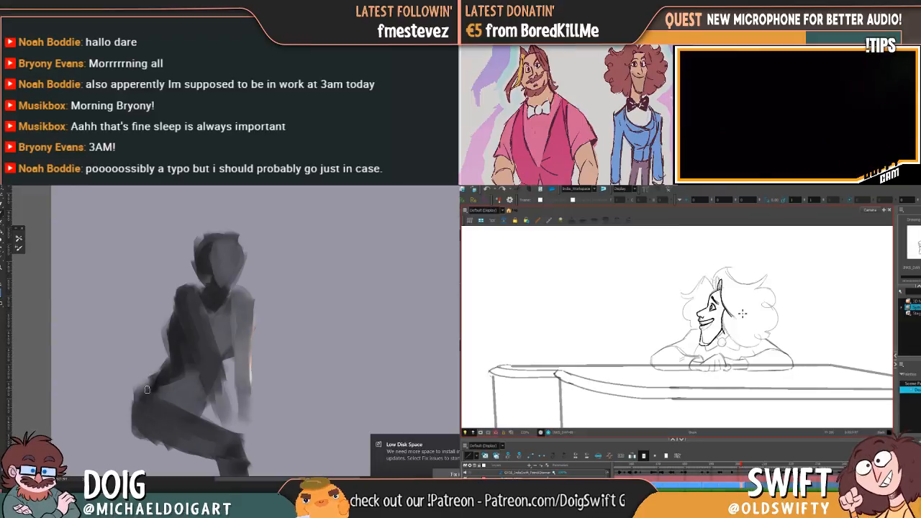
Darken and round out the figure's hip, then deepen the underside of the thigh with dark strokes
{"action": "mouse_move", "coordinate": [139, 385]}
{"action": "left_mouse_down"}
{"action": "mouse_move", "coordinate": [167, 410]}
{"action": "mouse_move", "coordinate": [164, 377]}
{"action": "left_mouse_up"}
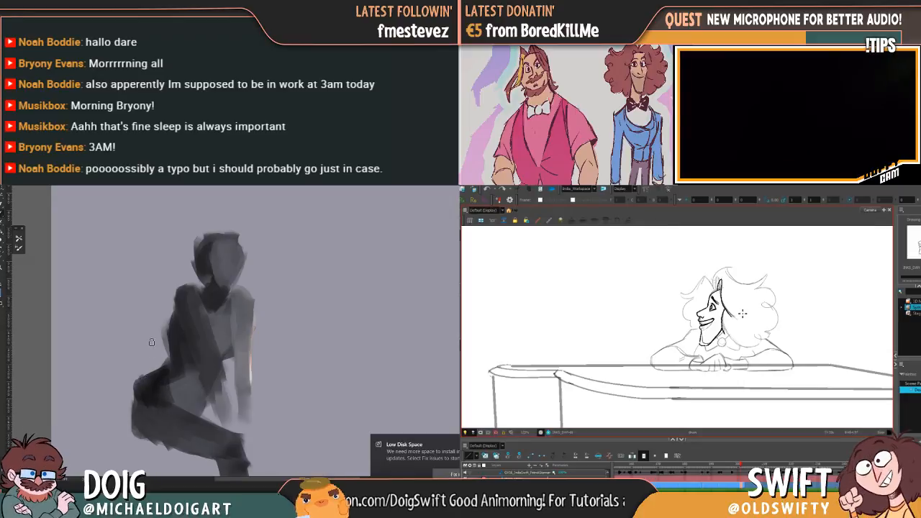
{"action": "left_click_drag", "start_coordinate": [151, 371], "coordinate": [161, 341]}
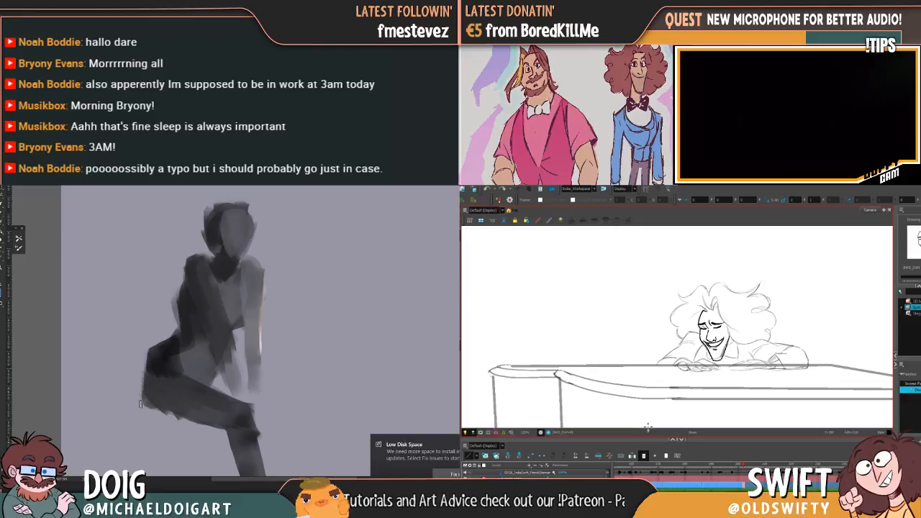
{"action": "left_click_drag", "start_coordinate": [161, 370], "coordinate": [217, 336]}
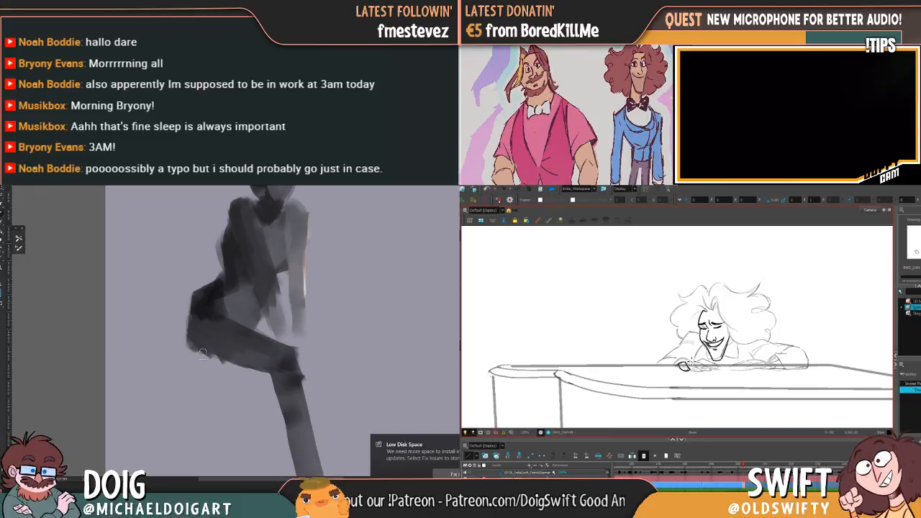
{"action": "left_click_drag", "start_coordinate": [194, 344], "coordinate": [267, 365]}
{"action": "left_click_drag", "start_coordinate": [213, 347], "coordinate": [273, 367]}
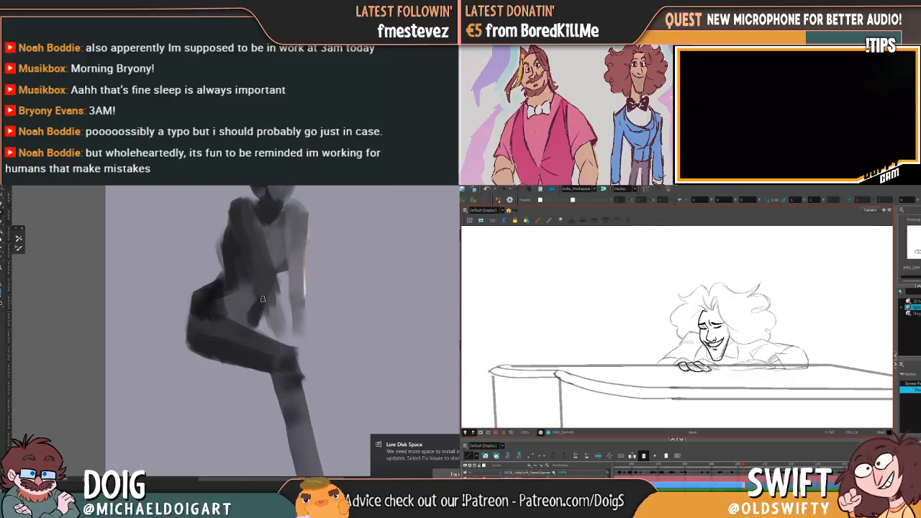
Define the near arm with lighter grey strokes running from the shoulder down across the torso
{"action": "scroll", "coordinate": [287, 287], "scroll_direction": "down", "scroll_amount": 2}
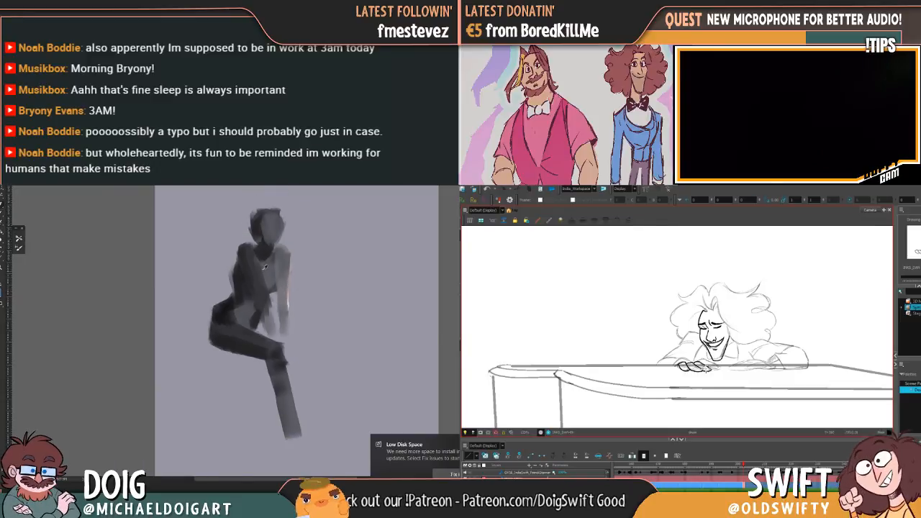
{"action": "scroll", "coordinate": [267, 272], "scroll_direction": "up", "scroll_amount": 2}
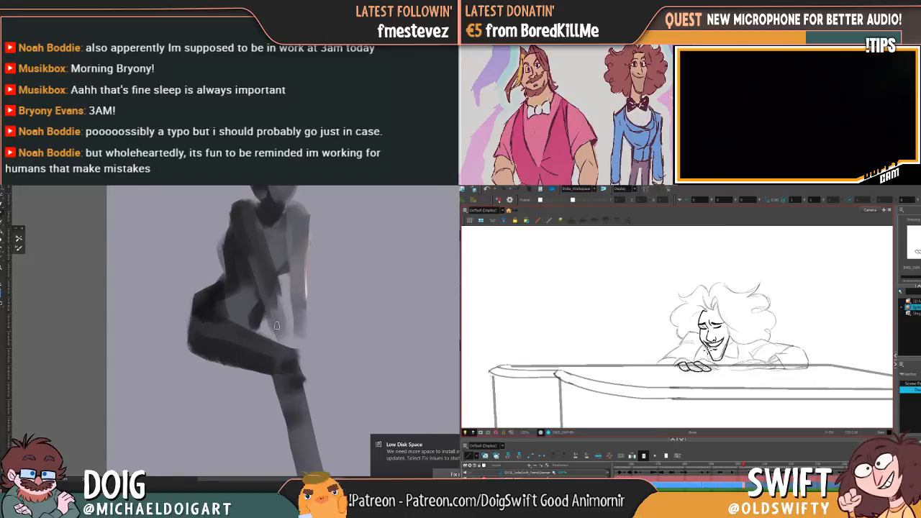
{"action": "scroll", "coordinate": [274, 279], "scroll_direction": "down", "scroll_amount": 2}
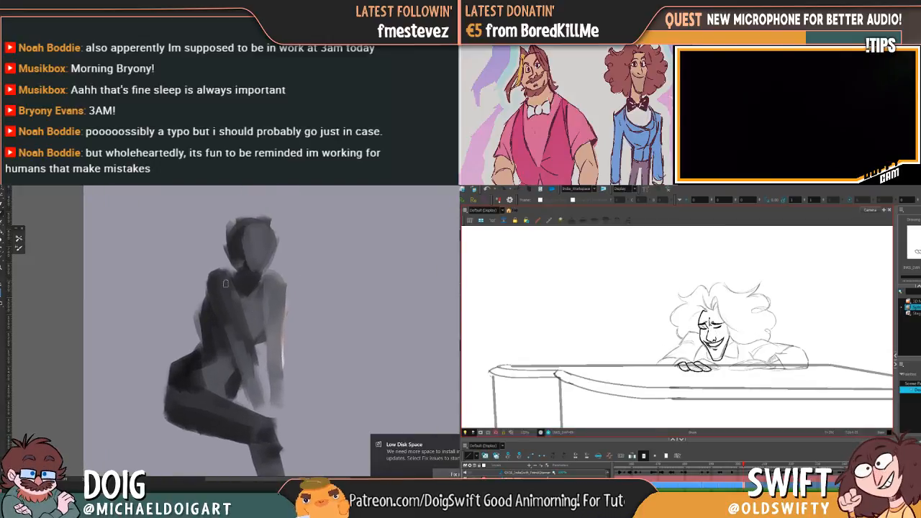
{"action": "left_click_drag", "start_coordinate": [223, 274], "coordinate": [248, 351]}
{"action": "key", "text": "f"}
{"action": "key", "text": "g"}
Sample the peach tone at the far arm's edge and paint peach and pale highlight strokes down the near arm
{"action": "left_click", "coordinate": [281, 343], "text": "alt"}
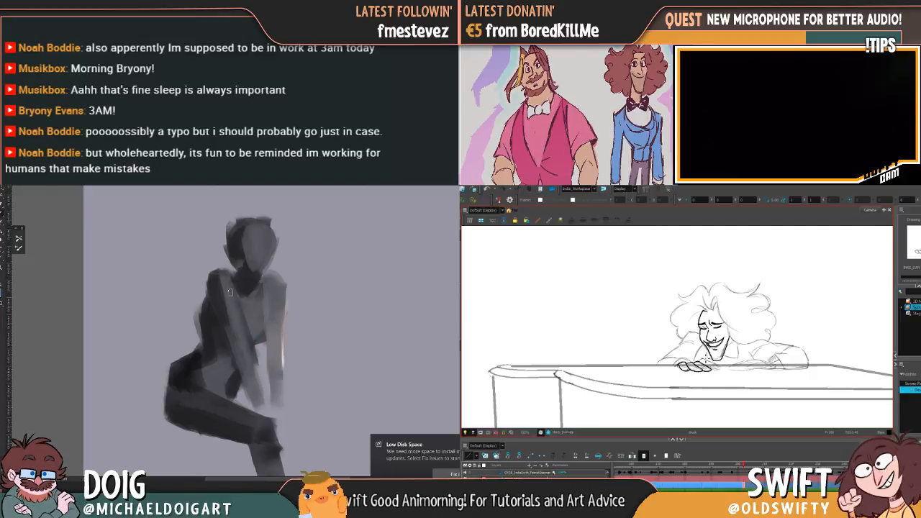
{"action": "left_click", "coordinate": [284, 341], "text": "alt"}
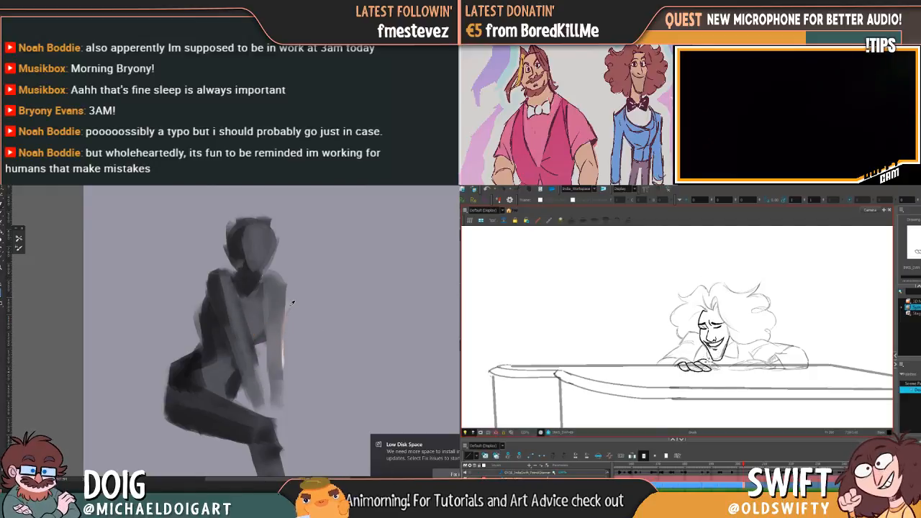
{"action": "left_click_drag", "start_coordinate": [227, 291], "coordinate": [256, 377]}
{"action": "left_click", "coordinate": [280, 362], "text": "alt"}
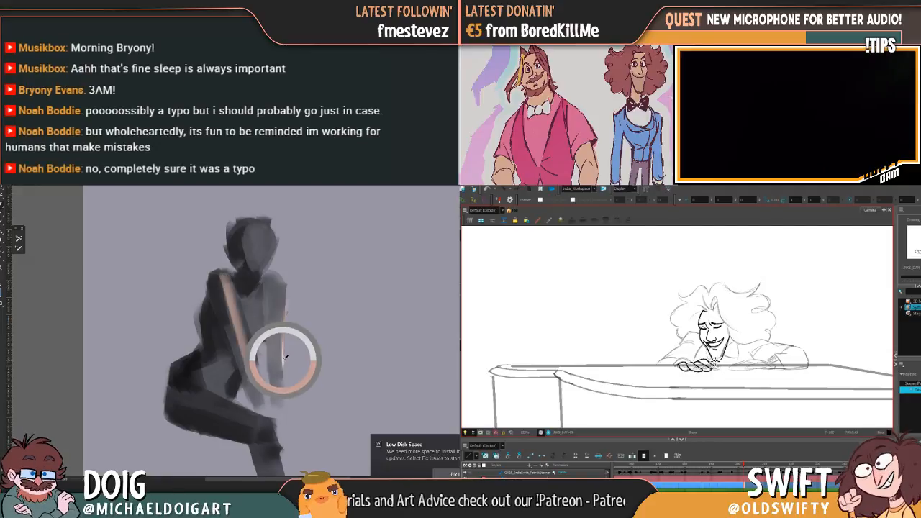
{"action": "left_click_drag", "start_coordinate": [220, 275], "coordinate": [251, 366]}
{"action": "left_click_drag", "start_coordinate": [235, 311], "coordinate": [254, 378]}
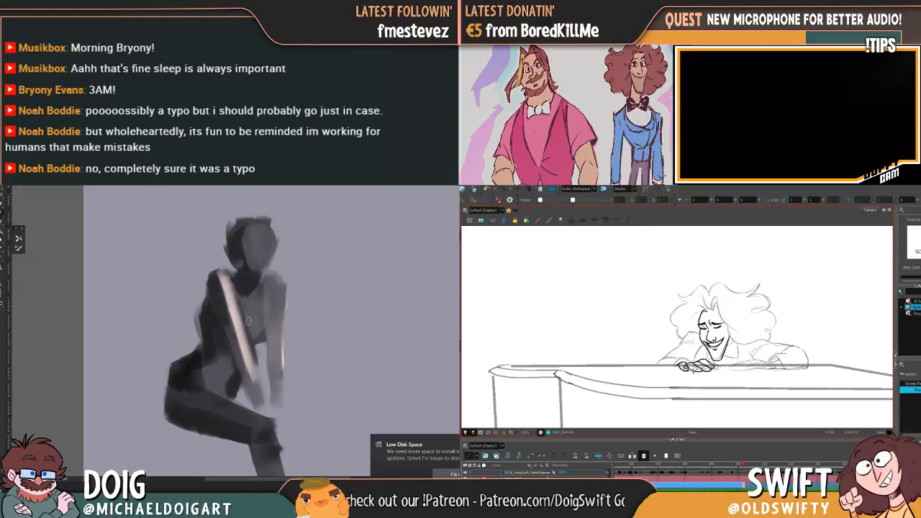
Lighten the far arm and chest with pale grey strokes, then soften the near arm's highlight
{"action": "mouse_move", "coordinate": [245, 333]}
{"action": "left_mouse_down"}
{"action": "mouse_move", "coordinate": [276, 281]}
{"action": "mouse_move", "coordinate": [275, 404]}
{"action": "left_mouse_up"}
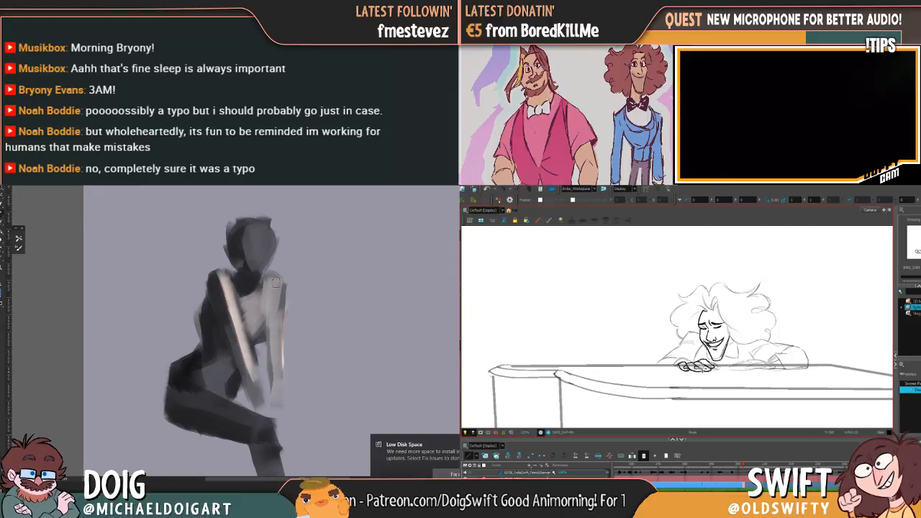
{"action": "left_click_drag", "start_coordinate": [275, 283], "coordinate": [271, 332]}
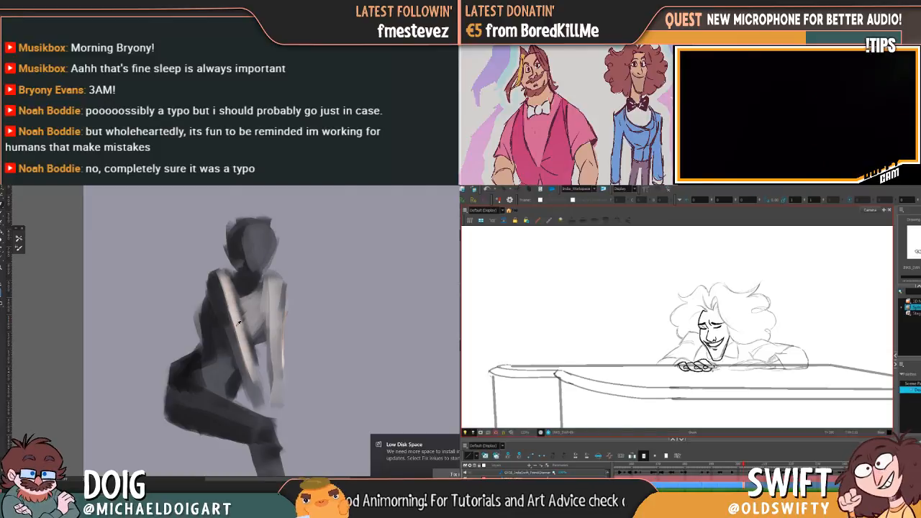
{"action": "left_click_drag", "start_coordinate": [221, 276], "coordinate": [257, 387]}
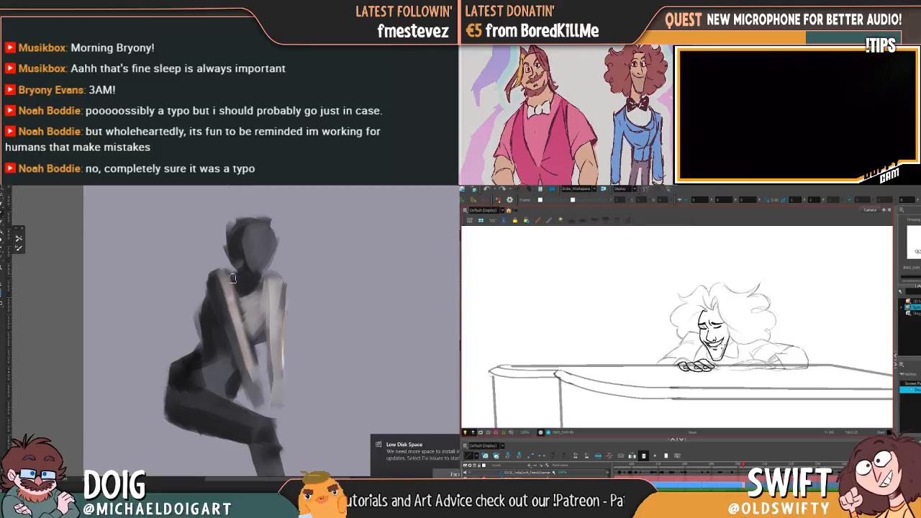
Sample a grey from the head and shade the upper chest and base of the neck with short strokes
{"action": "left_click", "coordinate": [254, 262], "text": "alt"}
{"action": "left_click_drag", "start_coordinate": [251, 283], "coordinate": [245, 302]}
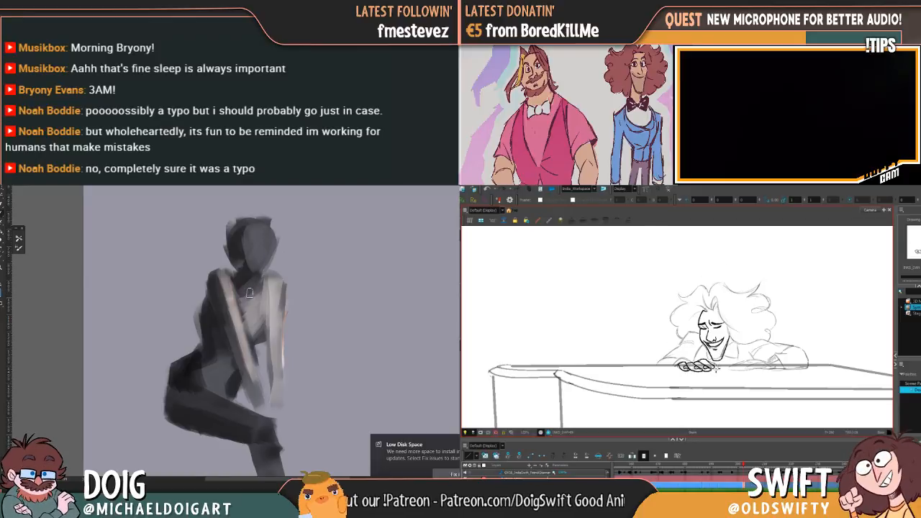
{"action": "left_click_drag", "start_coordinate": [254, 308], "coordinate": [261, 284]}
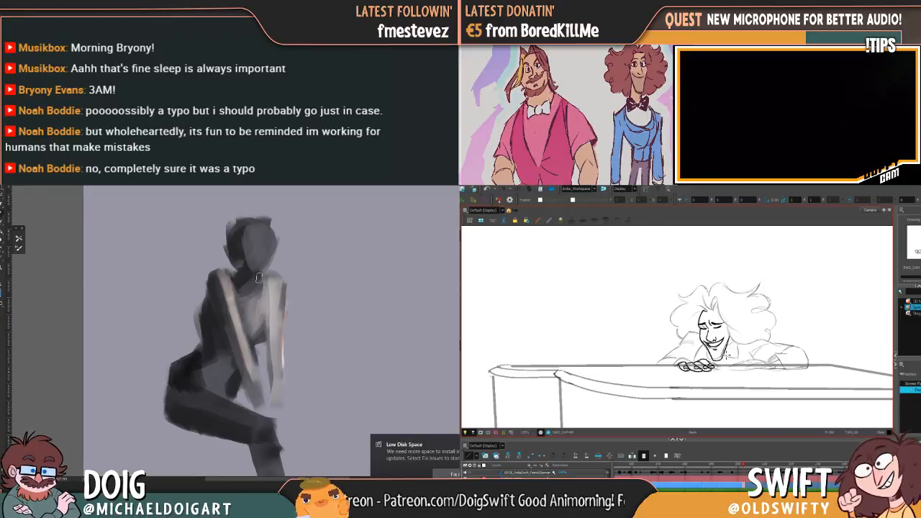
Paint light warm grey strokes along the lower leg from the knee down to its end
{"action": "left_click_drag", "start_coordinate": [244, 317], "coordinate": [239, 245]}
{"action": "left_click_drag", "start_coordinate": [239, 311], "coordinate": [246, 247]}
{"action": "left_click", "coordinate": [251, 221], "text": "alt"}
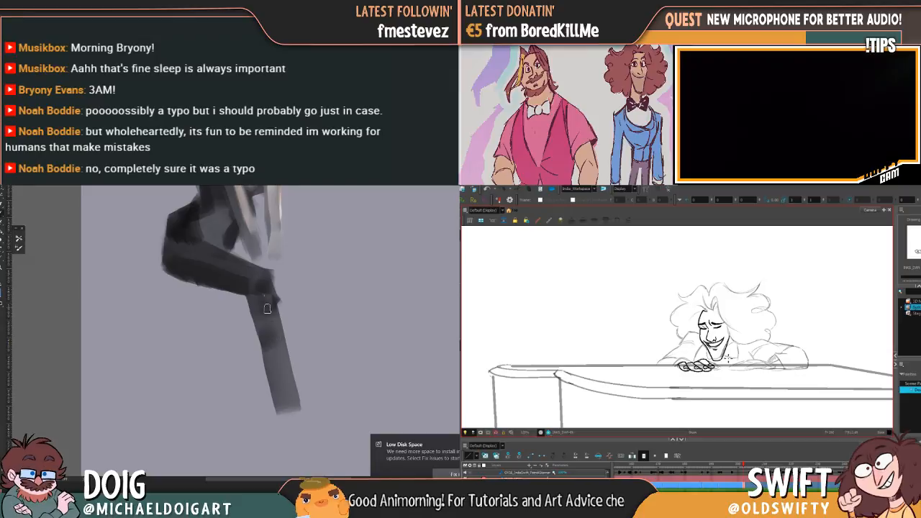
{"action": "left_click_drag", "start_coordinate": [266, 299], "coordinate": [286, 380]}
{"action": "left_click_drag", "start_coordinate": [266, 297], "coordinate": [265, 283]}
{"action": "left_click_drag", "start_coordinate": [291, 385], "coordinate": [293, 407]}
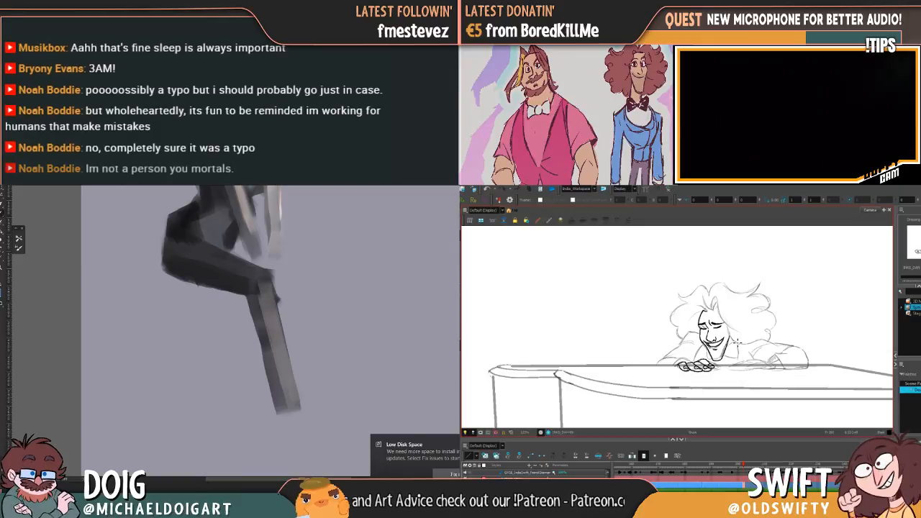
Ink the pianist's shoulder line beside his face, flipping against the preceding drawing to check the motion
{"action": "key", "text": "comma"}
{"action": "key", "text": "period"}
{"action": "key", "text": "comma"}
{"action": "key", "text": "period"}
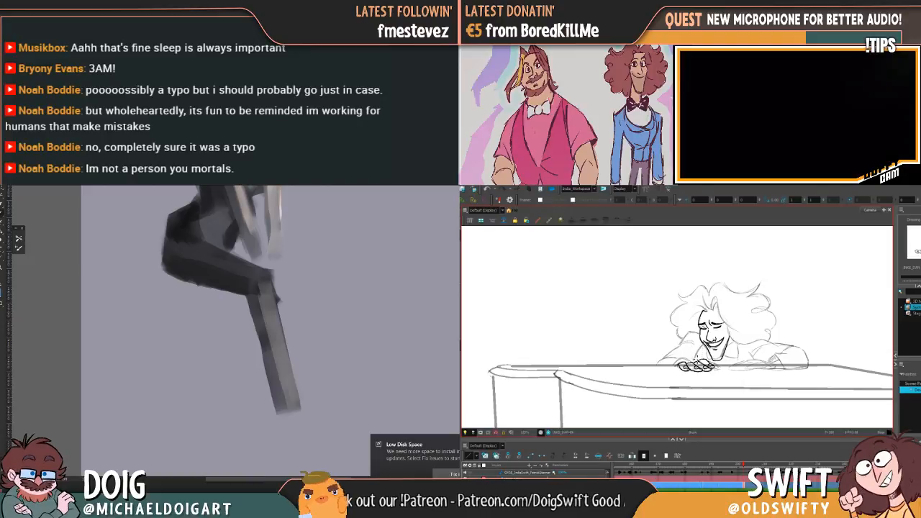
{"action": "key", "text": "comma"}
{"action": "key", "text": "period"}
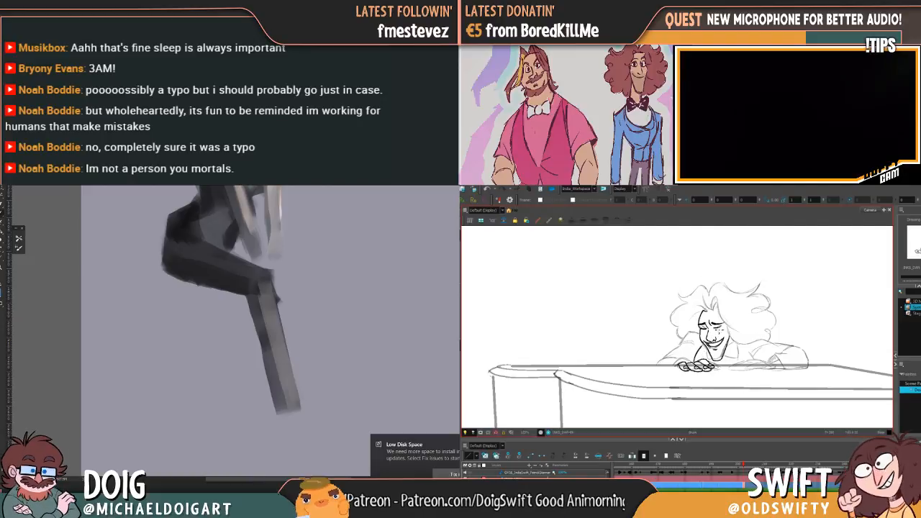
{"action": "key", "text": "comma"}
{"action": "key", "text": "period"}
{"action": "key", "text": "comma"}
{"action": "key", "text": "period"}
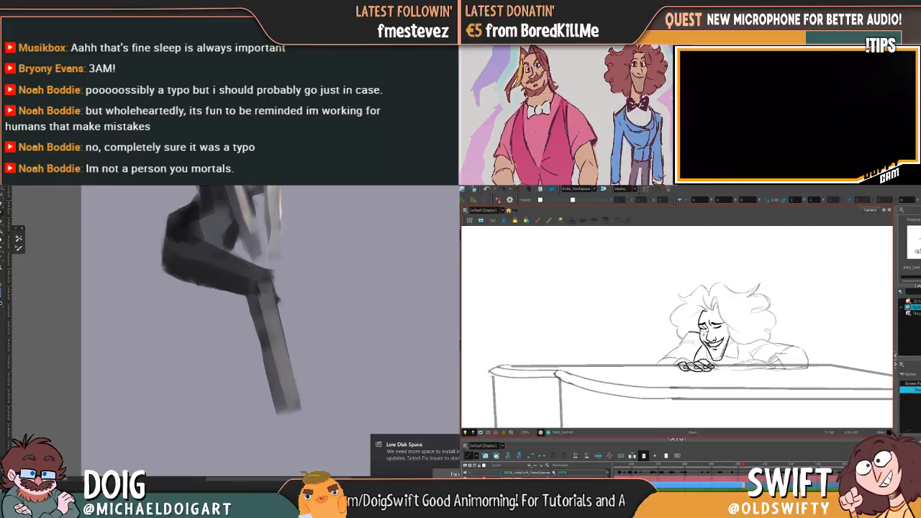
Ink the sleeve from the shoulder down to the piano lid, comparing it with the preceding drawing
{"action": "key", "text": "comma"}
{"action": "key", "text": "period"}
{"action": "key", "text": "comma"}
{"action": "key", "text": "period"}
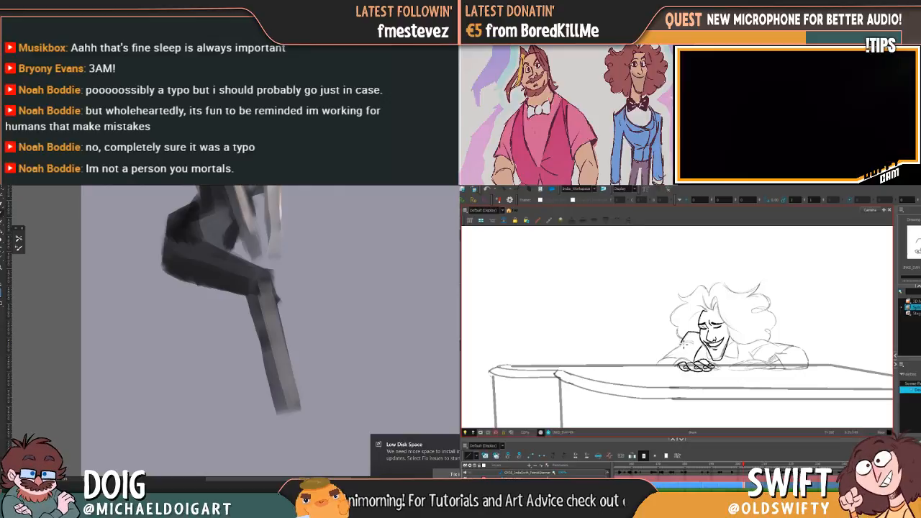
{"action": "key", "text": "comma"}
{"action": "key", "text": "period"}
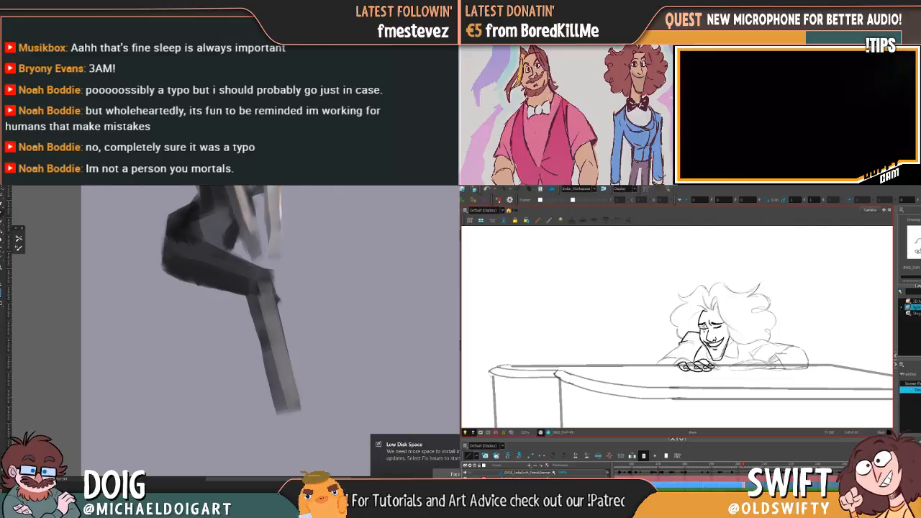
{"action": "key", "text": "comma"}
{"action": "key", "text": "period"}
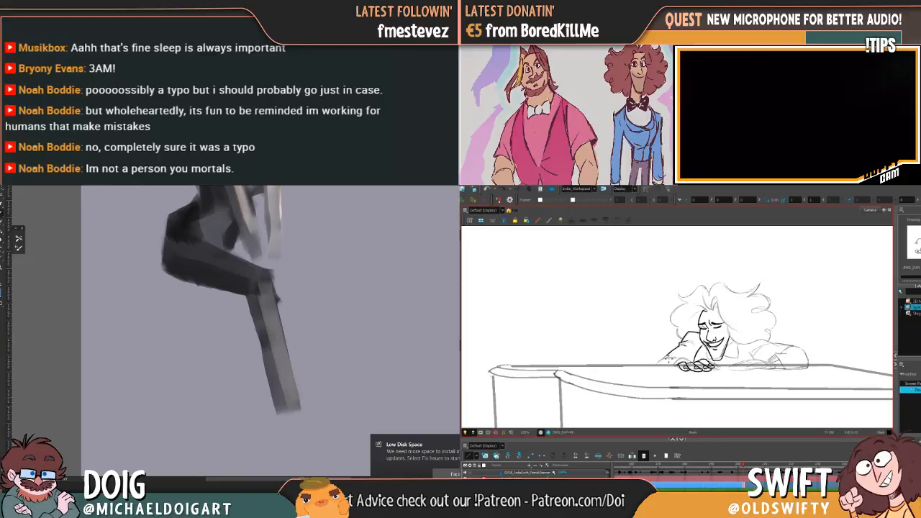
{"action": "key", "text": "comma"}
{"action": "key", "text": "period"}
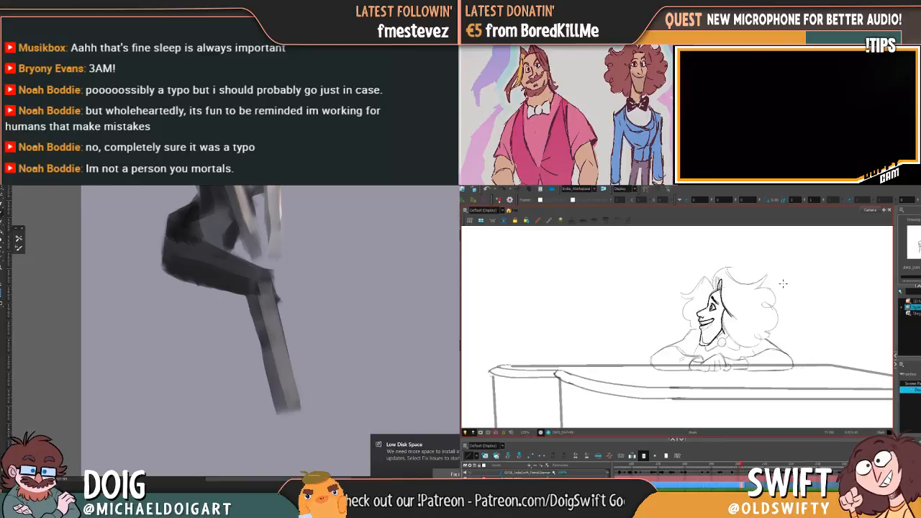
Ink the shirt collar beneath the pianist's jaw, checking its shape against the adjacent drawing
{"action": "key", "text": "comma"}
{"action": "key", "text": "period"}
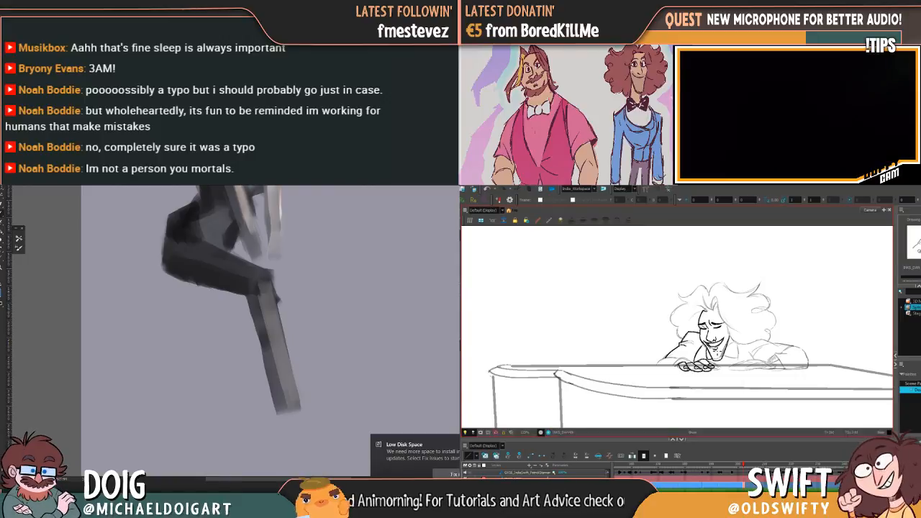
{"action": "key", "text": "f"}
{"action": "key", "text": "g"}
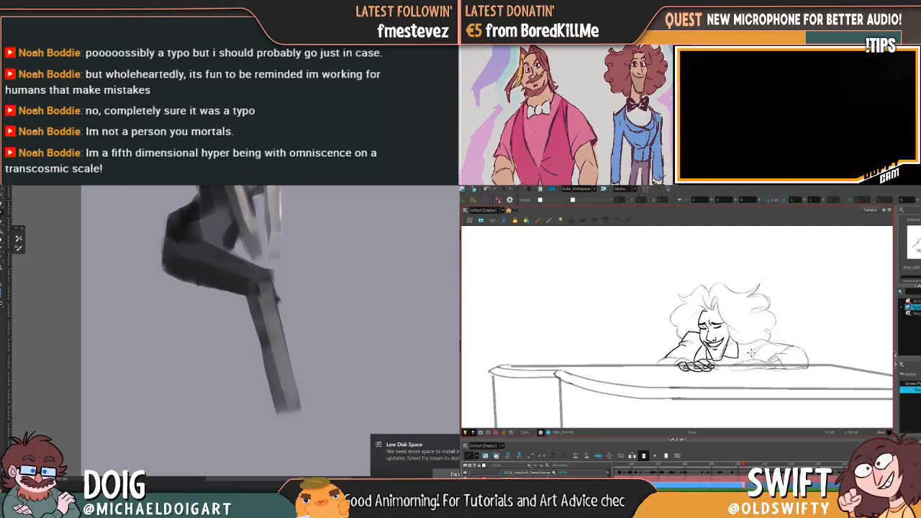
{"action": "key", "text": "f"}
{"action": "key", "text": "g"}
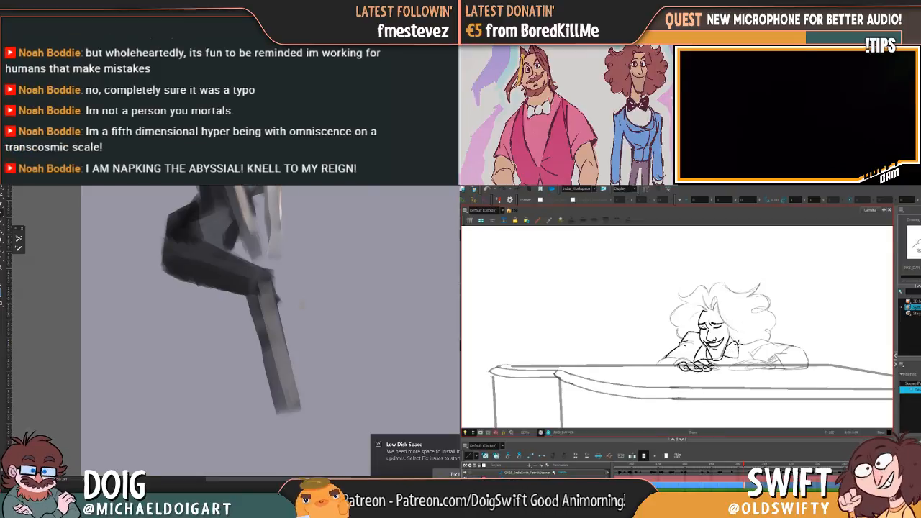
{"action": "key", "text": "comma"}
{"action": "key", "text": "period"}
{"action": "key", "text": "comma"}
{"action": "key", "text": "period"}
{"action": "key", "text": "comma"}
{"action": "key", "text": "period"}
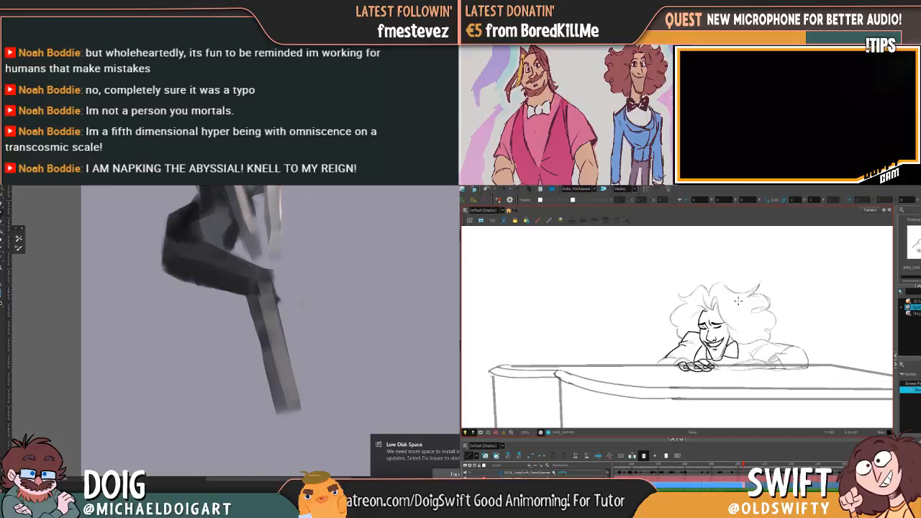
Ink the cuff and the lower edge of the sleeve behind the hand resting on the piano
{"action": "key", "text": "comma"}
{"action": "key", "text": "period"}
{"action": "key", "text": "comma"}
{"action": "key", "text": "period"}
{"action": "key", "text": "comma"}
{"action": "key", "text": "period"}
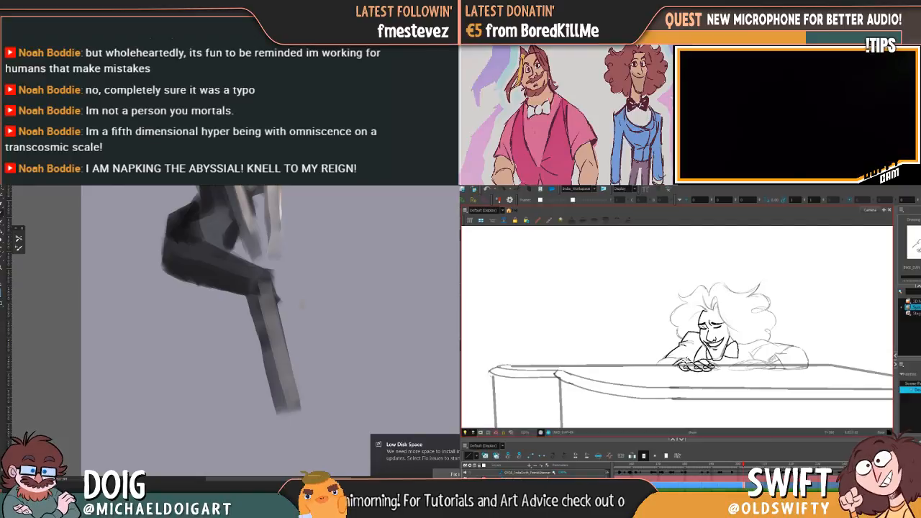
{"action": "left_click_drag", "start_coordinate": [699, 370], "coordinate": [708, 364]}
{"action": "key", "text": "comma"}
{"action": "key", "text": "period"}
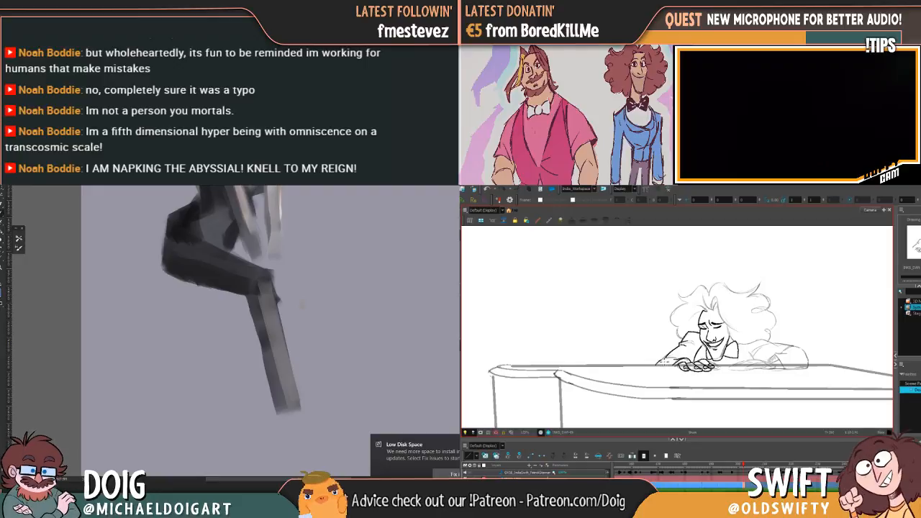
{"action": "mouse_move", "coordinate": [249, 266]}
{"action": "left_mouse_down"}
{"action": "mouse_move", "coordinate": [227, 318]}
{"action": "mouse_move", "coordinate": [224, 286]}
{"action": "left_mouse_up"}
{"action": "key", "text": "comma"}
{"action": "key", "text": "period"}
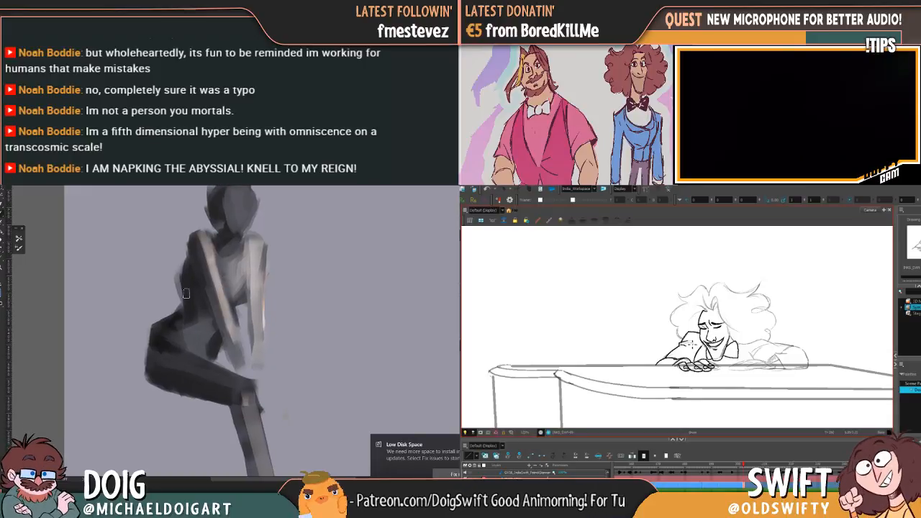
Reshape the painted figure's lower back and hip with dark grey strokes
{"action": "left_click_drag", "start_coordinate": [749, 316], "coordinate": [720, 318]}
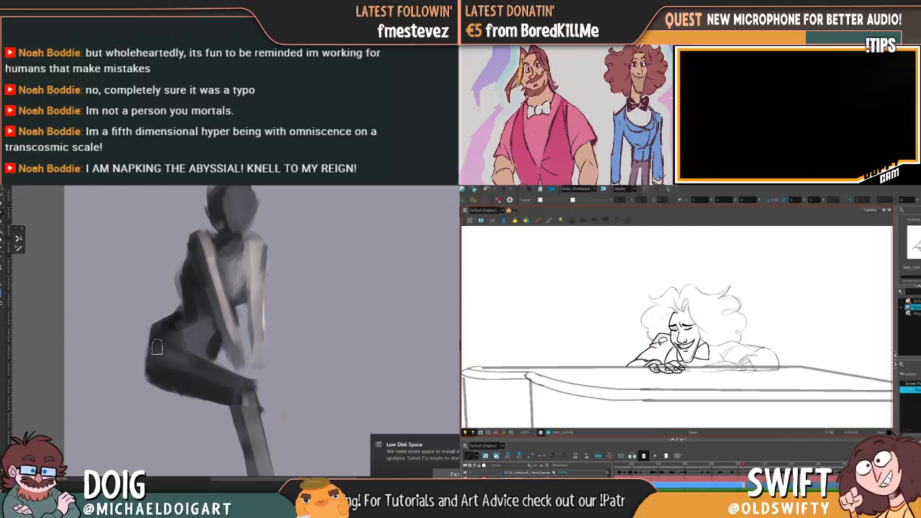
{"action": "left_click_drag", "start_coordinate": [160, 378], "coordinate": [190, 391]}
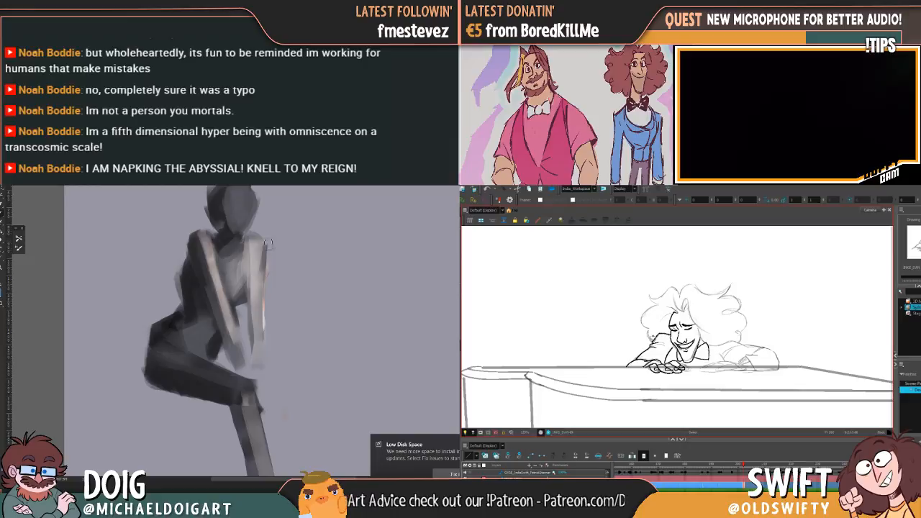
{"action": "left_click_drag", "start_coordinate": [235, 282], "coordinate": [231, 252]}
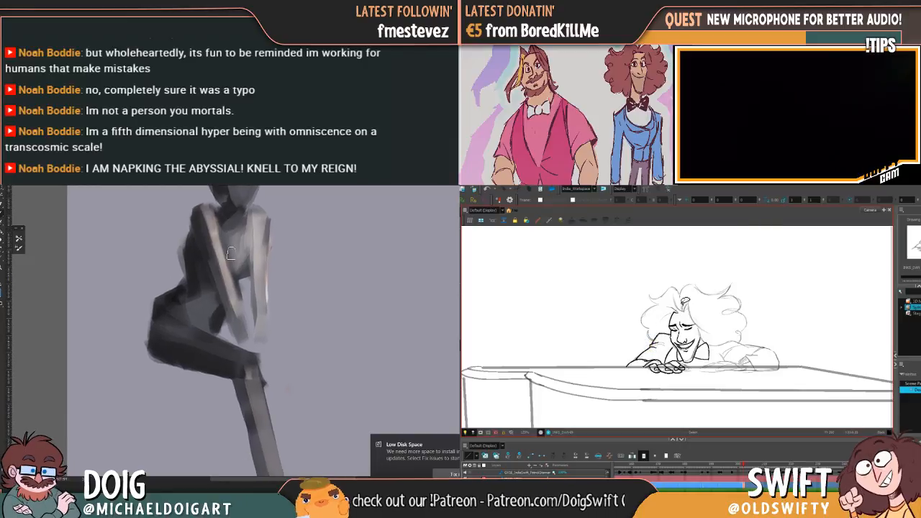
{"action": "mouse_move", "coordinate": [229, 295]}
{"action": "left_mouse_down"}
{"action": "mouse_move", "coordinate": [212, 302]}
{"action": "mouse_move", "coordinate": [232, 298]}
{"action": "left_mouse_up"}
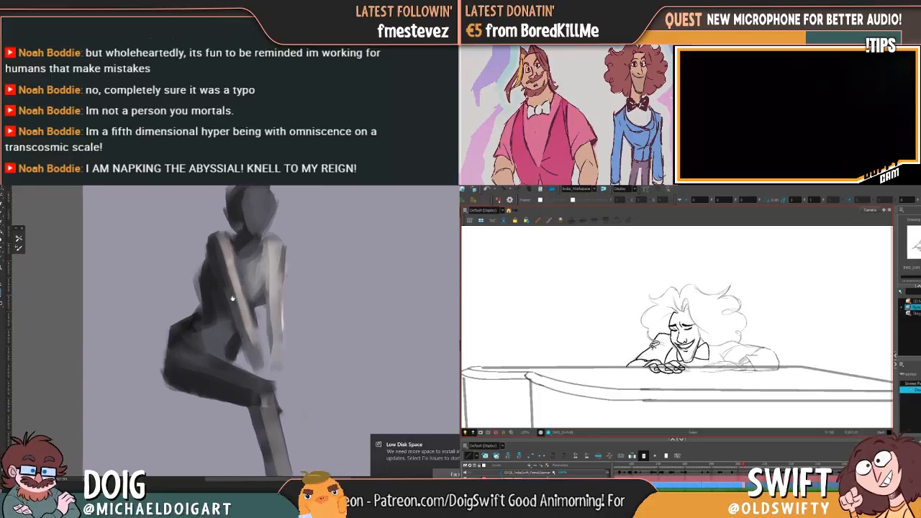
{"action": "left_click", "coordinate": [193, 313], "text": "alt"}
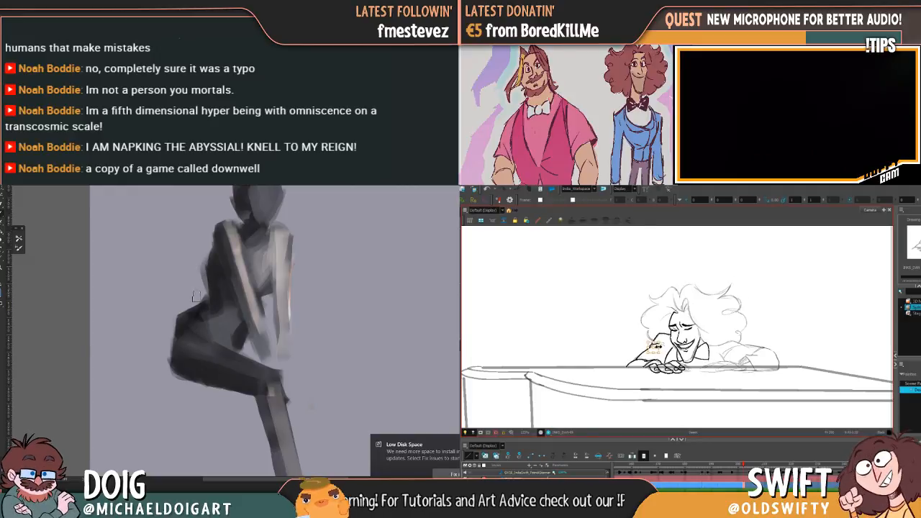
{"action": "mouse_move", "coordinate": [175, 318]}
{"action": "left_mouse_down"}
{"action": "mouse_move", "coordinate": [167, 369]}
{"action": "mouse_move", "coordinate": [177, 377]}
{"action": "mouse_move", "coordinate": [165, 373]}
{"action": "left_mouse_up"}
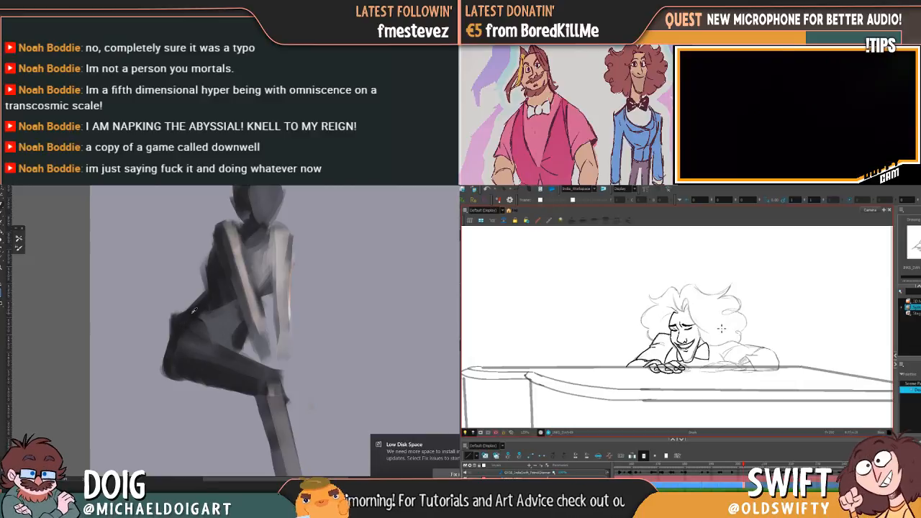
Ink the forelock above the pianist's forehead and the hairline running down beside his face
{"action": "key", "text": "comma"}
{"action": "key", "text": "period"}
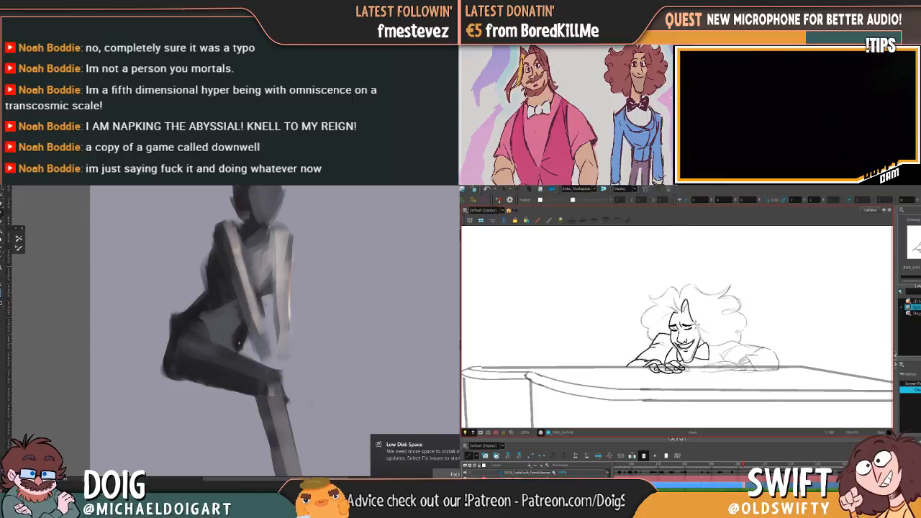
{"action": "key", "text": "comma"}
{"action": "key", "text": "period"}
{"action": "left_click", "coordinate": [220, 336], "text": "alt"}
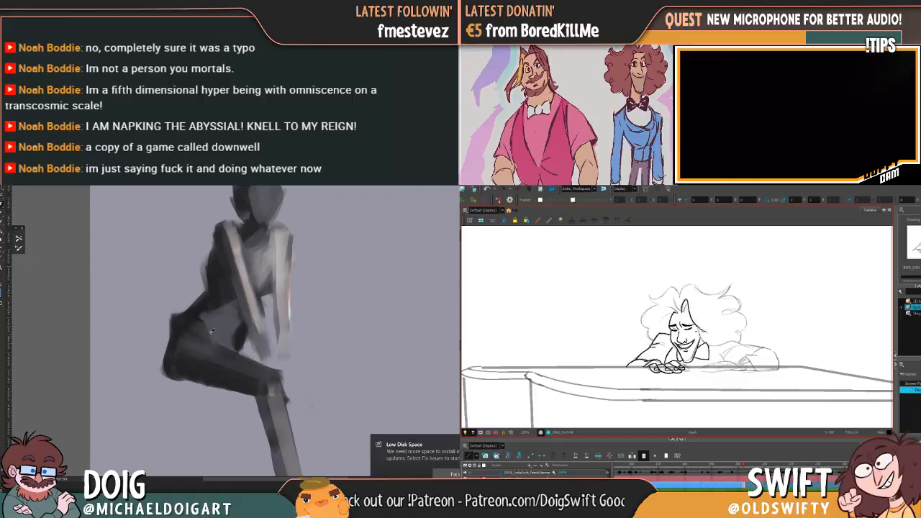
{"action": "key", "text": "comma"}
Paint the seated figure's second leg in grey from thigh to ankle, leaving a thin light gap between the lower legs
{"action": "mouse_move", "coordinate": [248, 350]}
{"action": "left_mouse_down"}
{"action": "mouse_move", "coordinate": [279, 364]}
{"action": "mouse_move", "coordinate": [297, 337]}
{"action": "mouse_move", "coordinate": [246, 339]}
{"action": "mouse_move", "coordinate": [282, 359]}
{"action": "mouse_move", "coordinate": [296, 434]}
{"action": "mouse_move", "coordinate": [286, 365]}
{"action": "left_mouse_up"}
{"action": "key", "text": "period"}
{"action": "key", "text": "ctrl+minus"}
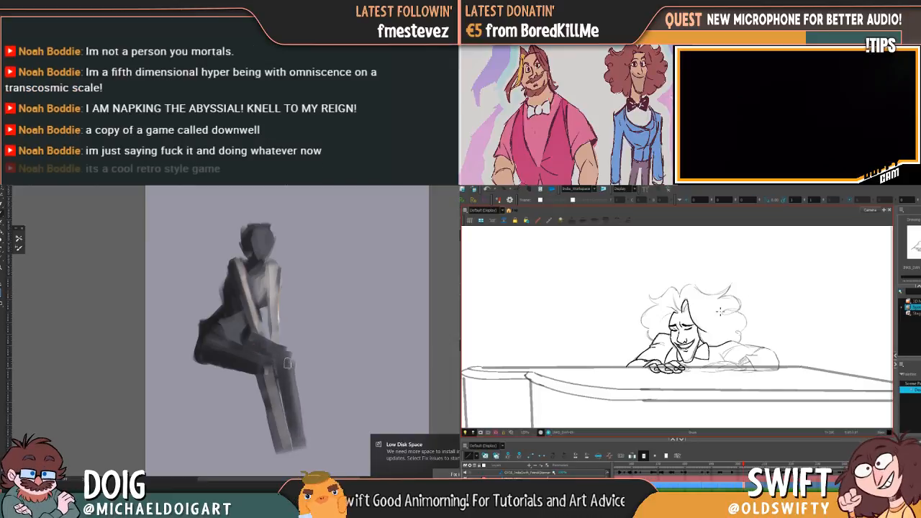
{"action": "key", "text": "comma"}
{"action": "key", "text": "period"}
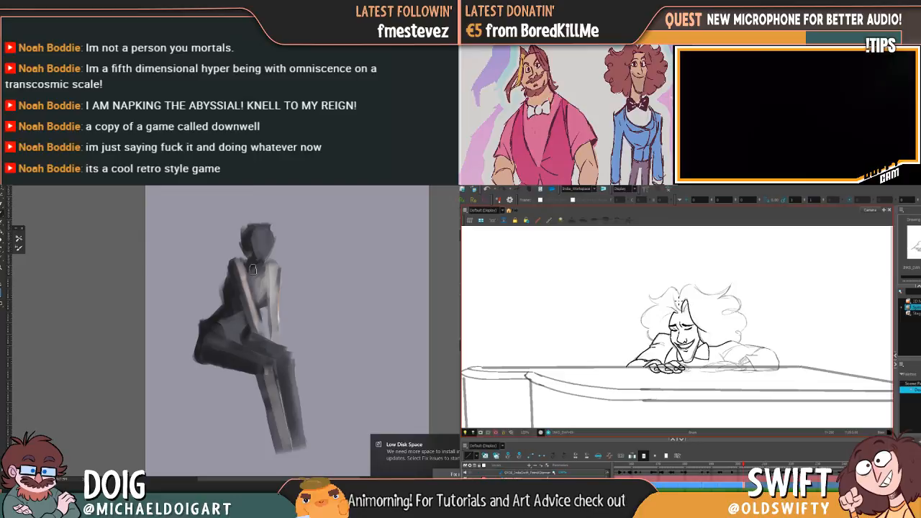
{"action": "key", "text": "comma"}
{"action": "mouse_move", "coordinate": [283, 364]}
{"action": "left_mouse_down"}
{"action": "mouse_move", "coordinate": [298, 448]}
{"action": "mouse_move", "coordinate": [285, 362]}
{"action": "mouse_move", "coordinate": [271, 383]}
{"action": "mouse_move", "coordinate": [280, 436]}
{"action": "mouse_move", "coordinate": [265, 388]}
{"action": "mouse_move", "coordinate": [283, 442]}
{"action": "left_mouse_up"}
{"action": "key", "text": "period"}
{"action": "key", "text": "comma"}
{"action": "key", "text": "period"}
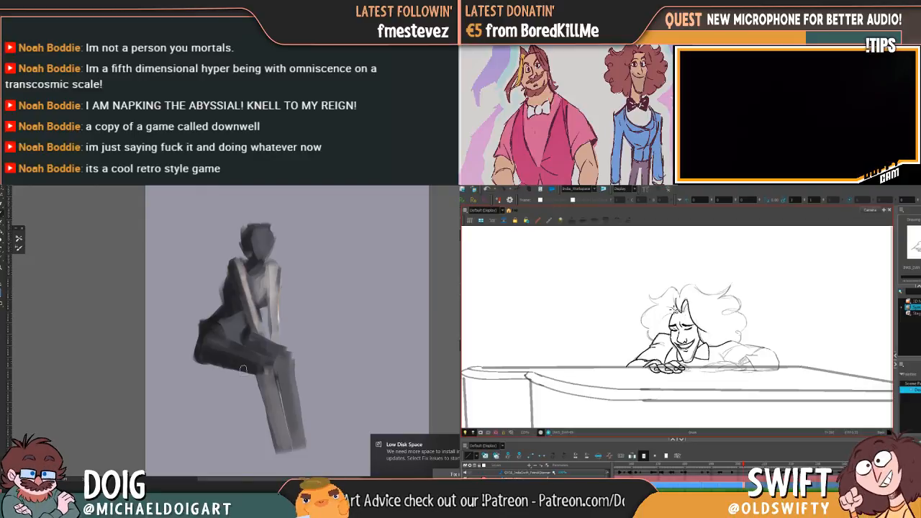
Blend dark grey across the painted figure's waist and compare the pianist's hair with the preceding drawing
{"action": "key", "text": "comma"}
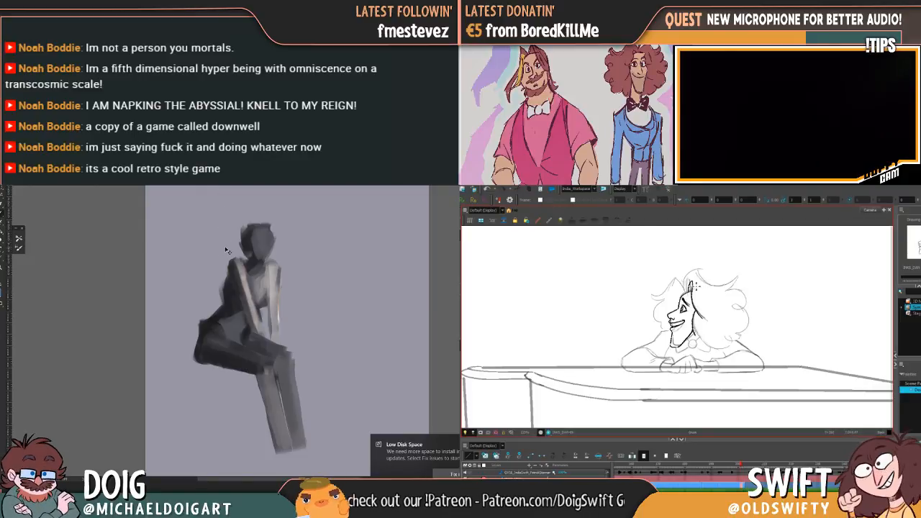
{"action": "key", "text": "period"}
{"action": "key", "text": "ctrl+plus"}
{"action": "left_click", "coordinate": [220, 298], "text": "alt"}
{"action": "left_click_drag", "start_coordinate": [217, 308], "coordinate": [224, 312]}
{"action": "key", "text": "comma"}
{"action": "key", "text": "period"}
{"action": "key", "text": "comma"}
{"action": "key", "text": "period"}
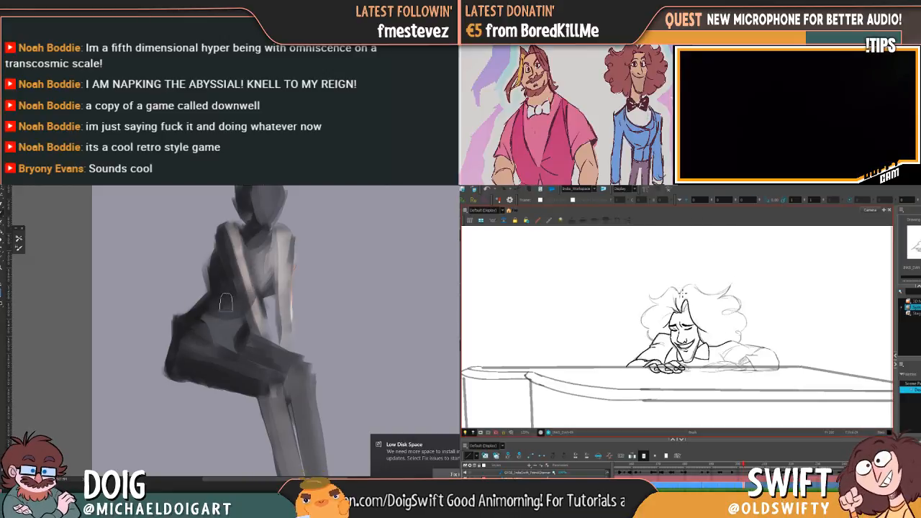
Round the painted figure's shoulder and upper back with dark grey strokes, and ink the left and top curls of the pianist's hair
{"action": "key", "text": "ctrl+minus"}
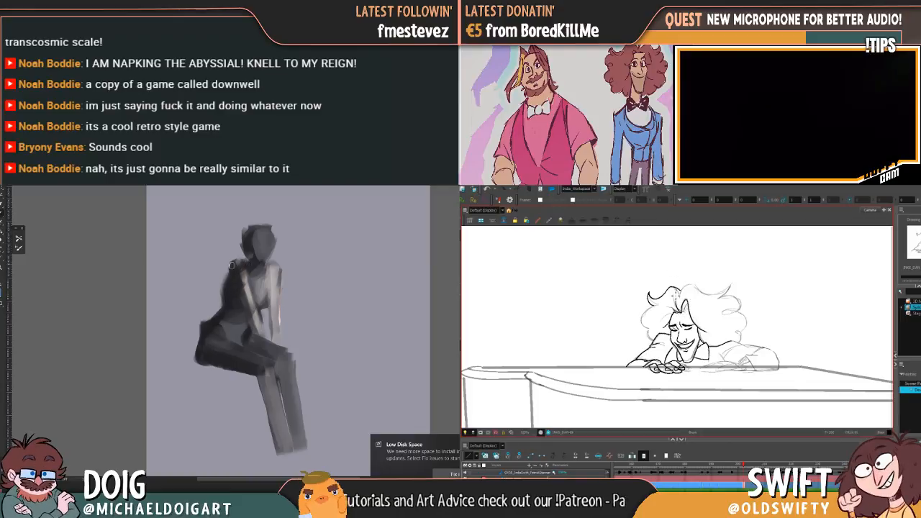
{"action": "mouse_move", "coordinate": [248, 264]}
{"action": "left_mouse_down"}
{"action": "mouse_move", "coordinate": [273, 265]}
{"action": "mouse_move", "coordinate": [217, 290]}
{"action": "mouse_move", "coordinate": [218, 276]}
{"action": "mouse_move", "coordinate": [205, 291]}
{"action": "left_mouse_up"}
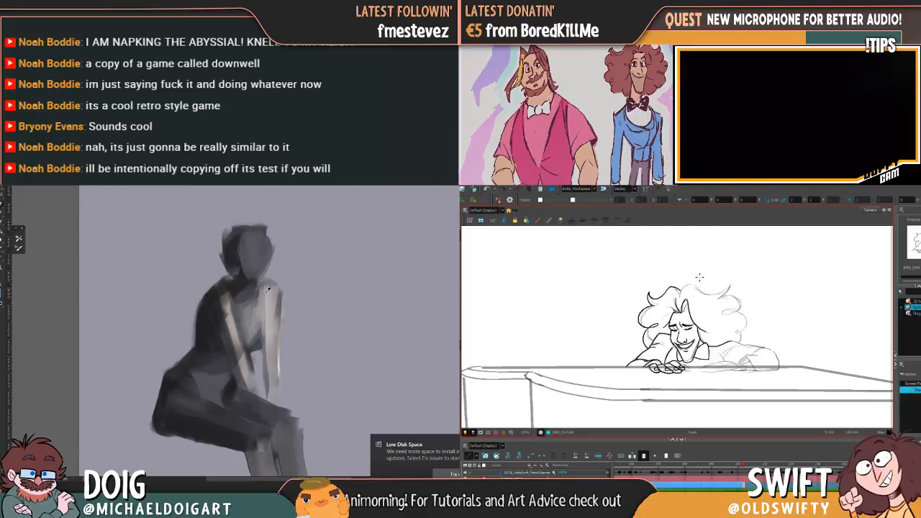
{"action": "left_click", "coordinate": [255, 344], "text": "alt"}
{"action": "key", "text": "f"}
{"action": "key", "text": "g"}
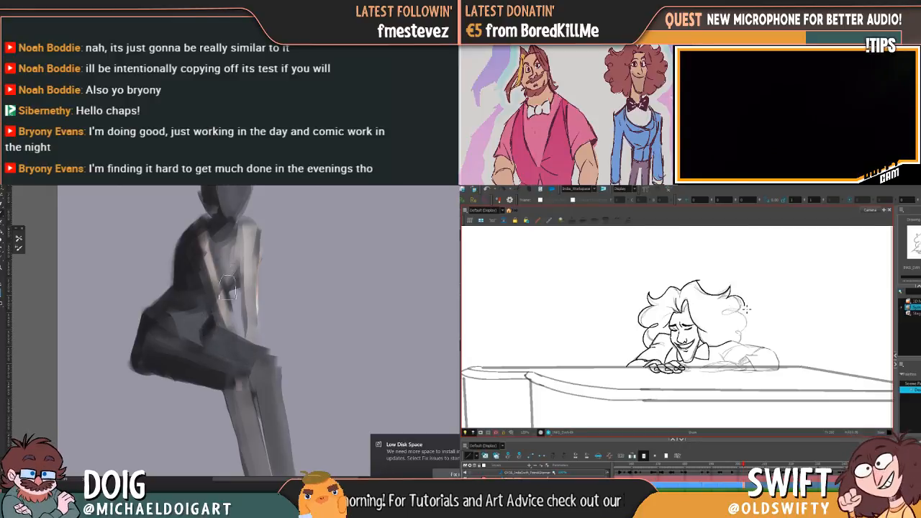
Ink the outer curls along the right side of the pianist's hair, flipping against the neighbouring drawing
{"action": "key", "text": "period"}
{"action": "left_click", "coordinate": [141, 327], "text": "alt"}
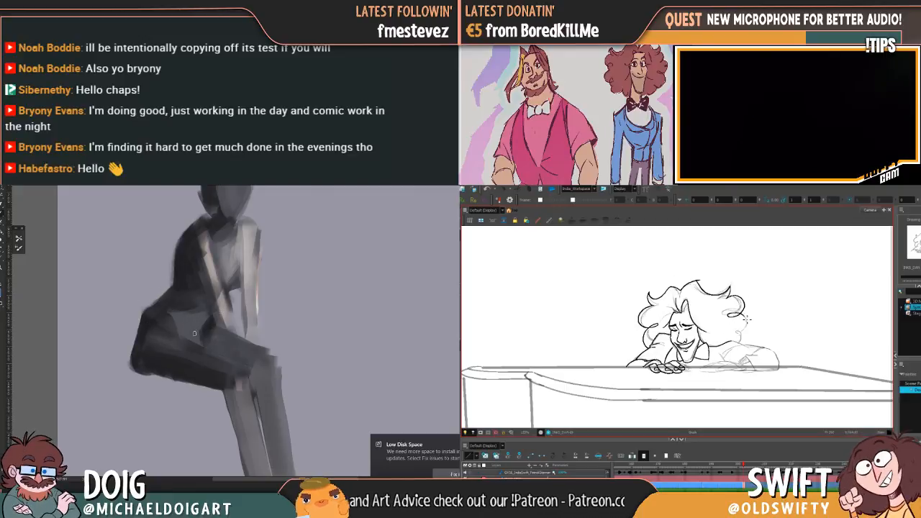
{"action": "key", "text": "comma"}
{"action": "key", "text": "period"}
{"action": "key", "text": "comma"}
{"action": "key", "text": "period"}
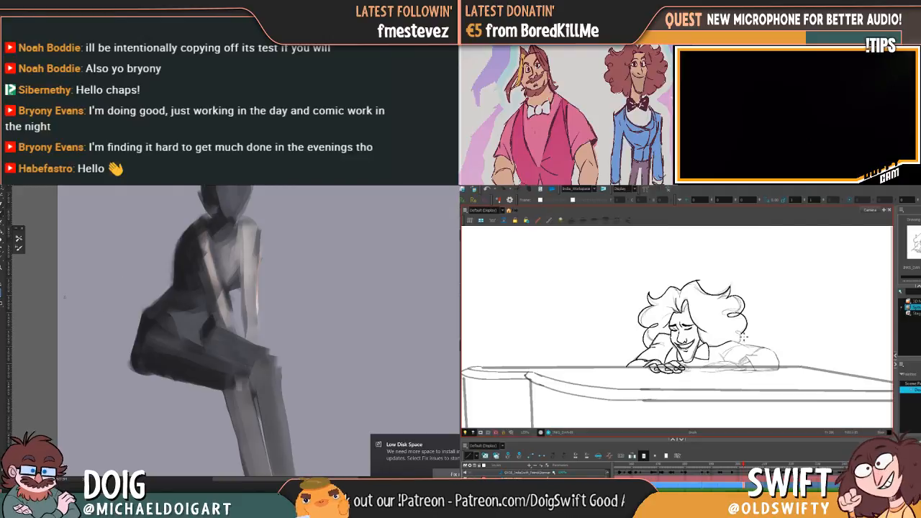
{"action": "key", "text": "comma"}
{"action": "key", "text": "period"}
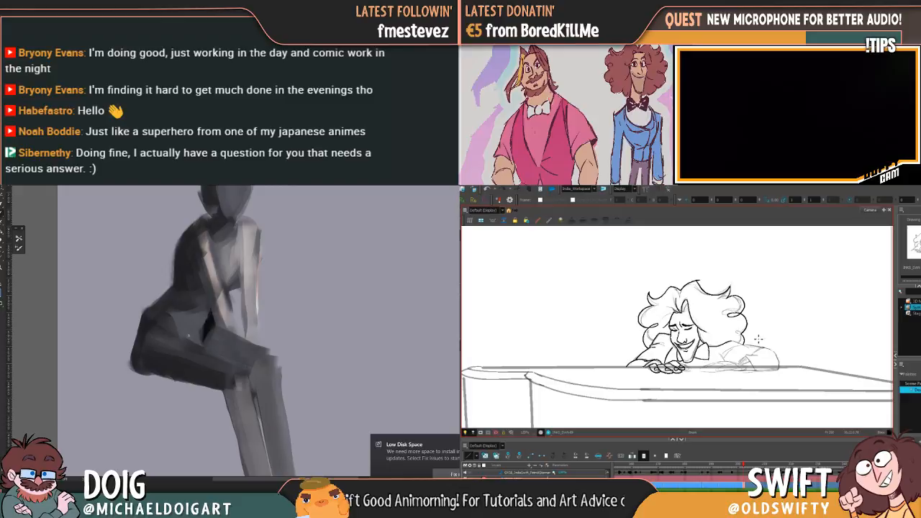
Refine the lower curls of the hair above the far shoulder, checking them against the preceding drawing
{"action": "key", "text": "comma"}
{"action": "key", "text": "period"}
{"action": "key", "text": "comma"}
{"action": "key", "text": "period"}
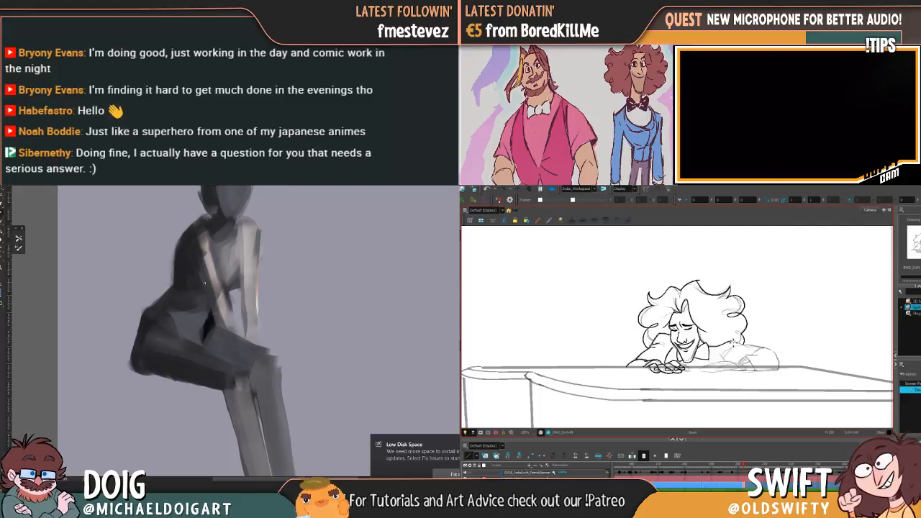
{"action": "key", "text": "comma"}
{"action": "key", "text": "period"}
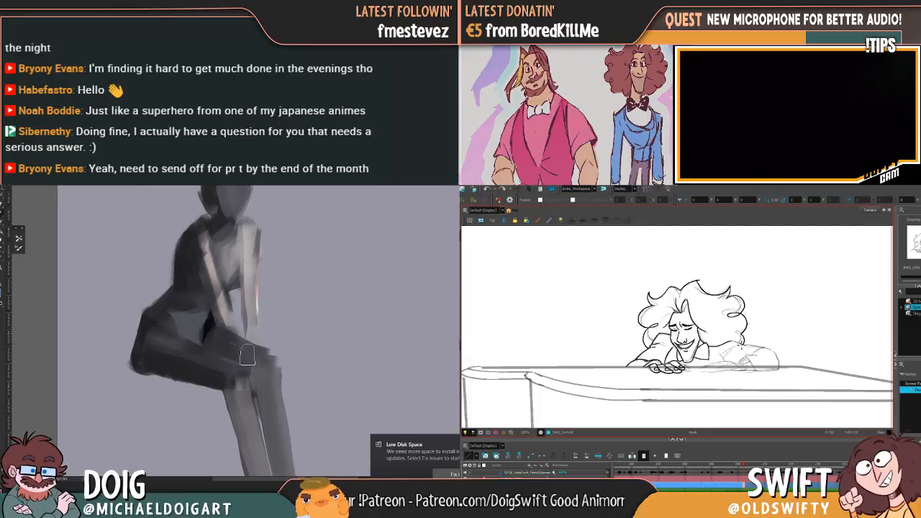
Soften the painted figure's chest and far arm with grey strokes, and ink the upper line of the pianist's far shoulder
{"action": "left_click_drag", "start_coordinate": [290, 287], "coordinate": [262, 352]}
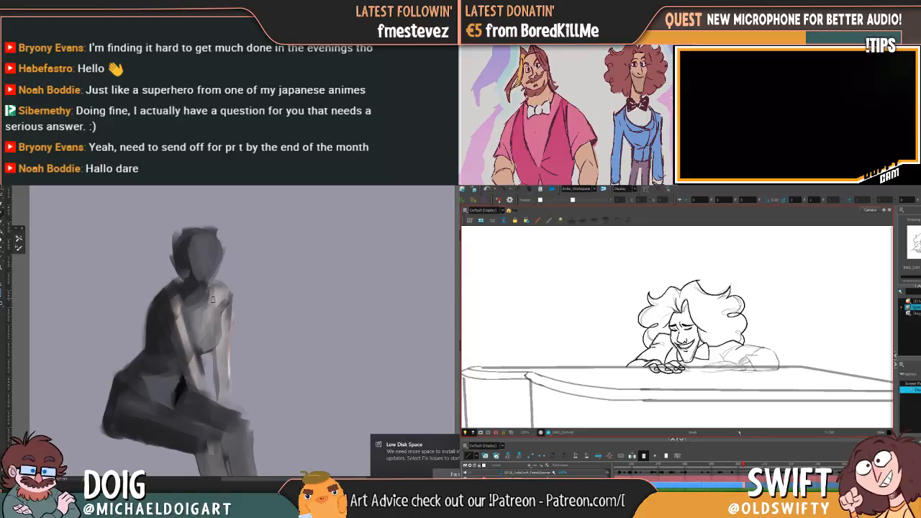
{"action": "left_click_drag", "start_coordinate": [197, 350], "coordinate": [189, 323], "text": "space"}
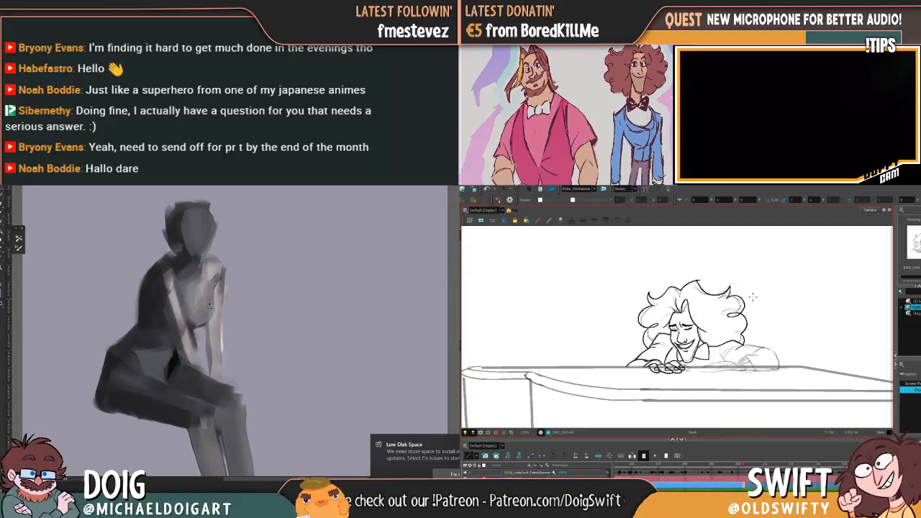
{"action": "mouse_move", "coordinate": [185, 366]}
{"action": "left_mouse_down"}
{"action": "mouse_move", "coordinate": [197, 368]}
{"action": "mouse_move", "coordinate": [188, 336]}
{"action": "mouse_move", "coordinate": [181, 343]}
{"action": "mouse_move", "coordinate": [205, 320]}
{"action": "mouse_move", "coordinate": [196, 329]}
{"action": "left_mouse_up"}
{"action": "key", "text": "ctrl+d"}
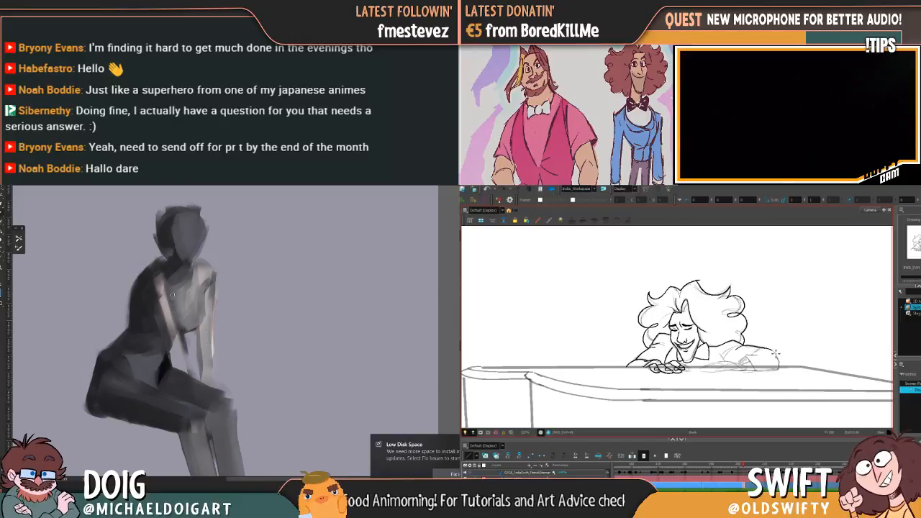
Block in the painted figure's chest and straight arms with near-white strokes down to the knee, and ink the pianist's far sleeve and cuff
{"action": "mouse_move", "coordinate": [157, 264]}
{"action": "left_mouse_down"}
{"action": "mouse_move", "coordinate": [175, 302]}
{"action": "mouse_move", "coordinate": [197, 318]}
{"action": "mouse_move", "coordinate": [204, 295]}
{"action": "mouse_move", "coordinate": [193, 278]}
{"action": "mouse_move", "coordinate": [185, 301]}
{"action": "mouse_move", "coordinate": [173, 265]}
{"action": "mouse_move", "coordinate": [195, 266]}
{"action": "mouse_move", "coordinate": [209, 317]}
{"action": "mouse_move", "coordinate": [186, 311]}
{"action": "mouse_move", "coordinate": [191, 327]}
{"action": "mouse_move", "coordinate": [211, 287]}
{"action": "left_mouse_up"}
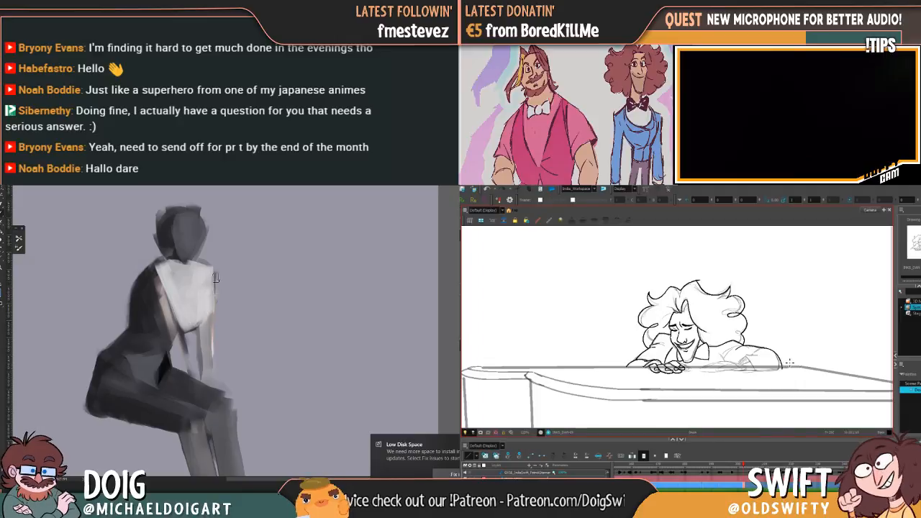
{"action": "mouse_move", "coordinate": [185, 321]}
{"action": "left_mouse_down"}
{"action": "mouse_move", "coordinate": [202, 368]}
{"action": "mouse_move", "coordinate": [190, 324]}
{"action": "mouse_move", "coordinate": [205, 285]}
{"action": "mouse_move", "coordinate": [202, 331]}
{"action": "left_mouse_up"}
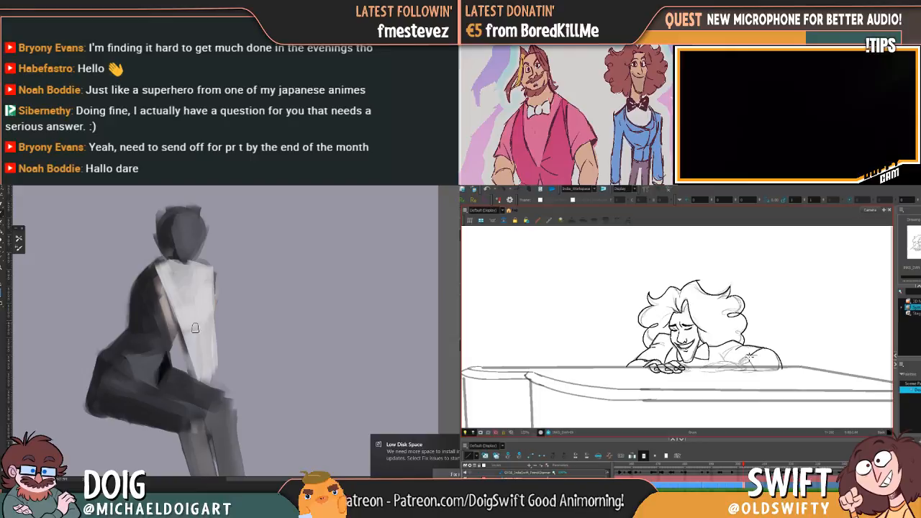
{"action": "mouse_move", "coordinate": [205, 362]}
{"action": "left_mouse_down"}
{"action": "mouse_move", "coordinate": [216, 409]}
{"action": "mouse_move", "coordinate": [209, 356]}
{"action": "mouse_move", "coordinate": [221, 405]}
{"action": "mouse_move", "coordinate": [236, 411]}
{"action": "mouse_move", "coordinate": [212, 379]}
{"action": "mouse_move", "coordinate": [222, 398]}
{"action": "mouse_move", "coordinate": [206, 277]}
{"action": "mouse_move", "coordinate": [215, 387]}
{"action": "left_mouse_up"}
{"action": "mouse_move", "coordinate": [177, 283]}
{"action": "left_mouse_down"}
{"action": "mouse_move", "coordinate": [159, 265]}
{"action": "mouse_move", "coordinate": [194, 322]}
{"action": "left_mouse_up"}
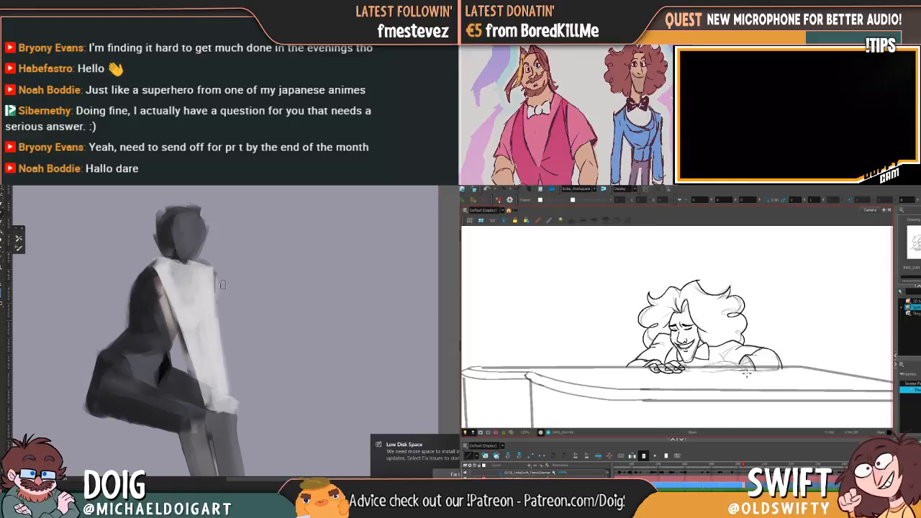
{"action": "left_click_drag", "start_coordinate": [236, 336], "coordinate": [225, 312]}
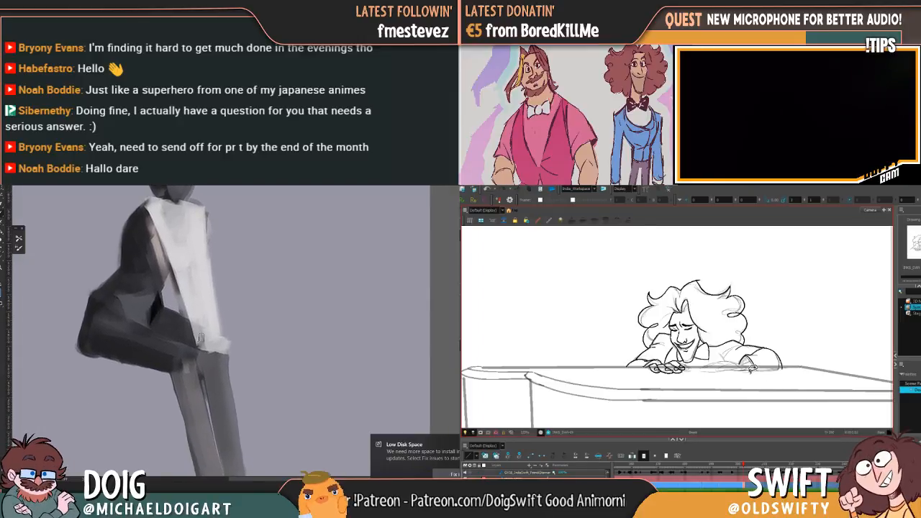
Cover the light strip along the painted figure's near side with dark grey, and start inking the pianist's far hand on the piano
{"action": "mouse_move", "coordinate": [188, 363]}
{"action": "left_mouse_down"}
{"action": "mouse_move", "coordinate": [206, 418]}
{"action": "mouse_move", "coordinate": [199, 385]}
{"action": "left_mouse_up"}
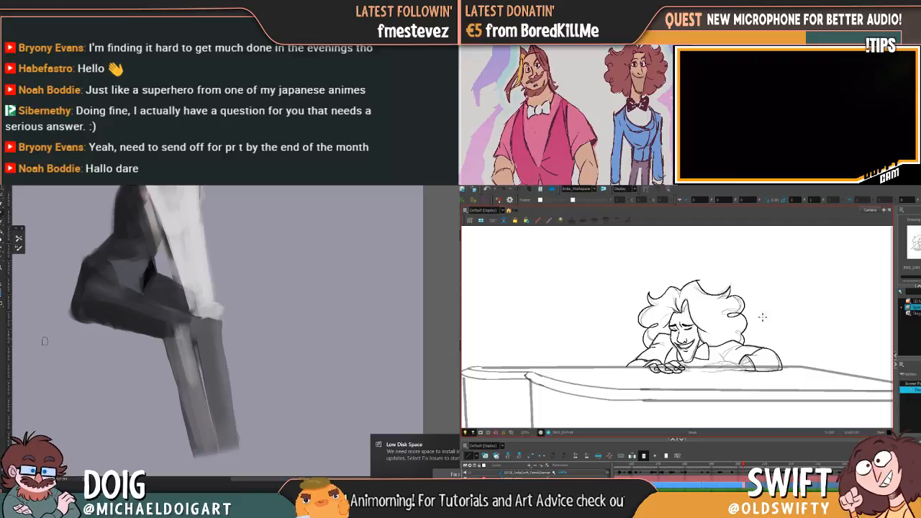
{"action": "left_click_drag", "start_coordinate": [200, 279], "coordinate": [212, 387]}
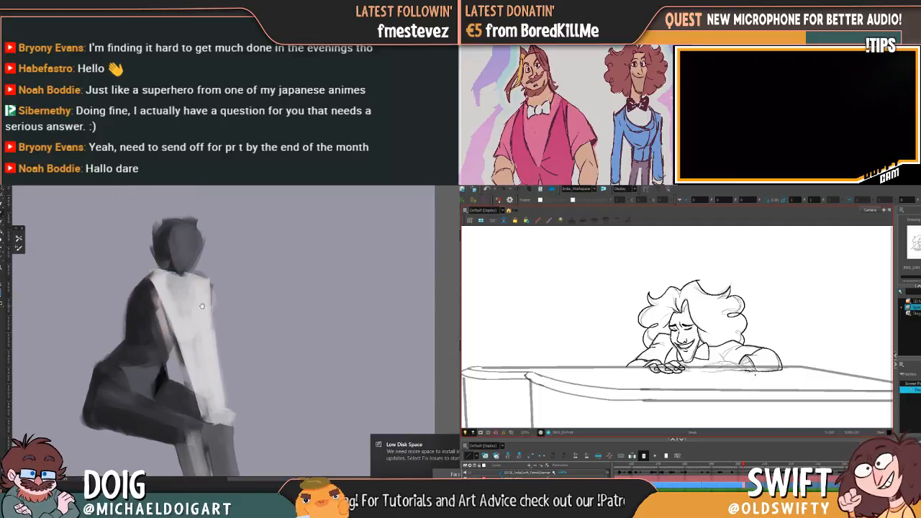
{"action": "left_click", "coordinate": [143, 378], "text": "alt"}
{"action": "mouse_move", "coordinate": [157, 296]}
{"action": "left_mouse_down"}
{"action": "mouse_move", "coordinate": [158, 348]}
{"action": "mouse_move", "coordinate": [146, 302]}
{"action": "mouse_move", "coordinate": [144, 321]}
{"action": "mouse_move", "coordinate": [137, 312]}
{"action": "mouse_move", "coordinate": [139, 295]}
{"action": "mouse_move", "coordinate": [137, 353]}
{"action": "mouse_move", "coordinate": [139, 293]}
{"action": "mouse_move", "coordinate": [162, 343]}
{"action": "left_mouse_up"}
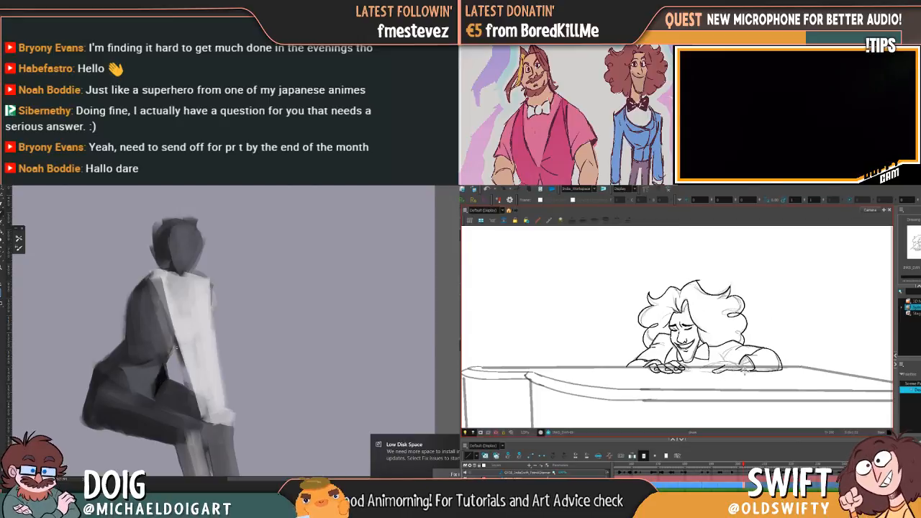
Undo and rework the pianist's far hand strokes, and shade the painted figure's chest light grey inside a dark contour
{"action": "key", "text": "ctrl+z"}
{"action": "left_click_drag", "start_coordinate": [731, 372], "coordinate": [757, 365]}
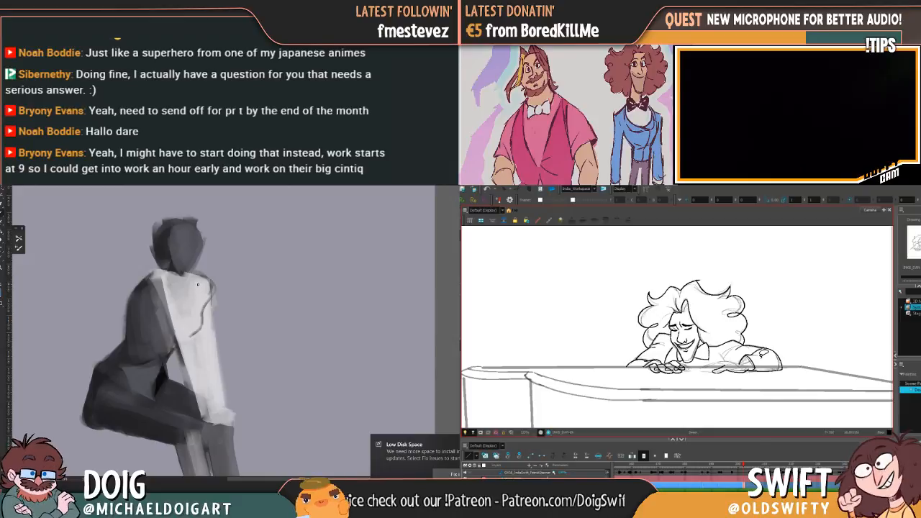
{"action": "key", "text": "ctrl+z"}
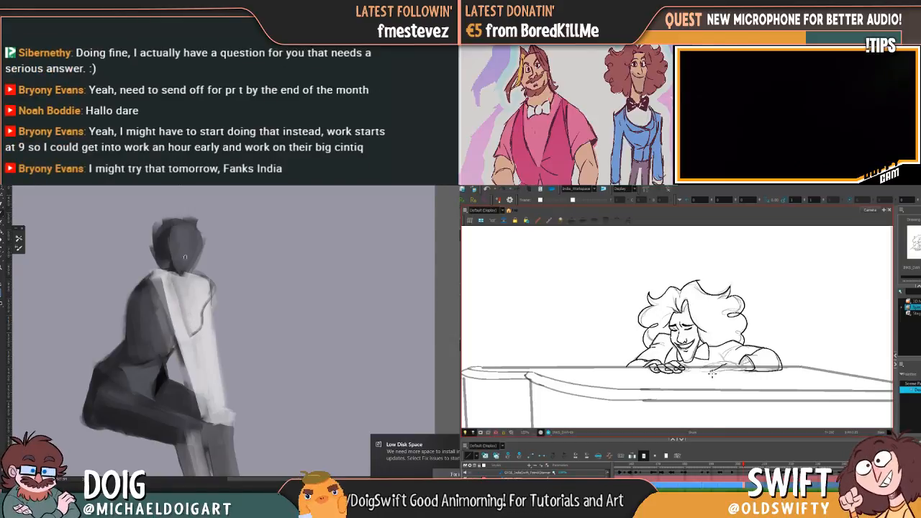
{"action": "mouse_move", "coordinate": [181, 297]}
{"action": "left_mouse_down"}
{"action": "mouse_move", "coordinate": [193, 334]}
{"action": "mouse_move", "coordinate": [203, 292]}
{"action": "left_mouse_up"}
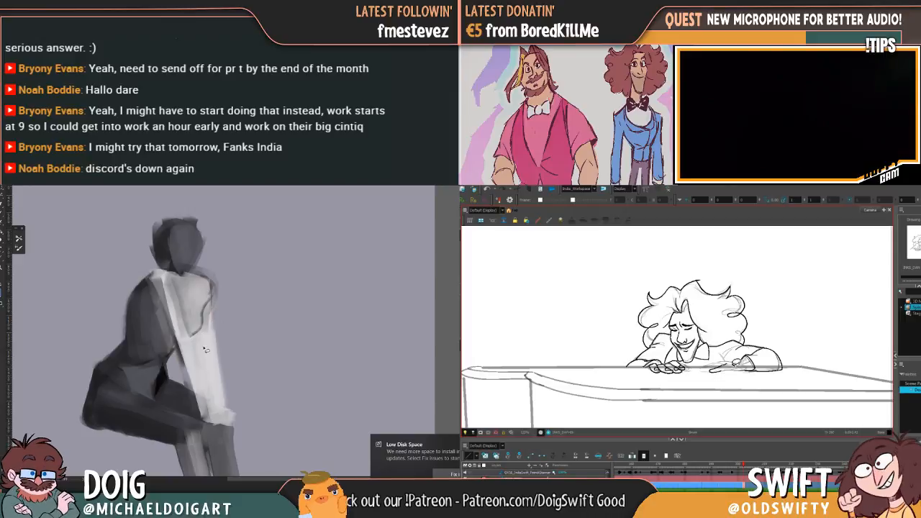
Lasso the gap between the painted figure's two arms and clear the white paint inside it
{"action": "left_click_drag", "start_coordinate": [205, 372], "coordinate": [212, 400]}
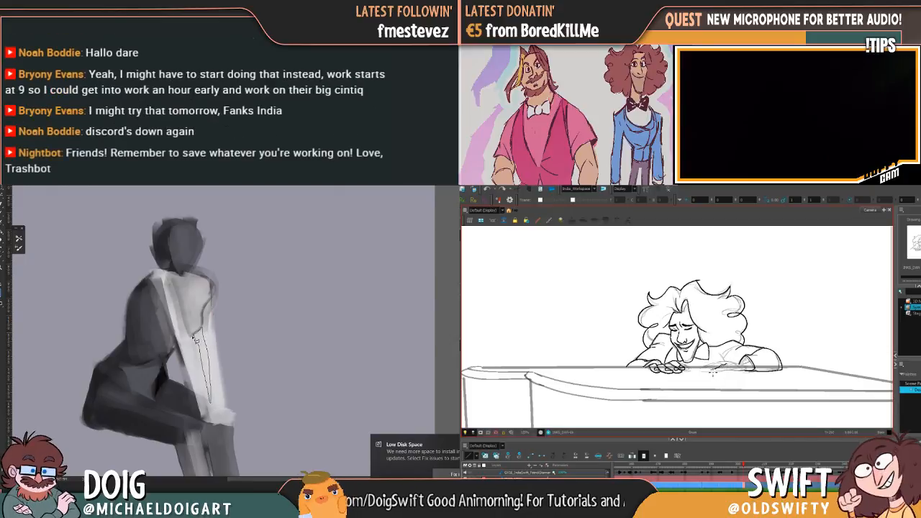
{"action": "left_click_drag", "start_coordinate": [196, 337], "coordinate": [198, 329]}
{"action": "key", "text": "Delete"}
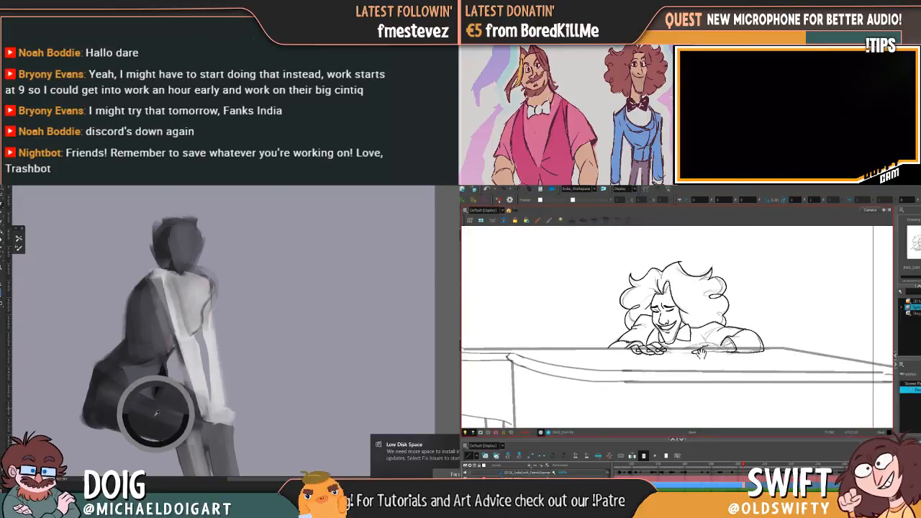
Shade the painted figure's far arm mid grey, and redraw the pianist's far hand, flipping against the neighbouring drawing
{"action": "left_click_drag", "start_coordinate": [157, 413], "coordinate": [151, 423]}
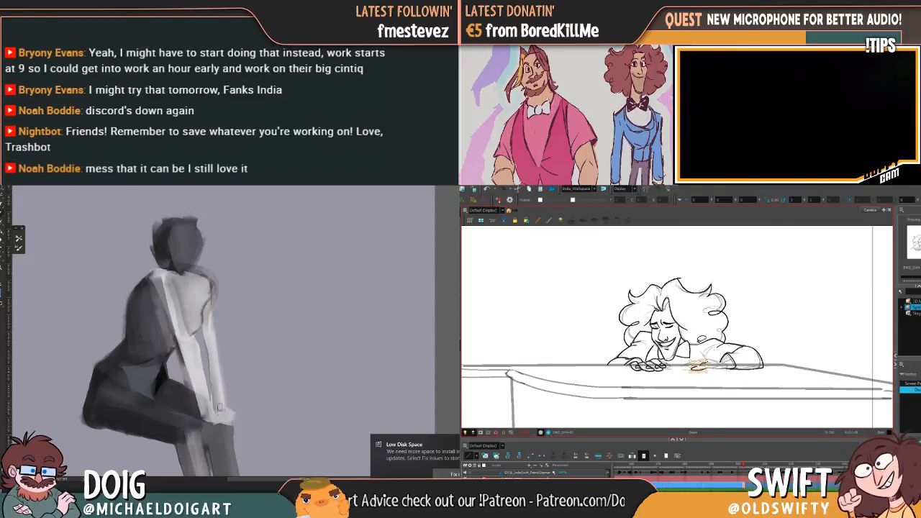
{"action": "mouse_move", "coordinate": [211, 355]}
{"action": "left_mouse_down"}
{"action": "mouse_move", "coordinate": [209, 323]}
{"action": "mouse_move", "coordinate": [221, 407]}
{"action": "mouse_move", "coordinate": [209, 302]}
{"action": "mouse_move", "coordinate": [209, 351]}
{"action": "left_mouse_up"}
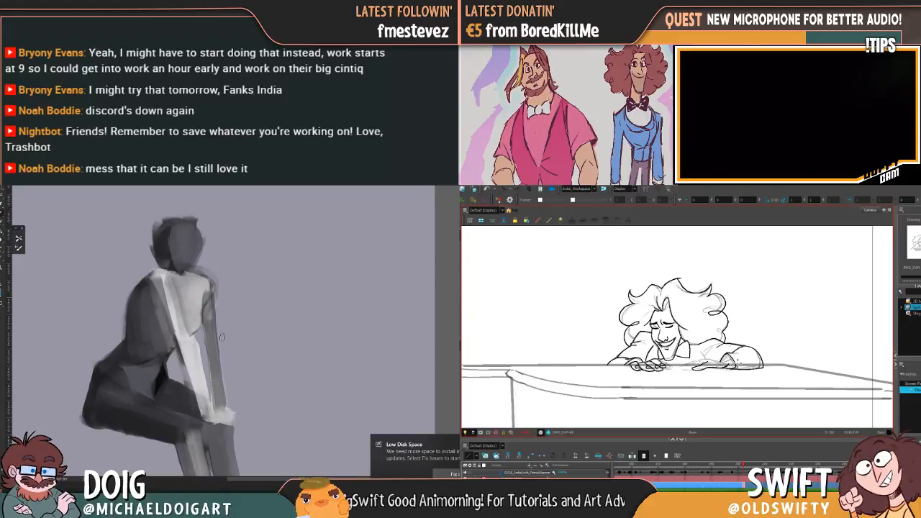
{"action": "left_click", "coordinate": [160, 380], "text": "alt"}
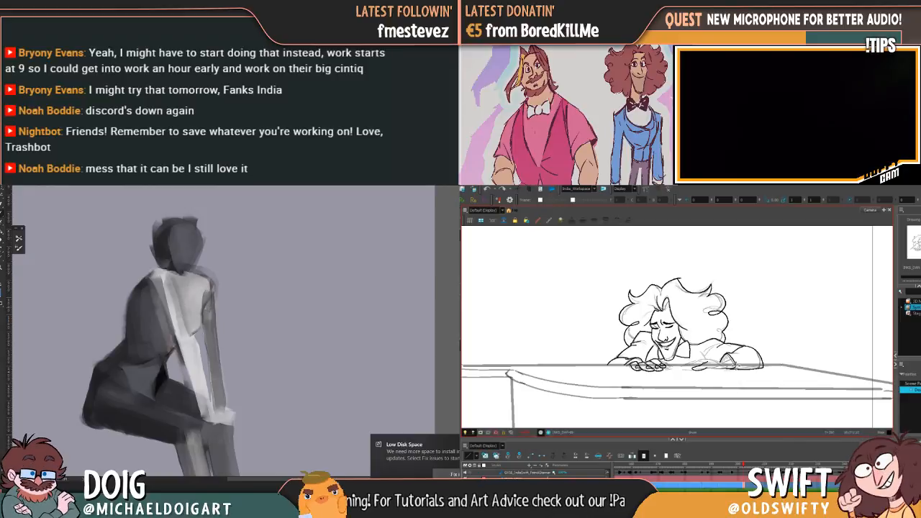
{"action": "key", "text": "f"}
{"action": "key", "text": "g"}
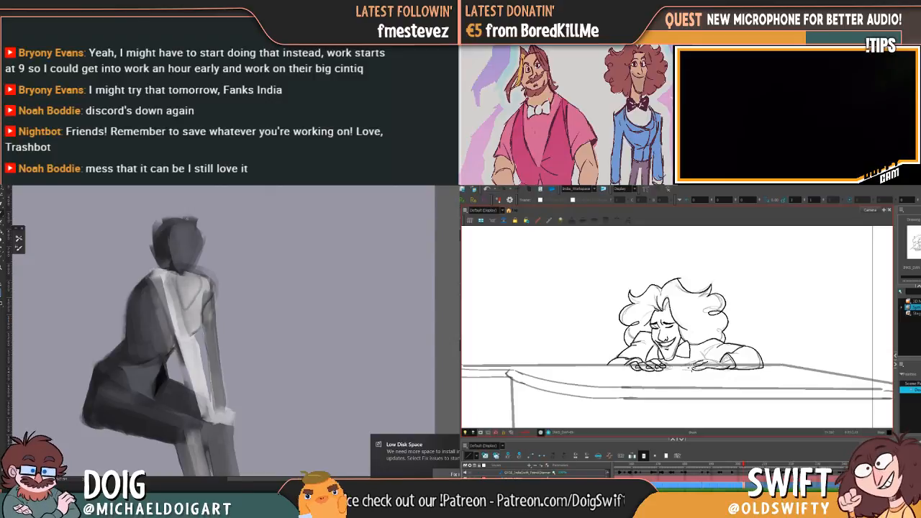
Paint a grey V-shaped area on the figure's upper chest beside the near arm, and ink the fingers of the pianist's far hand
{"action": "mouse_move", "coordinate": [172, 273]}
{"action": "left_mouse_down"}
{"action": "mouse_move", "coordinate": [184, 306]}
{"action": "mouse_move", "coordinate": [197, 284]}
{"action": "mouse_move", "coordinate": [184, 290]}
{"action": "mouse_move", "coordinate": [196, 280]}
{"action": "mouse_move", "coordinate": [182, 276]}
{"action": "mouse_move", "coordinate": [187, 309]}
{"action": "mouse_move", "coordinate": [201, 285]}
{"action": "left_mouse_up"}
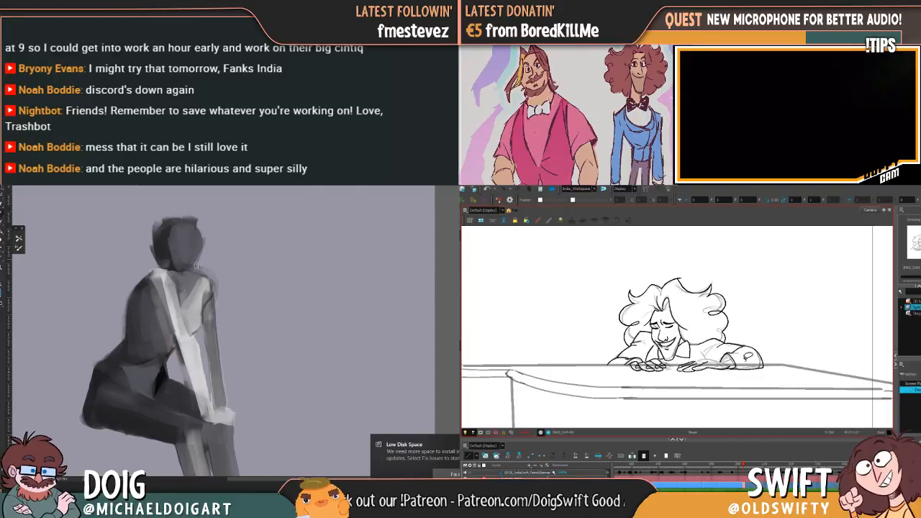
{"action": "key", "text": "f"}
{"action": "key", "text": "g"}
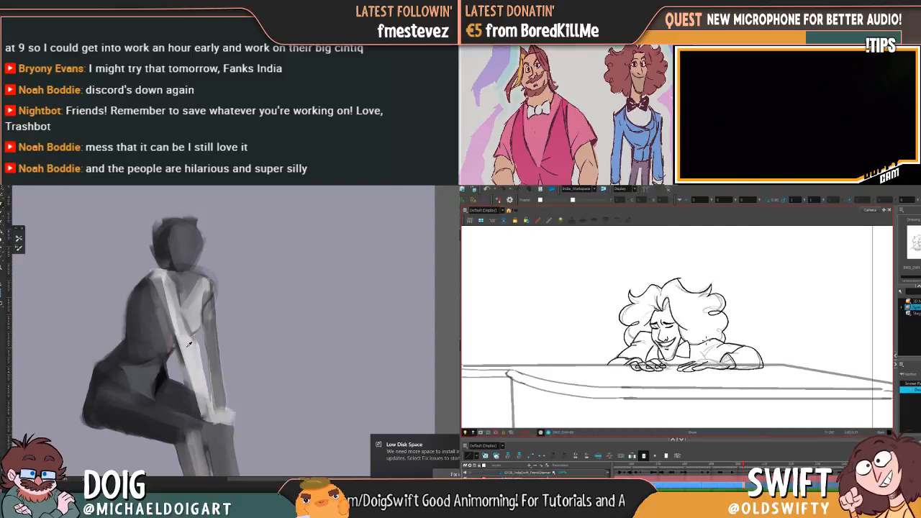
{"action": "left_click_drag", "start_coordinate": [191, 335], "coordinate": [182, 307]}
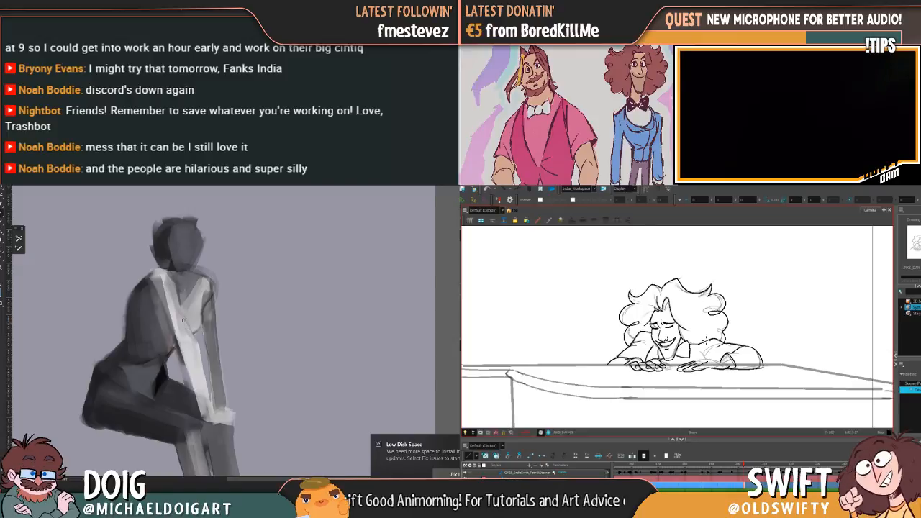
Blend greys over the painted figure's head and near upper arm, and refine the fingers of the pianist's far hand
{"action": "key", "text": "ctrl+minus"}
{"action": "key", "text": "ctrl+minus"}
{"action": "key", "text": "ctrl+plus"}
{"action": "key", "text": "ctrl+plus"}
{"action": "key", "text": "ctrl+plus"}
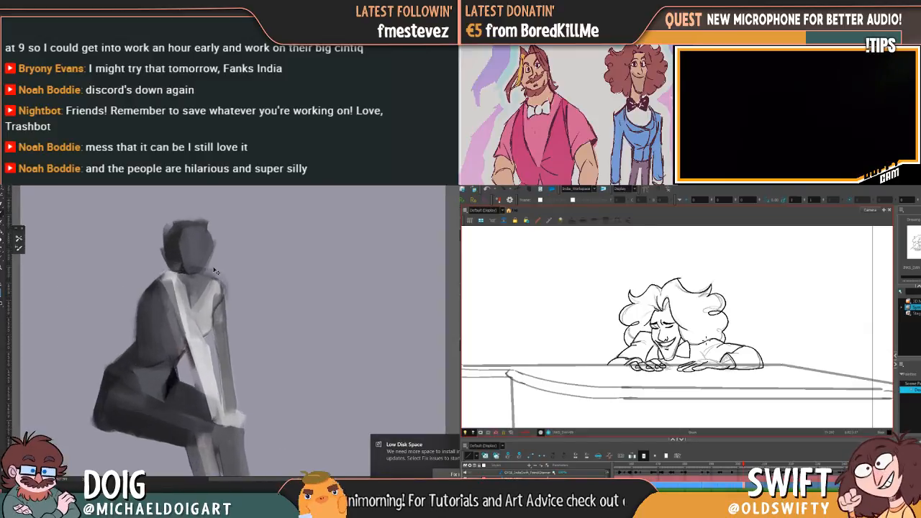
{"action": "left_click_drag", "start_coordinate": [185, 240], "coordinate": [197, 301]}
{"action": "key", "text": "."}
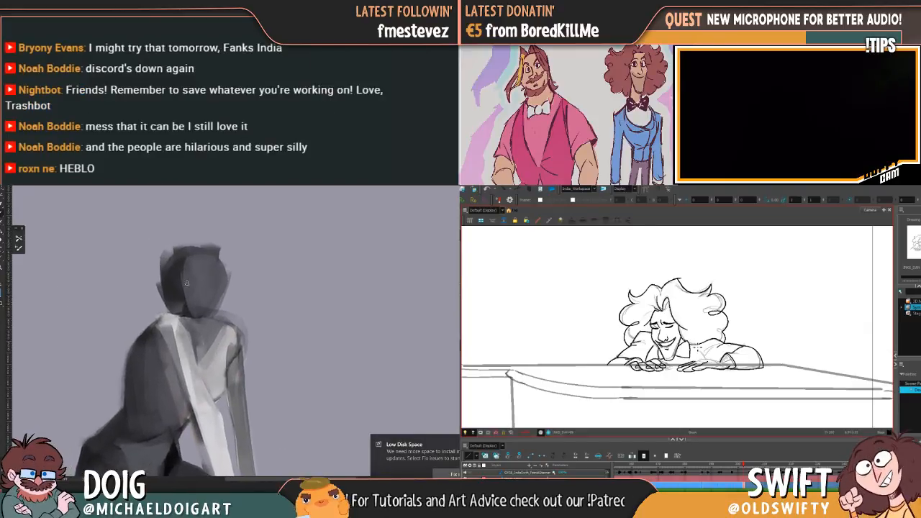
{"action": "key", "text": "."}
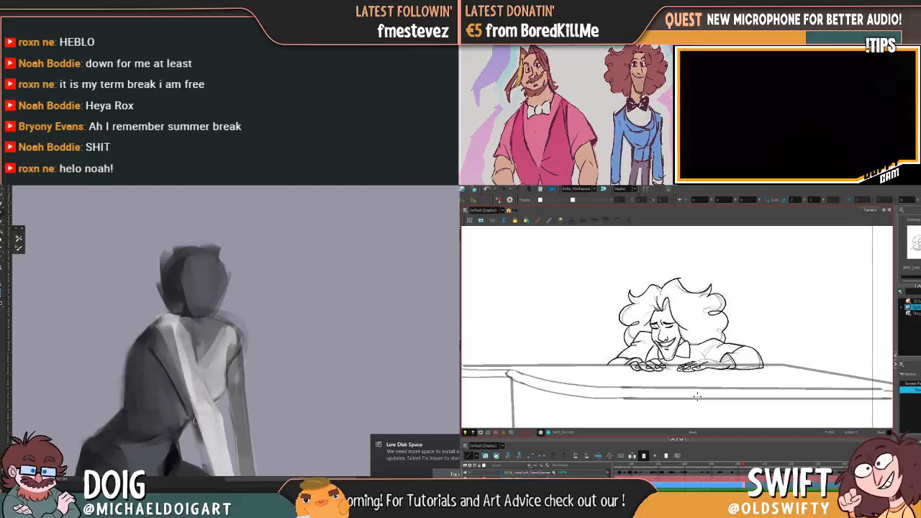
Reshape the painted figure's near shoulder with grey strokes, and compare the pianist's finished hands with the neighbouring drawing
{"action": "key", "text": "ctrl+minus"}
{"action": "key", "text": "ctrl+minus"}
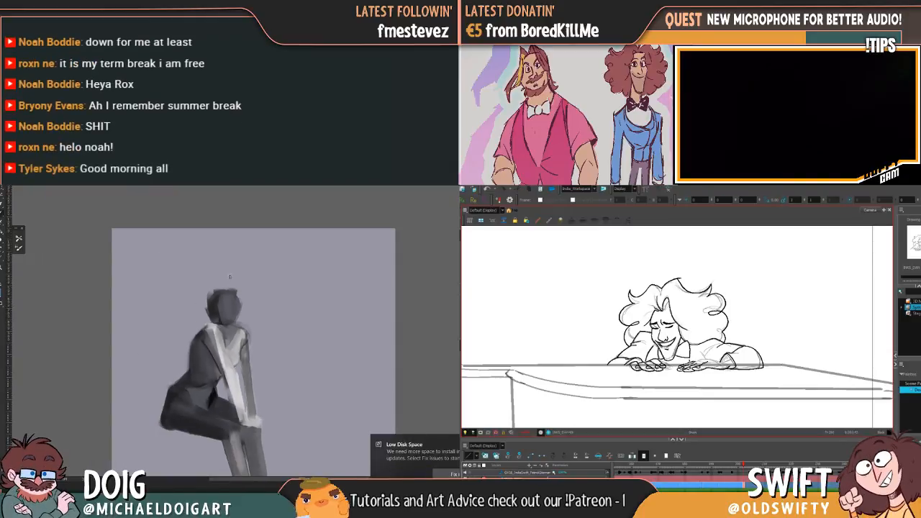
{"action": "key", "text": "ctrl+plus"}
{"action": "key", "text": "ctrl+plus"}
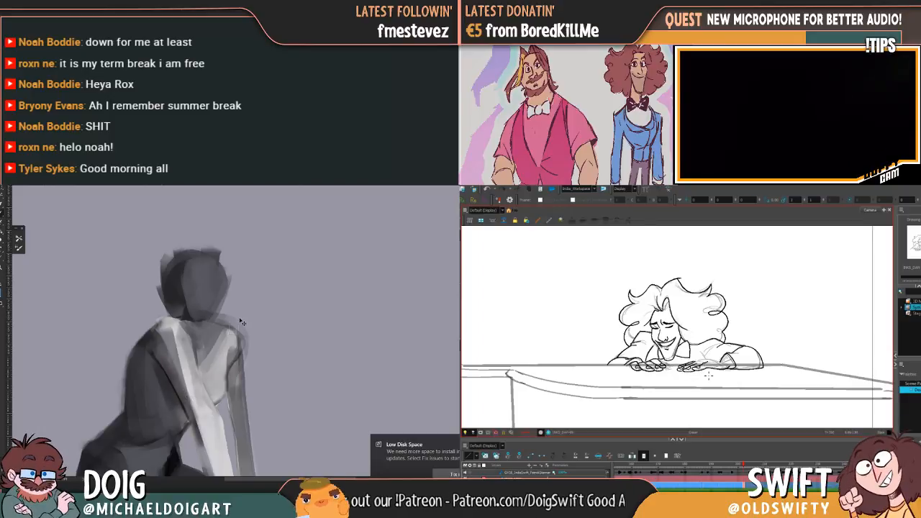
{"action": "key", "text": "ctrl+minus"}
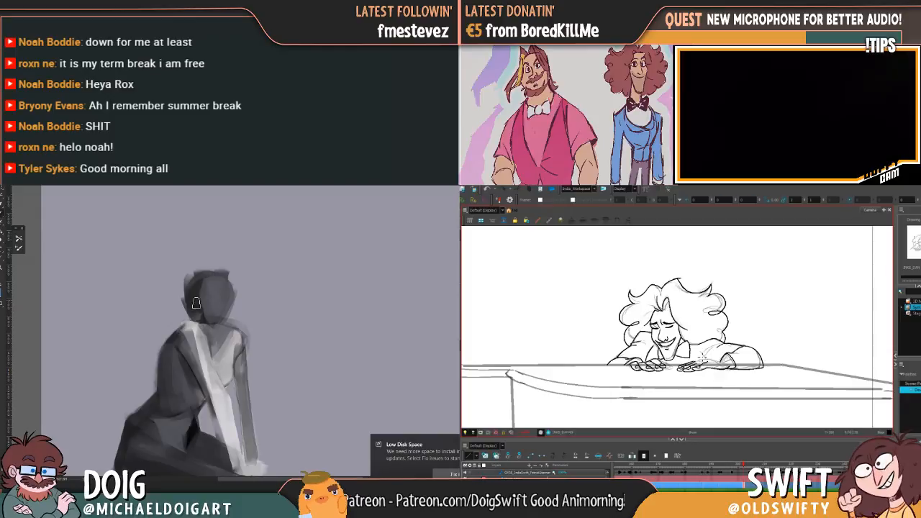
{"action": "left_click", "coordinate": [185, 346], "text": "alt"}
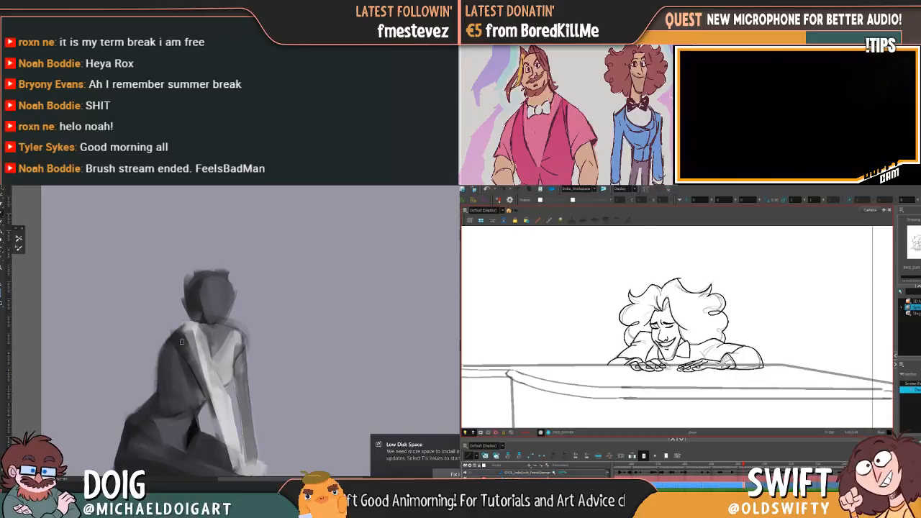
{"action": "left_click_drag", "start_coordinate": [183, 321], "coordinate": [178, 329]}
{"action": "key", "text": "."}
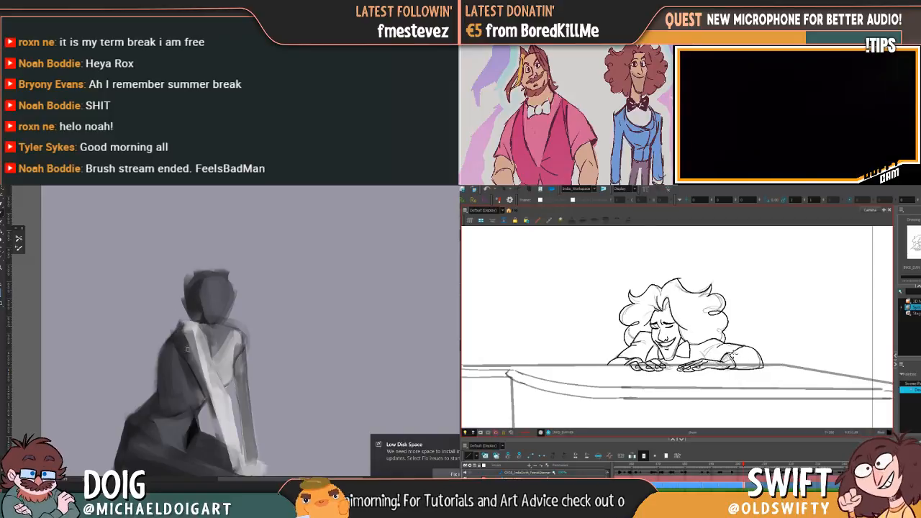
Sample light greys from the painted figure's near arm and lower chest for further shading
{"action": "left_click", "coordinate": [214, 381], "text": "alt"}
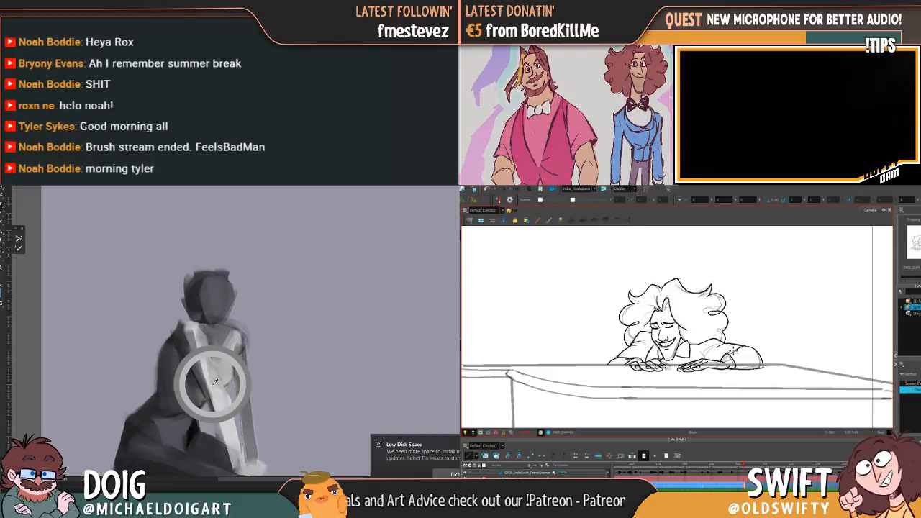
{"action": "key", "text": "."}
{"action": "left_click", "coordinate": [218, 394], "text": "alt"}
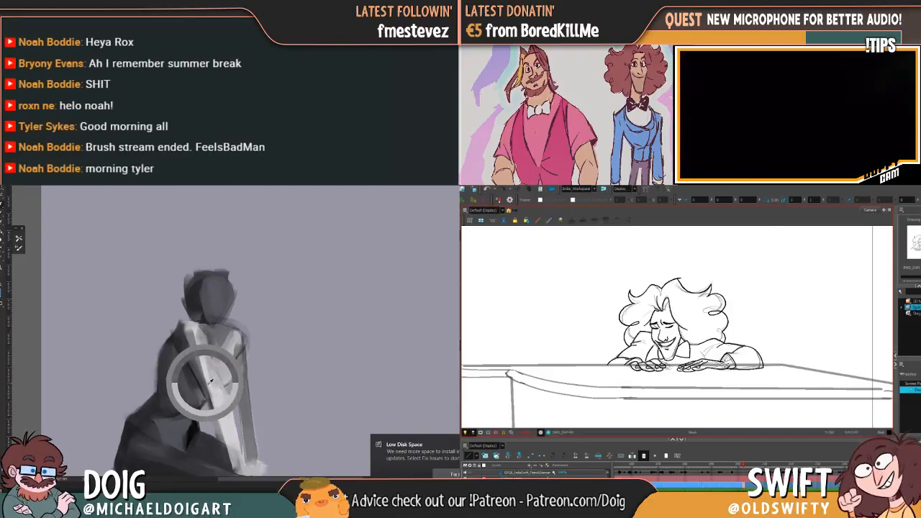
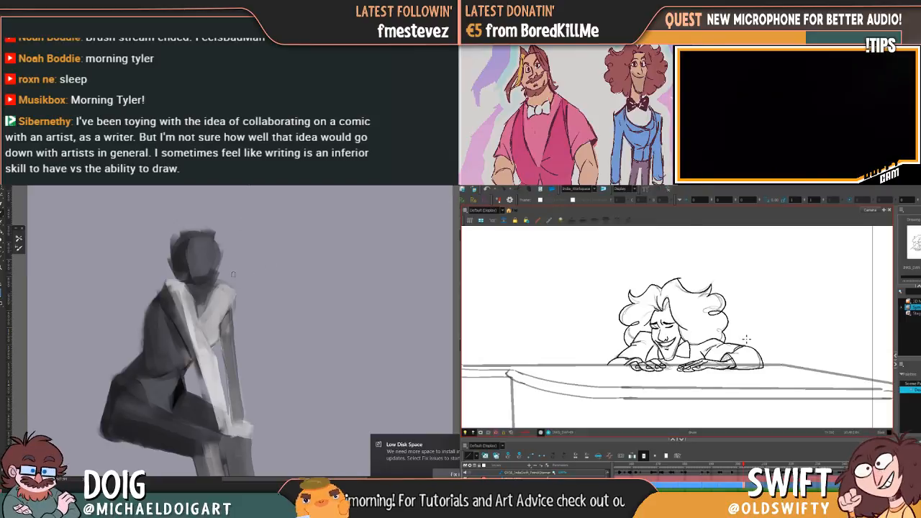
Compare the pianist's inked sleeve and hands with the neighbouring drawing by flipping between the two
{"action": "key", "text": "f"}
{"action": "key", "text": "g"}
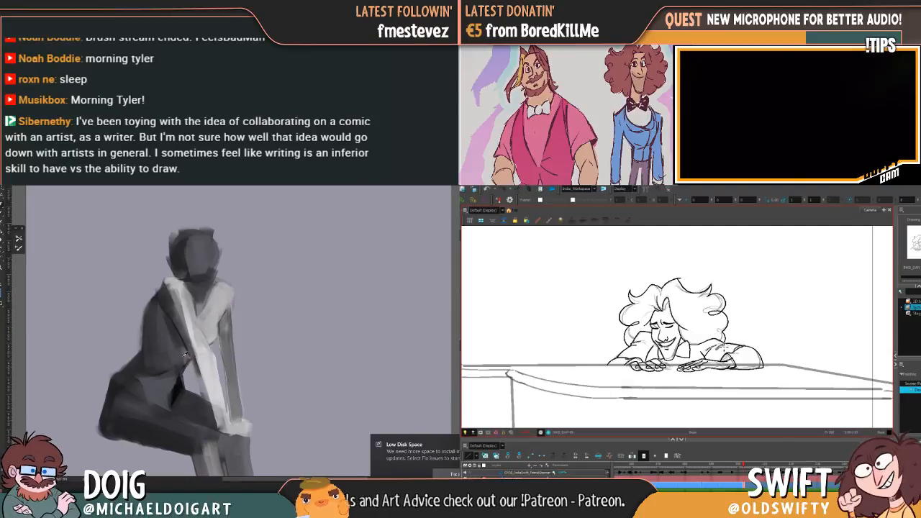
{"action": "key", "text": "f"}
{"action": "key", "text": "g"}
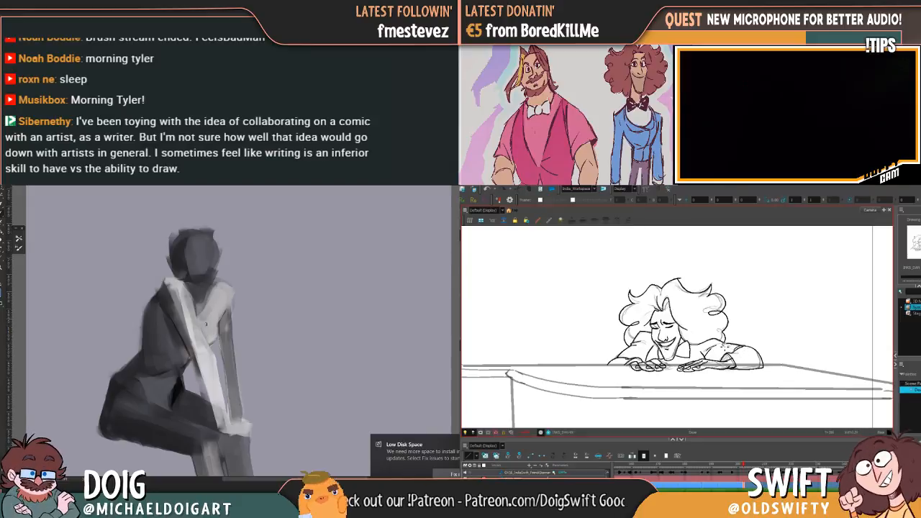
{"action": "key", "text": "f"}
{"action": "key", "text": "g"}
{"action": "key", "text": "f"}
{"action": "key", "text": "g"}
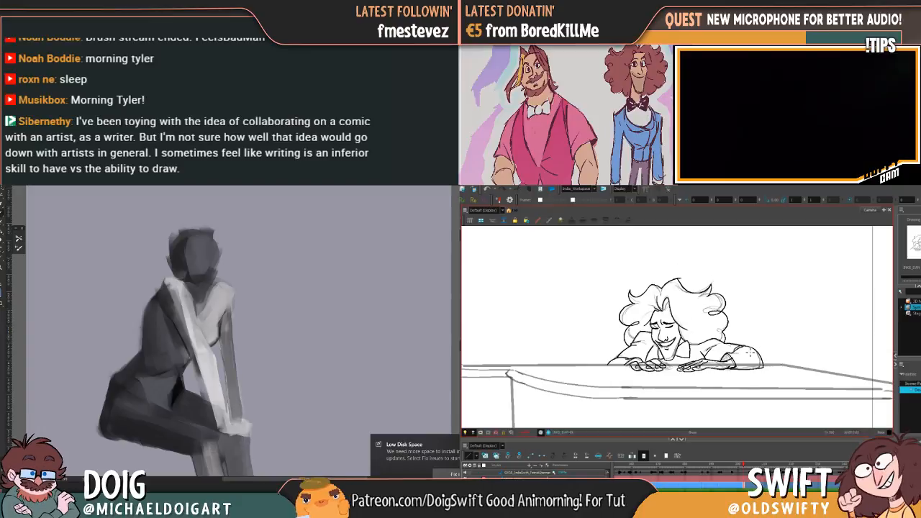
Shade the painted figure's lower chest and waist with grey strokes beside the near arm
{"action": "left_click_drag", "start_coordinate": [207, 316], "coordinate": [216, 298]}
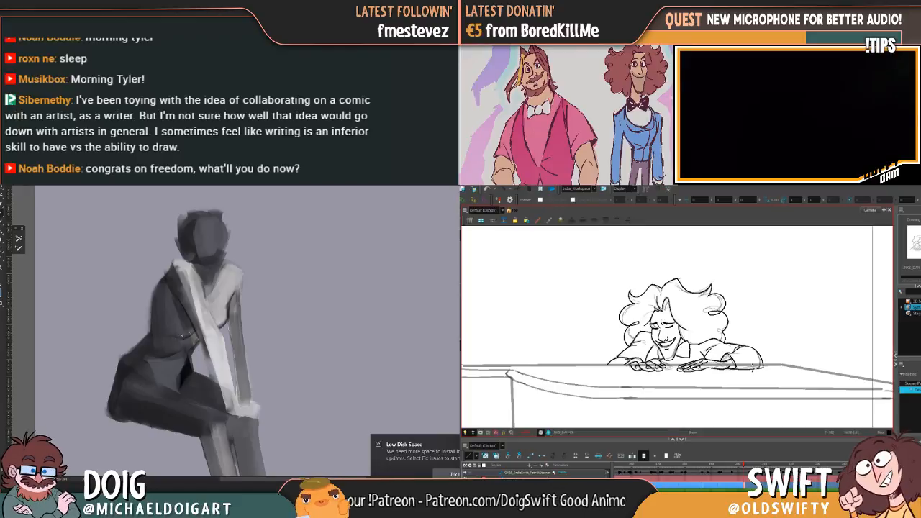
{"action": "left_click_drag", "start_coordinate": [197, 285], "coordinate": [180, 328]}
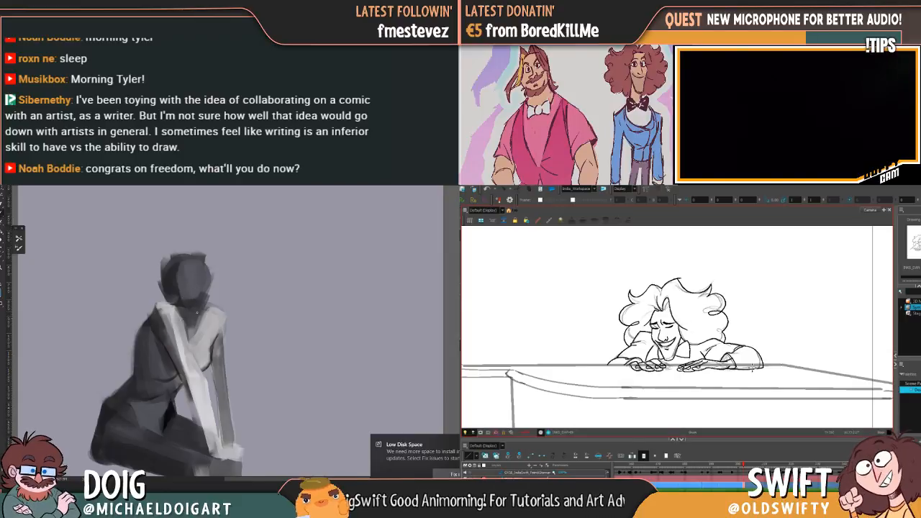
{"action": "mouse_move", "coordinate": [173, 403]}
{"action": "left_mouse_down"}
{"action": "mouse_move", "coordinate": [170, 310]}
{"action": "mouse_move", "coordinate": [177, 319]}
{"action": "mouse_move", "coordinate": [168, 335]}
{"action": "left_mouse_up"}
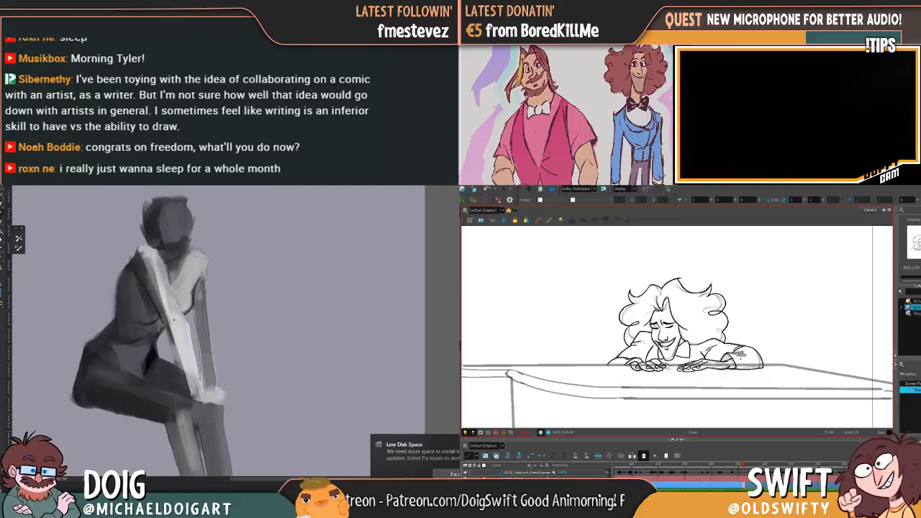
Model the painted figure's near arm with an elbow shadow and light upper-arm strokes, and block a light grey face onto the dark head
{"action": "left_click_drag", "start_coordinate": [193, 396], "coordinate": [168, 303]}
{"action": "left_click", "coordinate": [182, 356], "text": "alt"}
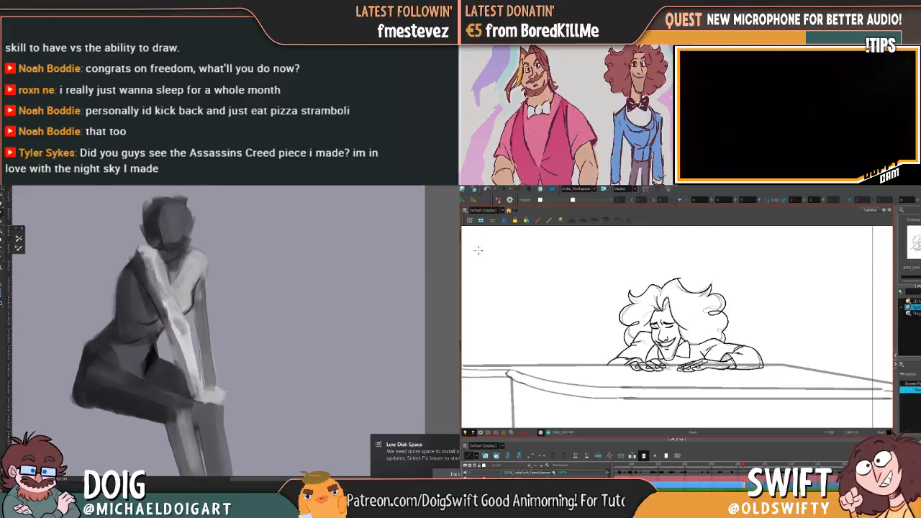
{"action": "mouse_move", "coordinate": [142, 262]}
{"action": "left_mouse_down"}
{"action": "mouse_move", "coordinate": [155, 287]}
{"action": "mouse_move", "coordinate": [163, 249]}
{"action": "mouse_move", "coordinate": [172, 309]}
{"action": "left_mouse_up"}
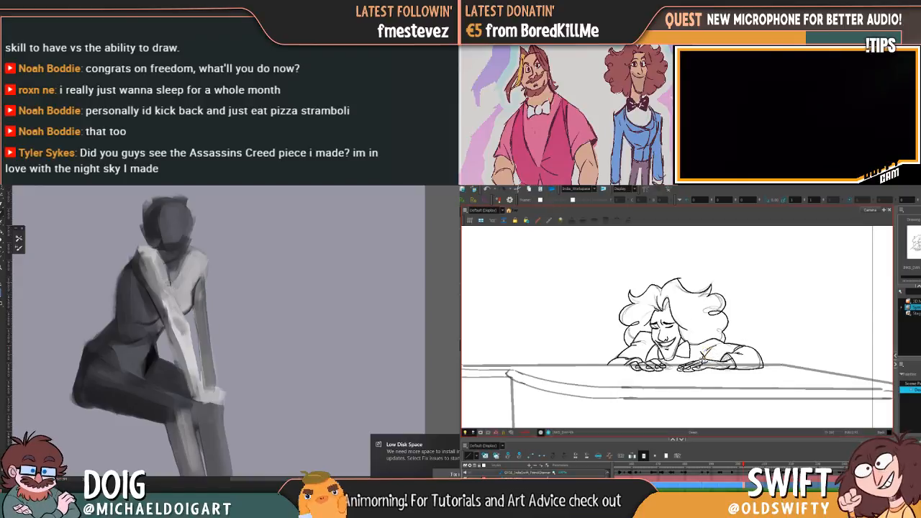
{"action": "left_click_drag", "start_coordinate": [150, 261], "coordinate": [169, 298]}
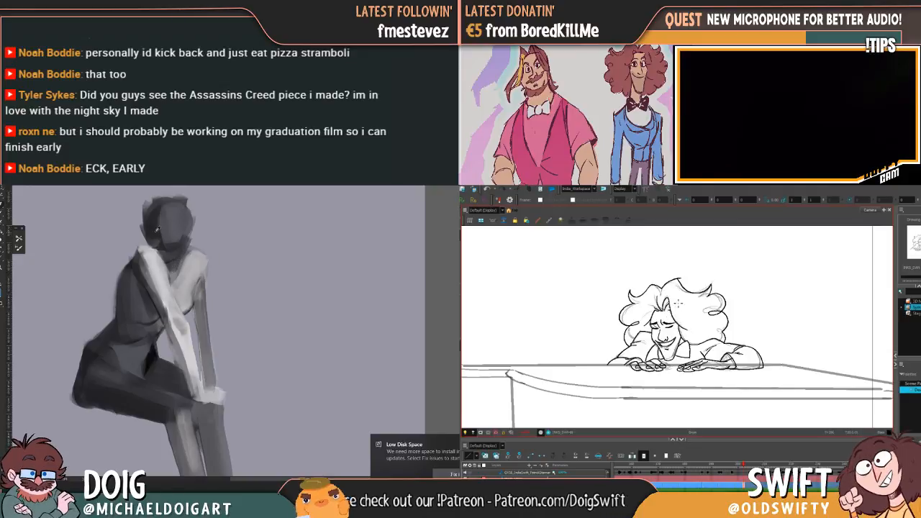
{"action": "left_click_drag", "start_coordinate": [181, 258], "coordinate": [169, 297]}
{"action": "mouse_move", "coordinate": [153, 249]}
{"action": "left_mouse_down"}
{"action": "mouse_move", "coordinate": [166, 278]}
{"action": "mouse_move", "coordinate": [164, 252]}
{"action": "mouse_move", "coordinate": [174, 279]}
{"action": "mouse_move", "coordinate": [171, 243]}
{"action": "mouse_move", "coordinate": [175, 254]}
{"action": "mouse_move", "coordinate": [157, 257]}
{"action": "mouse_move", "coordinate": [163, 246]}
{"action": "left_mouse_up"}
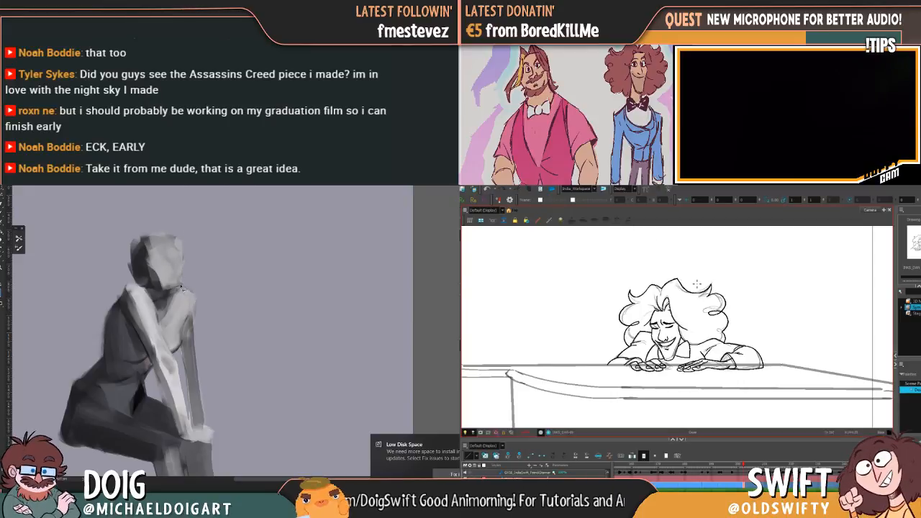
Advance to the pianist's next rough drawing and ink the brows, closed eyes, nose and grin, checking against the neighbouring drawings
{"action": "key", "text": "period"}
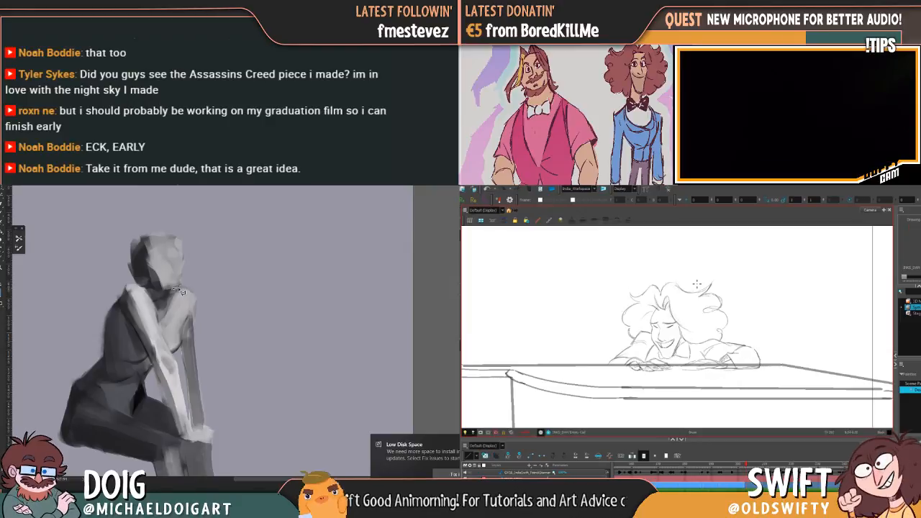
{"action": "key", "text": "f"}
{"action": "key", "text": "g"}
{"action": "key", "text": "f"}
{"action": "key", "text": "g"}
{"action": "key", "text": "g"}
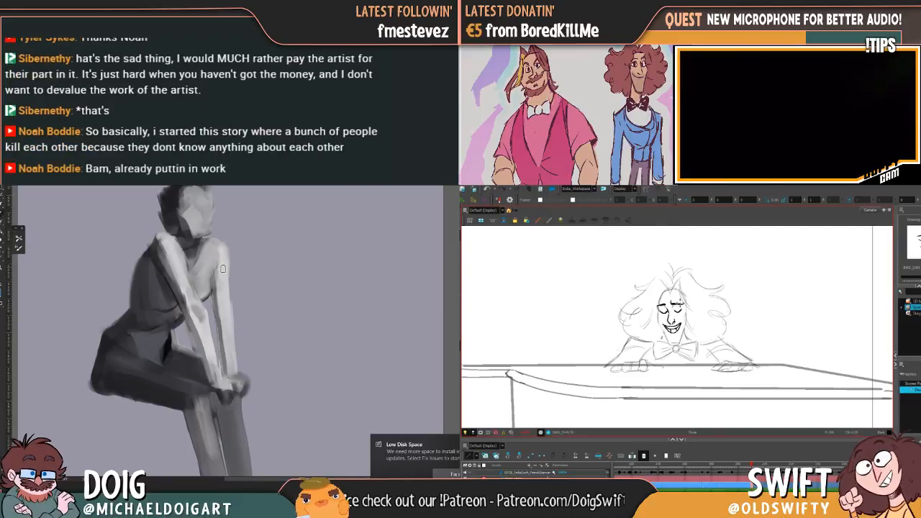
{"action": "key", "text": "f"}
{"action": "key", "text": "g"}
Blend the painted figure's chest and lighten the far hand on the knee, while inking the pianist's cheek and jaw
{"action": "left_click", "coordinate": [204, 278], "text": "alt"}
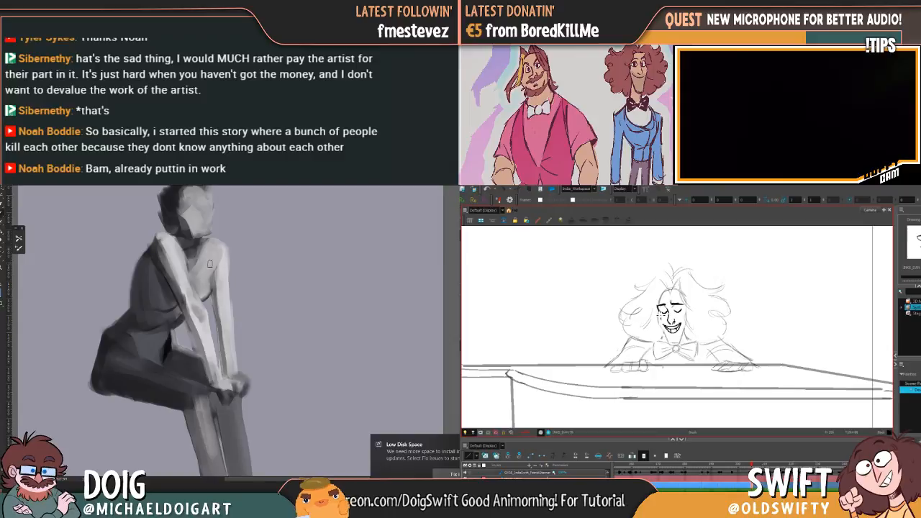
{"action": "left_click_drag", "start_coordinate": [196, 320], "coordinate": [201, 262]}
{"action": "left_click_drag", "start_coordinate": [237, 329], "coordinate": [217, 309]}
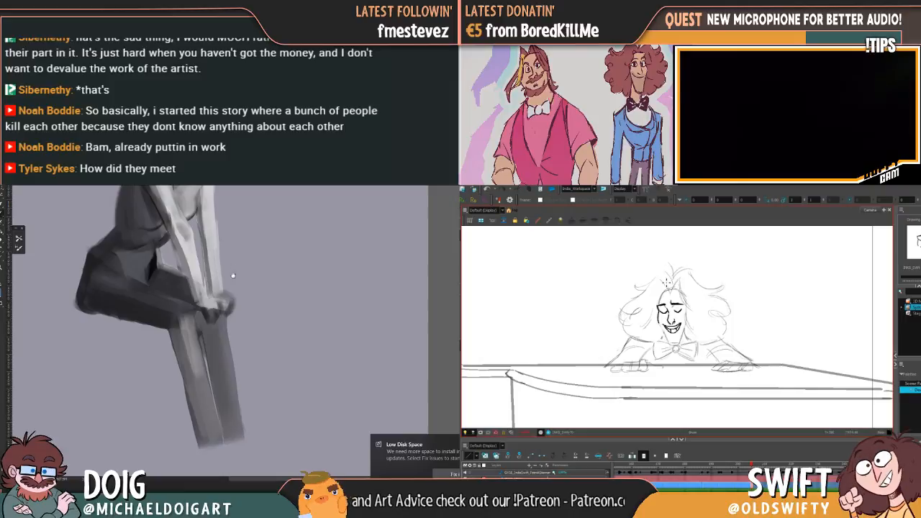
{"action": "left_click_drag", "start_coordinate": [227, 311], "coordinate": [229, 316]}
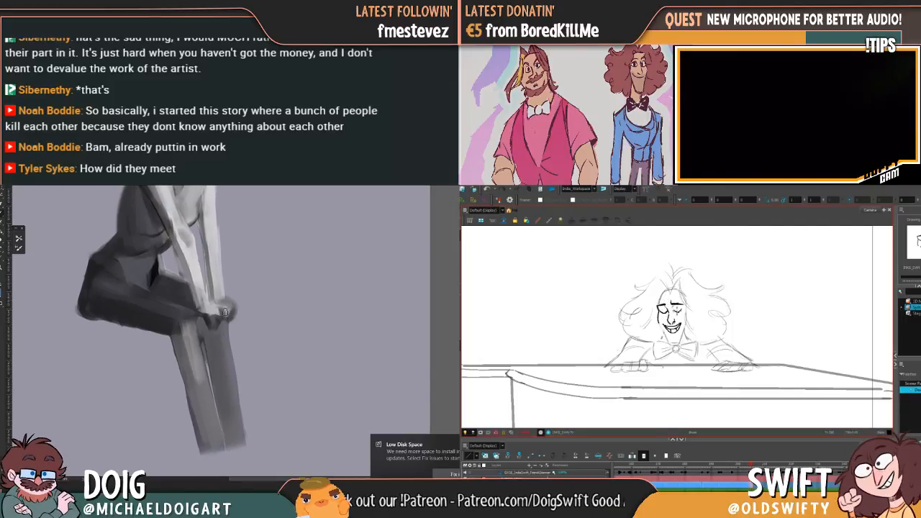
{"action": "mouse_move", "coordinate": [201, 262]}
{"action": "left_mouse_down"}
{"action": "mouse_move", "coordinate": [204, 293]}
{"action": "mouse_move", "coordinate": [192, 274]}
{"action": "left_mouse_up"}
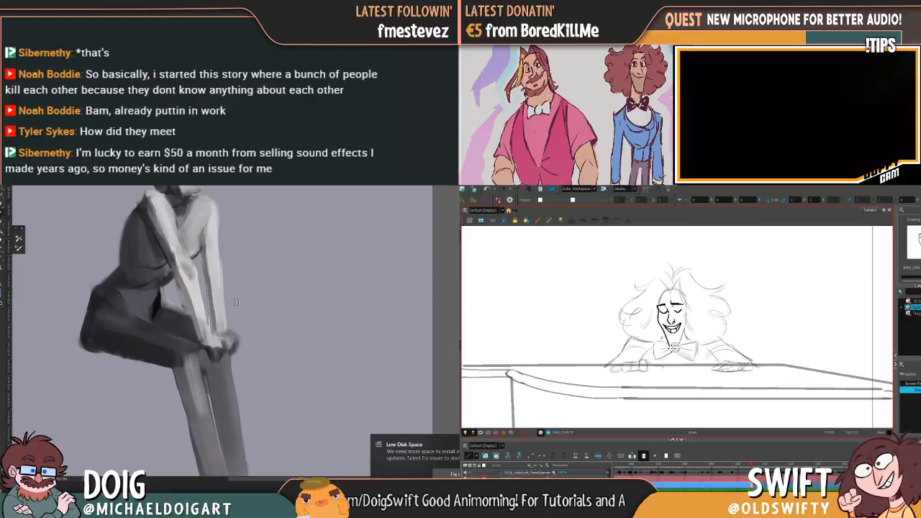
{"action": "left_click", "coordinate": [229, 314]}
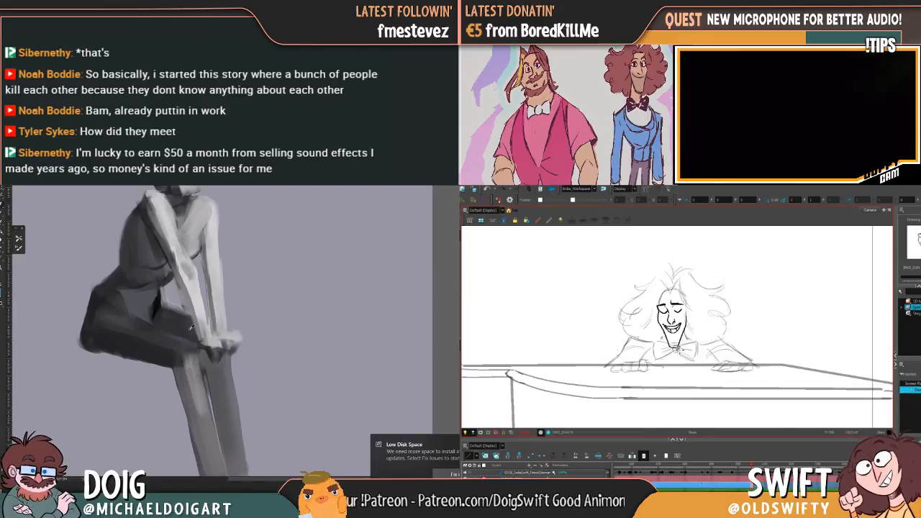
Lighten the painted figure's thigh and refine the near calf and hands, while inking the pianist's hairline and side of the face
{"action": "left_click_drag", "start_coordinate": [191, 295], "coordinate": [194, 248]}
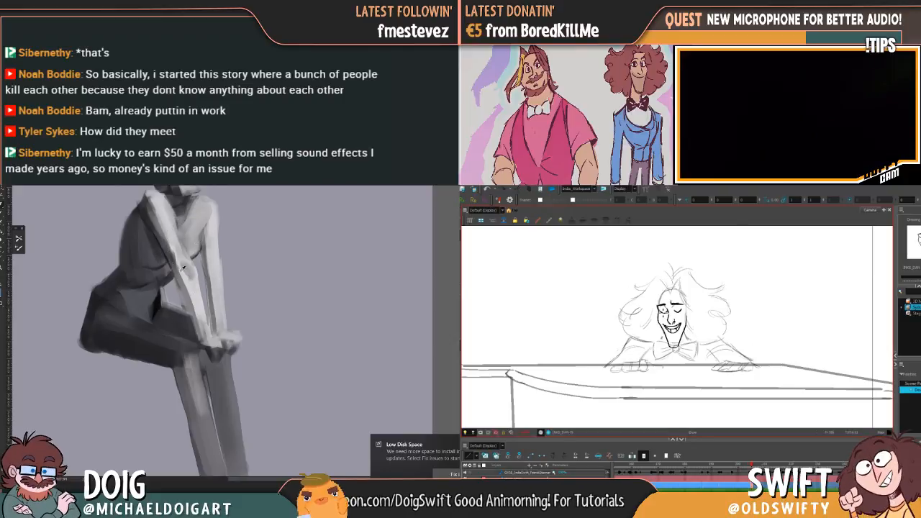
{"action": "left_click", "coordinate": [121, 324]}
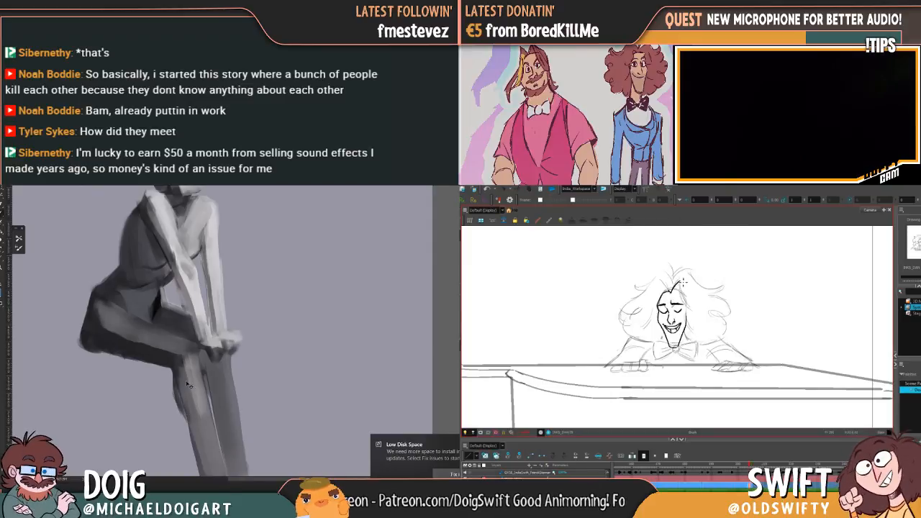
{"action": "scroll", "coordinate": [185, 391], "scroll_direction": "down", "scroll_amount": 2}
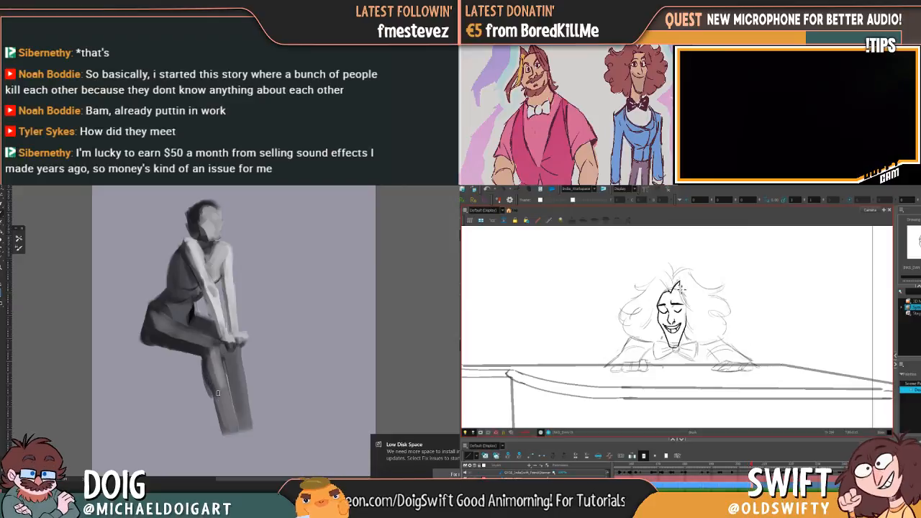
{"action": "left_click_drag", "start_coordinate": [221, 410], "coordinate": [228, 413]}
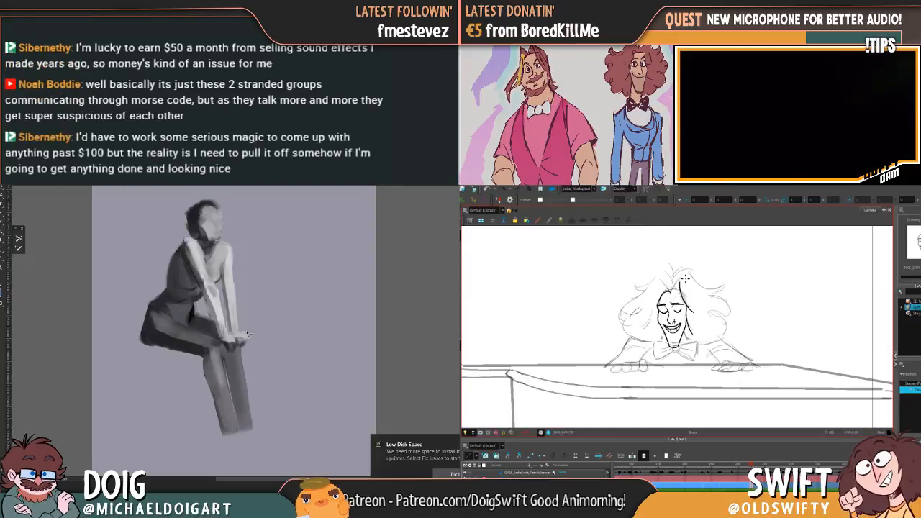
{"action": "mouse_move", "coordinate": [223, 315]}
{"action": "left_mouse_down"}
{"action": "mouse_move", "coordinate": [219, 335]}
{"action": "mouse_move", "coordinate": [235, 332]}
{"action": "mouse_move", "coordinate": [245, 344]}
{"action": "left_mouse_up"}
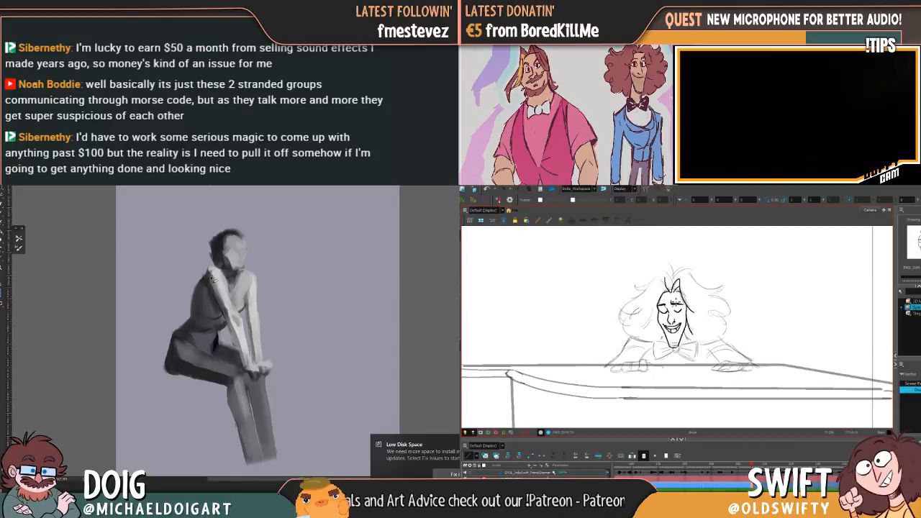
{"action": "left_click_drag", "start_coordinate": [236, 353], "coordinate": [220, 359]}
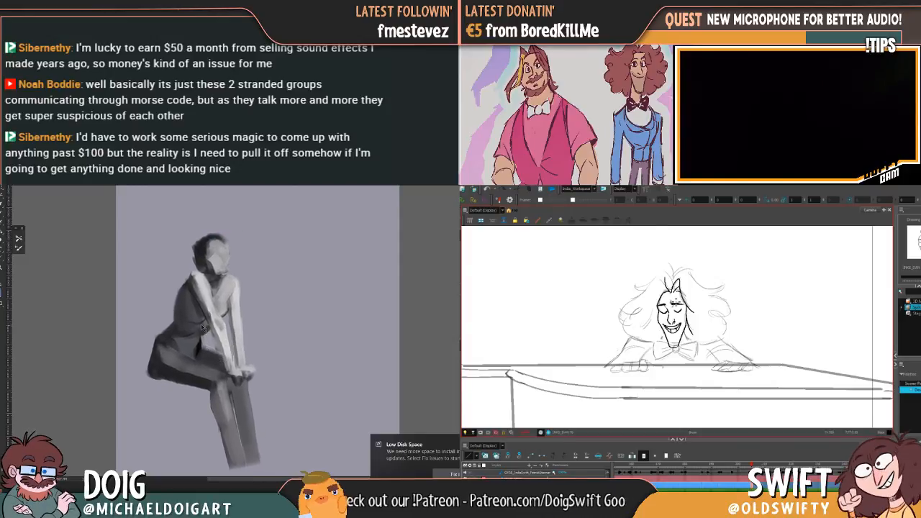
Reshape the painted figure's dark hair around the light face, and ink the pianist's outer curls and bow tie
{"action": "key", "text": "ctrl+plus"}
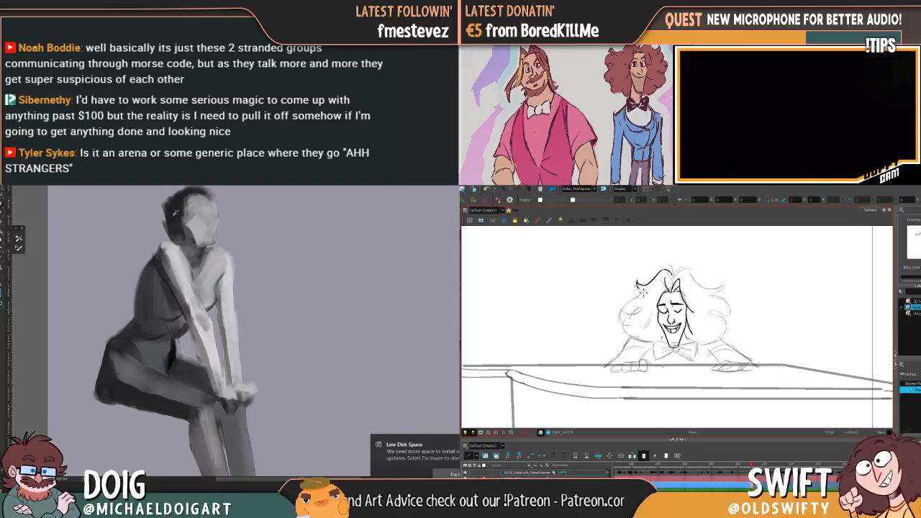
{"action": "left_click_drag", "start_coordinate": [174, 235], "coordinate": [178, 289]}
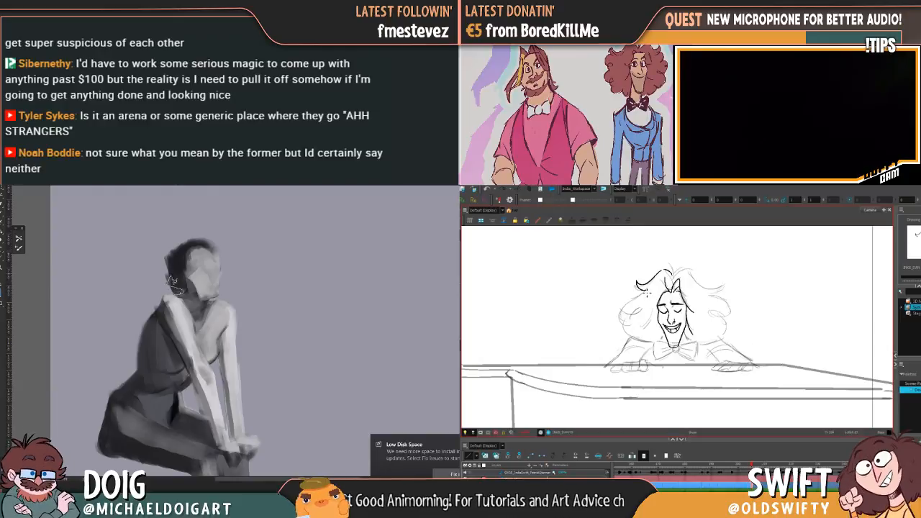
{"action": "mouse_move", "coordinate": [171, 276]}
{"action": "left_mouse_down"}
{"action": "mouse_move", "coordinate": [156, 258]}
{"action": "mouse_move", "coordinate": [161, 292]}
{"action": "mouse_move", "coordinate": [182, 293]}
{"action": "left_mouse_up"}
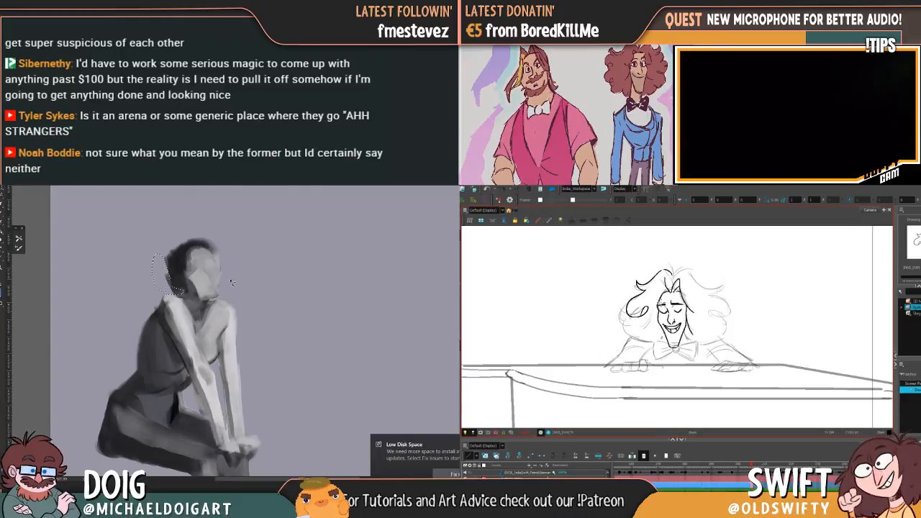
{"action": "left_click_drag", "start_coordinate": [185, 261], "coordinate": [186, 267]}
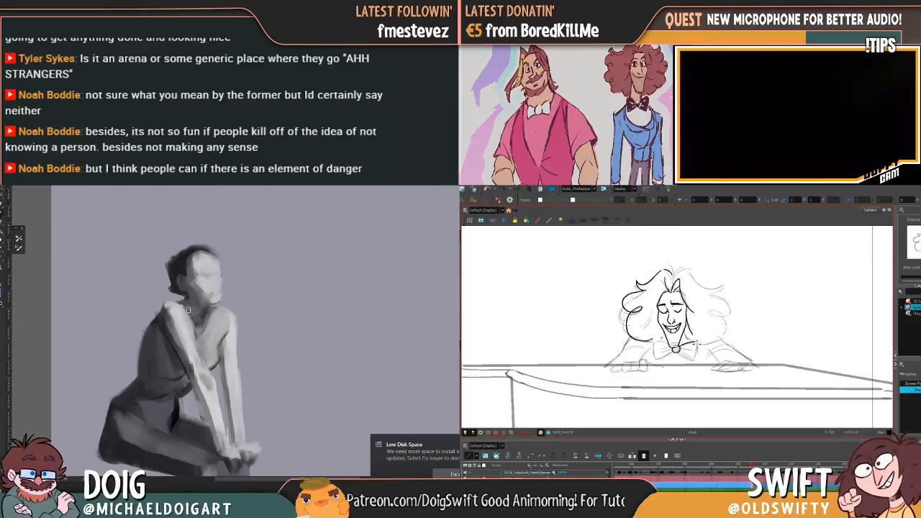
{"action": "mouse_move", "coordinate": [235, 252]}
{"action": "left_mouse_down"}
{"action": "mouse_move", "coordinate": [253, 266]}
{"action": "mouse_move", "coordinate": [242, 308]}
{"action": "mouse_move", "coordinate": [232, 257]}
{"action": "left_mouse_up"}
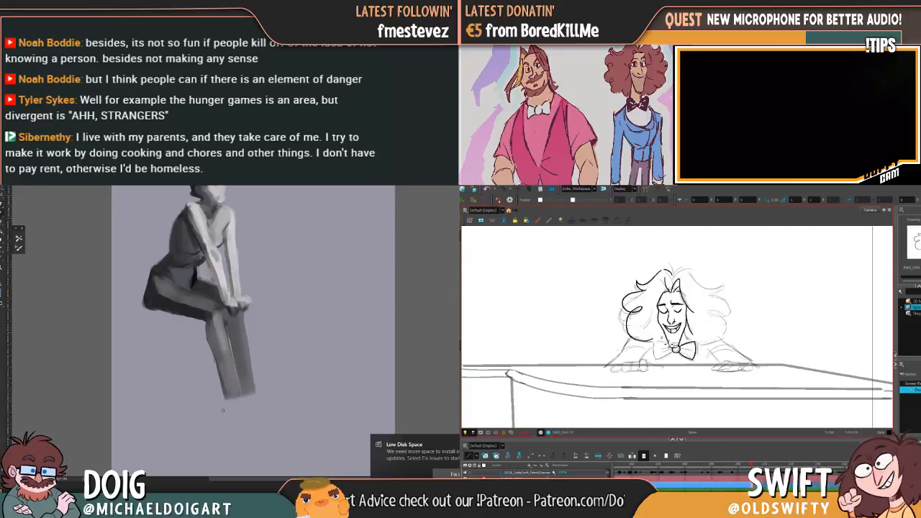
Block in the painted figure's near foot in dark grey and blend it into the shin
{"action": "mouse_move", "coordinate": [222, 395]}
{"action": "left_mouse_down"}
{"action": "mouse_move", "coordinate": [246, 420]}
{"action": "mouse_move", "coordinate": [230, 402]}
{"action": "left_mouse_up"}
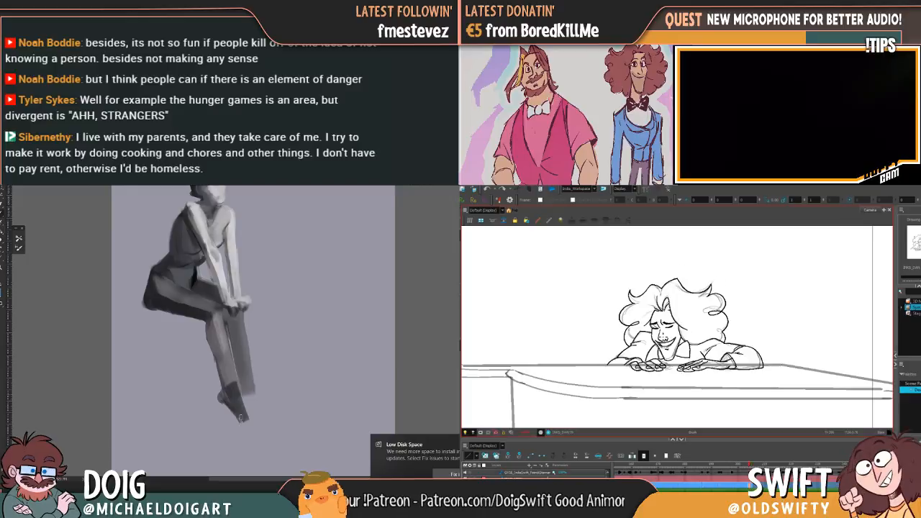
{"action": "left_click", "coordinate": [224, 376], "text": "alt"}
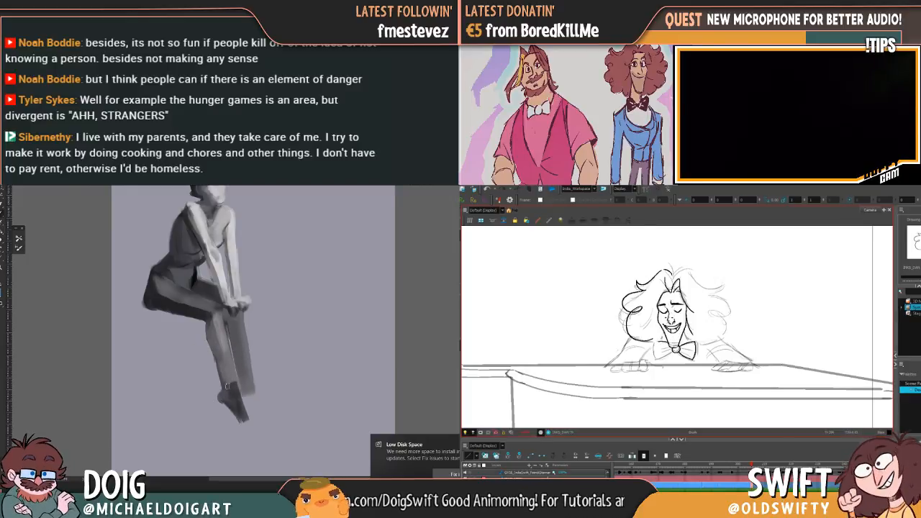
{"action": "left_click_drag", "start_coordinate": [227, 382], "coordinate": [234, 412]}
{"action": "left_click", "coordinate": [189, 313], "text": "alt"}
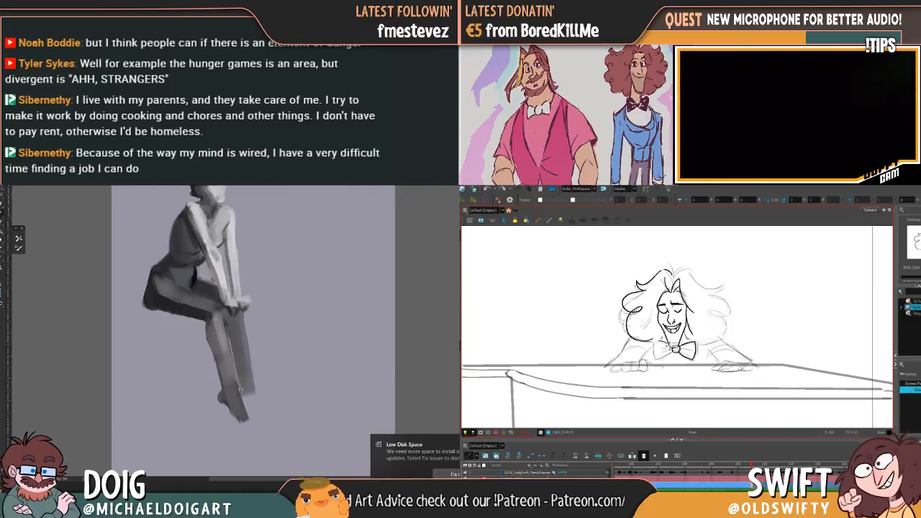
Extend the painted figure's near foot in dark grey and outline the far foot and its toes
{"action": "left_click_drag", "start_coordinate": [243, 395], "coordinate": [249, 422]}
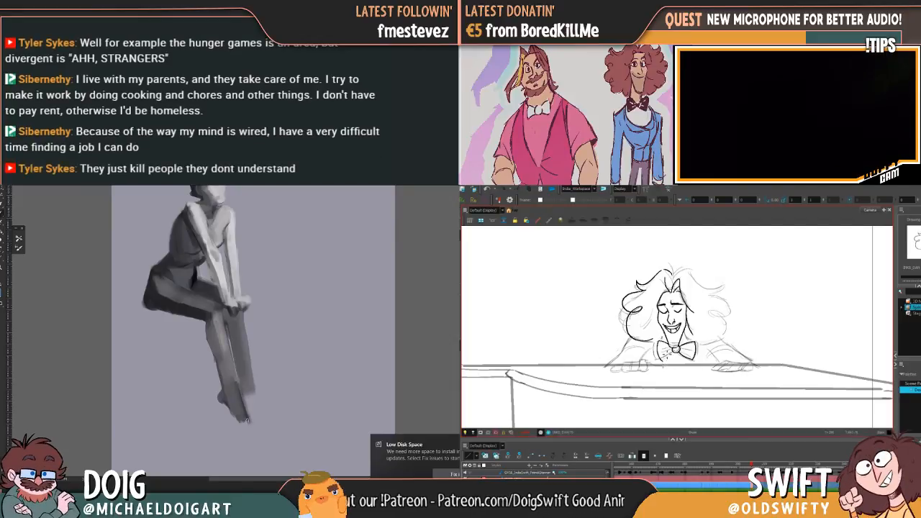
{"action": "left_click_drag", "start_coordinate": [243, 407], "coordinate": [241, 379]}
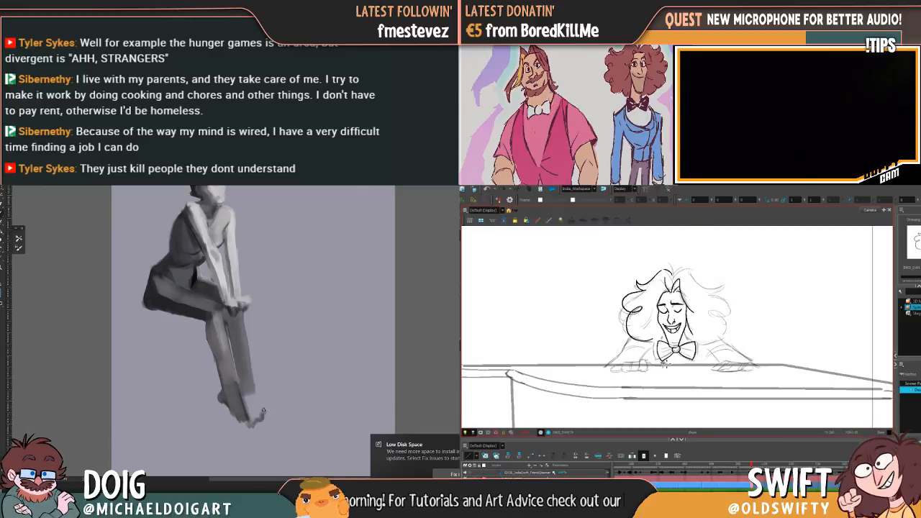
{"action": "left_click_drag", "start_coordinate": [251, 370], "coordinate": [265, 418]}
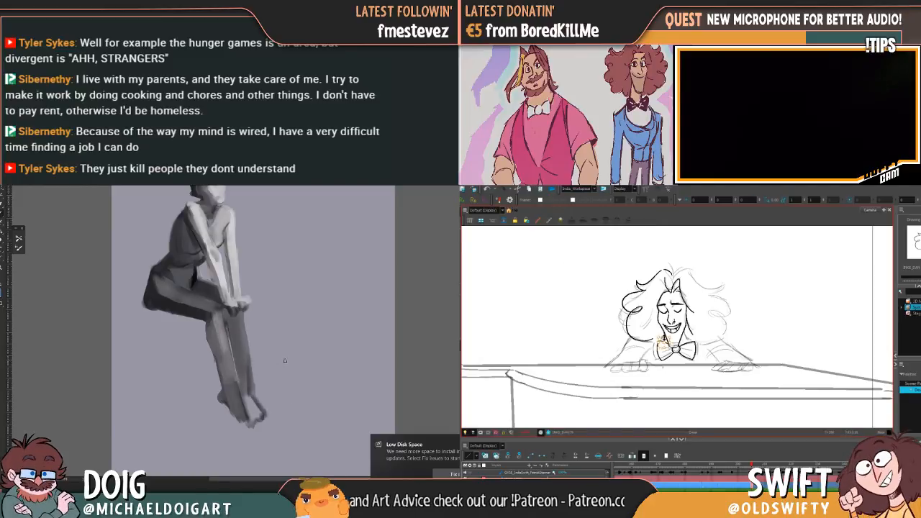
Tidy the far foot's outline between ankle and toes, and blend the near shin into the foot
{"action": "scroll", "coordinate": [269, 359], "scroll_direction": "up", "scroll_amount": 5}
{"action": "left_click_drag", "start_coordinate": [262, 351], "coordinate": [243, 231]}
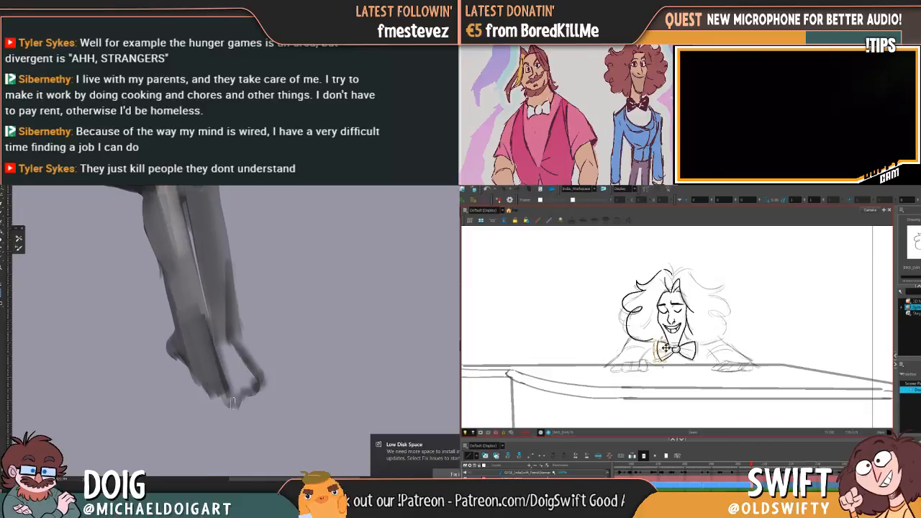
{"action": "left_click_drag", "start_coordinate": [229, 405], "coordinate": [256, 388]}
{"action": "left_click_drag", "start_coordinate": [228, 330], "coordinate": [238, 359]}
{"action": "left_click", "coordinate": [180, 252], "text": "alt"}
{"action": "mouse_move", "coordinate": [197, 351]}
{"action": "left_mouse_down"}
{"action": "mouse_move", "coordinate": [217, 383]}
{"action": "mouse_move", "coordinate": [204, 339]}
{"action": "mouse_move", "coordinate": [205, 384]}
{"action": "mouse_move", "coordinate": [197, 352]}
{"action": "mouse_move", "coordinate": [203, 315]}
{"action": "left_mouse_up"}
Flip between the upright pianist drawing and the neighbouring leaning drawing to compare the poses
{"action": "key", "text": "comma"}
{"action": "key", "text": "period"}
{"action": "key", "text": "comma"}
{"action": "key", "text": "period"}
{"action": "key", "text": "comma"}
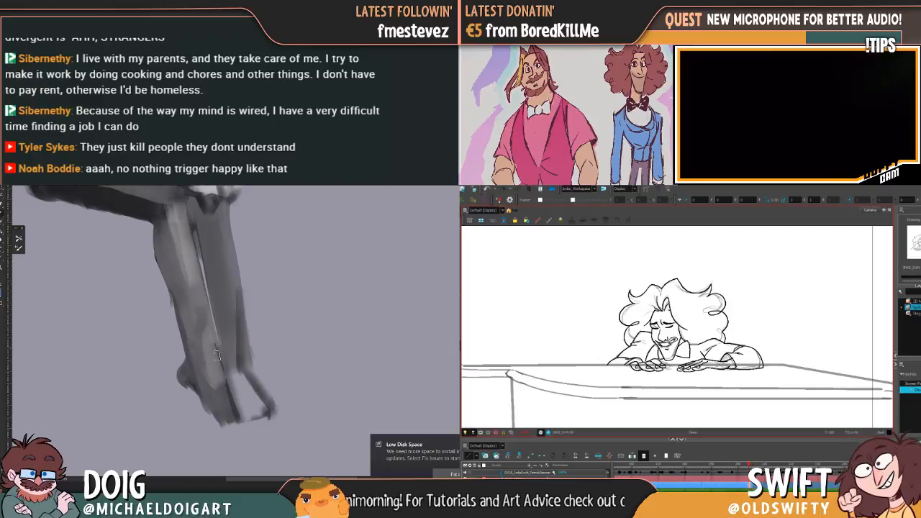
{"action": "key", "text": "period"}
{"action": "left_click", "coordinate": [669, 349]}
Widen the painted figure's near foot and block in its toes, while comparing the two pianist drawings
{"action": "left_click_drag", "start_coordinate": [198, 393], "coordinate": [215, 425]}
{"action": "left_click", "coordinate": [221, 398], "text": "alt"}
{"action": "key", "text": "comma"}
{"action": "key", "text": "period"}
{"action": "left_click_drag", "start_coordinate": [202, 387], "coordinate": [207, 413]}
{"action": "key", "text": "comma"}
{"action": "key", "text": "period"}
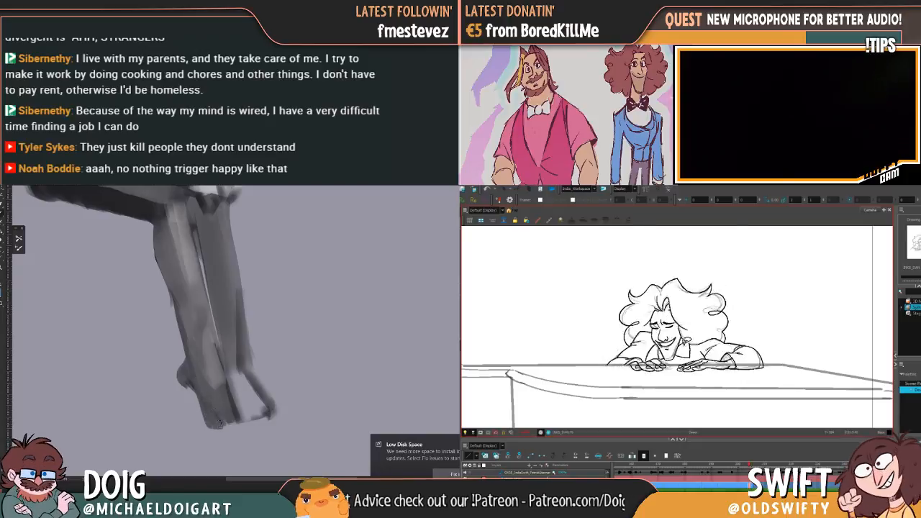
{"action": "key", "text": "comma"}
{"action": "key", "text": "period"}
{"action": "mouse_move", "coordinate": [221, 403]}
{"action": "left_mouse_down"}
{"action": "mouse_move", "coordinate": [213, 428]}
{"action": "mouse_move", "coordinate": [224, 431]}
{"action": "mouse_move", "coordinate": [215, 431]}
{"action": "mouse_move", "coordinate": [230, 429]}
{"action": "mouse_move", "coordinate": [223, 424]}
{"action": "mouse_move", "coordinate": [249, 419]}
{"action": "left_mouse_up"}
Adjust the right wing of the pianist's bow tie, checking it against the neighbouring drawing
{"action": "left_click", "coordinate": [691, 349]}
{"action": "key", "text": "comma"}
{"action": "key", "text": "period"}
{"action": "left_click", "coordinate": [696, 344]}
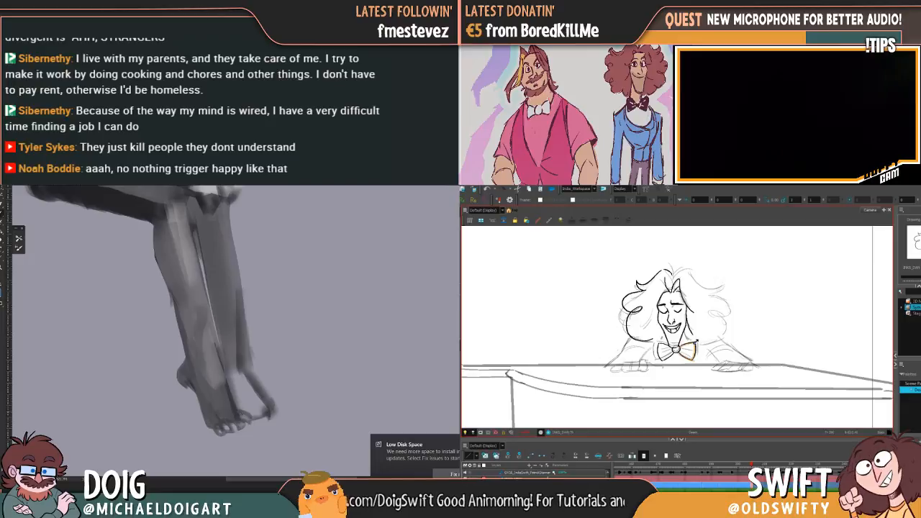
{"action": "key", "text": "comma"}
{"action": "key", "text": "period"}
Rework the far ankle and smooth the far calf's edge, while inking the pianist's right-side curls and left-side fingers
{"action": "left_click_drag", "start_coordinate": [235, 370], "coordinate": [239, 403]}
{"action": "left_click_drag", "start_coordinate": [224, 353], "coordinate": [254, 388]}
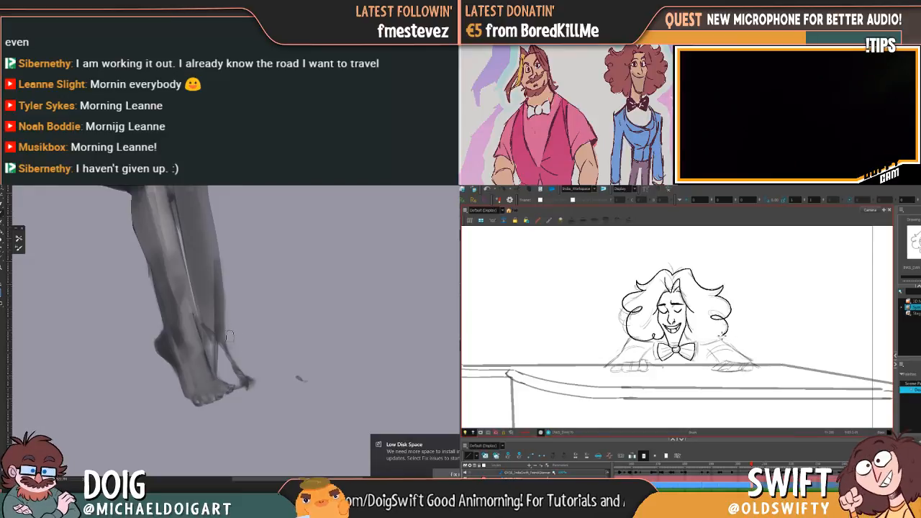
{"action": "left_click_drag", "start_coordinate": [229, 362], "coordinate": [226, 344]}
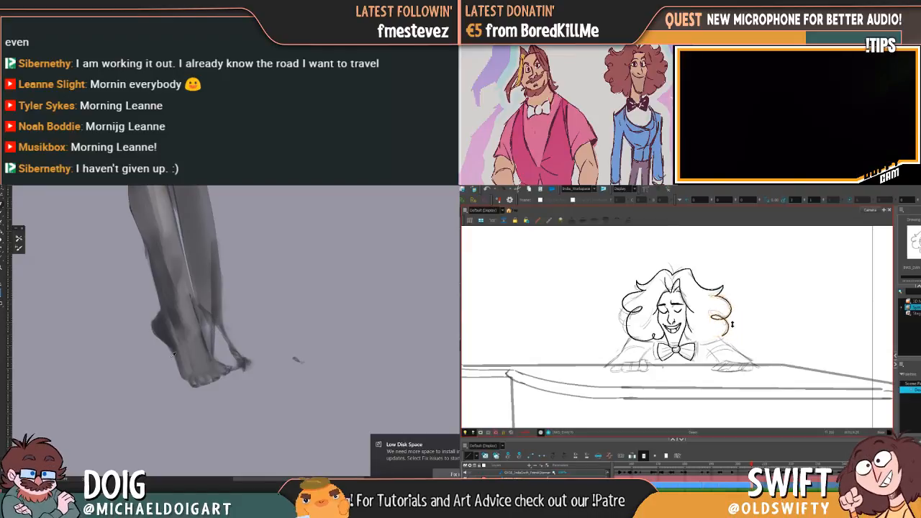
{"action": "left_click", "coordinate": [183, 369], "text": "alt"}
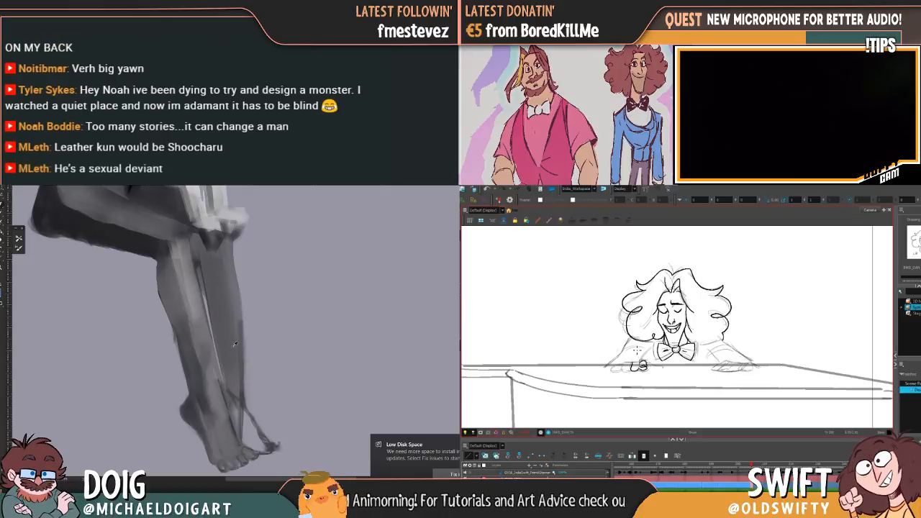
{"action": "mouse_move", "coordinate": [241, 323]}
{"action": "left_mouse_down"}
{"action": "mouse_move", "coordinate": [243, 369]}
{"action": "mouse_move", "coordinate": [240, 309]}
{"action": "mouse_move", "coordinate": [242, 397]}
{"action": "left_mouse_up"}
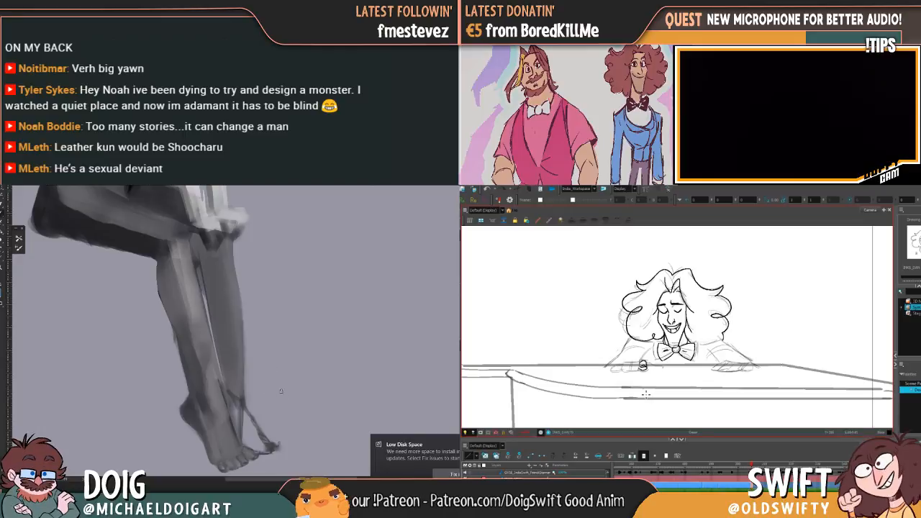
{"action": "mouse_move", "coordinate": [287, 417]}
{"action": "left_mouse_down"}
{"action": "mouse_move", "coordinate": [272, 362]}
{"action": "mouse_move", "coordinate": [278, 331]}
{"action": "left_mouse_up"}
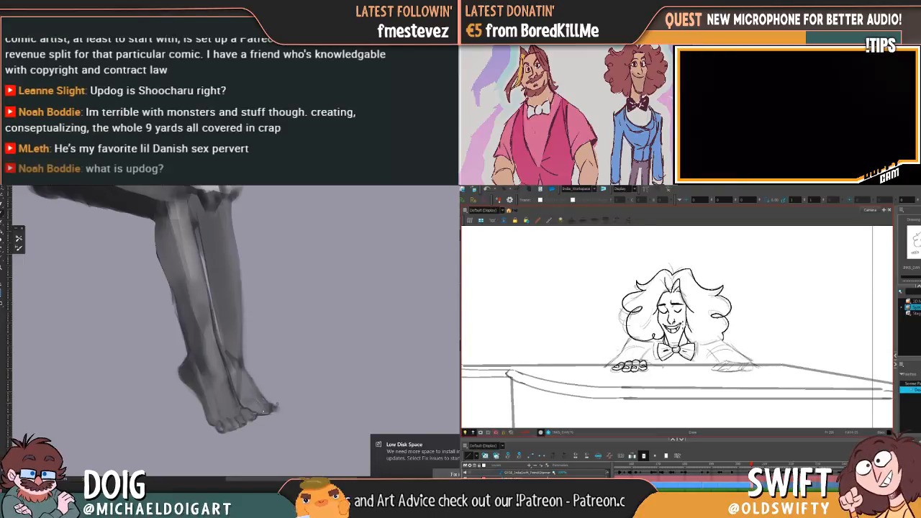
Flip between the upright pianist drawing and the inked leaning drawing to compare arms and hands
{"action": "key", "text": "comma"}
{"action": "key", "text": "period"}
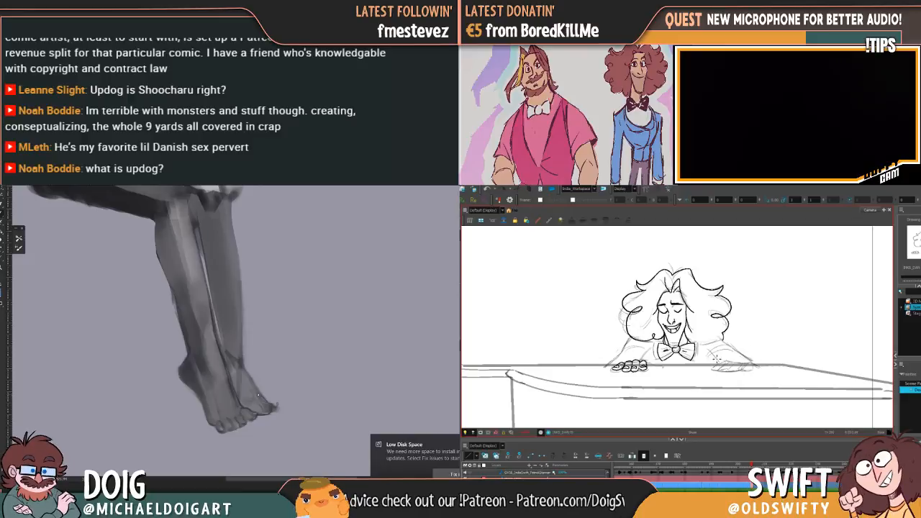
{"action": "key", "text": "comma"}
{"action": "key", "text": "period"}
{"action": "key", "text": "comma"}
{"action": "key", "text": "period"}
{"action": "key", "text": "comma"}
{"action": "key", "text": "period"}
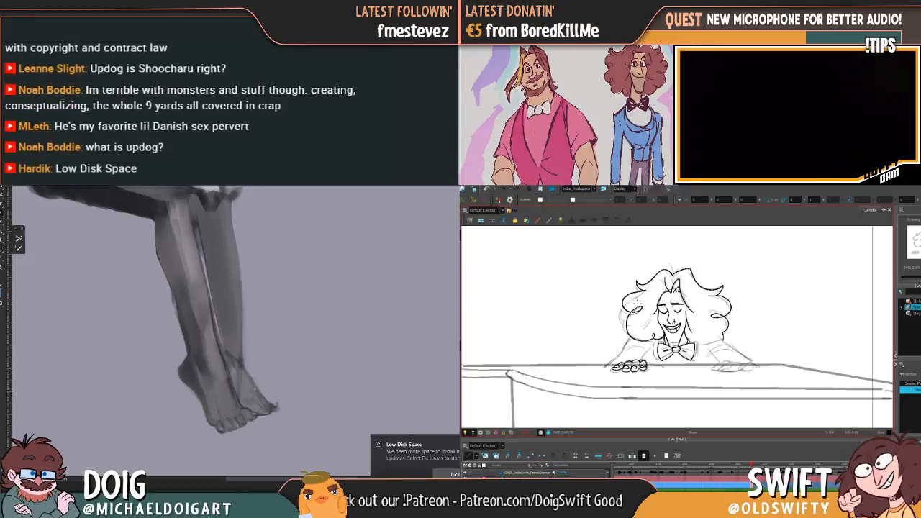
{"action": "key", "text": "comma"}
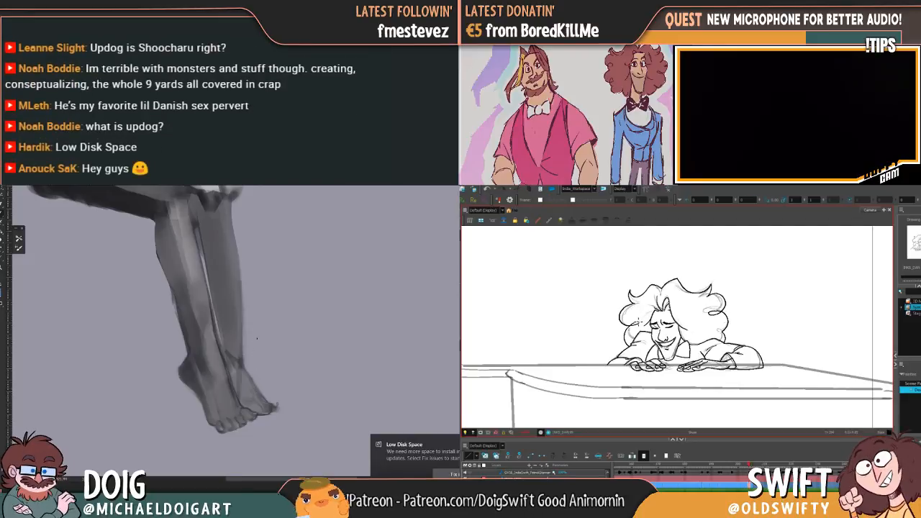
{"action": "key", "text": "period"}
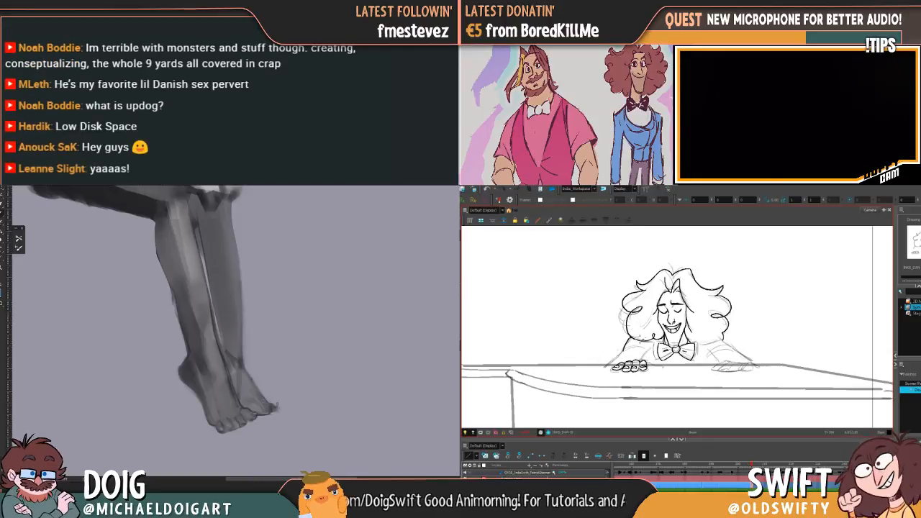
Ink the pianist's left-side shoulder and upper sleeve, checking them against the inked leaning drawing
{"action": "key", "text": "comma"}
{"action": "key", "text": "period"}
{"action": "key", "text": "comma"}
{"action": "key", "text": "period"}
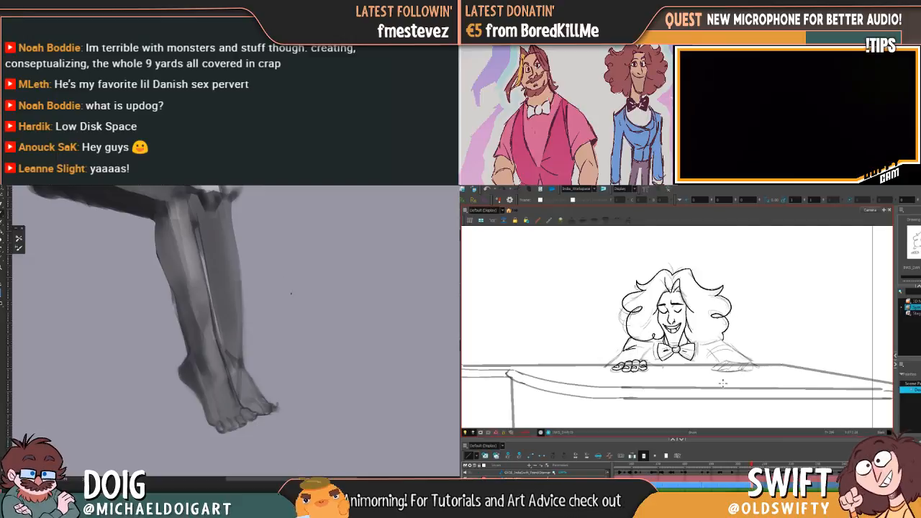
{"action": "key", "text": "comma"}
{"action": "key", "text": "period"}
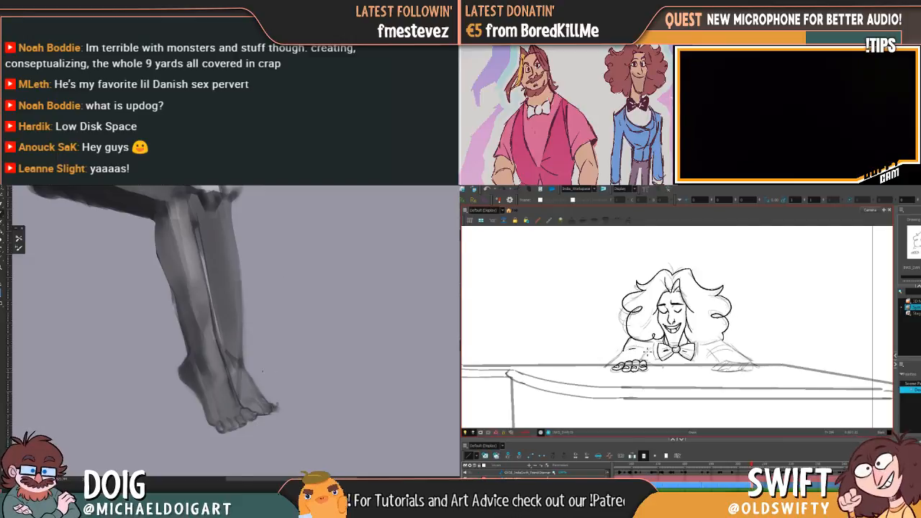
{"action": "key", "text": "comma"}
{"action": "key", "text": "period"}
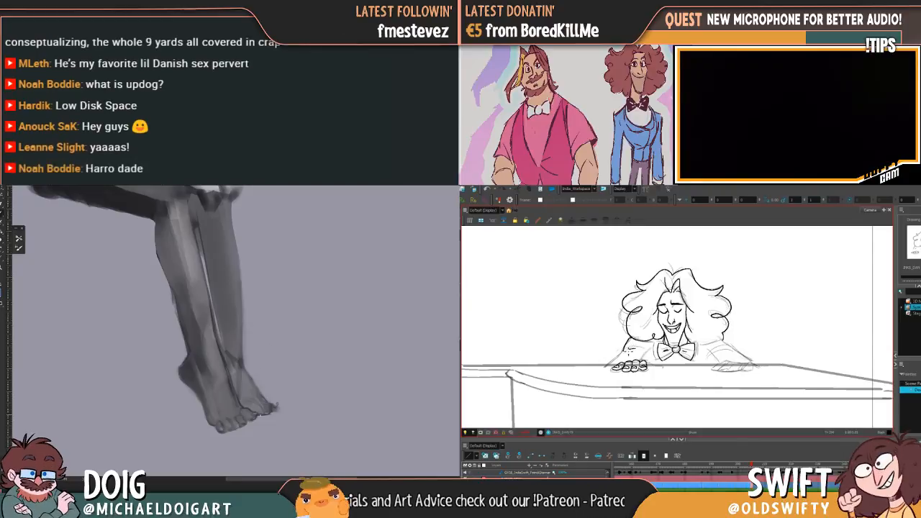
{"action": "key", "text": "comma"}
{"action": "key", "text": "period"}
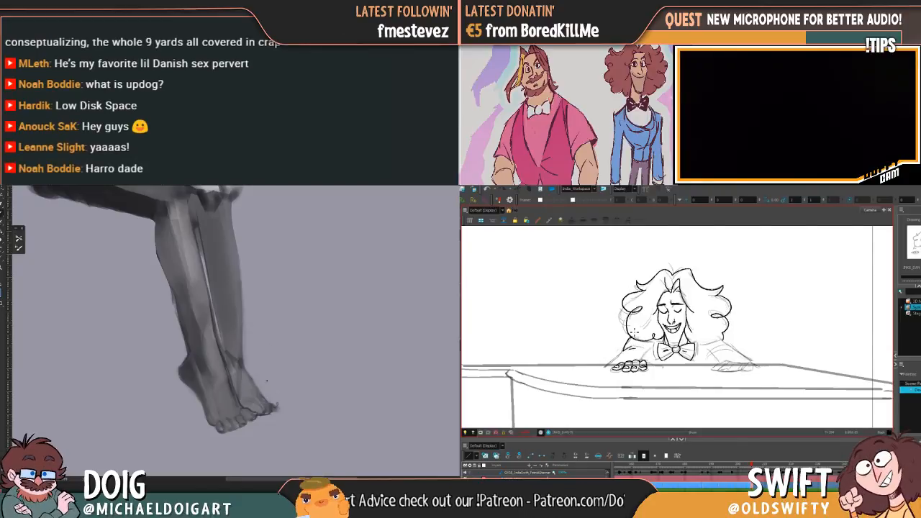
{"action": "key", "text": "comma"}
{"action": "key", "text": "period"}
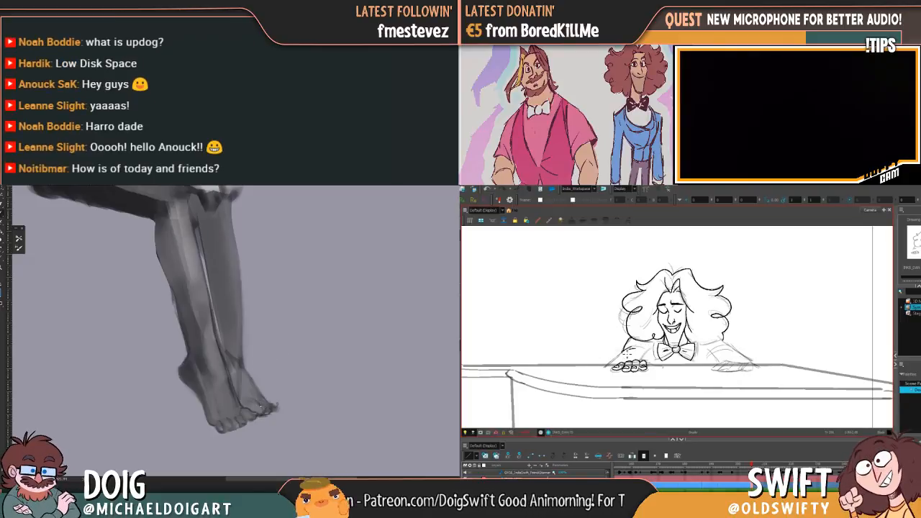
Ink the outer edge of the pianist's left-side sleeve down to the piano top, comparing both poses
{"action": "key", "text": "f"}
{"action": "key", "text": "g"}
{"action": "key", "text": "f"}
{"action": "key", "text": "g"}
{"action": "key", "text": "f"}
{"action": "key", "text": "g"}
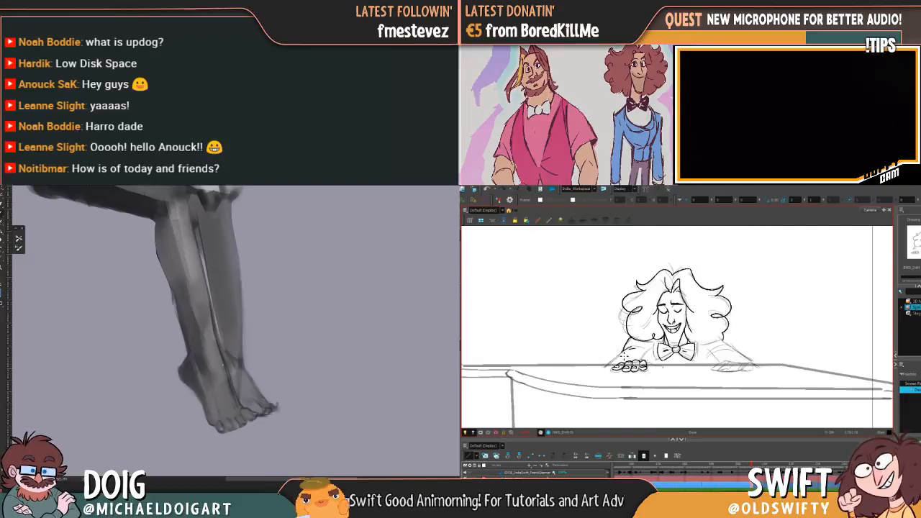
{"action": "left_click_drag", "start_coordinate": [620, 357], "coordinate": [608, 367]}
{"action": "key", "text": "f"}
{"action": "key", "text": "g"}
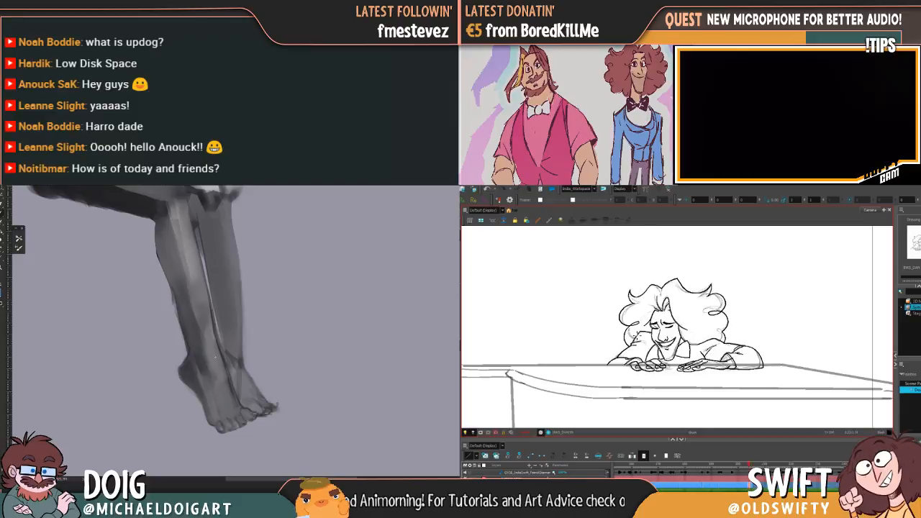
{"action": "key", "text": "f"}
{"action": "key", "text": "g"}
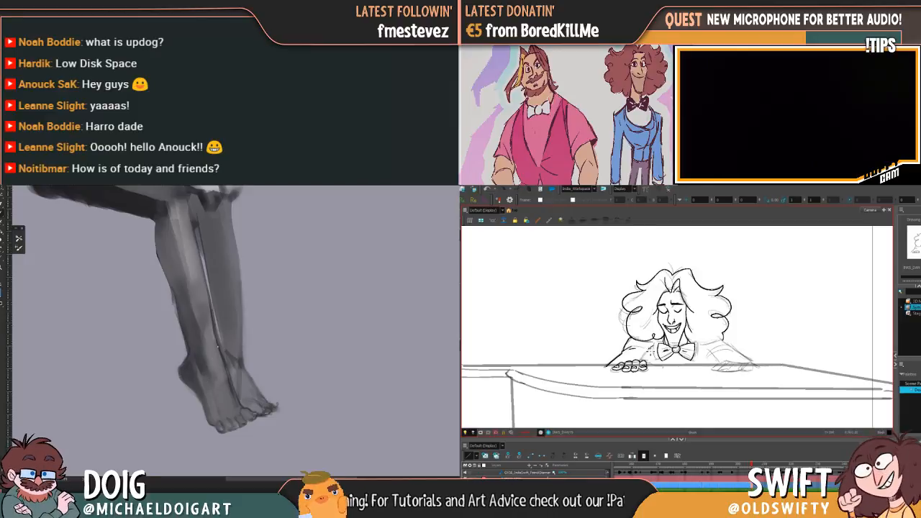
Finish the pianist's left-side sleeve and ink the lower edge of the right-side curls, flipping between drawings
{"action": "key", "text": "f"}
{"action": "key", "text": "g"}
{"action": "key", "text": "f"}
{"action": "key", "text": "g"}
{"action": "left_click_drag", "start_coordinate": [669, 329], "coordinate": [677, 331]}
{"action": "key", "text": "f"}
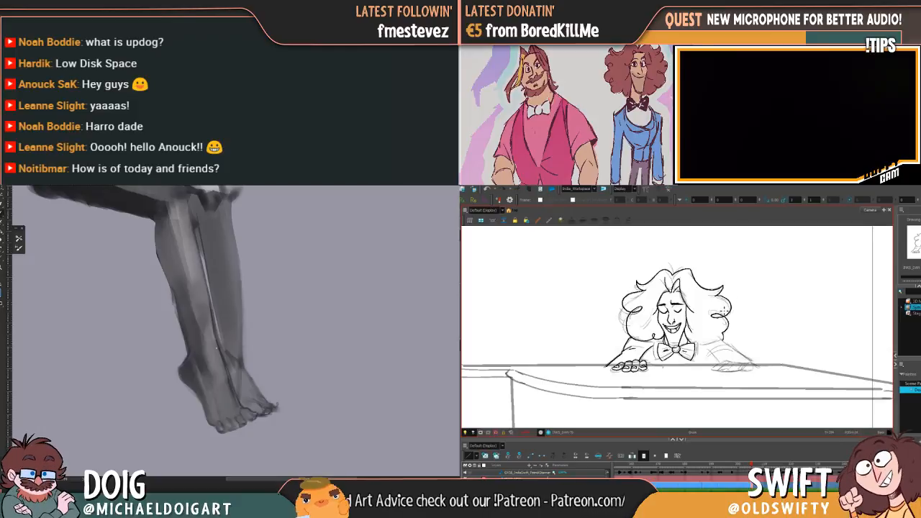
{"action": "key", "text": "g"}
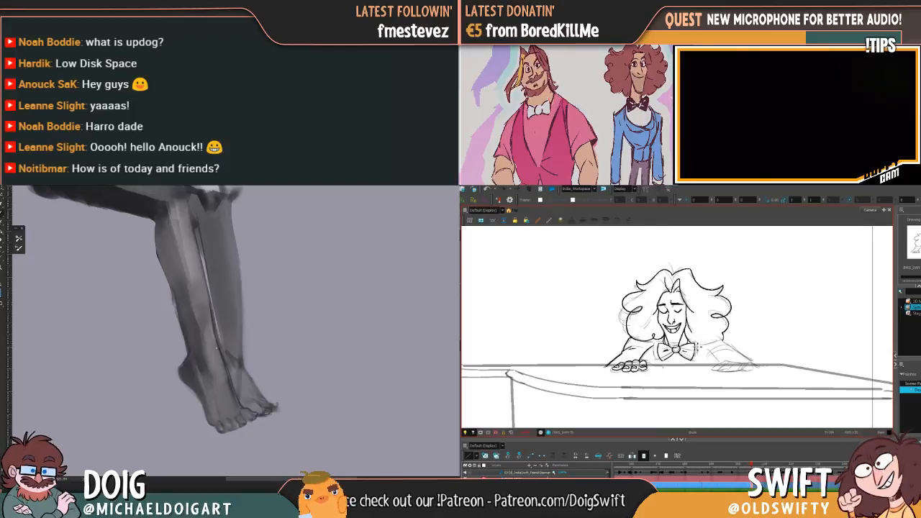
{"action": "key", "text": "f"}
{"action": "key", "text": "g"}
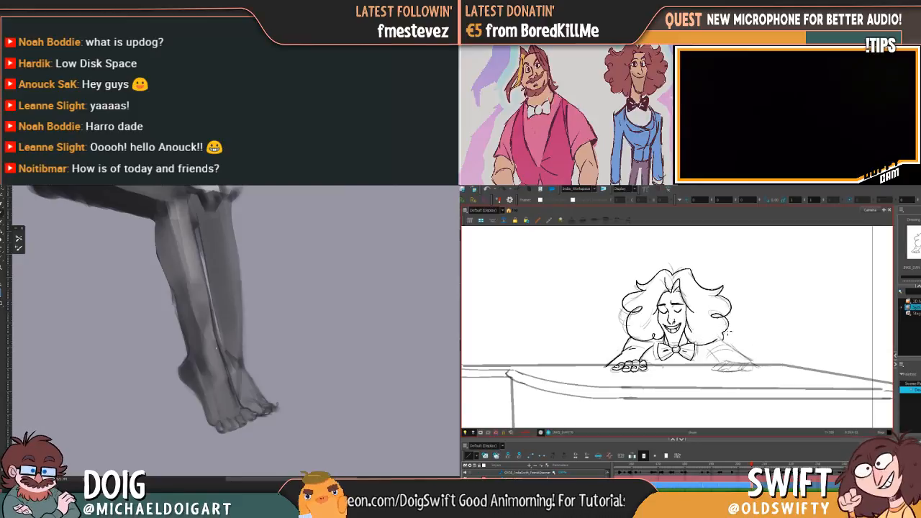
Ink the pianist's right-side shoulder and upper sleeve, checking them against the leaning drawing
{"action": "left_click_drag", "start_coordinate": [744, 344], "coordinate": [690, 352]}
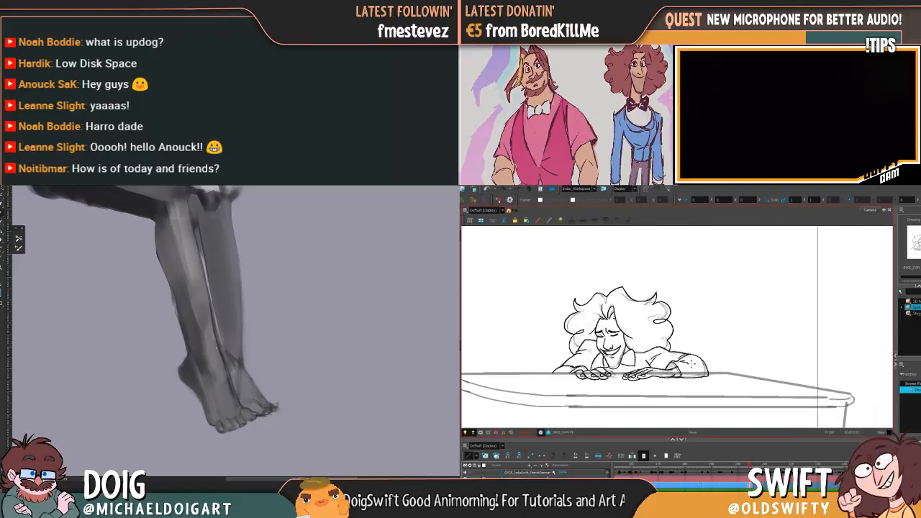
{"action": "key", "text": "f"}
{"action": "key", "text": "g"}
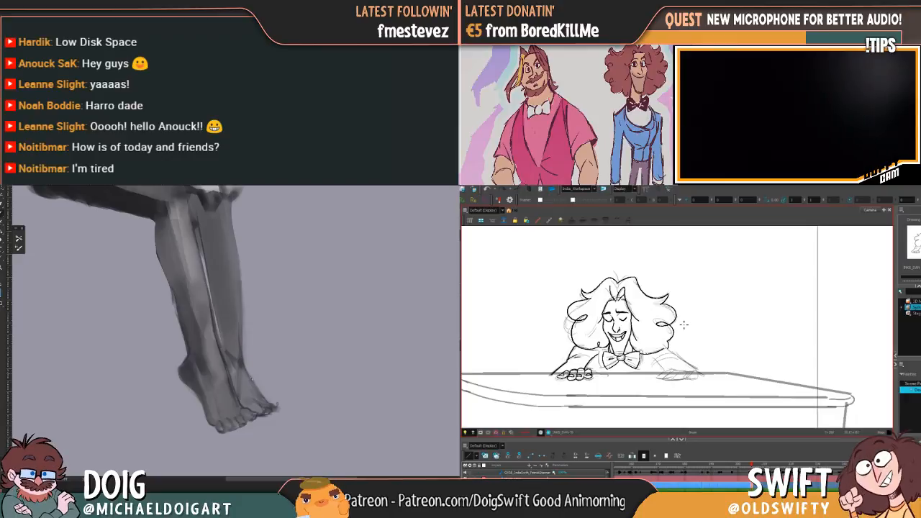
{"action": "key", "text": "f"}
{"action": "key", "text": "g"}
{"action": "key", "text": "f"}
{"action": "key", "text": "g"}
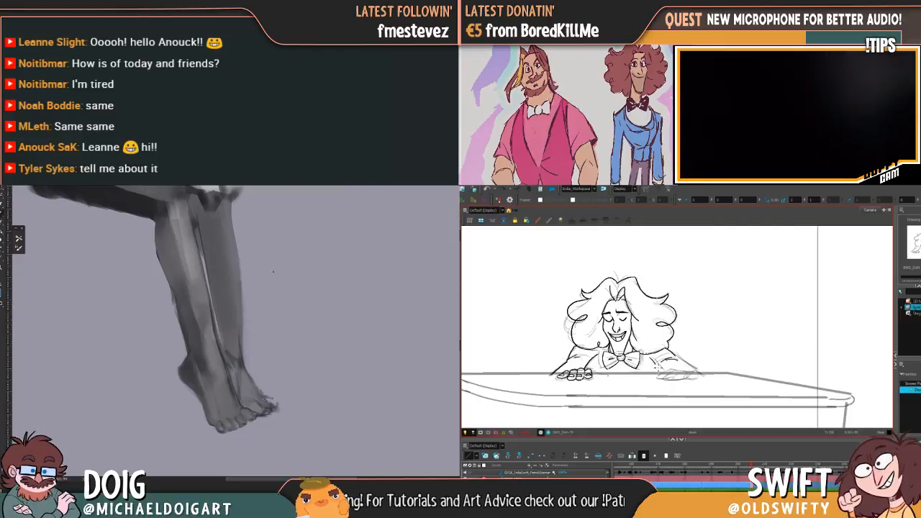
Refine the painted figure's toes, far ankle and near foot edge, while inking the pianist's right-side forearm
{"action": "left_click_drag", "start_coordinate": [250, 365], "coordinate": [264, 292]}
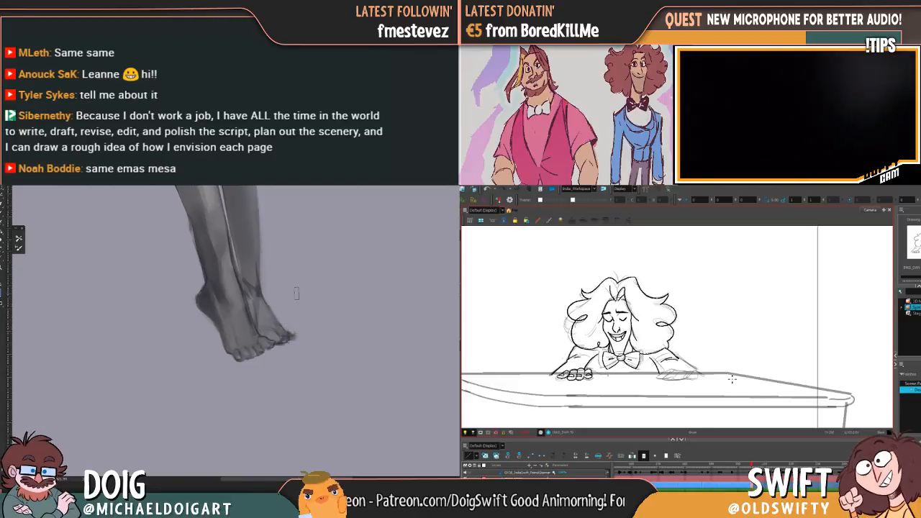
{"action": "left_click_drag", "start_coordinate": [293, 320], "coordinate": [281, 311]}
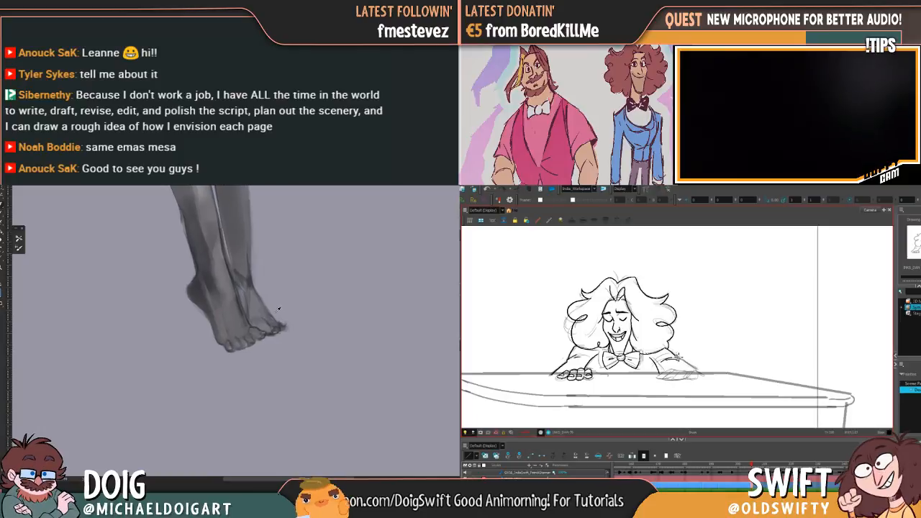
{"action": "left_click_drag", "start_coordinate": [214, 309], "coordinate": [222, 337]}
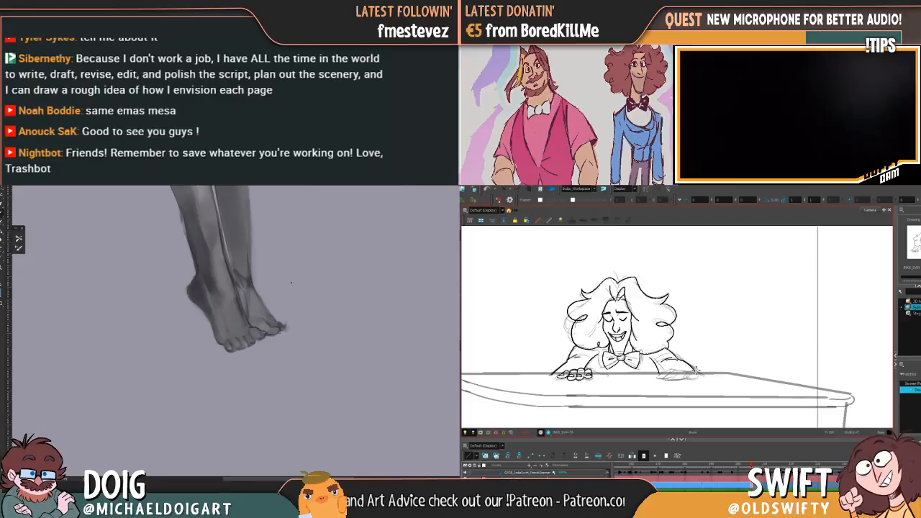
{"action": "mouse_move", "coordinate": [274, 309]}
{"action": "left_mouse_down"}
{"action": "mouse_move", "coordinate": [282, 315]}
{"action": "mouse_move", "coordinate": [274, 327]}
{"action": "left_mouse_up"}
{"action": "key", "text": "."}
{"action": "left_click_drag", "start_coordinate": [266, 271], "coordinate": [268, 336]}
{"action": "left_click_drag", "start_coordinate": [254, 298], "coordinate": [271, 341]}
{"action": "mouse_move", "coordinate": [238, 277]}
{"action": "left_mouse_down"}
{"action": "mouse_move", "coordinate": [267, 321]}
{"action": "mouse_move", "coordinate": [275, 316]}
{"action": "left_mouse_up"}
Smooth the underside of the painted figure's thigh, while inking the pianist's right-side hand
{"action": "left_click_drag", "start_coordinate": [235, 338], "coordinate": [143, 318]}
{"action": "key", "text": "."}
{"action": "key", "text": "."}
{"action": "left_click", "coordinate": [212, 315], "text": "alt"}
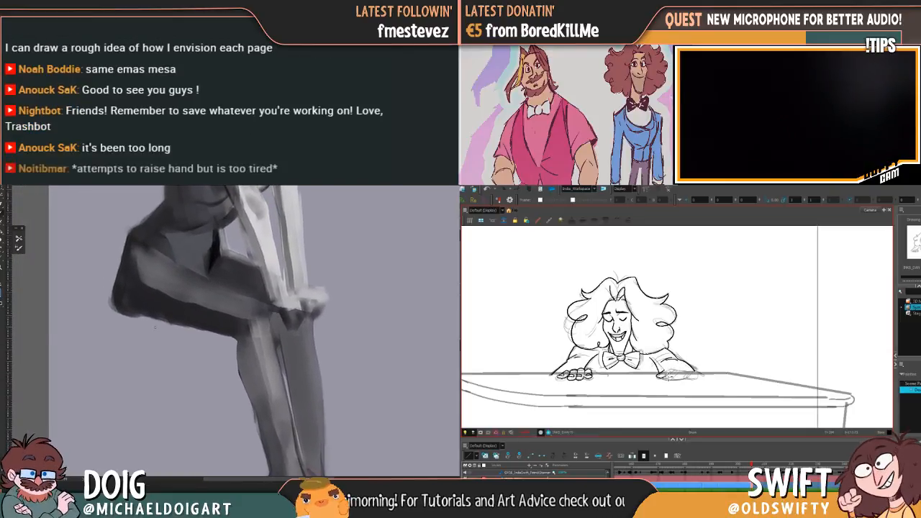
{"action": "left_click_drag", "start_coordinate": [138, 322], "coordinate": [211, 331]}
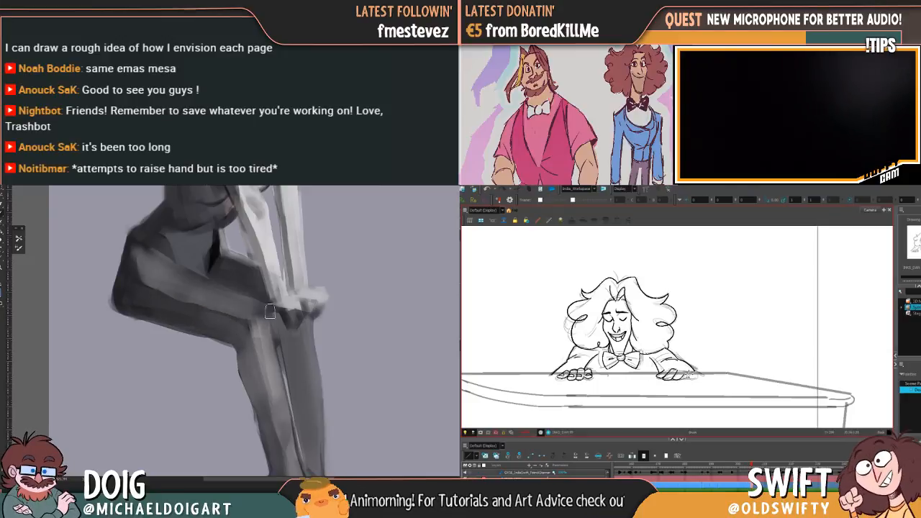
Shade the seated figure's abdomen, waist and hip in darker greys, softening the shadow shapes between torso and thigh
{"action": "key", "text": "ctrl+minus"}
{"action": "key", "text": "ctrl+minus"}
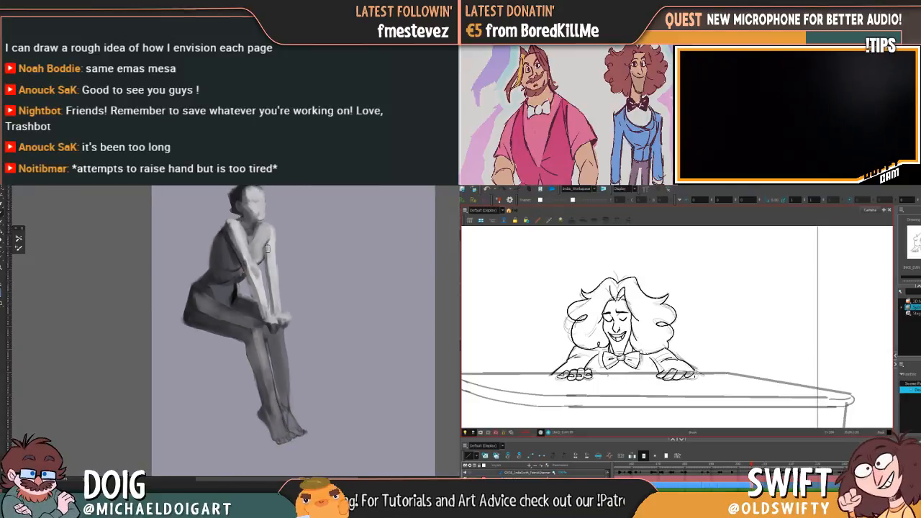
{"action": "key", "text": "ctrl+plus"}
{"action": "key", "text": "ctrl+plus"}
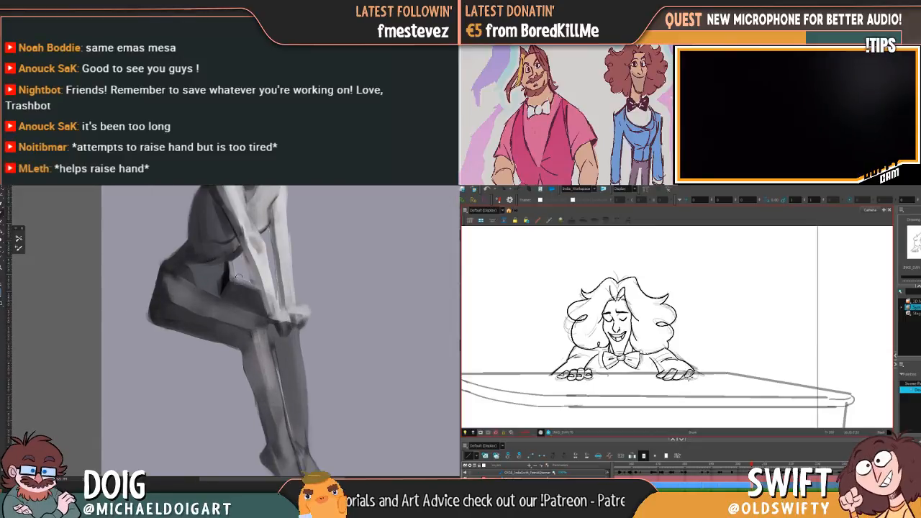
{"action": "left_click_drag", "start_coordinate": [237, 307], "coordinate": [237, 317]}
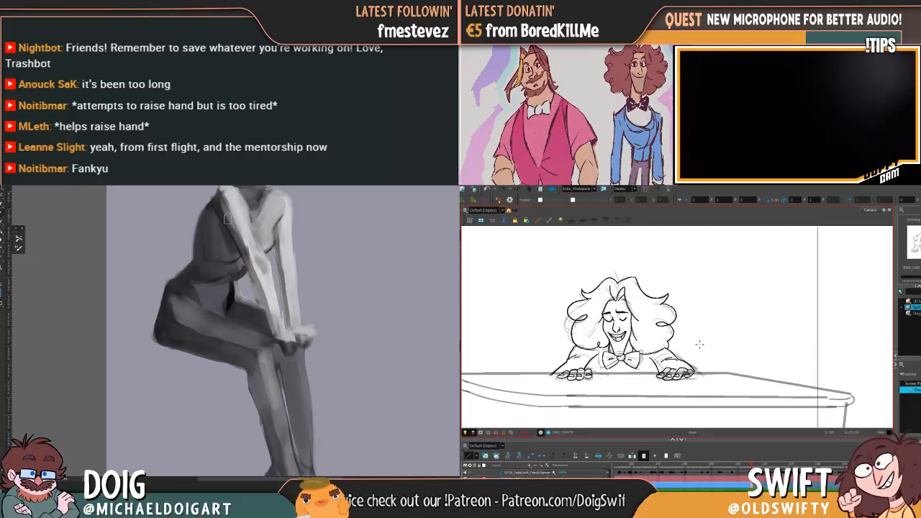
{"action": "left_click_drag", "start_coordinate": [220, 277], "coordinate": [224, 282]}
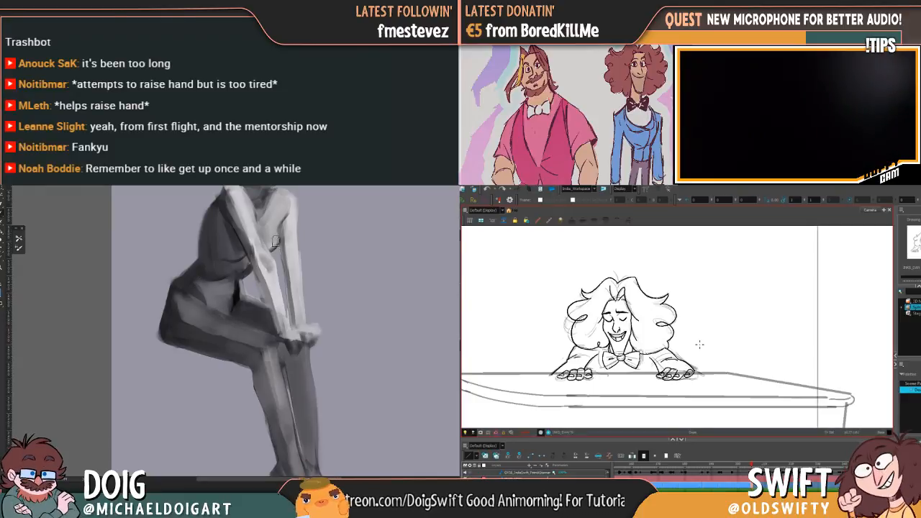
{"action": "mouse_move", "coordinate": [234, 297]}
{"action": "left_mouse_down"}
{"action": "mouse_move", "coordinate": [240, 291]}
{"action": "mouse_move", "coordinate": [230, 315]}
{"action": "left_mouse_up"}
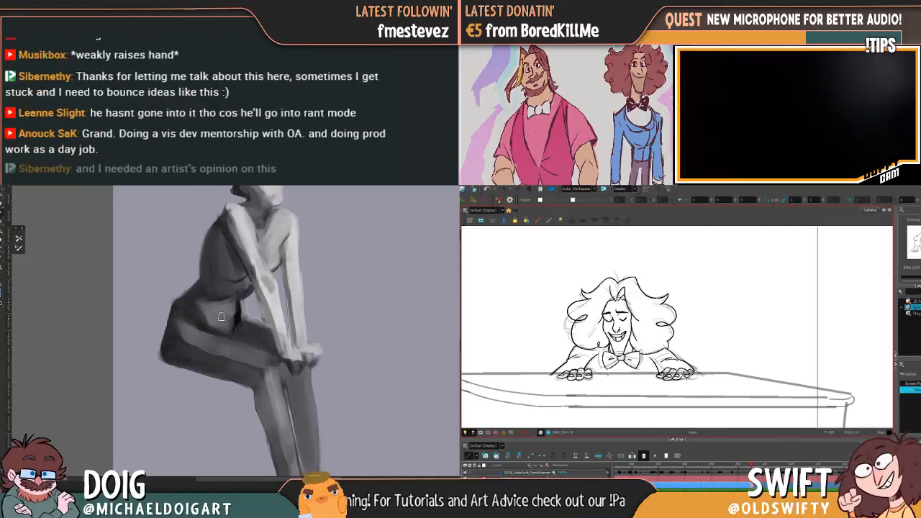
{"action": "mouse_move", "coordinate": [234, 282]}
{"action": "left_mouse_down"}
{"action": "mouse_move", "coordinate": [235, 293]}
{"action": "mouse_move", "coordinate": [237, 274]}
{"action": "left_mouse_up"}
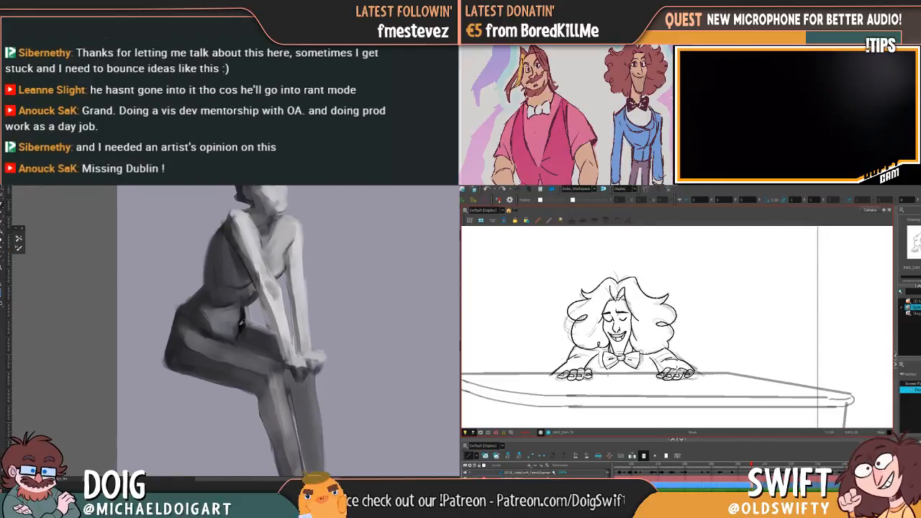
{"action": "left_click", "coordinate": [203, 323], "text": "alt"}
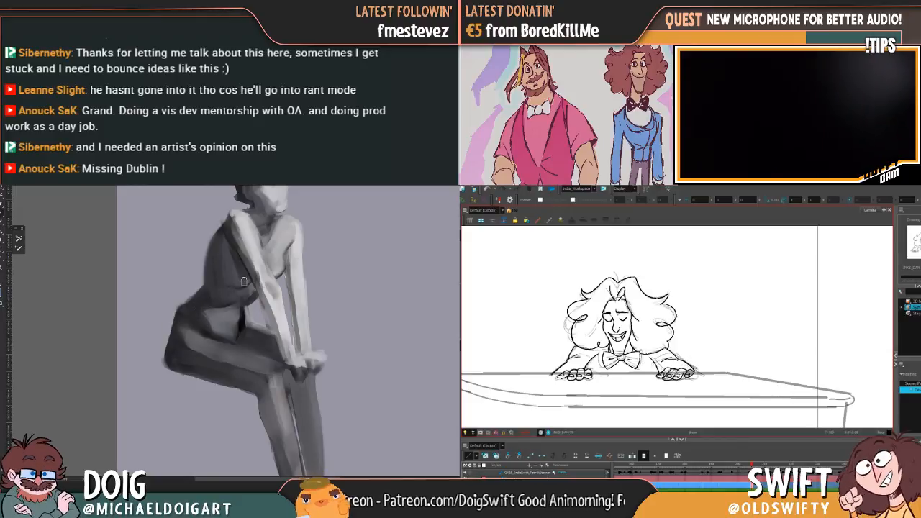
{"action": "left_click_drag", "start_coordinate": [228, 293], "coordinate": [229, 302]}
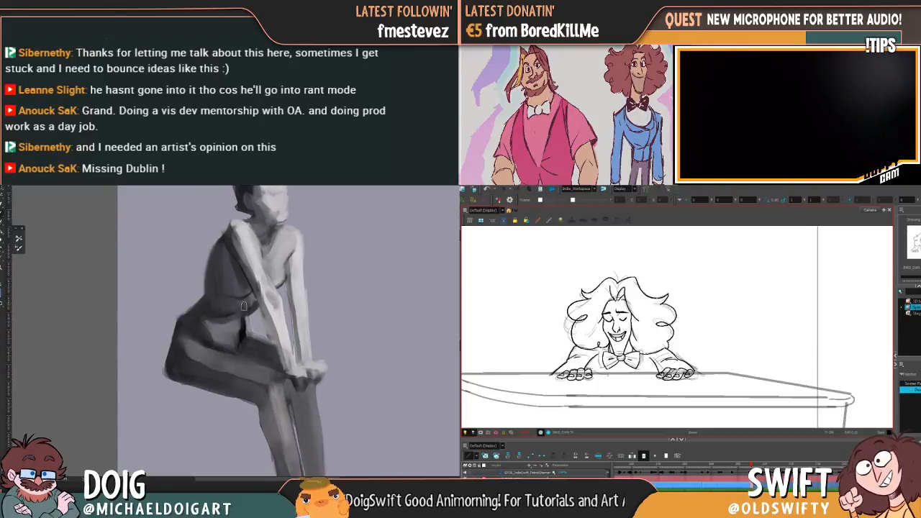
{"action": "mouse_move", "coordinate": [220, 307]}
{"action": "left_mouse_down"}
{"action": "mouse_move", "coordinate": [224, 316]}
{"action": "mouse_move", "coordinate": [224, 299]}
{"action": "mouse_move", "coordinate": [216, 317]}
{"action": "mouse_move", "coordinate": [193, 321]}
{"action": "mouse_move", "coordinate": [208, 323]}
{"action": "mouse_move", "coordinate": [202, 309]}
{"action": "left_mouse_up"}
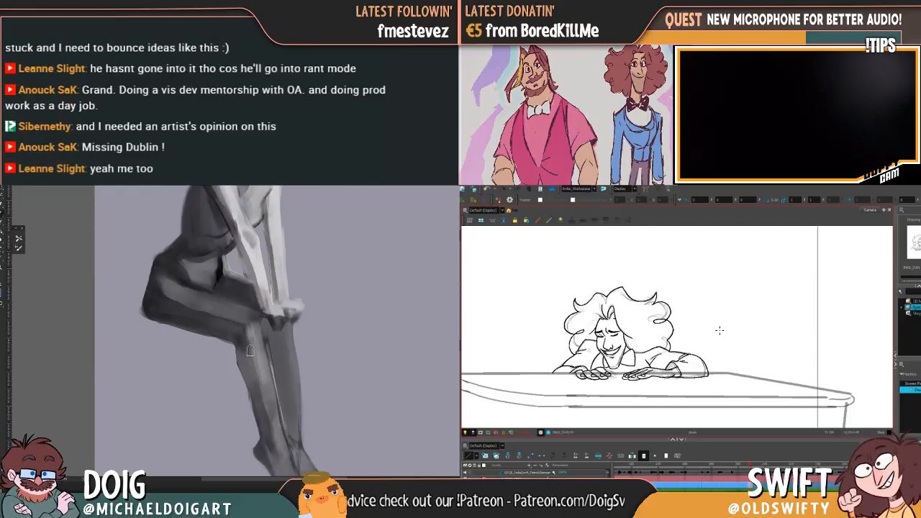
Refine the painted lower legs and the gap between the calves, while checking the pianist's right-side hand against the neighbouring drawing
{"action": "scroll", "coordinate": [270, 309], "scroll_direction": "down", "scroll_amount": 3}
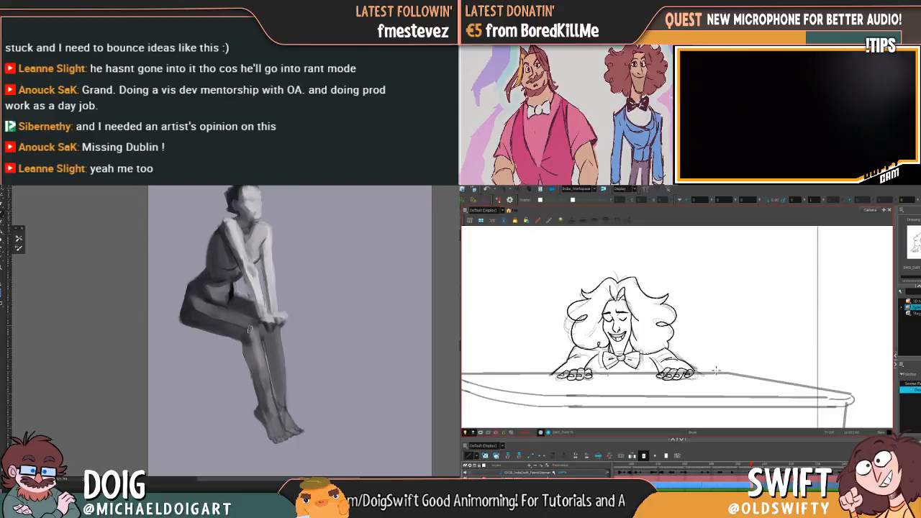
{"action": "scroll", "coordinate": [264, 329], "scroll_direction": "up", "scroll_amount": 2}
{"action": "scroll", "coordinate": [264, 329], "scroll_direction": "up", "scroll_amount": 1}
{"action": "left_click_drag", "start_coordinate": [263, 366], "coordinate": [257, 306]}
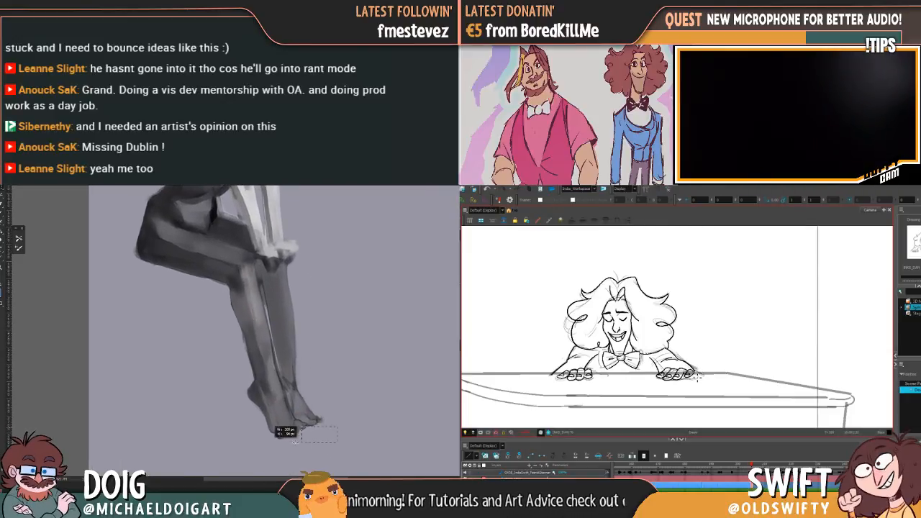
{"action": "key", "text": "f"}
{"action": "key", "text": "g"}
{"action": "key", "text": "f"}
{"action": "key", "text": "g"}
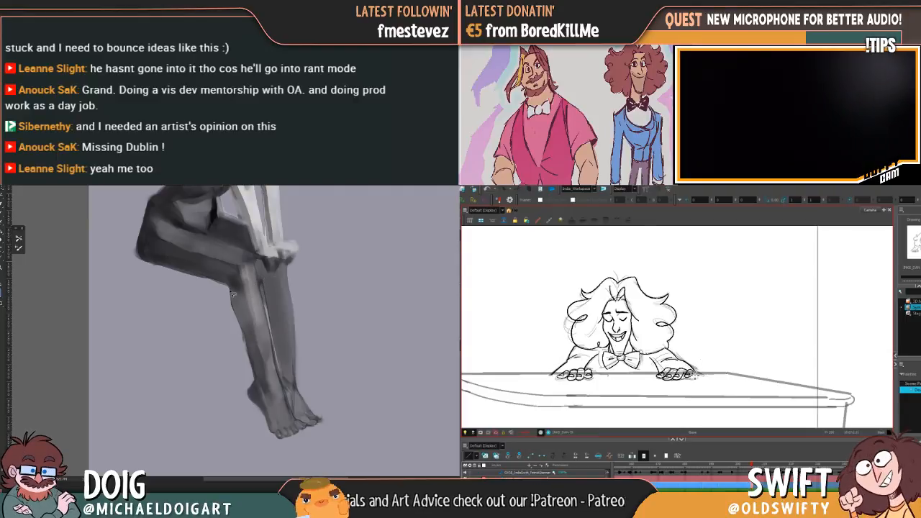
{"action": "key", "text": "f"}
{"action": "key", "text": "g"}
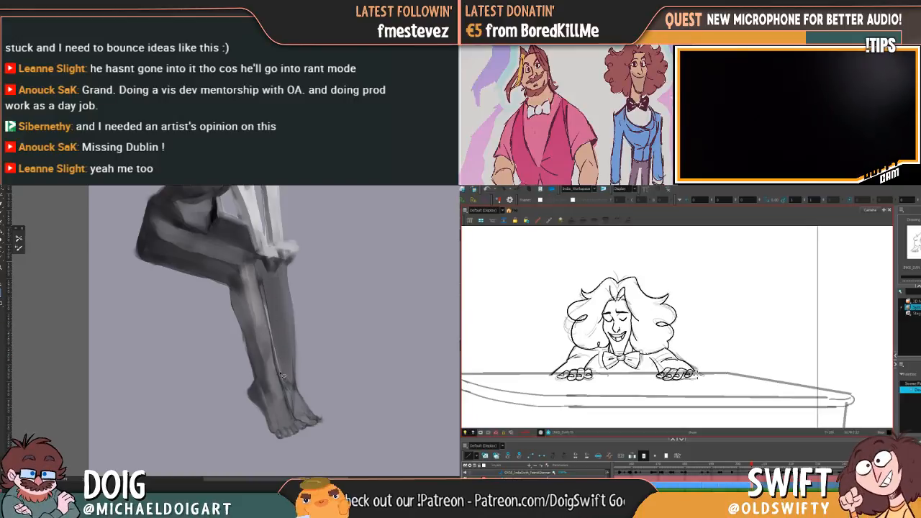
{"action": "key", "text": "f"}
{"action": "key", "text": "g"}
{"action": "key", "text": "f"}
{"action": "key", "text": "g"}
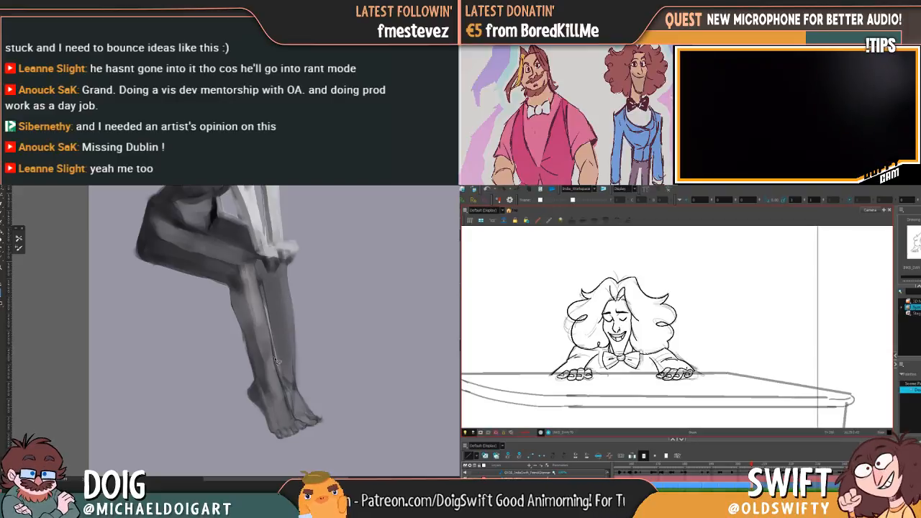
Model the painted figure's near knee and shin with a smooth lighter plane, tidying the back of the knee
{"action": "left_click_drag", "start_coordinate": [250, 324], "coordinate": [255, 331]}
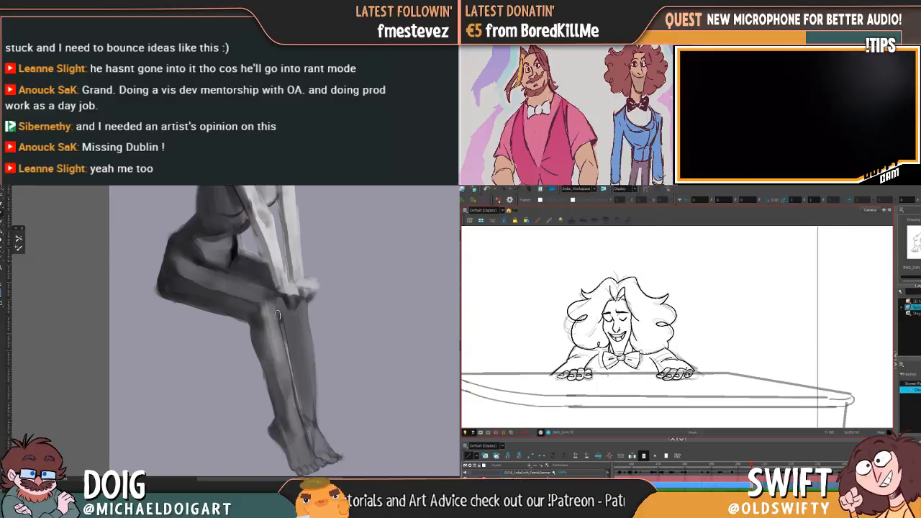
{"action": "left_click_drag", "start_coordinate": [246, 324], "coordinate": [251, 331]}
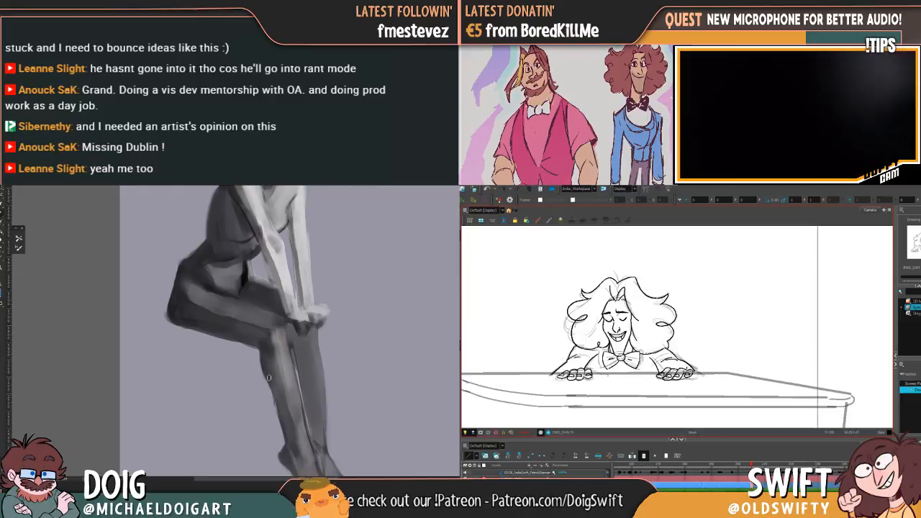
{"action": "key", "text": "ctrl+minus"}
{"action": "key", "text": "ctrl+minus"}
{"action": "key", "text": "ctrl+plus"}
{"action": "key", "text": "ctrl+plus"}
{"action": "mouse_move", "coordinate": [284, 354]}
{"action": "left_mouse_down"}
{"action": "mouse_move", "coordinate": [276, 327]}
{"action": "mouse_move", "coordinate": [229, 308]}
{"action": "left_mouse_up"}
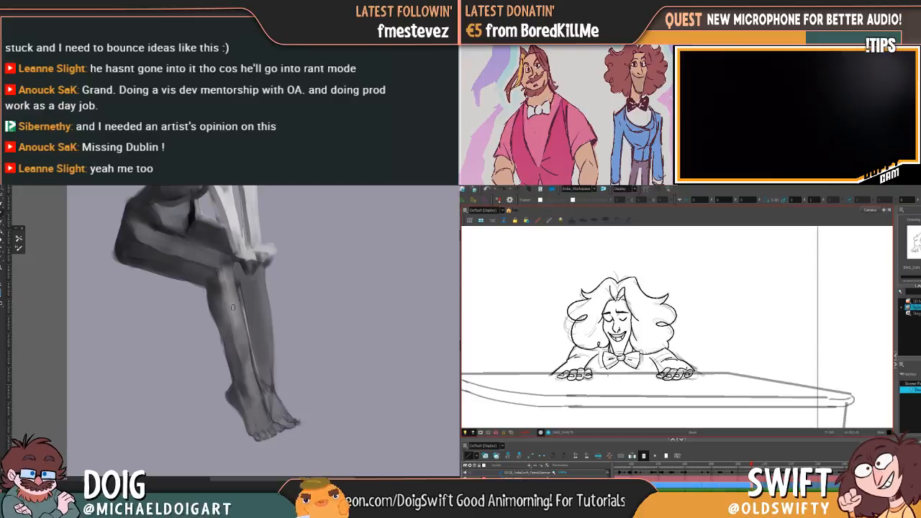
{"action": "left_click", "coordinate": [236, 324], "text": "alt"}
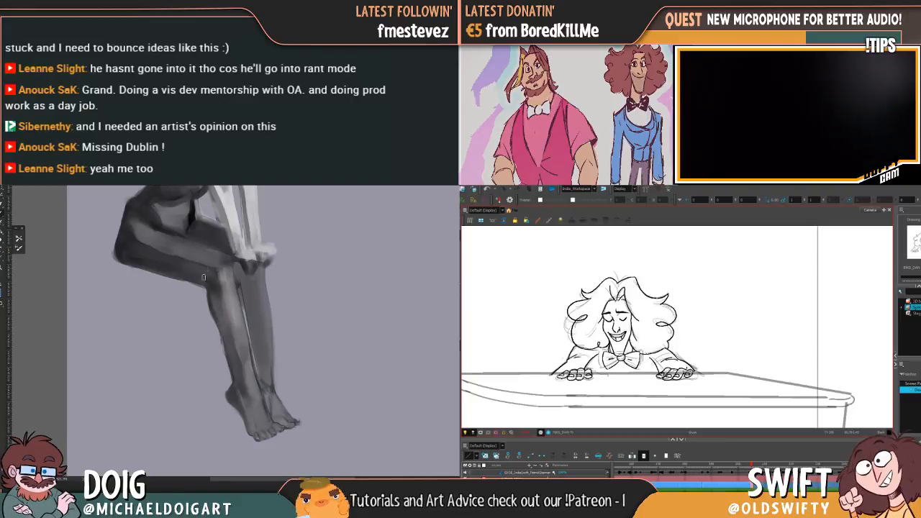
{"action": "left_click", "coordinate": [215, 306], "text": "alt"}
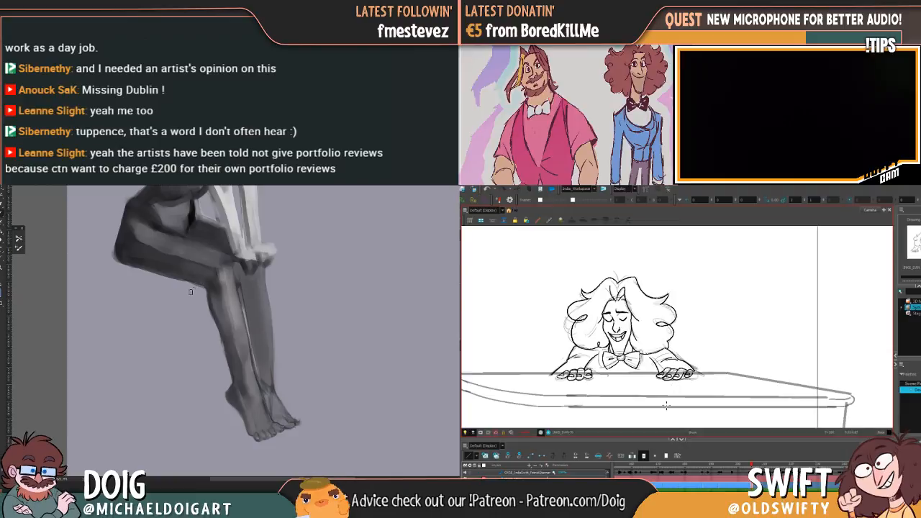
Clean up the back edge of the painted figure's near calf down to the heel
{"action": "scroll", "coordinate": [251, 310], "scroll_direction": "up", "scroll_amount": 3}
{"action": "scroll", "coordinate": [251, 310], "scroll_direction": "down", "scroll_amount": 3}
{"action": "scroll", "coordinate": [251, 309], "scroll_direction": "up", "scroll_amount": 3}
{"action": "left_click_drag", "start_coordinate": [220, 353], "coordinate": [215, 327]}
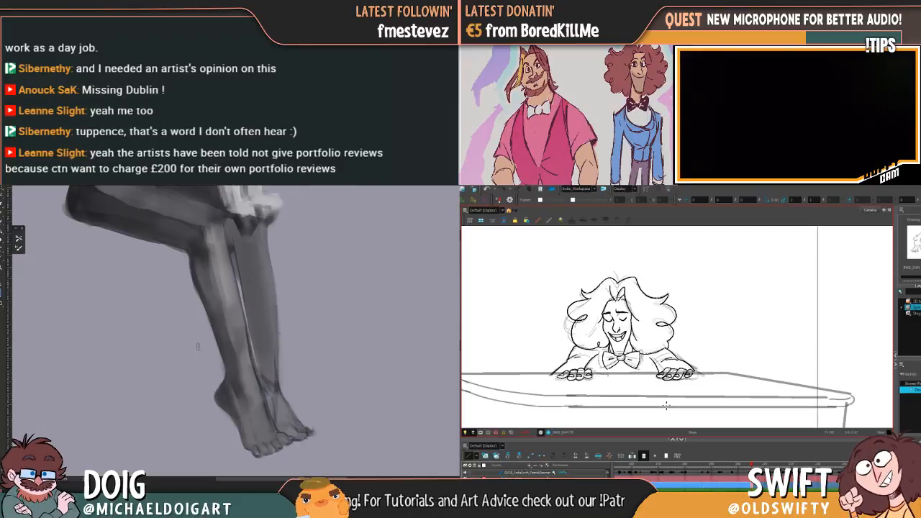
{"action": "left_click_drag", "start_coordinate": [680, 351], "coordinate": [723, 346]}
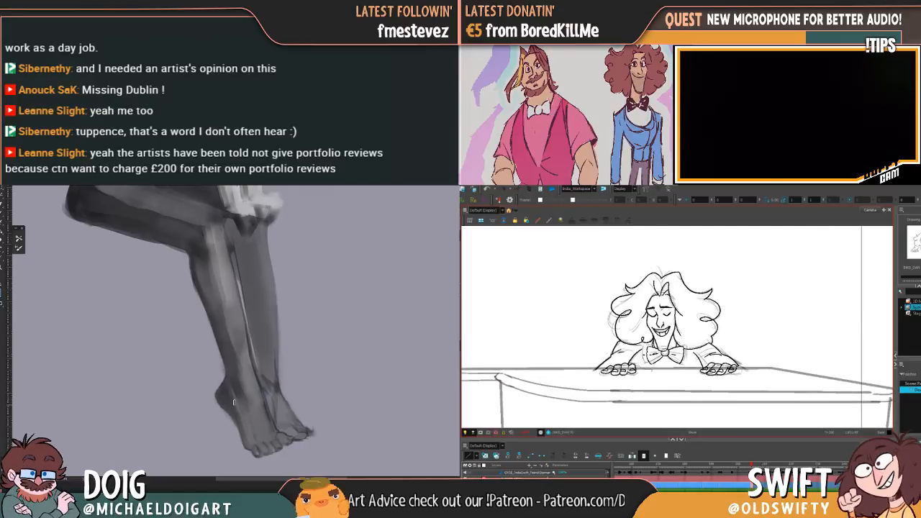
Brighten the painted figure's far knee and shin with long light grey strokes
{"action": "key", "text": "ctrl+minus"}
{"action": "key", "text": "ctrl+minus"}
{"action": "key", "text": "ctrl+plus"}
{"action": "mouse_move", "coordinate": [240, 279]}
{"action": "left_mouse_down"}
{"action": "mouse_move", "coordinate": [241, 339]}
{"action": "mouse_move", "coordinate": [208, 229]}
{"action": "left_mouse_up"}
{"action": "left_click", "coordinate": [246, 232], "text": "alt"}
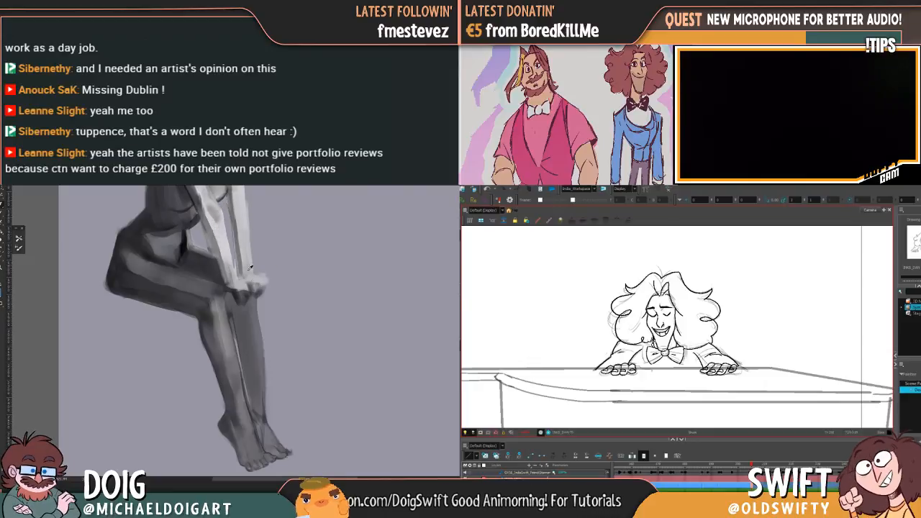
{"action": "left_click_drag", "start_coordinate": [242, 307], "coordinate": [260, 392]}
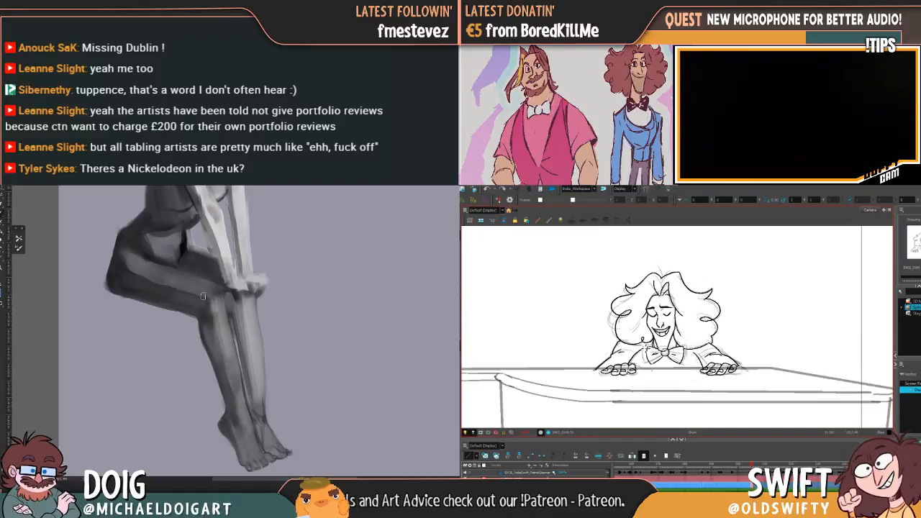
{"action": "left_click_drag", "start_coordinate": [257, 336], "coordinate": [258, 302]}
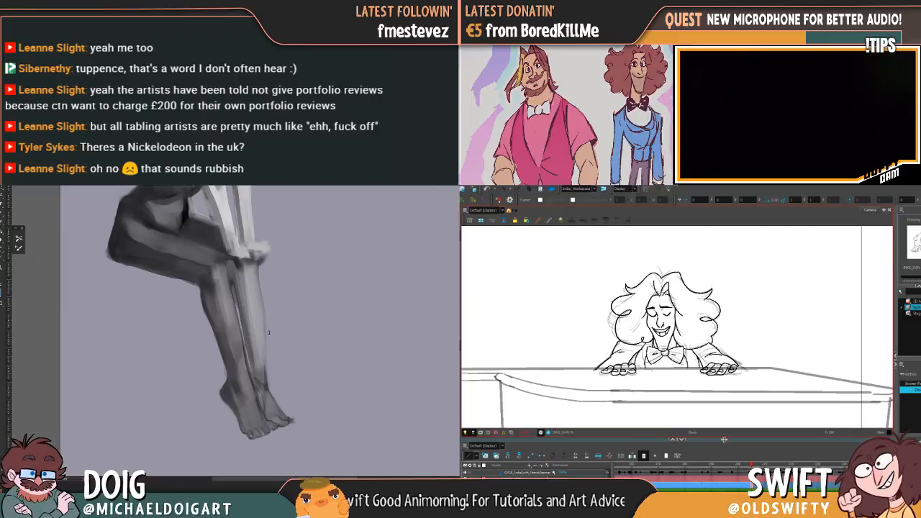
{"action": "left_click_drag", "start_coordinate": [245, 261], "coordinate": [256, 317]}
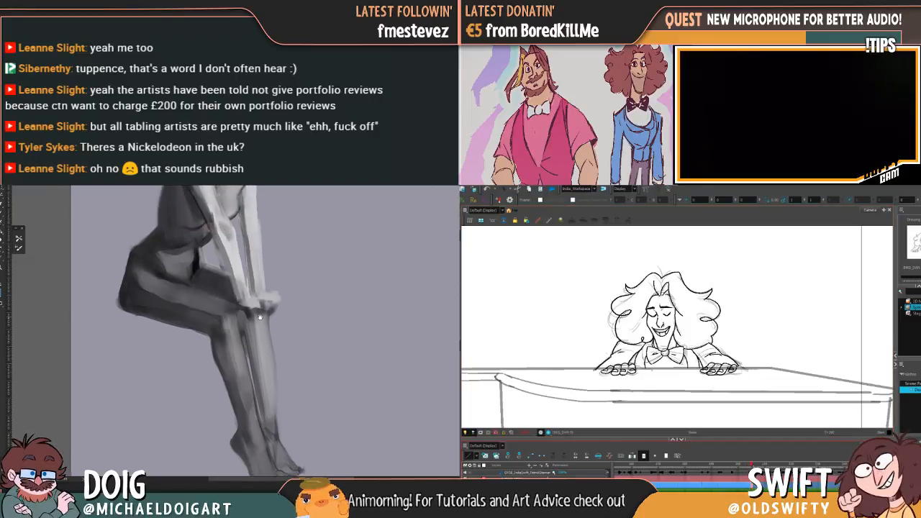
Block in the painted figure's hands over the knees in light grey, while stepping the pianist animation to the upright rough pose
{"action": "left_click", "coordinate": [251, 309], "text": "alt"}
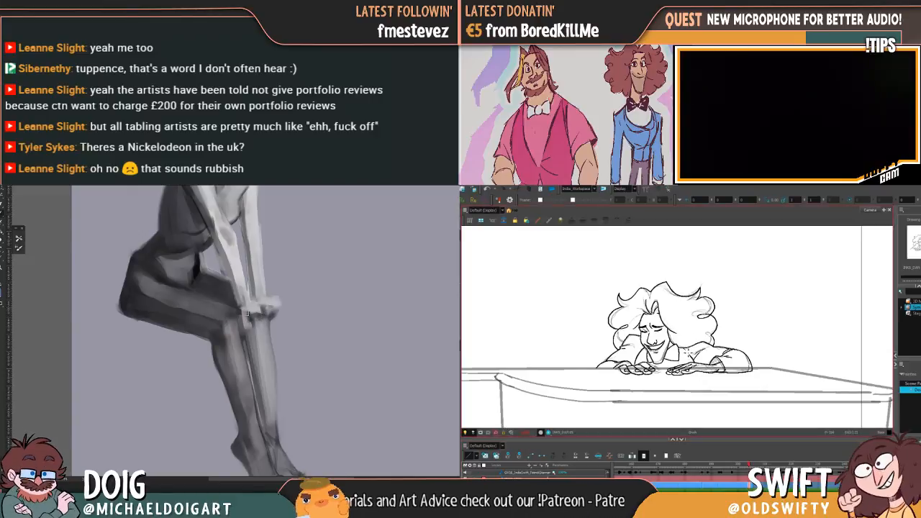
{"action": "mouse_move", "coordinate": [750, 465]}
{"action": "left_mouse_down"}
{"action": "mouse_move", "coordinate": [739, 465]}
{"action": "mouse_move", "coordinate": [749, 465]}
{"action": "left_mouse_up"}
{"action": "key", "text": "period"}
{"action": "key", "text": "period"}
{"action": "key", "text": "comma"}
{"action": "key", "text": "period"}
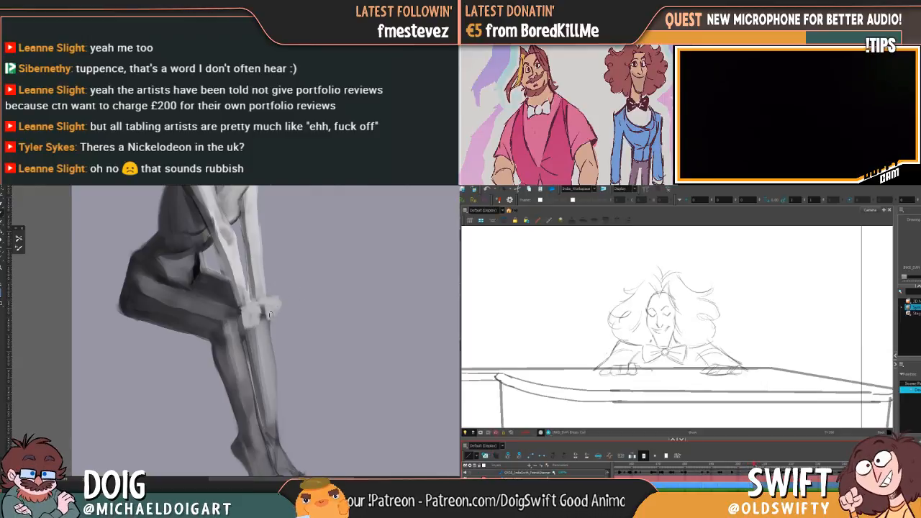
{"action": "key", "text": "comma"}
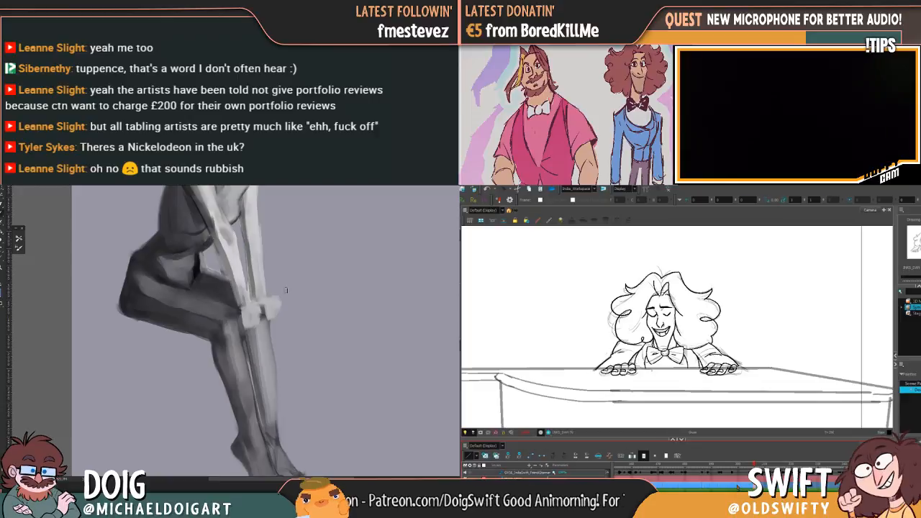
{"action": "key", "text": "period"}
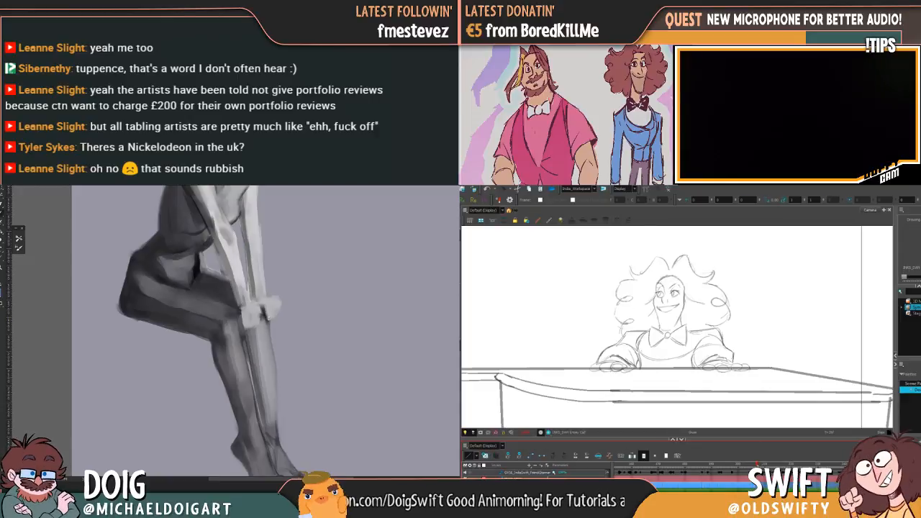
{"action": "key", "text": "comma"}
{"action": "key", "text": "comma"}
{"action": "key", "text": "period"}
{"action": "key", "text": "period"}
{"action": "key", "text": "period"}
{"action": "key", "text": "period"}
{"action": "key", "text": "period"}
{"action": "key", "text": "period"}
{"action": "left_click_drag", "start_coordinate": [260, 328], "coordinate": [280, 312]}
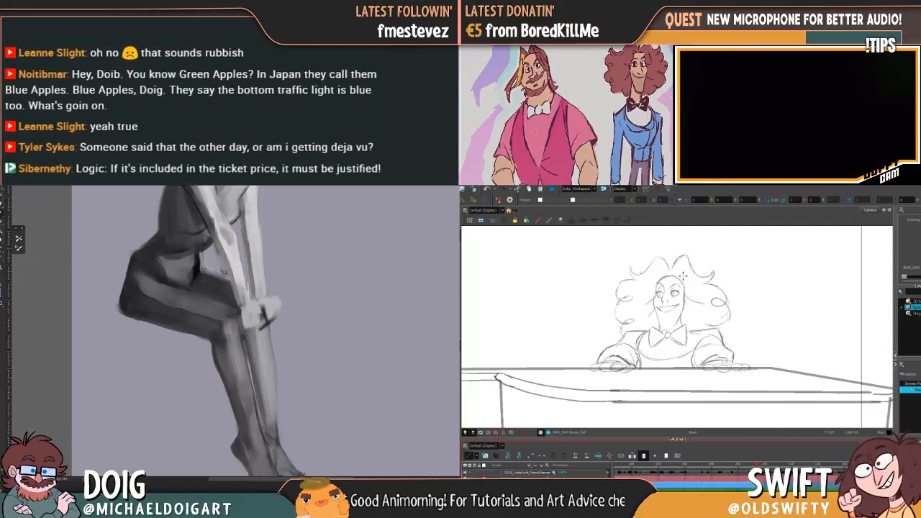
Ink the mouth of the upright pianist over the rough face, comparing it with the previous drawing
{"action": "key", "text": "comma"}
{"action": "key", "text": "period"}
{"action": "key", "text": "comma"}
{"action": "key", "text": "period"}
{"action": "left_click_drag", "start_coordinate": [662, 308], "coordinate": [678, 306]}
{"action": "key", "text": "comma"}
{"action": "key", "text": "period"}
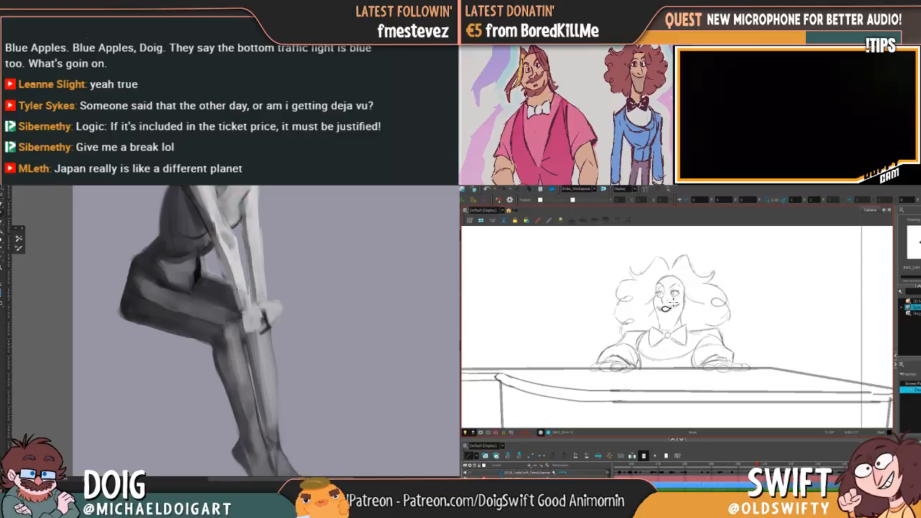
Ink the upright pianist's nose, flipping between drawings, while refining the painted figure's ankles and feet
{"action": "mouse_move", "coordinate": [279, 355]}
{"action": "left_mouse_down"}
{"action": "mouse_move", "coordinate": [264, 327]}
{"action": "mouse_move", "coordinate": [268, 303]}
{"action": "mouse_move", "coordinate": [259, 303]}
{"action": "mouse_move", "coordinate": [285, 311]}
{"action": "left_mouse_up"}
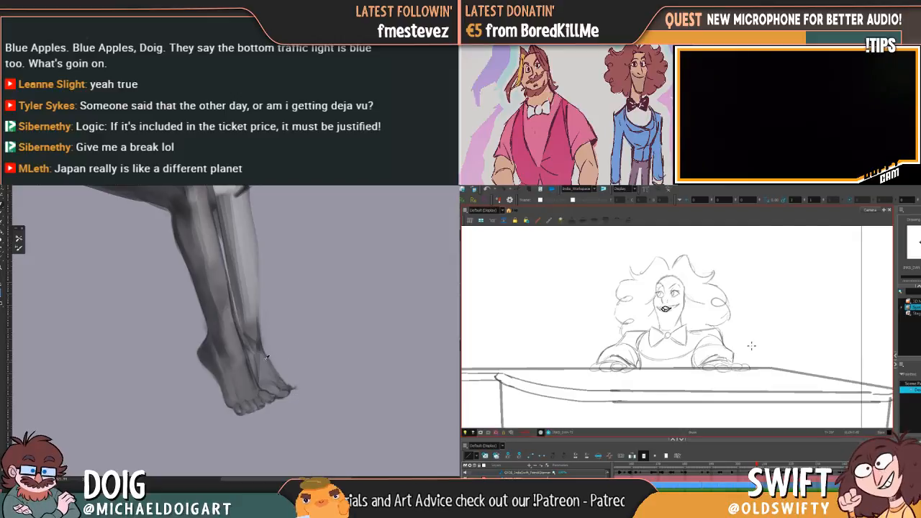
{"action": "left_click", "coordinate": [201, 353], "text": "alt"}
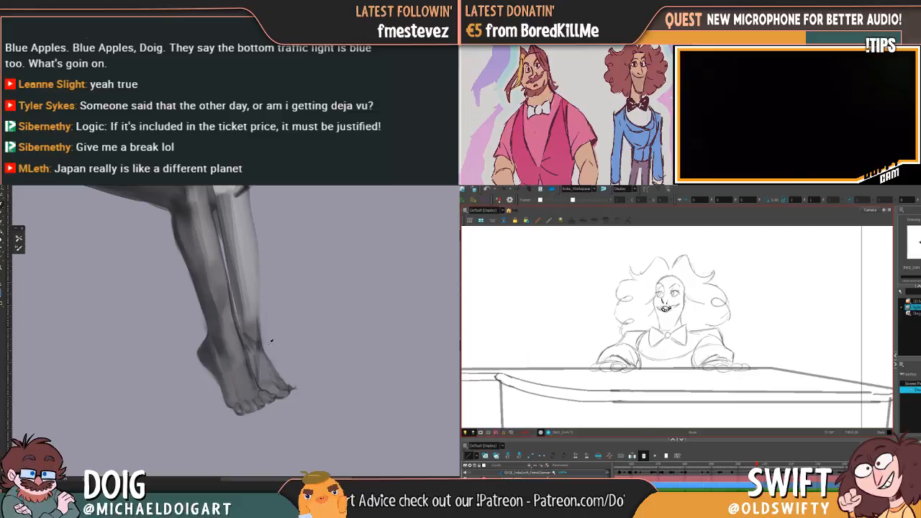
{"action": "key", "text": "f"}
{"action": "key", "text": "g"}
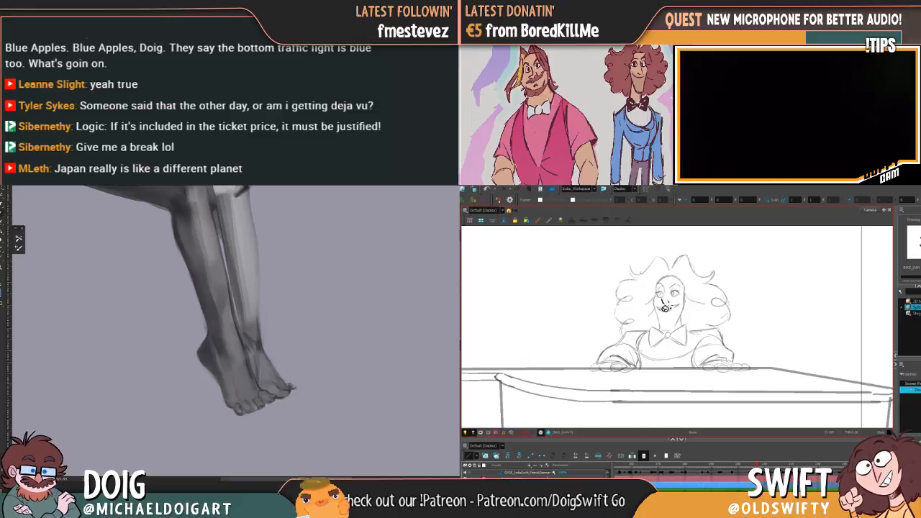
{"action": "left_click_drag", "start_coordinate": [671, 303], "coordinate": [669, 297]}
{"action": "key", "text": "f"}
{"action": "key", "text": "g"}
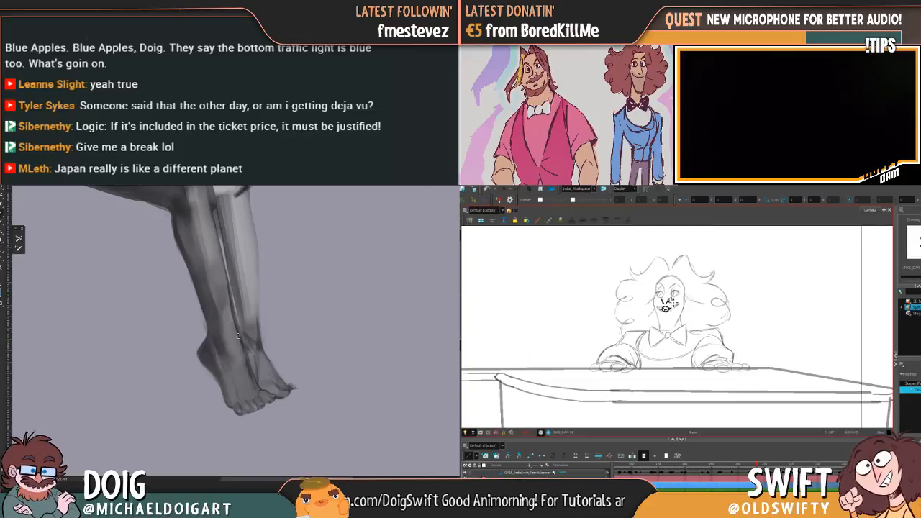
Flip between the upright pianist drawing and the previous inked pose to compare them, while touching up the painted figure's far shin
{"action": "key", "text": "f"}
{"action": "key", "text": "g"}
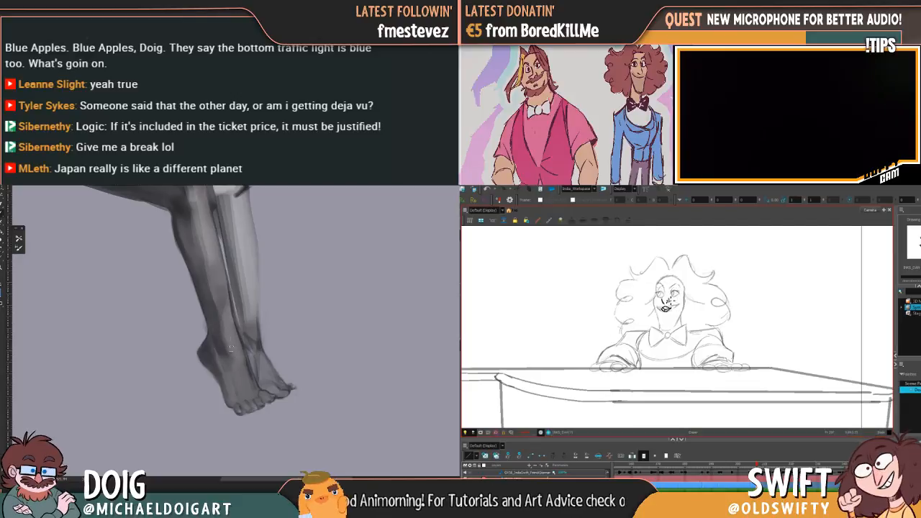
{"action": "key", "text": "g"}
{"action": "key", "text": "g"}
{"action": "key", "text": "f"}
{"action": "key", "text": "g"}
{"action": "key", "text": "f"}
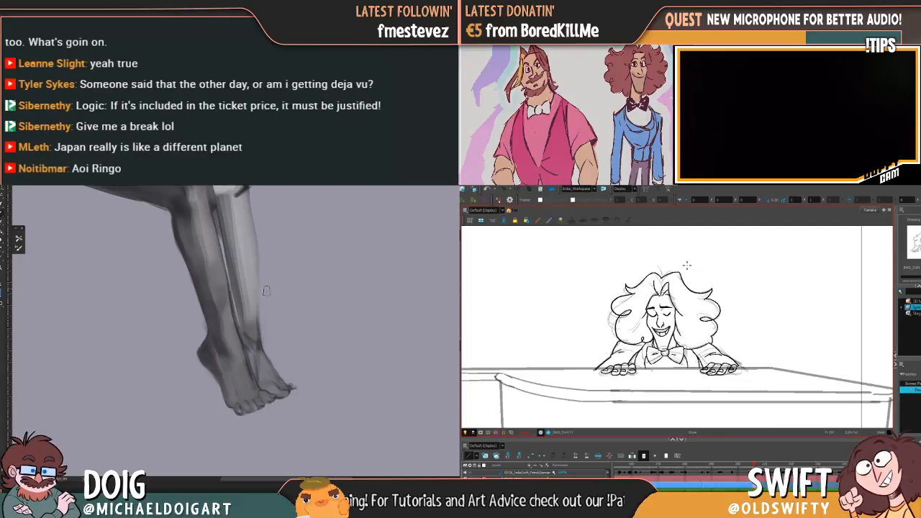
{"action": "key", "text": "g"}
{"action": "left_click_drag", "start_coordinate": [259, 298], "coordinate": [267, 313]}
{"action": "key", "text": "f"}
{"action": "key", "text": "g"}
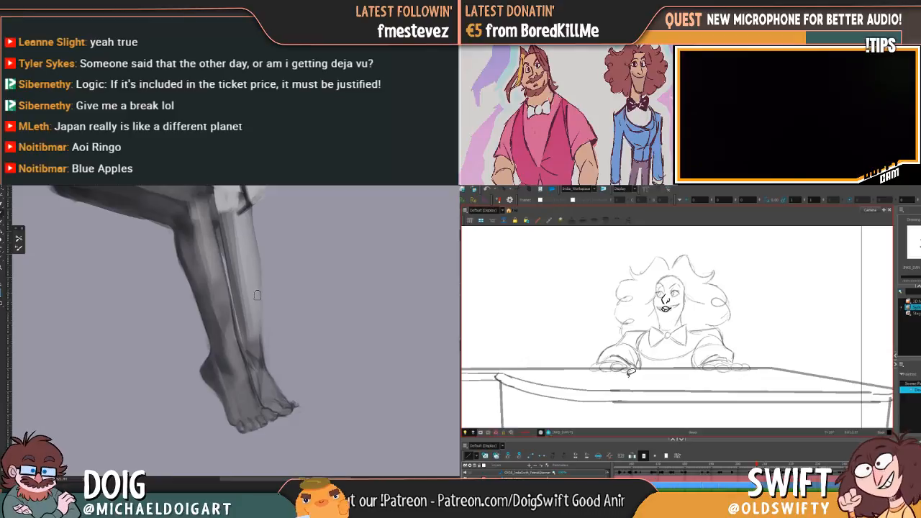
Ink the upright pianist's first eyebrow over the rough face, while refining the back of the painted figure's near knee
{"action": "mouse_move", "coordinate": [212, 234]}
{"action": "left_mouse_down"}
{"action": "mouse_move", "coordinate": [241, 339]}
{"action": "mouse_move", "coordinate": [237, 312]}
{"action": "left_mouse_up"}
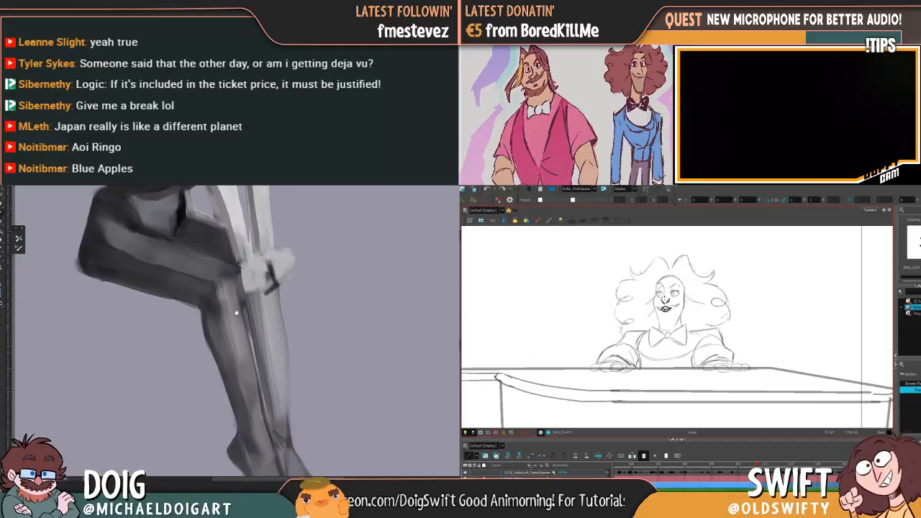
{"action": "key", "text": "comma"}
{"action": "key", "text": "period"}
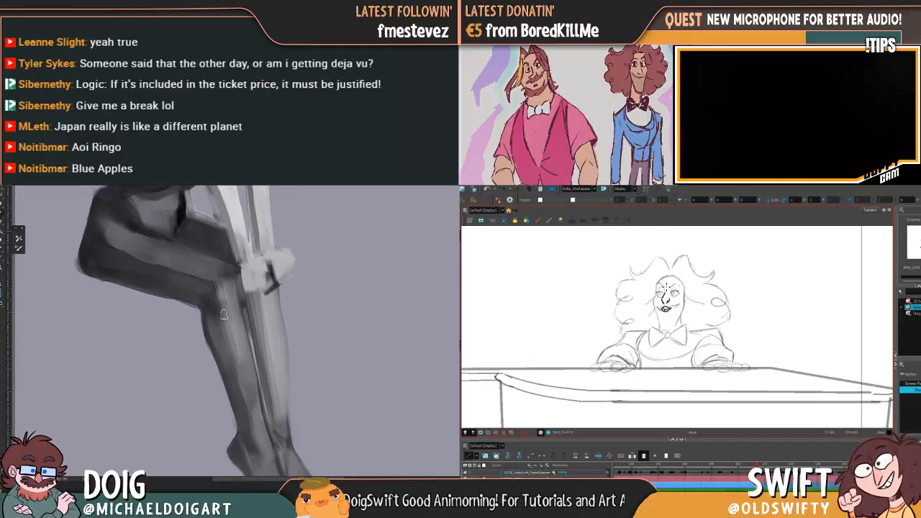
{"action": "key", "text": "comma"}
{"action": "key", "text": "period"}
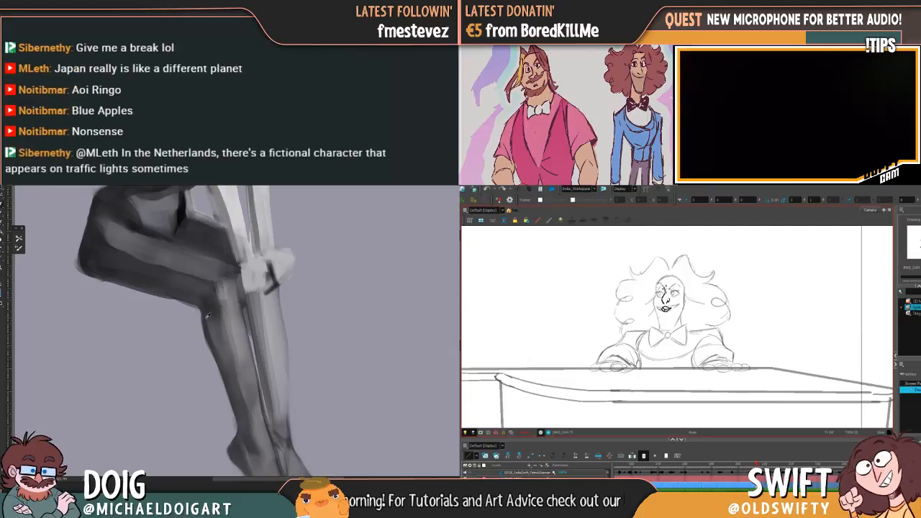
{"action": "left_click", "coordinate": [206, 329], "text": "alt"}
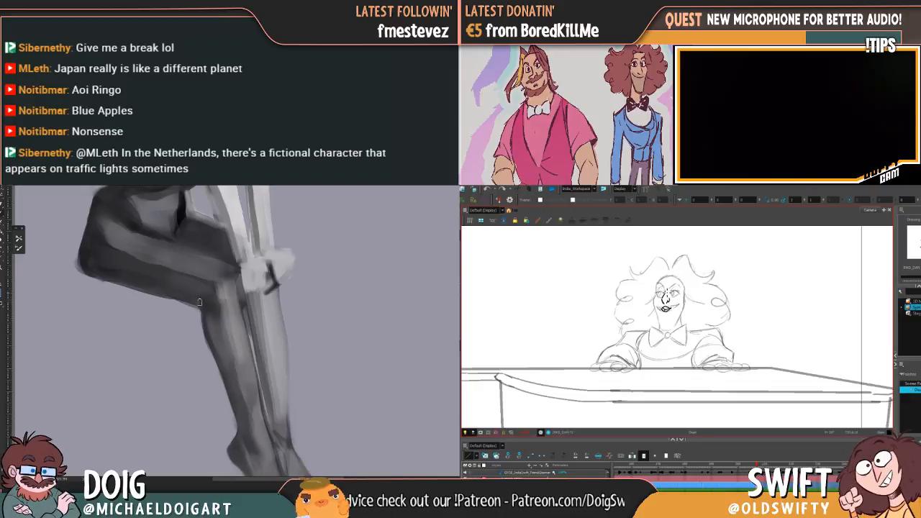
Rework the painted figure's clasped hands in light grey after checking the whole figure, while inking the upright pianist's eye
{"action": "key", "text": "ctrl+minus"}
{"action": "key", "text": "ctrl+minus"}
{"action": "key", "text": "ctrl+minus"}
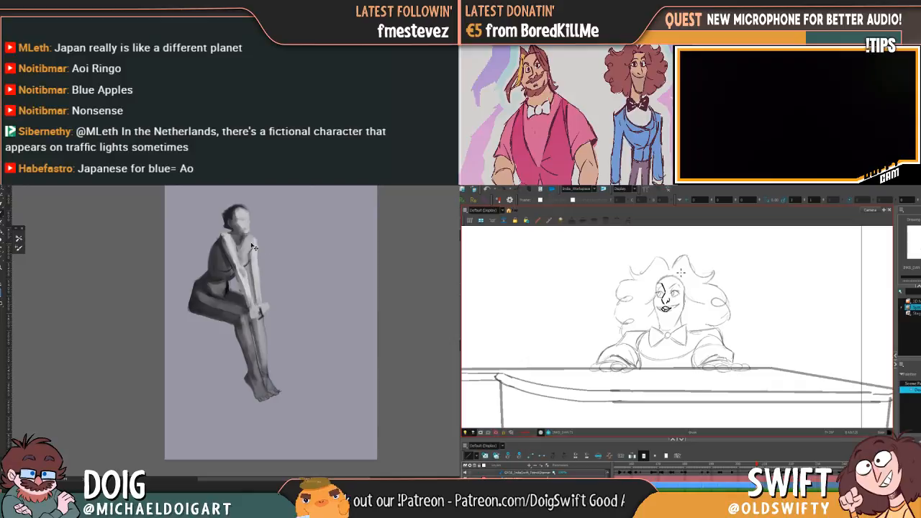
{"action": "key", "text": "ctrl+plus"}
{"action": "key", "text": "ctrl+plus"}
{"action": "key", "text": "ctrl+plus"}
{"action": "left_click_drag", "start_coordinate": [232, 243], "coordinate": [228, 296]}
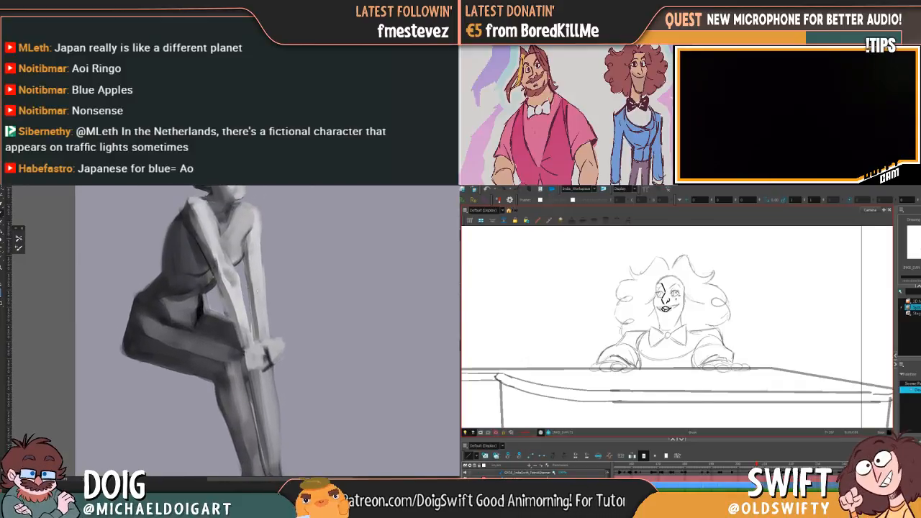
{"action": "scroll", "coordinate": [245, 360], "scroll_direction": "up", "scroll_amount": 2}
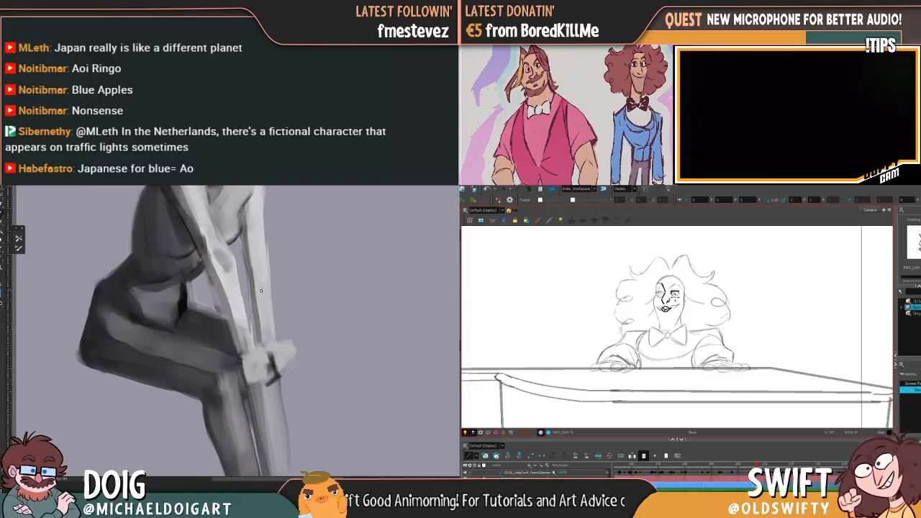
{"action": "mouse_move", "coordinate": [272, 355]}
{"action": "left_mouse_down"}
{"action": "mouse_move", "coordinate": [294, 346]}
{"action": "mouse_move", "coordinate": [292, 363]}
{"action": "left_mouse_up"}
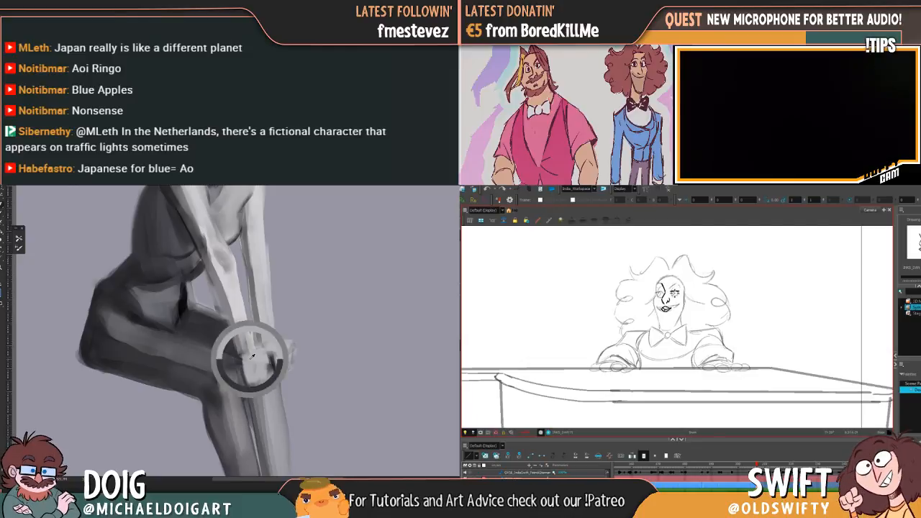
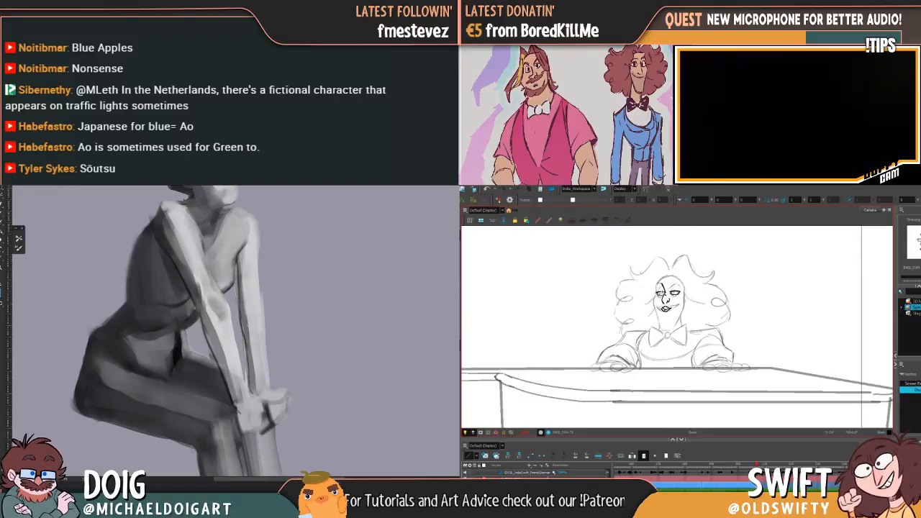
Select the painted figure's head and slightly adjust its angle and size, while inking the upright pianist's first eyebrow
{"action": "key", "text": "ctrl+minus"}
{"action": "key", "text": "ctrl+minus"}
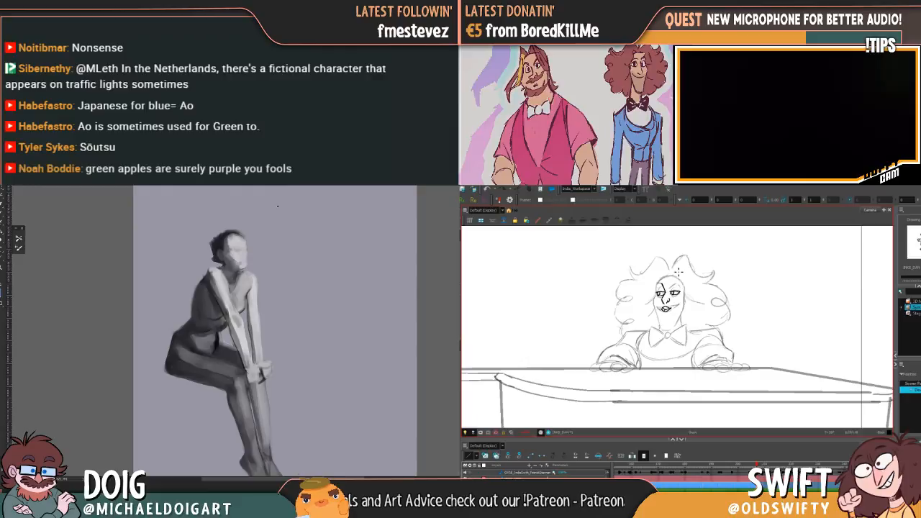
{"action": "mouse_move", "coordinate": [261, 334]}
{"action": "left_mouse_down"}
{"action": "mouse_move", "coordinate": [286, 297]}
{"action": "mouse_move", "coordinate": [257, 361]}
{"action": "left_mouse_up"}
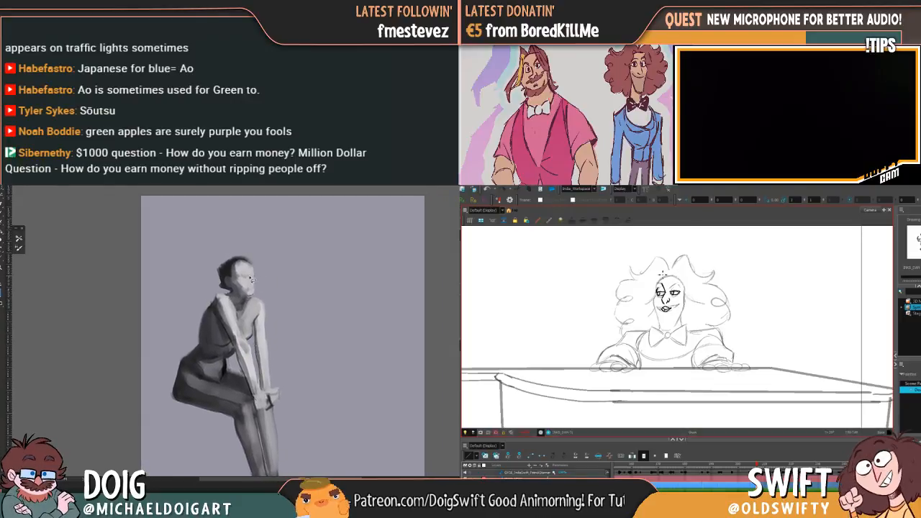
{"action": "mouse_move", "coordinate": [229, 292]}
{"action": "left_mouse_down"}
{"action": "mouse_move", "coordinate": [242, 250]}
{"action": "mouse_move", "coordinate": [265, 284]}
{"action": "left_mouse_up"}
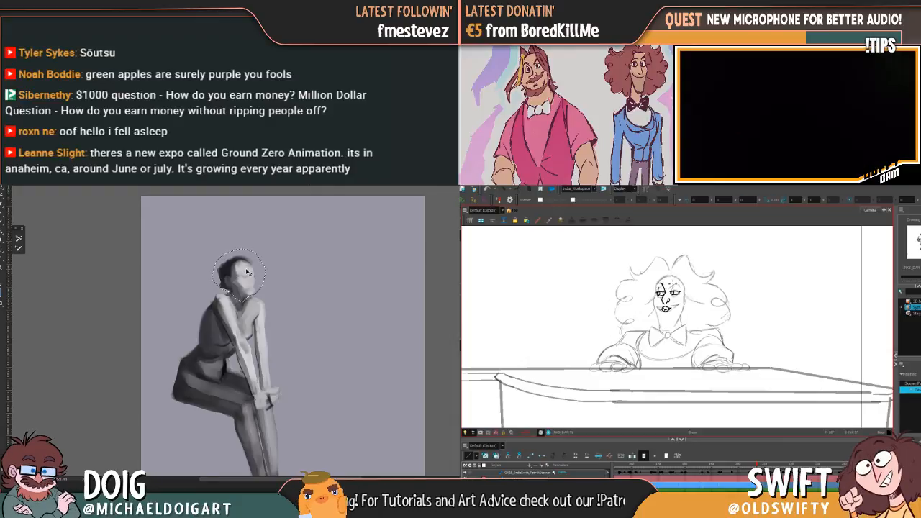
{"action": "left_click_drag", "start_coordinate": [267, 249], "coordinate": [271, 245]}
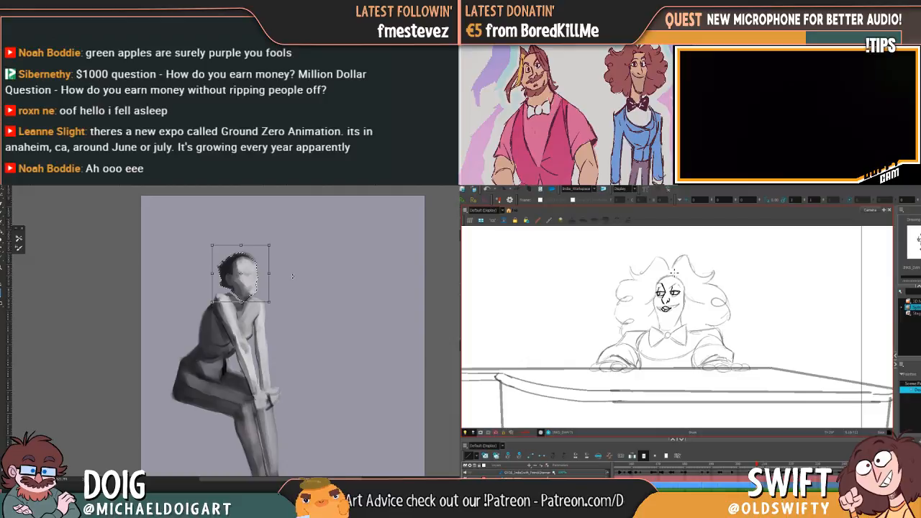
{"action": "left_click_drag", "start_coordinate": [252, 282], "coordinate": [251, 284]}
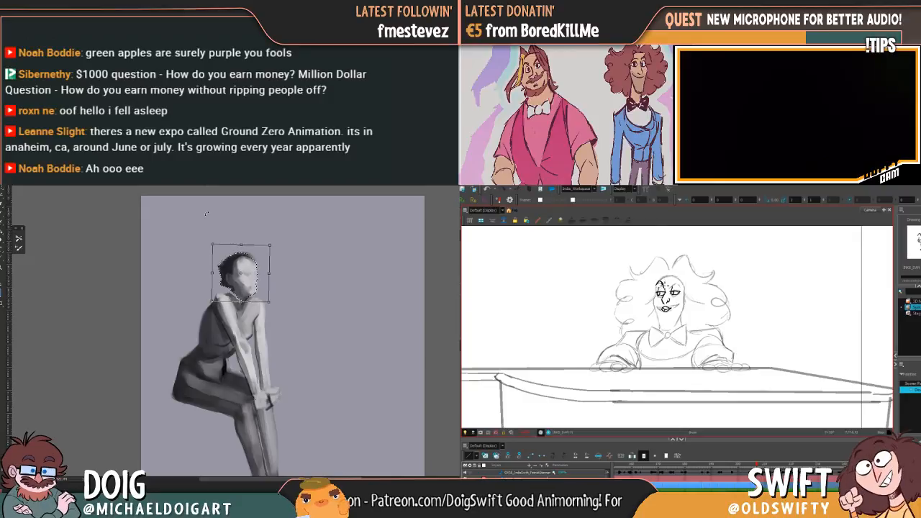
{"action": "key", "text": "Return"}
{"action": "key", "text": "ctrl+d"}
{"action": "key", "text": "comma"}
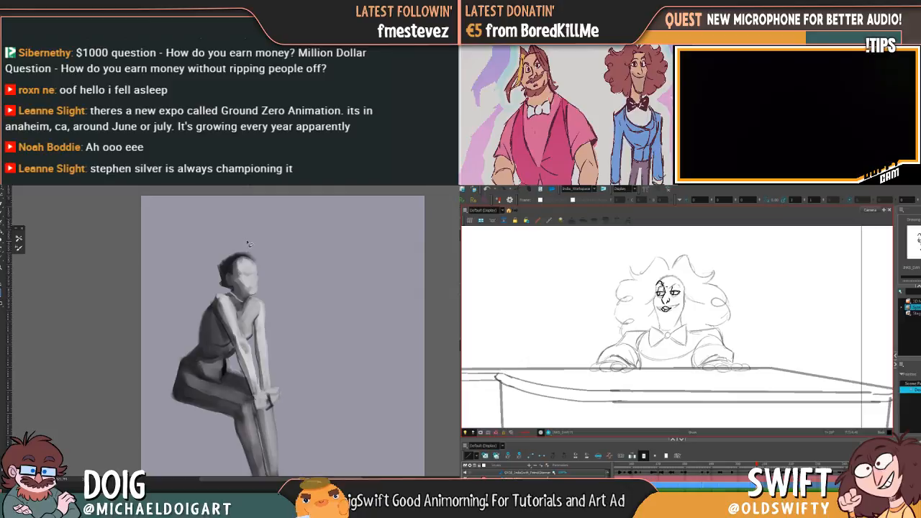
Ink the upright pianist's second eyebrow above the far eye, comparing with the adjacent drawing, while refining the painted figure's forearm
{"action": "key", "text": "ctrl+plus"}
{"action": "left_click", "coordinate": [238, 285], "text": "alt"}
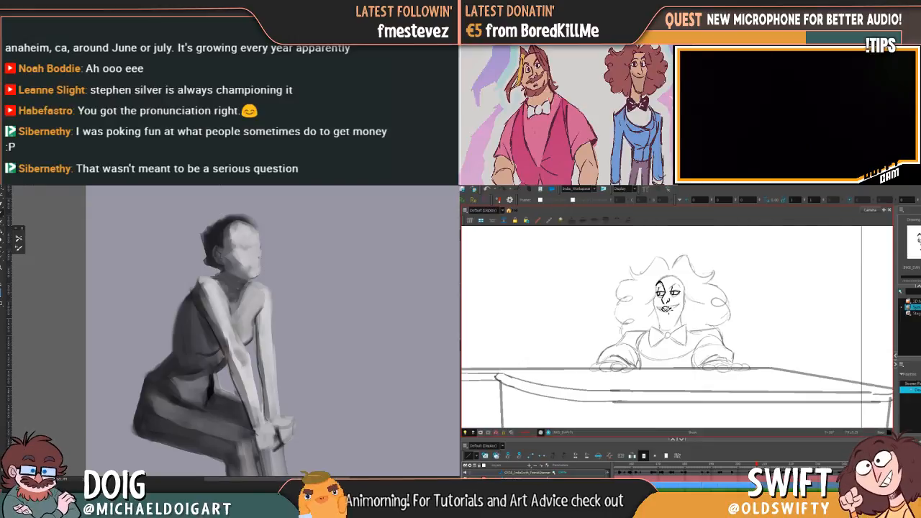
{"action": "key", "text": "comma"}
{"action": "key", "text": "period"}
{"action": "key", "text": "comma"}
{"action": "key", "text": "period"}
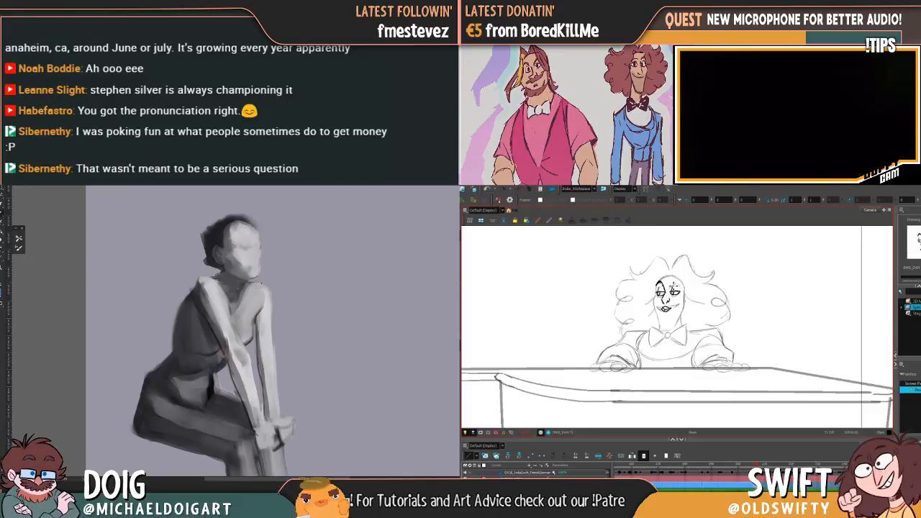
{"action": "left_click_drag", "start_coordinate": [671, 284], "coordinate": [678, 282]}
{"action": "left_click", "coordinate": [244, 338], "text": "alt"}
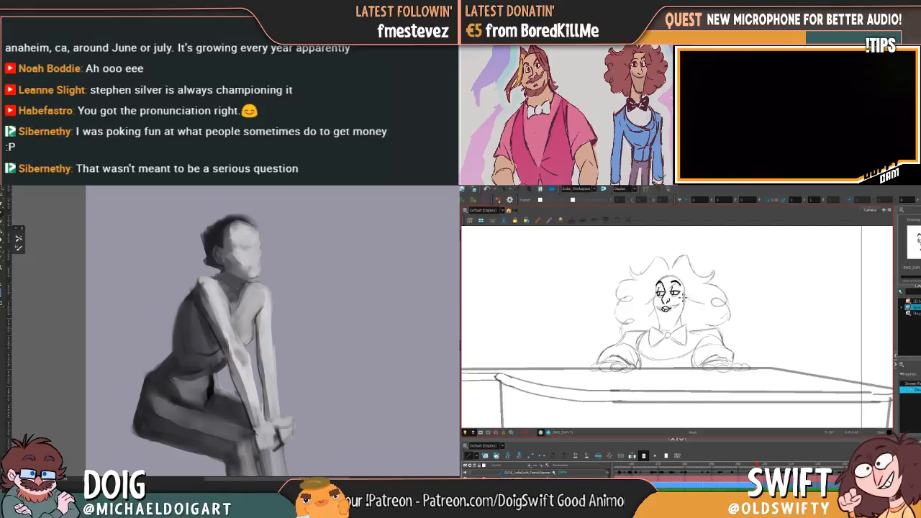
Select the inked second eyebrow and nudge it into place, flipping to the previous pose to compare
{"action": "key", "text": "comma"}
{"action": "key", "text": "period"}
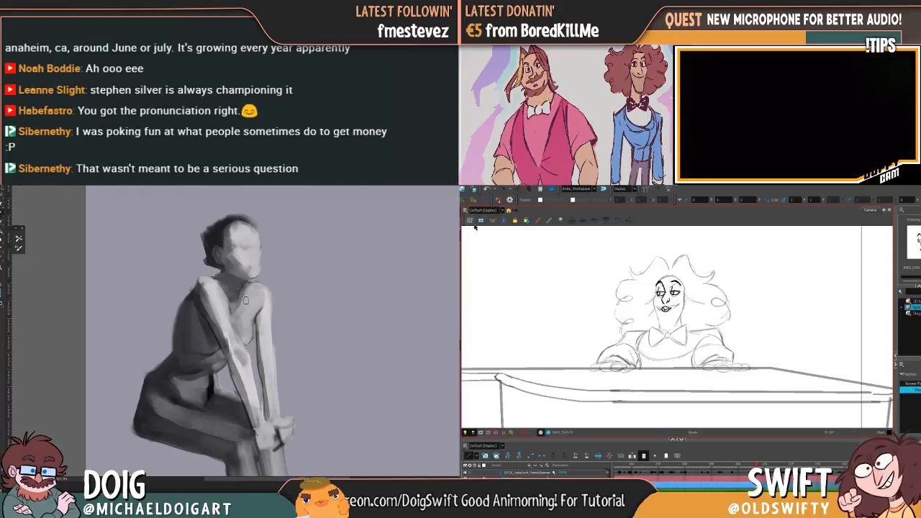
{"action": "left_click_drag", "start_coordinate": [686, 285], "coordinate": [683, 283]}
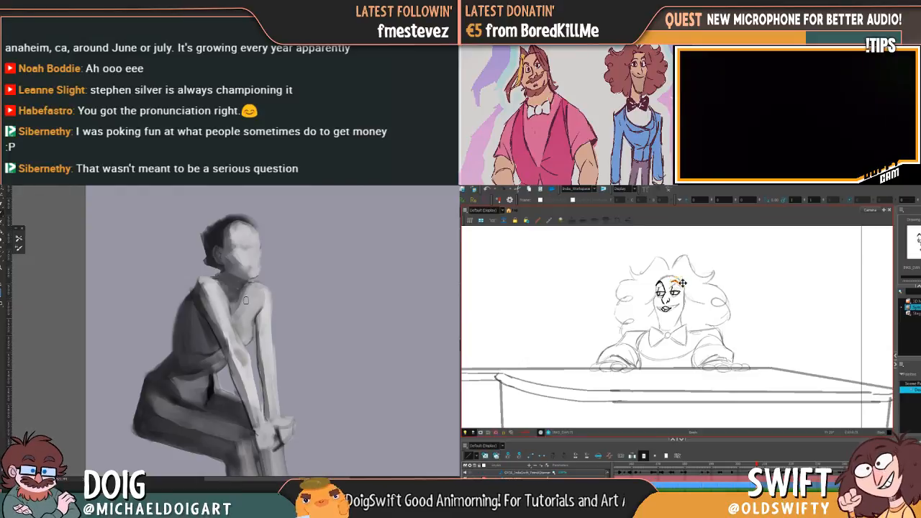
{"action": "left_click", "coordinate": [696, 276]}
{"action": "key", "text": "f"}
{"action": "key", "text": "g"}
{"action": "key", "text": "f"}
{"action": "key", "text": "g"}
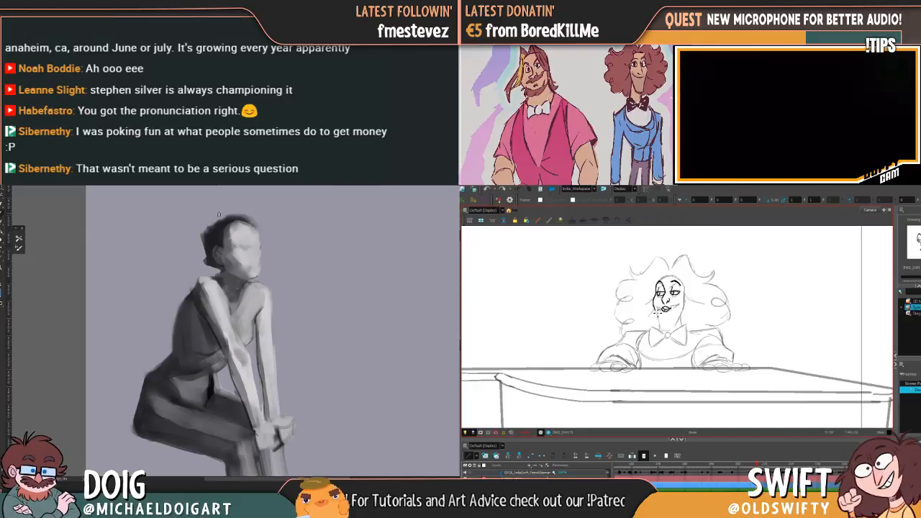
Ink the near side of the upright pianist's face from temple to chin, while touching up the painted figure's clasped hands
{"action": "left_click_drag", "start_coordinate": [257, 416], "coordinate": [235, 319]}
{"action": "key", "text": "ctrl+z"}
{"action": "key", "text": "f"}
{"action": "key", "text": "g"}
{"action": "mouse_move", "coordinate": [656, 293]}
{"action": "left_mouse_down"}
{"action": "mouse_move", "coordinate": [663, 332]}
{"action": "mouse_move", "coordinate": [678, 323]}
{"action": "left_mouse_up"}
{"action": "key", "text": "f"}
{"action": "key", "text": "g"}
{"action": "key", "text": "f"}
{"action": "key", "text": "g"}
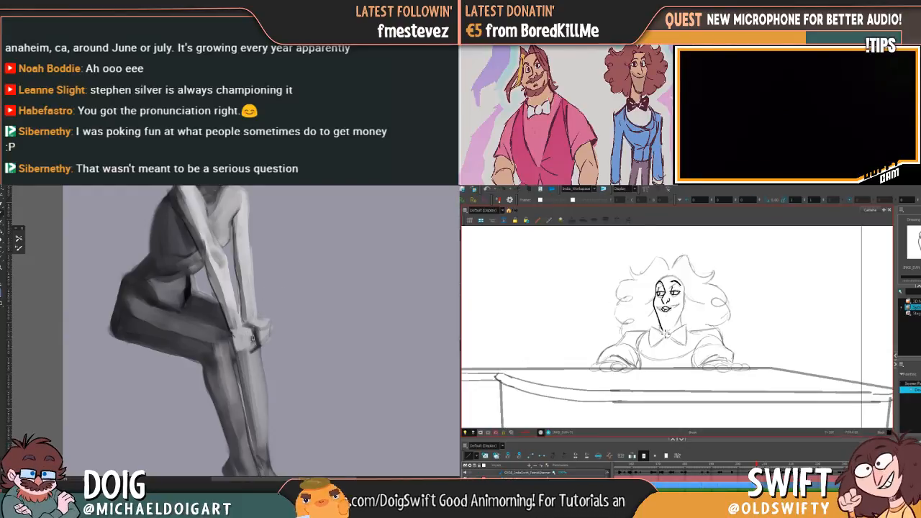
Ink the pianist's far cheek and the chin end of the near jaw against the previous pose, while shading the painted figure's hip and thigh
{"action": "key", "text": "f"}
{"action": "key", "text": "g"}
{"action": "key", "text": "f"}
{"action": "key", "text": "g"}
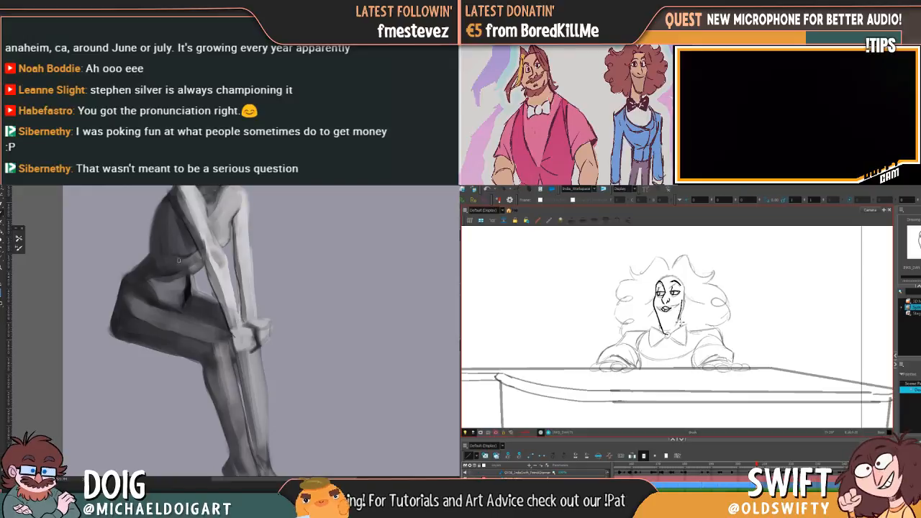
{"action": "key", "text": "f"}
{"action": "key", "text": "g"}
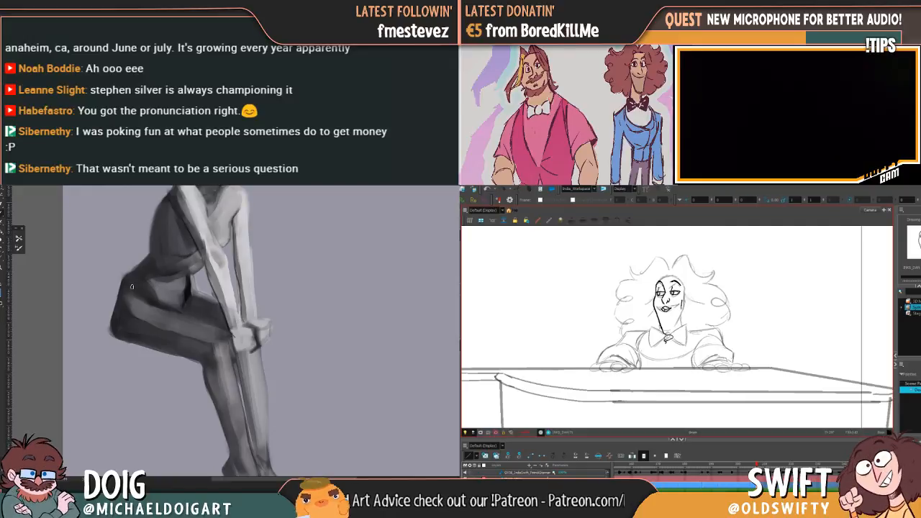
{"action": "key", "text": "f"}
{"action": "key", "text": "g"}
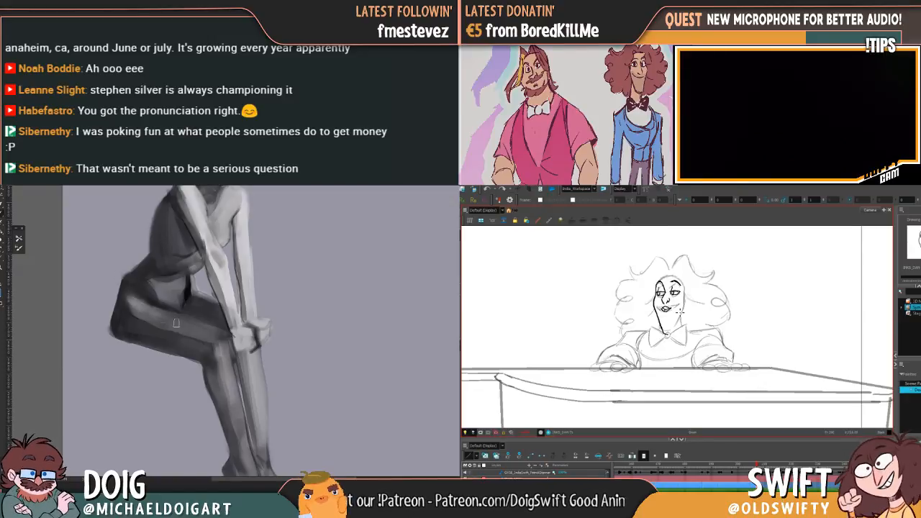
Try to redraw the lower end of the pianist's near jaw line, comparing with the previous inked pose
{"action": "mouse_move", "coordinate": [658, 323]}
{"action": "left_mouse_down"}
{"action": "mouse_move", "coordinate": [668, 335]}
{"action": "mouse_move", "coordinate": [654, 300]}
{"action": "mouse_move", "coordinate": [663, 329]}
{"action": "left_mouse_up"}
{"action": "key", "text": "ctrl+z"}
{"action": "key", "text": "f"}
{"action": "key", "text": "g"}
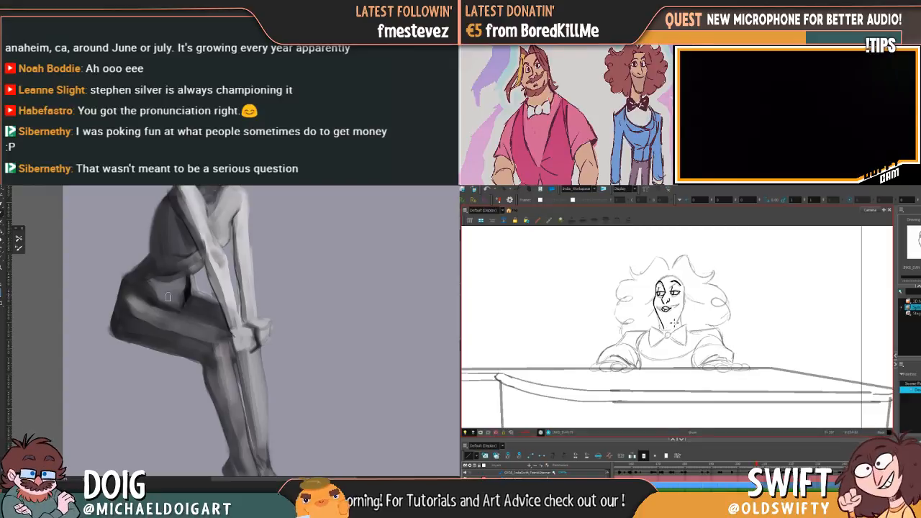
{"action": "key", "text": "ctrl+z"}
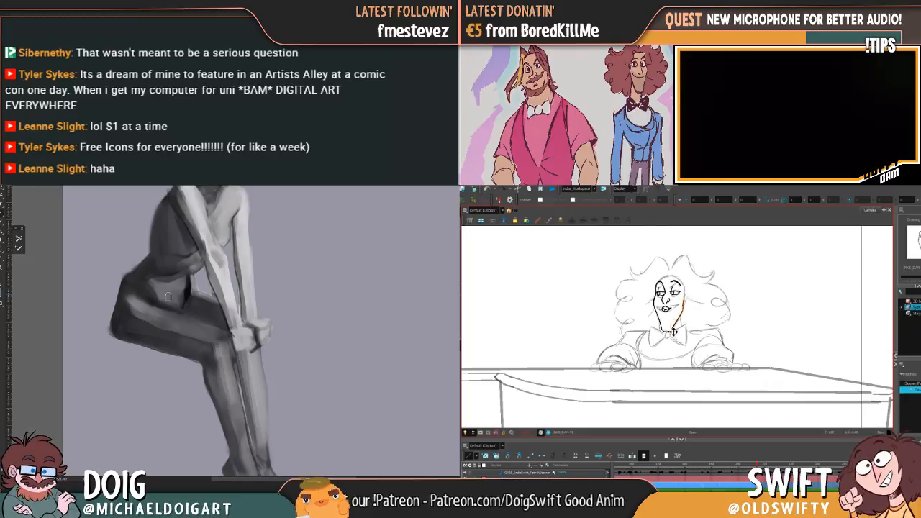
Adjust the far jaw line and delete the surplus stroke pieces along the upright pianist's far cheek
{"action": "left_click_drag", "start_coordinate": [688, 300], "coordinate": [691, 299]}
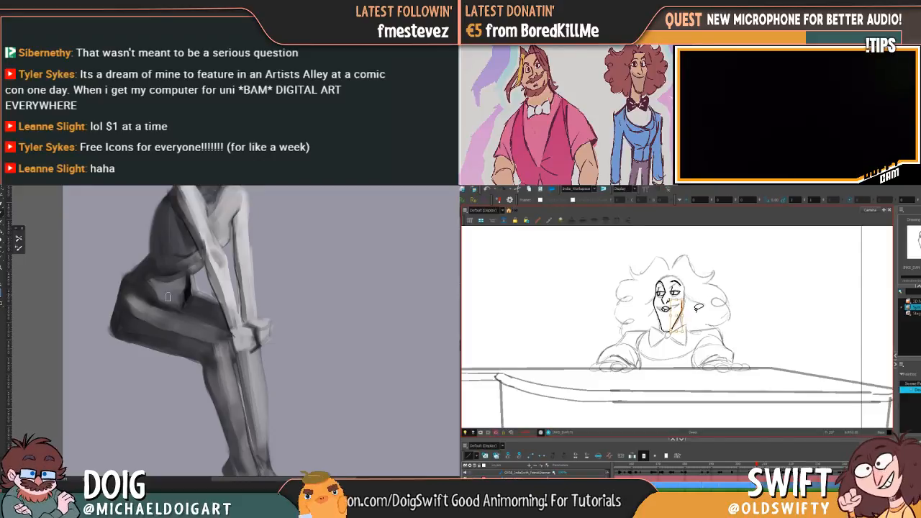
{"action": "left_click_drag", "start_coordinate": [708, 303], "coordinate": [693, 304]}
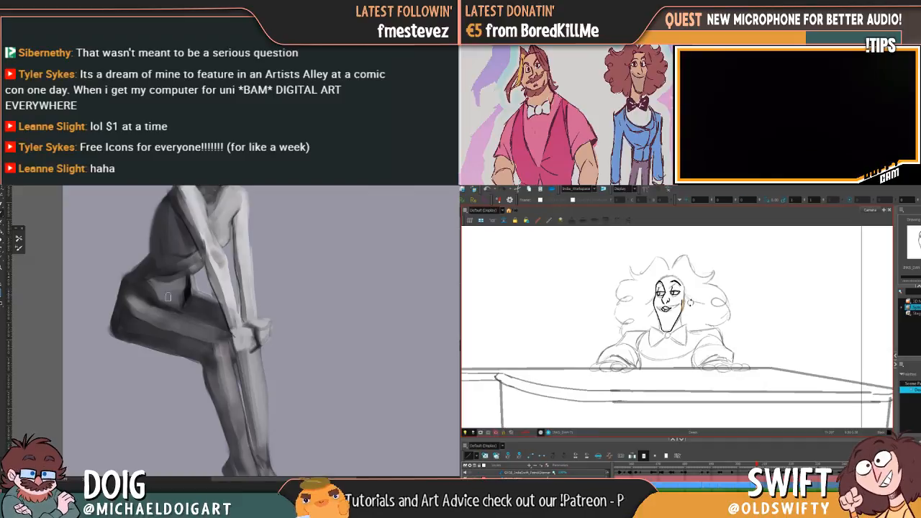
{"action": "key", "text": "Delete"}
{"action": "key", "text": "f"}
{"action": "key", "text": "g"}
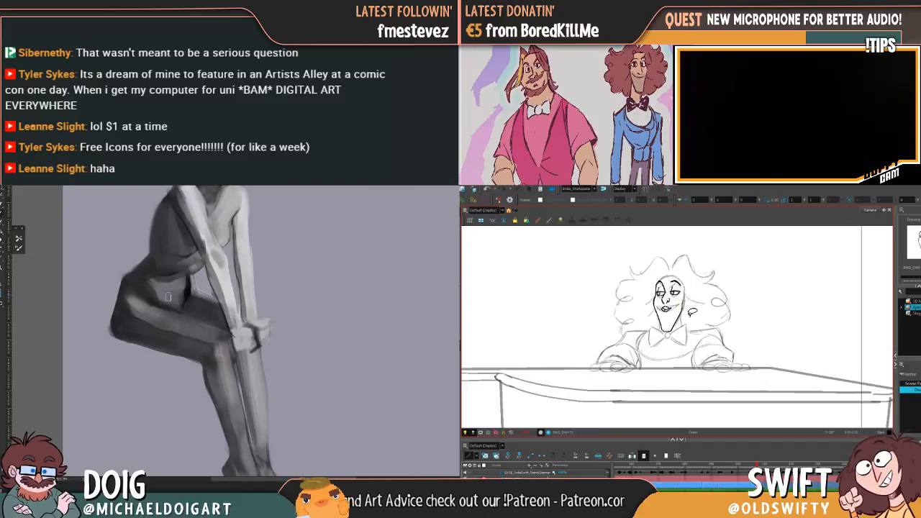
{"action": "left_click", "coordinate": [681, 323]}
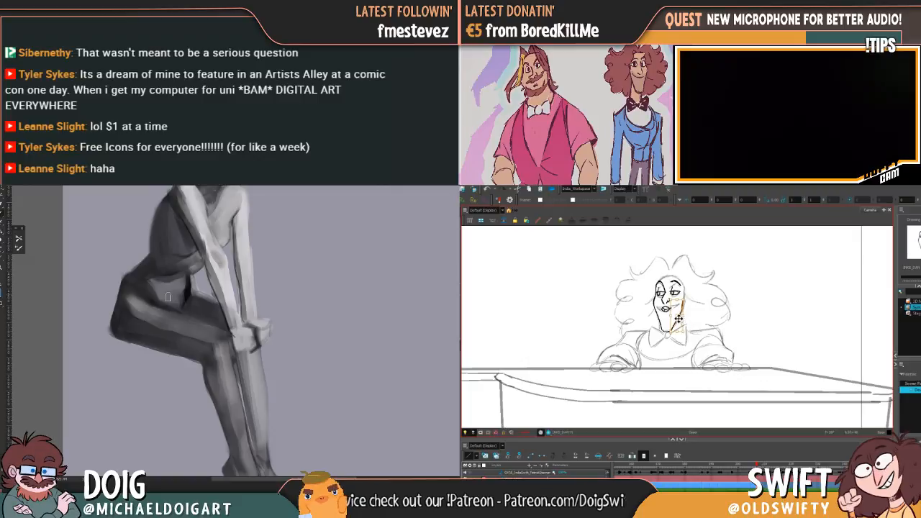
{"action": "key", "text": "Delete"}
{"action": "left_click", "coordinate": [683, 304]}
{"action": "key", "text": "Delete"}
Ink the curve across the top of the upright pianist's forehead, flipping to the previous inked pose to compare
{"action": "key", "text": "f"}
{"action": "key", "text": "g"}
{"action": "left_click", "coordinate": [461, 243]}
{"action": "key", "text": "f"}
{"action": "key", "text": "g"}
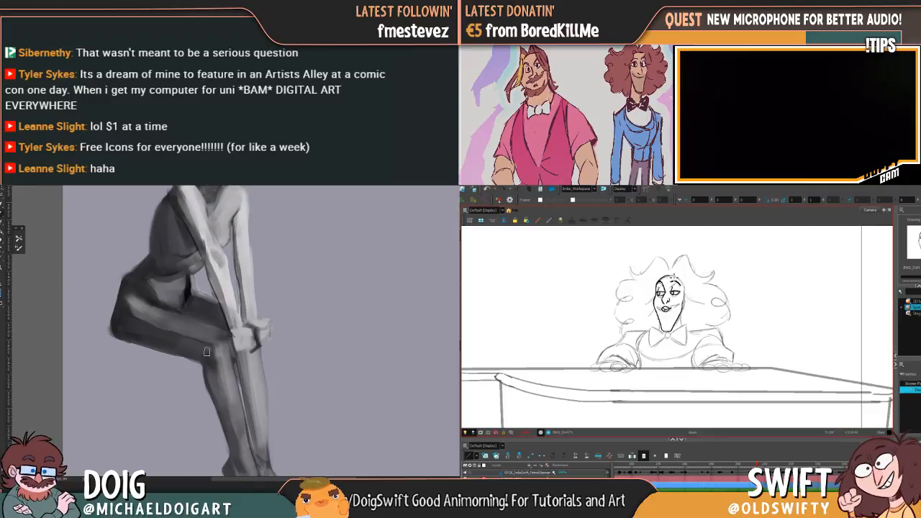
{"action": "key", "text": "f"}
{"action": "key", "text": "g"}
{"action": "key", "text": "f"}
{"action": "key", "text": "g"}
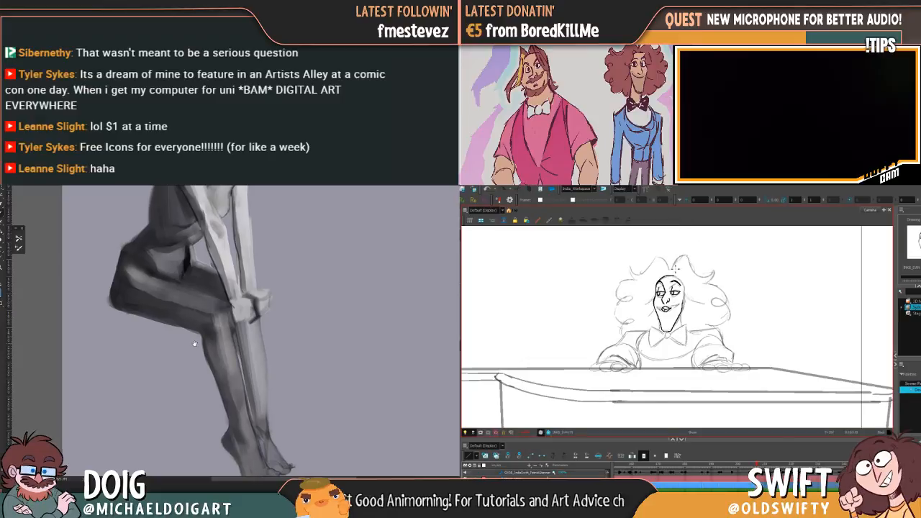
Try a hair stroke sweeping from the pianist's parting down past the far temple, comparing with the previous pose
{"action": "left_click_drag", "start_coordinate": [675, 272], "coordinate": [695, 297]}
{"action": "key", "text": "f"}
{"action": "key", "text": "g"}
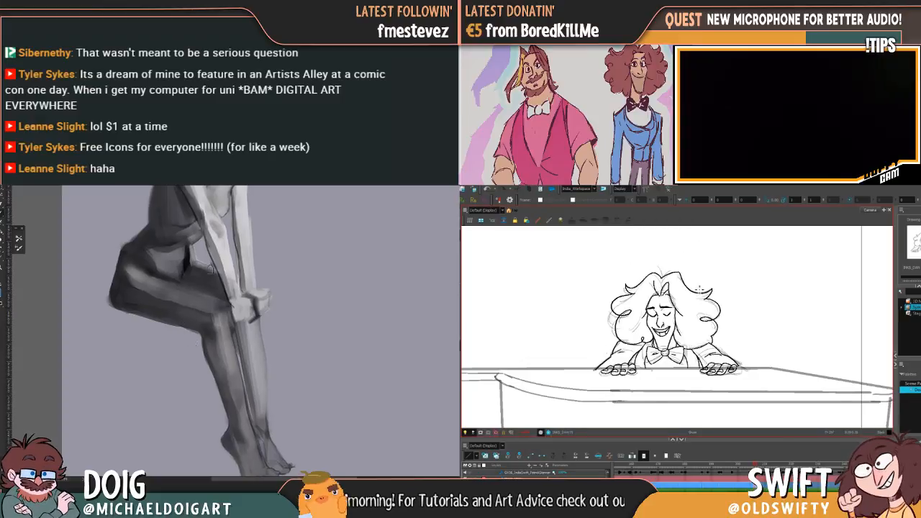
{"action": "key", "text": "ctrl+z"}
{"action": "key", "text": "f"}
{"action": "key", "text": "g"}
Ink the inner hair edge from the parting down beside the pianist's far cheek, while refining the painted figure's thigh and knee
{"action": "left_click_drag", "start_coordinate": [677, 272], "coordinate": [695, 297]}
{"action": "key", "text": "f"}
{"action": "key", "text": "g"}
{"action": "key", "text": "f"}
{"action": "key", "text": "g"}
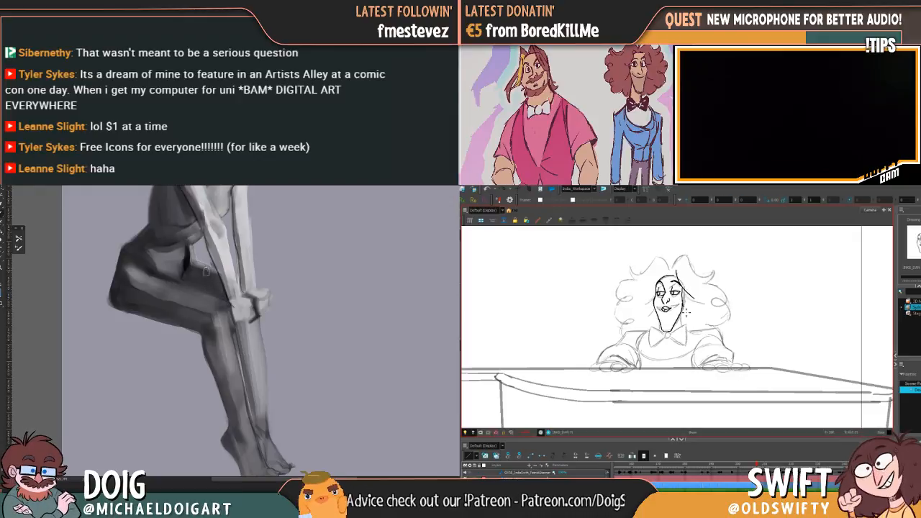
{"action": "key", "text": "f"}
{"action": "key", "text": "g"}
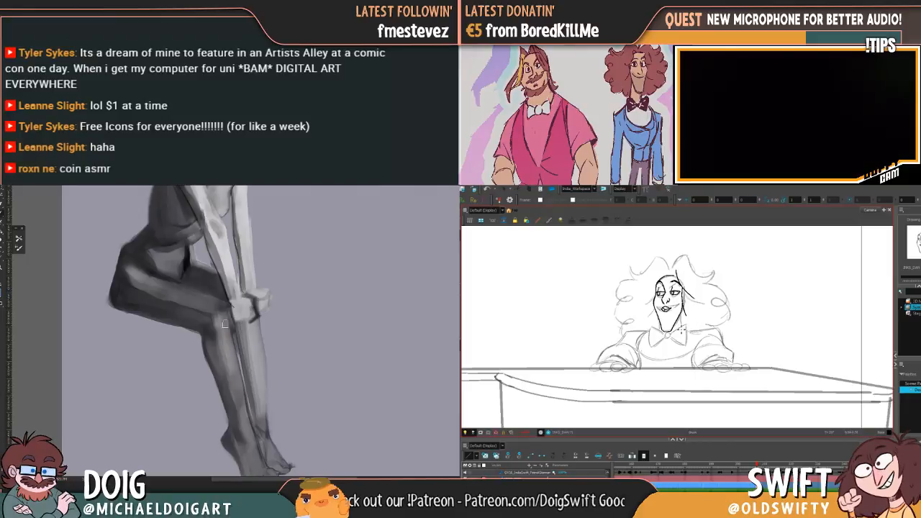
Transform the whole painted figure to slightly reduce its height, raising the feet
{"action": "key", "text": "ctrl+minus"}
{"action": "key", "text": "ctrl+minus"}
{"action": "key", "text": "ctrl+plus"}
{"action": "key", "text": "ctrl+plus"}
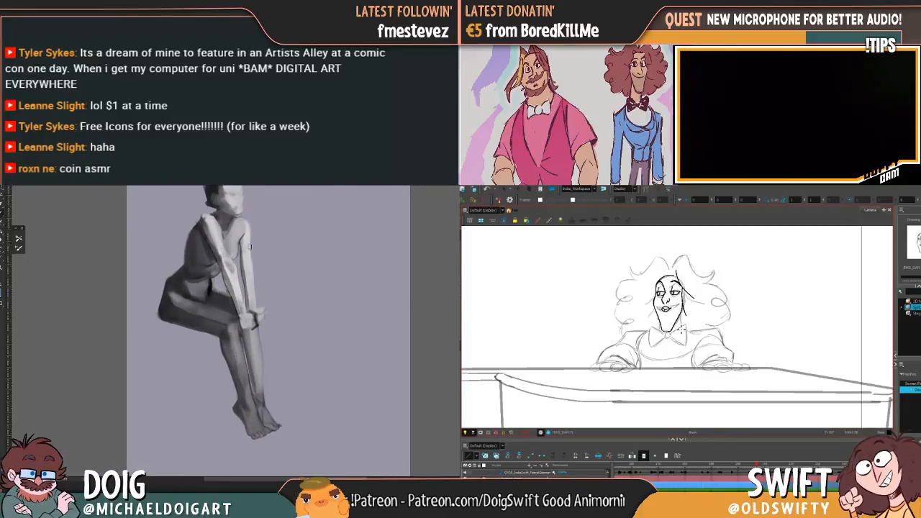
{"action": "mouse_move", "coordinate": [214, 274]}
{"action": "left_mouse_down"}
{"action": "mouse_move", "coordinate": [217, 318]}
{"action": "mouse_move", "coordinate": [208, 286]}
{"action": "left_mouse_up"}
{"action": "key", "text": "ctrl+t"}
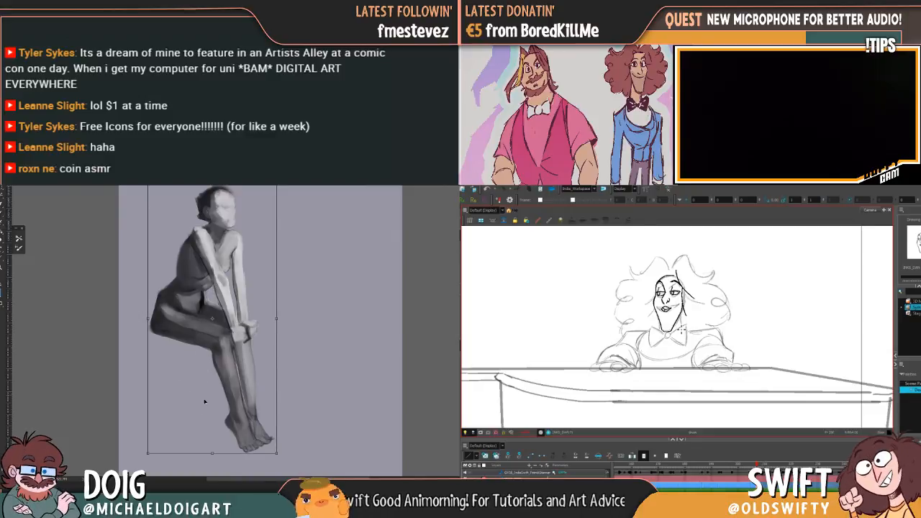
{"action": "left_click_drag", "start_coordinate": [213, 450], "coordinate": [213, 437]}
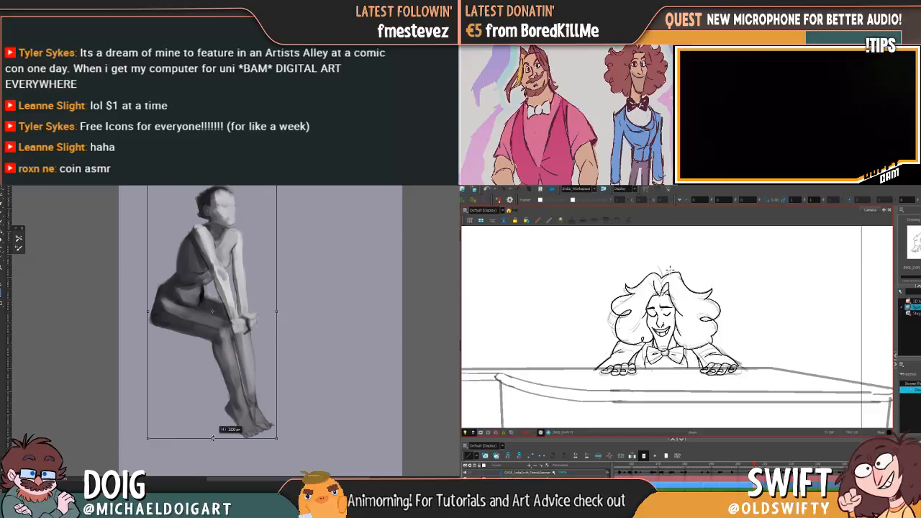
{"action": "key", "text": "Return"}
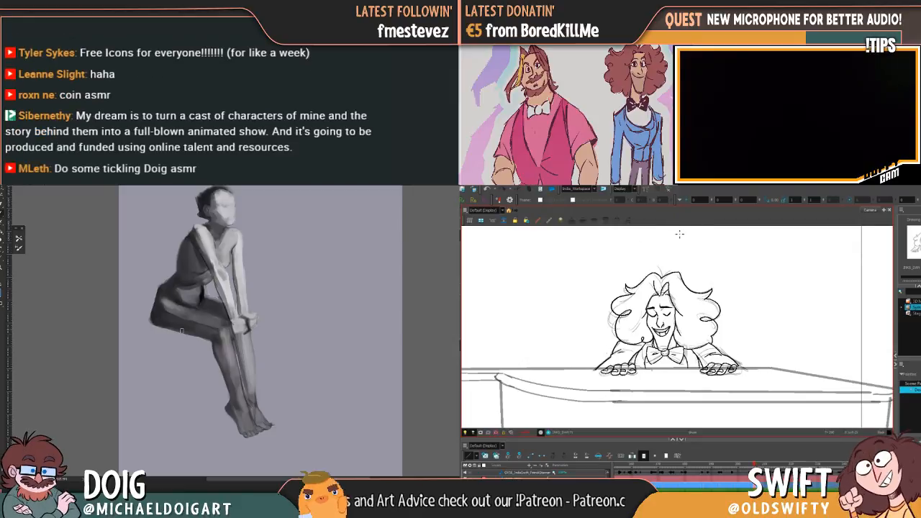
Ink the outer curls on the near side of the upright pianist's hair, checking against the previous inked pose
{"action": "key", "text": "f"}
{"action": "key", "text": "g"}
{"action": "mouse_move", "coordinate": [634, 280]}
{"action": "left_mouse_down"}
{"action": "mouse_move", "coordinate": [623, 283]}
{"action": "mouse_move", "coordinate": [617, 295]}
{"action": "mouse_move", "coordinate": [631, 300]}
{"action": "mouse_move", "coordinate": [615, 315]}
{"action": "mouse_move", "coordinate": [633, 321]}
{"action": "left_mouse_up"}
{"action": "key", "text": "f"}
{"action": "key", "text": "g"}
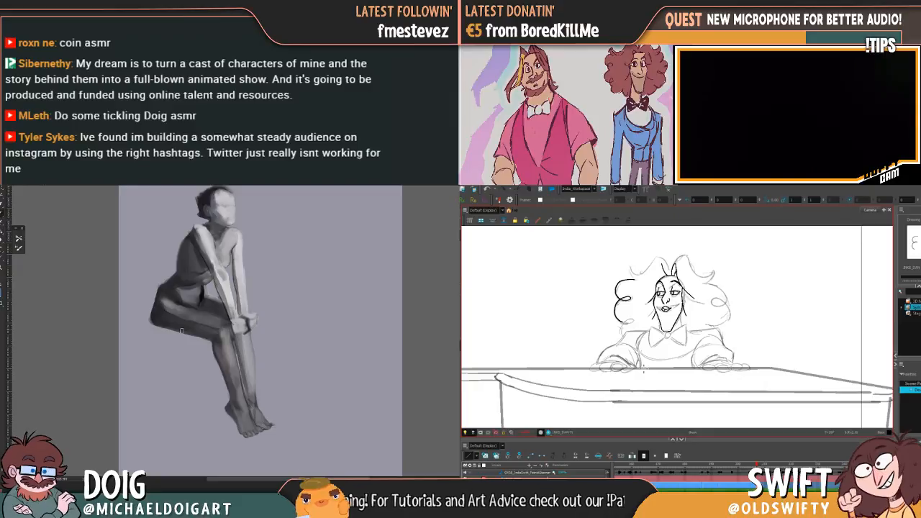
Ink the lowest curl on the near side of the pianist's hair, comparing it with the previous inked pose
{"action": "key", "text": "f"}
{"action": "key", "text": "g"}
{"action": "key", "text": "f"}
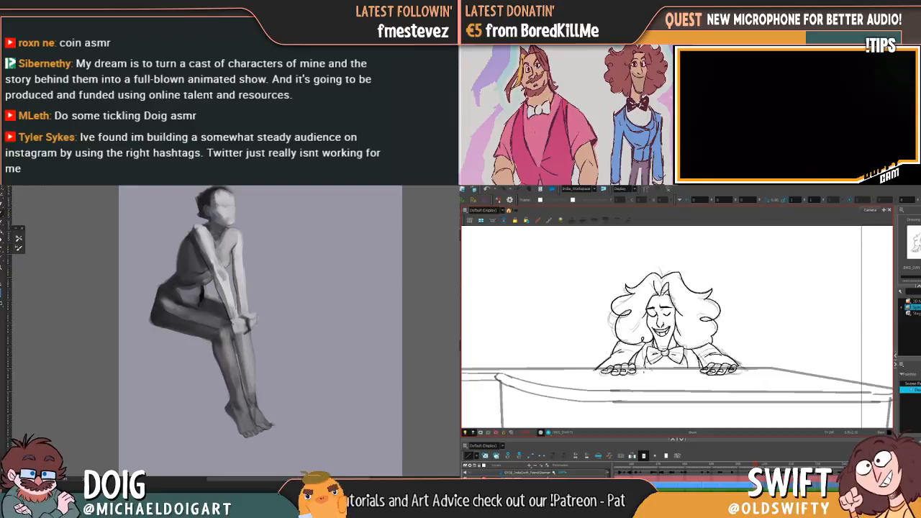
{"action": "key", "text": "g"}
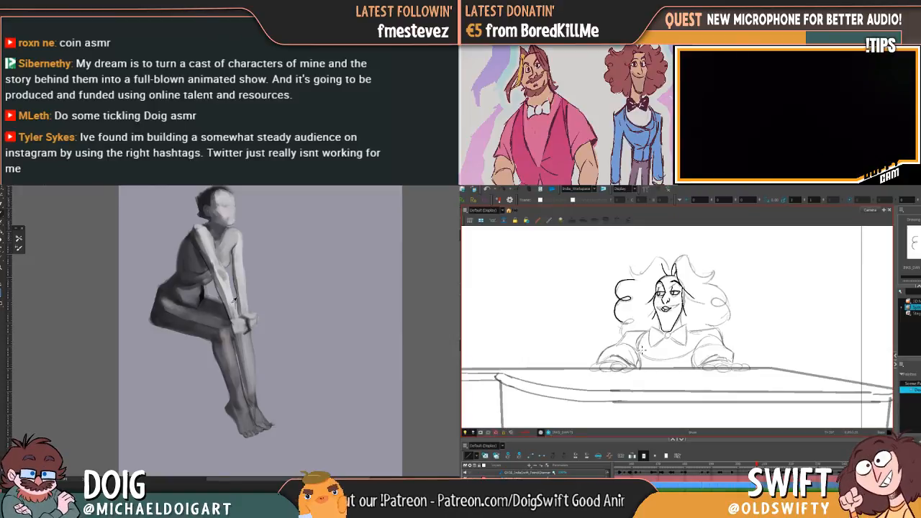
{"action": "key", "text": "f"}
{"action": "key", "text": "g"}
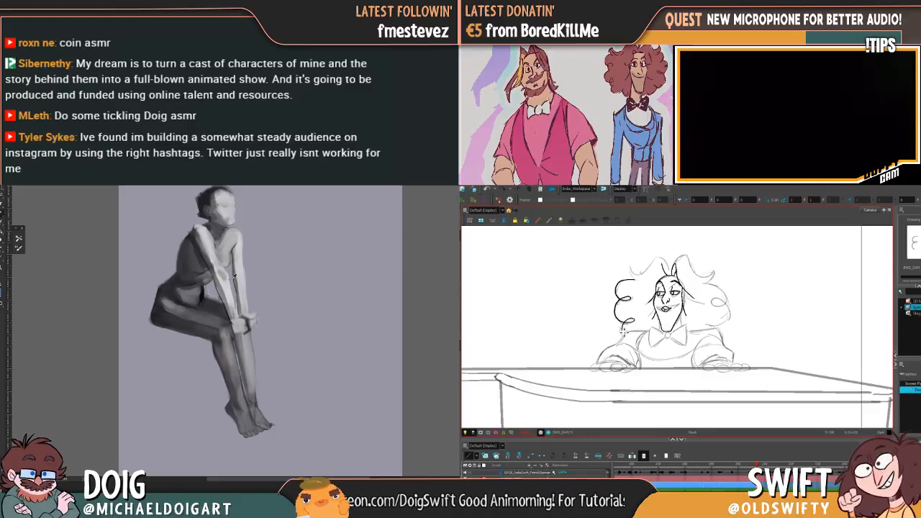
{"action": "key", "text": "f"}
{"action": "key", "text": "g"}
{"action": "key", "text": "f"}
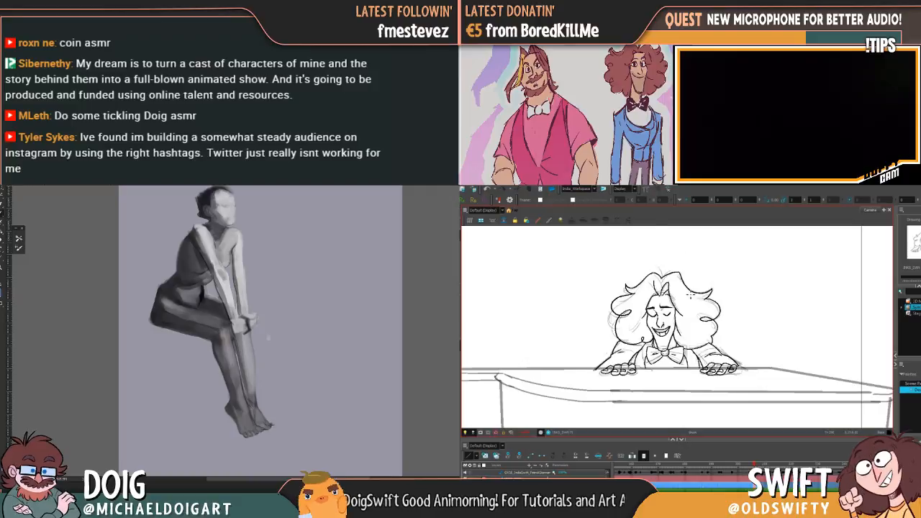
{"action": "key", "text": "g"}
Clear the seated figure painting from the canvas, leaving only the plain grey background
{"action": "key", "text": "Delete"}
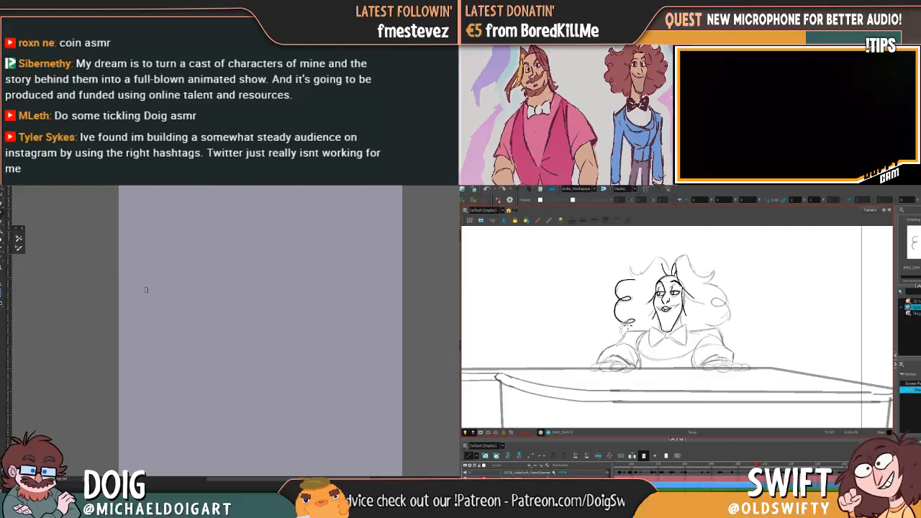
{"action": "key", "text": "ctrl+plus"}
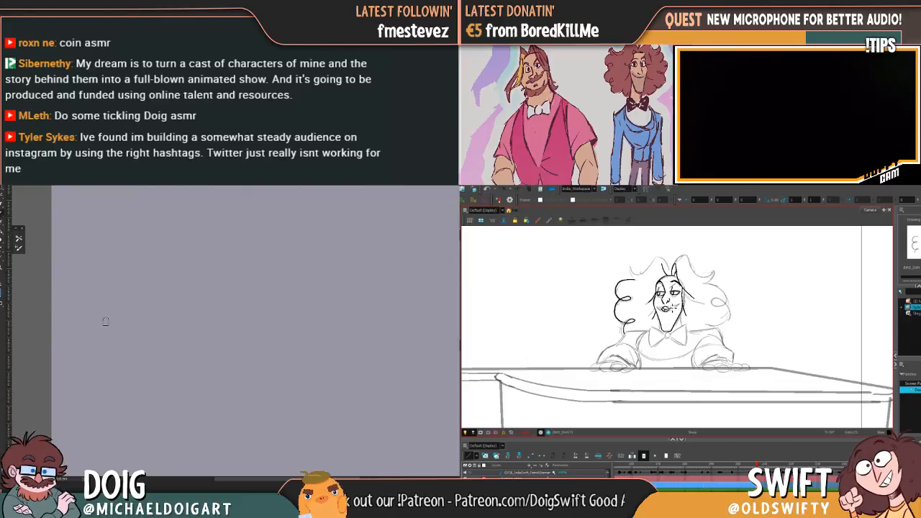
Ink the pointed tuft above the pianist's near-side curls and the start of the crown, comparing with the previous pose
{"action": "key", "text": "f"}
{"action": "key", "text": "g"}
{"action": "key", "text": "f"}
{"action": "key", "text": "g"}
{"action": "key", "text": "f"}
{"action": "key", "text": "g"}
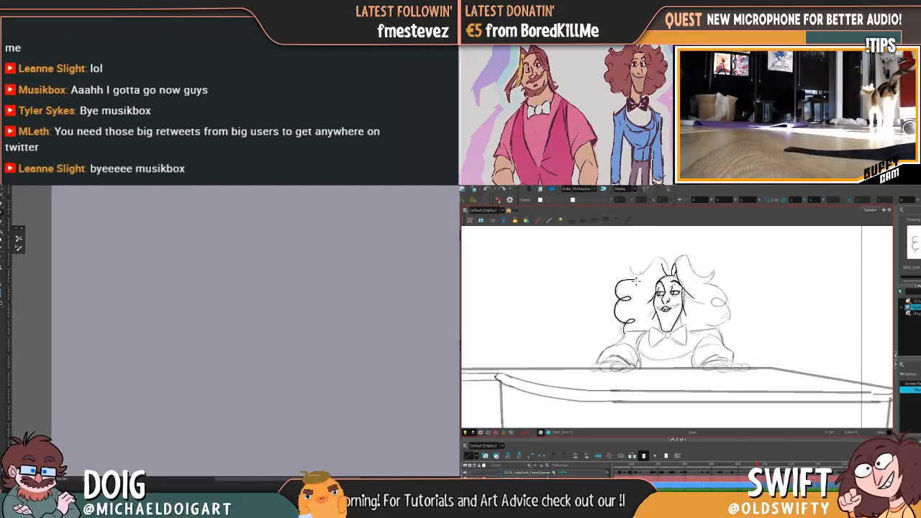
{"action": "mouse_move", "coordinate": [635, 280]}
{"action": "left_mouse_down"}
{"action": "mouse_move", "coordinate": [631, 269]}
{"action": "mouse_move", "coordinate": [656, 262]}
{"action": "left_mouse_up"}
{"action": "key", "text": "f"}
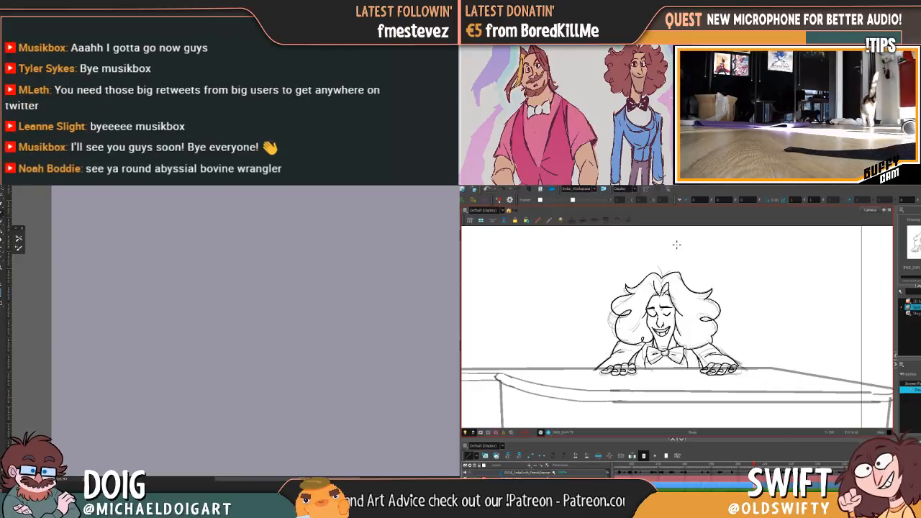
{"action": "key", "text": "g"}
{"action": "key", "text": "f"}
{"action": "key", "text": "g"}
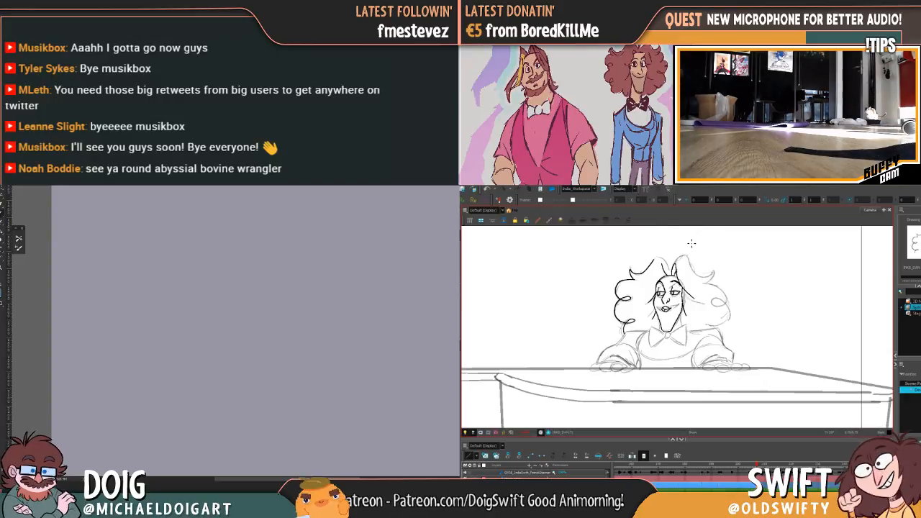
Ink the near-side crown of the hair up to the parting, while laying the first dark strokes of a new figure painting
{"action": "key", "text": "f"}
{"action": "key", "text": "g"}
{"action": "key", "text": "f"}
{"action": "key", "text": "g"}
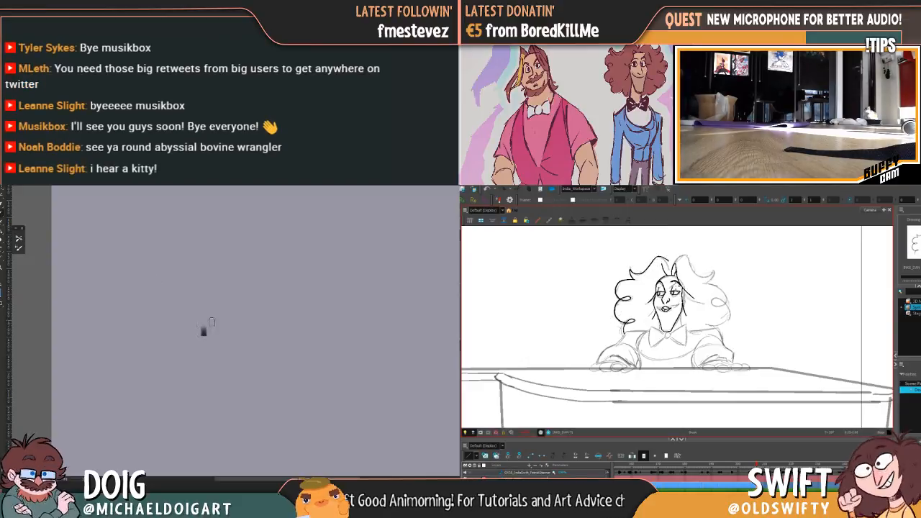
{"action": "key", "text": "f"}
{"action": "key", "text": "g"}
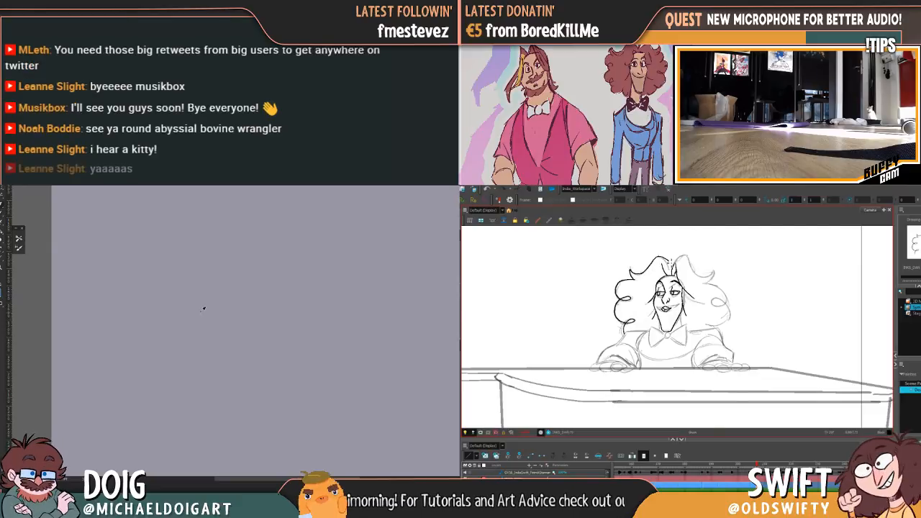
{"action": "key", "text": "f"}
{"action": "key", "text": "g"}
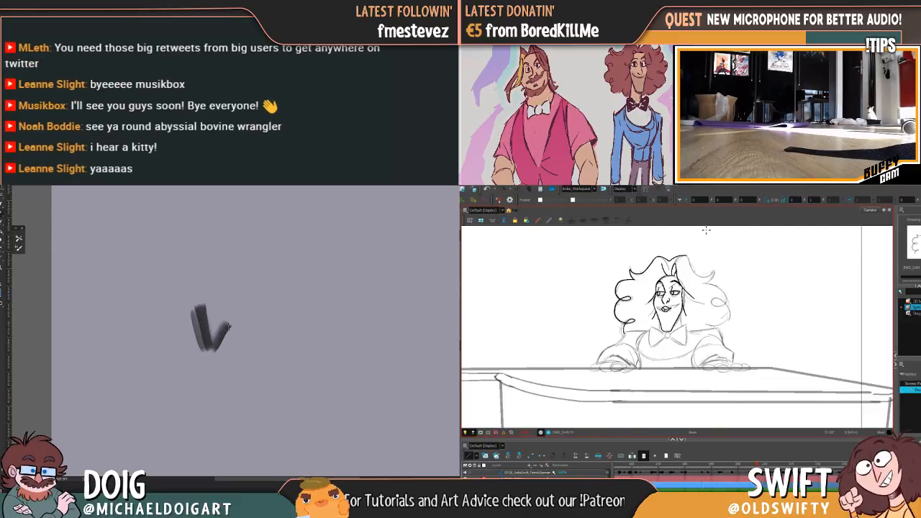
{"action": "key", "text": "f"}
{"action": "key", "text": "g"}
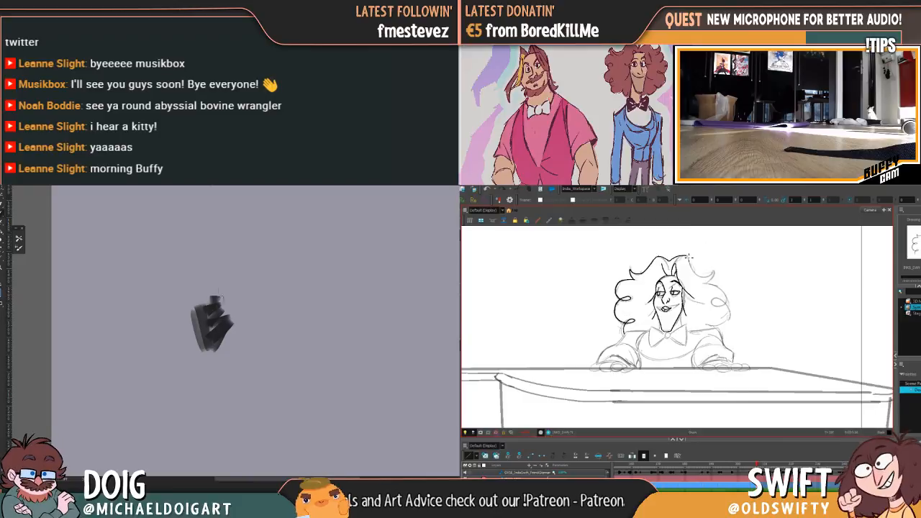
Ink the far-side crown from the parting out to its pointed tip, while blocking in the new figure's lower torso in grey
{"action": "key", "text": "f"}
{"action": "key", "text": "g"}
{"action": "key", "text": "f"}
{"action": "key", "text": "g"}
{"action": "mouse_move", "coordinate": [225, 322]}
{"action": "left_mouse_down"}
{"action": "mouse_move", "coordinate": [234, 295]}
{"action": "mouse_move", "coordinate": [210, 288]}
{"action": "mouse_move", "coordinate": [221, 286]}
{"action": "left_mouse_up"}
{"action": "key", "text": "f"}
{"action": "key", "text": "g"}
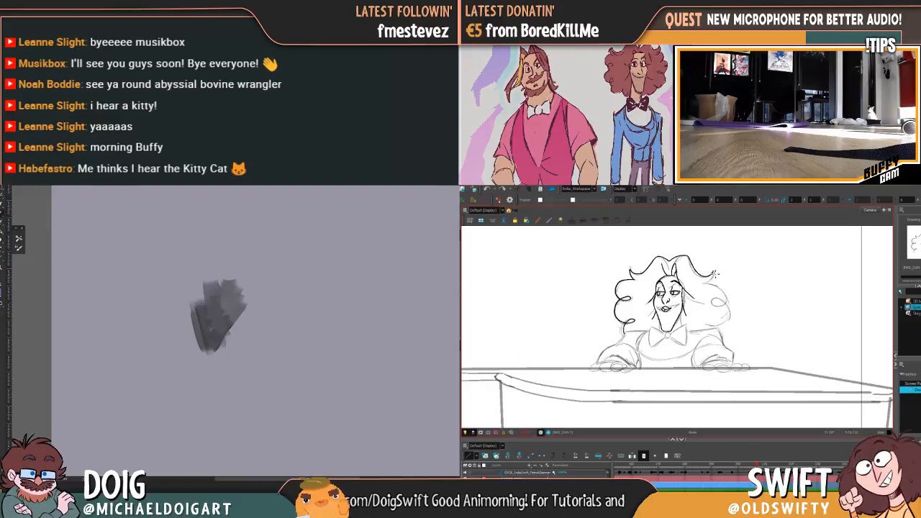
{"action": "key", "text": "f"}
{"action": "key", "text": "g"}
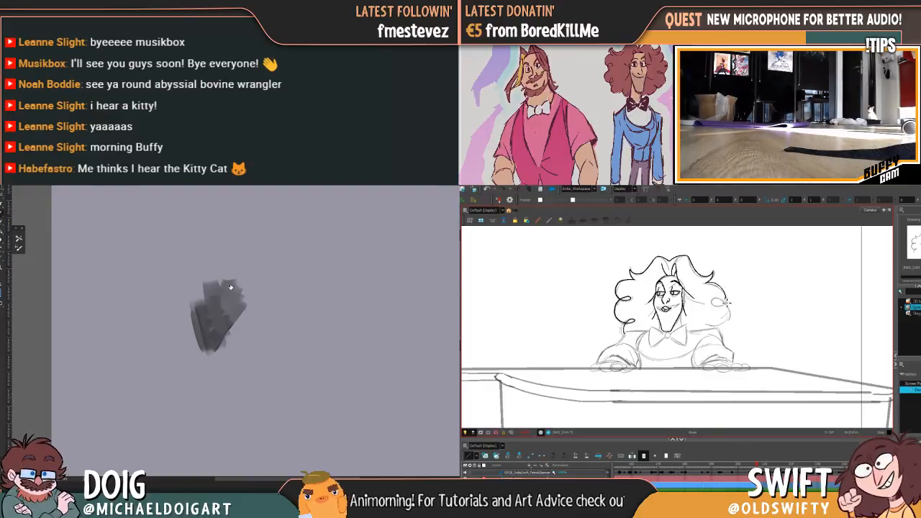
Ink the outer curls on the far side of the pianist's hair, while extending the figure's grey torso upward
{"action": "mouse_move", "coordinate": [725, 303]}
{"action": "left_mouse_down"}
{"action": "mouse_move", "coordinate": [730, 317]}
{"action": "mouse_move", "coordinate": [714, 326]}
{"action": "left_mouse_up"}
{"action": "key", "text": "f"}
{"action": "key", "text": "g"}
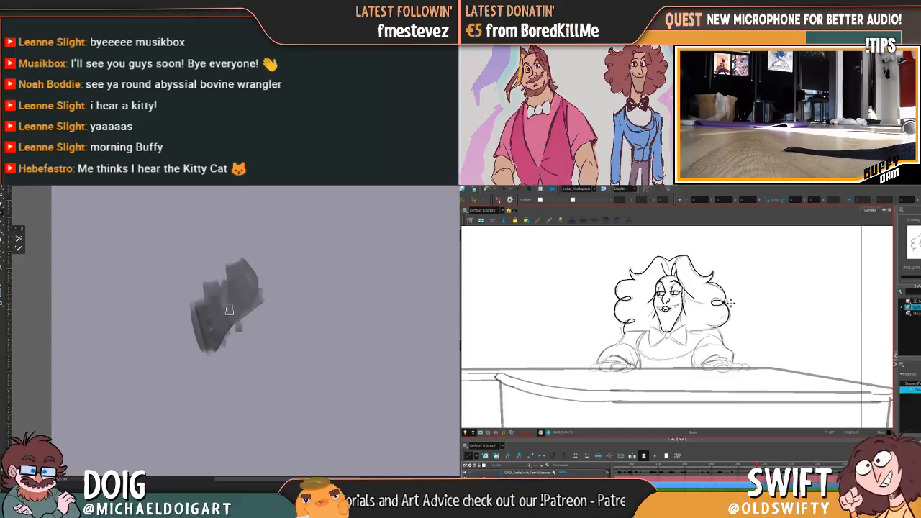
{"action": "key", "text": "f"}
{"action": "key", "text": "g"}
{"action": "key", "text": "f"}
{"action": "key", "text": "g"}
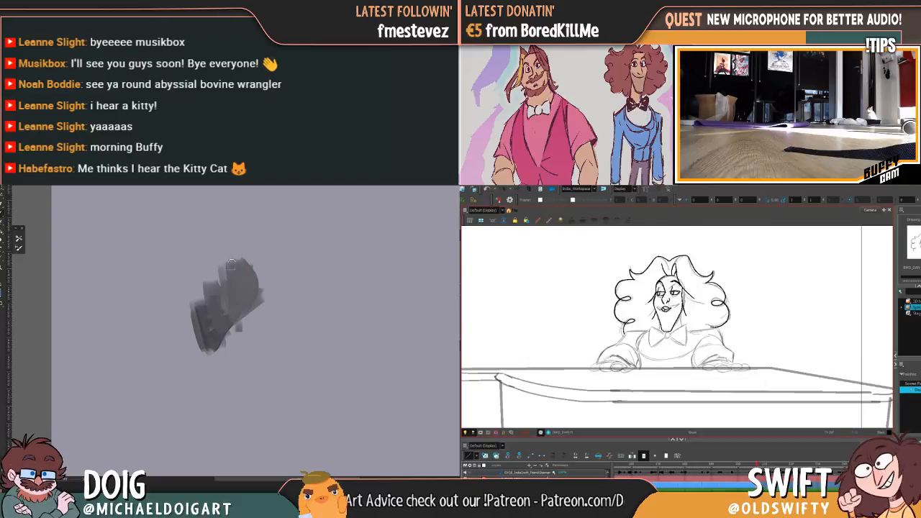
Delete the inked crown strokes around the pianist's parting, while broadening the painted figure's upper torso in mid grey
{"action": "mouse_move", "coordinate": [217, 258]}
{"action": "left_mouse_down"}
{"action": "mouse_move", "coordinate": [206, 284]}
{"action": "mouse_move", "coordinate": [227, 267]}
{"action": "mouse_move", "coordinate": [257, 273]}
{"action": "left_mouse_up"}
{"action": "left_click", "coordinate": [686, 256]}
{"action": "left_click_drag", "start_coordinate": [249, 241], "coordinate": [268, 281]}
{"action": "key", "text": "Delete"}
{"action": "left_click", "coordinate": [666, 257]}
{"action": "key", "text": "Delete"}
{"action": "left_click", "coordinate": [648, 266]}
{"action": "left_click", "coordinate": [206, 338], "text": "alt"}
{"action": "key", "text": "Delete"}
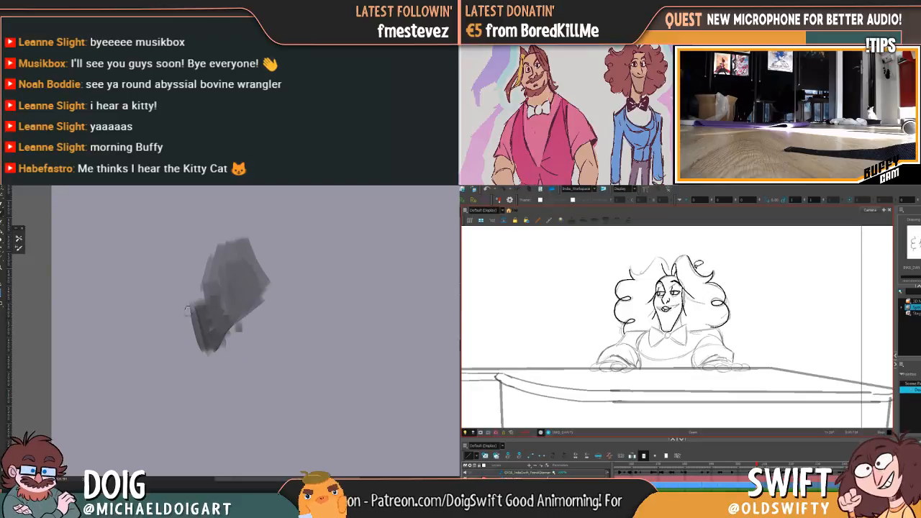
Block in the new figure's rounded hip in dark grey, while re-inking the far-side crown of the pianist's hair
{"action": "mouse_move", "coordinate": [168, 338]}
{"action": "left_mouse_down"}
{"action": "mouse_move", "coordinate": [202, 314]}
{"action": "mouse_move", "coordinate": [184, 332]}
{"action": "mouse_move", "coordinate": [200, 328]}
{"action": "mouse_move", "coordinate": [193, 310]}
{"action": "mouse_move", "coordinate": [206, 283]}
{"action": "mouse_move", "coordinate": [177, 310]}
{"action": "mouse_move", "coordinate": [173, 349]}
{"action": "mouse_move", "coordinate": [165, 341]}
{"action": "mouse_move", "coordinate": [196, 313]}
{"action": "left_mouse_up"}
{"action": "key", "text": "f"}
{"action": "key", "text": "g"}
{"action": "key", "text": "f"}
{"action": "key", "text": "g"}
{"action": "left_click_drag", "start_coordinate": [672, 275], "coordinate": [684, 258]}
{"action": "mouse_move", "coordinate": [202, 329]}
{"action": "left_mouse_down"}
{"action": "mouse_move", "coordinate": [188, 352]}
{"action": "mouse_move", "coordinate": [227, 278]}
{"action": "mouse_move", "coordinate": [189, 321]}
{"action": "mouse_move", "coordinate": [180, 309]}
{"action": "mouse_move", "coordinate": [169, 332]}
{"action": "mouse_move", "coordinate": [193, 309]}
{"action": "left_mouse_up"}
{"action": "key", "text": "f"}
{"action": "key", "text": "g"}
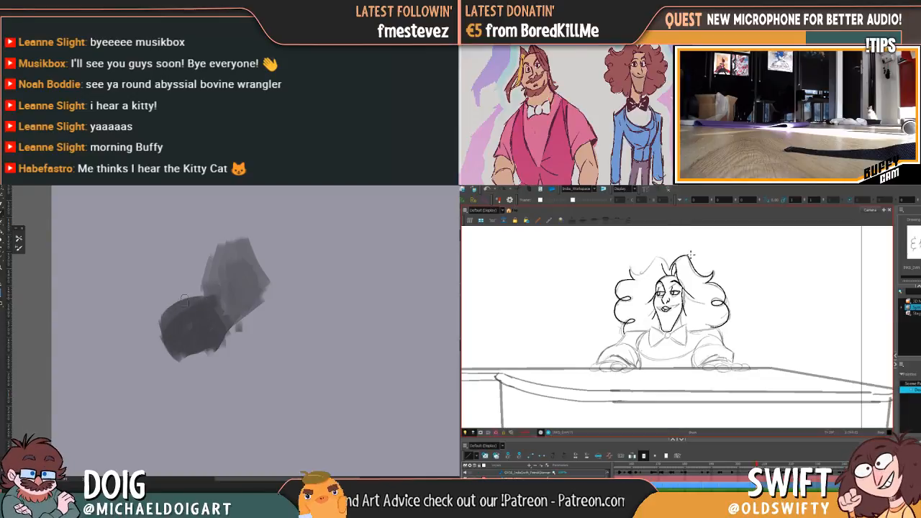
Complete the far-side crown line where it rises from the parting, flipping between the two poses to check it
{"action": "key", "text": "f"}
{"action": "key", "text": "g"}
{"action": "key", "text": "f"}
{"action": "key", "text": "f"}
{"action": "key", "text": "g"}
Try an ink line along the near-side crown of the pianist's hair, comparing it with the previous pose
{"action": "key", "text": "f"}
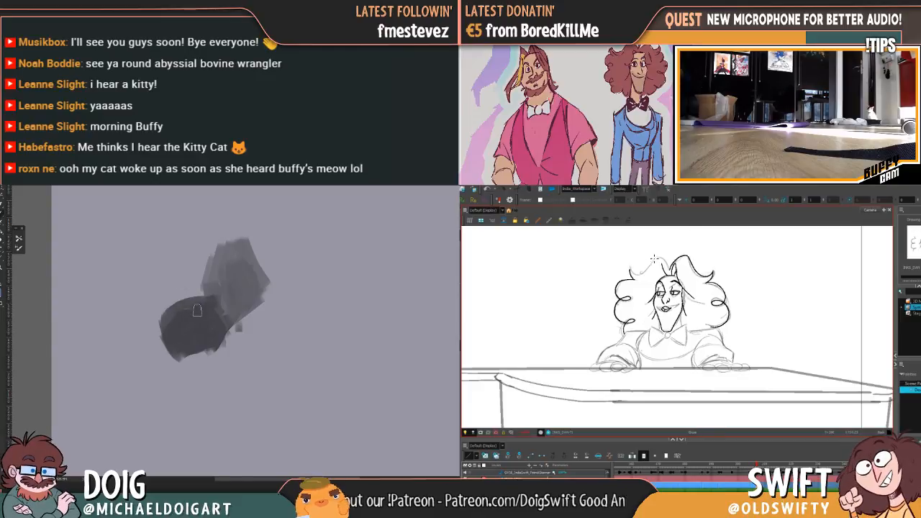
{"action": "key", "text": "g"}
{"action": "key", "text": "f"}
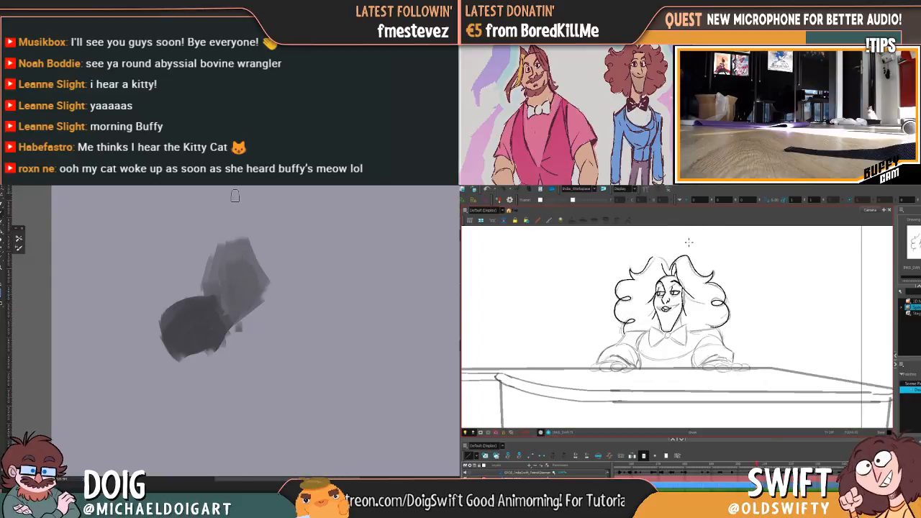
{"action": "key", "text": "f"}
{"action": "key", "text": "g"}
{"action": "key", "text": "f"}
{"action": "key", "text": "g"}
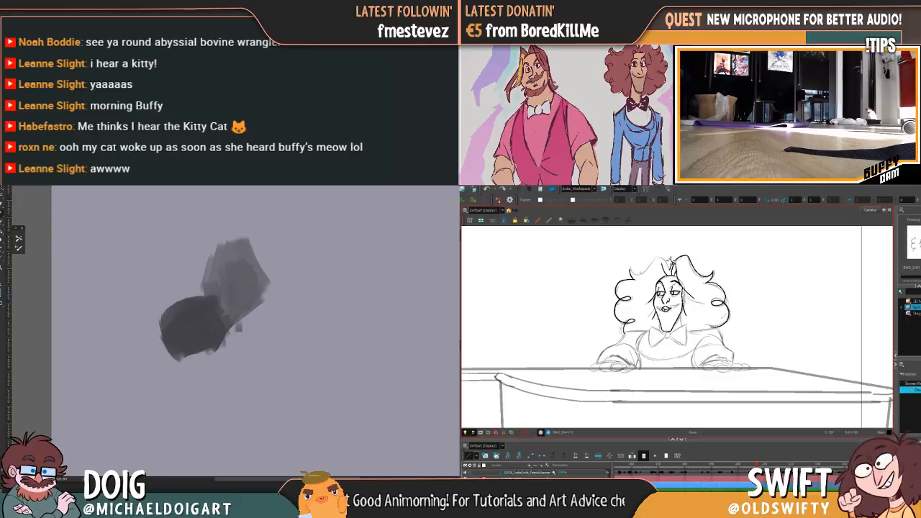
Ink the hair rising from the parting and curve the near-side crown out to its pointed tuft
{"action": "key", "text": "f"}
{"action": "key", "text": "g"}
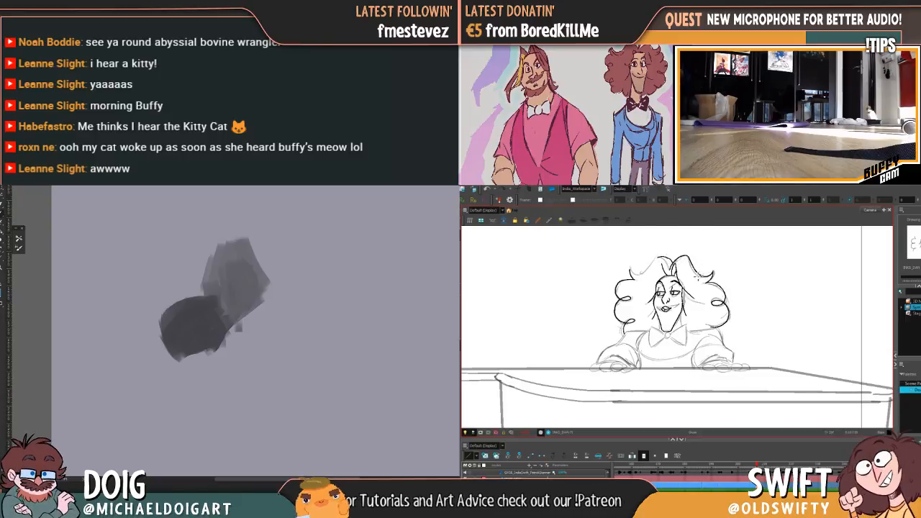
{"action": "key", "text": "f"}
{"action": "key", "text": "g"}
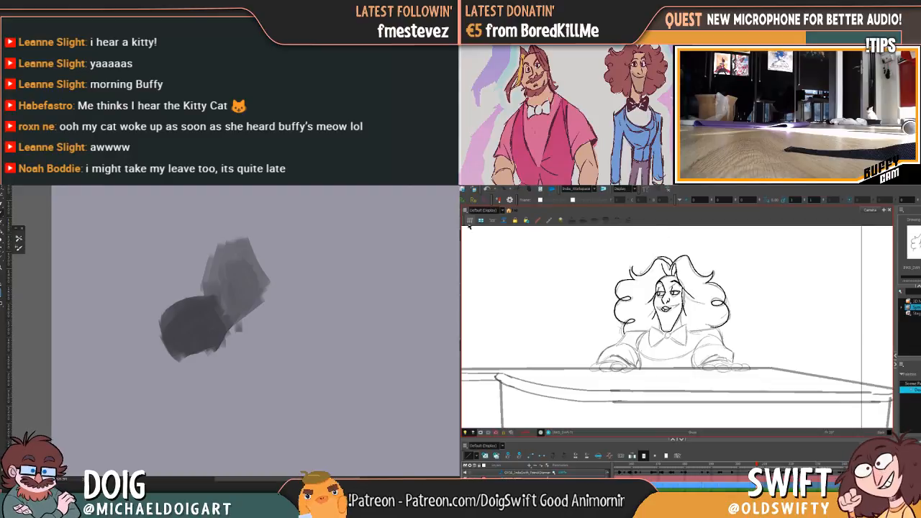
Delete the crown strokes beside the parting and re-ink the near-side hair outline, checking it against the previous pose
{"action": "left_click", "coordinate": [673, 258]}
{"action": "key", "text": "Delete"}
{"action": "left_click", "coordinate": [668, 258]}
{"action": "key", "text": "f"}
{"action": "key", "text": "g"}
{"action": "key", "text": "f"}
{"action": "key", "text": "g"}
{"action": "left_click", "coordinate": [656, 259]}
{"action": "left_click_drag", "start_coordinate": [631, 268], "coordinate": [628, 267]}
{"action": "left_click", "coordinate": [667, 244]}
{"action": "key", "text": "f"}
{"action": "key", "text": "g"}
{"action": "key", "text": "f"}
{"action": "key", "text": "g"}
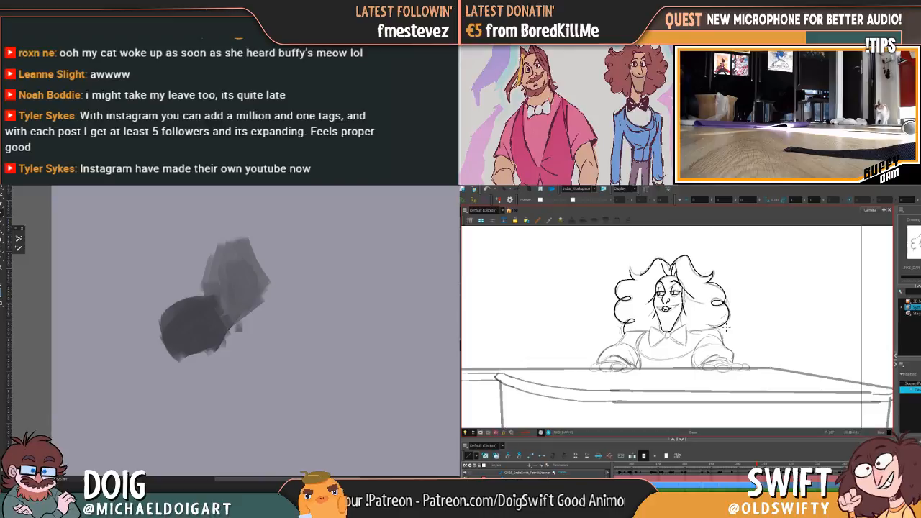
Ink the fingers of the pianist's far hand on the piano, while rounding out and lightening the painted figure's torso
{"action": "key", "text": "comma"}
{"action": "key", "text": "period"}
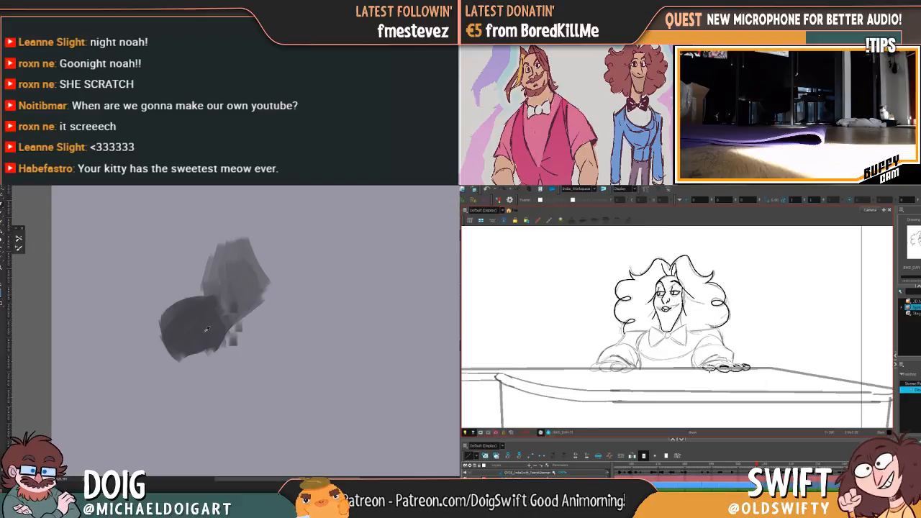
{"action": "mouse_move", "coordinate": [224, 317]}
{"action": "left_mouse_down"}
{"action": "mouse_move", "coordinate": [266, 300]}
{"action": "mouse_move", "coordinate": [232, 324]}
{"action": "mouse_move", "coordinate": [248, 271]}
{"action": "mouse_move", "coordinate": [230, 280]}
{"action": "mouse_move", "coordinate": [222, 297]}
{"action": "mouse_move", "coordinate": [262, 288]}
{"action": "left_mouse_up"}
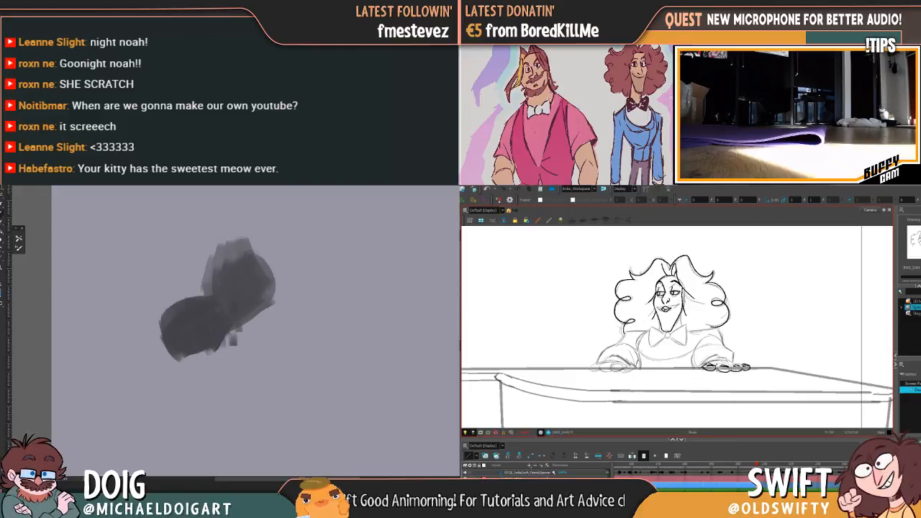
{"action": "key", "text": "period"}
{"action": "mouse_move", "coordinate": [248, 306]}
{"action": "left_mouse_down"}
{"action": "mouse_move", "coordinate": [224, 319]}
{"action": "mouse_move", "coordinate": [218, 310]}
{"action": "mouse_move", "coordinate": [227, 269]}
{"action": "mouse_move", "coordinate": [219, 324]}
{"action": "mouse_move", "coordinate": [187, 310]}
{"action": "mouse_move", "coordinate": [218, 305]}
{"action": "mouse_move", "coordinate": [213, 327]}
{"action": "mouse_move", "coordinate": [195, 333]}
{"action": "mouse_move", "coordinate": [183, 319]}
{"action": "mouse_move", "coordinate": [194, 314]}
{"action": "mouse_move", "coordinate": [208, 336]}
{"action": "mouse_move", "coordinate": [193, 339]}
{"action": "mouse_move", "coordinate": [206, 307]}
{"action": "mouse_move", "coordinate": [215, 329]}
{"action": "left_mouse_up"}
{"action": "left_click", "coordinate": [224, 315], "text": "alt"}
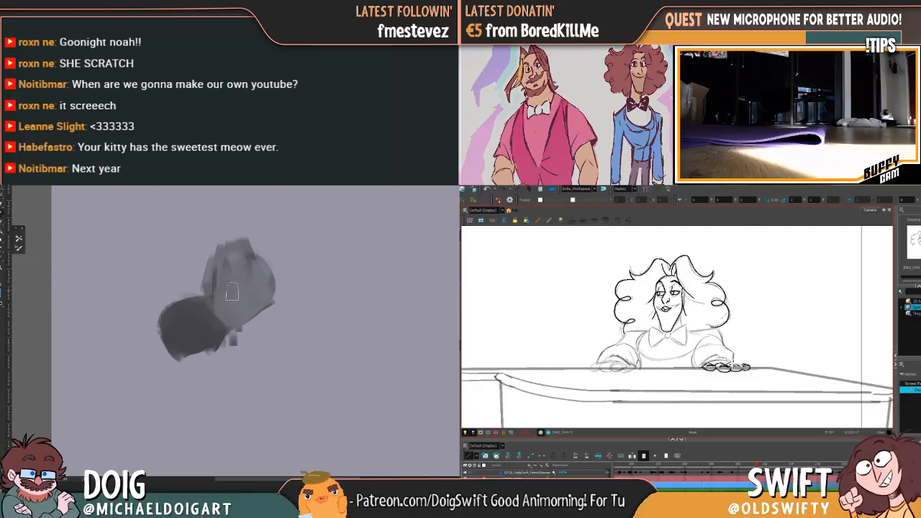
Block in the figure's folded legs beneath the hip in greys, with a lighter band sweeping across the thigh
{"action": "mouse_move", "coordinate": [191, 345]}
{"action": "left_mouse_down"}
{"action": "mouse_move", "coordinate": [202, 372]}
{"action": "mouse_move", "coordinate": [204, 350]}
{"action": "left_mouse_up"}
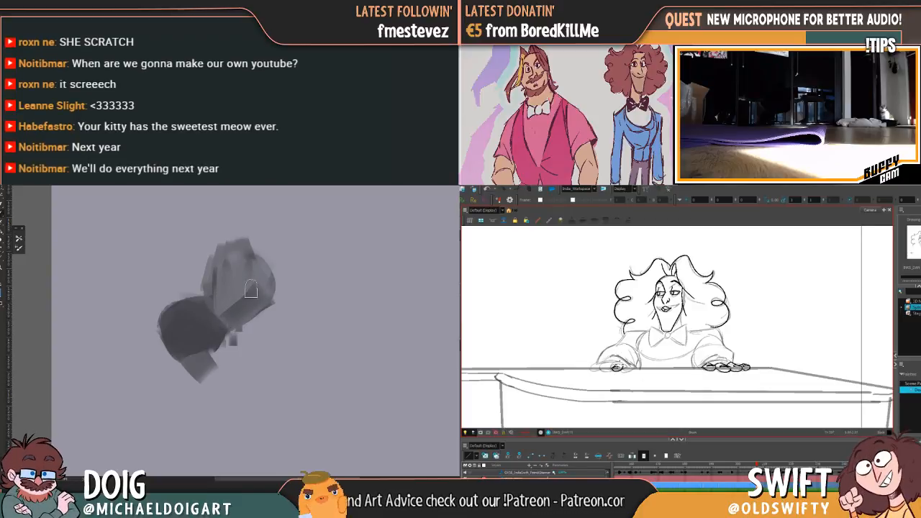
{"action": "left_click_drag", "start_coordinate": [187, 336], "coordinate": [236, 352]}
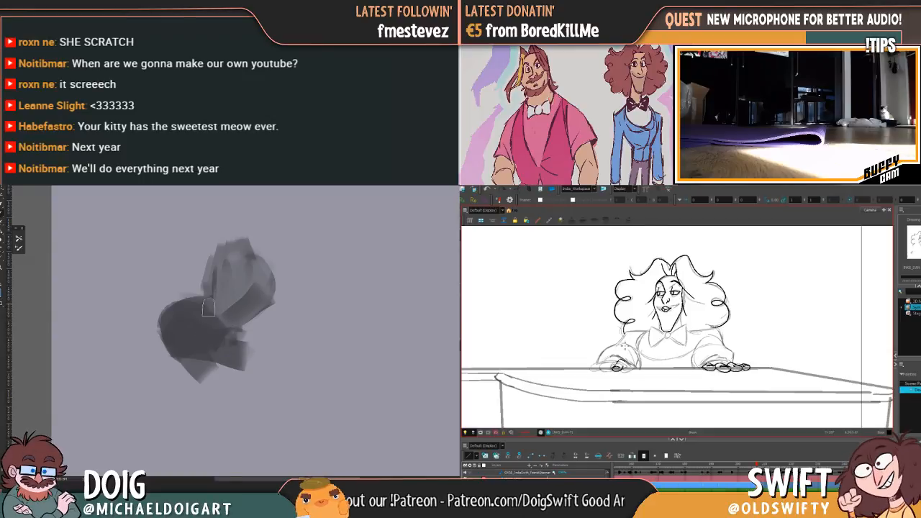
{"action": "mouse_move", "coordinate": [235, 360]}
{"action": "left_mouse_down"}
{"action": "mouse_move", "coordinate": [223, 383]}
{"action": "mouse_move", "coordinate": [245, 366]}
{"action": "mouse_move", "coordinate": [139, 379]}
{"action": "mouse_move", "coordinate": [222, 378]}
{"action": "mouse_move", "coordinate": [233, 354]}
{"action": "left_mouse_up"}
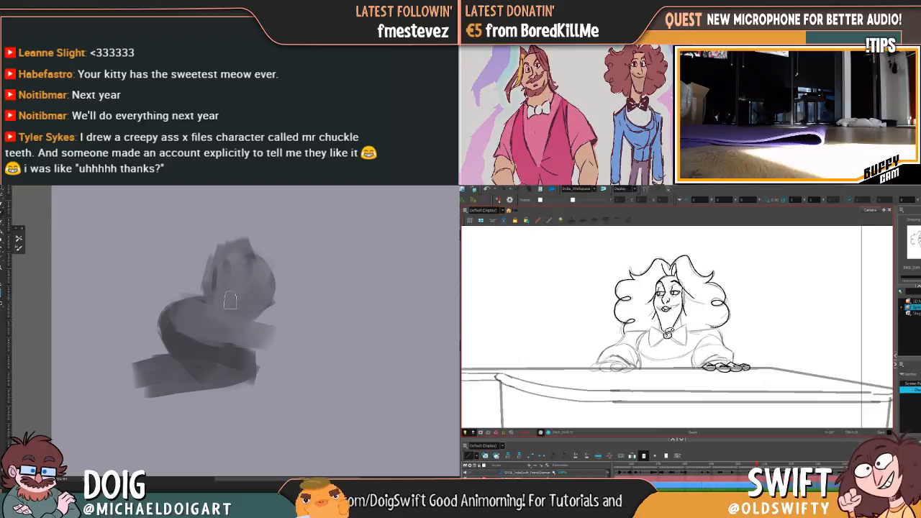
Darken the figure's torso and paint a straight supporting arm with its hand beside it, while inking the pianist's bow tie
{"action": "mouse_move", "coordinate": [219, 301]}
{"action": "left_mouse_down"}
{"action": "mouse_move", "coordinate": [251, 314]}
{"action": "mouse_move", "coordinate": [223, 305]}
{"action": "mouse_move", "coordinate": [244, 262]}
{"action": "mouse_move", "coordinate": [266, 268]}
{"action": "mouse_move", "coordinate": [237, 276]}
{"action": "mouse_move", "coordinate": [269, 288]}
{"action": "left_mouse_up"}
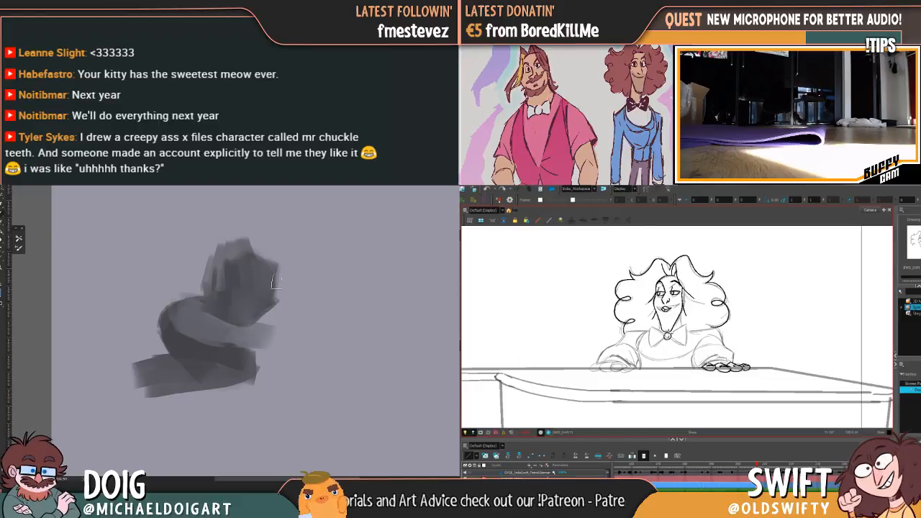
{"action": "mouse_move", "coordinate": [295, 354]}
{"action": "left_mouse_down"}
{"action": "mouse_move", "coordinate": [277, 256]}
{"action": "mouse_move", "coordinate": [279, 303]}
{"action": "left_mouse_up"}
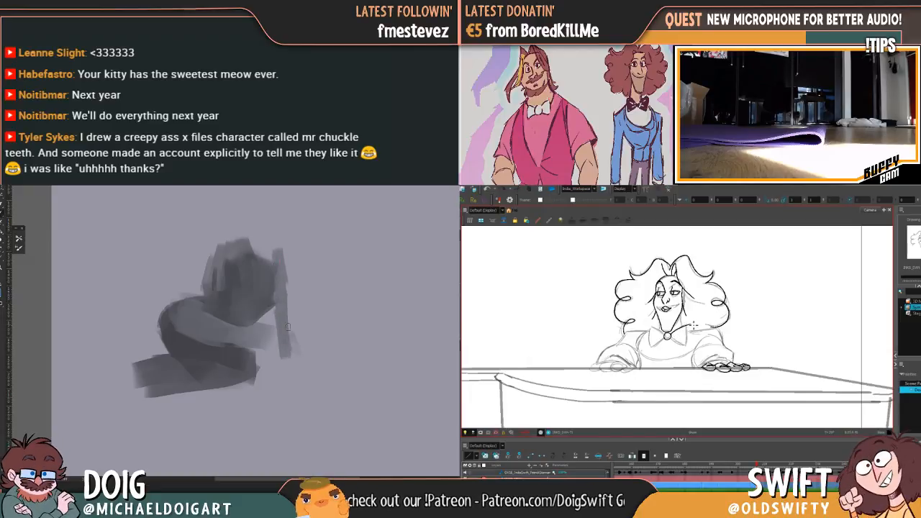
{"action": "left_click_drag", "start_coordinate": [290, 355], "coordinate": [304, 354]}
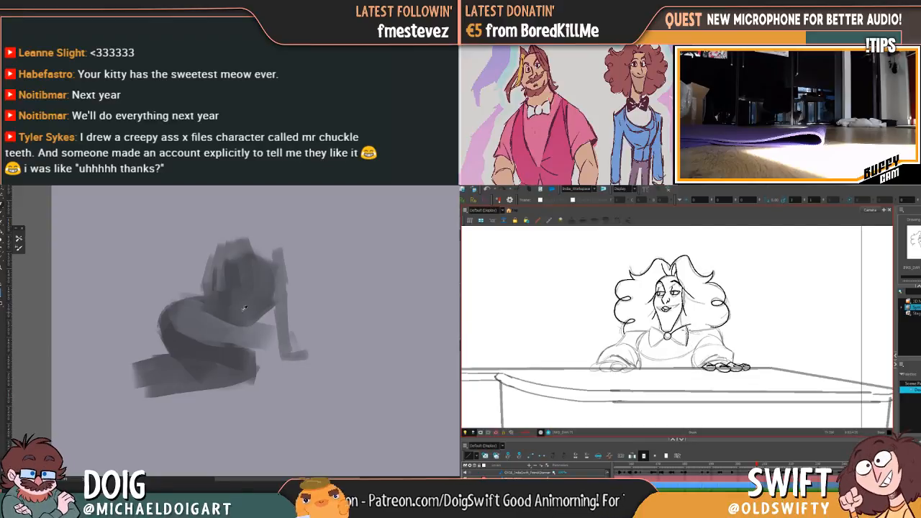
{"action": "left_click_drag", "start_coordinate": [241, 324], "coordinate": [241, 318]}
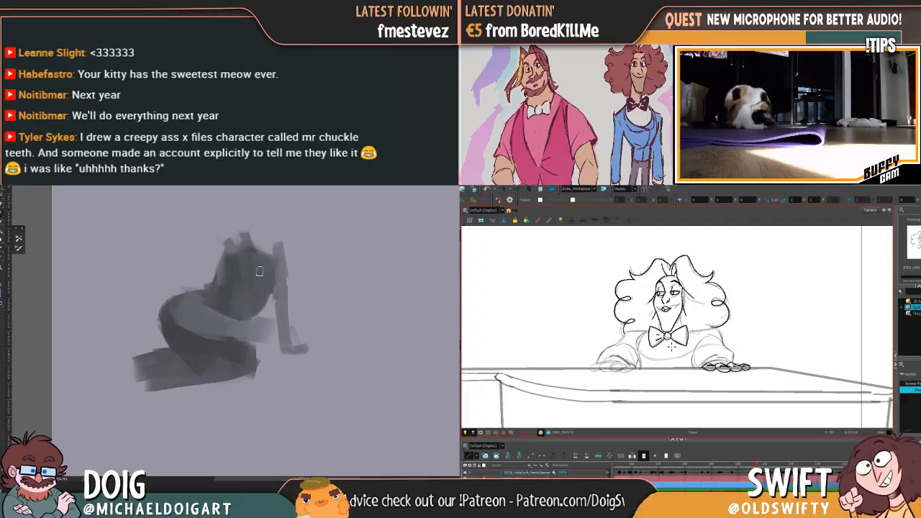
Paint a pale grey shirt over the front of the figure's torso with long downward strokes
{"action": "mouse_move", "coordinate": [250, 252]}
{"action": "left_mouse_down"}
{"action": "mouse_move", "coordinate": [256, 288]}
{"action": "mouse_move", "coordinate": [269, 284]}
{"action": "mouse_move", "coordinate": [278, 324]}
{"action": "mouse_move", "coordinate": [258, 303]}
{"action": "mouse_move", "coordinate": [270, 270]}
{"action": "mouse_move", "coordinate": [275, 283]}
{"action": "mouse_move", "coordinate": [243, 286]}
{"action": "mouse_move", "coordinate": [248, 296]}
{"action": "mouse_move", "coordinate": [249, 257]}
{"action": "mouse_move", "coordinate": [229, 311]}
{"action": "left_mouse_up"}
{"action": "left_click_drag", "start_coordinate": [266, 259], "coordinate": [256, 290]}
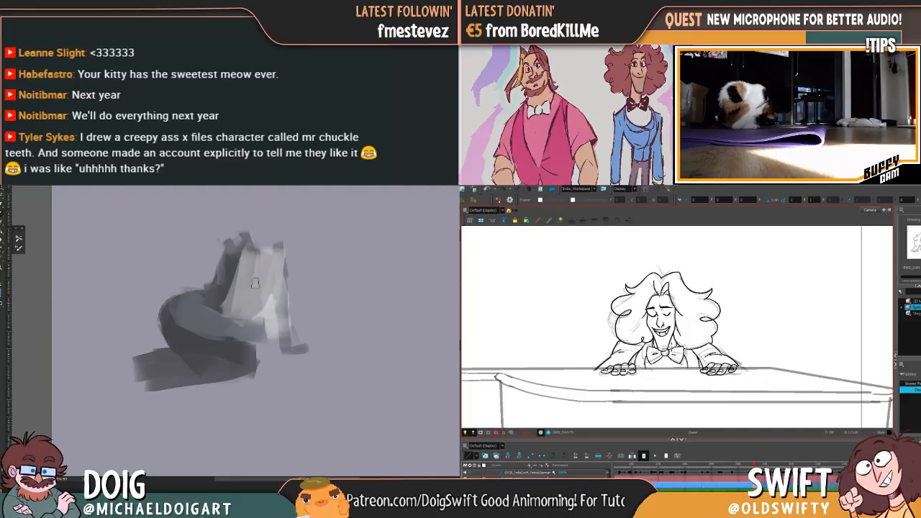
Compare the pianist's drawing with the neighbouring pose and ink the curved vest neckline beneath the bow tie
{"action": "key", "text": "."}
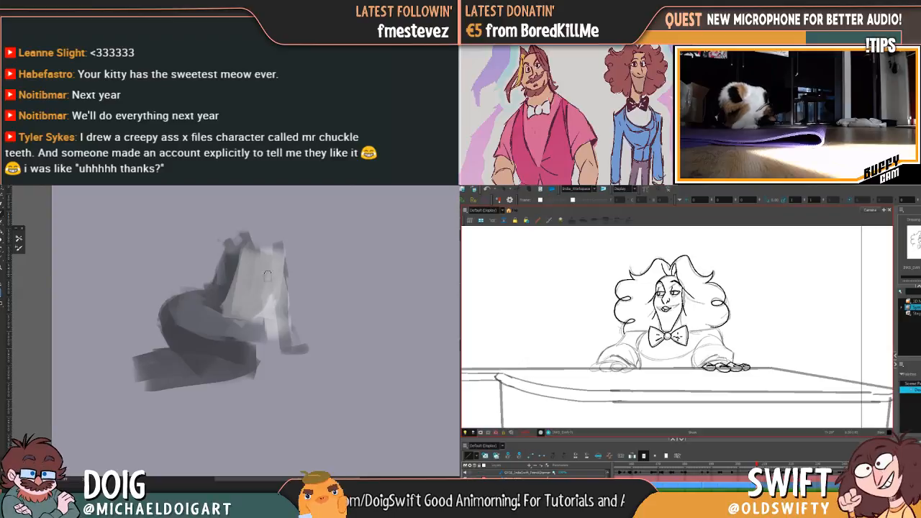
{"action": "key", "text": "."}
{"action": "key", "text": "."}
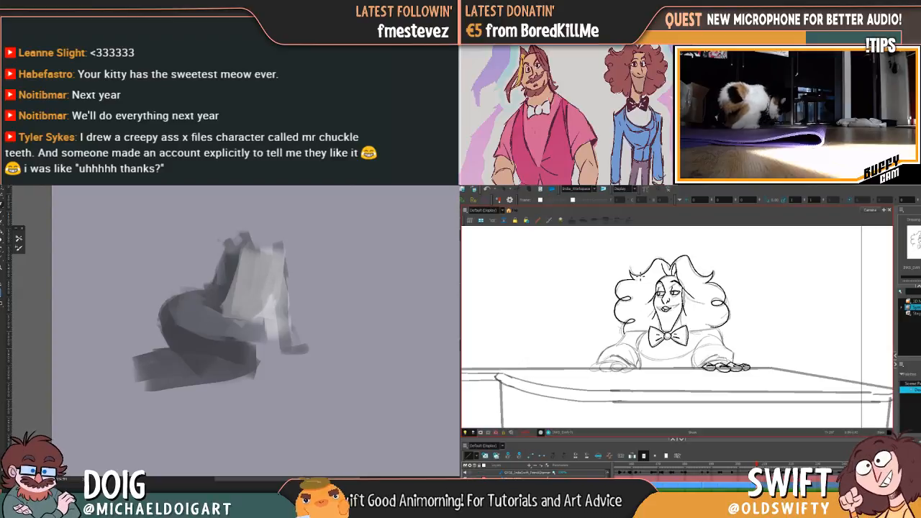
{"action": "key", "text": "."}
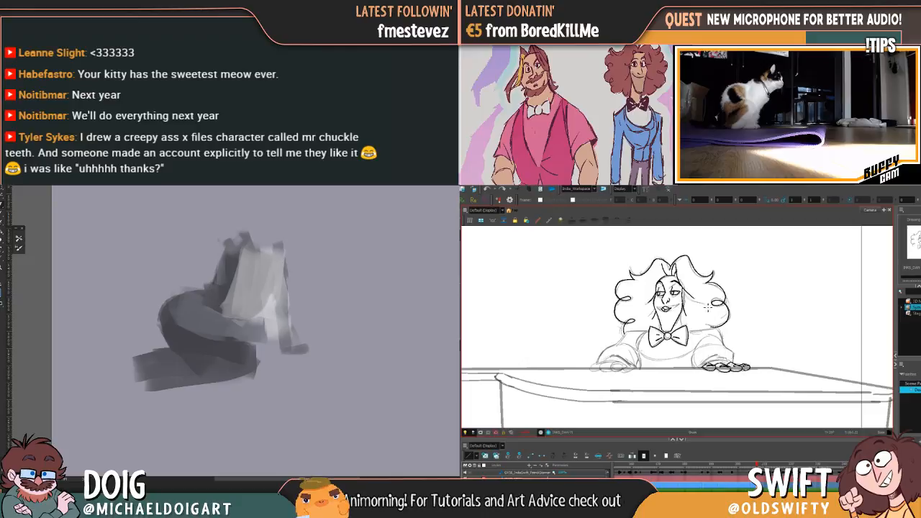
{"action": "key", "text": "comma"}
{"action": "key", "text": "period"}
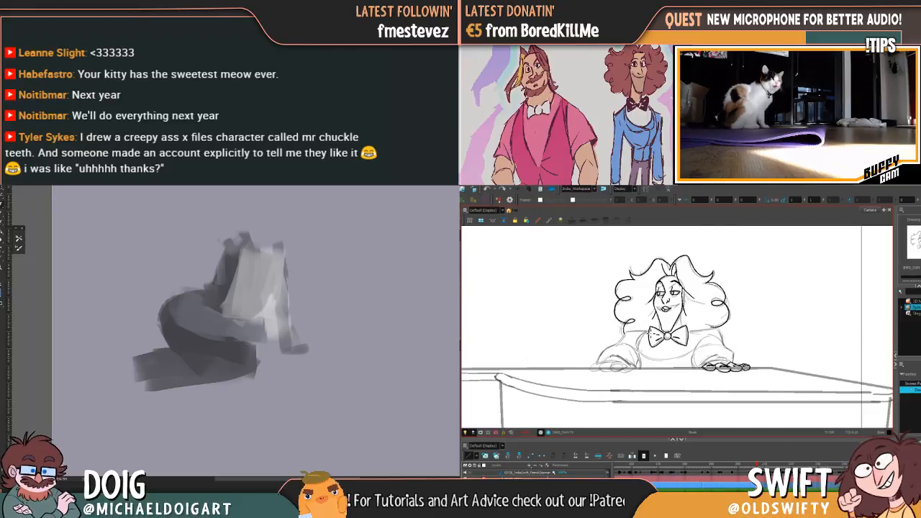
{"action": "key", "text": "comma"}
{"action": "key", "text": "period"}
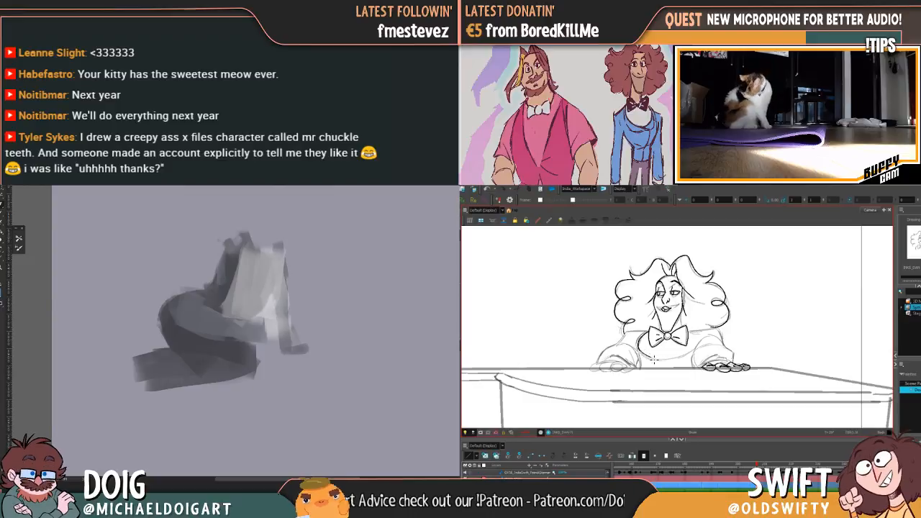
{"action": "left_click_drag", "start_coordinate": [668, 362], "coordinate": [681, 361]}
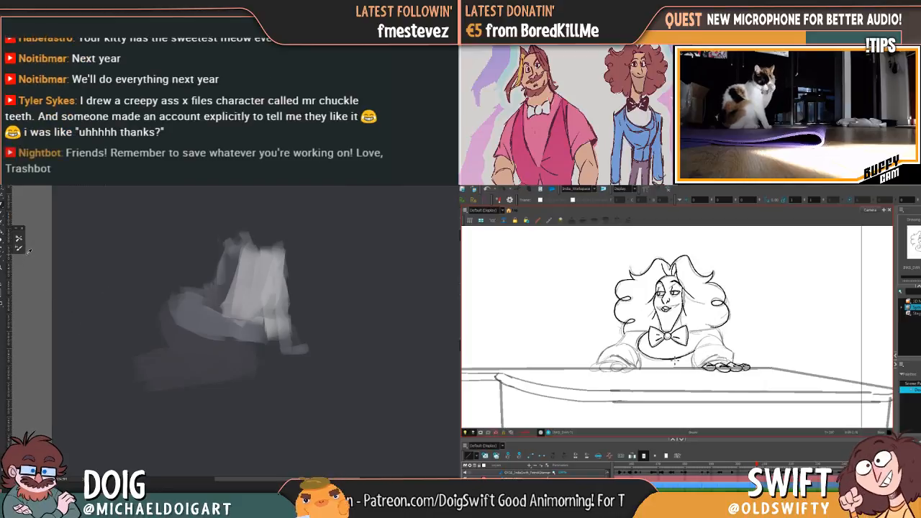
Darken the painting's background further by lowering Lightness to about -23 in a Hue/Saturation adjustment
{"action": "key", "text": "ctrl+u"}
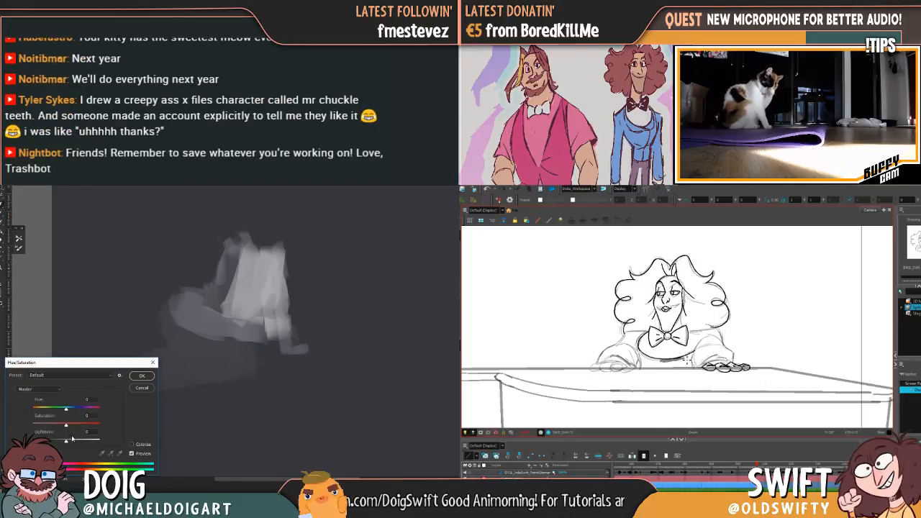
{"action": "left_click_drag", "start_coordinate": [63, 443], "coordinate": [58, 443]}
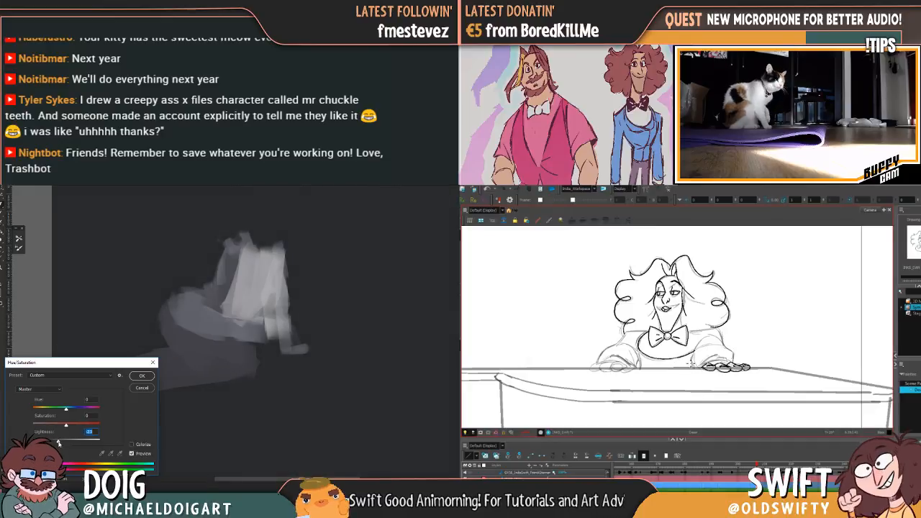
{"action": "left_click", "coordinate": [141, 389]}
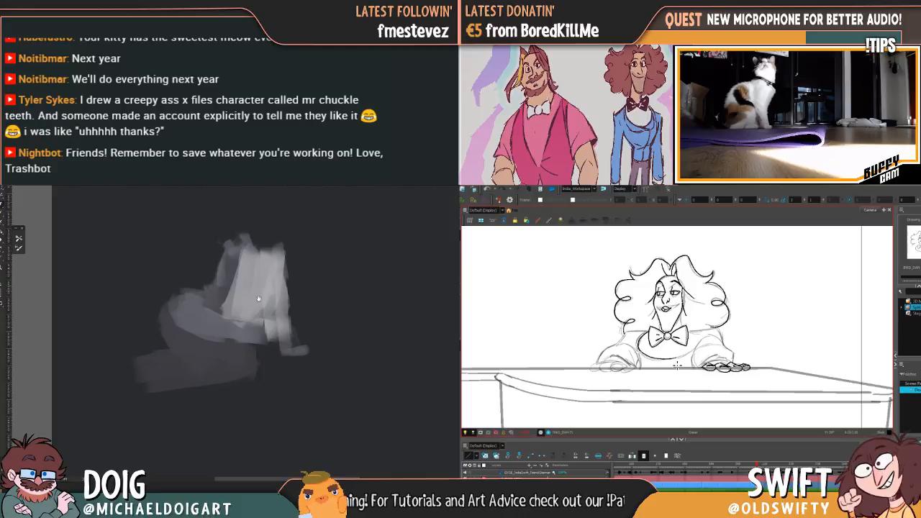
Square off the pale shirt's shoulder and build up a taller mid-grey shoulder and upper arm on the shaded side
{"action": "left_click_drag", "start_coordinate": [259, 291], "coordinate": [257, 302]}
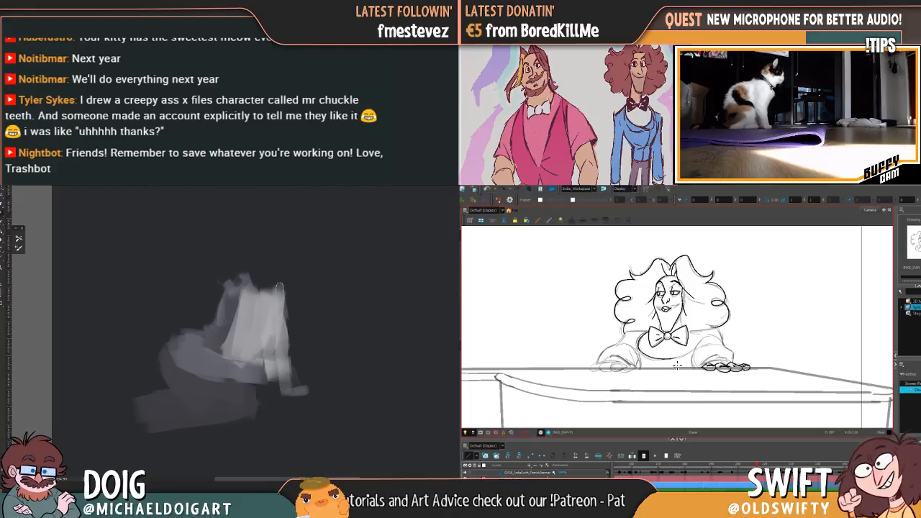
{"action": "left_click_drag", "start_coordinate": [267, 295], "coordinate": [275, 291]}
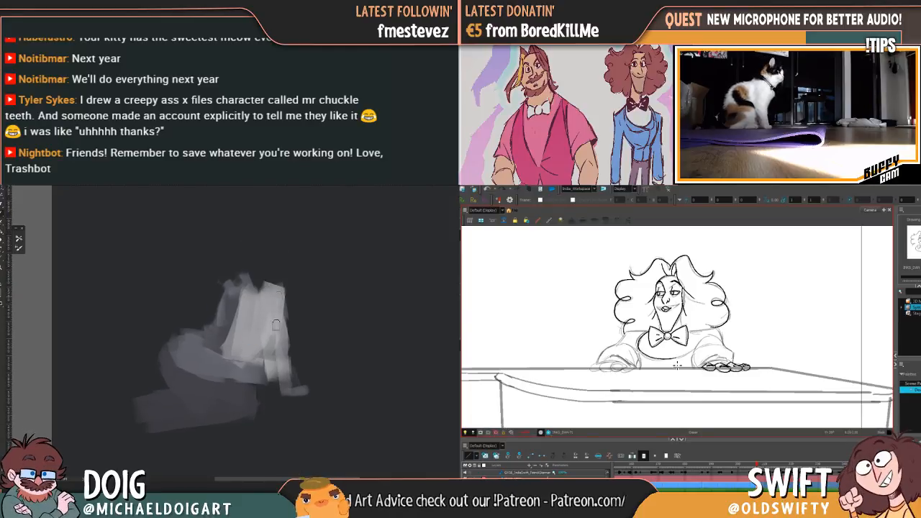
{"action": "left_click_drag", "start_coordinate": [240, 333], "coordinate": [256, 307]}
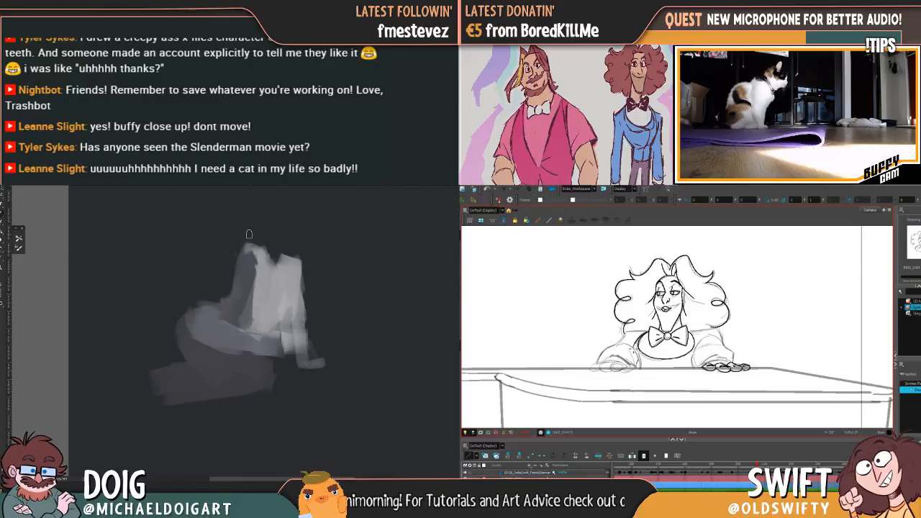
{"action": "key", "text": "f"}
{"action": "key", "text": "g"}
{"action": "left_click", "coordinate": [243, 296], "text": "alt"}
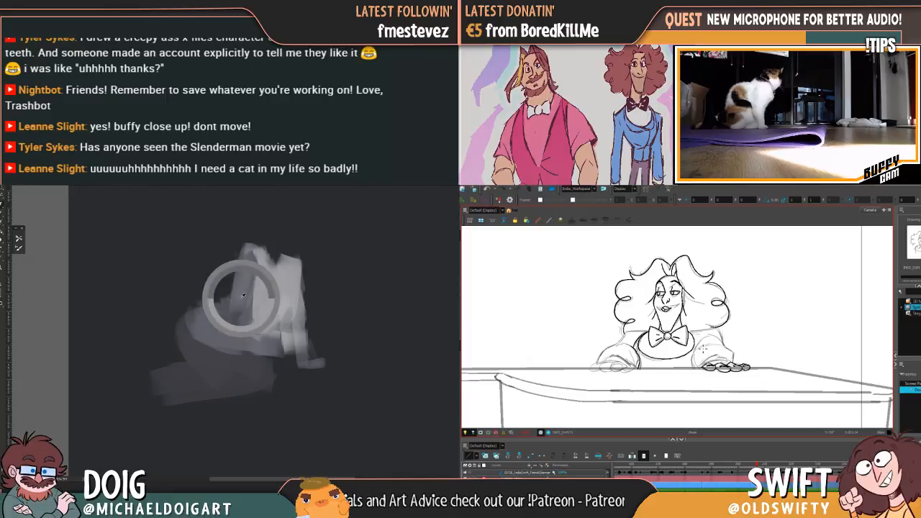
Fill out the shaded shoulder and sleeve with sampled mid-greys, while inking the pianist's sleeve beside the vest
{"action": "key", "text": "f"}
{"action": "key", "text": "g"}
{"action": "left_click", "coordinate": [244, 283], "text": "alt"}
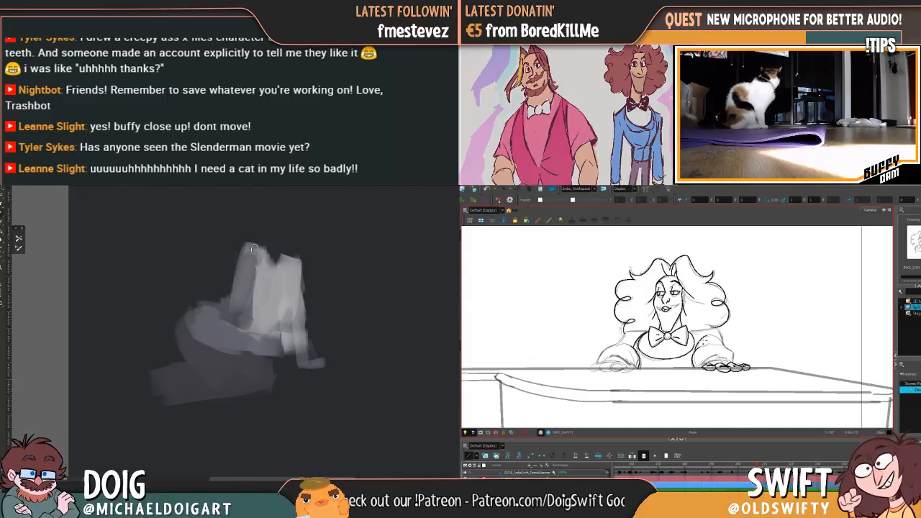
{"action": "key", "text": "f"}
{"action": "key", "text": "g"}
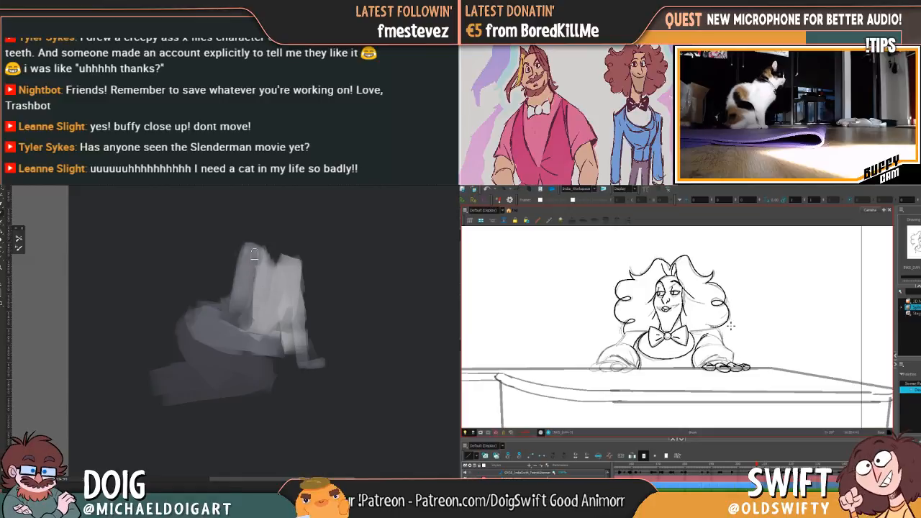
Paint a grey head and neck with short black hair above the shoulders, and rework the shading on the hip
{"action": "key", "text": "f"}
{"action": "key", "text": "g"}
{"action": "key", "text": "f"}
{"action": "key", "text": "g"}
{"action": "mouse_move", "coordinate": [258, 220]}
{"action": "left_mouse_down"}
{"action": "mouse_move", "coordinate": [265, 244]}
{"action": "mouse_move", "coordinate": [283, 242]}
{"action": "left_mouse_up"}
{"action": "left_click_drag", "start_coordinate": [259, 204], "coordinate": [271, 245]}
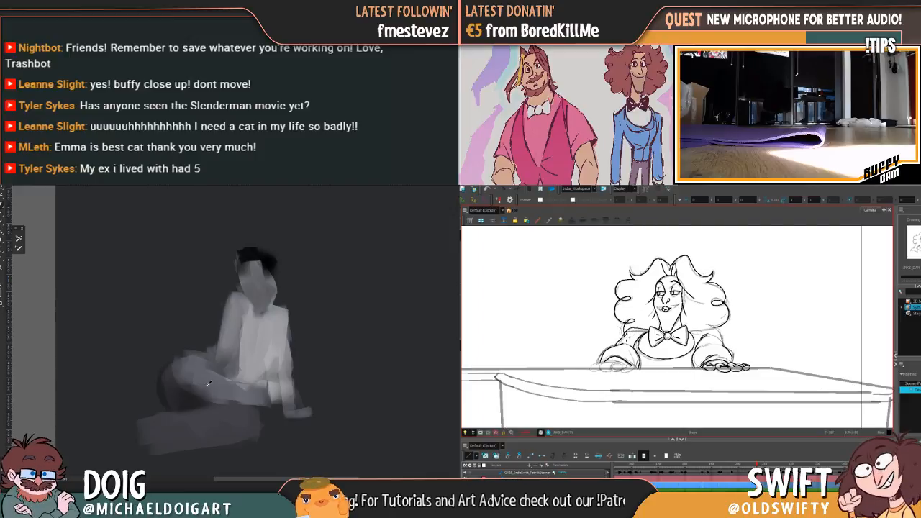
{"action": "left_click_drag", "start_coordinate": [186, 383], "coordinate": [181, 400]}
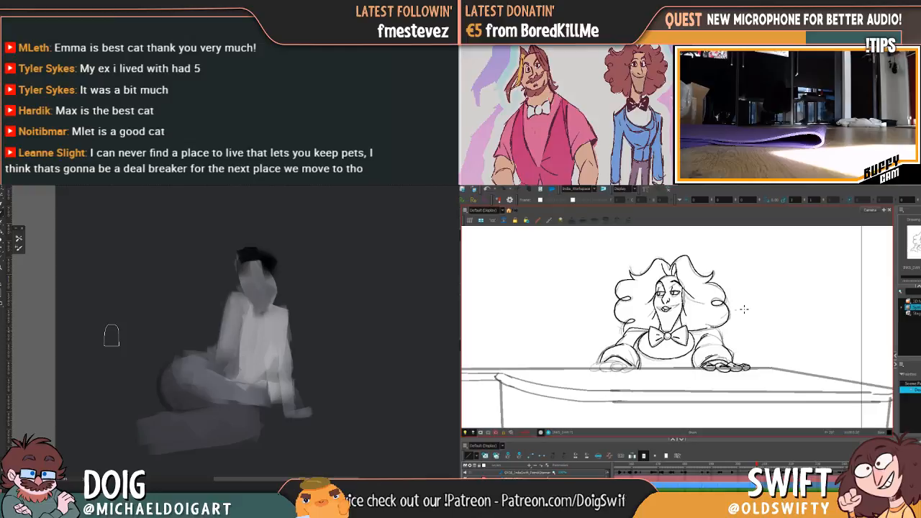
Lighten the front plane of the figure's face with pale grey strokes, while inking the pianist's shoulder and sleeve outline
{"action": "left_click", "coordinate": [250, 335], "text": "alt"}
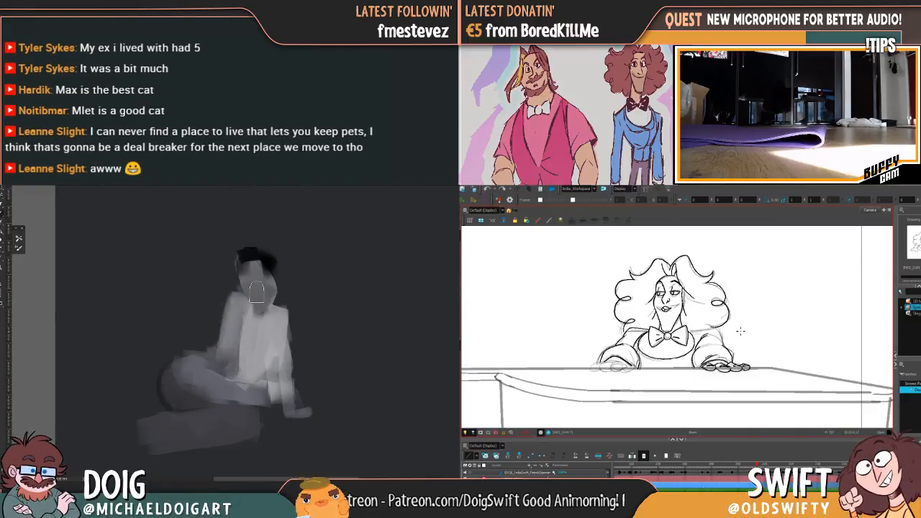
{"action": "key", "text": "."}
{"action": "left_click_drag", "start_coordinate": [689, 332], "coordinate": [710, 327]}
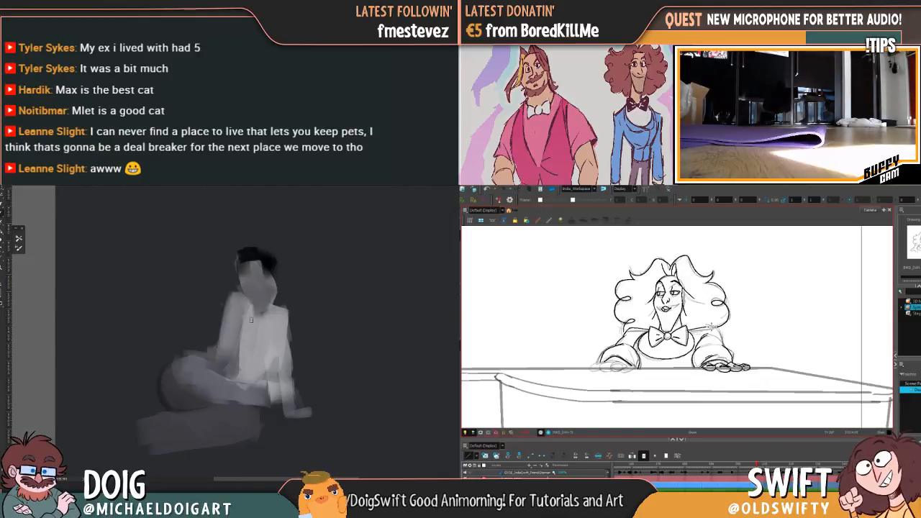
{"action": "left_click_drag", "start_coordinate": [714, 328], "coordinate": [722, 341]}
{"action": "left_click_drag", "start_coordinate": [254, 263], "coordinate": [264, 299]}
{"action": "left_click_drag", "start_coordinate": [725, 342], "coordinate": [725, 347]}
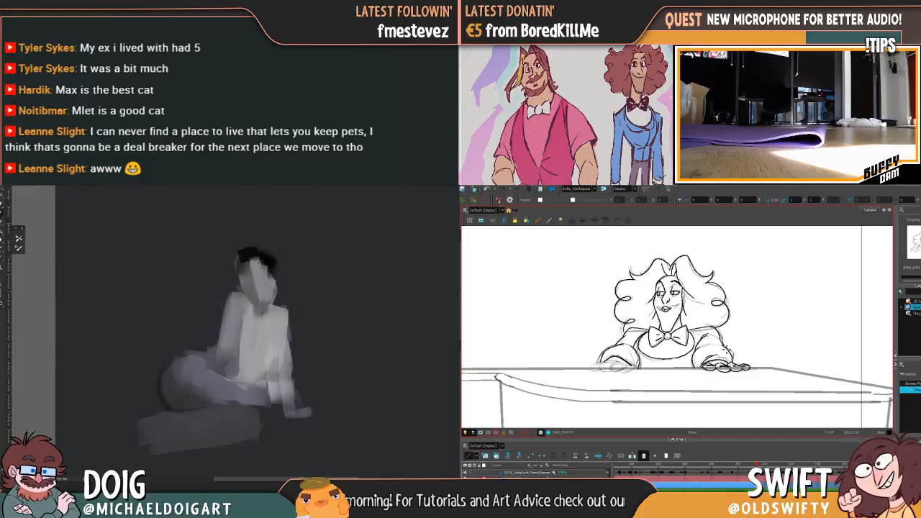
{"action": "key", "text": "."}
{"action": "left_click_drag", "start_coordinate": [255, 258], "coordinate": [272, 291]}
{"action": "left_click_drag", "start_coordinate": [708, 329], "coordinate": [703, 346]}
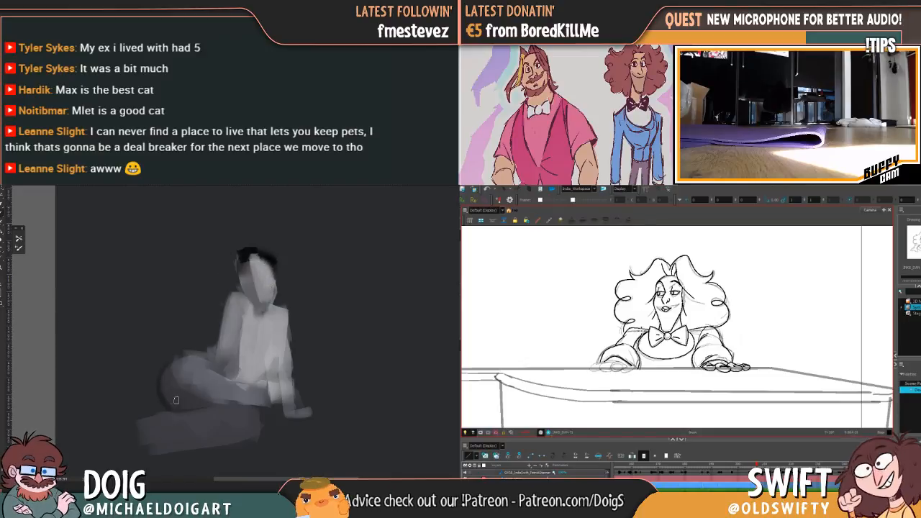
Soften the outer edge of the figure's hip into the dark background and tidy the contour behind the waist
{"action": "left_click_drag", "start_coordinate": [168, 409], "coordinate": [164, 384]}
{"action": "key", "text": "f"}
{"action": "key", "text": "g"}
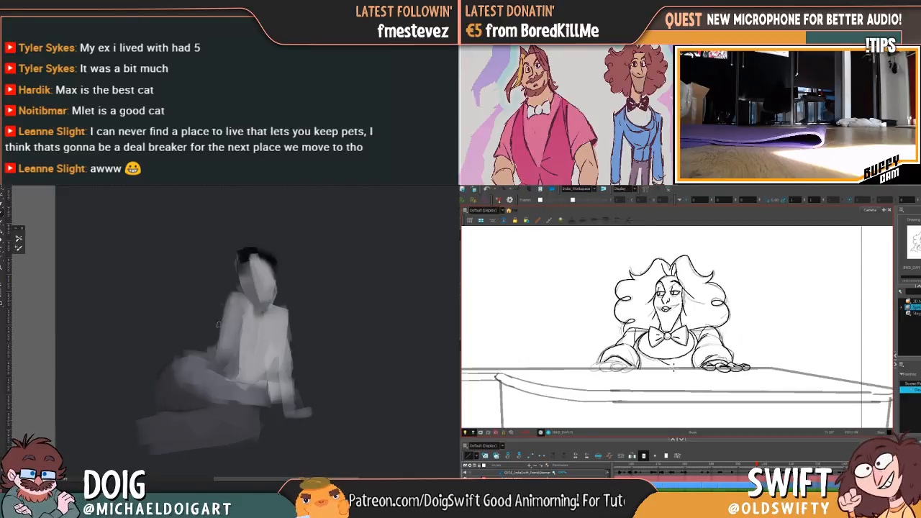
{"action": "mouse_move", "coordinate": [191, 359]}
{"action": "left_mouse_down"}
{"action": "mouse_move", "coordinate": [206, 335]}
{"action": "mouse_move", "coordinate": [218, 339]}
{"action": "left_mouse_up"}
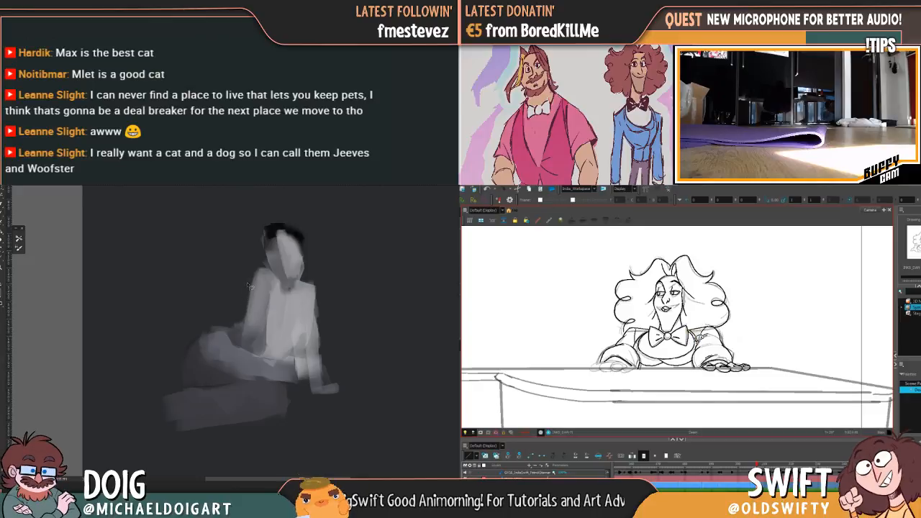
Isolate the stray grey patch behind the waist with a freehand selection and clean it into the background
{"action": "left_click_drag", "start_coordinate": [241, 331], "coordinate": [220, 319]}
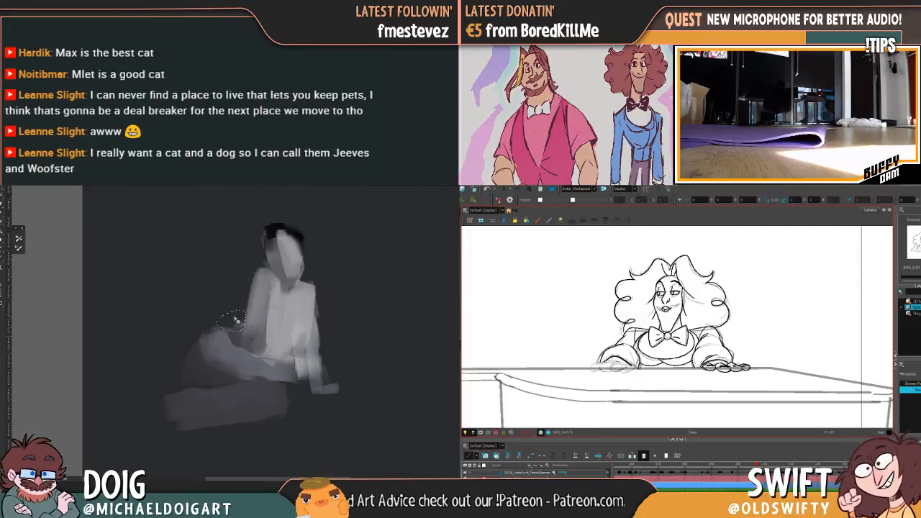
{"action": "left_click_drag", "start_coordinate": [717, 303], "coordinate": [717, 306]}
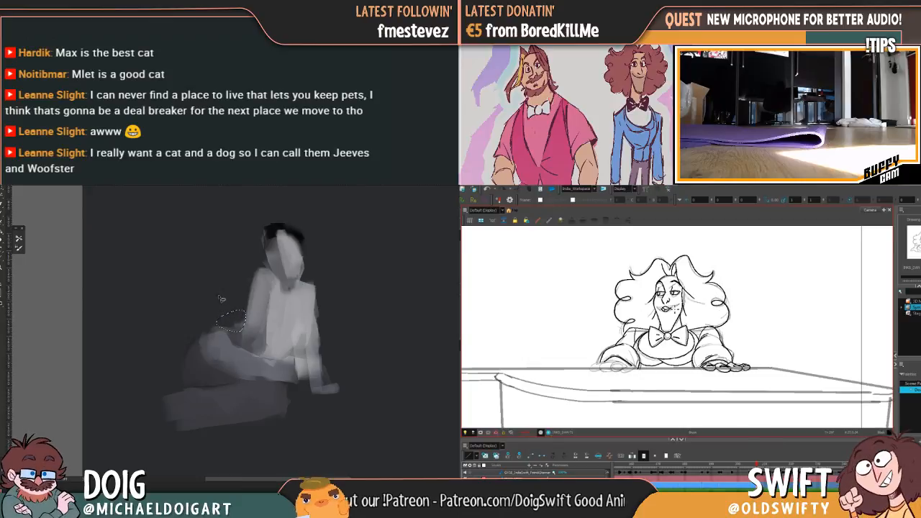
{"action": "left_click_drag", "start_coordinate": [238, 311], "coordinate": [237, 288]}
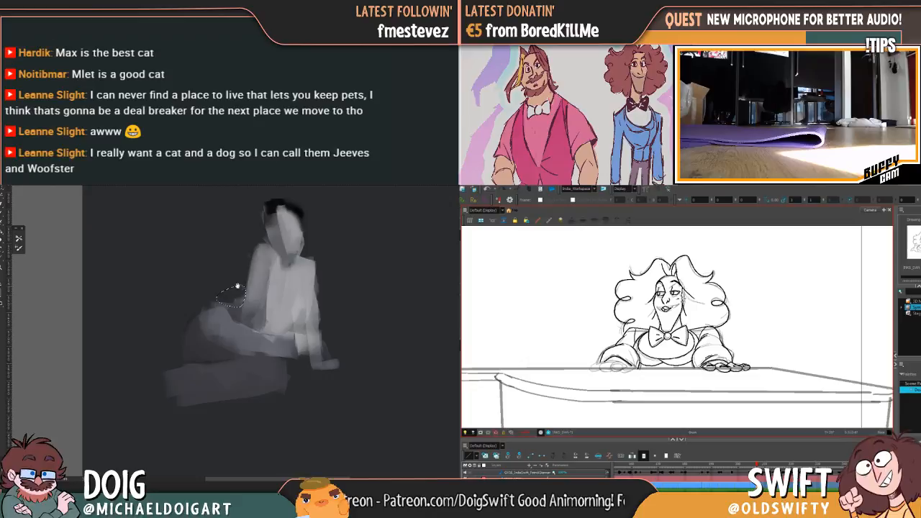
Go to the pianist's rough grinning pose and ink its open smile, checking it against the previous inked pose
{"action": "left_click_drag", "start_coordinate": [757, 464], "coordinate": [765, 465]}
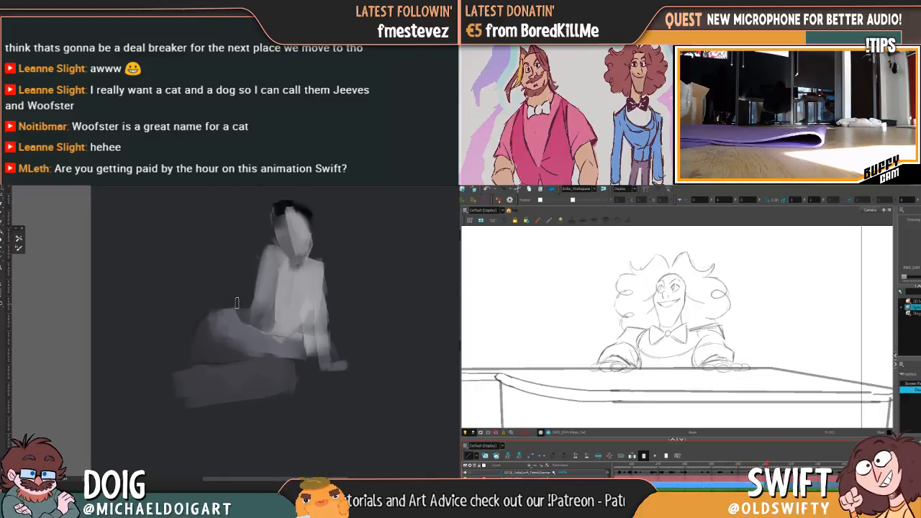
{"action": "mouse_move", "coordinate": [214, 290]}
{"action": "left_mouse_down"}
{"action": "mouse_move", "coordinate": [191, 319]}
{"action": "mouse_move", "coordinate": [199, 300]}
{"action": "mouse_move", "coordinate": [219, 314]}
{"action": "left_mouse_up"}
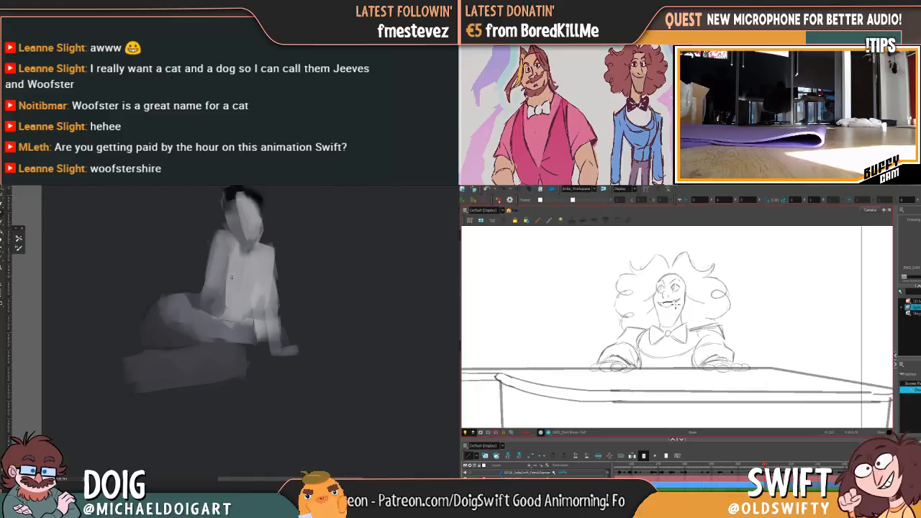
{"action": "left_click_drag", "start_coordinate": [239, 268], "coordinate": [237, 295]}
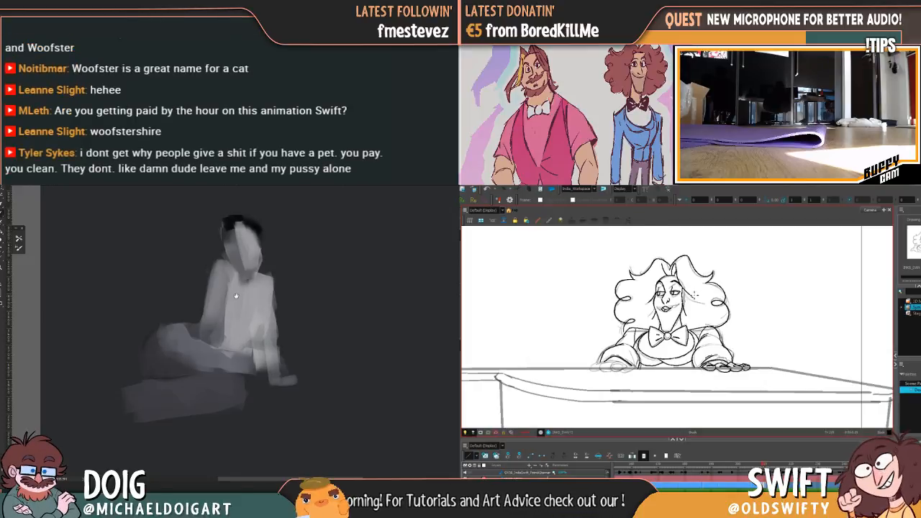
{"action": "left_click_drag", "start_coordinate": [236, 295], "coordinate": [236, 303]}
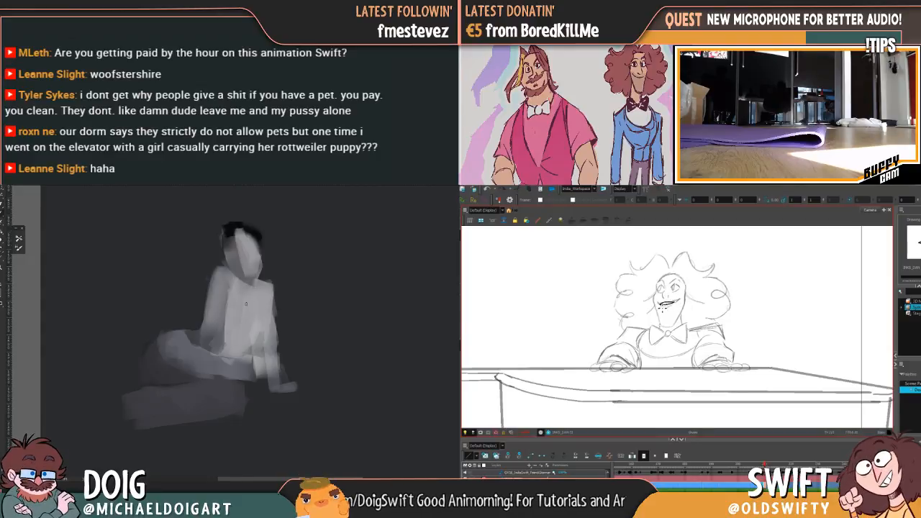
{"action": "left_click_drag", "start_coordinate": [230, 319], "coordinate": [244, 280]}
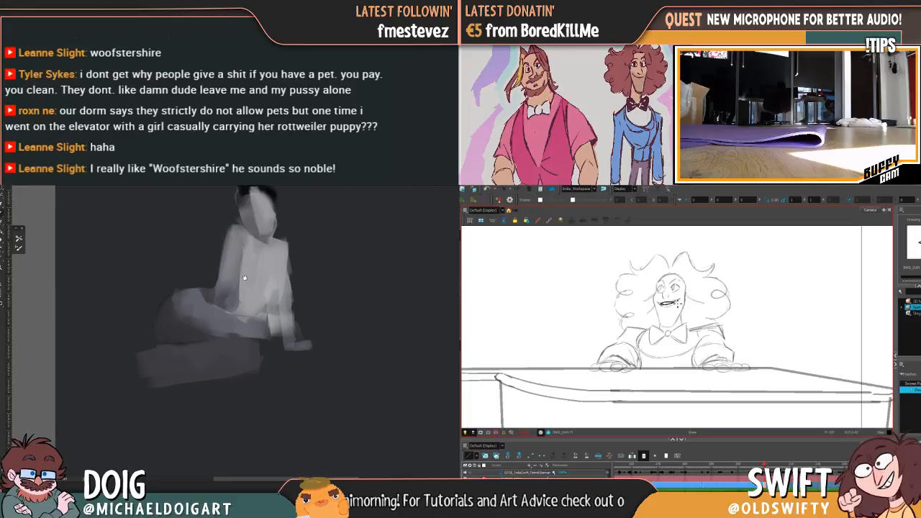
{"action": "left_click_drag", "start_coordinate": [245, 278], "coordinate": [245, 273]}
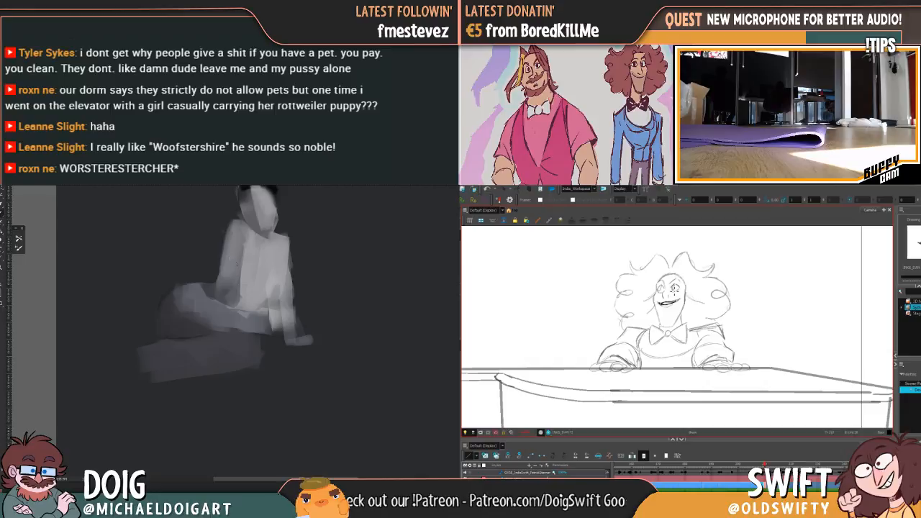
{"action": "left_click_drag", "start_coordinate": [215, 310], "coordinate": [234, 328]}
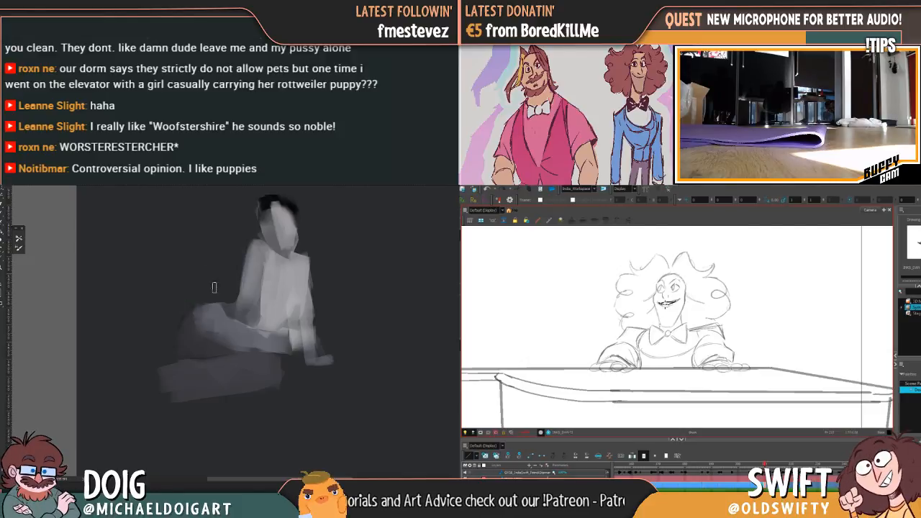
{"action": "left_click_drag", "start_coordinate": [267, 308], "coordinate": [224, 287]}
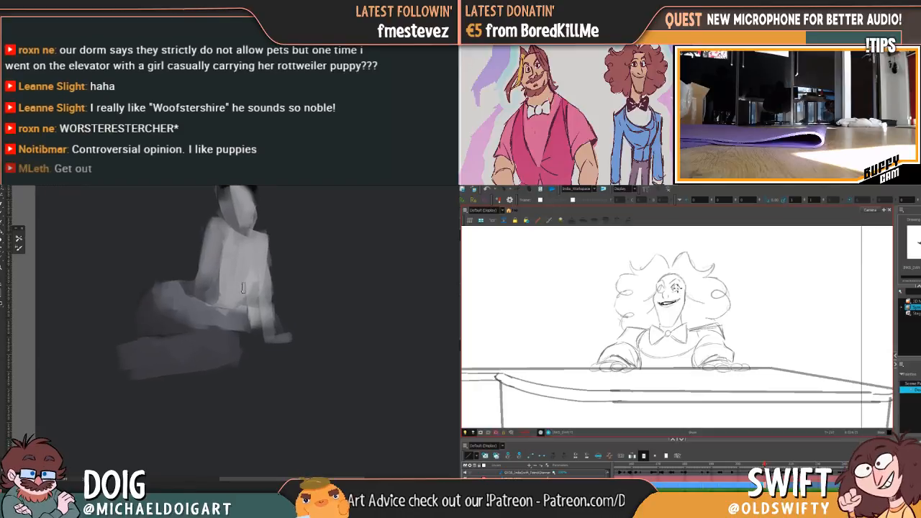
Smooth the grey along the seated figure's upper thigh while inking the pianist's nose against the neighbouring frames
{"action": "key", "text": "f"}
{"action": "key", "text": "g"}
{"action": "left_click_drag", "start_coordinate": [225, 327], "coordinate": [205, 327]}
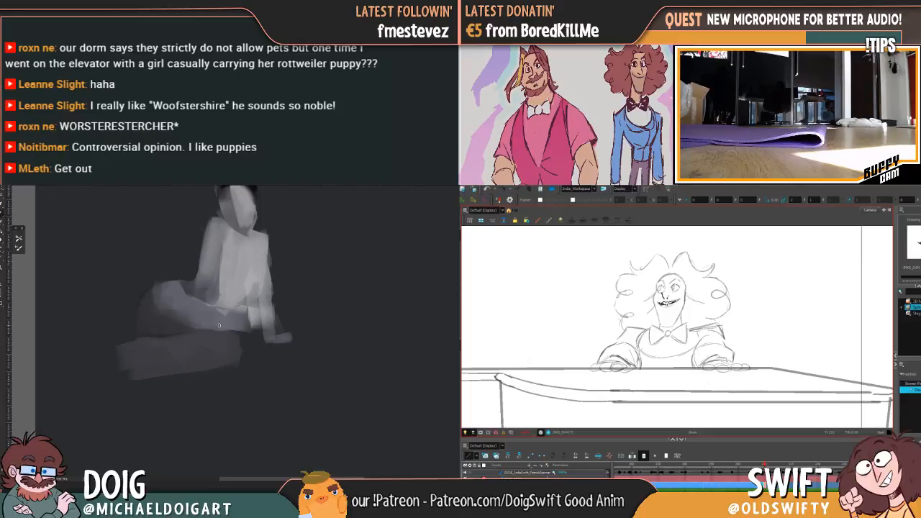
{"action": "key", "text": "f"}
{"action": "key", "text": "g"}
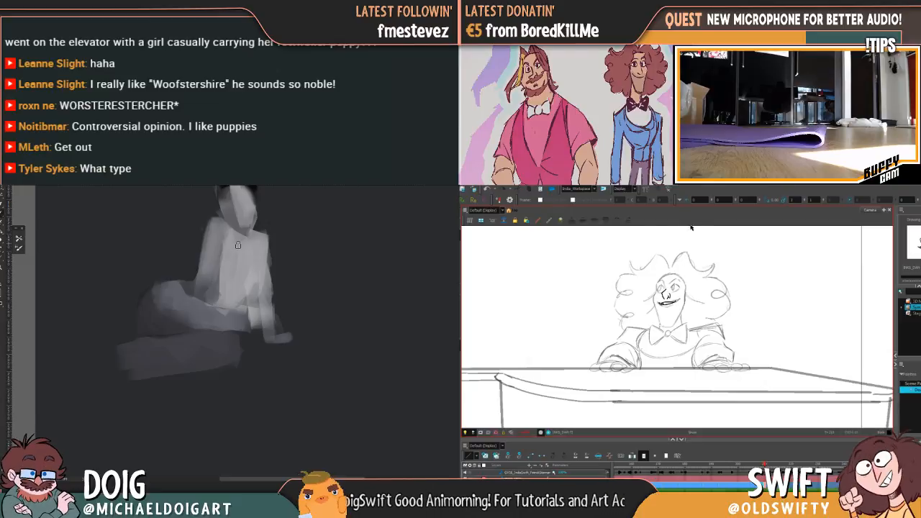
{"action": "key", "text": "f"}
{"action": "key", "text": "g"}
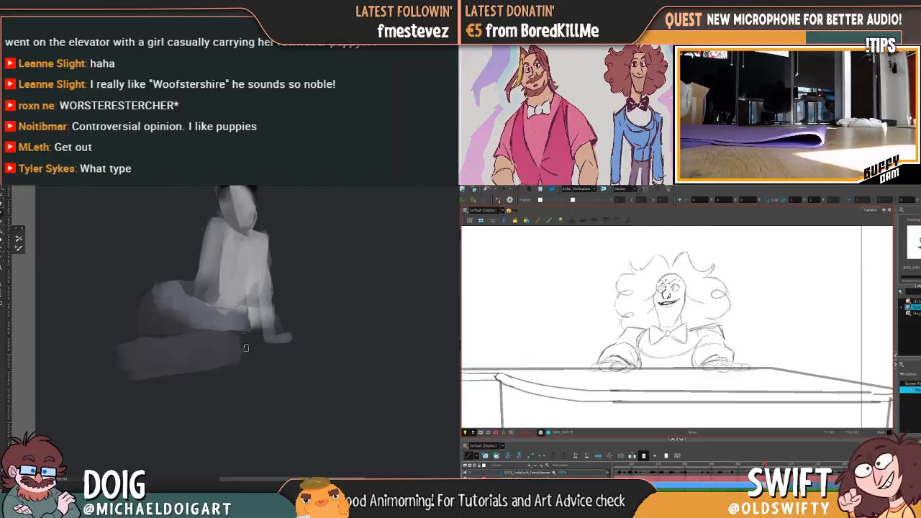
Extend the figure's thigh to the knee and sweep lighter grey strokes along the folded lower leg
{"action": "mouse_move", "coordinate": [233, 328]}
{"action": "left_mouse_down"}
{"action": "mouse_move", "coordinate": [242, 350]}
{"action": "mouse_move", "coordinate": [249, 326]}
{"action": "left_mouse_up"}
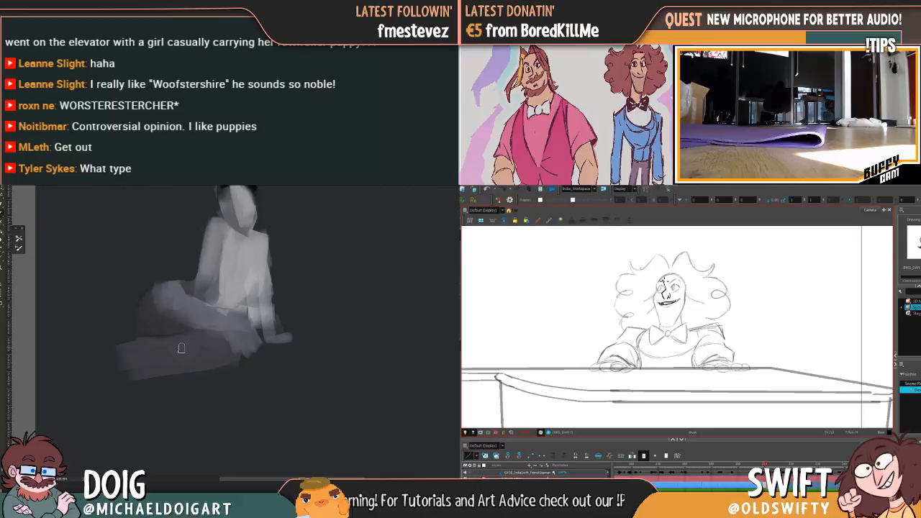
{"action": "key", "text": "f"}
{"action": "key", "text": "g"}
{"action": "mouse_move", "coordinate": [107, 359]}
{"action": "left_mouse_down"}
{"action": "mouse_move", "coordinate": [254, 339]}
{"action": "mouse_move", "coordinate": [204, 343]}
{"action": "mouse_move", "coordinate": [246, 327]}
{"action": "left_mouse_up"}
{"action": "key", "text": "f"}
{"action": "key", "text": "g"}
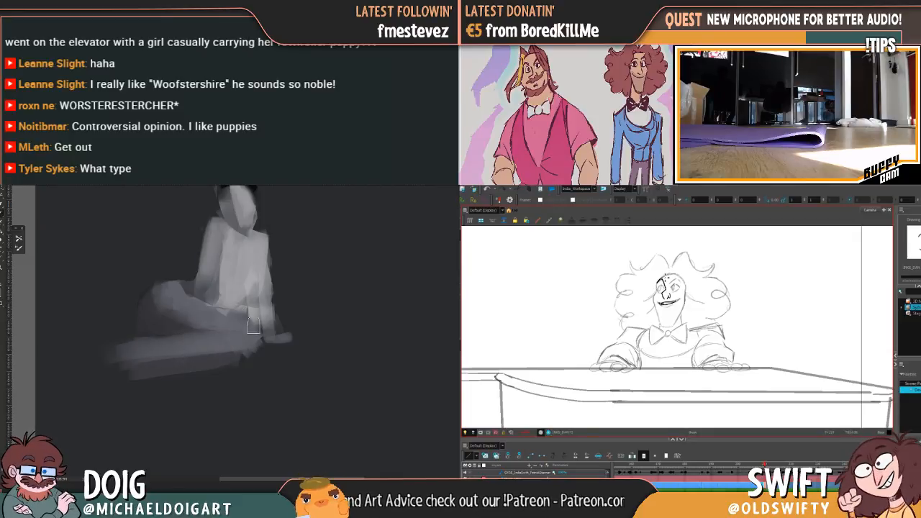
Ink the curved brow line above the pianist's far eye, comparing it with the adjacent drawing
{"action": "left_click_drag", "start_coordinate": [661, 282], "coordinate": [657, 290]}
{"action": "key", "text": "f"}
{"action": "key", "text": "g"}
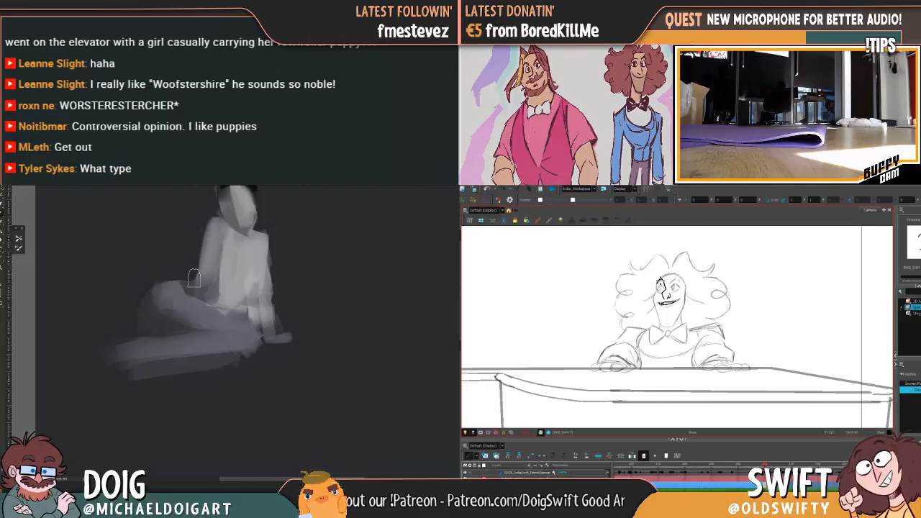
{"action": "left_click_drag", "start_coordinate": [658, 285], "coordinate": [662, 282]}
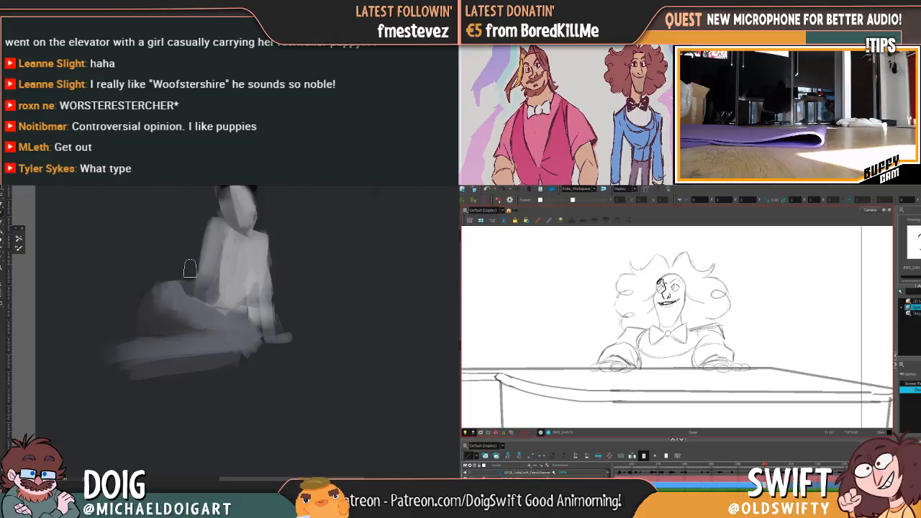
{"action": "key", "text": "f"}
{"action": "key", "text": "g"}
{"action": "key", "text": "f"}
{"action": "key", "text": "g"}
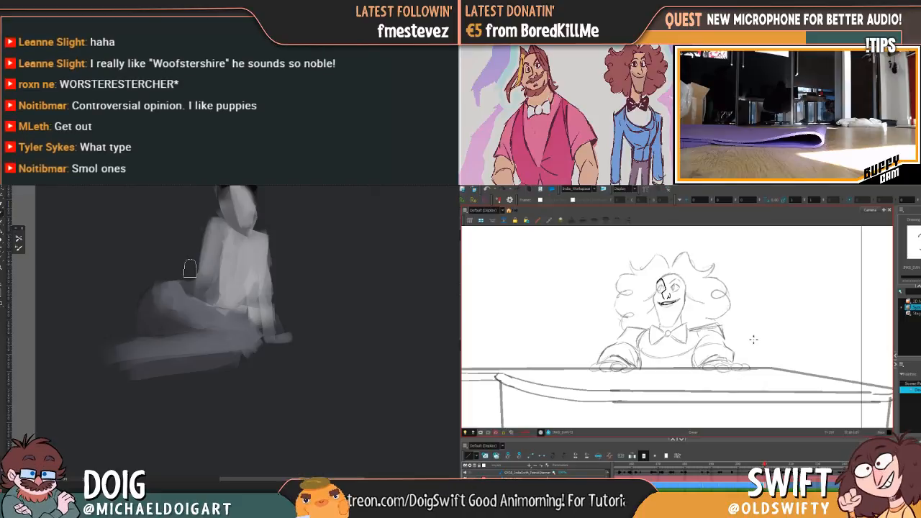
Ink the outline of the pianist's far eye, comparing it with the adjacent drawing
{"action": "key", "text": "f"}
{"action": "key", "text": "g"}
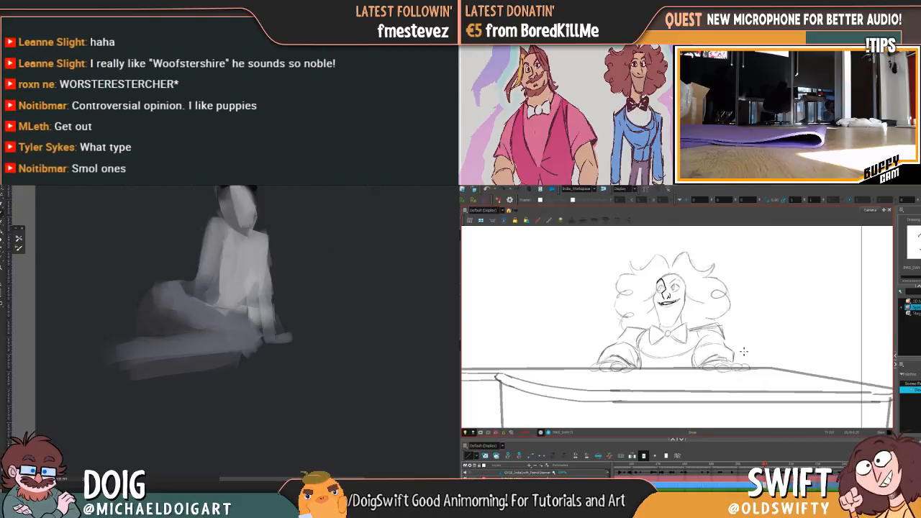
{"action": "key", "text": "f"}
{"action": "key", "text": "g"}
{"action": "key", "text": "f"}
{"action": "key", "text": "g"}
{"action": "key", "text": "f"}
{"action": "key", "text": "g"}
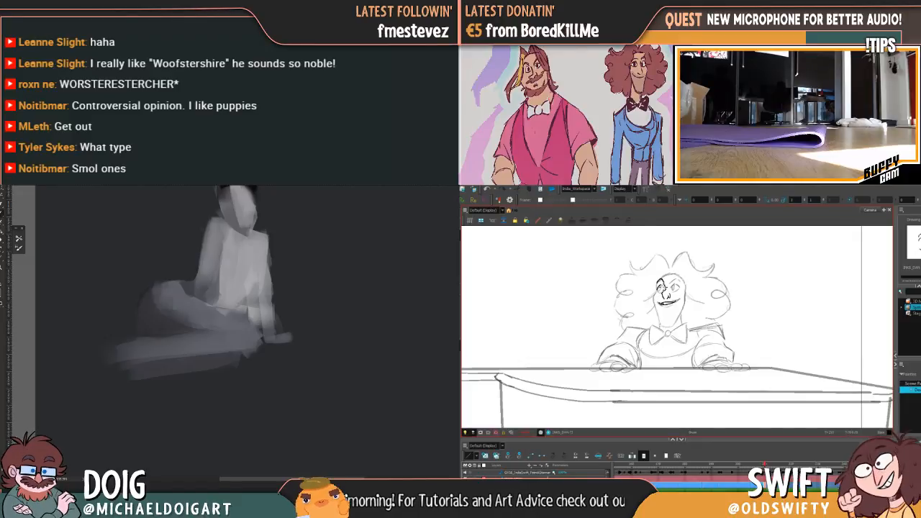
Add the pupil and darker lid line to the pianist's far eye, and undo the last stroke
{"action": "key", "text": "f"}
{"action": "key", "text": "g"}
{"action": "key", "text": "f"}
{"action": "key", "text": "g"}
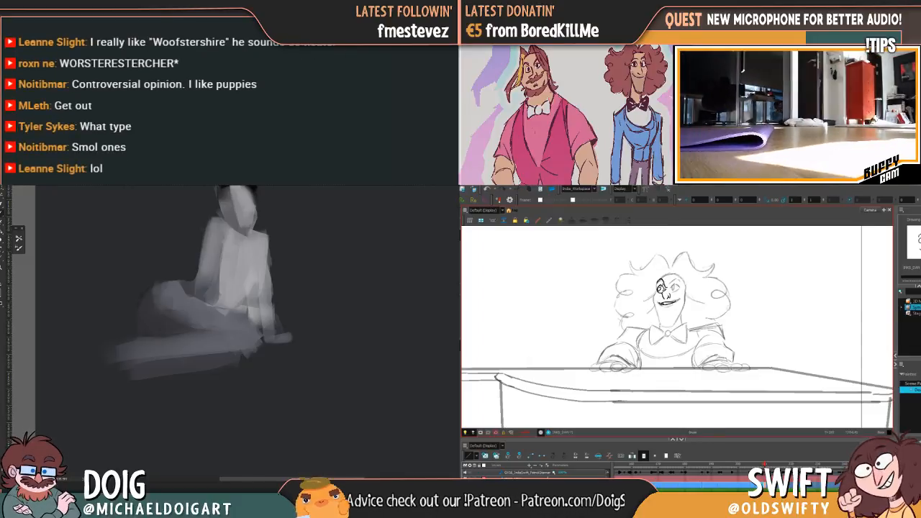
{"action": "key", "text": "f"}
{"action": "key", "text": "g"}
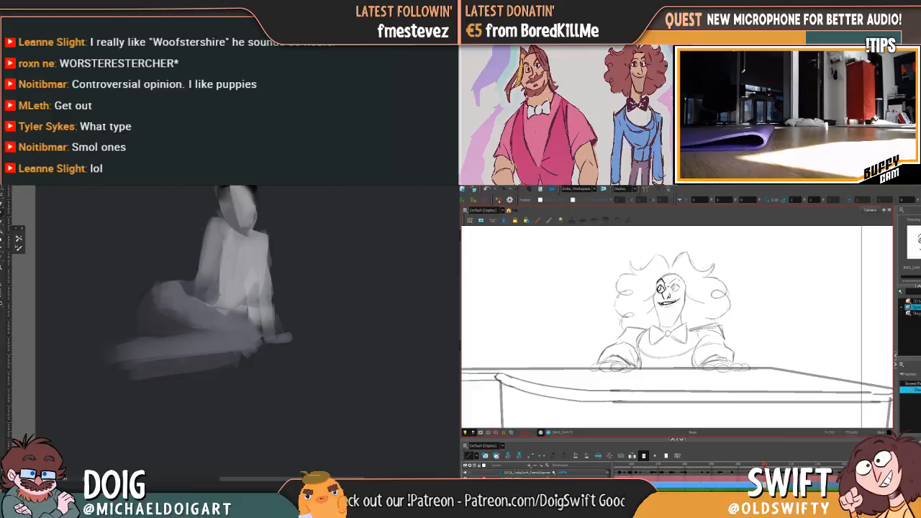
{"action": "key", "text": "ctrl+z"}
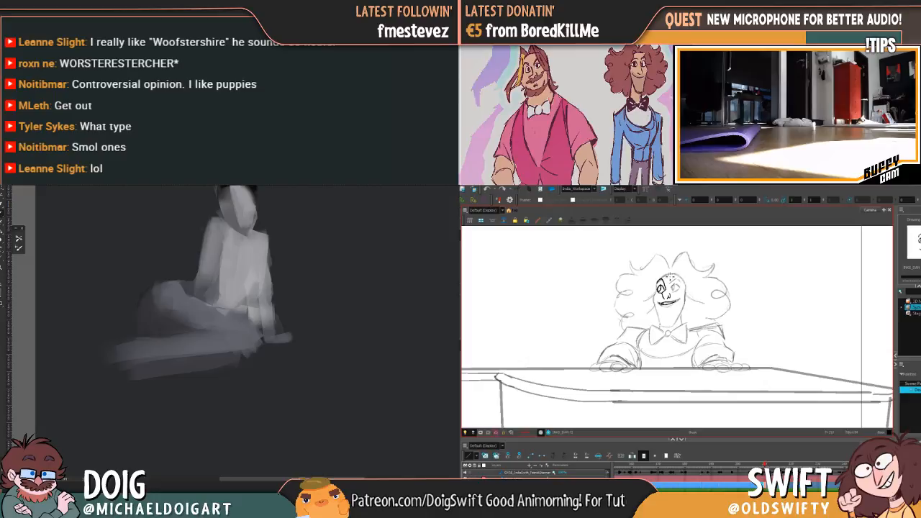
Ink the outline of the pianist's near eye over the rough, flipping to the neighbouring drawing for reference
{"action": "key", "text": "comma"}
{"action": "key", "text": "period"}
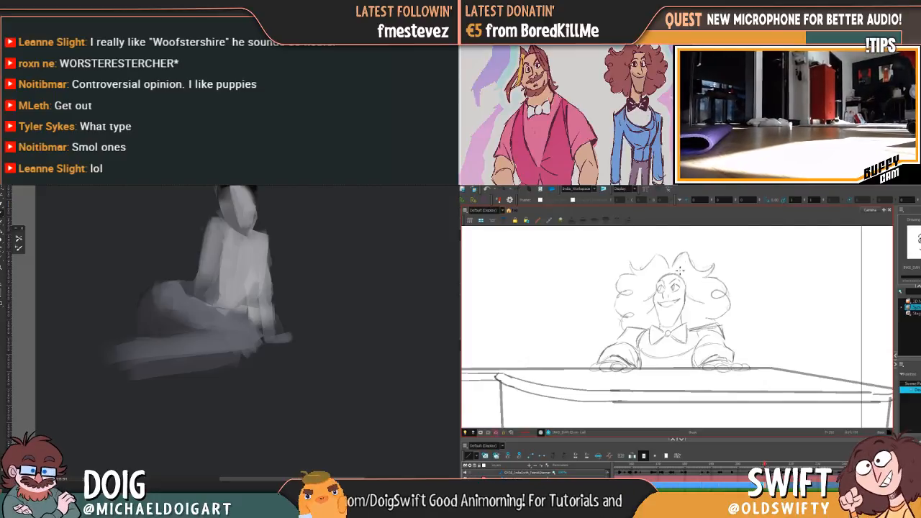
{"action": "key", "text": "comma"}
{"action": "key", "text": "period"}
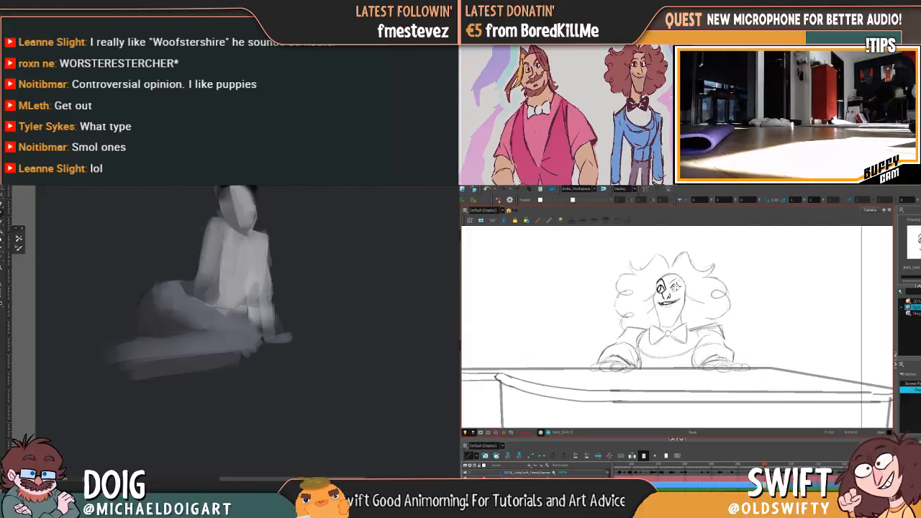
{"action": "key", "text": "comma"}
{"action": "key", "text": "period"}
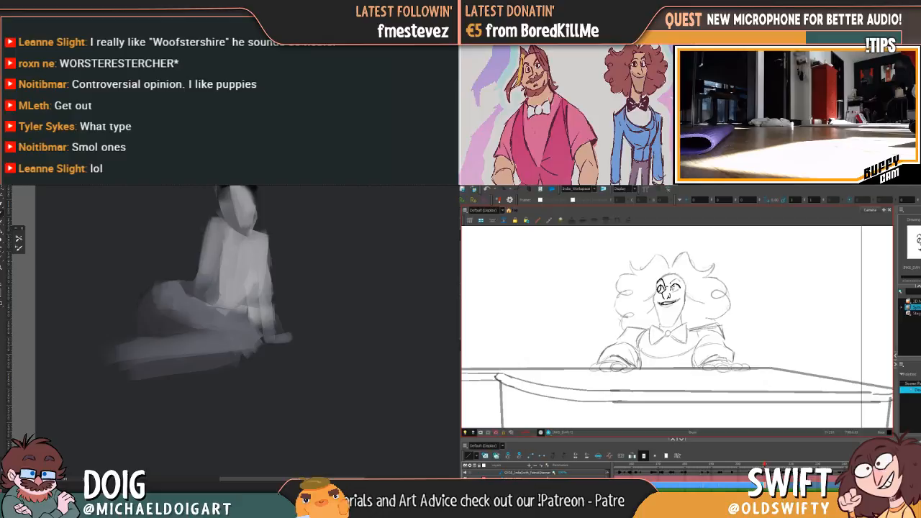
{"action": "key", "text": "comma"}
{"action": "key", "text": "period"}
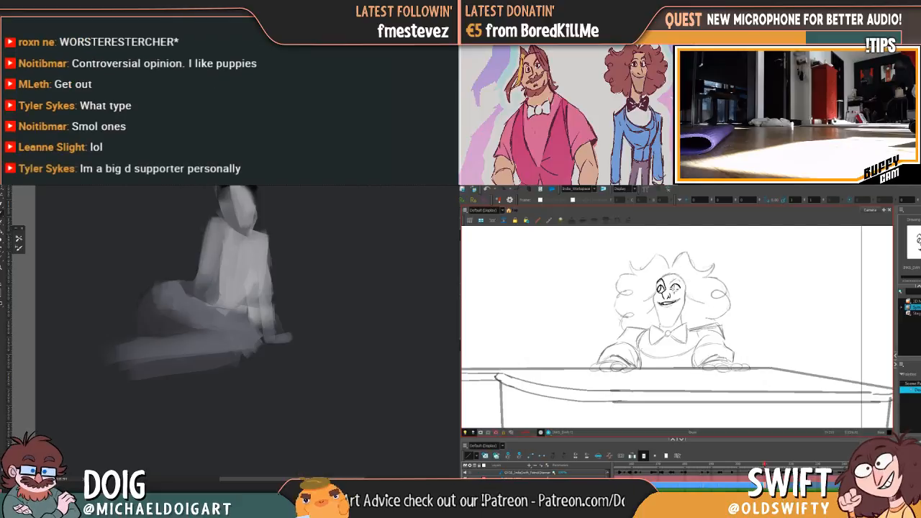
{"action": "key", "text": "comma"}
{"action": "key", "text": "period"}
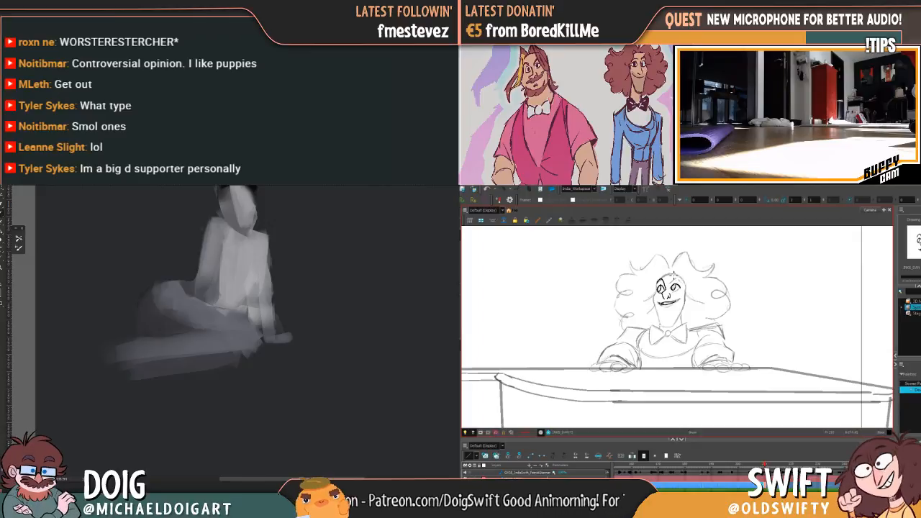
Draw the pupil of the pianist's near eye and match it to the neighbouring drawing
{"action": "key", "text": "comma"}
{"action": "key", "text": "period"}
{"action": "key", "text": "comma"}
{"action": "key", "text": "period"}
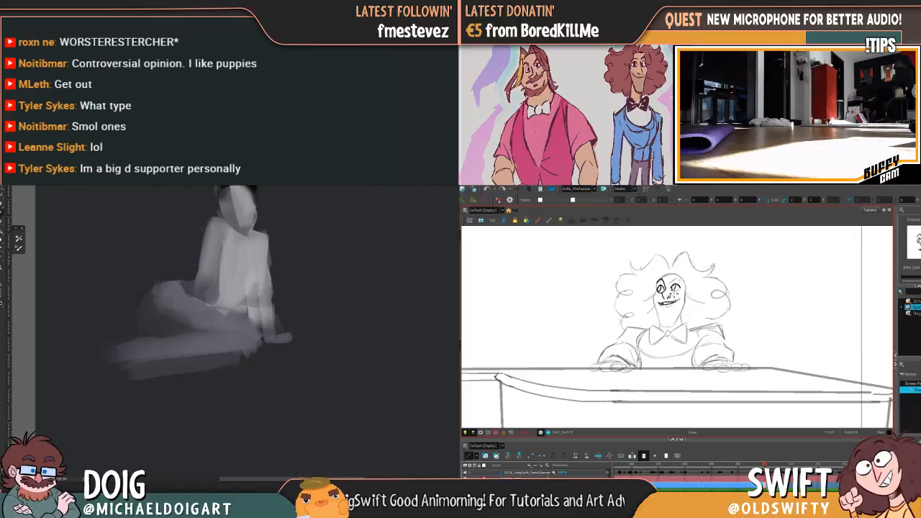
{"action": "key", "text": "comma"}
{"action": "key", "text": "period"}
{"action": "key", "text": "comma"}
{"action": "key", "text": "period"}
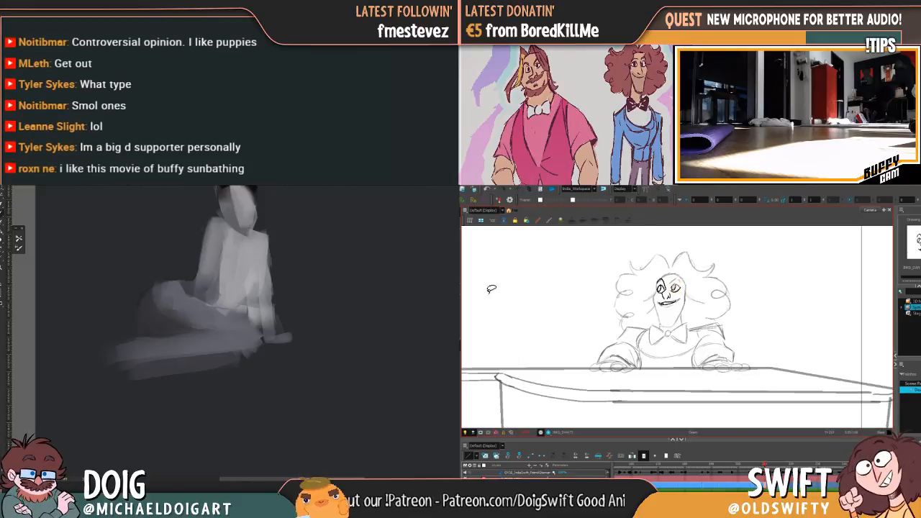
Refine the lid and corner of the pianist's near eye, checking it against the neighbouring drawing
{"action": "key", "text": "comma"}
{"action": "key", "text": "period"}
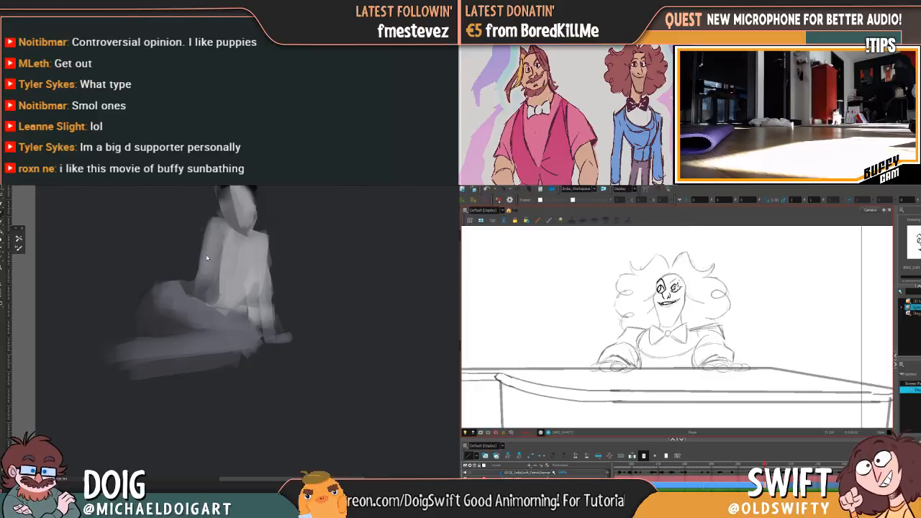
{"action": "key", "text": "comma"}
{"action": "key", "text": "period"}
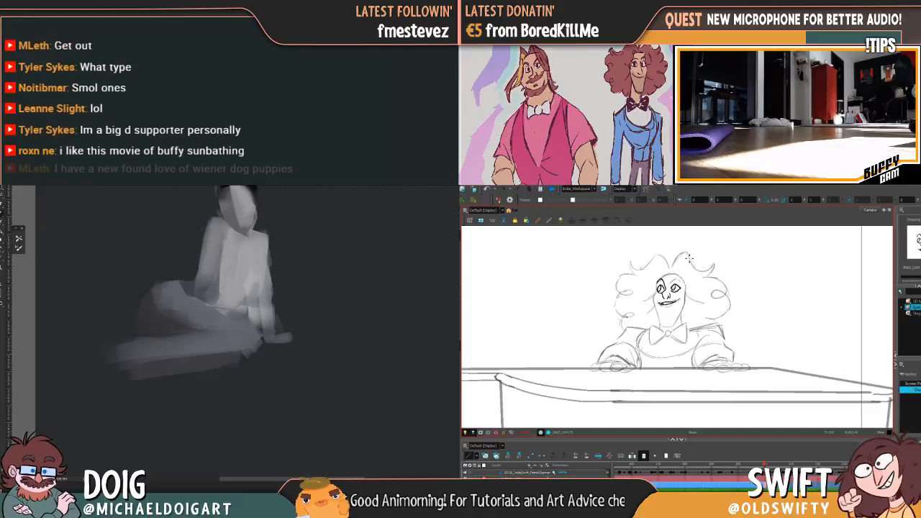
{"action": "key", "text": "comma"}
{"action": "key", "text": "period"}
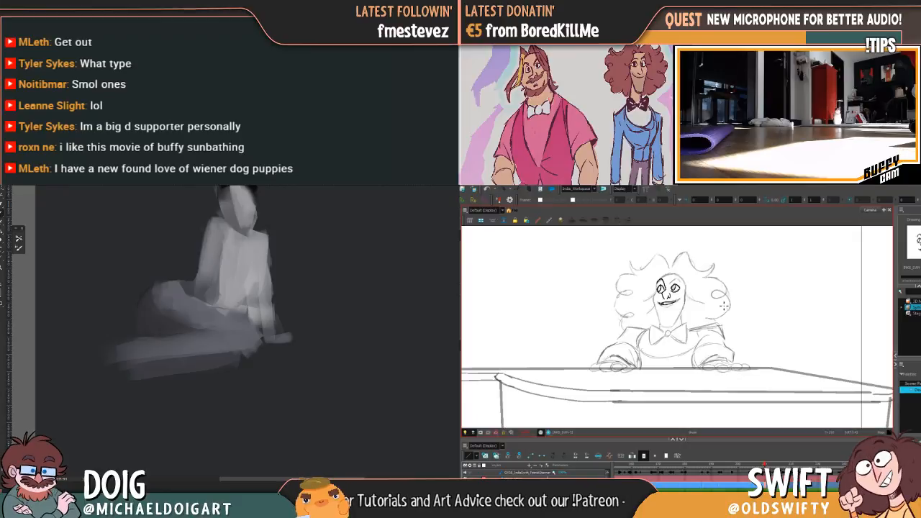
Ink the arched brow above the pianist's near eye, checking its placement against the neighbouring drawing
{"action": "key", "text": "comma"}
{"action": "key", "text": "period"}
{"action": "key", "text": "comma"}
{"action": "key", "text": "period"}
{"action": "key", "text": "comma"}
{"action": "key", "text": "period"}
{"action": "key", "text": "comma"}
{"action": "key", "text": "period"}
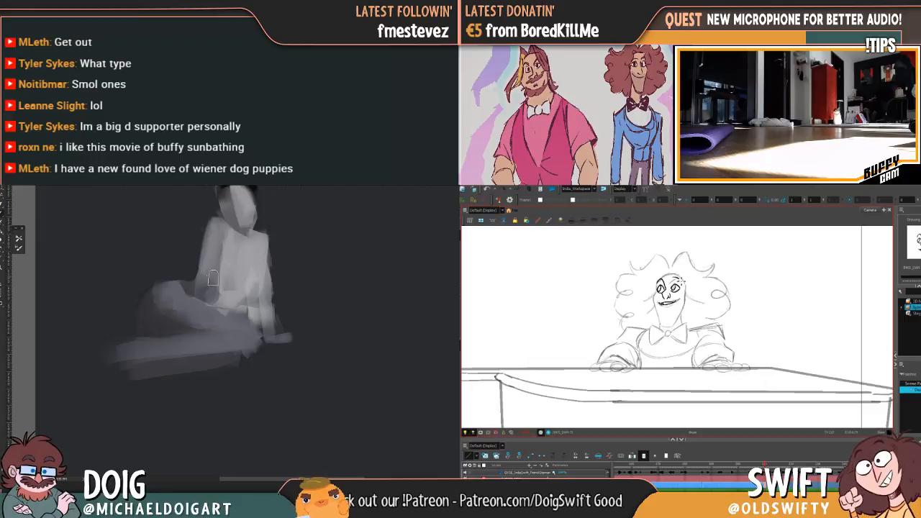
{"action": "key", "text": "comma"}
{"action": "key", "text": "period"}
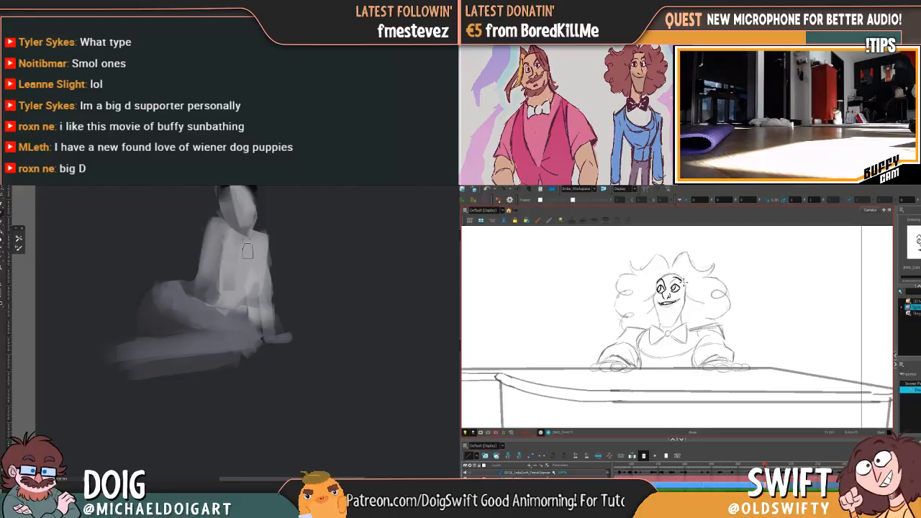
Paint a darker grey oval shadow on the figure's torso while thickening the pianist's brow lines
{"action": "key", "text": "comma"}
{"action": "key", "text": "period"}
{"action": "mouse_move", "coordinate": [228, 272]}
{"action": "left_mouse_down"}
{"action": "mouse_move", "coordinate": [235, 285]}
{"action": "mouse_move", "coordinate": [236, 270]}
{"action": "left_mouse_up"}
{"action": "key", "text": "comma"}
{"action": "key", "text": "period"}
{"action": "left_click_drag", "start_coordinate": [657, 286], "coordinate": [665, 279]}
{"action": "key", "text": "comma"}
{"action": "key", "text": "period"}
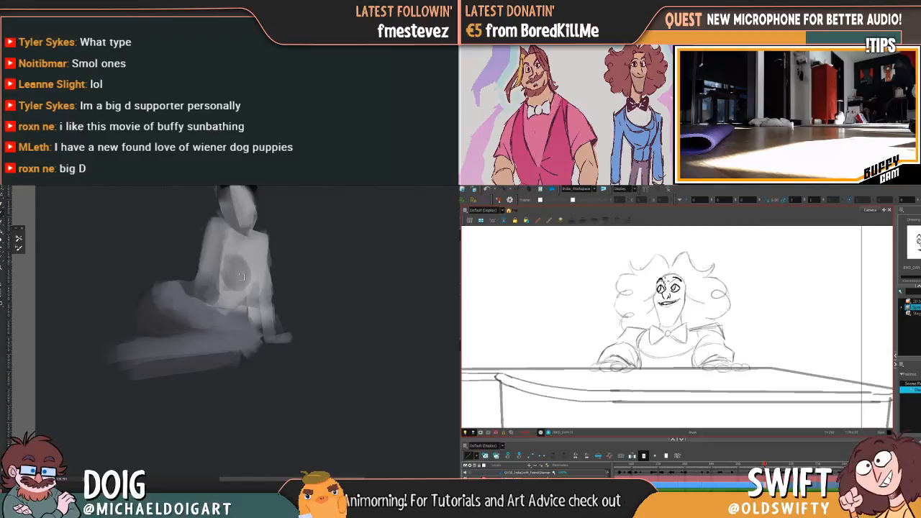
Sample a lighter grey from the torso and soften the oval shadow's edge into the chest and side
{"action": "key", "text": "i"}
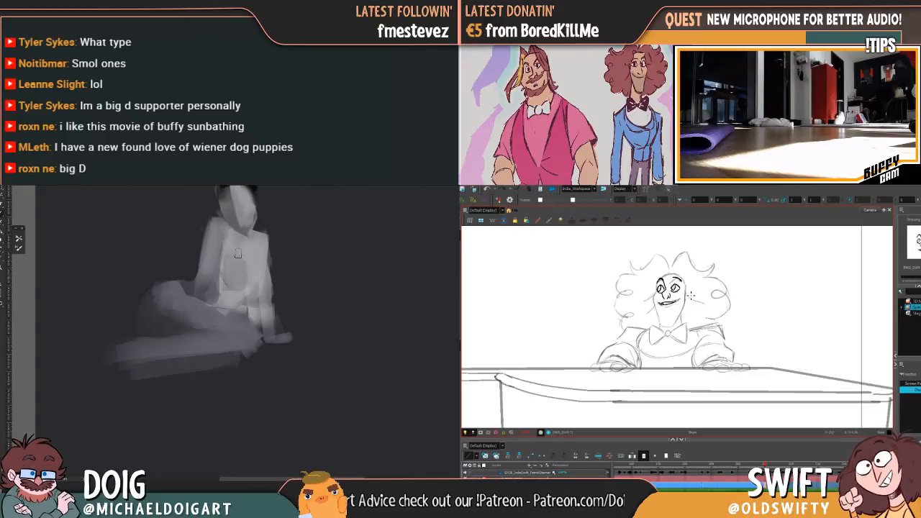
{"action": "left_click_drag", "start_coordinate": [253, 252], "coordinate": [252, 291]}
{"action": "key", "text": "f"}
{"action": "key", "text": "g"}
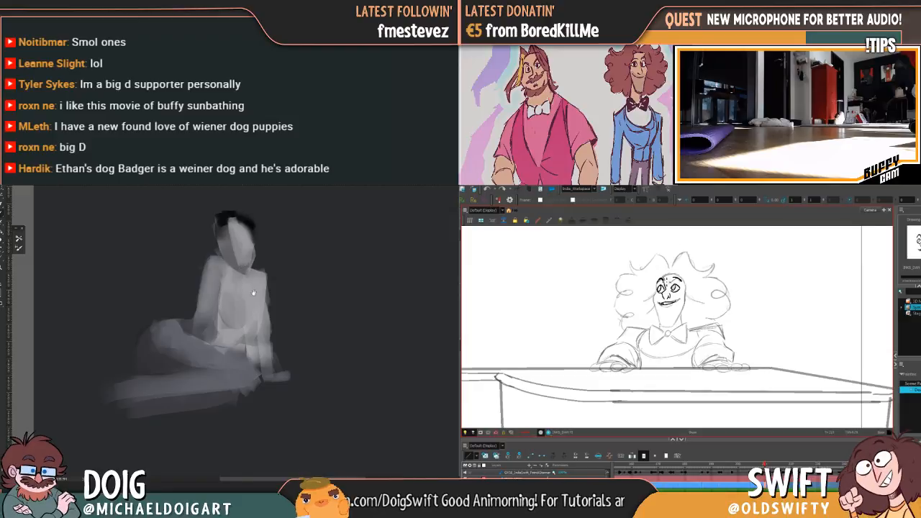
Isolate the gap between the figure's waist and supporting arm with a freehand selection, fill it with the background colour and deselect
{"action": "left_click_drag", "start_coordinate": [248, 301], "coordinate": [247, 295]}
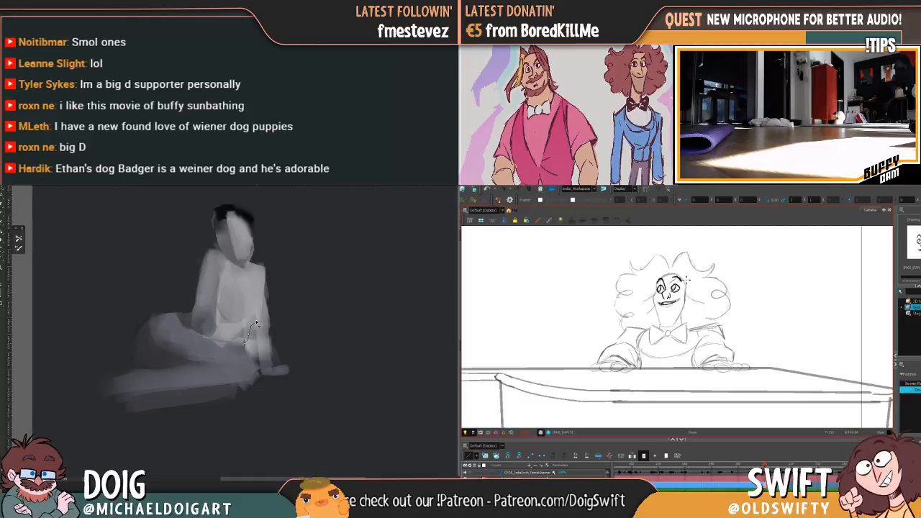
{"action": "mouse_move", "coordinate": [258, 350]}
{"action": "left_mouse_down"}
{"action": "mouse_move", "coordinate": [260, 362]}
{"action": "mouse_move", "coordinate": [246, 345]}
{"action": "left_mouse_up"}
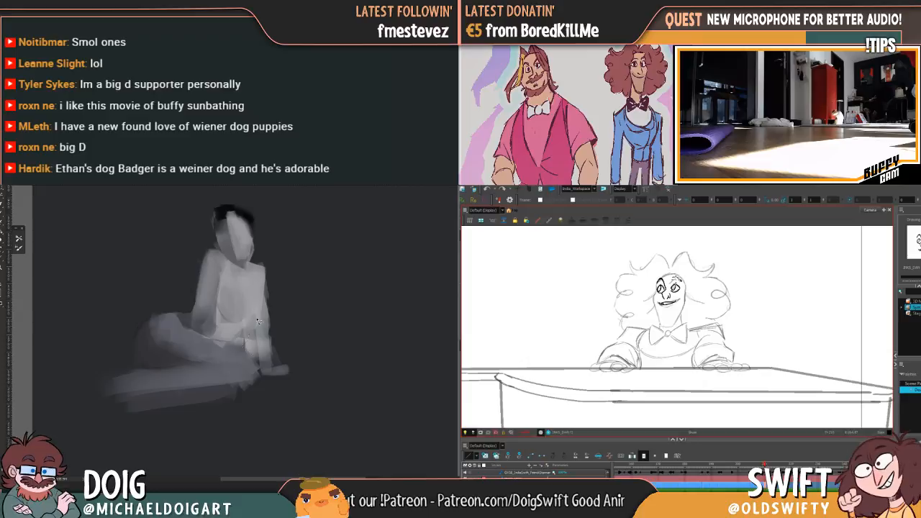
{"action": "key", "text": "alt+BackSpace"}
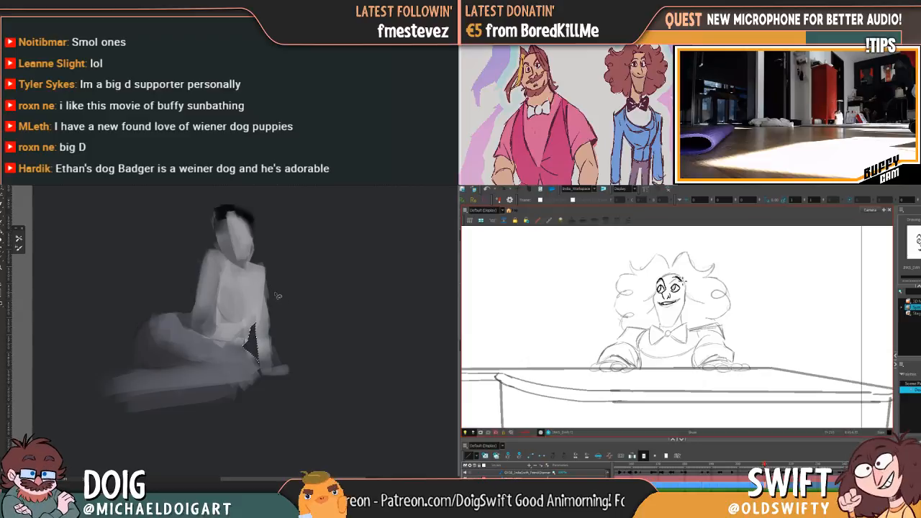
{"action": "key", "text": "ctrl+d"}
Refine the contours of the figure's supporting arm and shoulders while inking the pianist's chin and jawline
{"action": "left_click_drag", "start_coordinate": [276, 298], "coordinate": [274, 306]}
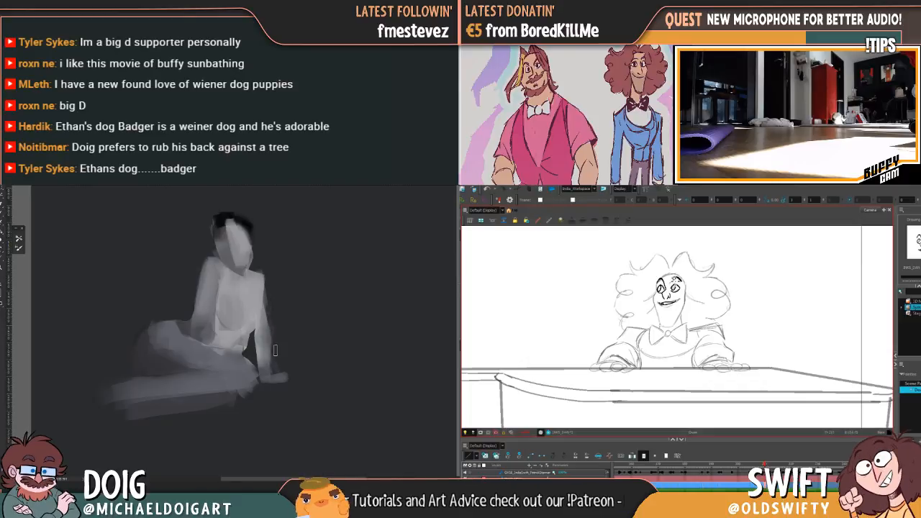
{"action": "mouse_move", "coordinate": [269, 282]}
{"action": "left_mouse_down"}
{"action": "mouse_move", "coordinate": [267, 321]}
{"action": "mouse_move", "coordinate": [262, 307]}
{"action": "left_mouse_up"}
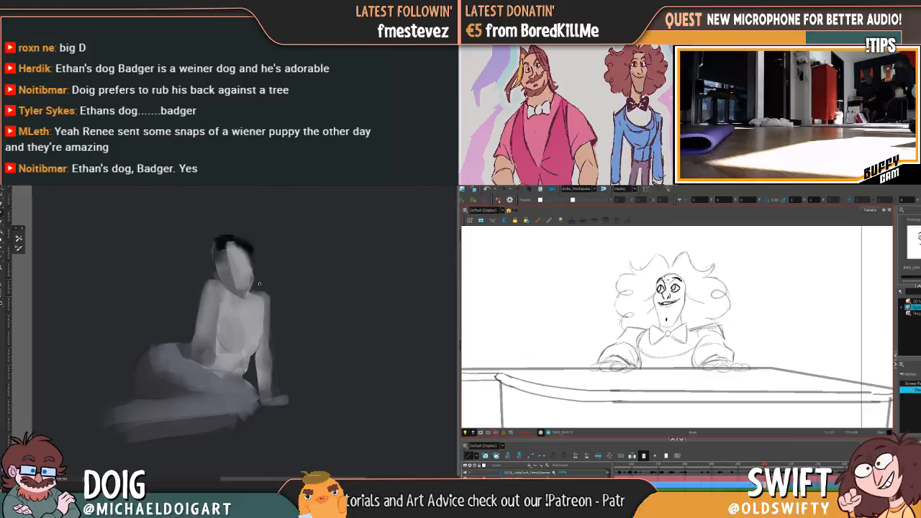
{"action": "mouse_move", "coordinate": [243, 327]}
{"action": "left_mouse_down"}
{"action": "mouse_move", "coordinate": [259, 263]}
{"action": "mouse_move", "coordinate": [275, 309]}
{"action": "left_mouse_up"}
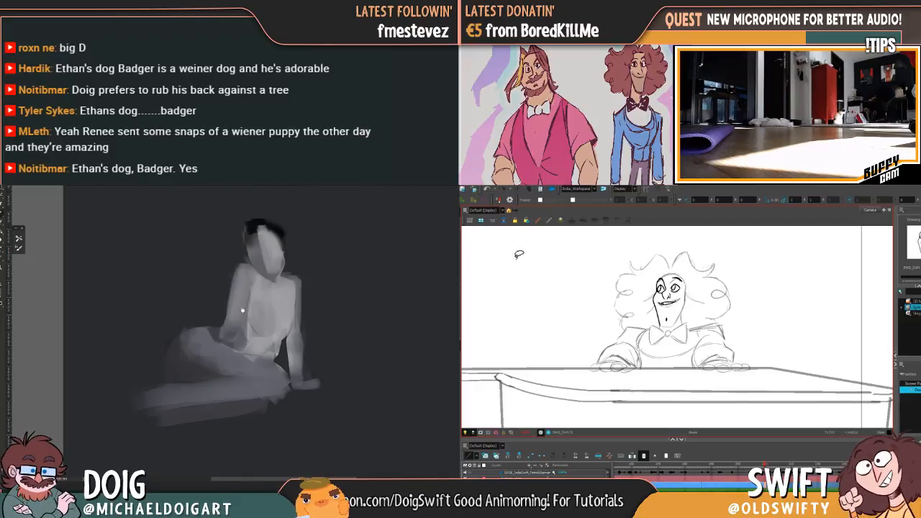
{"action": "mouse_move", "coordinate": [243, 265]}
{"action": "left_mouse_down"}
{"action": "mouse_move", "coordinate": [233, 321]}
{"action": "mouse_move", "coordinate": [225, 289]}
{"action": "mouse_move", "coordinate": [230, 310]}
{"action": "mouse_move", "coordinate": [232, 302]}
{"action": "left_mouse_up"}
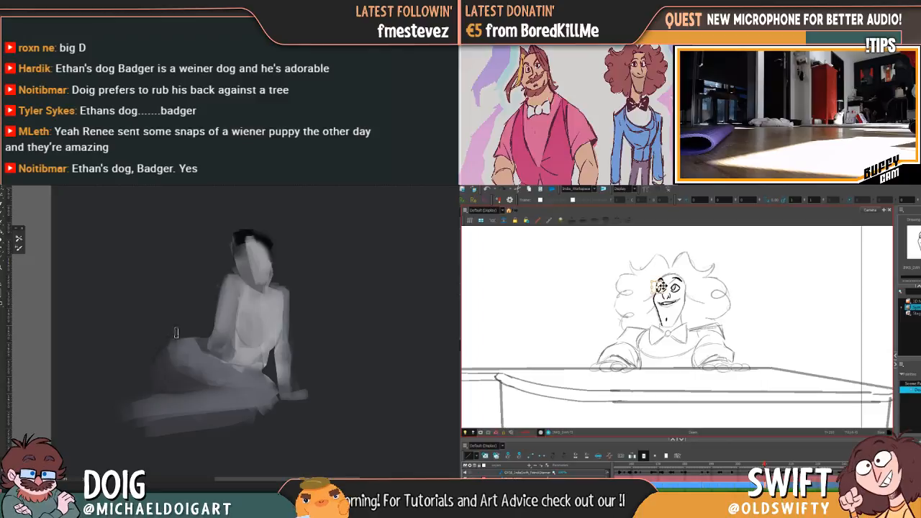
Ink the pointed base of the pianist's chin, comparing it with the neighbouring drawing between strokes
{"action": "left_click_drag", "start_coordinate": [171, 335], "coordinate": [242, 300]}
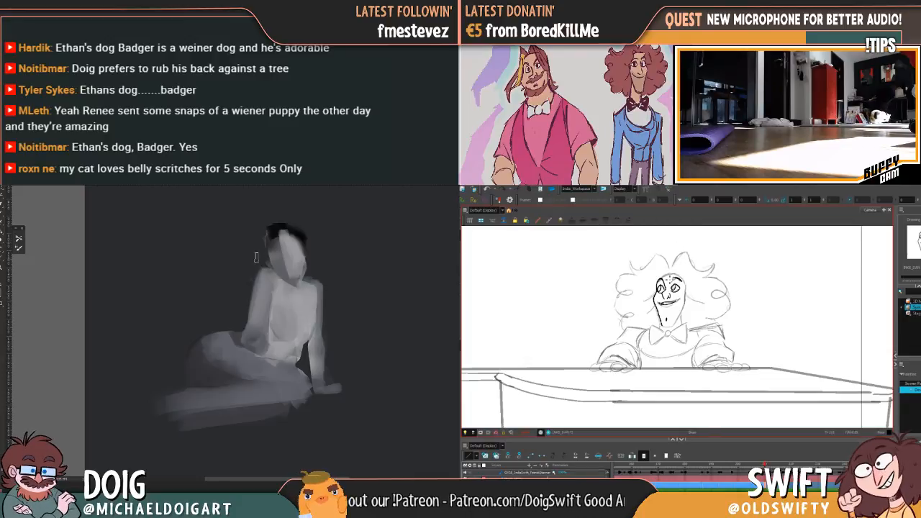
{"action": "key", "text": "f"}
{"action": "key", "text": "g"}
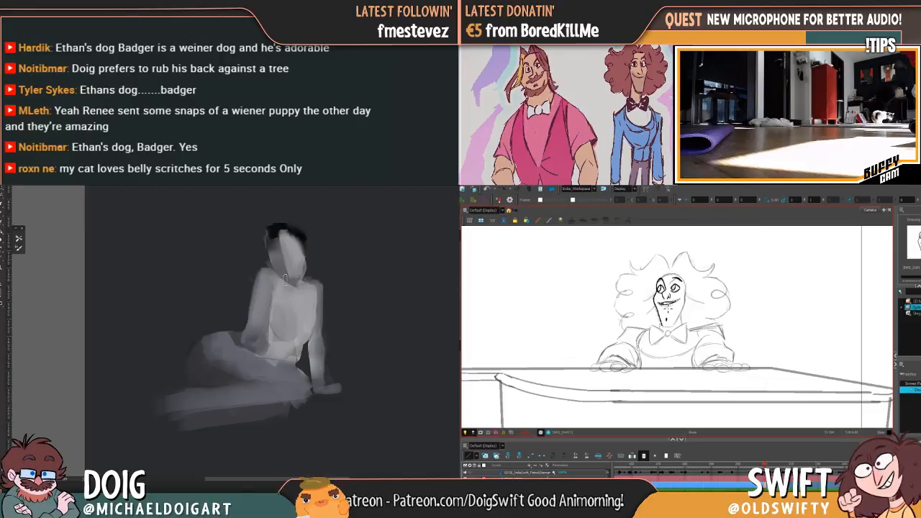
{"action": "left_click", "coordinate": [318, 303], "text": "alt"}
{"action": "key", "text": "ctrl+z"}
{"action": "key", "text": "f"}
{"action": "key", "text": "g"}
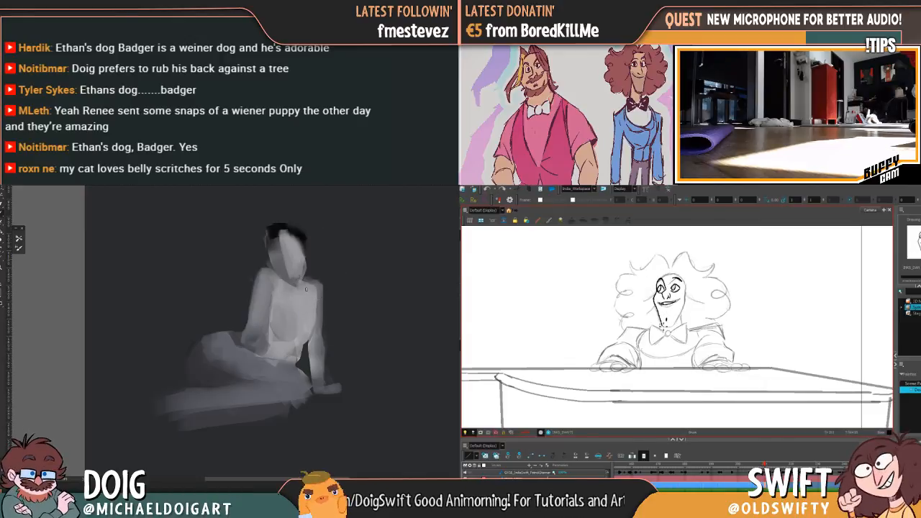
{"action": "left_click_drag", "start_coordinate": [664, 328], "coordinate": [671, 331]}
{"action": "key", "text": "f"}
{"action": "key", "text": "g"}
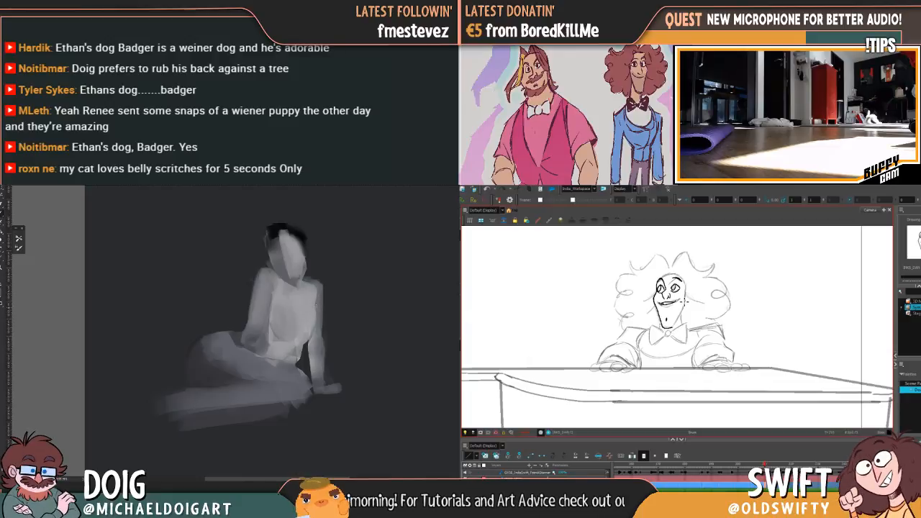
Ink the pianist's far jawline from the chin up to the cheek, checking it against the adjacent drawing
{"action": "key", "text": "f"}
{"action": "key", "text": "g"}
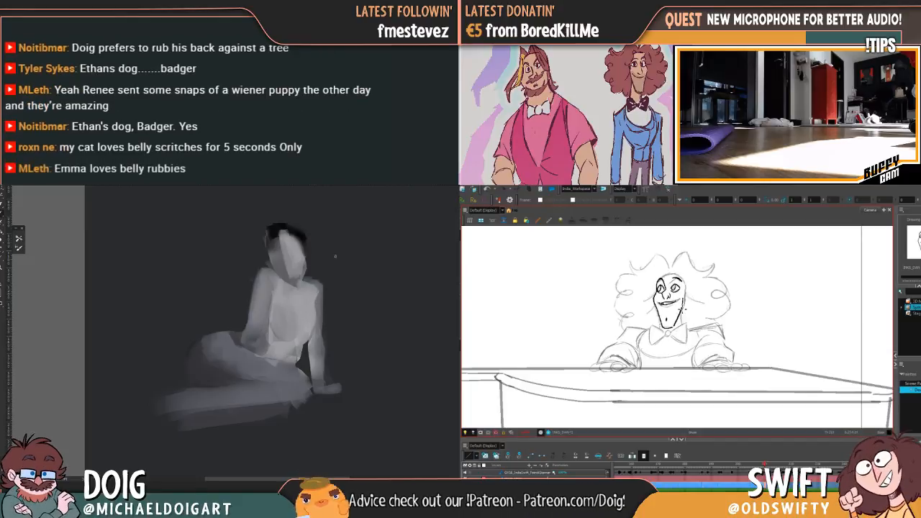
{"action": "key", "text": "f"}
{"action": "key", "text": "g"}
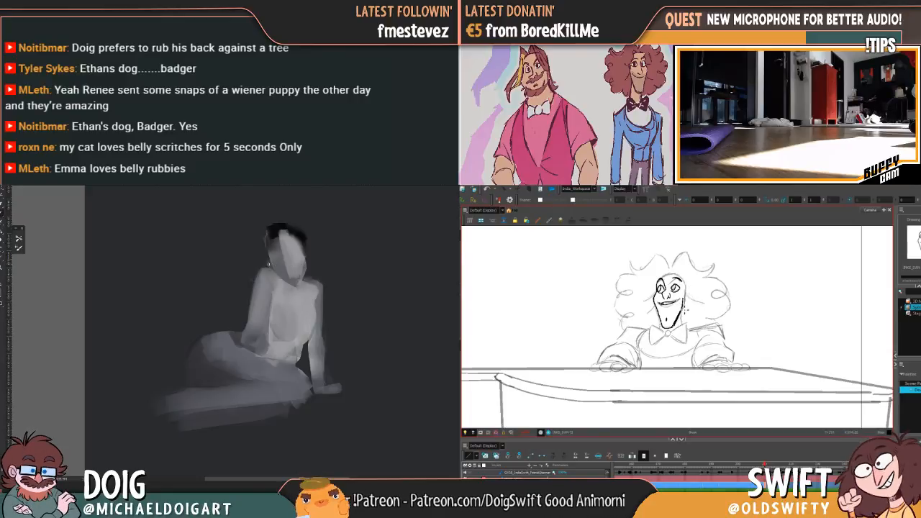
{"action": "key", "text": "f"}
{"action": "key", "text": "g"}
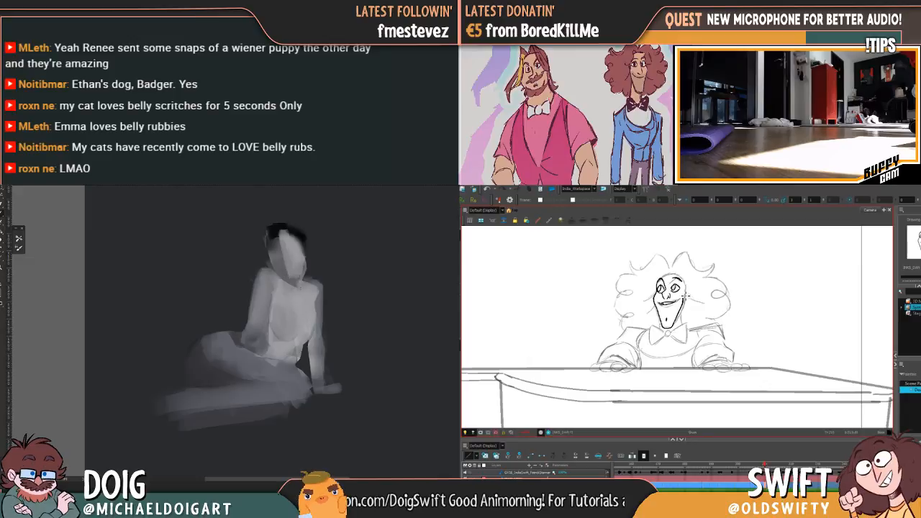
Ink the rounded top of the pianist's forehead and join it to the far side of the face
{"action": "key", "text": "f"}
{"action": "key", "text": "g"}
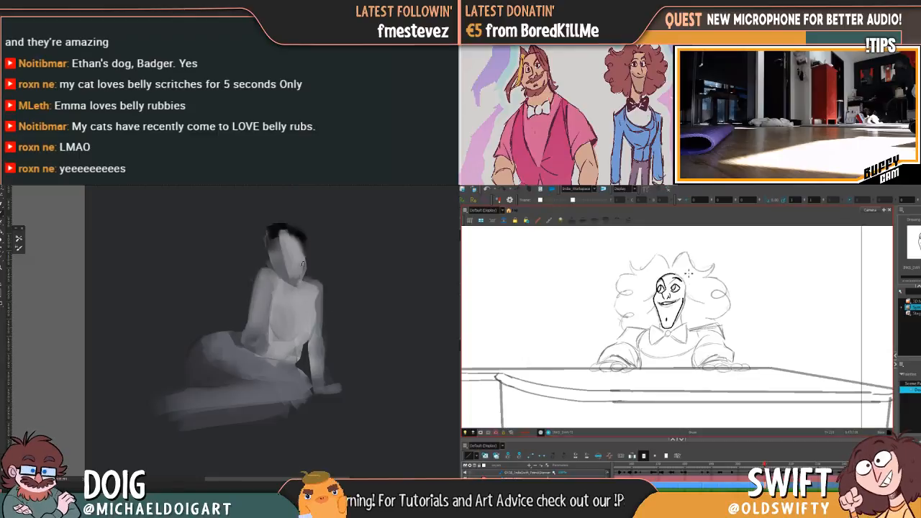
{"action": "key", "text": "f"}
{"action": "key", "text": "g"}
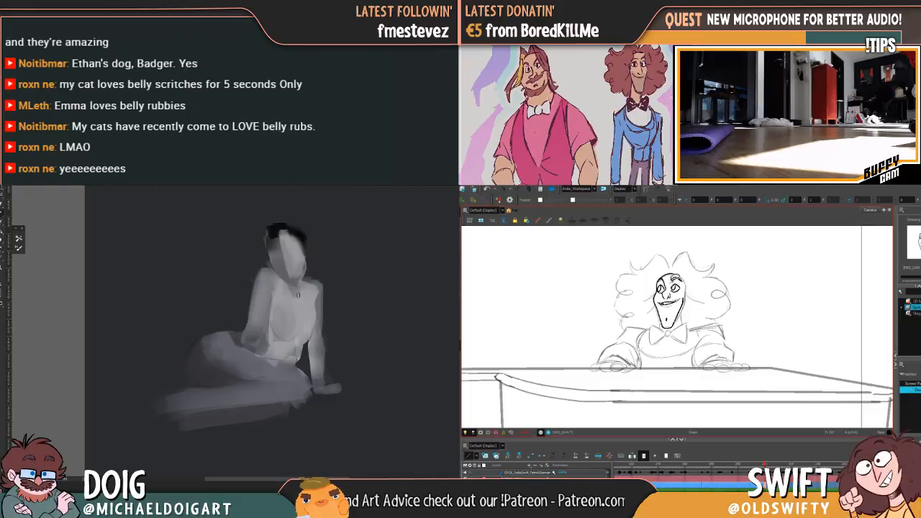
{"action": "left_click_drag", "start_coordinate": [680, 277], "coordinate": [680, 280]}
{"action": "left_click", "coordinate": [696, 272]}
Paint a V-shaped neck shadow on the seated figure while flipping between pianist drawings to compare the faces
{"action": "key", "text": "f"}
{"action": "key", "text": "g"}
{"action": "key", "text": "g"}
{"action": "key", "text": "f"}
{"action": "key", "text": "f"}
{"action": "key", "text": "g"}
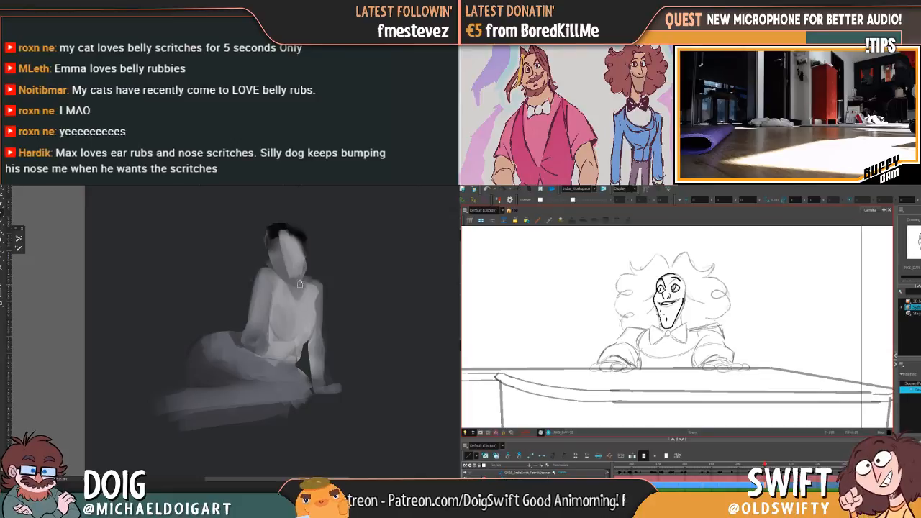
{"action": "key", "text": "f"}
{"action": "key", "text": "g"}
{"action": "key", "text": "f"}
{"action": "key", "text": "g"}
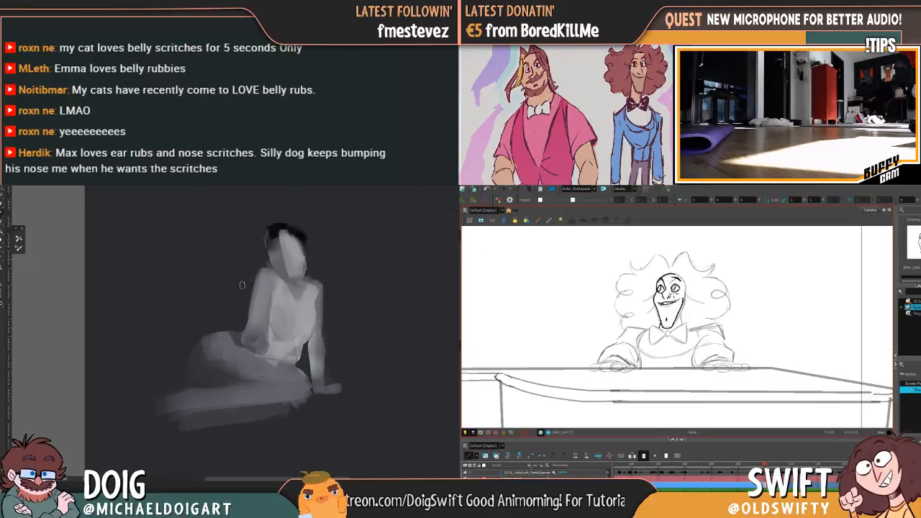
{"action": "key", "text": "f"}
{"action": "key", "text": "g"}
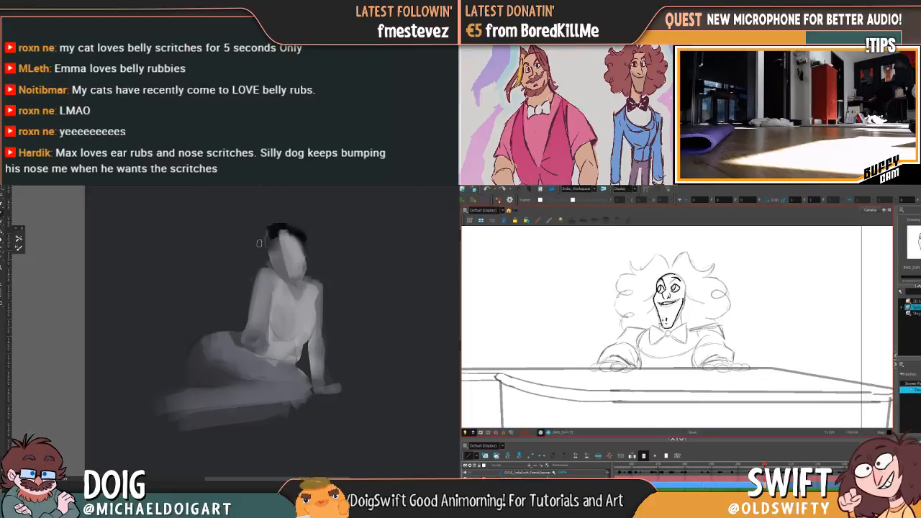
Sample a grey from the figure's near arm for refining it, and keep comparing the pianist with the previous drawing
{"action": "key", "text": "f"}
{"action": "key", "text": "g"}
{"action": "left_click", "coordinate": [258, 320], "text": "alt"}
{"action": "key", "text": "f"}
{"action": "key", "text": "g"}
{"action": "key", "text": "f"}
{"action": "key", "text": "g"}
{"action": "key", "text": "f"}
{"action": "key", "text": "g"}
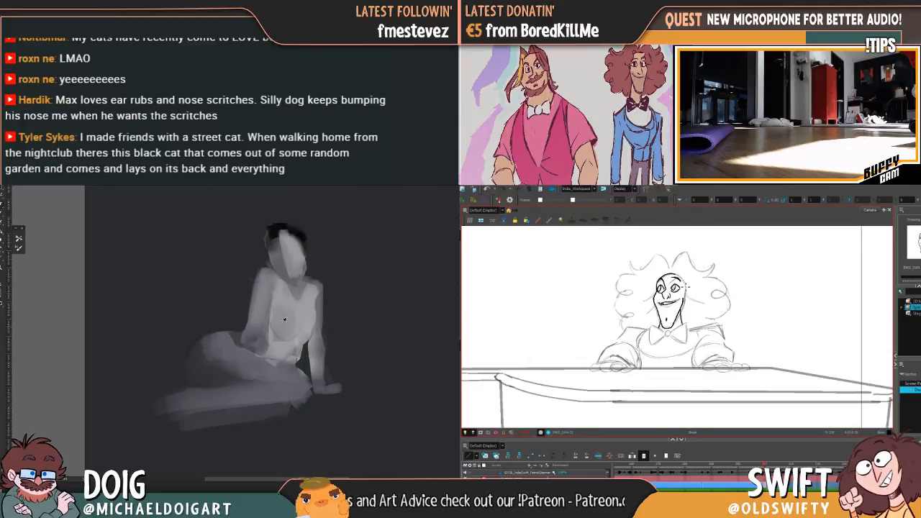
Extend the figure's near forearm over the hip while inking a line beside the pianist's far cheek
{"action": "key", "text": "f"}
{"action": "key", "text": "g"}
{"action": "key", "text": "f"}
{"action": "key", "text": "g"}
{"action": "key", "text": "f"}
{"action": "key", "text": "g"}
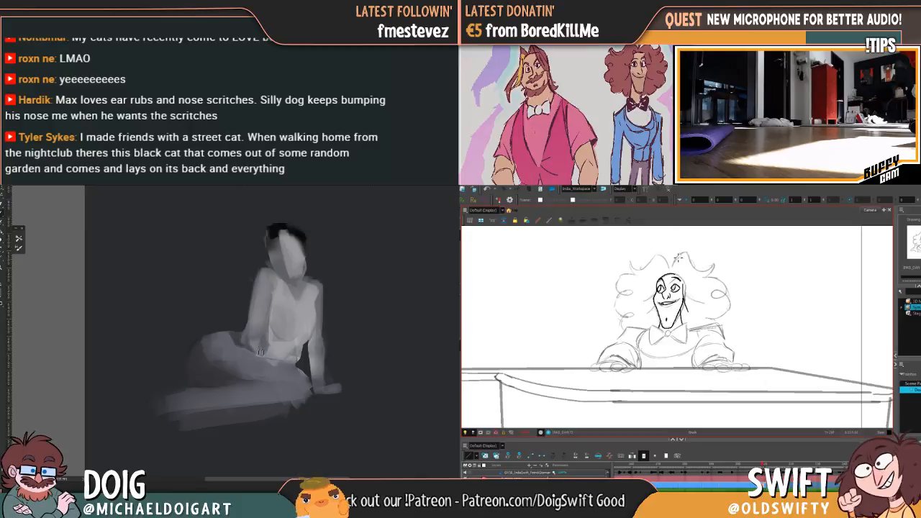
{"action": "key", "text": "f"}
{"action": "key", "text": "g"}
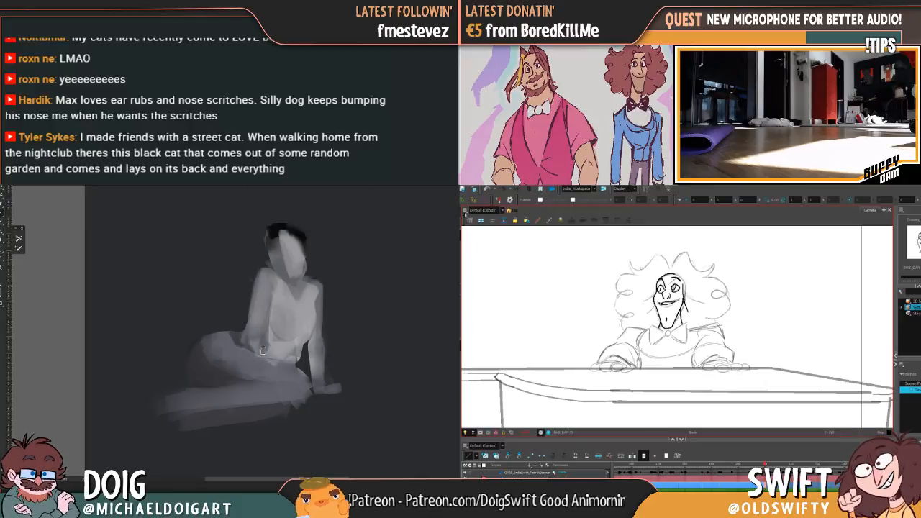
Select the line beside the pianist's far cheek, nudge it into place and compare it with the previous drawing
{"action": "left_click", "coordinate": [687, 291]}
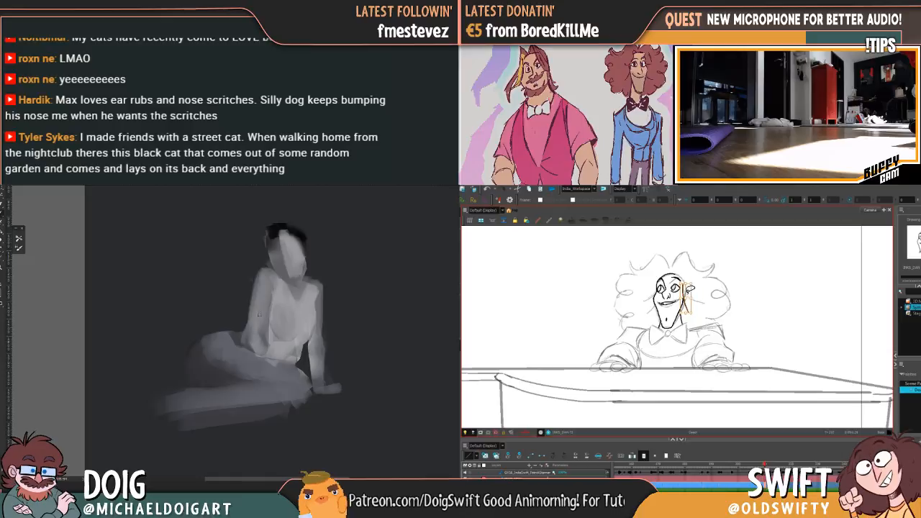
{"action": "left_click", "coordinate": [685, 296]}
{"action": "left_click_drag", "start_coordinate": [684, 296], "coordinate": [685, 296]}
{"action": "key", "text": "f"}
{"action": "key", "text": "g"}
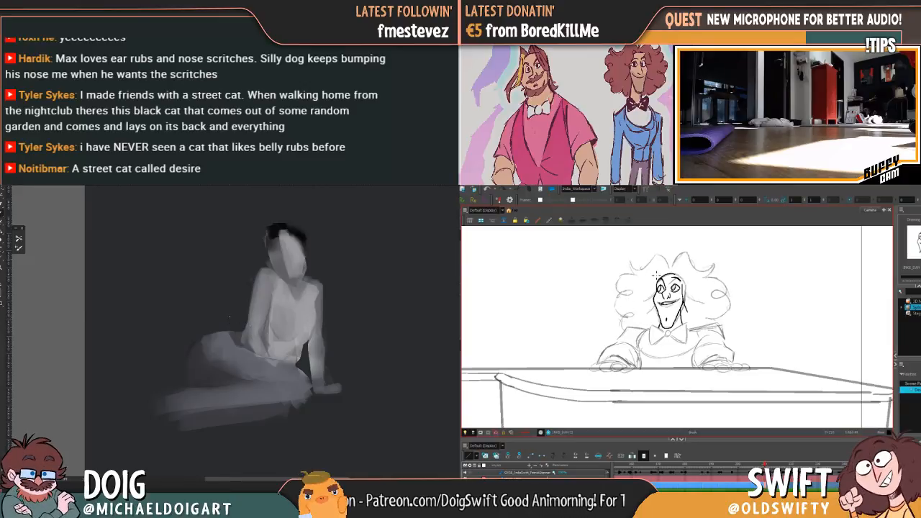
Ink a matching line along the pianist's near cheek and check it against the previous drawing
{"action": "key", "text": "f"}
{"action": "key", "text": "g"}
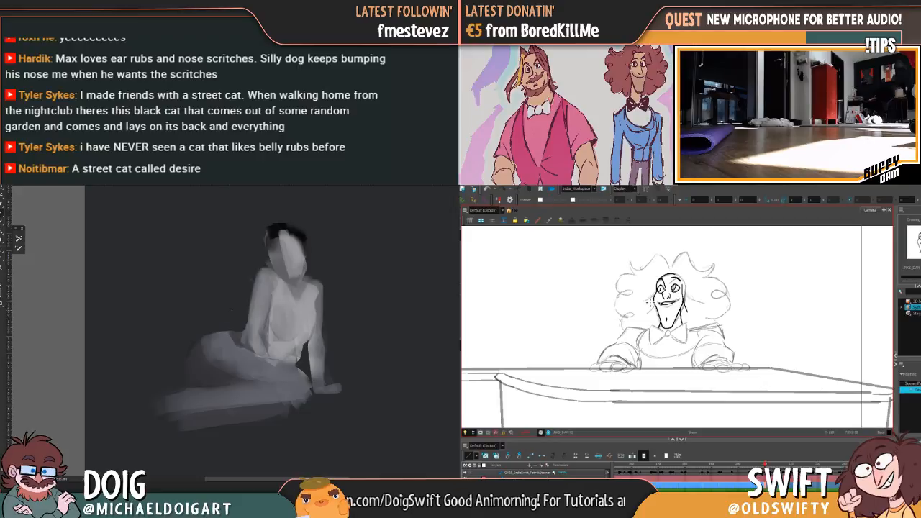
{"action": "left_click_drag", "start_coordinate": [653, 300], "coordinate": [657, 290]}
{"action": "key", "text": "f"}
{"action": "key", "text": "g"}
{"action": "key", "text": "f"}
{"action": "key", "text": "g"}
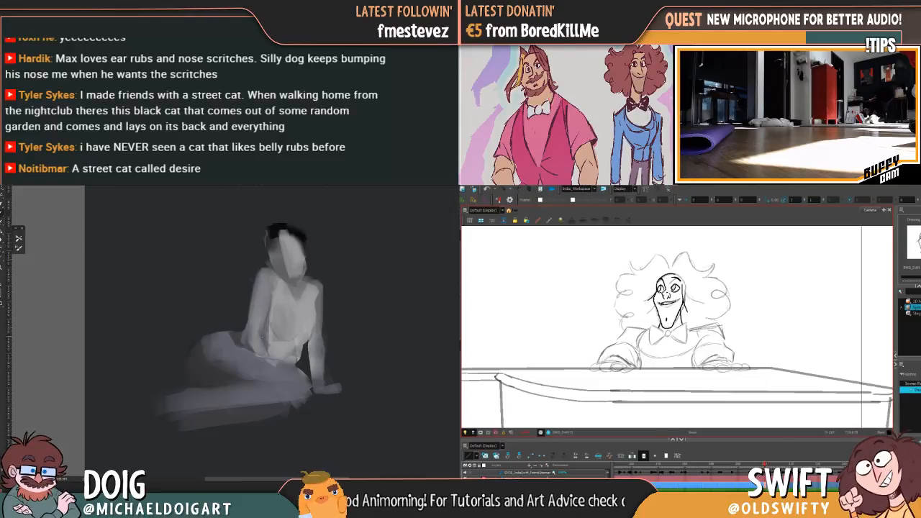
Slim the seated figure's supporting hand while repeatedly flipping the grinning pianist against the previous inked drawing to compare the hair
{"action": "key", "text": "f"}
{"action": "key", "text": "g"}
{"action": "key", "text": "f"}
{"action": "key", "text": "g"}
{"action": "key", "text": "f"}
{"action": "key", "text": "g"}
{"action": "key", "text": "f"}
{"action": "key", "text": "g"}
{"action": "key", "text": "f"}
{"action": "key", "text": "g"}
{"action": "key", "text": "f"}
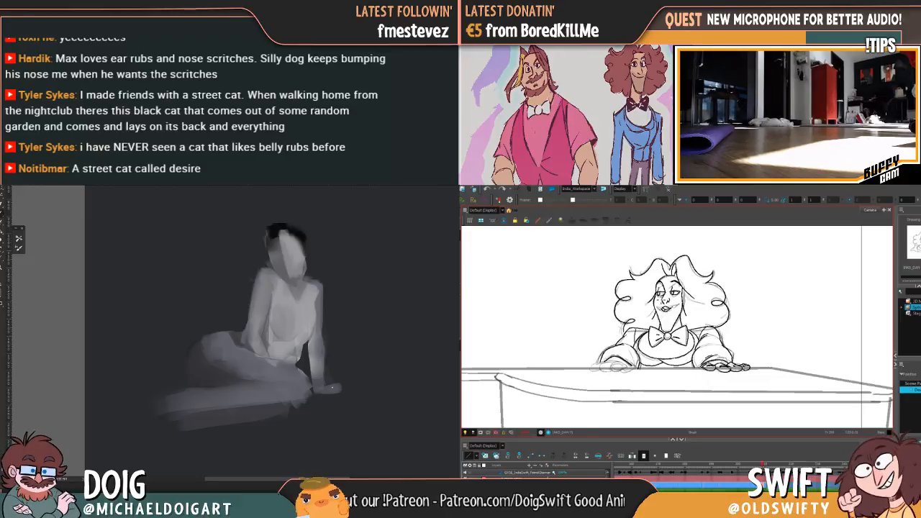
{"action": "key", "text": "g"}
{"action": "key", "text": "f"}
{"action": "key", "text": "g"}
{"action": "key", "text": "f"}
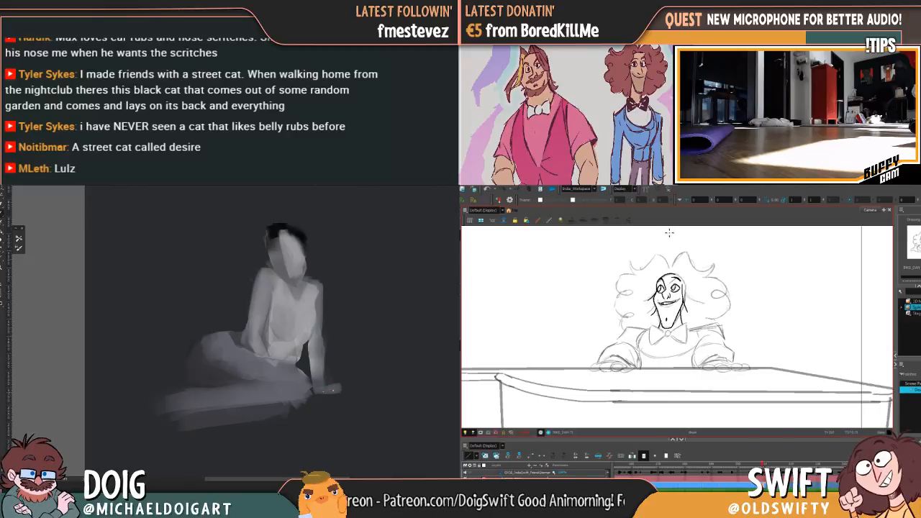
{"action": "key", "text": "f"}
{"action": "key", "text": "g"}
{"action": "key", "text": "f"}
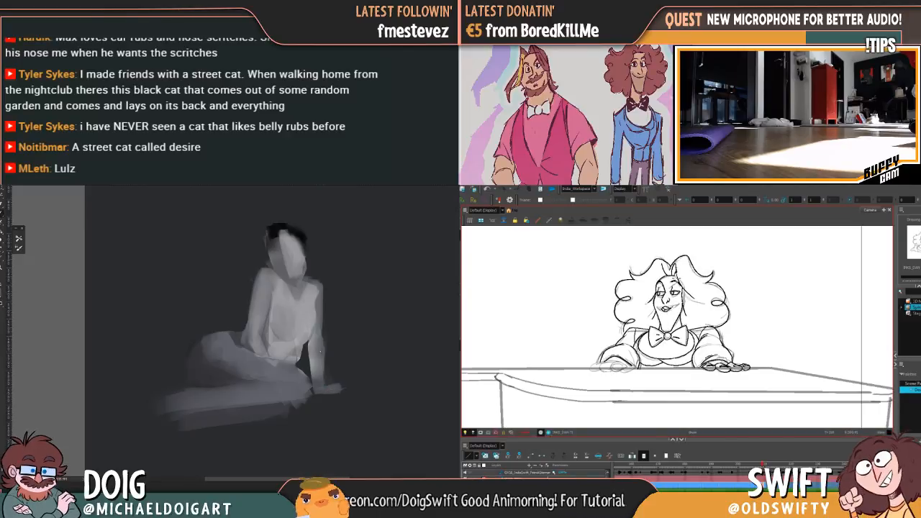
{"action": "key", "text": "g"}
{"action": "key", "text": "f"}
{"action": "key", "text": "g"}
{"action": "key", "text": "f"}
{"action": "key", "text": "g"}
{"action": "key", "text": "f"}
{"action": "key", "text": "g"}
{"action": "key", "text": "f"}
{"action": "key", "text": "g"}
Ink the first wavy tuft at the crown of the pianist's hair, comparing it with the previous drawing's hair
{"action": "left_click_drag", "start_coordinate": [669, 266], "coordinate": [656, 253]}
{"action": "key", "text": "f"}
{"action": "key", "text": "g"}
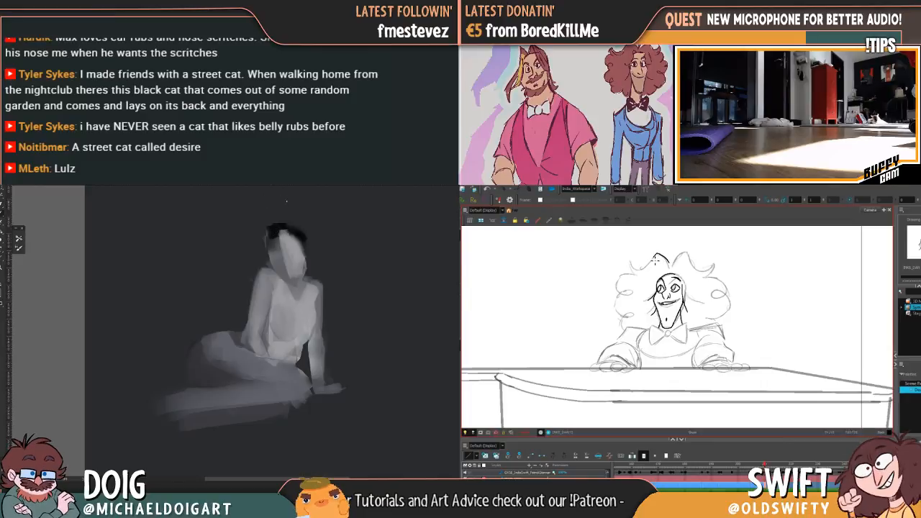
{"action": "key", "text": "f"}
{"action": "key", "text": "g"}
{"action": "key", "text": "f"}
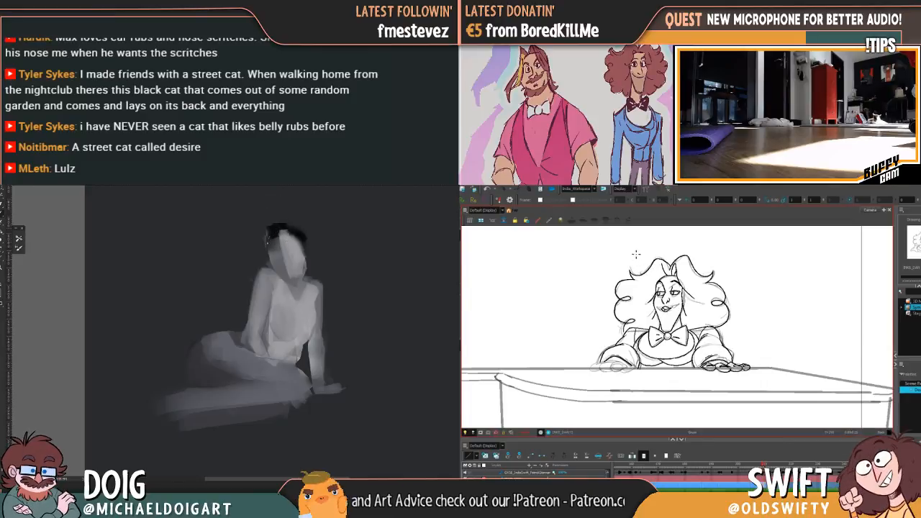
{"action": "key", "text": "g"}
{"action": "key", "text": "f"}
{"action": "key", "text": "g"}
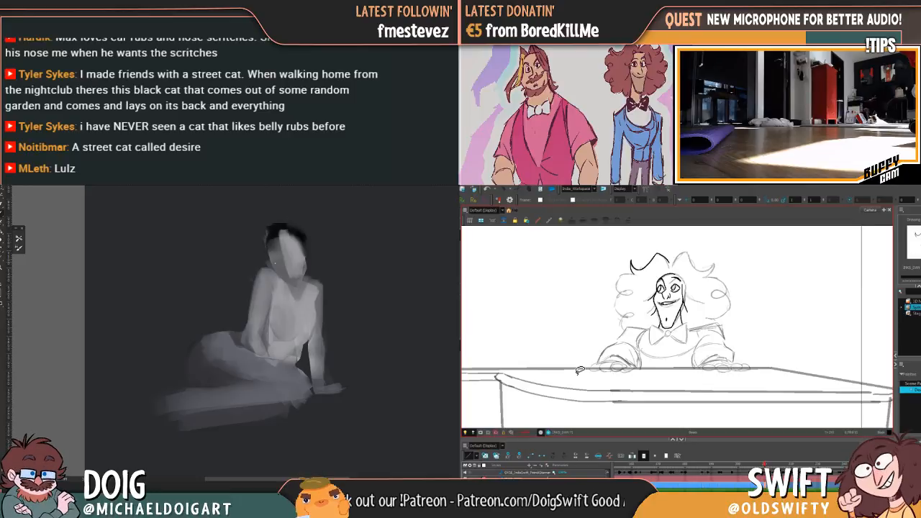
Rework the pointed outer end of the pianist's hair tuft and continue the curls along that side
{"action": "key", "text": "f"}
{"action": "key", "text": "g"}
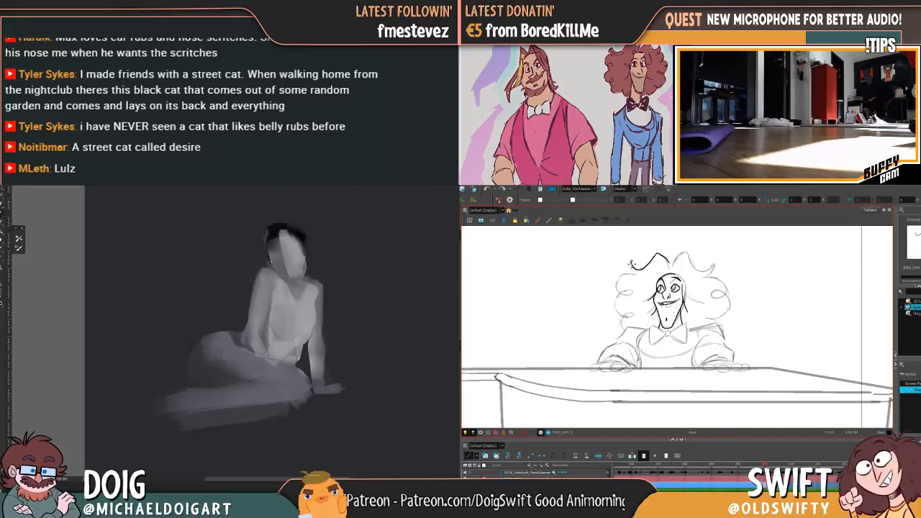
{"action": "left_click_drag", "start_coordinate": [633, 263], "coordinate": [630, 260]}
{"action": "key", "text": "f"}
{"action": "key", "text": "g"}
{"action": "key", "text": "f"}
{"action": "key", "text": "g"}
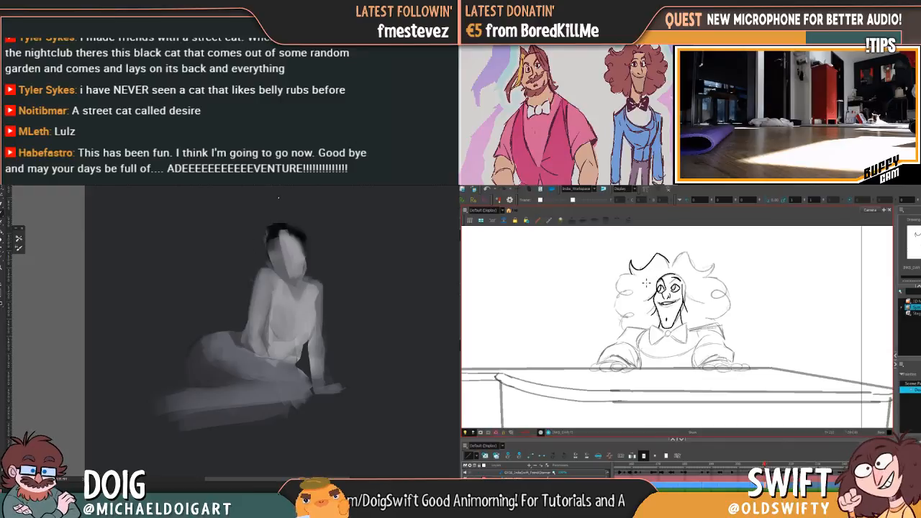
{"action": "key", "text": "f"}
{"action": "key", "text": "g"}
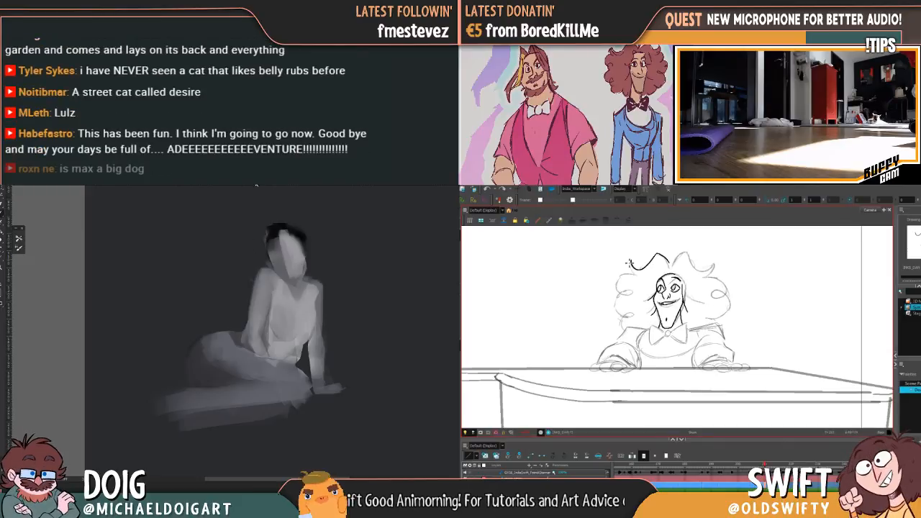
{"action": "key", "text": "f"}
{"action": "key", "text": "g"}
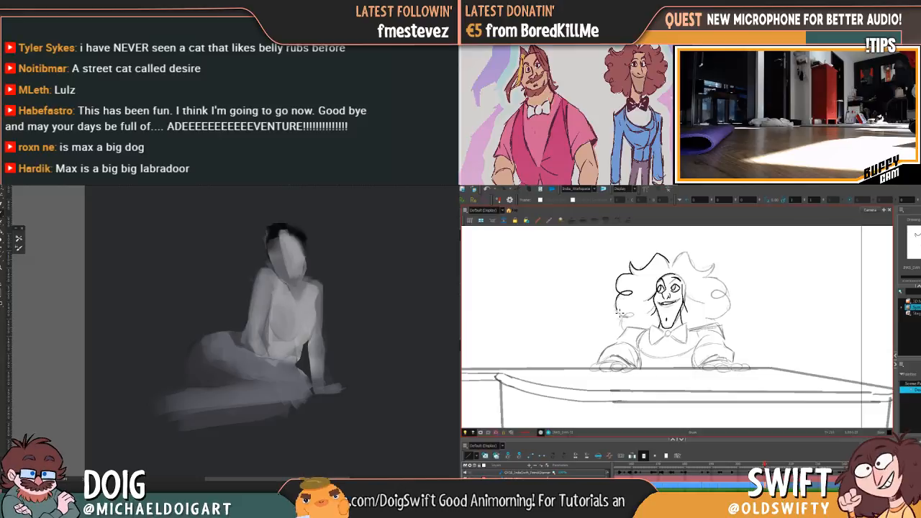
Undo the outer side curl, compare with the previous drawing, and try inking the curl again before undoing it
{"action": "key", "text": "ctrl+z"}
{"action": "key", "text": "f"}
{"action": "key", "text": "g"}
{"action": "key", "text": "f"}
{"action": "key", "text": "g"}
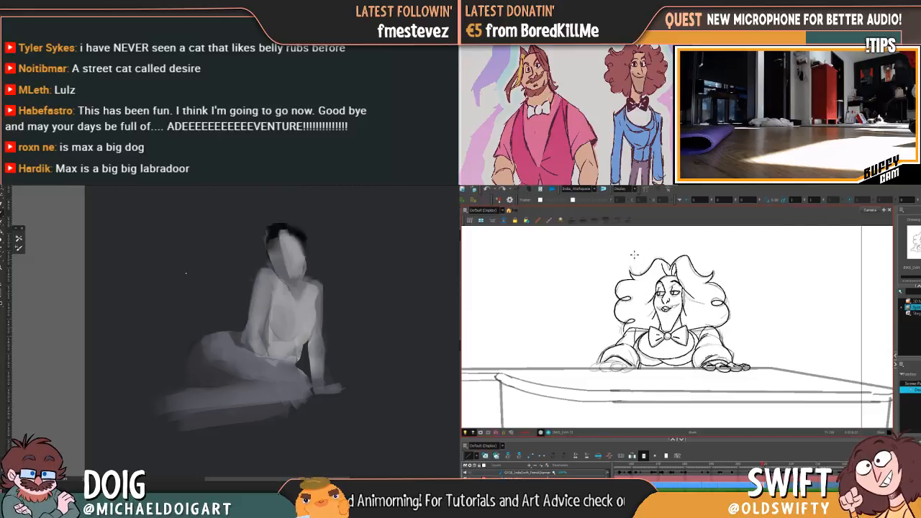
{"action": "key", "text": "f"}
{"action": "key", "text": "g"}
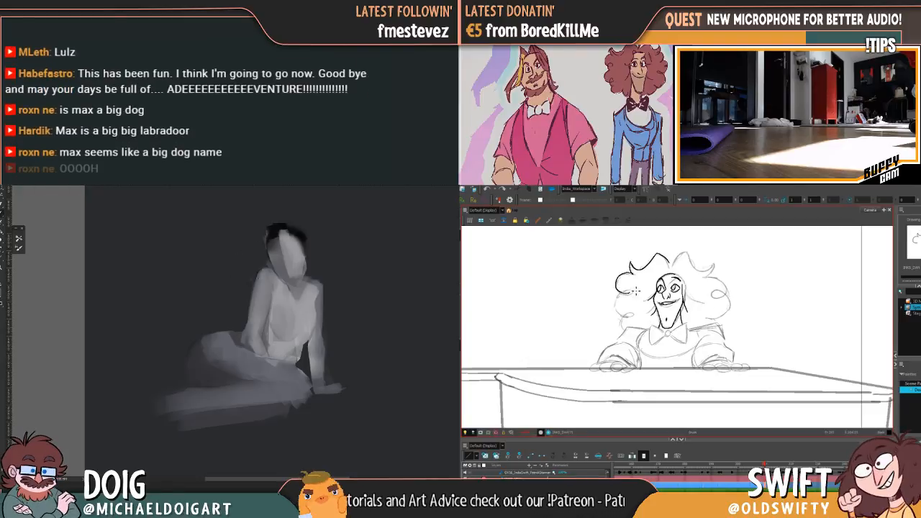
{"action": "key", "text": "f"}
{"action": "key", "text": "g"}
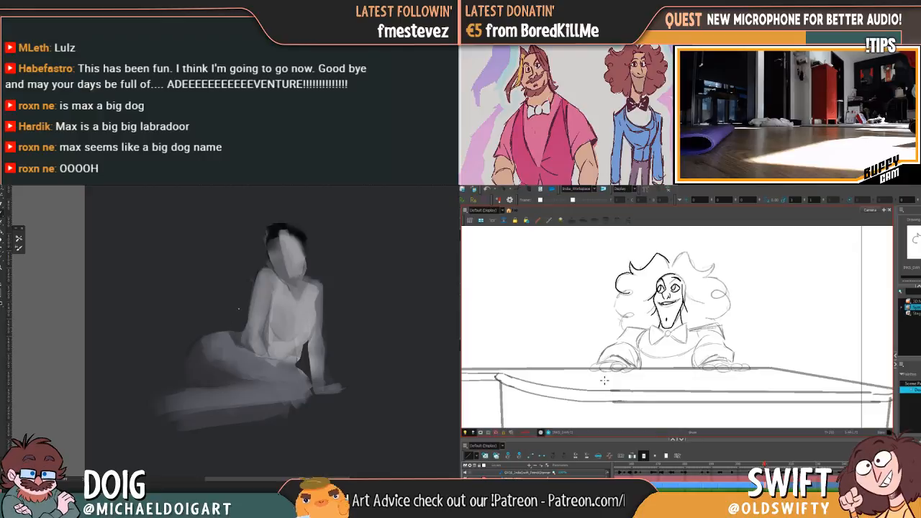
{"action": "key", "text": "ctrl+z"}
{"action": "key", "text": "f"}
{"action": "key", "text": "g"}
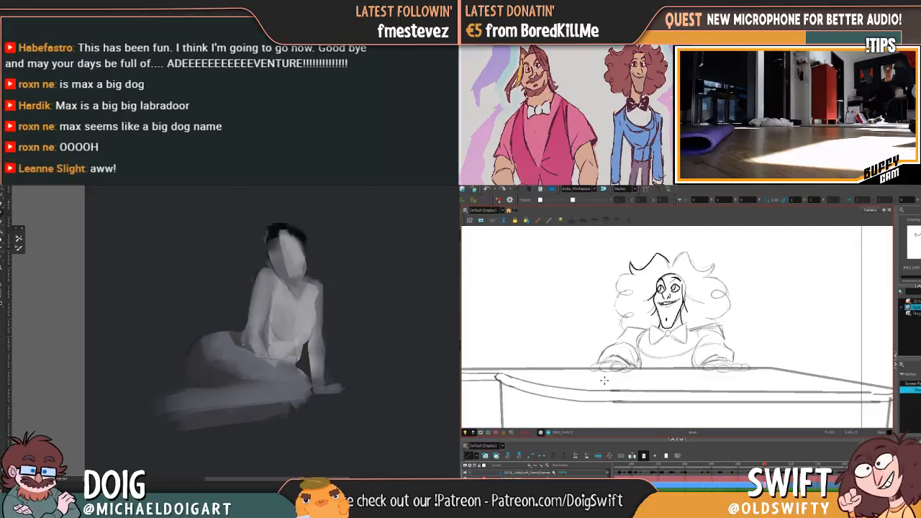
Ink the looping outer curls of the pianist's hair down toward the shoulder and compare them with the previous drawing
{"action": "mouse_move", "coordinate": [628, 276]}
{"action": "left_mouse_down"}
{"action": "mouse_move", "coordinate": [619, 282]}
{"action": "mouse_move", "coordinate": [630, 292]}
{"action": "left_mouse_up"}
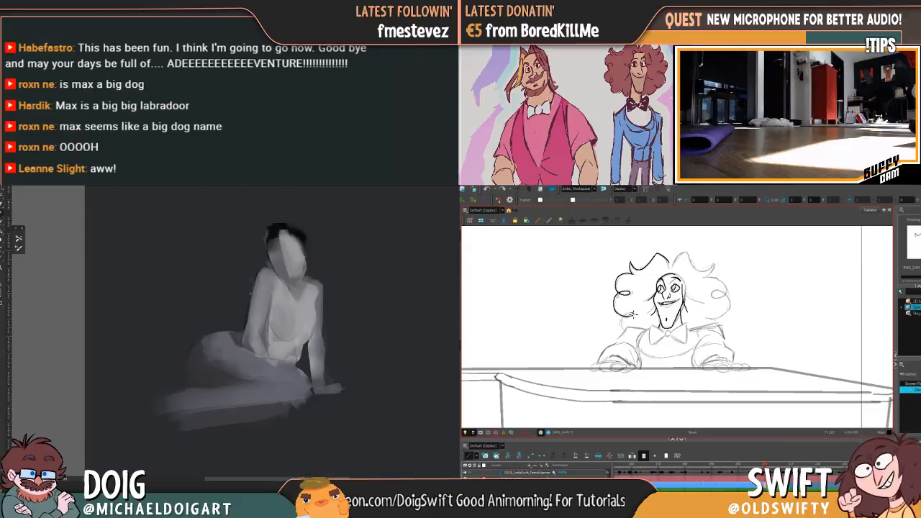
{"action": "left_click_drag", "start_coordinate": [625, 320], "coordinate": [624, 331]}
{"action": "key", "text": "f"}
{"action": "key", "text": "g"}
{"action": "key", "text": "f"}
{"action": "key", "text": "g"}
{"action": "key", "text": "f"}
{"action": "key", "text": "g"}
{"action": "key", "text": "f"}
{"action": "key", "text": "g"}
{"action": "key", "text": "f"}
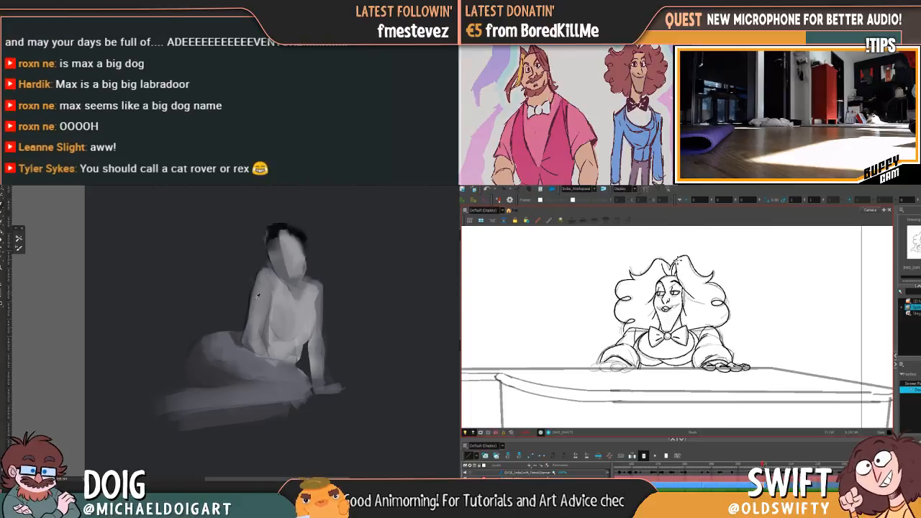
Delete the stray ink stroke at the pianist's hair parting and compare the crown with the previous drawing
{"action": "key", "text": "g"}
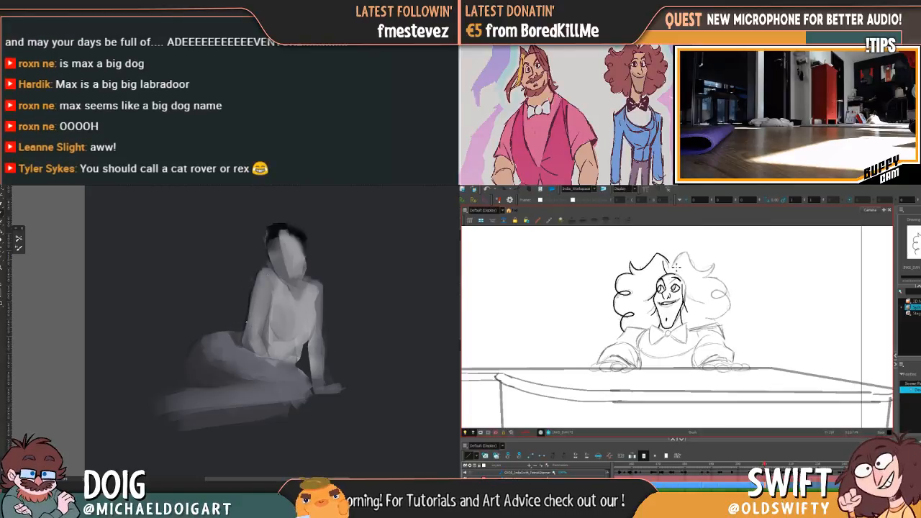
{"action": "key", "text": "f"}
{"action": "key", "text": "g"}
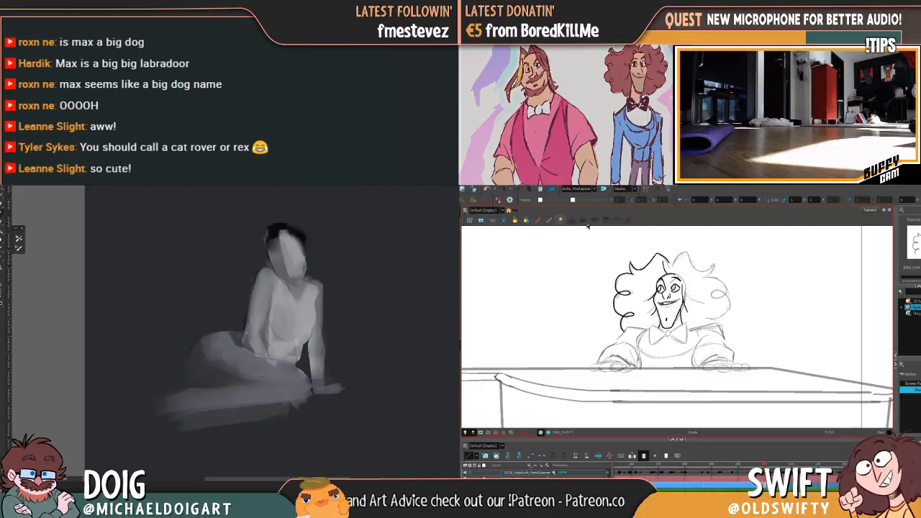
{"action": "key", "text": "Delete"}
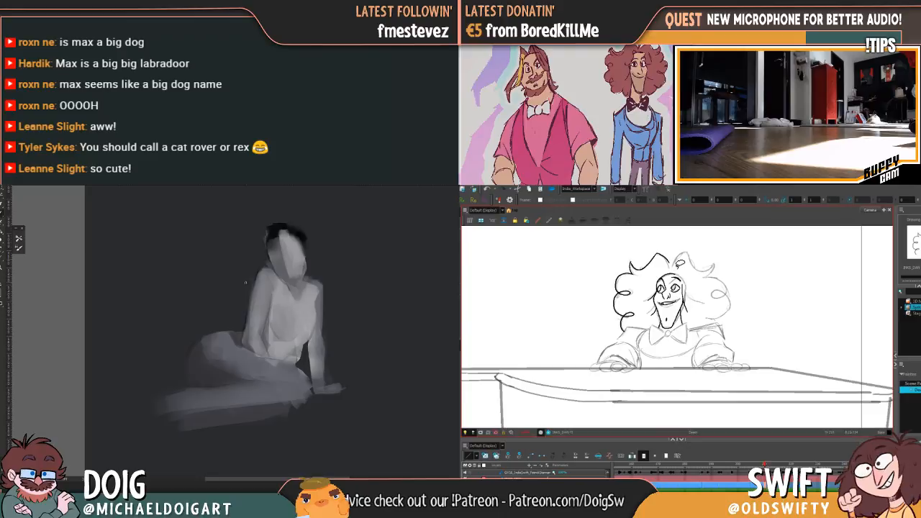
{"action": "key", "text": "f"}
{"action": "key", "text": "g"}
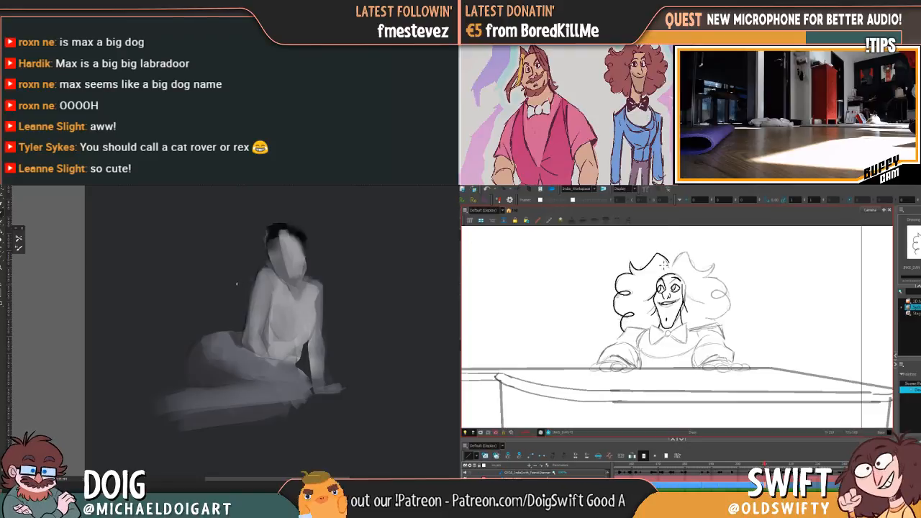
Compare the shape of the pianist's inked crown tuft and hair parting with the previous drawing
{"action": "key", "text": "f"}
{"action": "key", "text": "g"}
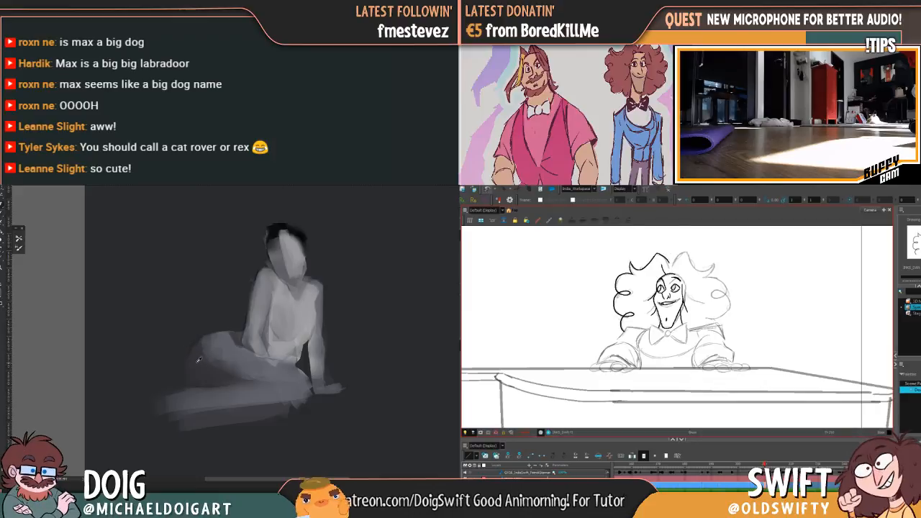
{"action": "key", "text": "f"}
{"action": "key", "text": "g"}
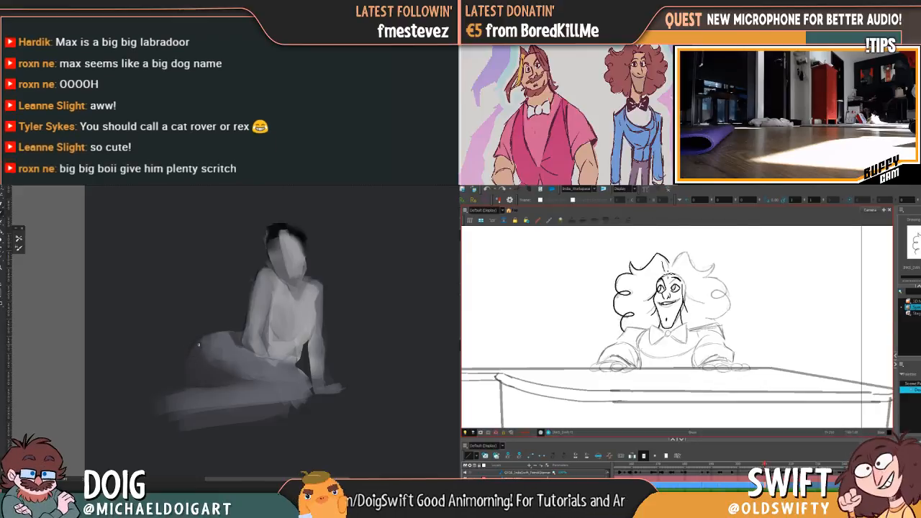
{"action": "key", "text": "f"}
{"action": "key", "text": "g"}
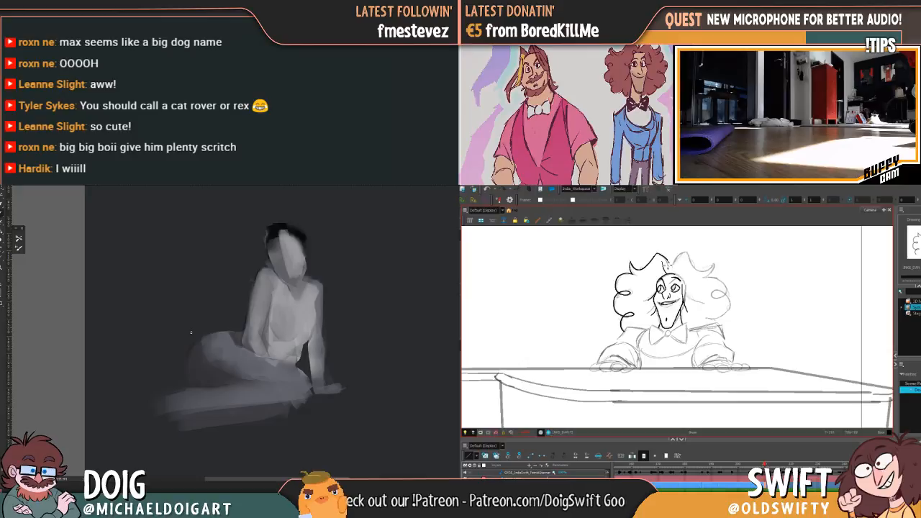
{"action": "key", "text": "comma"}
{"action": "key", "text": "period"}
{"action": "key", "text": "comma"}
{"action": "key", "text": "period"}
Dab grey onto the seated figure's hip and ink the scooped edge of the pianist's second hair tuft, checking neighbouring drawings
{"action": "left_click", "coordinate": [193, 372], "text": "alt"}
{"action": "key", "text": "comma"}
{"action": "key", "text": "period"}
{"action": "key", "text": "comma"}
{"action": "key", "text": "period"}
{"action": "key", "text": "comma"}
{"action": "key", "text": "period"}
{"action": "key", "text": "comma"}
{"action": "key", "text": "period"}
{"action": "key", "text": "comma"}
{"action": "left_click", "coordinate": [214, 353], "text": "alt"}
{"action": "key", "text": "period"}
{"action": "key", "text": "comma"}
{"action": "key", "text": "period"}
{"action": "left_click_drag", "start_coordinate": [693, 266], "coordinate": [714, 268]}
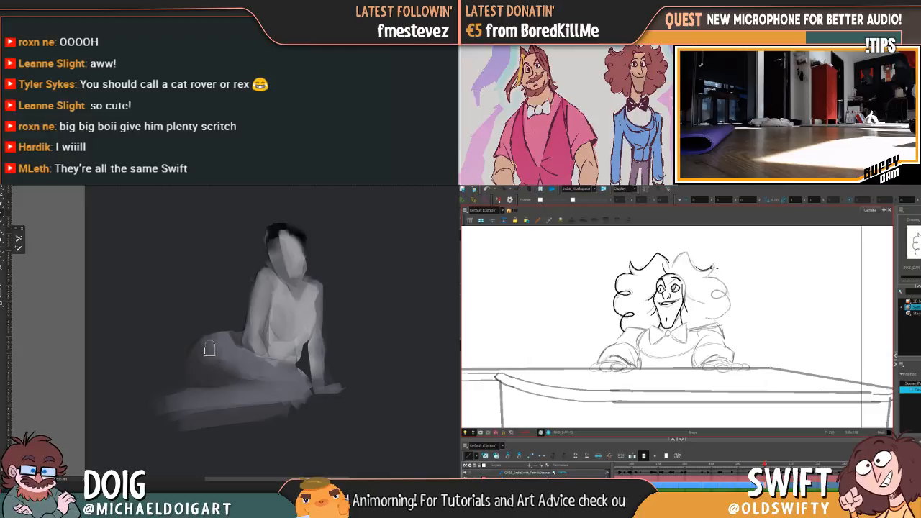
Ink the pointed outer tip of the pianist's second hair tuft while comparing it with the neighbouring drawing
{"action": "key", "text": "period"}
{"action": "key", "text": "comma"}
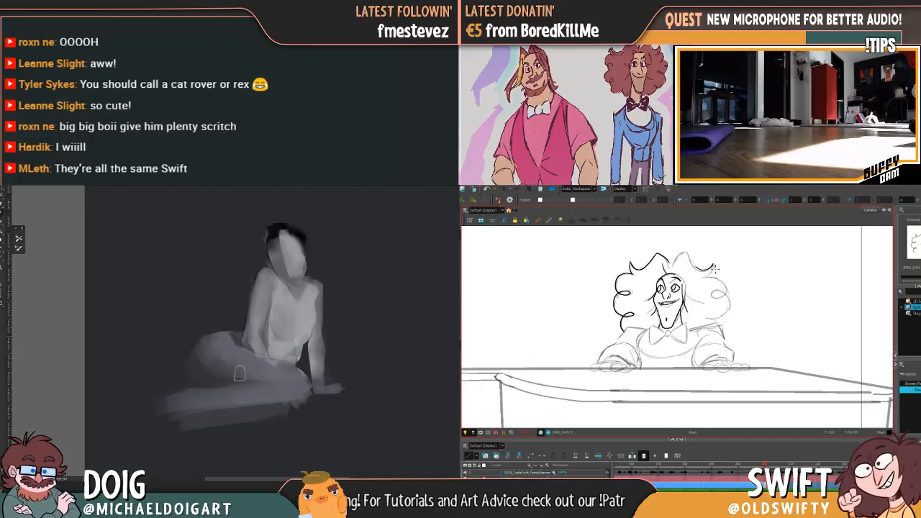
{"action": "key", "text": "period"}
{"action": "key", "text": "comma"}
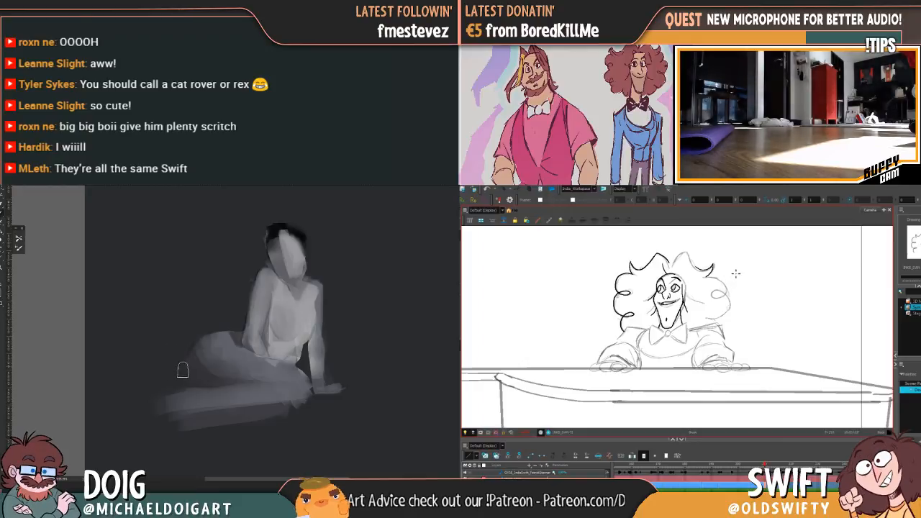
{"action": "key", "text": "period"}
{"action": "key", "text": "comma"}
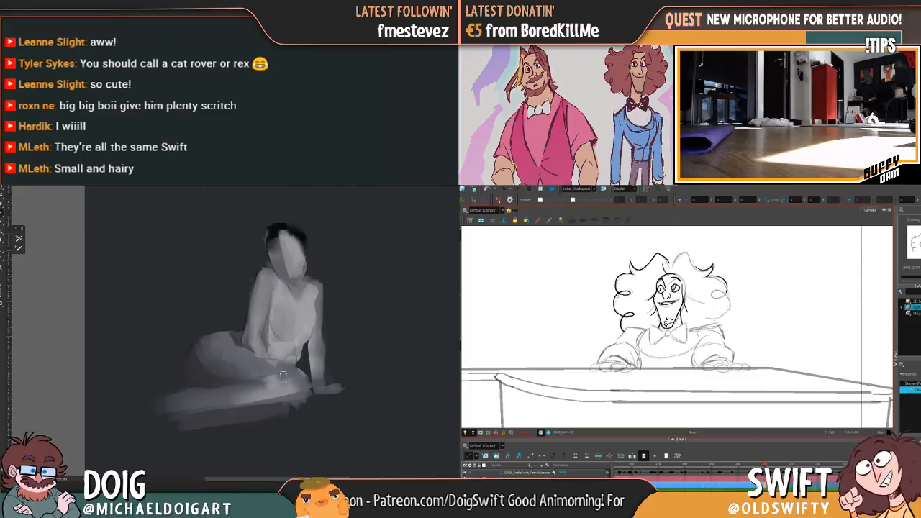
{"action": "key", "text": "period"}
{"action": "key", "text": "comma"}
Rework the looping outer curls below the second hair tuft down to the shoulder, and dab grey onto the seated figure's leg
{"action": "key", "text": "ctrl+z"}
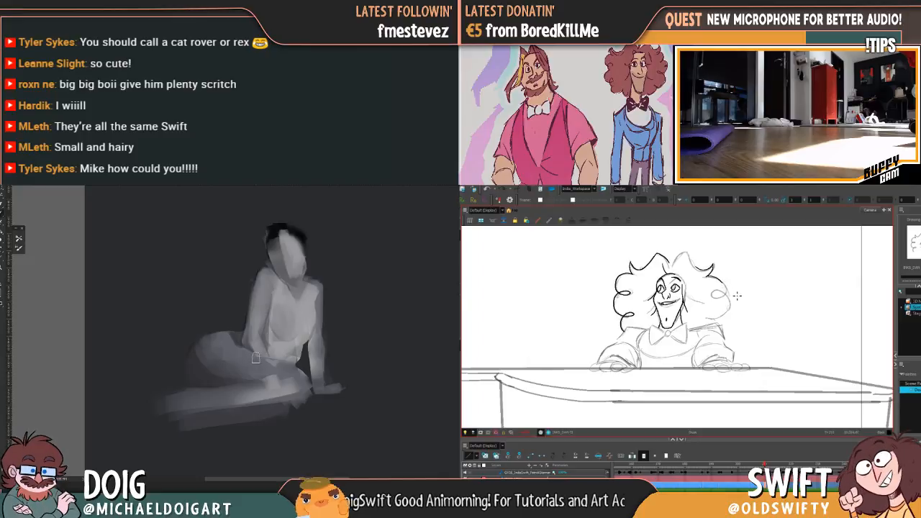
{"action": "left_click_drag", "start_coordinate": [713, 265], "coordinate": [724, 271]}
{"action": "key", "text": "ctrl+z"}
{"action": "left_click", "coordinate": [251, 392], "text": "alt"}
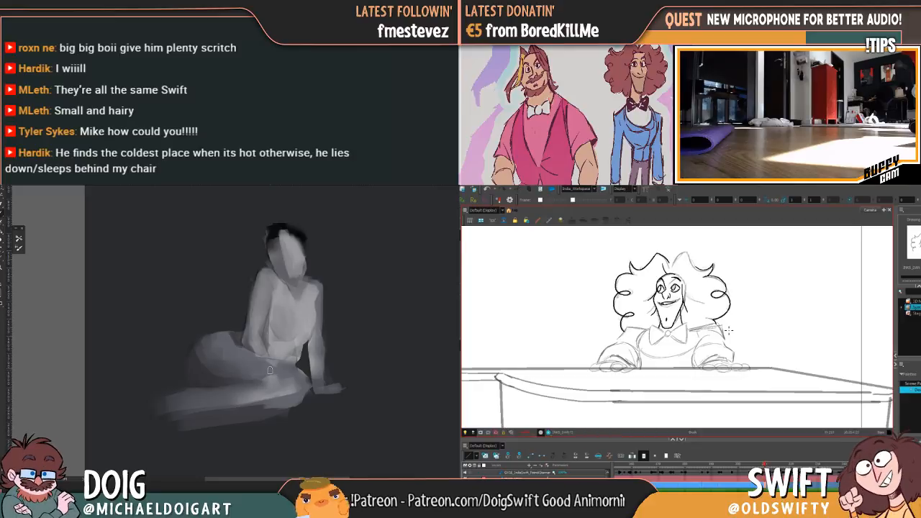
Compare the pianist's inked hair silhouette on both sides with the neighbouring drawings
{"action": "key", "text": "comma"}
{"action": "key", "text": "period"}
{"action": "key", "text": "period"}
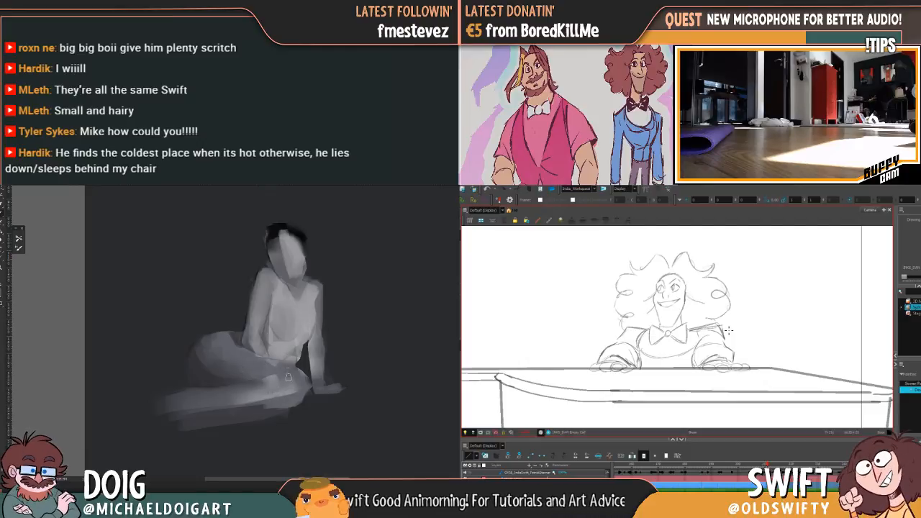
{"action": "key", "text": "comma"}
{"action": "key", "text": "period"}
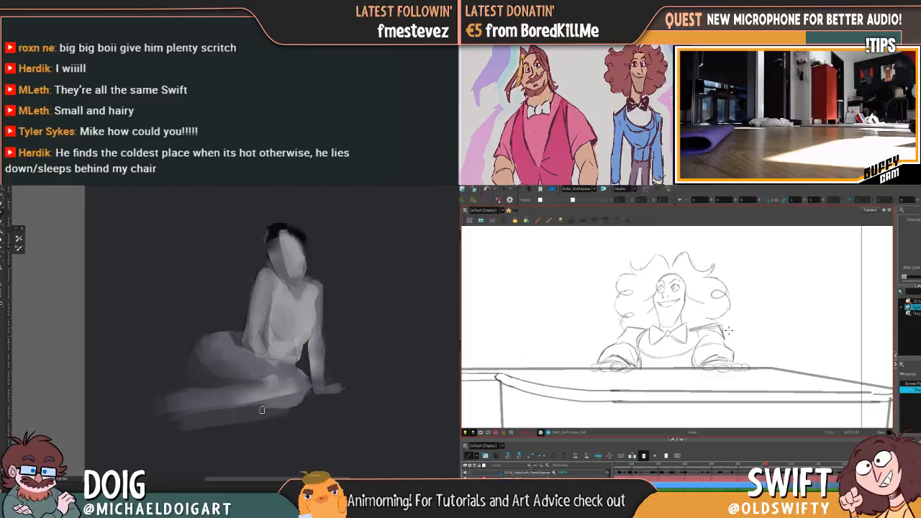
{"action": "key", "text": "comma"}
{"action": "key", "text": "comma"}
{"action": "key", "text": "period"}
{"action": "key", "text": "comma"}
{"action": "key", "text": "period"}
Refine the seated figure's lower leg in grey and paint a short stroke beneath the supporting hand, checking the pianist's drawings in between
{"action": "key", "text": "comma"}
{"action": "left_click", "coordinate": [244, 416], "text": "alt"}
{"action": "key", "text": "period"}
{"action": "key", "text": "comma"}
{"action": "key", "text": "period"}
{"action": "left_click", "coordinate": [301, 394], "text": "alt"}
{"action": "key", "text": "comma"}
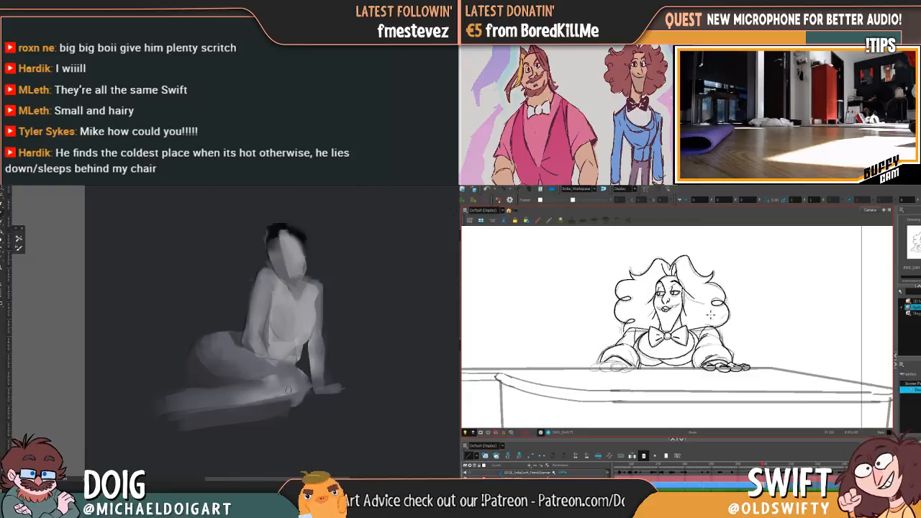
{"action": "key", "text": "period"}
{"action": "key", "text": "comma"}
{"action": "key", "text": "period"}
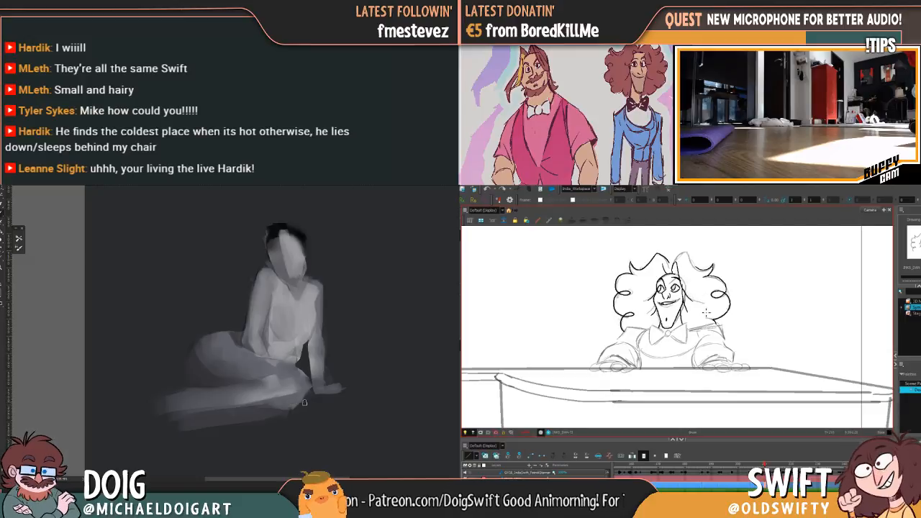
{"action": "left_click_drag", "start_coordinate": [305, 403], "coordinate": [333, 400]}
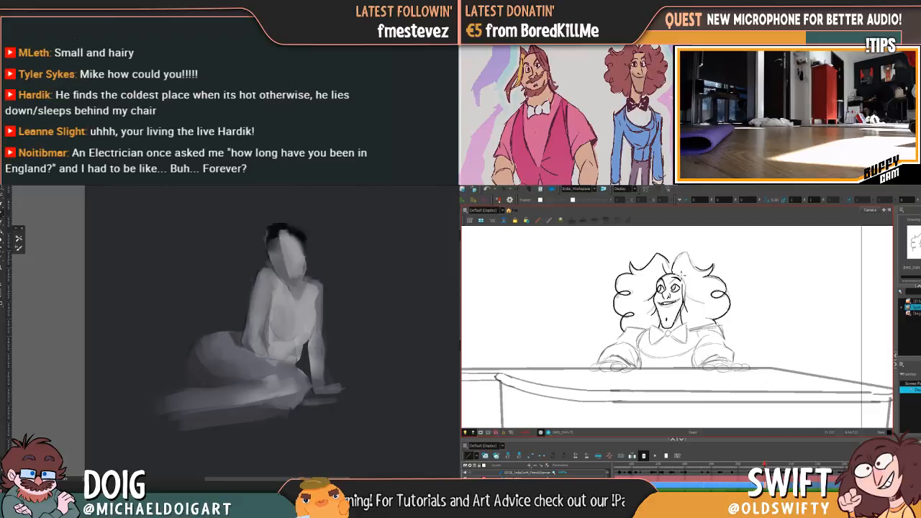
Flip between the current and previous drawings to examine the pianist's hairline and the hair beside the face
{"action": "key", "text": "f"}
{"action": "key", "text": "g"}
{"action": "key", "text": "f"}
{"action": "key", "text": "g"}
{"action": "key", "text": "f"}
{"action": "key", "text": "g"}
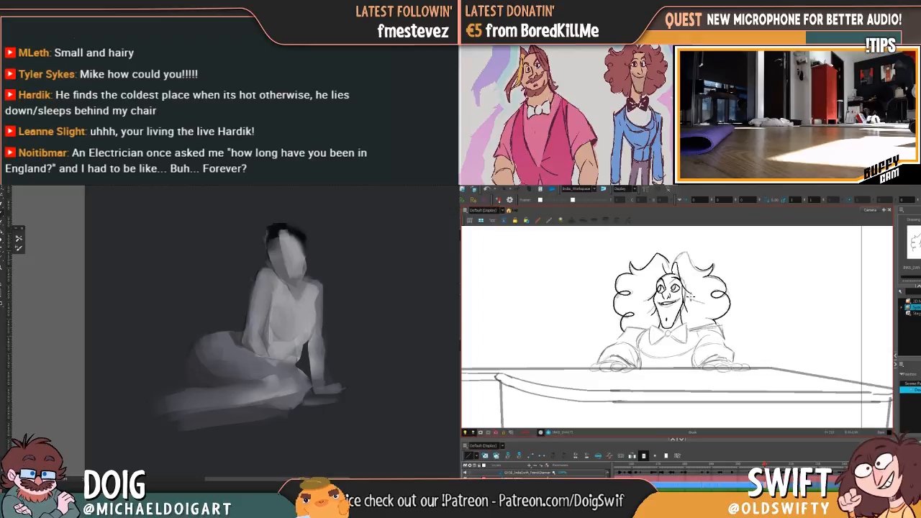
{"action": "key", "text": "f"}
{"action": "key", "text": "g"}
{"action": "key", "text": "f"}
{"action": "key", "text": "g"}
{"action": "key", "text": "f"}
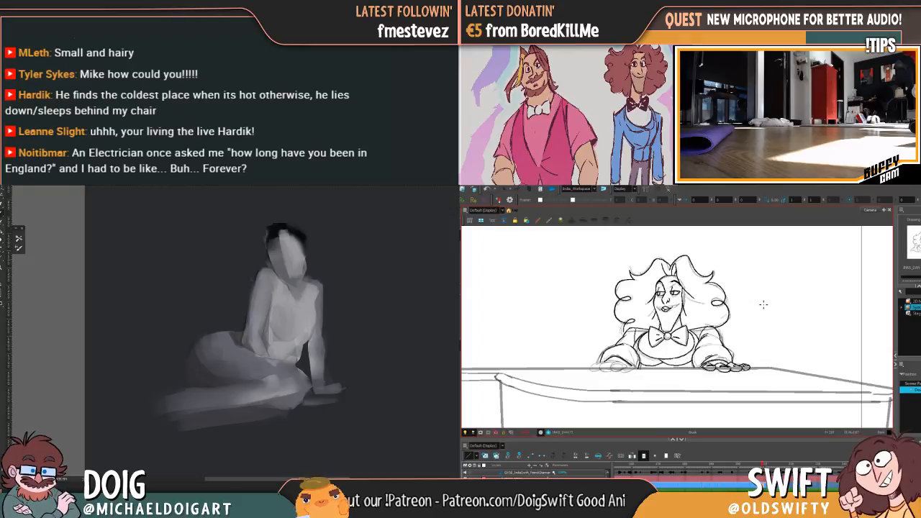
{"action": "key", "text": "g"}
{"action": "key", "text": "f"}
{"action": "key", "text": "g"}
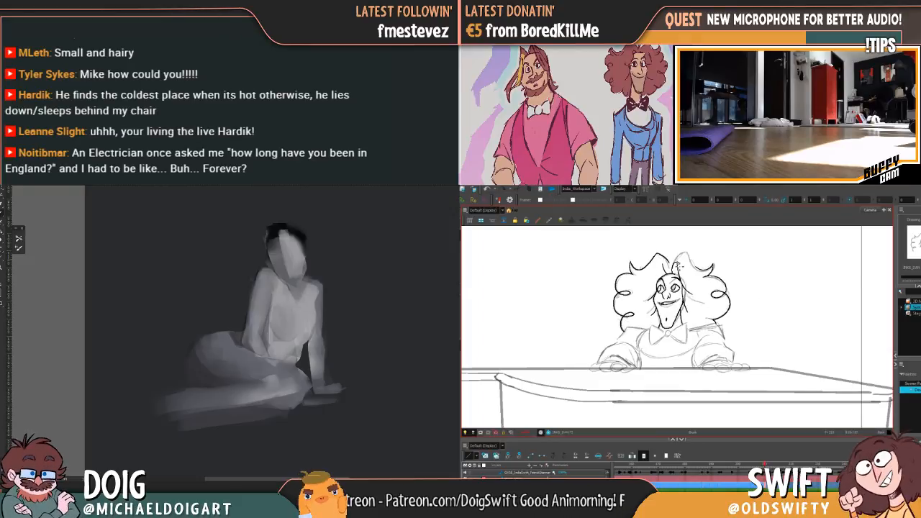
{"action": "key", "text": "f"}
{"action": "key", "text": "g"}
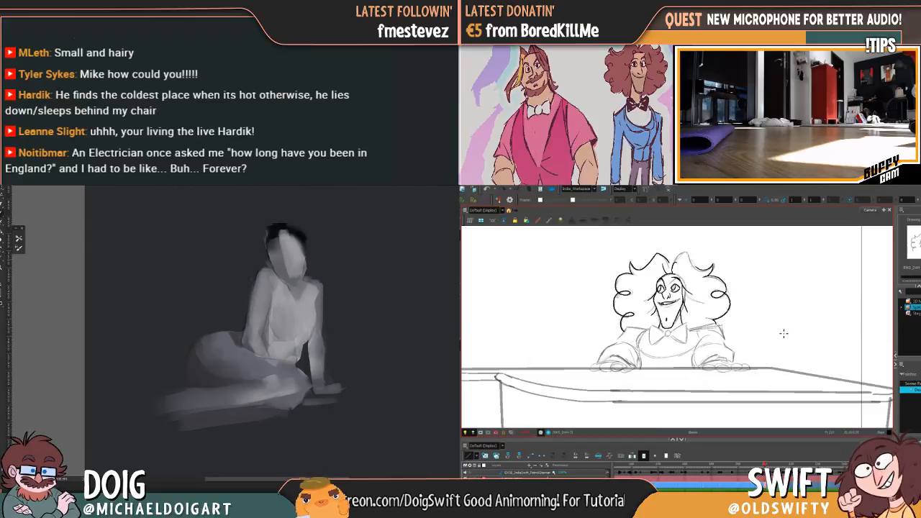
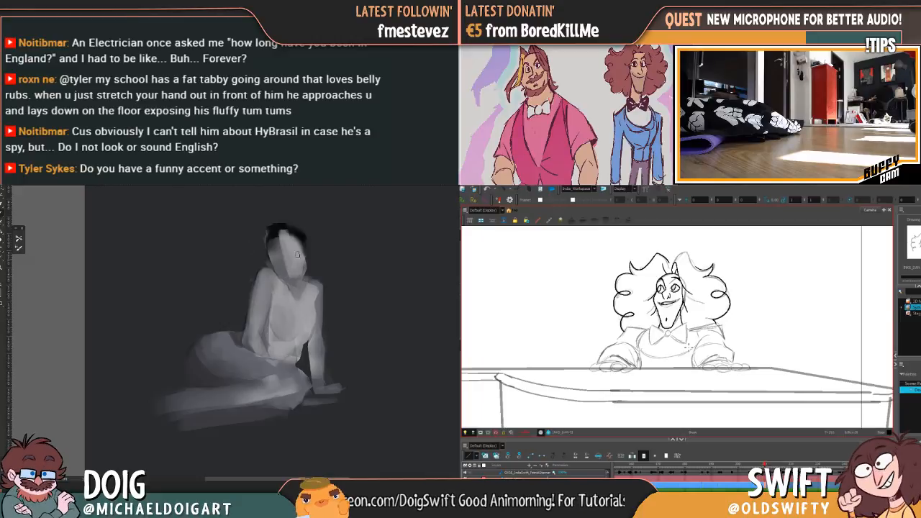
Redraw the top edge of the pianist's second hair tuft, from the parting up and over to its outer tip
{"action": "key", "text": "comma"}
{"action": "key", "text": "period"}
{"action": "key", "text": "comma"}
{"action": "key", "text": "ctrl+plus"}
{"action": "key", "text": "period"}
{"action": "key", "text": "comma"}
{"action": "key", "text": "period"}
{"action": "left_click_drag", "start_coordinate": [672, 273], "coordinate": [684, 253]}
{"action": "mouse_move", "coordinate": [275, 251]}
{"action": "left_mouse_down"}
{"action": "mouse_move", "coordinate": [268, 289]}
{"action": "mouse_move", "coordinate": [257, 290]}
{"action": "left_mouse_up"}
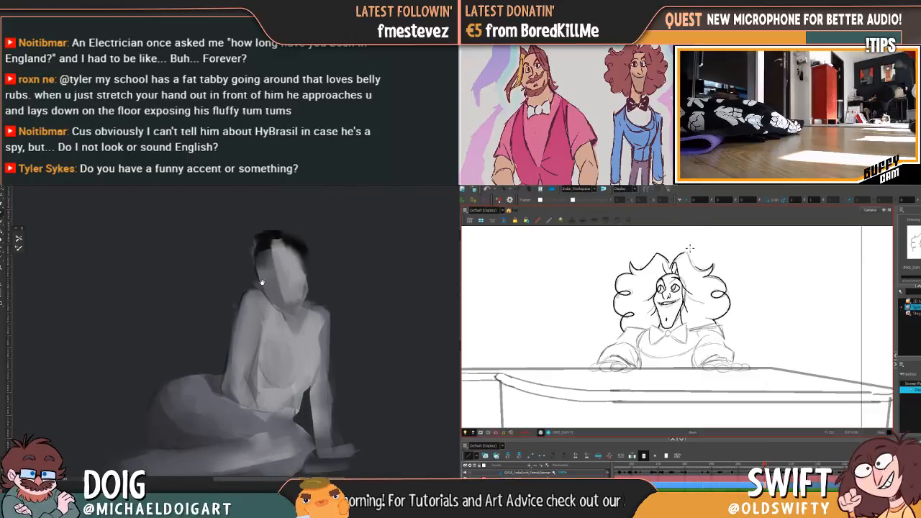
{"action": "mouse_move", "coordinate": [687, 255]}
{"action": "left_mouse_down"}
{"action": "mouse_move", "coordinate": [700, 271]}
{"action": "mouse_move", "coordinate": [713, 269]}
{"action": "left_mouse_up"}
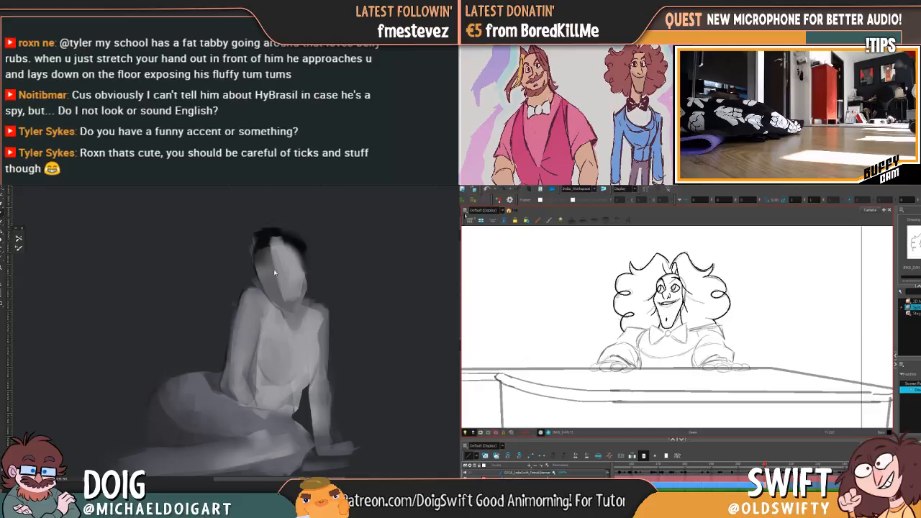
Adjust the new outline of the second hair tuft and sample a dark tone from the seated figure's hair
{"action": "left_click", "coordinate": [701, 261]}
{"action": "left_click", "coordinate": [265, 245], "text": "alt"}
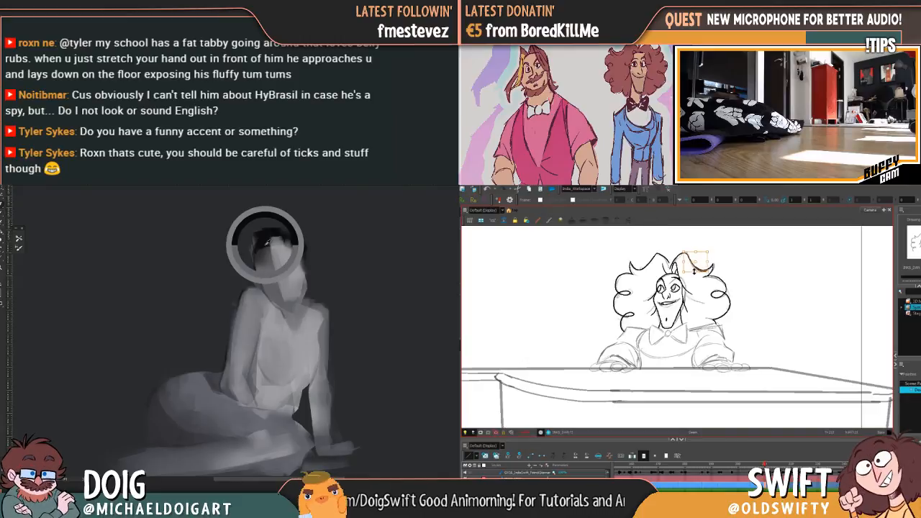
{"action": "left_click", "coordinate": [725, 268]}
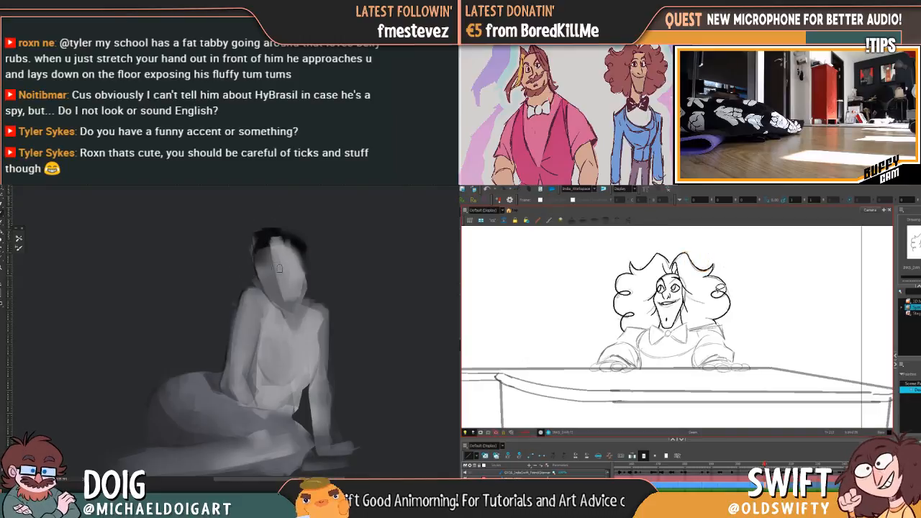
{"action": "key", "text": "."}
{"action": "key", "text": "."}
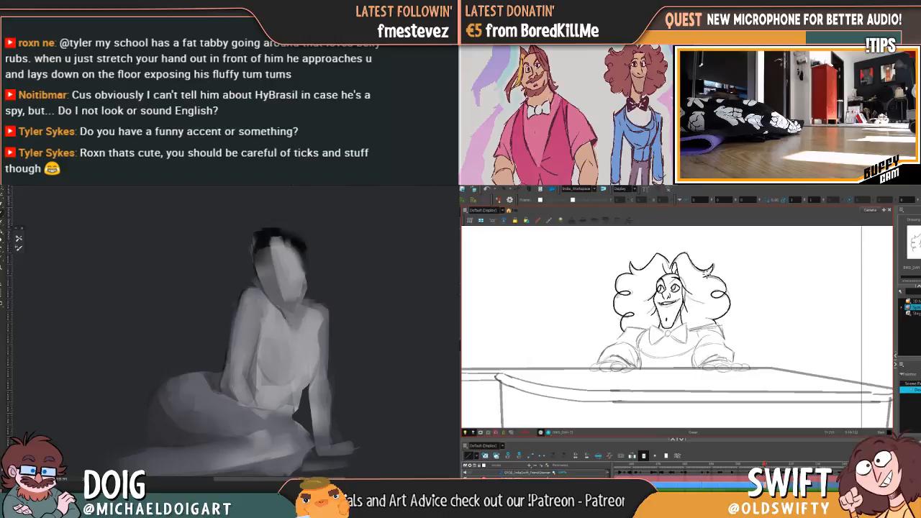
{"action": "key", "text": "."}
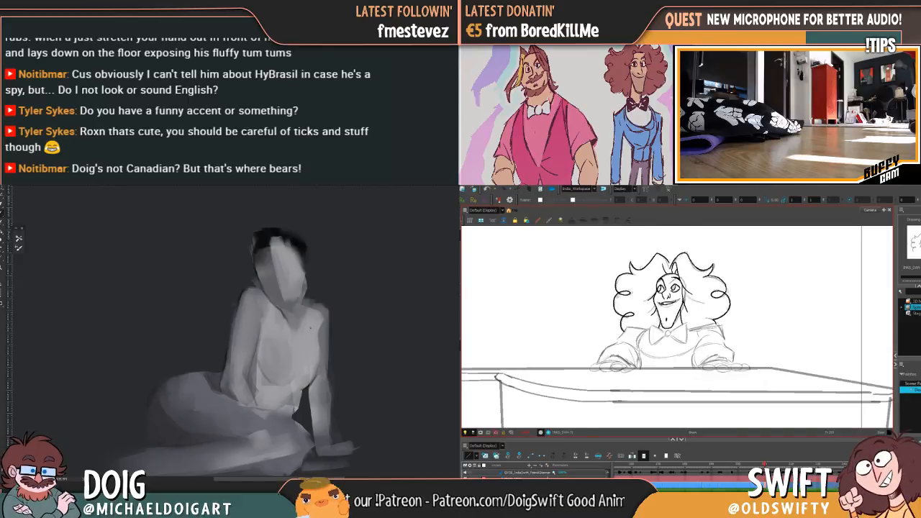
Delete the unwanted short strokes on the first hair tuft beside the parting, checking against the previous drawing
{"action": "left_click", "coordinate": [663, 257]}
{"action": "key", "text": "Delete"}
{"action": "left_click", "coordinate": [665, 258]}
{"action": "key", "text": "Delete"}
{"action": "key", "text": "comma"}
{"action": "key", "text": "period"}
{"action": "left_click", "coordinate": [667, 258]}
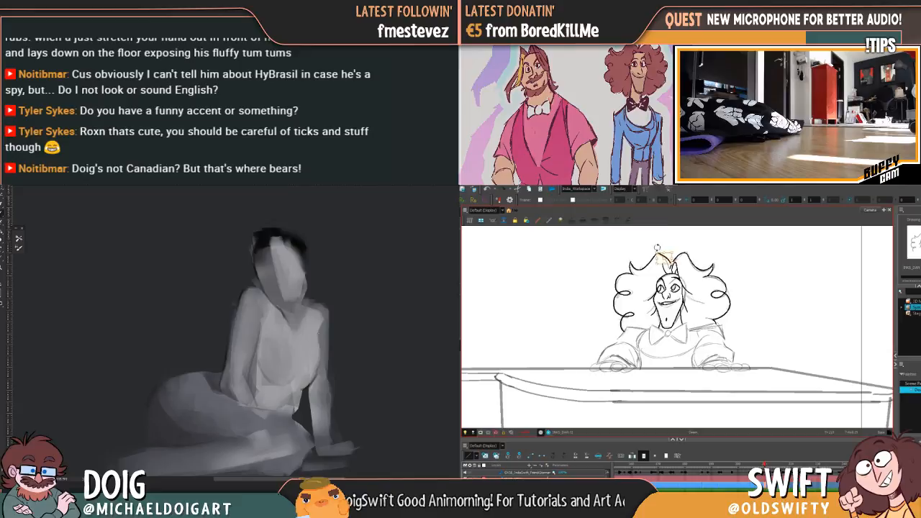
{"action": "key", "text": "comma"}
{"action": "key", "text": "period"}
{"action": "left_click", "coordinate": [673, 257]}
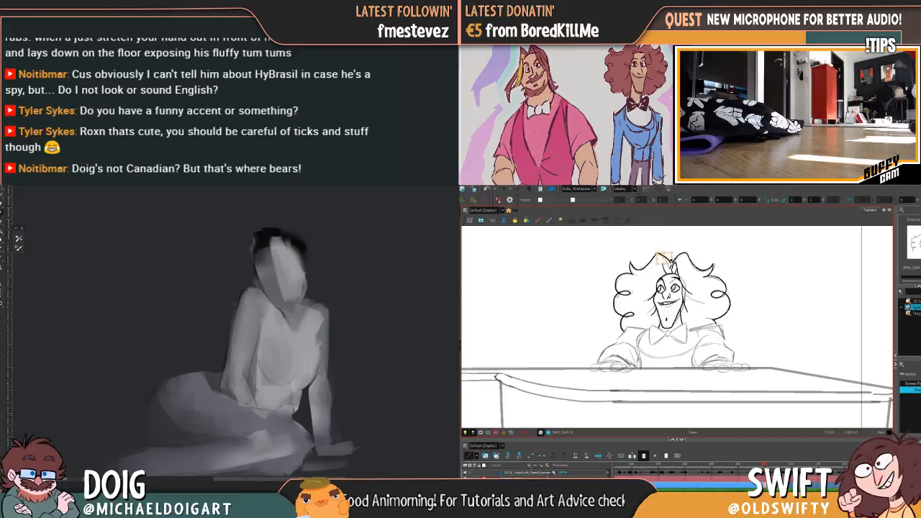
{"action": "key", "text": "Delete"}
Compare the pianist's hair parting and silhouette with the previous drawing, undoing one change along the way
{"action": "key", "text": "comma"}
{"action": "key", "text": "period"}
{"action": "key", "text": "comma"}
{"action": "key", "text": "period"}
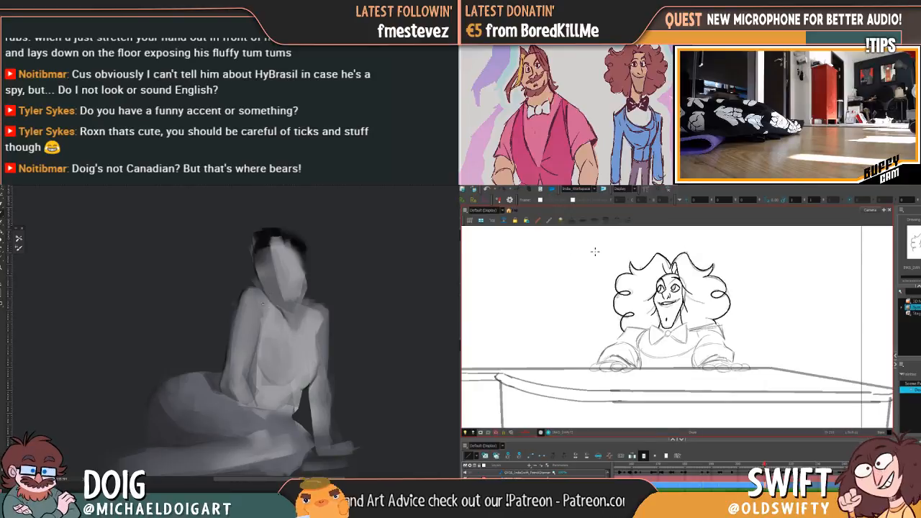
{"action": "key", "text": "comma"}
{"action": "key", "text": "period"}
{"action": "key", "text": "comma"}
{"action": "key", "text": "period"}
{"action": "key", "text": "comma"}
{"action": "key", "text": "period"}
{"action": "key", "text": "comma"}
{"action": "key", "text": "ctrl+z"}
{"action": "key", "text": "period"}
{"action": "key", "text": "comma"}
{"action": "key", "text": "period"}
{"action": "key", "text": "comma"}
{"action": "key", "text": "period"}
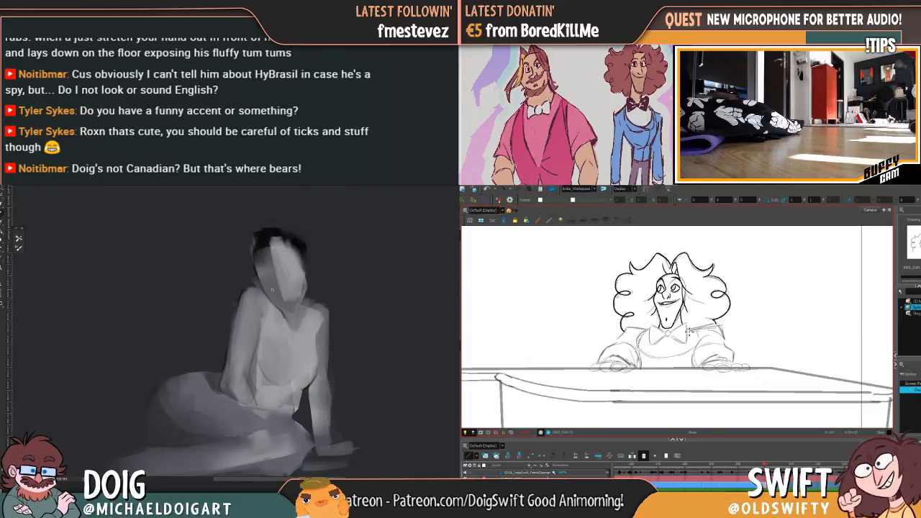
Ink the pianist's shoulder line from beside the bow tie to below the outer curls, undoing a stray loop on the chest
{"action": "key", "text": "comma"}
{"action": "key", "text": "period"}
{"action": "key", "text": "comma"}
{"action": "key", "text": "period"}
{"action": "left_click_drag", "start_coordinate": [678, 358], "coordinate": [684, 361]}
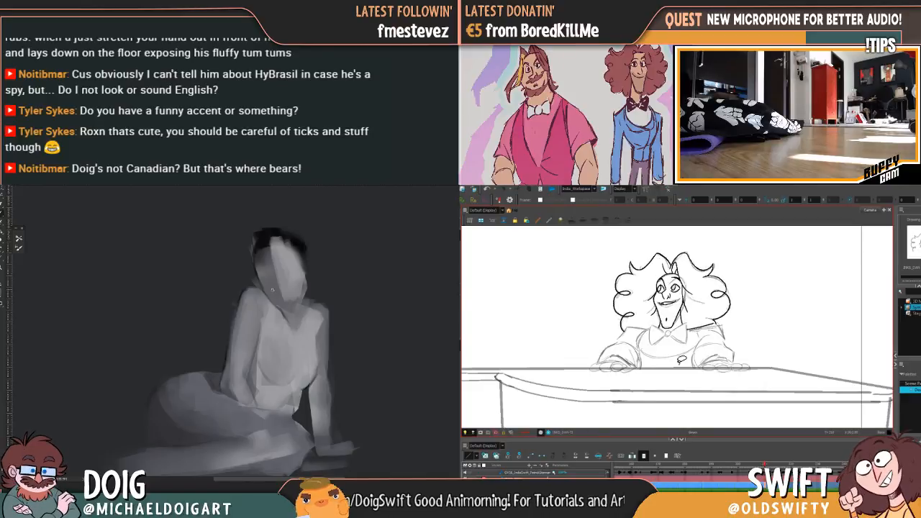
{"action": "key", "text": "ctrl+z"}
{"action": "key", "text": "comma"}
{"action": "key", "text": "period"}
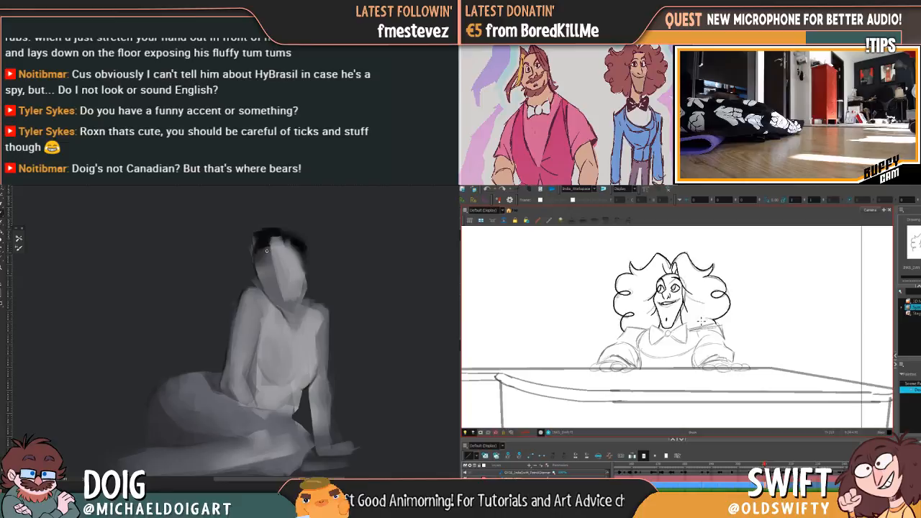
{"action": "key", "text": "comma"}
{"action": "key", "text": "period"}
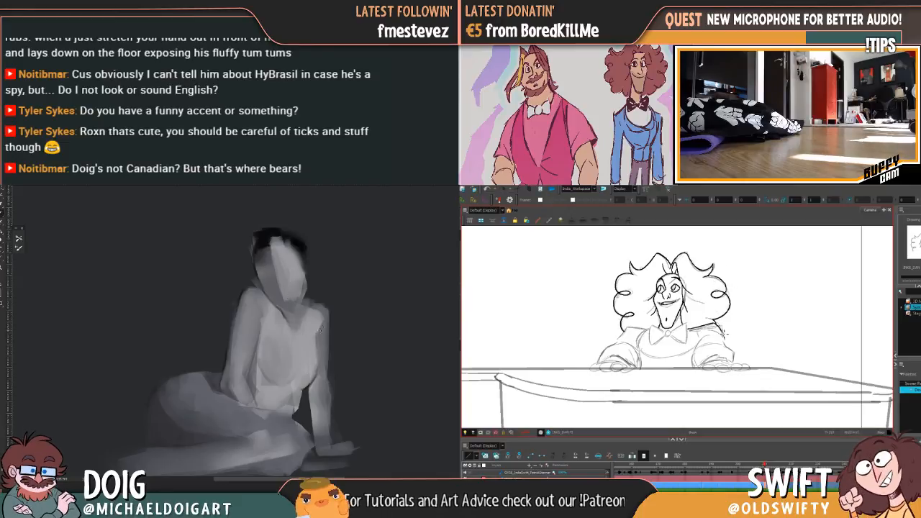
Ink the outer edge of the pianist's upper sleeve, from the shoulder down towards the elbow
{"action": "key", "text": "comma"}
{"action": "key", "text": "period"}
{"action": "key", "text": "comma"}
{"action": "key", "text": "period"}
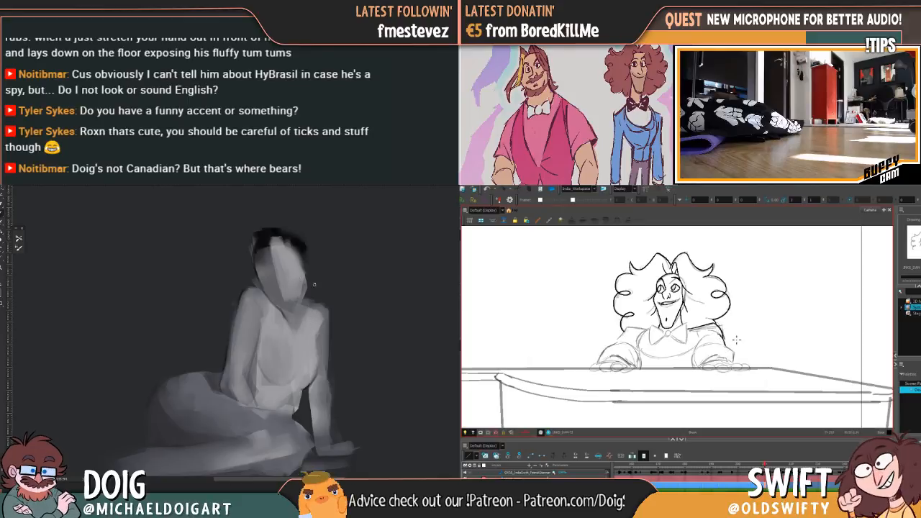
{"action": "key", "text": "comma"}
{"action": "key", "text": "period"}
{"action": "key", "text": "comma"}
{"action": "key", "text": "period"}
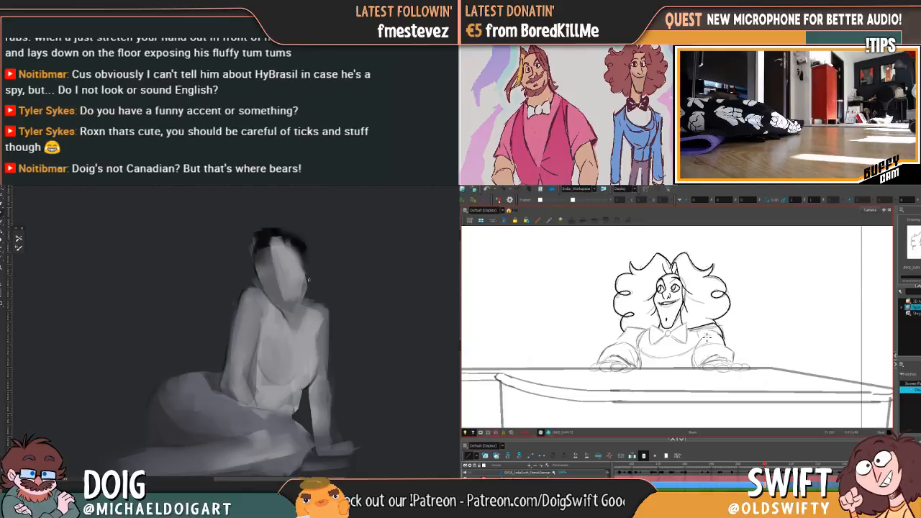
Ink the curved inner fold of the same sleeve beneath the shoulder, matching it to the previous drawing
{"action": "key", "text": "comma"}
{"action": "key", "text": "period"}
{"action": "key", "text": "comma"}
{"action": "key", "text": "period"}
{"action": "key", "text": "comma"}
{"action": "key", "text": "period"}
{"action": "key", "text": "comma"}
{"action": "key", "text": "period"}
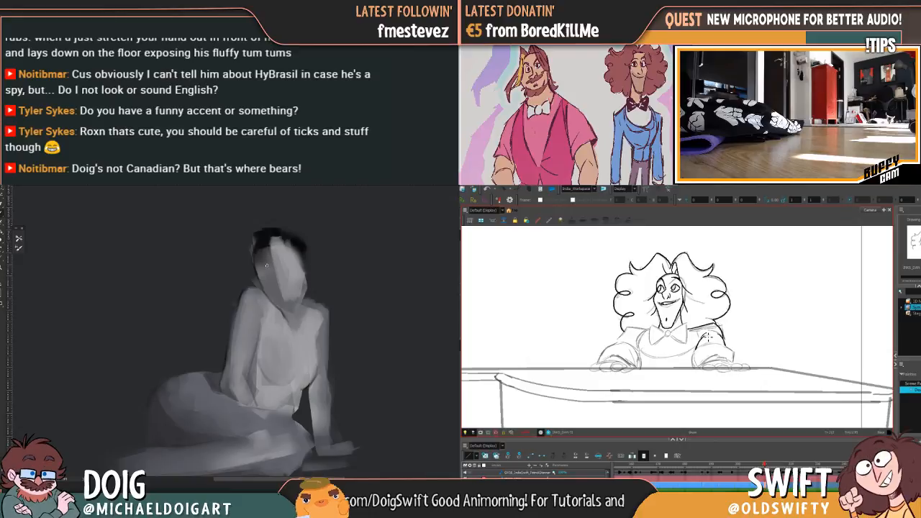
Ink the inner edge of the sleeve down to the piano top, and sample a tone from the seated figure's head
{"action": "key", "text": "comma"}
{"action": "key", "text": "period"}
{"action": "key", "text": "comma"}
{"action": "key", "text": "period"}
{"action": "key", "text": "comma"}
{"action": "key", "text": "period"}
{"action": "key", "text": "comma"}
{"action": "key", "text": "period"}
{"action": "key", "text": "comma"}
{"action": "key", "text": "period"}
{"action": "left_click", "coordinate": [264, 242], "text": "alt"}
{"action": "left_click_drag", "start_coordinate": [701, 345], "coordinate": [698, 367]}
{"action": "key", "text": "comma"}
{"action": "key", "text": "period"}
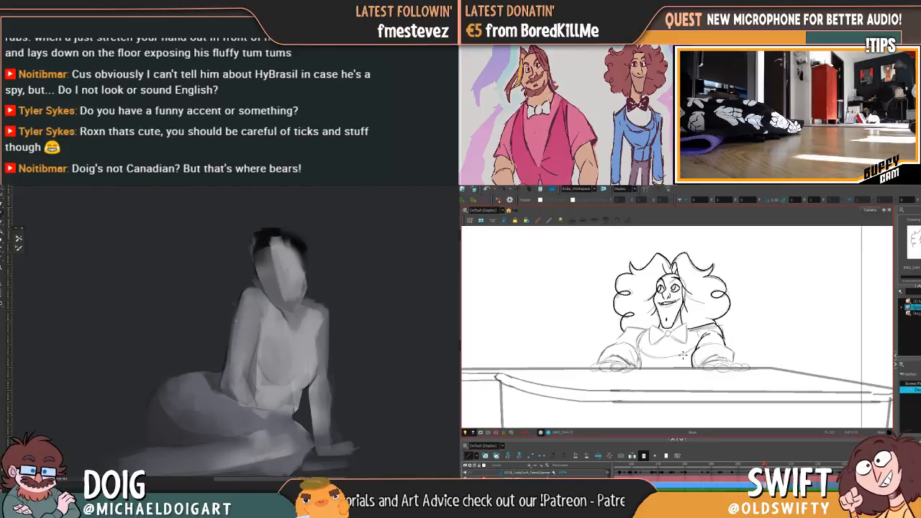
Ink the rounded upper contour of the pianist's forearm across the sleeve, comparing it with the neighbouring drawing
{"action": "key", "text": "comma"}
{"action": "key", "text": "period"}
{"action": "key", "text": "comma"}
{"action": "key", "text": "period"}
{"action": "key", "text": "comma"}
{"action": "key", "text": "period"}
{"action": "key", "text": "comma"}
{"action": "key", "text": "period"}
{"action": "key", "text": "comma"}
{"action": "key", "text": "period"}
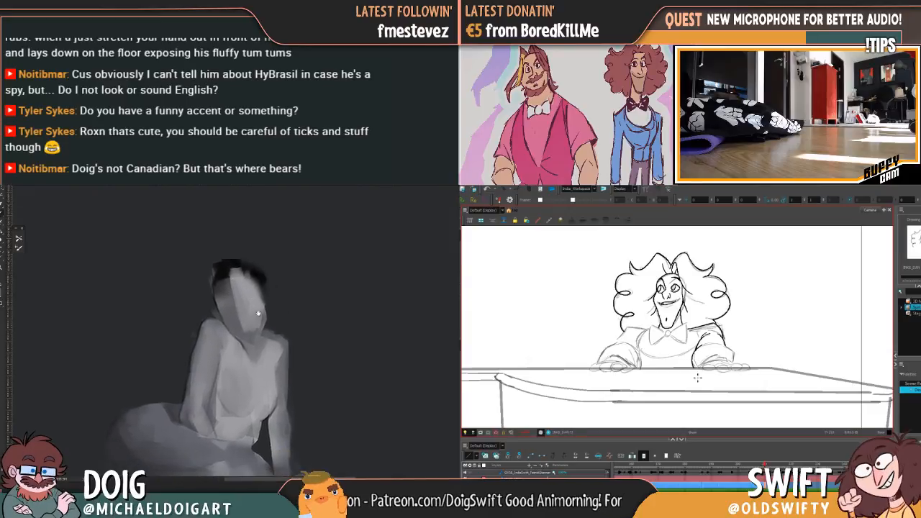
{"action": "key", "text": "comma"}
{"action": "key", "text": "period"}
{"action": "key", "text": "comma"}
{"action": "key", "text": "period"}
{"action": "key", "text": "comma"}
{"action": "key", "text": "period"}
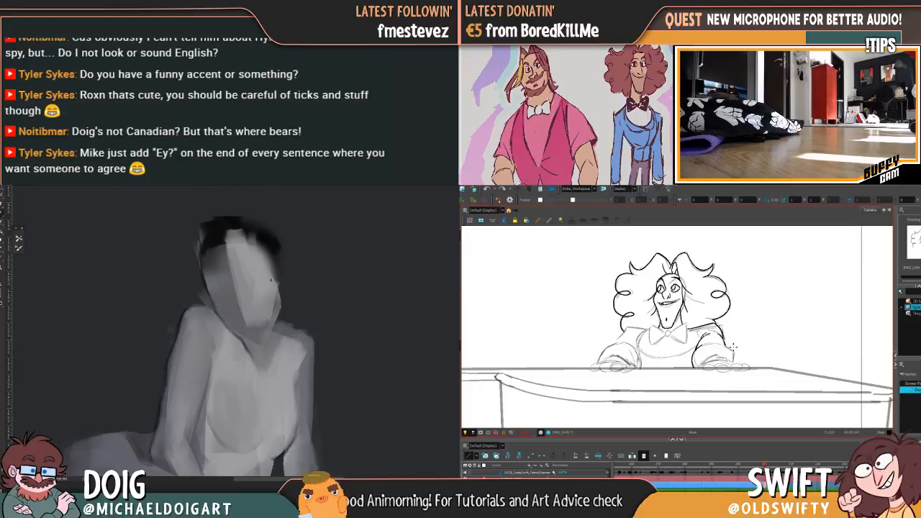
Try out the outer forearm line from the elbow down to the wrist, checking it against the previous drawing
{"action": "key", "text": "comma"}
{"action": "key", "text": "period"}
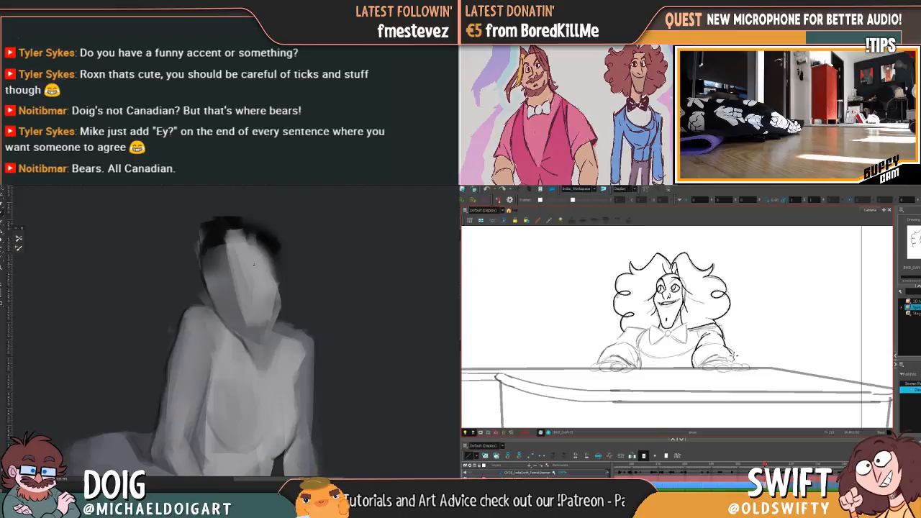
{"action": "key", "text": "comma"}
{"action": "key", "text": "period"}
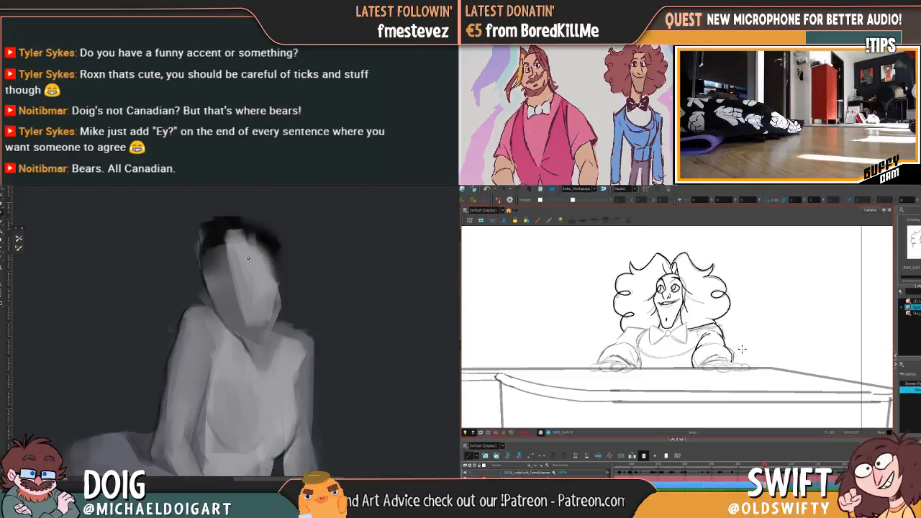
{"action": "key", "text": "comma"}
{"action": "key", "text": "period"}
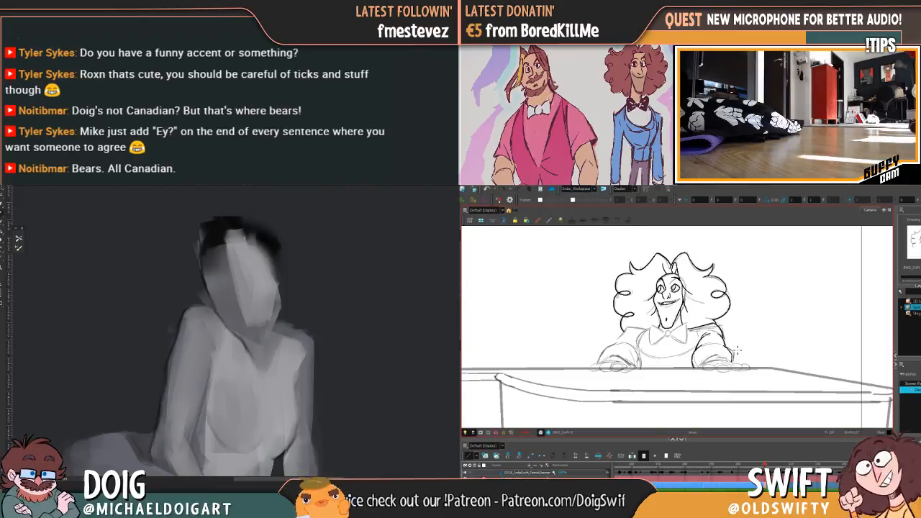
{"action": "key", "text": "comma"}
{"action": "key", "text": "period"}
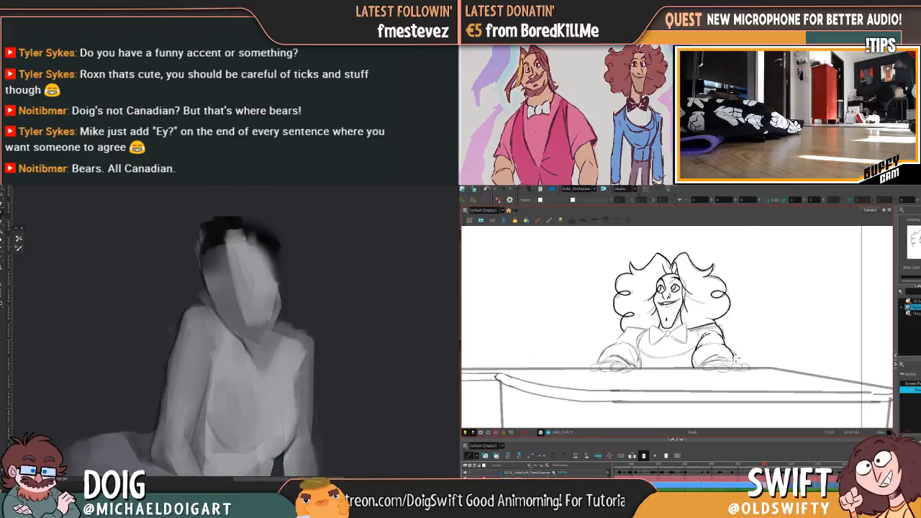
{"action": "key", "text": "comma"}
{"action": "key", "text": "period"}
{"action": "key", "text": "comma"}
{"action": "key", "text": "period"}
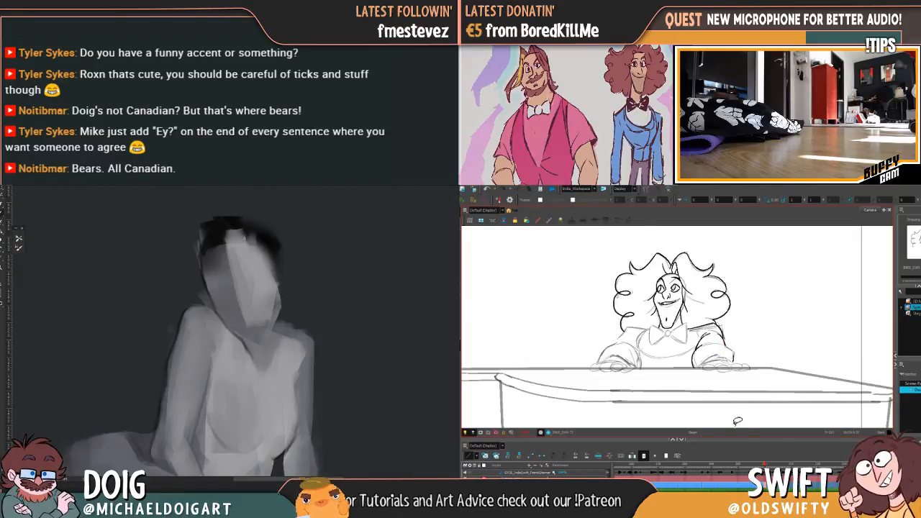
Rework the outer elbow and forearm line down to the wrist, flipping to the neighbouring drawing for reference
{"action": "key", "text": "f"}
{"action": "key", "text": "g"}
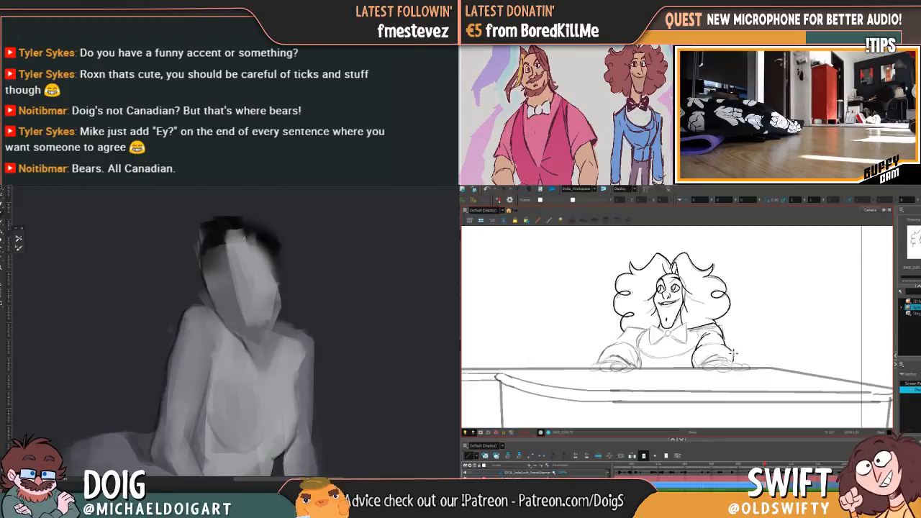
{"action": "key", "text": "f"}
{"action": "key", "text": "g"}
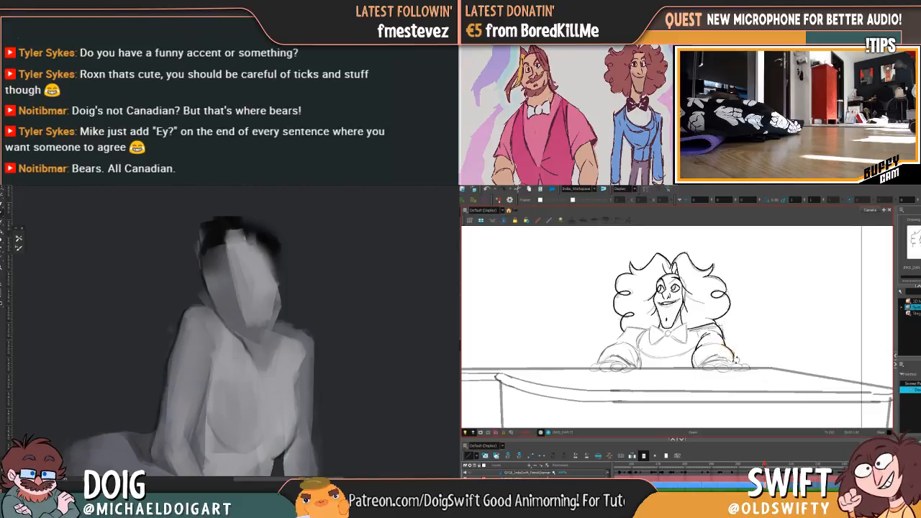
{"action": "key", "text": "f"}
{"action": "key", "text": "g"}
{"action": "key", "text": "f"}
{"action": "key", "text": "g"}
{"action": "key", "text": "f"}
{"action": "key", "text": "g"}
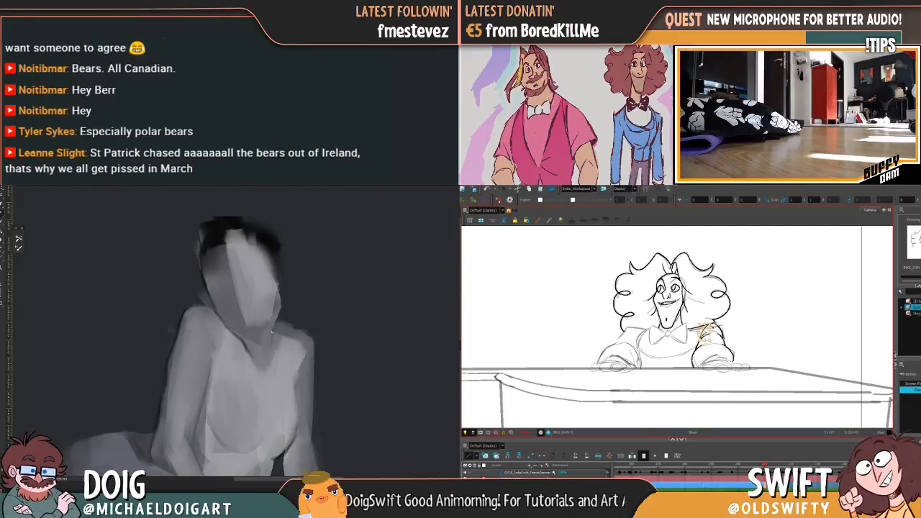
Delete the selected fold stroke below the shoulder and rework the sleeve folds
{"action": "left_click_drag", "start_coordinate": [712, 323], "coordinate": [704, 323]}
{"action": "key", "text": "Delete"}
{"action": "key", "text": "f"}
{"action": "key", "text": "g"}
{"action": "key", "text": "f"}
{"action": "key", "text": "g"}
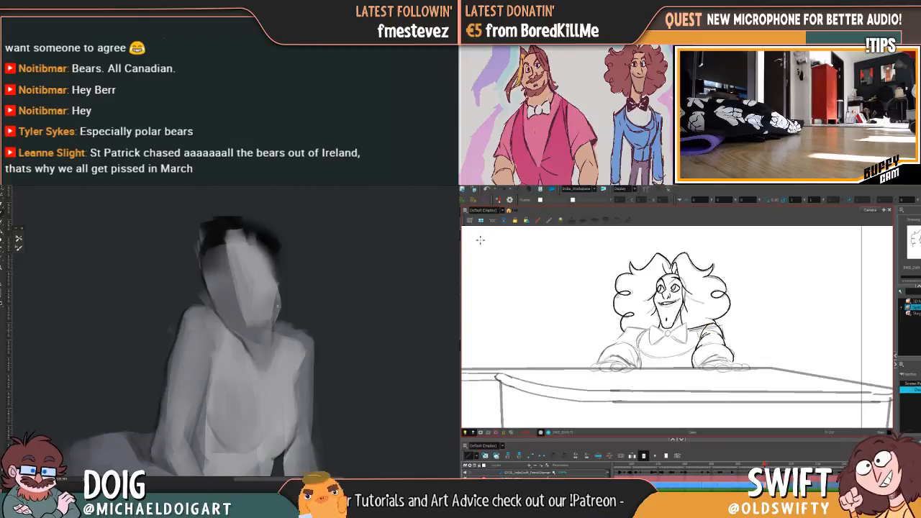
Ink the rounded neckline curve below the pianist's bow tie, using the neighbouring drawing as reference
{"action": "key", "text": "g"}
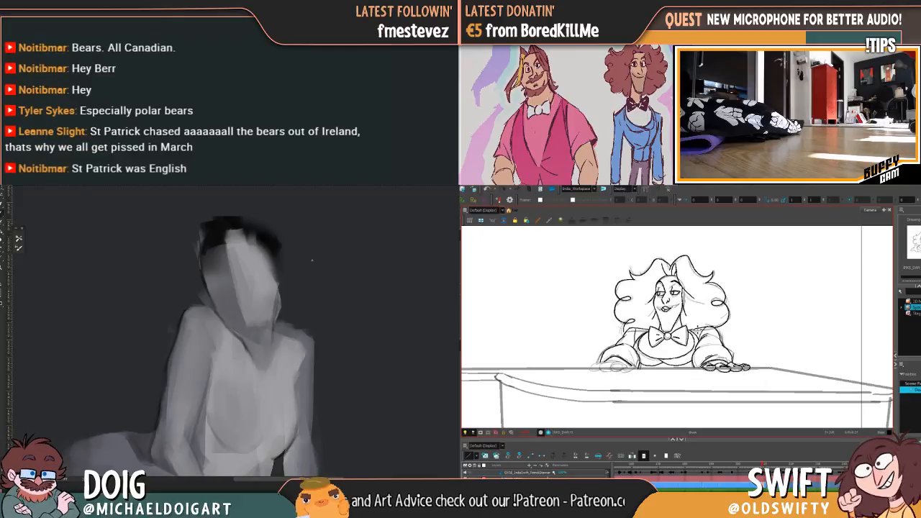
{"action": "key", "text": "f"}
{"action": "key", "text": "g"}
{"action": "key", "text": "f"}
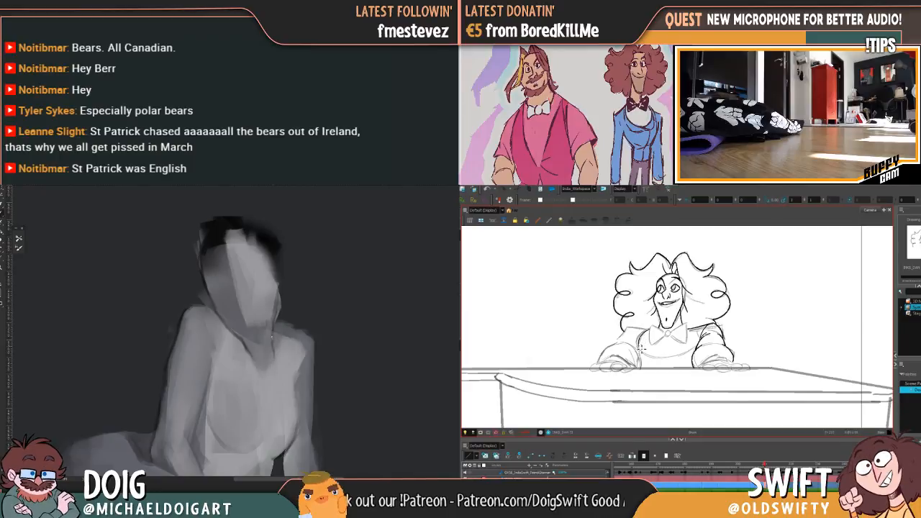
{"action": "key", "text": "g"}
{"action": "key", "text": "f"}
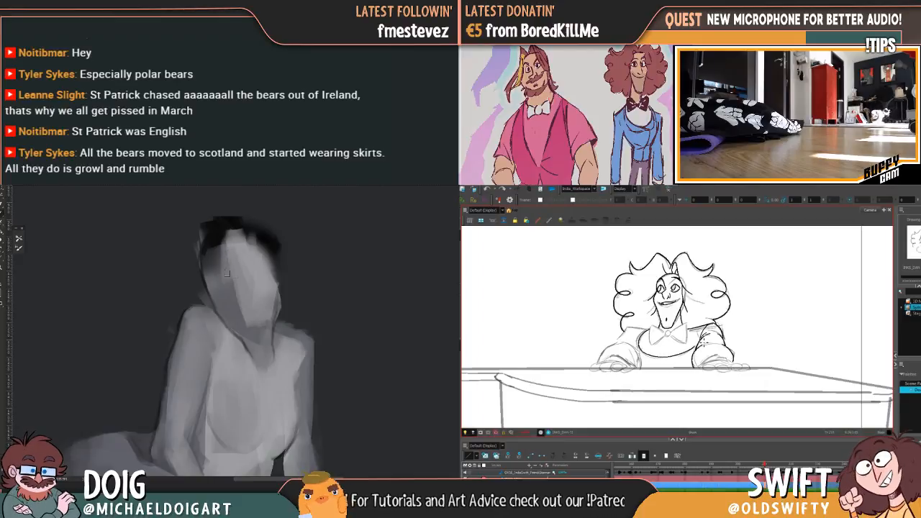
Examine the seated figure's overall pose and torso in reduced and enlarged views
{"action": "key", "text": "ctrl+minus"}
{"action": "key", "text": "ctrl+minus"}
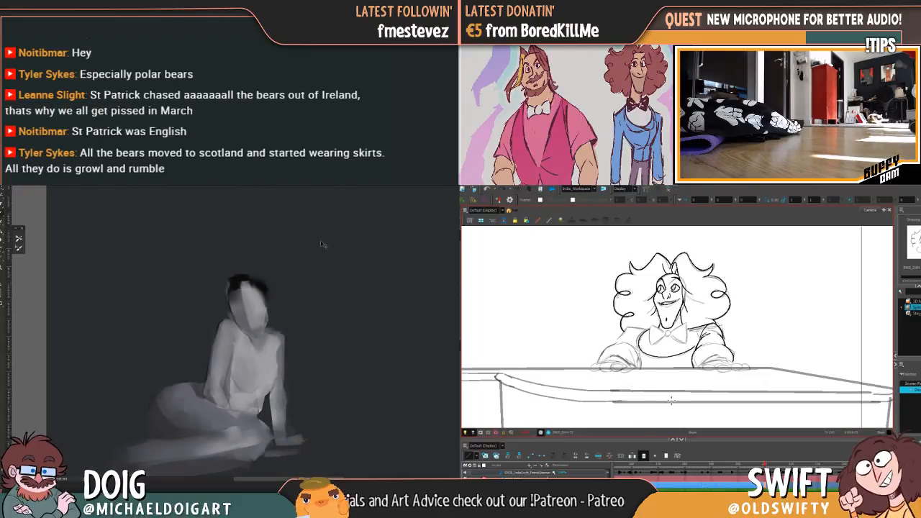
{"action": "key", "text": "ctrl+plus"}
{"action": "left_click_drag", "start_coordinate": [282, 331], "coordinate": [263, 254]}
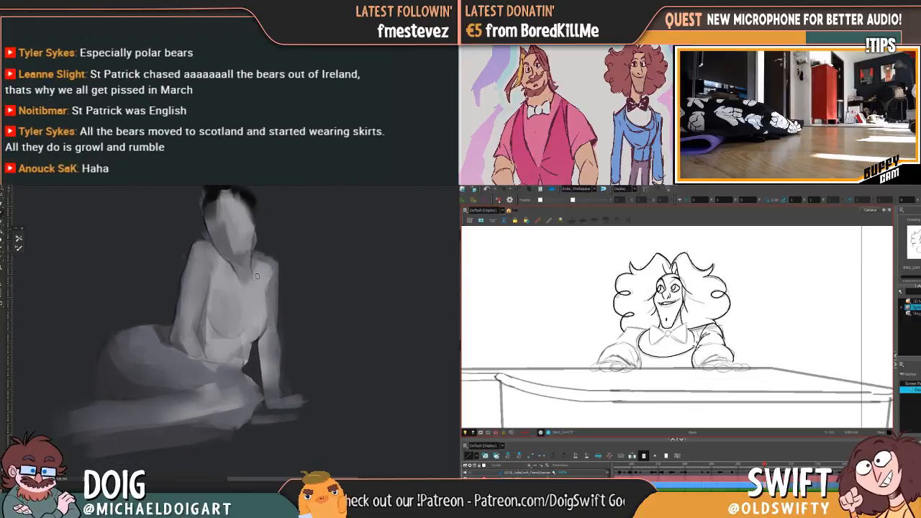
{"action": "key", "text": "ctrl+plus"}
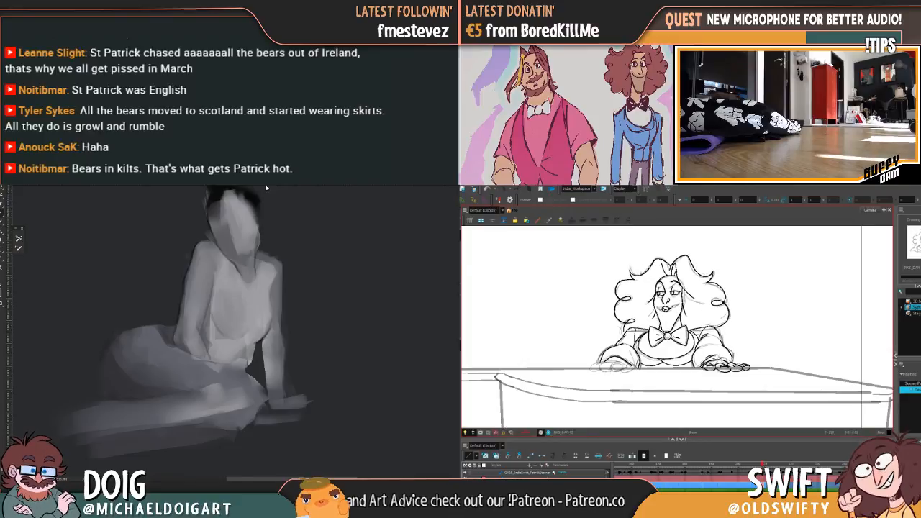
{"action": "key", "text": "ctrl+minus"}
{"action": "key", "text": "ctrl+plus"}
{"action": "left_click_drag", "start_coordinate": [339, 283], "coordinate": [241, 314]}
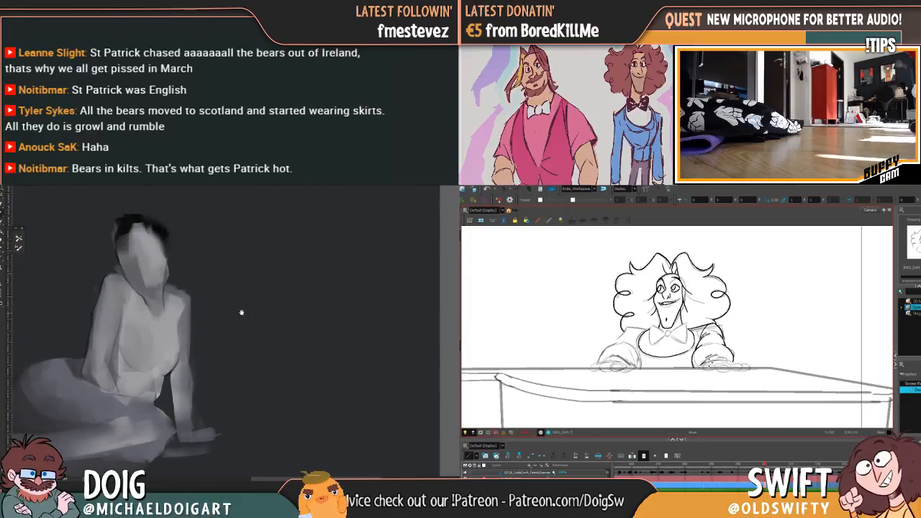
Rough in a light bear head with rounded ears and a muzzle in the empty space beside the seated figure
{"action": "left_click", "coordinate": [123, 256], "text": "alt"}
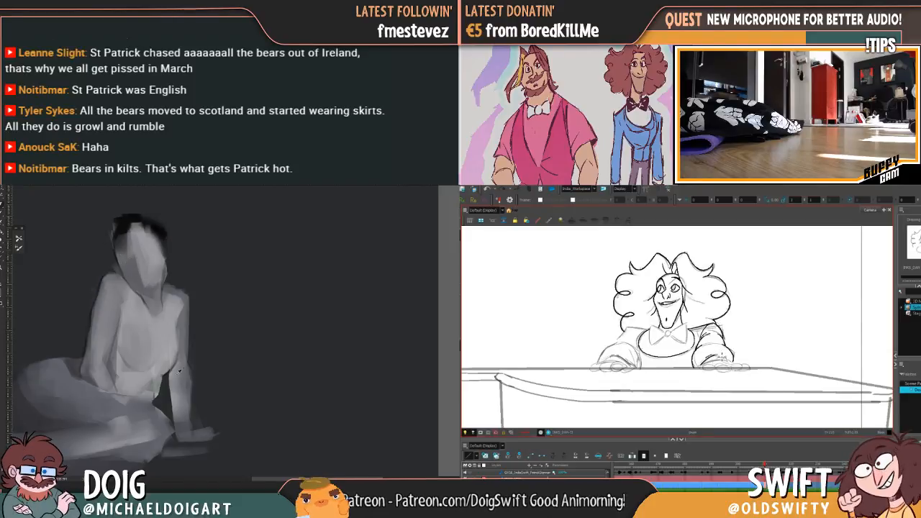
{"action": "mouse_move", "coordinate": [295, 317]}
{"action": "left_mouse_down"}
{"action": "mouse_move", "coordinate": [277, 342]}
{"action": "mouse_move", "coordinate": [269, 335]}
{"action": "mouse_move", "coordinate": [287, 369]}
{"action": "left_mouse_up"}
{"action": "left_click_drag", "start_coordinate": [340, 340], "coordinate": [330, 299]}
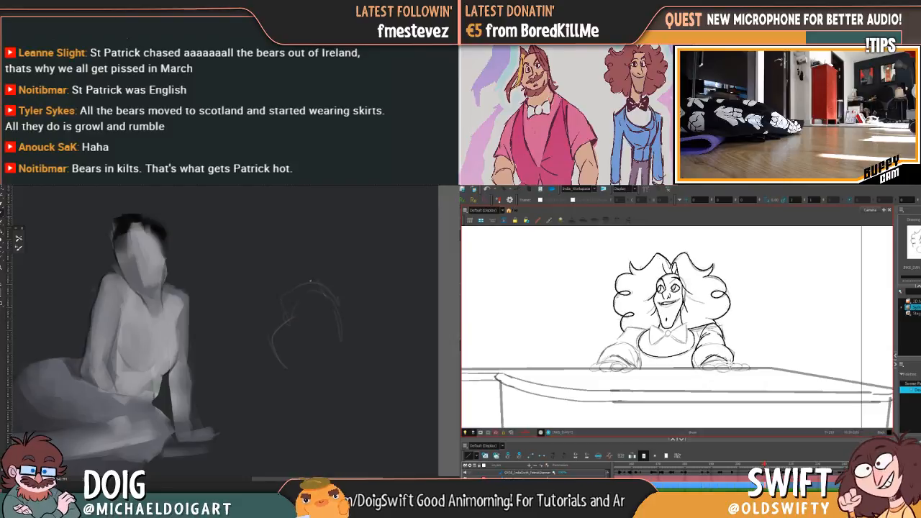
{"action": "mouse_move", "coordinate": [325, 283]}
{"action": "left_mouse_down"}
{"action": "mouse_move", "coordinate": [282, 313]}
{"action": "mouse_move", "coordinate": [323, 317]}
{"action": "mouse_move", "coordinate": [295, 294]}
{"action": "mouse_move", "coordinate": [322, 301]}
{"action": "mouse_move", "coordinate": [299, 326]}
{"action": "left_mouse_up"}
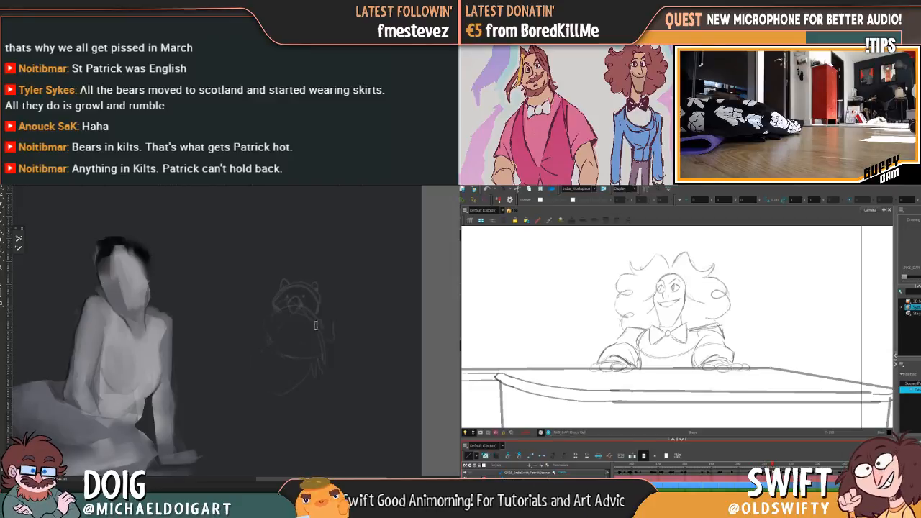
Sketch the bear's standing body and legs, with a plaid kilt wrapped around its hindquarters
{"action": "left_click_drag", "start_coordinate": [321, 323], "coordinate": [303, 366]}
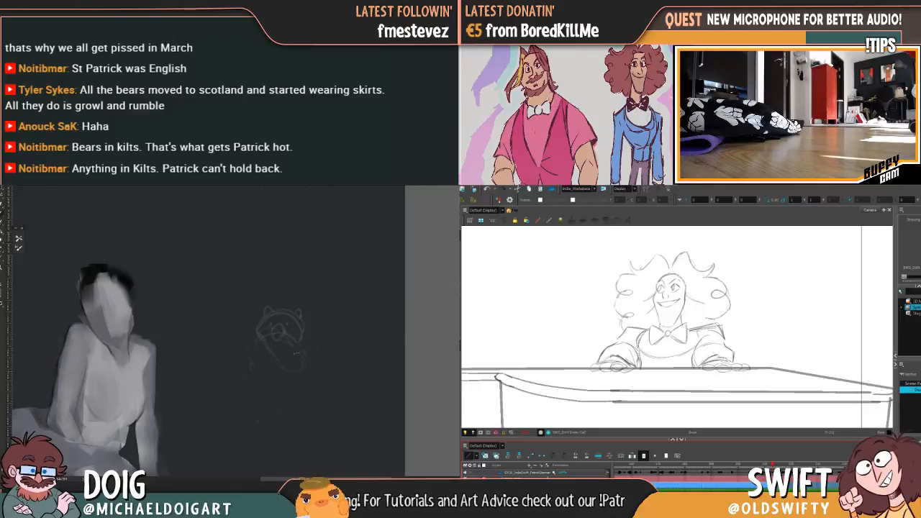
{"action": "mouse_move", "coordinate": [302, 320]}
{"action": "left_mouse_down"}
{"action": "mouse_move", "coordinate": [323, 312]}
{"action": "mouse_move", "coordinate": [305, 304]}
{"action": "mouse_move", "coordinate": [363, 321]}
{"action": "left_mouse_up"}
{"action": "mouse_move", "coordinate": [368, 353]}
{"action": "left_mouse_down"}
{"action": "mouse_move", "coordinate": [322, 313]}
{"action": "mouse_move", "coordinate": [354, 312]}
{"action": "mouse_move", "coordinate": [337, 329]}
{"action": "mouse_move", "coordinate": [279, 342]}
{"action": "mouse_move", "coordinate": [304, 331]}
{"action": "mouse_move", "coordinate": [291, 272]}
{"action": "mouse_move", "coordinate": [305, 297]}
{"action": "mouse_move", "coordinate": [279, 380]}
{"action": "left_mouse_up"}
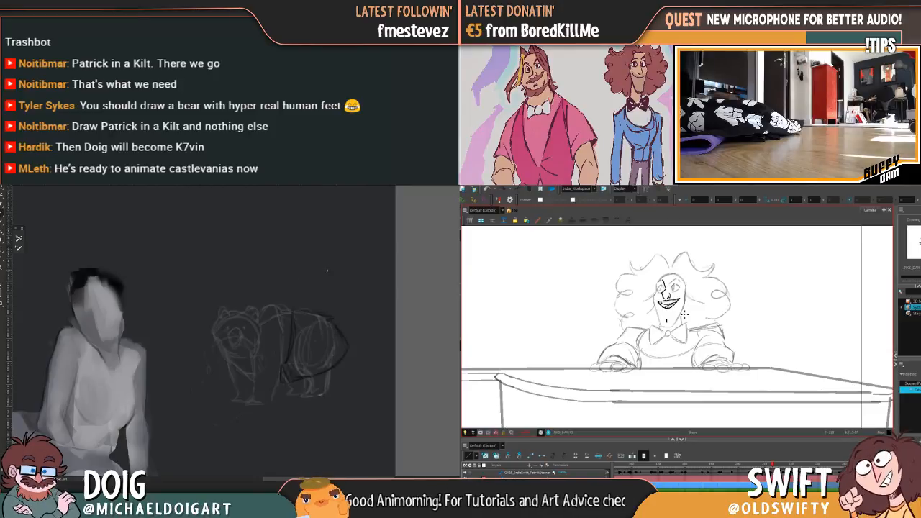
{"action": "left_click_drag", "start_coordinate": [319, 308], "coordinate": [308, 318]}
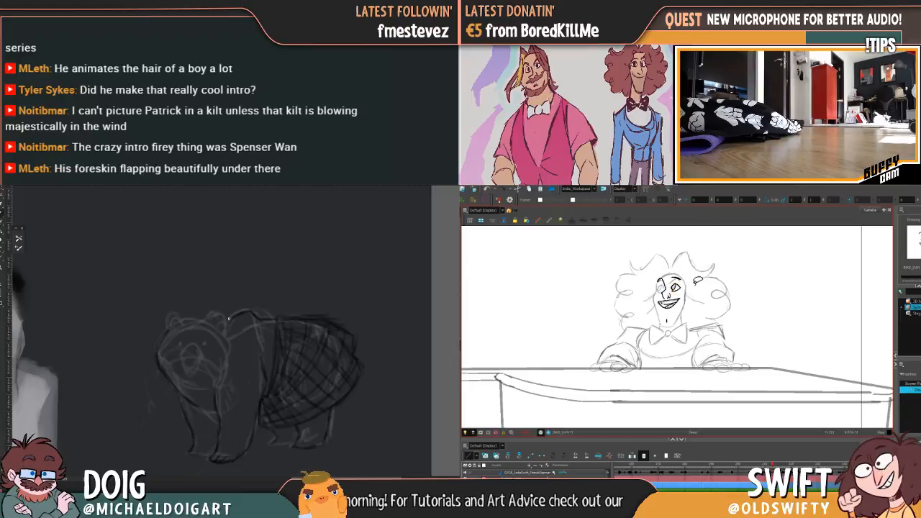
Darken the bear's ear outlines and check the pianist's inked facial features by flipping between neighbouring drawings
{"action": "key", "text": "f"}
{"action": "key", "text": "g"}
{"action": "key", "text": "f"}
{"action": "mouse_move", "coordinate": [210, 319]}
{"action": "left_mouse_down"}
{"action": "mouse_move", "coordinate": [228, 323]}
{"action": "mouse_move", "coordinate": [204, 322]}
{"action": "left_mouse_up"}
{"action": "key", "text": "g"}
{"action": "key", "text": "f"}
{"action": "key", "text": "g"}
{"action": "key", "text": "f"}
{"action": "key", "text": "g"}
{"action": "key", "text": "f"}
{"action": "key", "text": "g"}
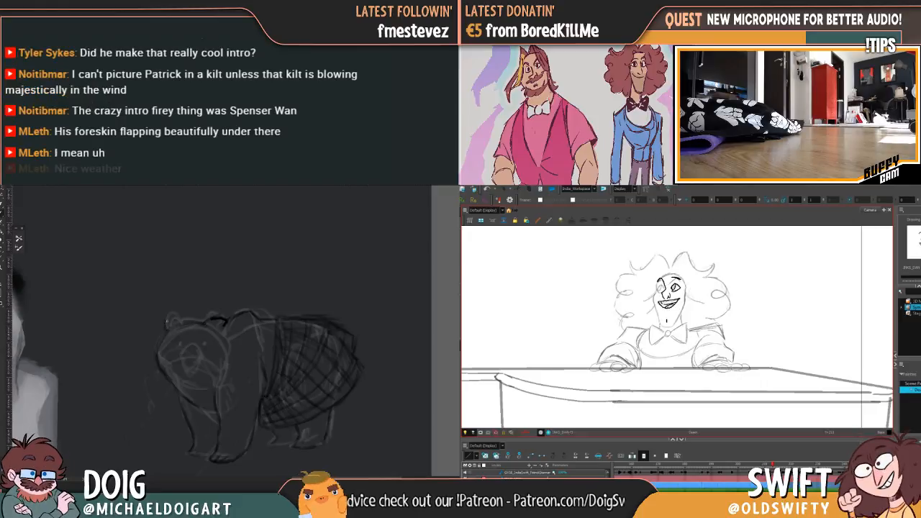
{"action": "key", "text": "f"}
{"action": "key", "text": "g"}
{"action": "key", "text": "f"}
{"action": "key", "text": "g"}
{"action": "key", "text": "f"}
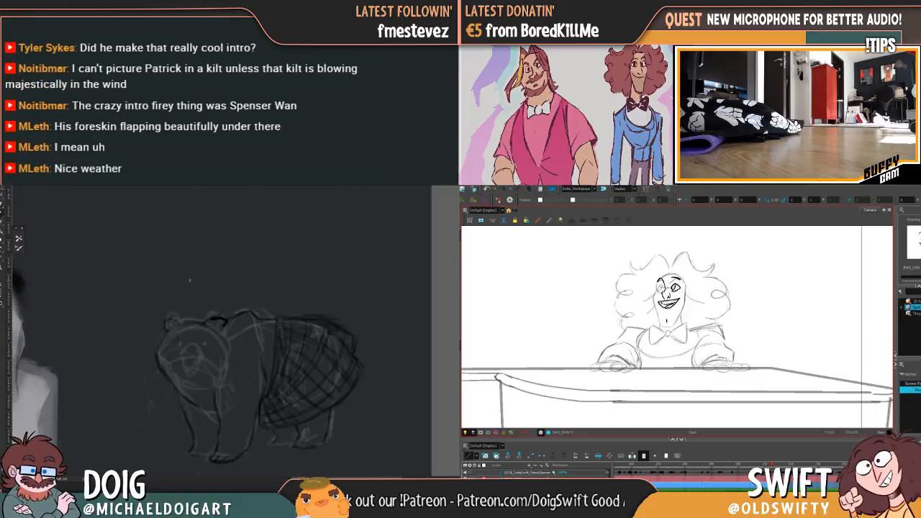
{"action": "key", "text": "g"}
Define the bear's eyes, nose and muzzle with darker strokes and firm up the lines around its chest
{"action": "left_click_drag", "start_coordinate": [179, 318], "coordinate": [169, 329]}
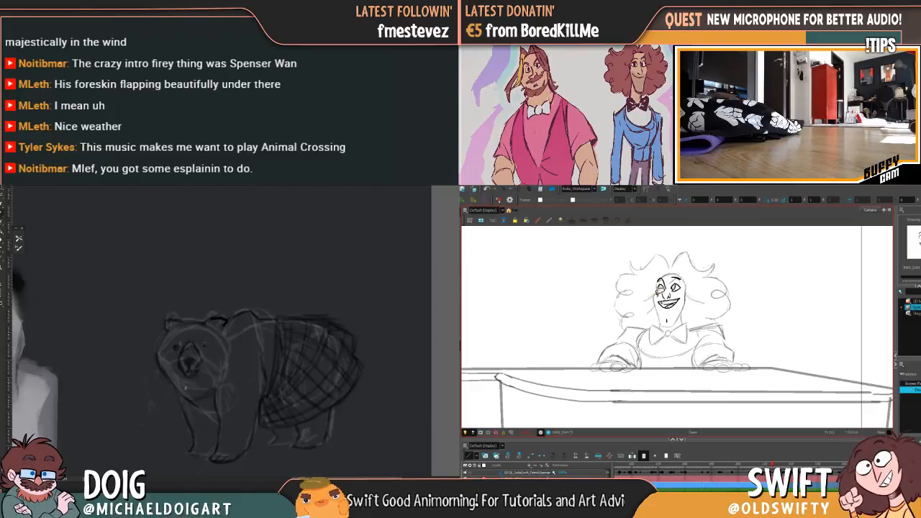
{"action": "mouse_move", "coordinate": [202, 402]}
{"action": "left_mouse_down"}
{"action": "mouse_move", "coordinate": [198, 382]}
{"action": "mouse_move", "coordinate": [219, 380]}
{"action": "mouse_move", "coordinate": [195, 397]}
{"action": "left_mouse_up"}
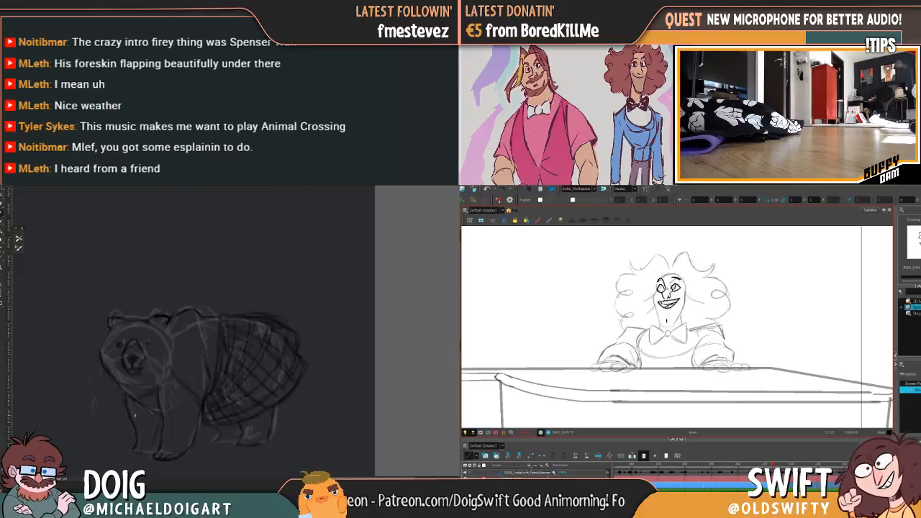
{"action": "left_click_drag", "start_coordinate": [160, 352], "coordinate": [172, 371]}
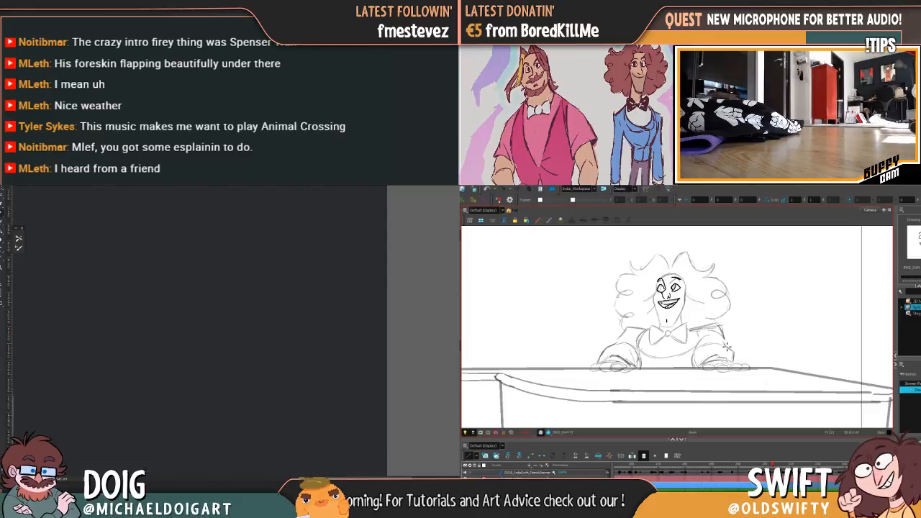
Refine the sketched lines of the bear's chest, front legs and the hind legs below the kilt
{"action": "left_click_drag", "start_coordinate": [175, 369], "coordinate": [205, 325]}
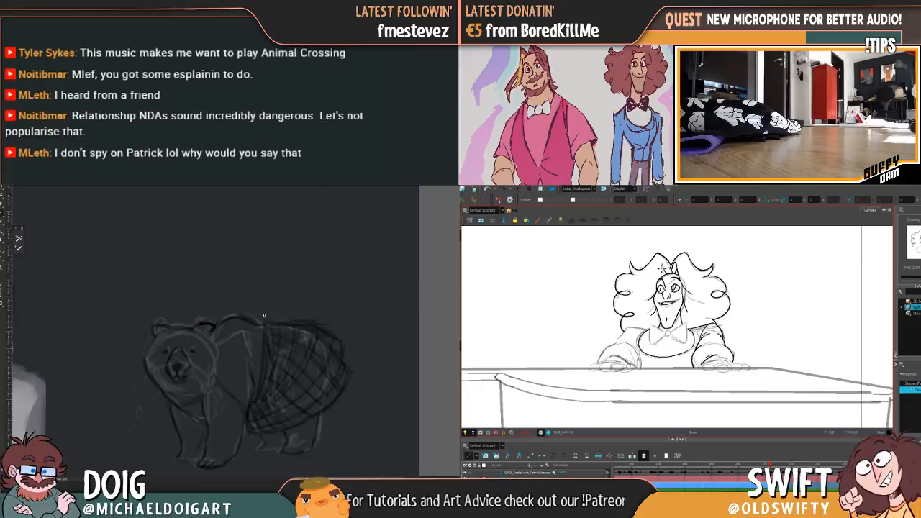
{"action": "left_click_drag", "start_coordinate": [250, 357], "coordinate": [238, 307]}
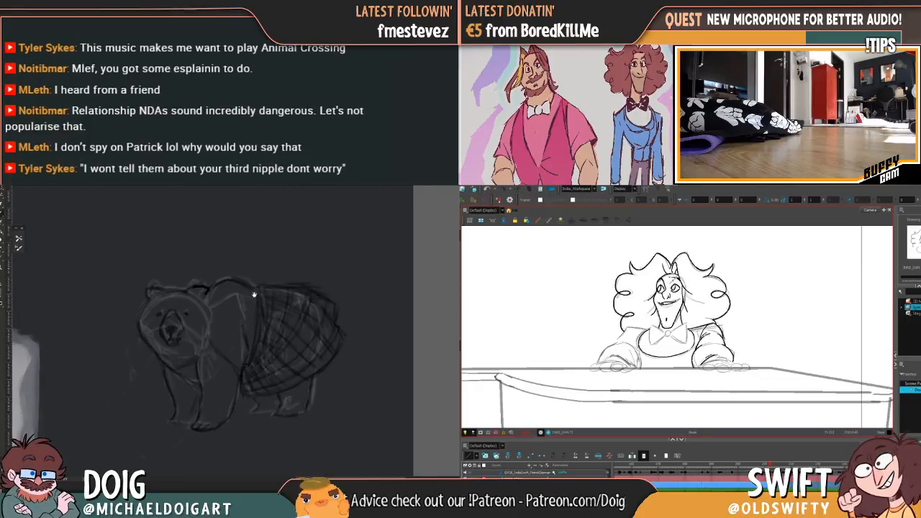
{"action": "left_click_drag", "start_coordinate": [269, 336], "coordinate": [218, 283]}
{"action": "left_click_drag", "start_coordinate": [238, 314], "coordinate": [225, 333]}
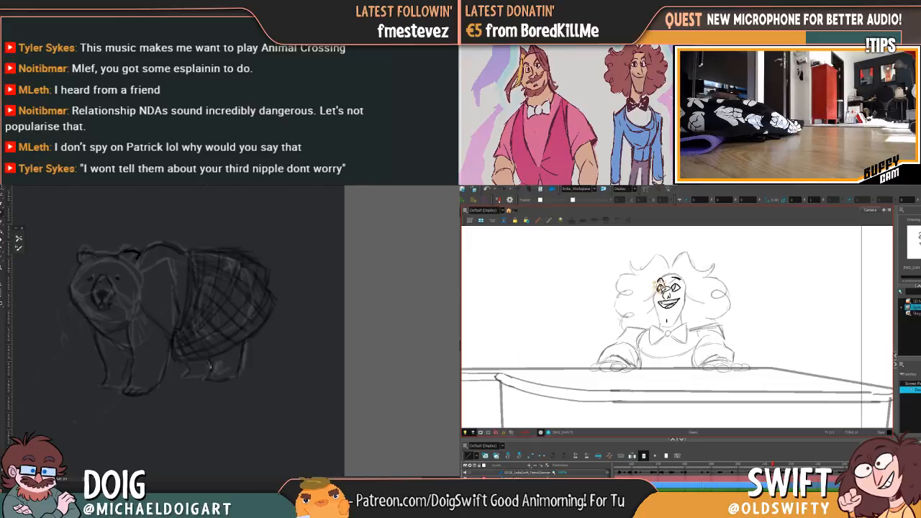
{"action": "left_click_drag", "start_coordinate": [233, 354], "coordinate": [231, 360]}
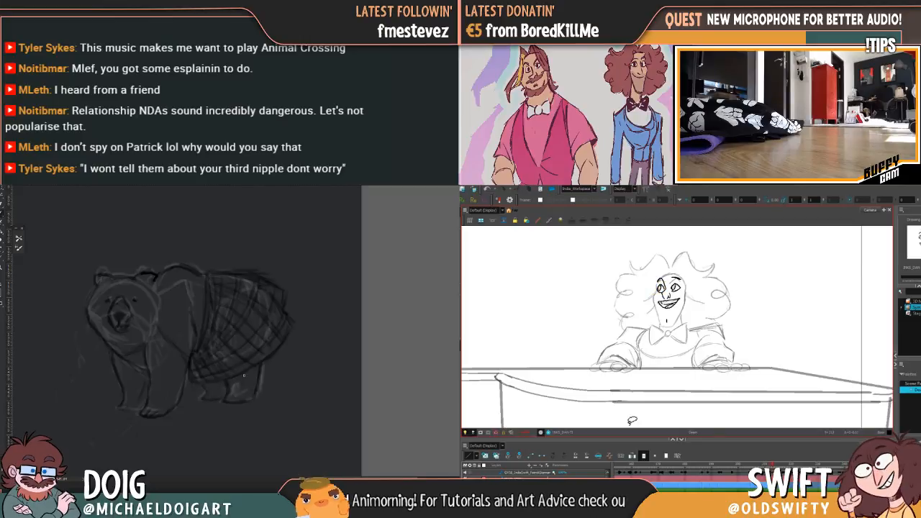
{"action": "left_click_drag", "start_coordinate": [238, 327], "coordinate": [225, 360]}
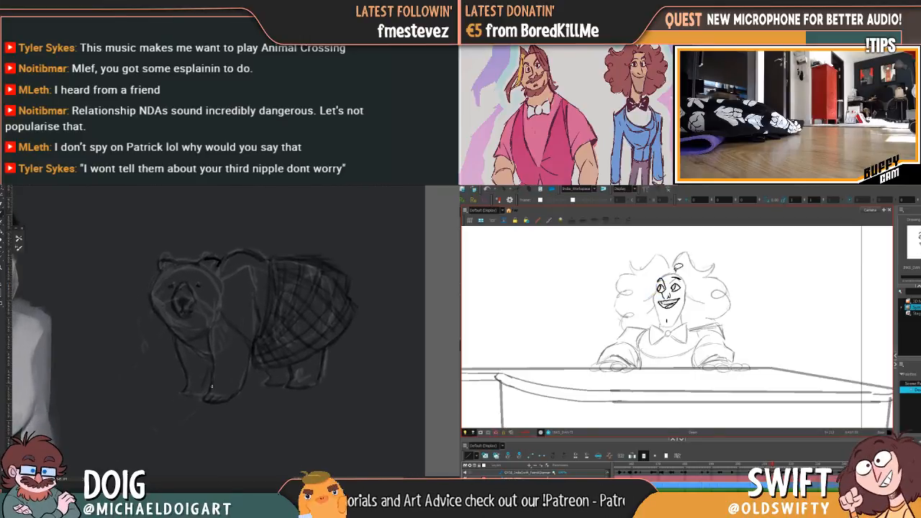
{"action": "mouse_move", "coordinate": [216, 350]}
{"action": "left_mouse_down"}
{"action": "mouse_move", "coordinate": [231, 366]}
{"action": "mouse_move", "coordinate": [220, 385]}
{"action": "mouse_move", "coordinate": [203, 357]}
{"action": "left_mouse_up"}
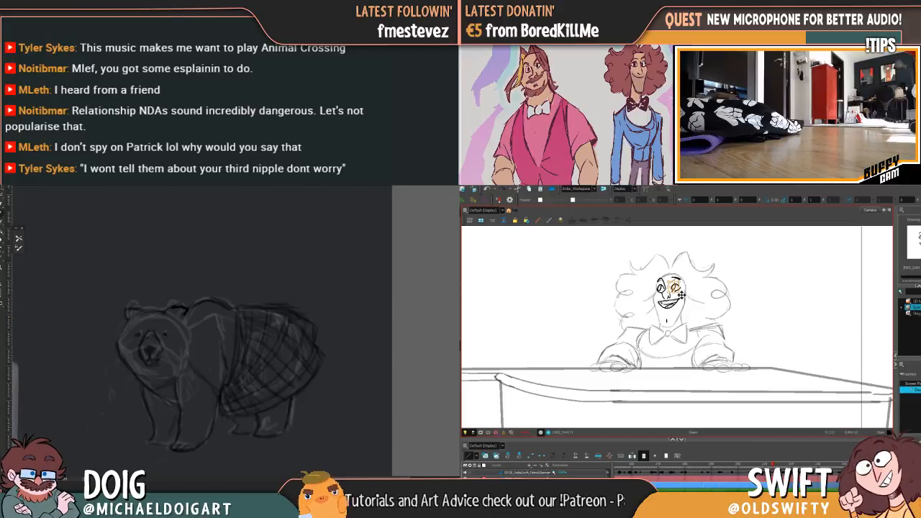
Select the bear's whole silhouette, including the kilt, fill it with flat orange beneath the sketch lines, and deselect
{"action": "mouse_move", "coordinate": [133, 316]}
{"action": "left_mouse_down"}
{"action": "mouse_move", "coordinate": [121, 344]}
{"action": "mouse_move", "coordinate": [145, 387]}
{"action": "mouse_move", "coordinate": [154, 447]}
{"action": "mouse_move", "coordinate": [201, 450]}
{"action": "mouse_move", "coordinate": [223, 395]}
{"action": "mouse_move", "coordinate": [223, 418]}
{"action": "mouse_move", "coordinate": [238, 422]}
{"action": "mouse_move", "coordinate": [233, 437]}
{"action": "mouse_move", "coordinate": [286, 436]}
{"action": "mouse_move", "coordinate": [294, 401]}
{"action": "mouse_move", "coordinate": [326, 360]}
{"action": "mouse_move", "coordinate": [316, 323]}
{"action": "mouse_move", "coordinate": [272, 304]}
{"action": "mouse_move", "coordinate": [190, 311]}
{"action": "mouse_move", "coordinate": [189, 275]}
{"action": "mouse_move", "coordinate": [193, 303]}
{"action": "mouse_move", "coordinate": [131, 314]}
{"action": "left_mouse_up"}
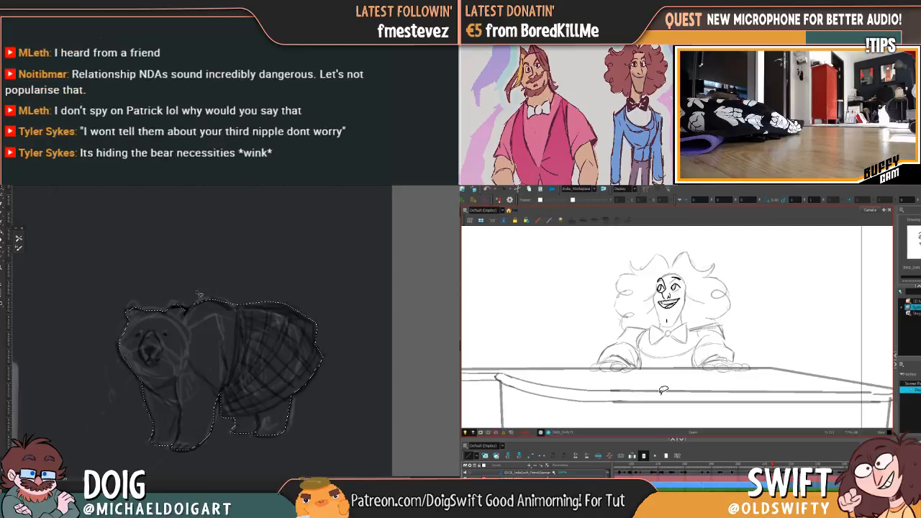
{"action": "left_click", "coordinate": [204, 336]}
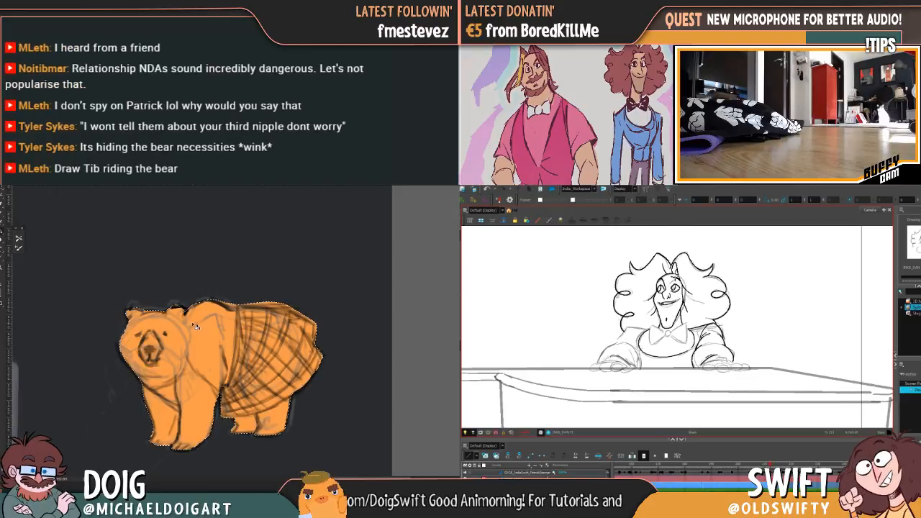
{"action": "key", "text": "ctrl+d"}
Turn the orange fill into a dark brown using Hue/Saturation with saturation -37 and lightness -61
{"action": "key", "text": "ctrl+u"}
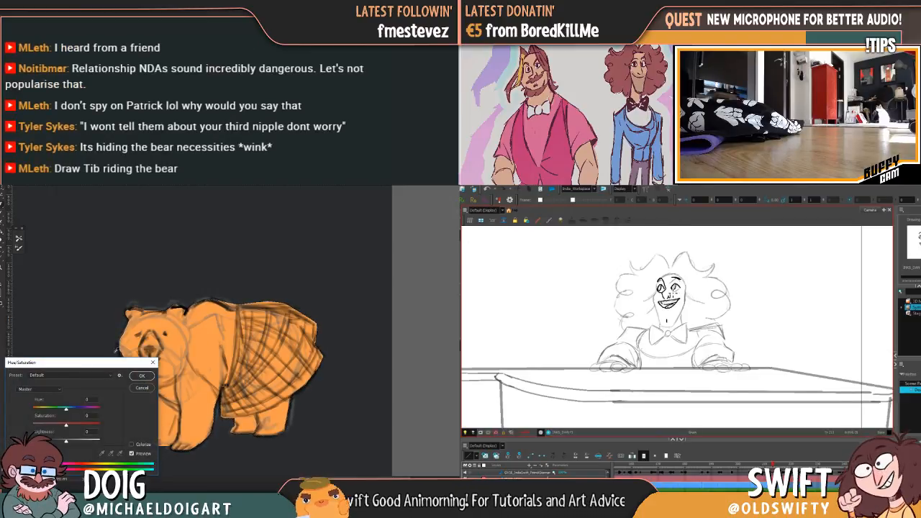
{"action": "mouse_move", "coordinate": [66, 441]}
{"action": "left_mouse_down"}
{"action": "mouse_move", "coordinate": [48, 441]}
{"action": "mouse_move", "coordinate": [54, 428]}
{"action": "left_mouse_up"}
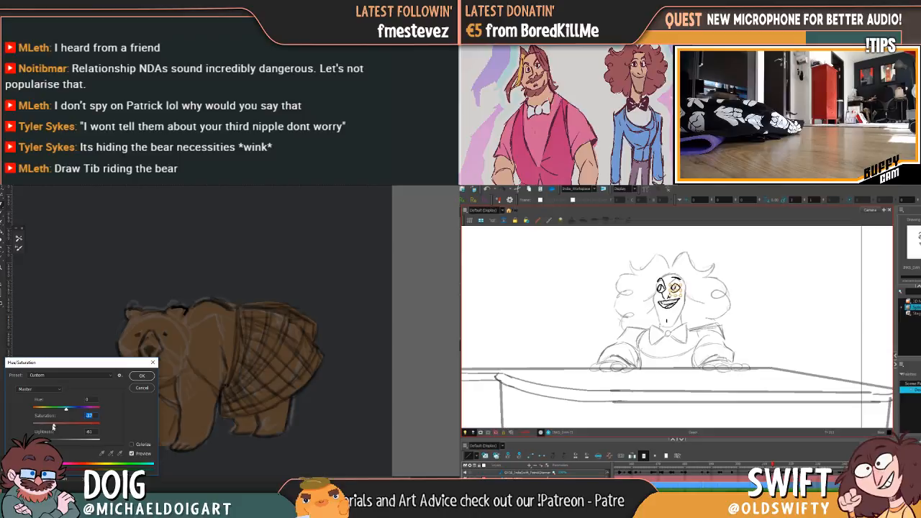
{"action": "left_click", "coordinate": [141, 376]}
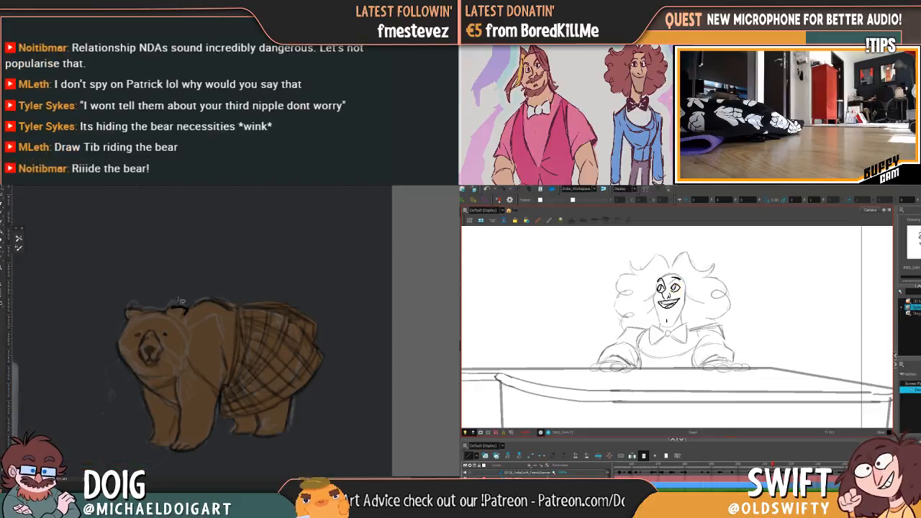
Select the bear's muzzle area and raise its lightness with Hue/Saturation
{"action": "mouse_move", "coordinate": [145, 338]}
{"action": "left_mouse_down"}
{"action": "mouse_move", "coordinate": [154, 369]}
{"action": "mouse_move", "coordinate": [164, 344]}
{"action": "mouse_move", "coordinate": [144, 349]}
{"action": "mouse_move", "coordinate": [150, 369]}
{"action": "mouse_move", "coordinate": [158, 333]}
{"action": "left_mouse_up"}
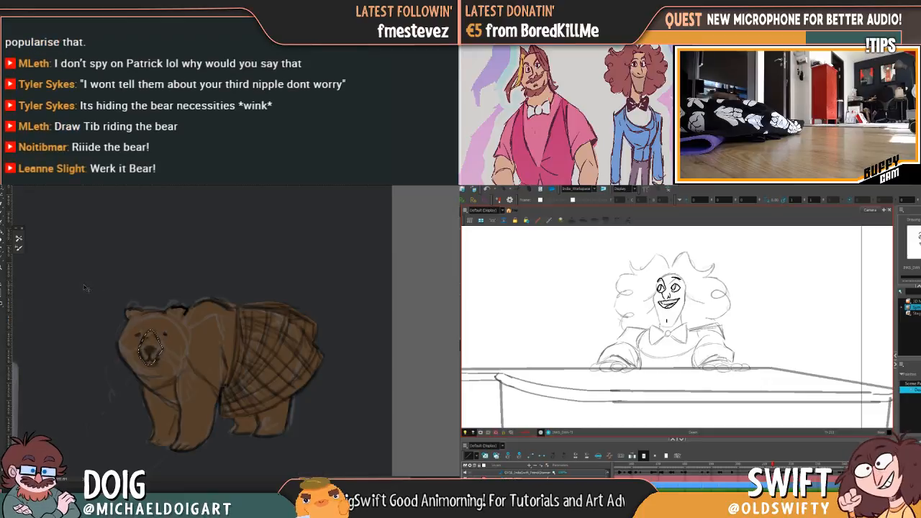
{"action": "key", "text": "ctrl+u"}
{"action": "left_click_drag", "start_coordinate": [72, 440], "coordinate": [74, 442]}
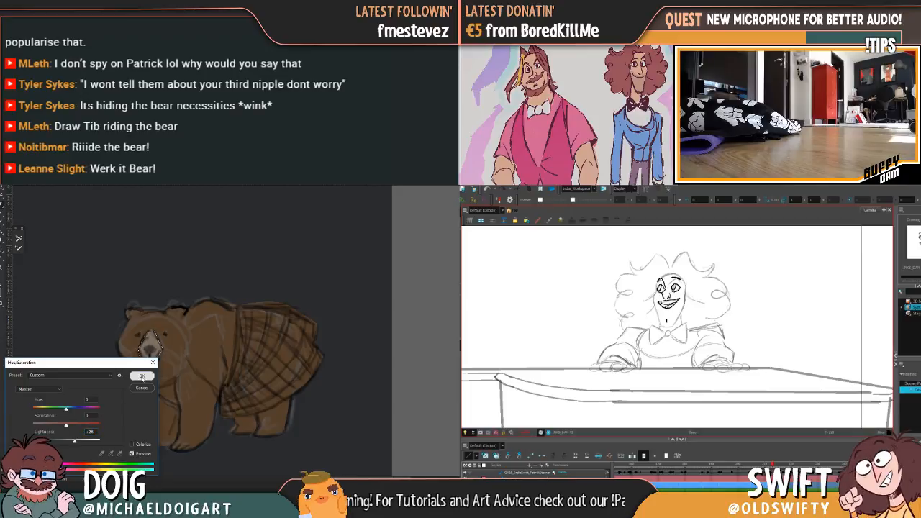
{"action": "left_click", "coordinate": [141, 376]}
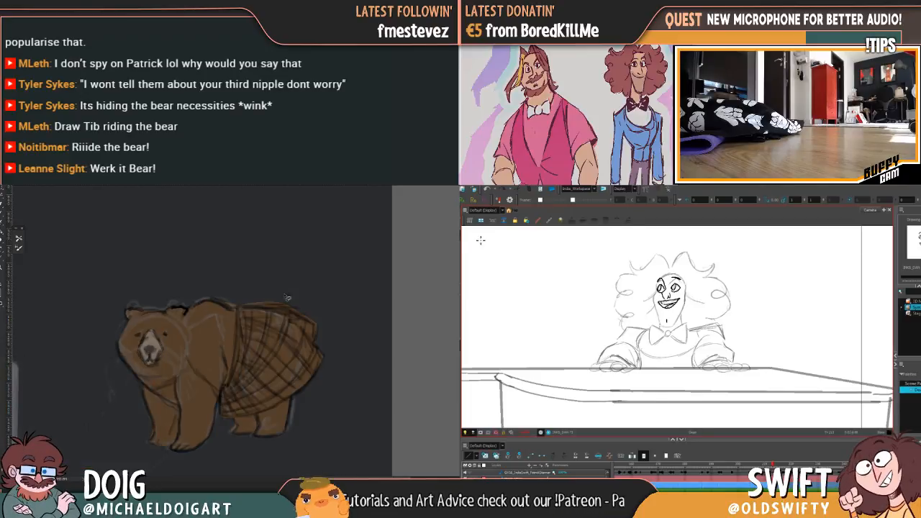
Select the kilt and recolour it deep blue using Hue/Saturation with hue -170, higher saturation and lightness -16, then deselect
{"action": "mouse_move", "coordinate": [236, 306]}
{"action": "left_mouse_down"}
{"action": "mouse_move", "coordinate": [223, 420]}
{"action": "mouse_move", "coordinate": [279, 410]}
{"action": "mouse_move", "coordinate": [331, 354]}
{"action": "mouse_move", "coordinate": [333, 326]}
{"action": "mouse_move", "coordinate": [306, 303]}
{"action": "mouse_move", "coordinate": [236, 299]}
{"action": "left_mouse_up"}
{"action": "key", "text": "ctrl+u"}
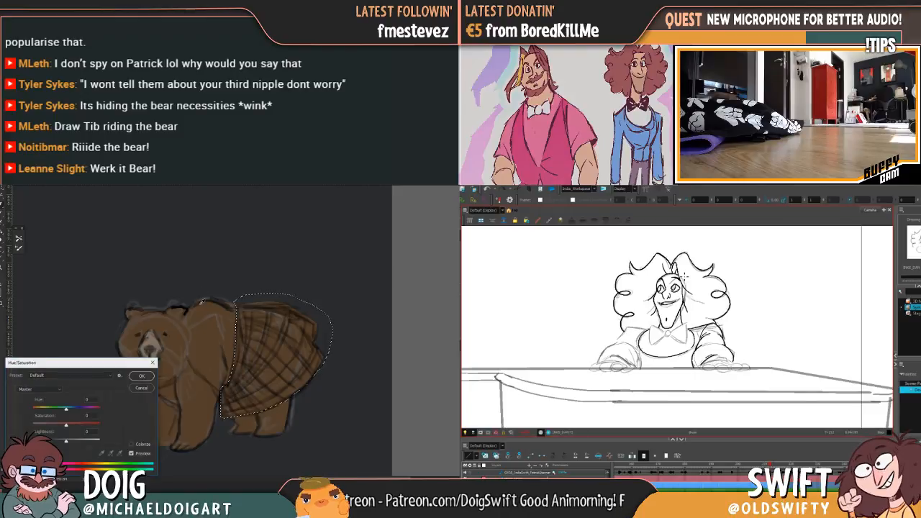
{"action": "left_click_drag", "start_coordinate": [65, 408], "coordinate": [34, 411]}
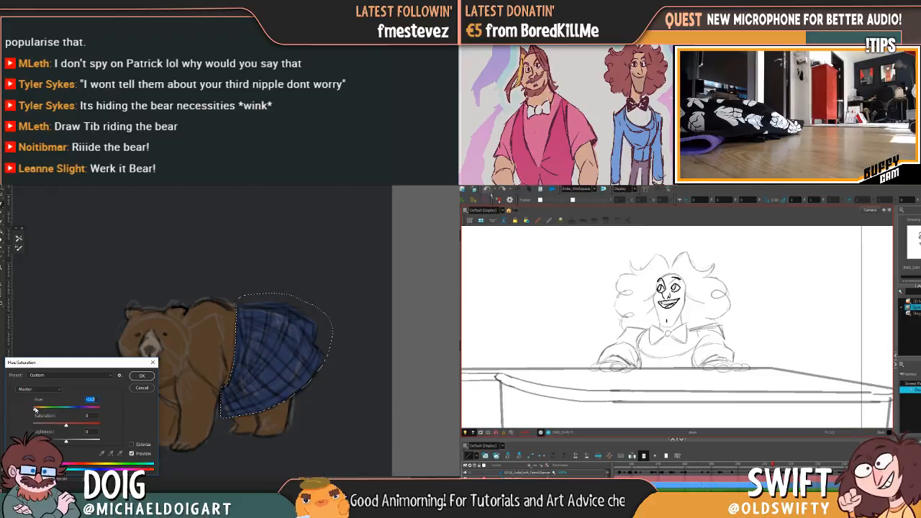
{"action": "mouse_move", "coordinate": [66, 425]}
{"action": "left_mouse_down"}
{"action": "mouse_move", "coordinate": [59, 444]}
{"action": "mouse_move", "coordinate": [76, 426]}
{"action": "left_mouse_up"}
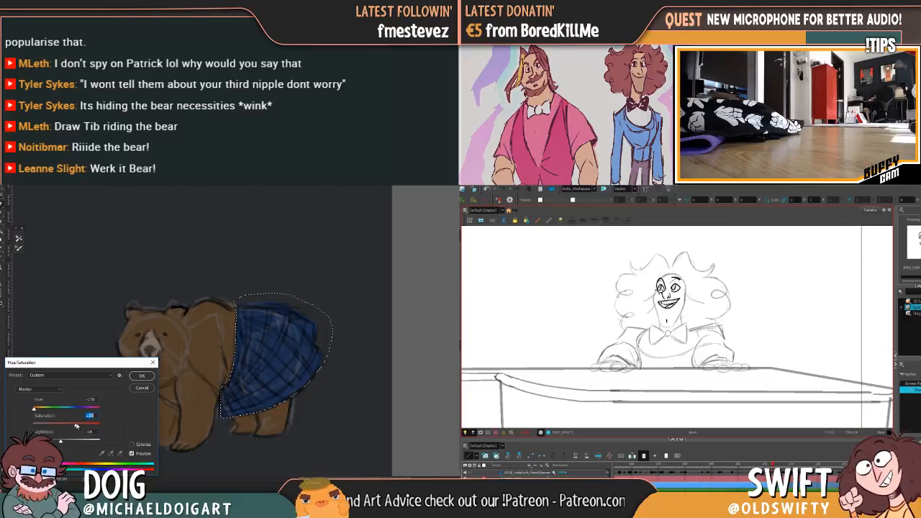
{"action": "left_click", "coordinate": [141, 375]}
{"action": "key", "text": "ctrl+d"}
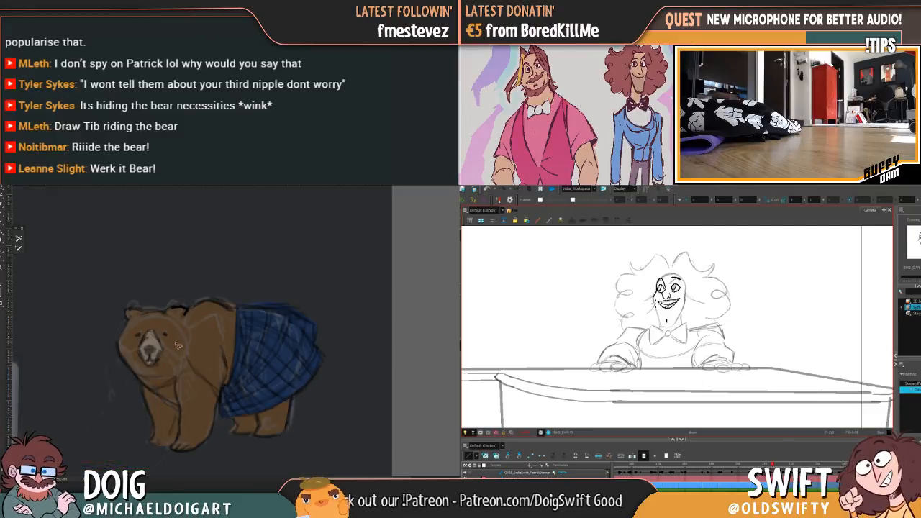
Undo the last edits and add a red gradient fading upward from the bear's legs, confined to the bear's shape
{"action": "key", "text": "ctrl+z"}
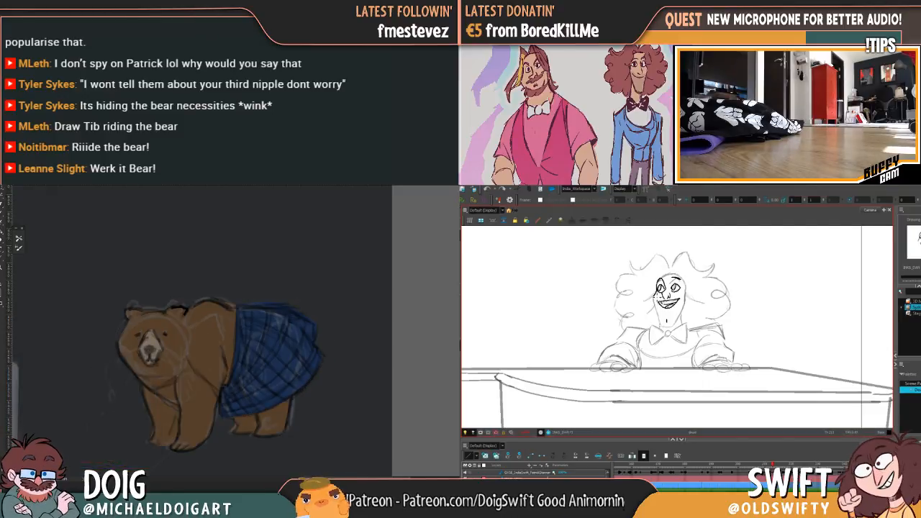
{"action": "key", "text": "ctrl+z"}
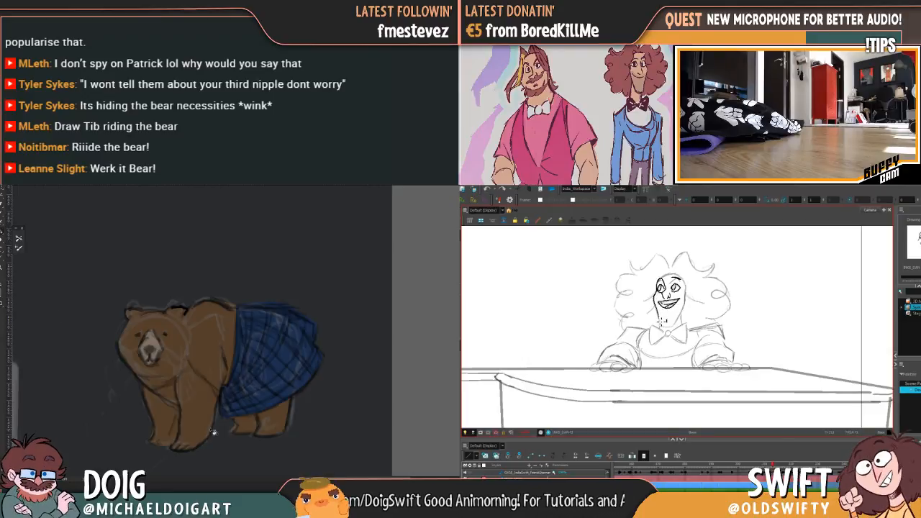
{"action": "left_click_drag", "start_coordinate": [214, 436], "coordinate": [218, 285]}
{"action": "left_click_drag", "start_coordinate": [203, 439], "coordinate": [225, 290]}
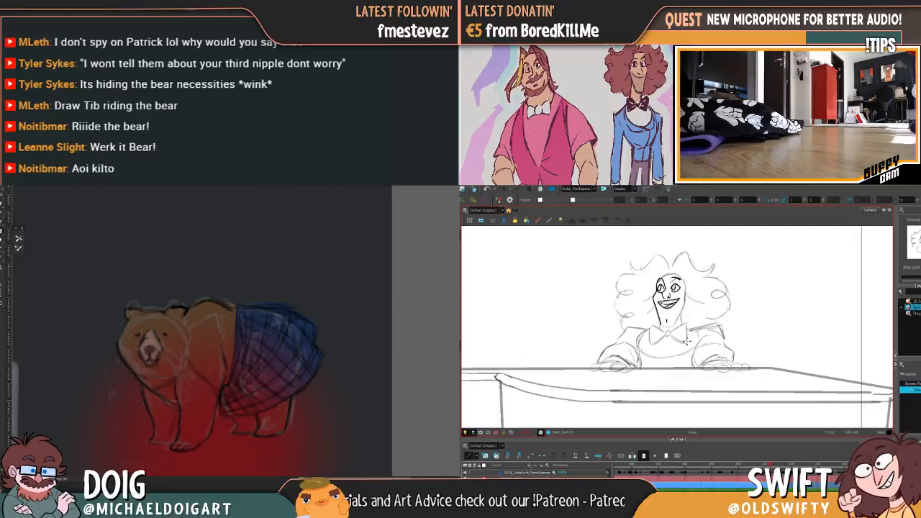
{"action": "left_click", "coordinate": [9, 303]}
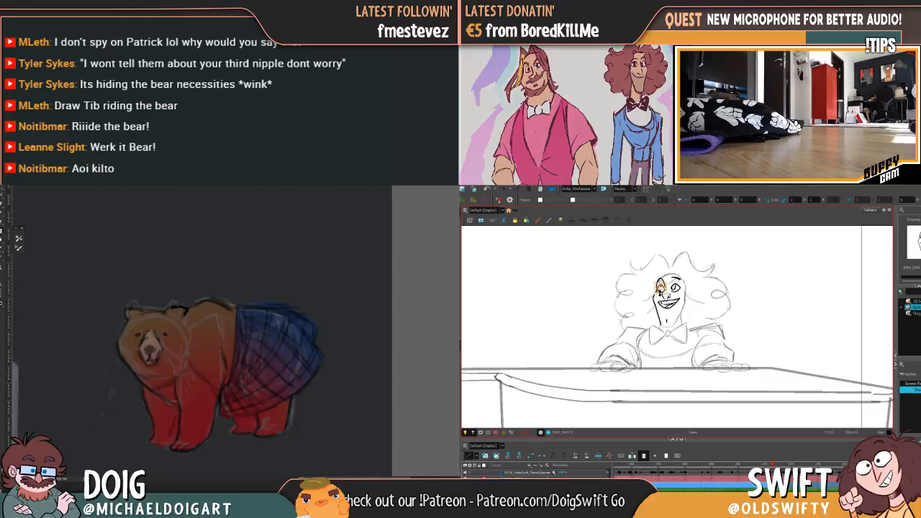
Select and nudge the pianist's eye nearest the inked cheek line, comparing it with the neighbouring drawings
{"action": "left_click", "coordinate": [684, 262]}
{"action": "key", "text": "."}
{"action": "mouse_move", "coordinate": [663, 293]}
{"action": "left_mouse_down"}
{"action": "mouse_move", "coordinate": [668, 286]}
{"action": "mouse_move", "coordinate": [664, 292]}
{"action": "left_mouse_up"}
{"action": "left_click", "coordinate": [689, 268]}
{"action": "key", "text": "comma"}
{"action": "key", "text": "period"}
{"action": "key", "text": "comma"}
{"action": "key", "text": "period"}
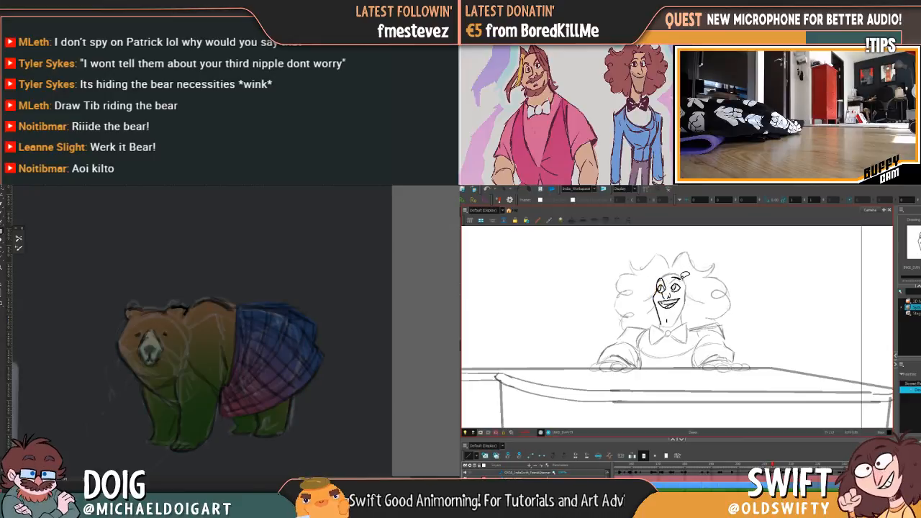
{"action": "key", "text": "comma"}
{"action": "key", "text": "period"}
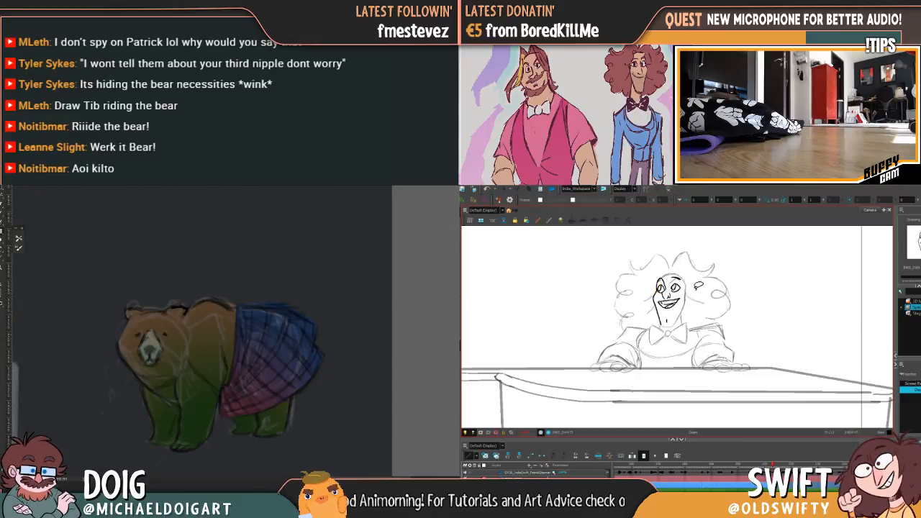
Flip between the pianist's current and neighbouring drawings to examine the jaw and chin lines
{"action": "key", "text": "comma"}
{"action": "key", "text": "period"}
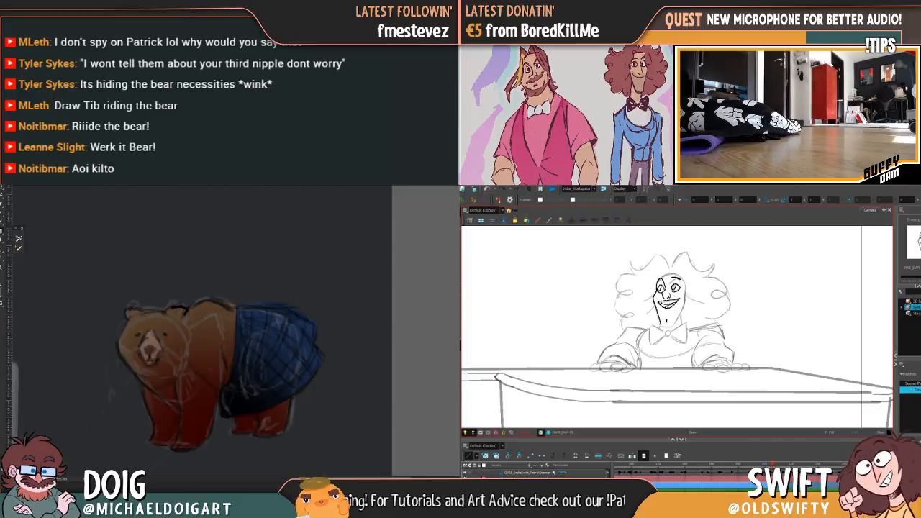
{"action": "key", "text": "comma"}
{"action": "key", "text": "period"}
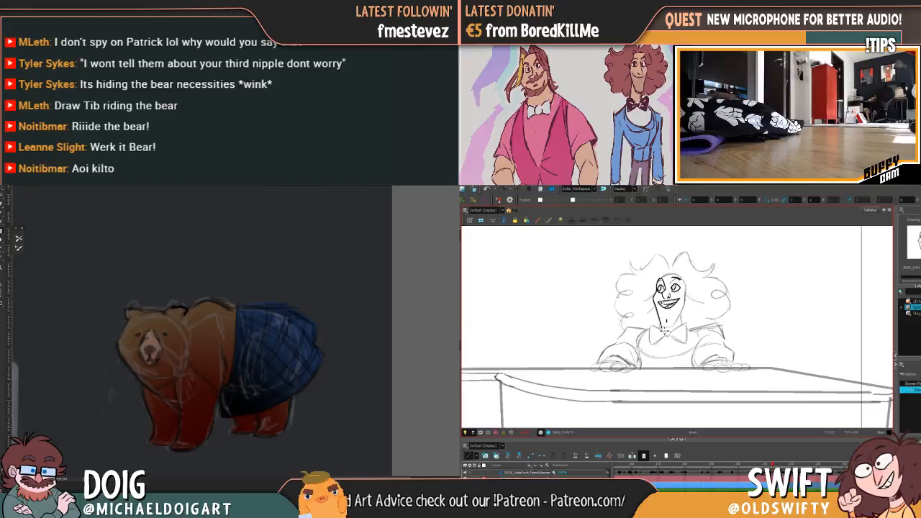
{"action": "key", "text": "comma"}
{"action": "key", "text": "period"}
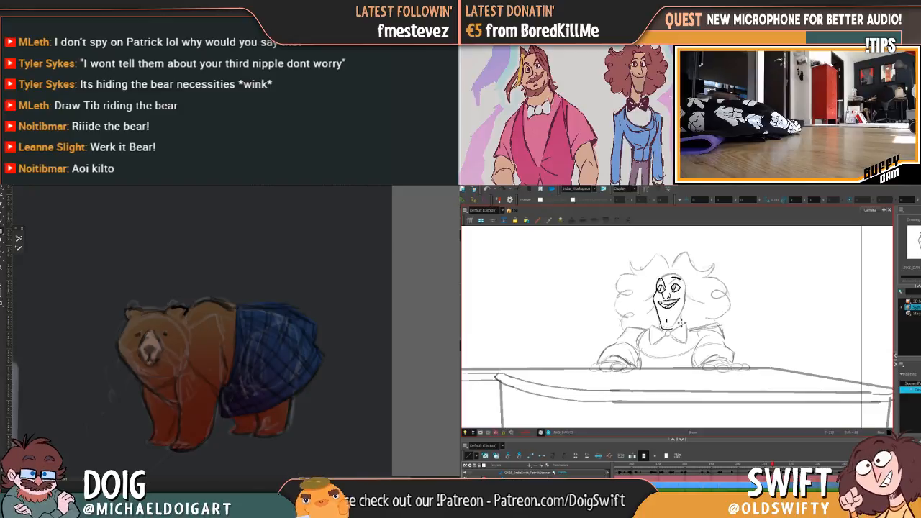
{"action": "key", "text": "comma"}
{"action": "key", "text": "period"}
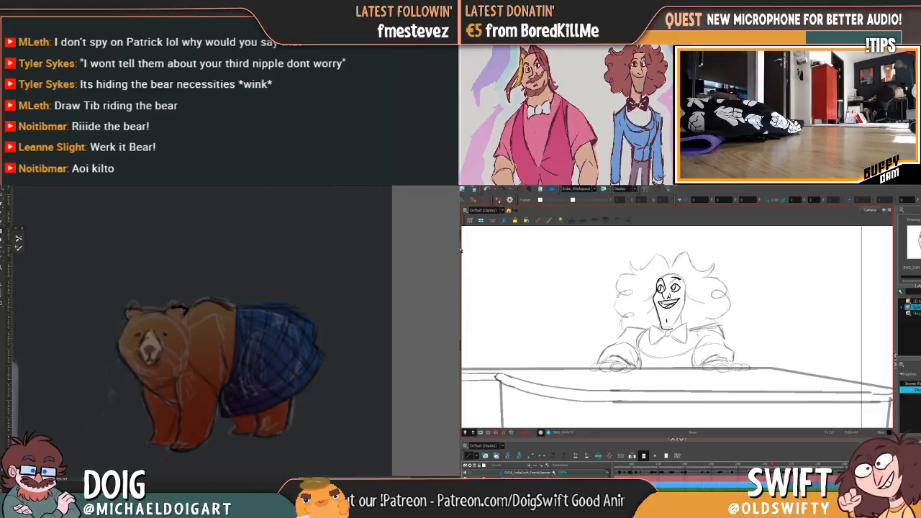
Select the pianist's inked jaw line and compare its fit at the chin with the neighbouring drawings
{"action": "key", "text": "alt+s"}
{"action": "left_click", "coordinate": [663, 323]}
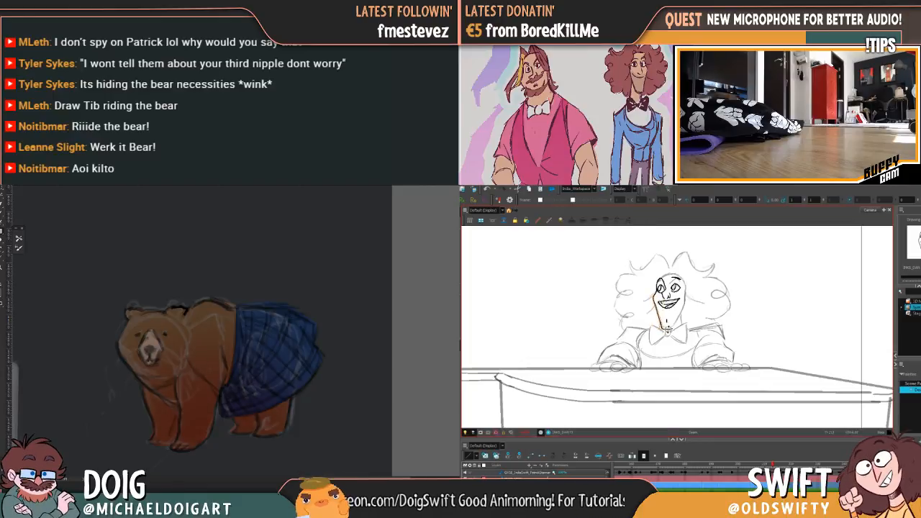
{"action": "key", "text": "comma"}
{"action": "key", "text": "period"}
{"action": "key", "text": "comma"}
{"action": "key", "text": "period"}
{"action": "left_click", "coordinate": [673, 331]}
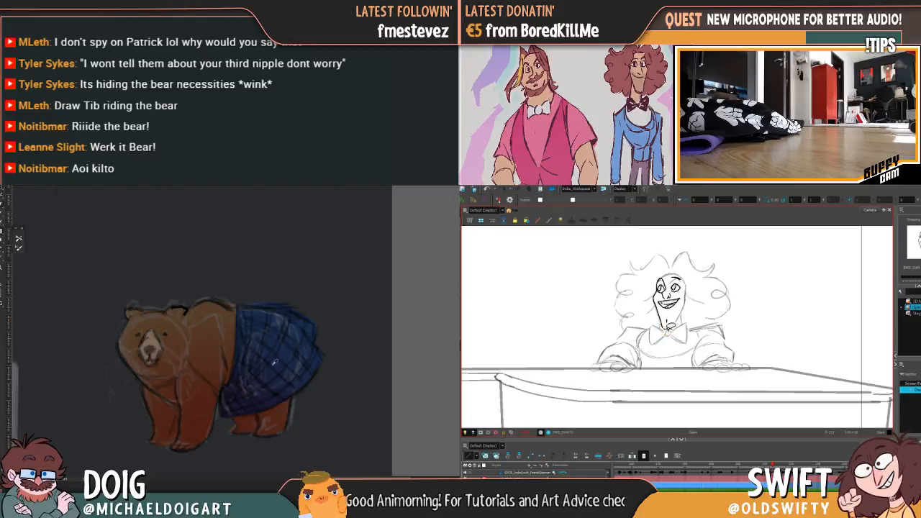
{"action": "key", "text": "comma"}
{"action": "key", "text": "period"}
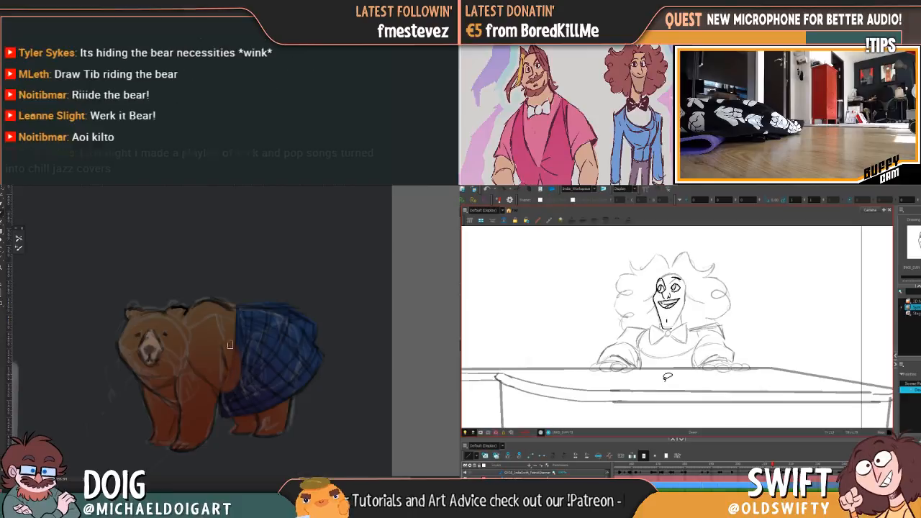
Delete the pianist's selected chin stroke and trim the kilt's waist edge beside the bear's flank
{"action": "left_click", "coordinate": [667, 329]}
{"action": "left_click", "coordinate": [228, 347], "text": "alt"}
{"action": "mouse_move", "coordinate": [229, 353]}
{"action": "left_mouse_down"}
{"action": "mouse_move", "coordinate": [226, 385]}
{"action": "mouse_move", "coordinate": [229, 366]}
{"action": "left_mouse_up"}
{"action": "key", "text": "Delete"}
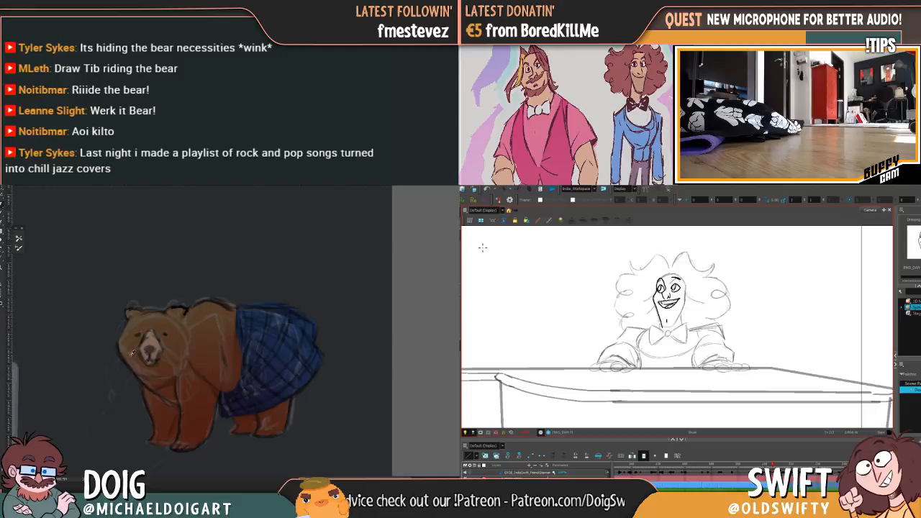
{"action": "key", "text": "comma"}
{"action": "key", "text": "period"}
Sample the bear's dark outline colour and ink the pianist's chin, checking it against the neighbouring drawings
{"action": "left_click", "coordinate": [185, 299], "text": "alt"}
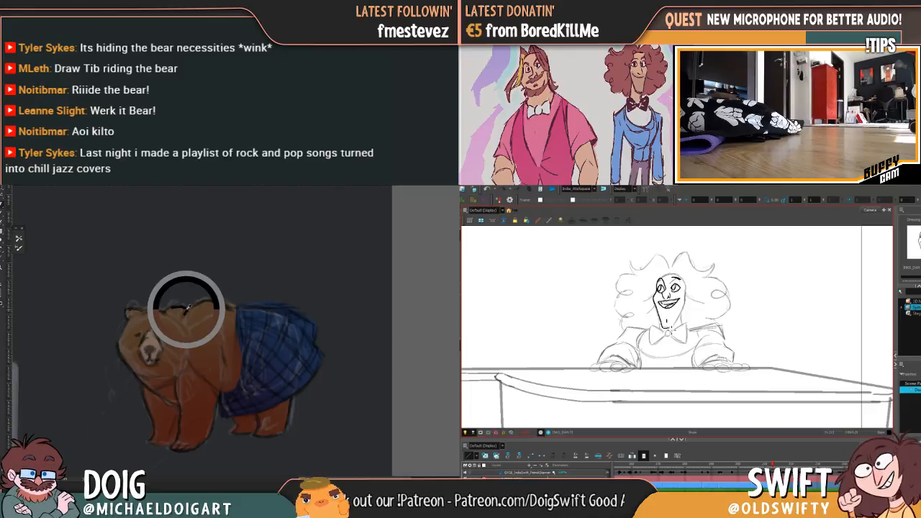
{"action": "left_click_drag", "start_coordinate": [662, 321], "coordinate": [667, 331]}
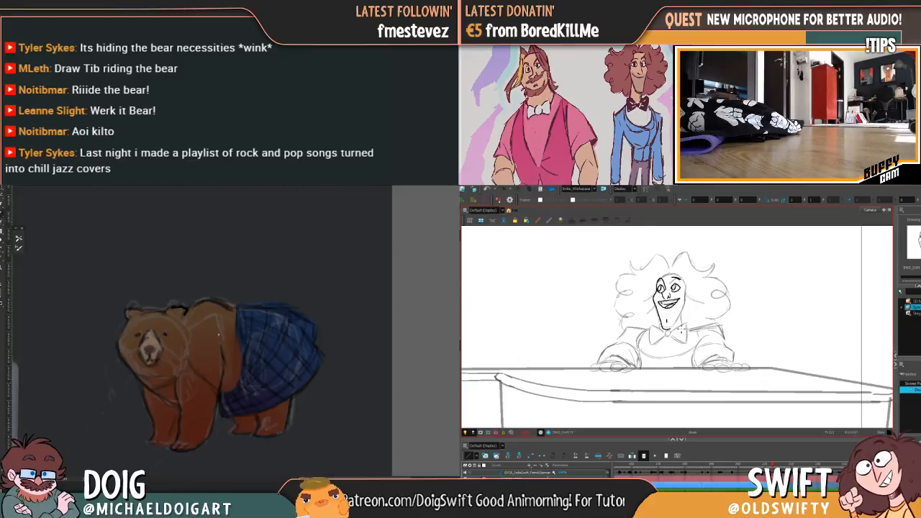
{"action": "key", "text": "comma"}
{"action": "key", "text": "period"}
{"action": "key", "text": "comma"}
{"action": "key", "text": "period"}
{"action": "key", "text": "comma"}
{"action": "key", "text": "period"}
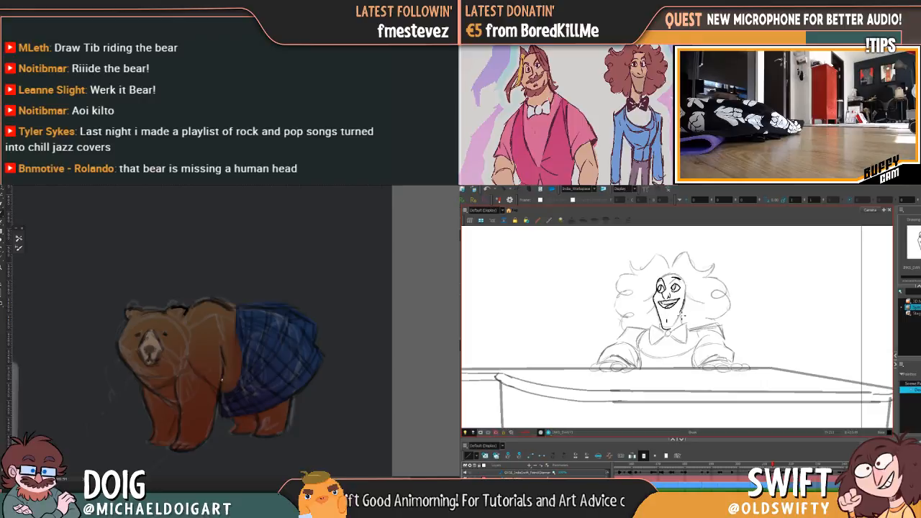
{"action": "key", "text": "comma"}
{"action": "key", "text": "period"}
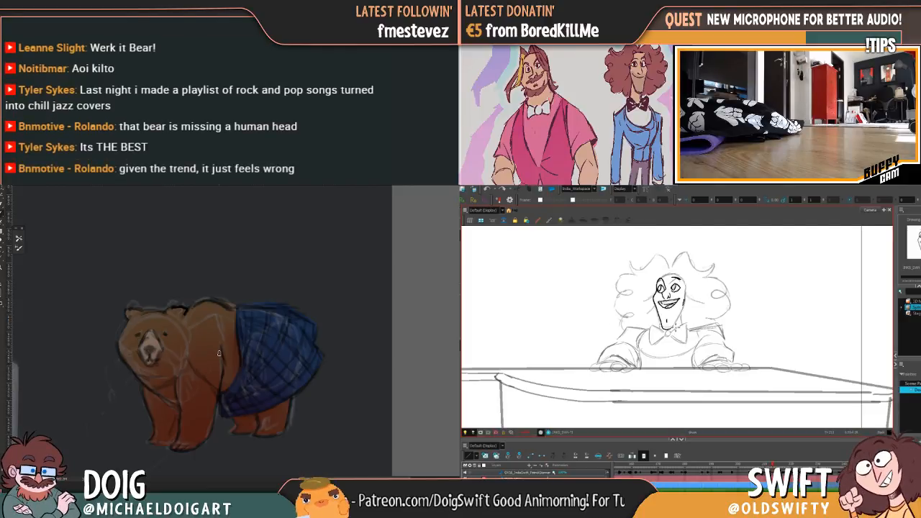
Ink the pianist's far jaw line from the cheek down to the chin, comparing it with the neighbouring drawings
{"action": "left_click_drag", "start_coordinate": [684, 304], "coordinate": [674, 325]}
{"action": "key", "text": "f"}
{"action": "key", "text": "g"}
{"action": "key", "text": "f"}
{"action": "key", "text": "g"}
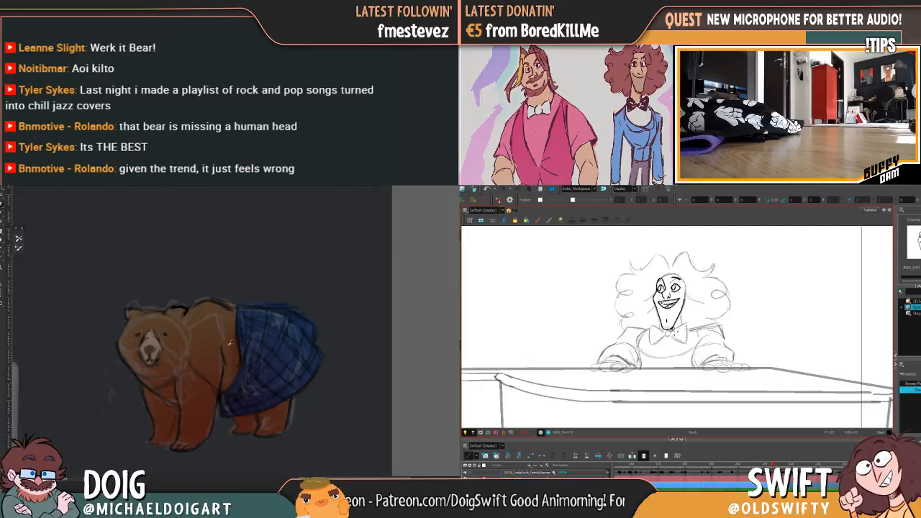
Sample a colour from the bear's back and lasso the empty area with stray marks in front of its chest
{"action": "left_click", "coordinate": [187, 311], "text": "alt"}
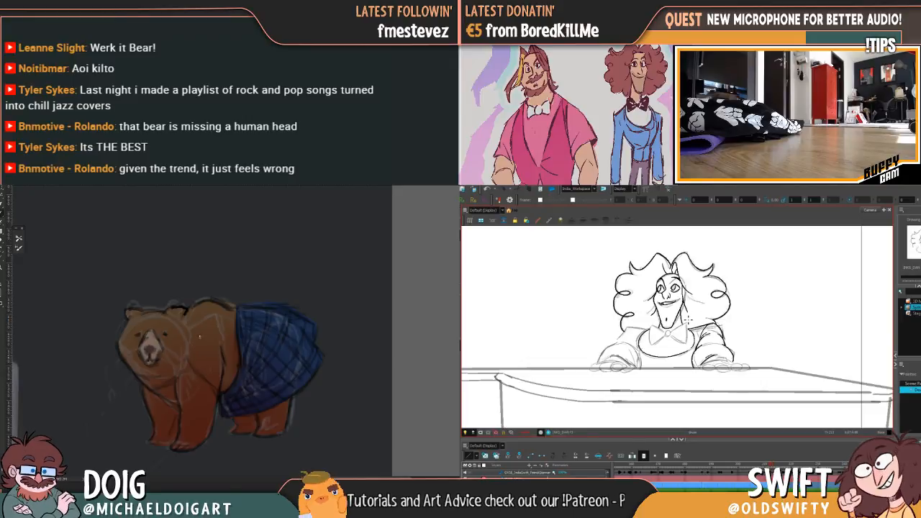
{"action": "left_click_drag", "start_coordinate": [278, 308], "coordinate": [266, 306]}
{"action": "scroll", "coordinate": [266, 306], "scroll_direction": "down", "scroll_amount": 2}
{"action": "scroll", "coordinate": [276, 300], "scroll_direction": "down", "scroll_amount": 2}
{"action": "scroll", "coordinate": [279, 299], "scroll_direction": "up", "scroll_amount": 2}
{"action": "scroll", "coordinate": [278, 299], "scroll_direction": "up", "scroll_amount": 2}
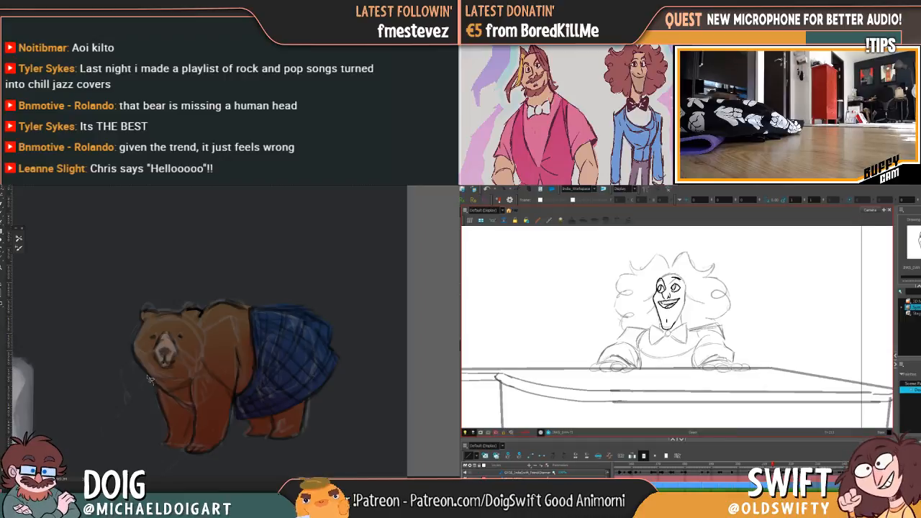
{"action": "mouse_move", "coordinate": [141, 368]}
{"action": "left_mouse_down"}
{"action": "mouse_move", "coordinate": [112, 378]}
{"action": "mouse_move", "coordinate": [147, 461]}
{"action": "mouse_move", "coordinate": [169, 443]}
{"action": "mouse_move", "coordinate": [163, 407]}
{"action": "left_mouse_up"}
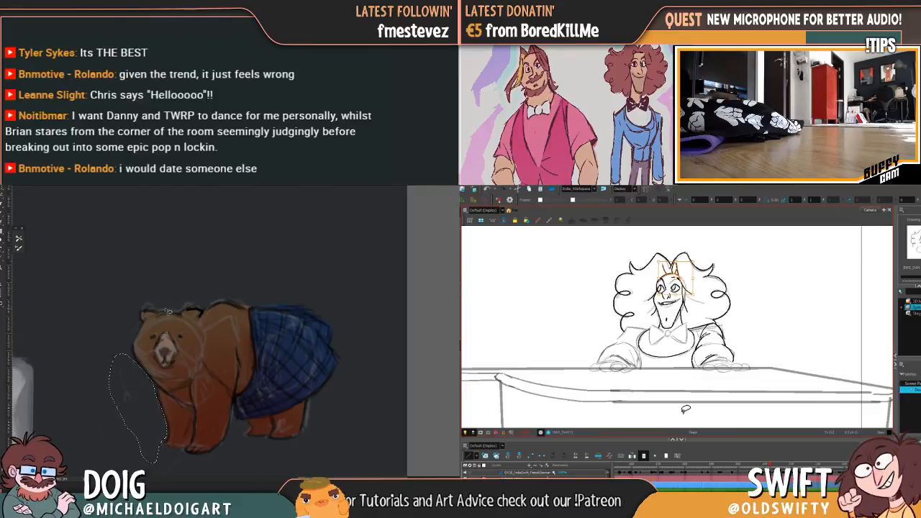
Paste the inked hairline strokes above the pianist's forehead and compare them with the neighbouring drawings
{"action": "key", "text": "g"}
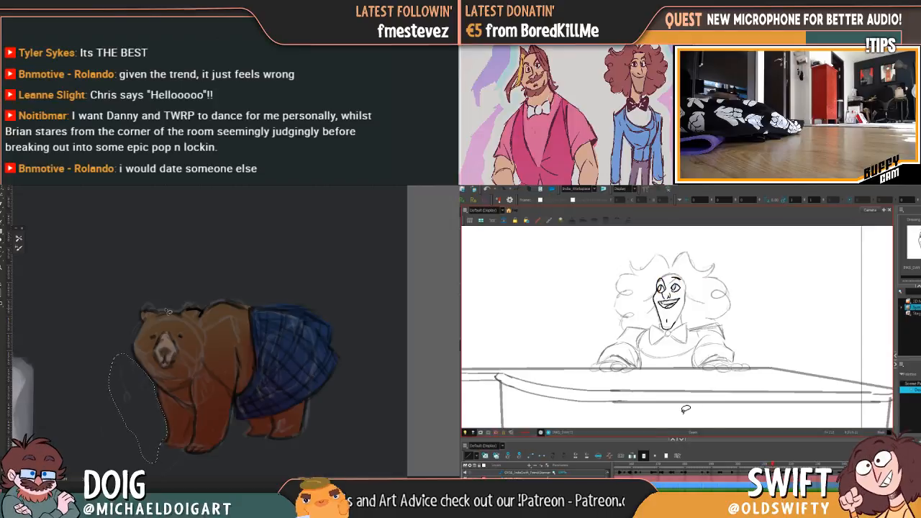
{"action": "key", "text": "ctrl+v"}
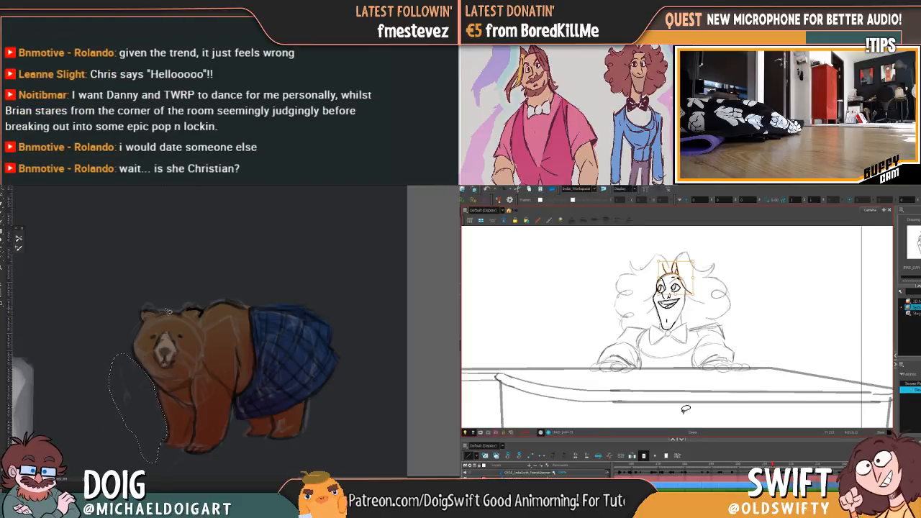
{"action": "key", "text": "Escape"}
{"action": "key", "text": "f"}
{"action": "key", "text": "g"}
{"action": "key", "text": "f"}
{"action": "key", "text": "g"}
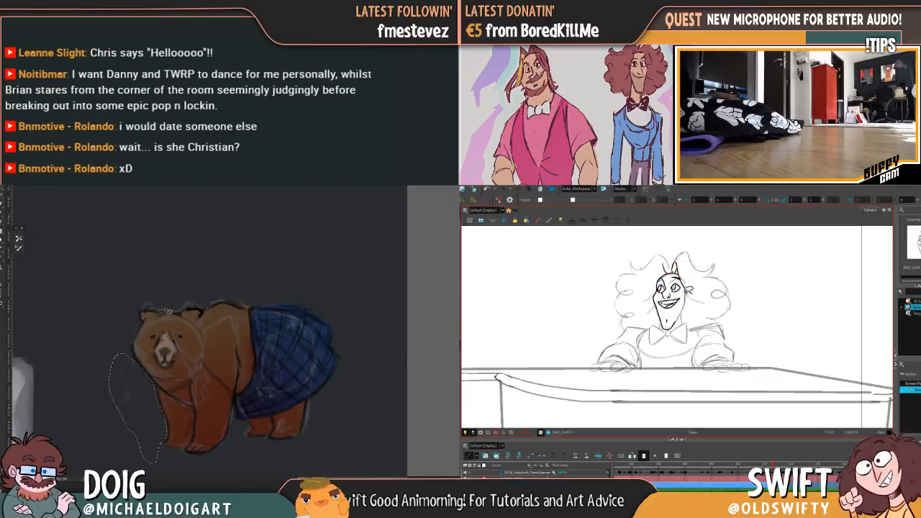
Select the pasted hairline strokes, fit them to the pianist's forehead, and release the selection to check the motion
{"action": "left_click_drag", "start_coordinate": [659, 256], "coordinate": [693, 295]}
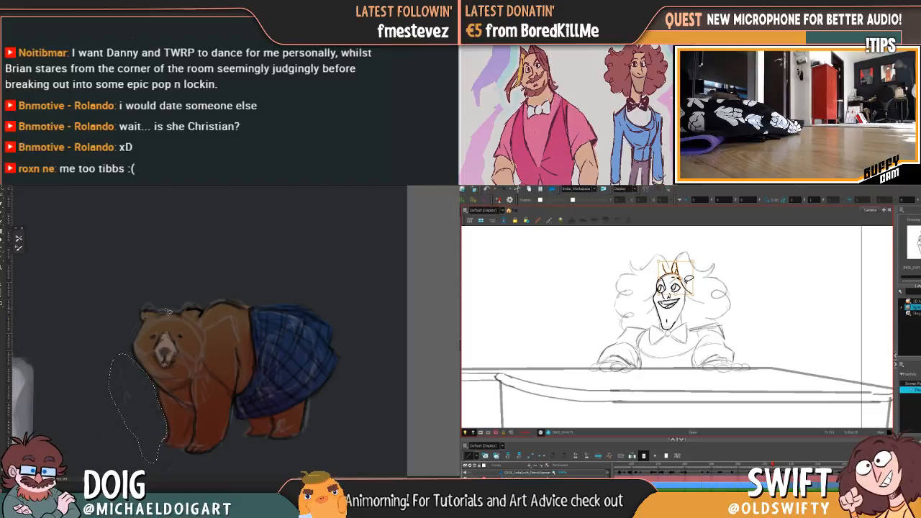
{"action": "key", "text": "Escape"}
{"action": "key", "text": "f"}
{"action": "key", "text": "g"}
{"action": "key", "text": "f"}
{"action": "key", "text": "g"}
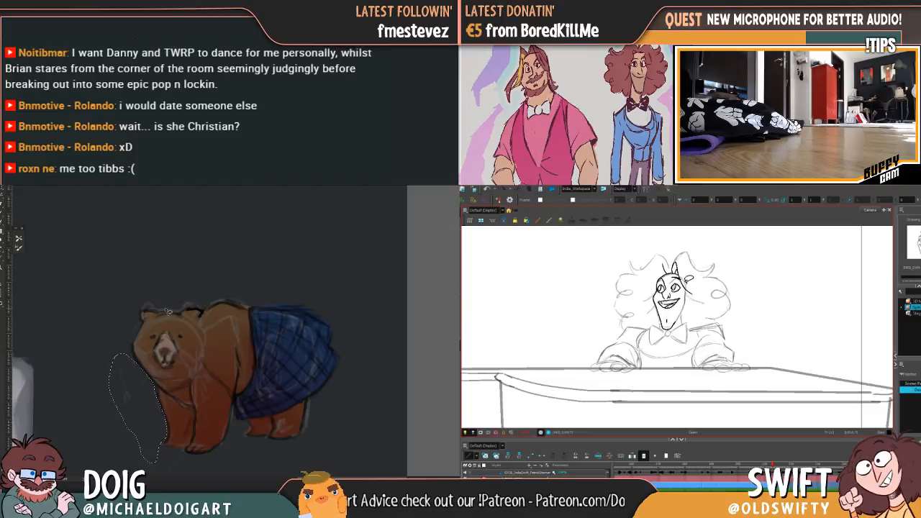
Examine how the pianist's hairline and face move between the current and neighbouring drawings
{"action": "key", "text": "f"}
{"action": "key", "text": "g"}
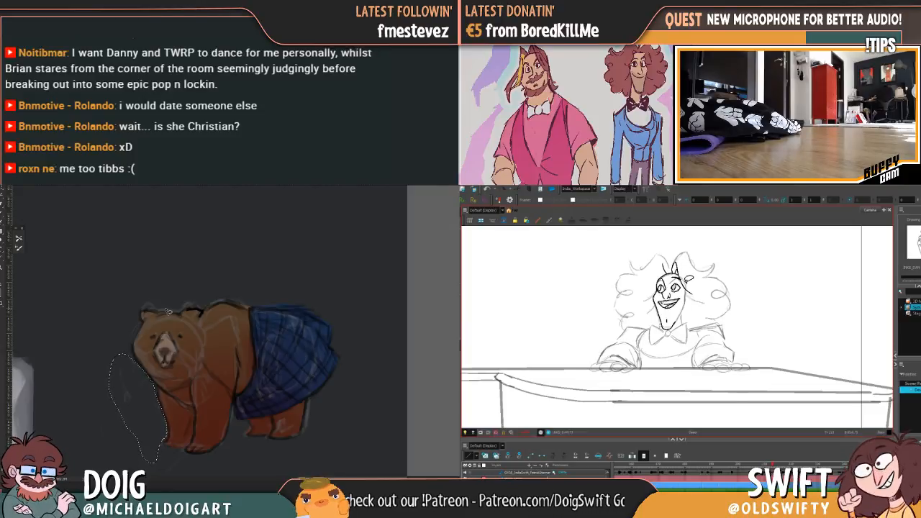
{"action": "key", "text": "f"}
{"action": "key", "text": "g"}
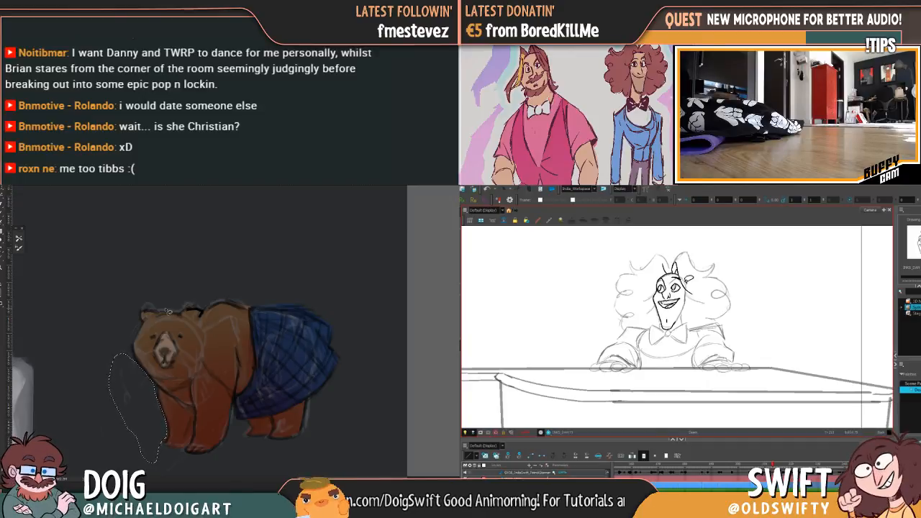
{"action": "key", "text": "f"}
{"action": "key", "text": "g"}
{"action": "key", "text": "f"}
{"action": "key", "text": "g"}
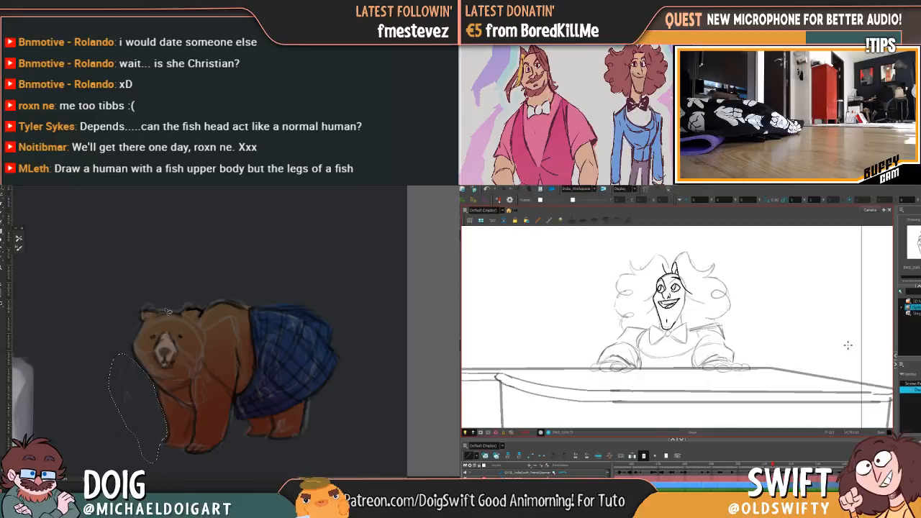
{"action": "key", "text": "f"}
{"action": "key", "text": "g"}
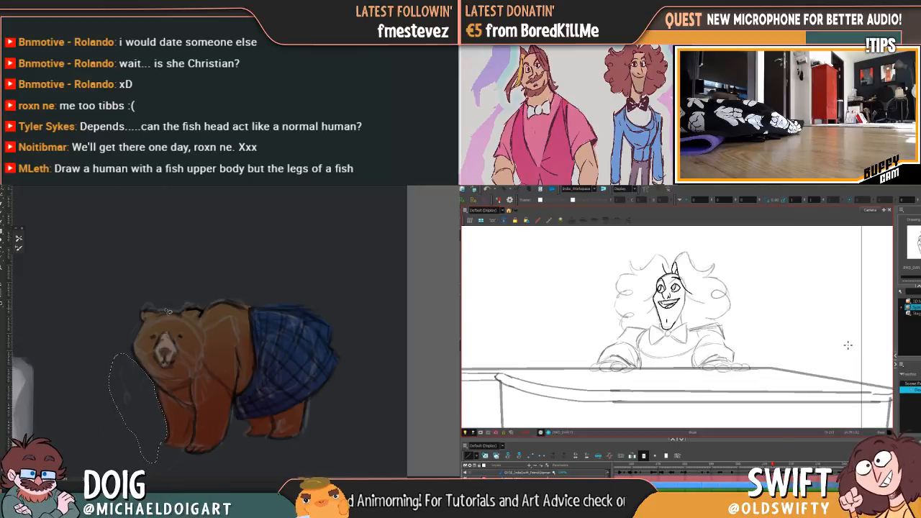
{"action": "key", "text": "comma"}
{"action": "key", "text": "period"}
{"action": "key", "text": "comma"}
{"action": "key", "text": "period"}
{"action": "key", "text": "comma"}
{"action": "key", "text": "period"}
{"action": "key", "text": "comma"}
{"action": "key", "text": "period"}
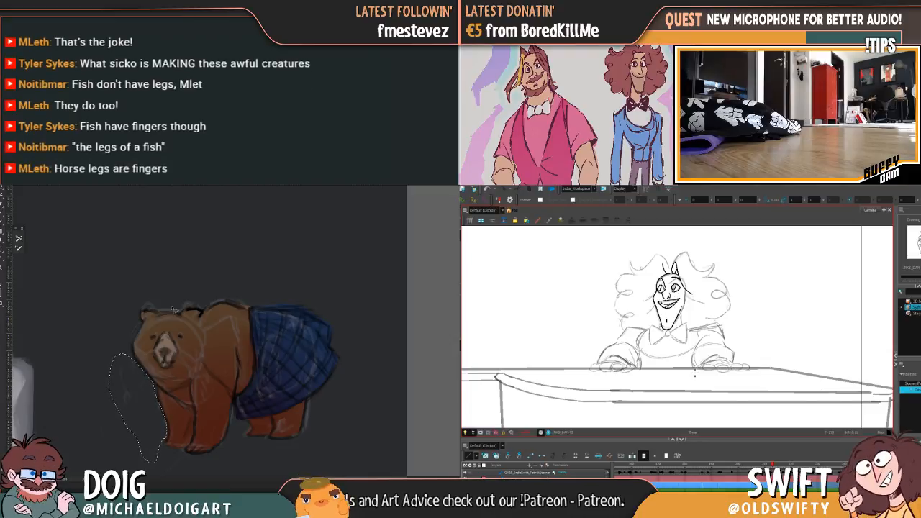
Clear the lasso selection in front of the bear and return to the grey seated figure's torso
{"action": "key", "text": "ctrl+d"}
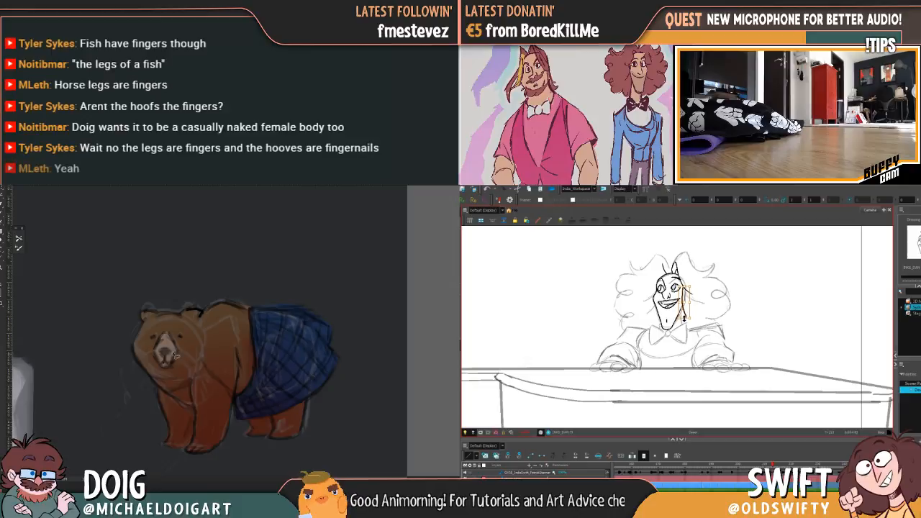
{"action": "left_click_drag", "start_coordinate": [139, 362], "coordinate": [263, 343]}
{"action": "left_click_drag", "start_coordinate": [194, 336], "coordinate": [266, 271]}
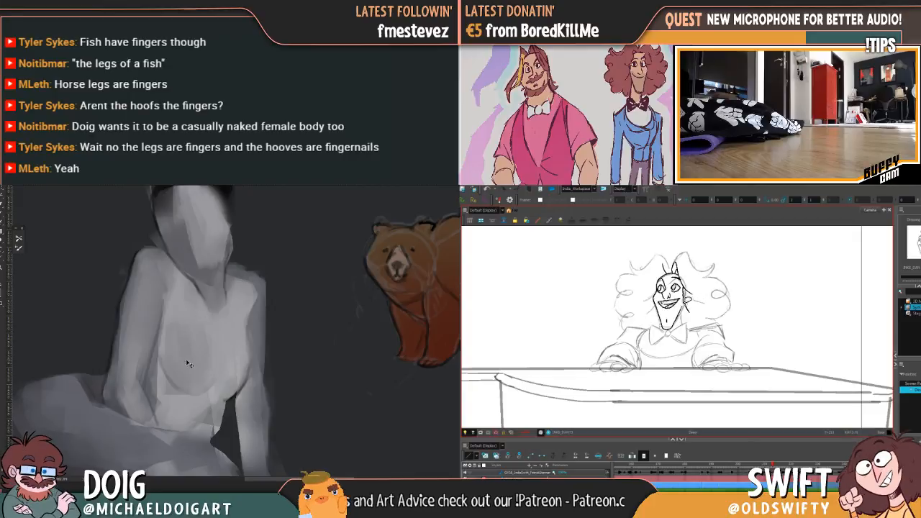
{"action": "left_click_drag", "start_coordinate": [195, 373], "coordinate": [205, 306]}
{"action": "left_click", "coordinate": [248, 337], "text": "alt"}
Select the pianist's inked stroke beside the far cheek and touch up the grey seated figure's chest
{"action": "left_click", "coordinate": [693, 297]}
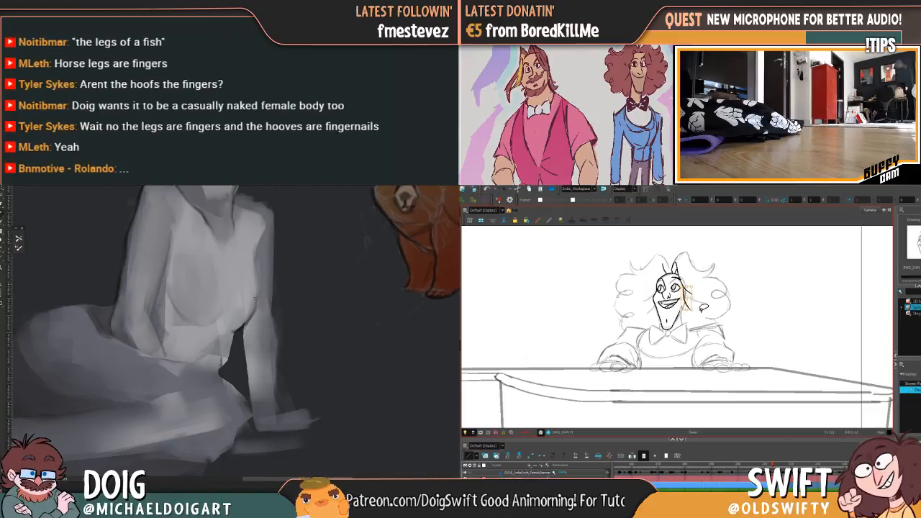
{"action": "left_click_drag", "start_coordinate": [255, 308], "coordinate": [248, 290]}
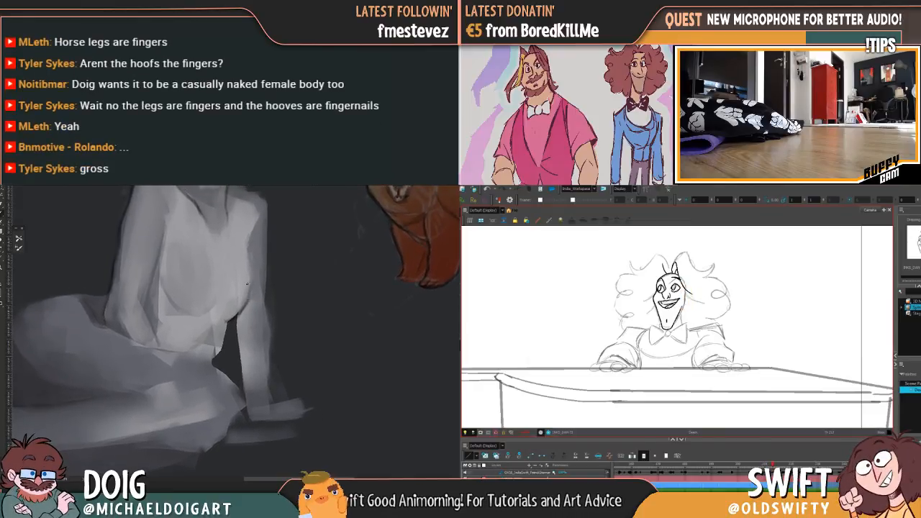
{"action": "mouse_move", "coordinate": [248, 230]}
{"action": "left_mouse_down"}
{"action": "mouse_move", "coordinate": [244, 307]}
{"action": "mouse_move", "coordinate": [244, 290]}
{"action": "left_mouse_up"}
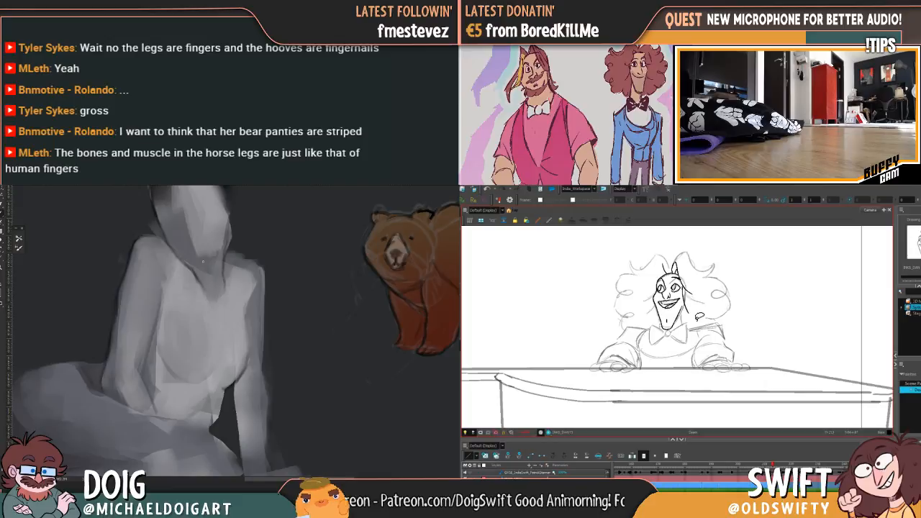
Adjust the pianist's hair line beside the far cheek and compare it with the neighbouring drawings
{"action": "left_click_drag", "start_coordinate": [684, 280], "coordinate": [693, 309]}
{"action": "left_click_drag", "start_coordinate": [248, 315], "coordinate": [253, 390]}
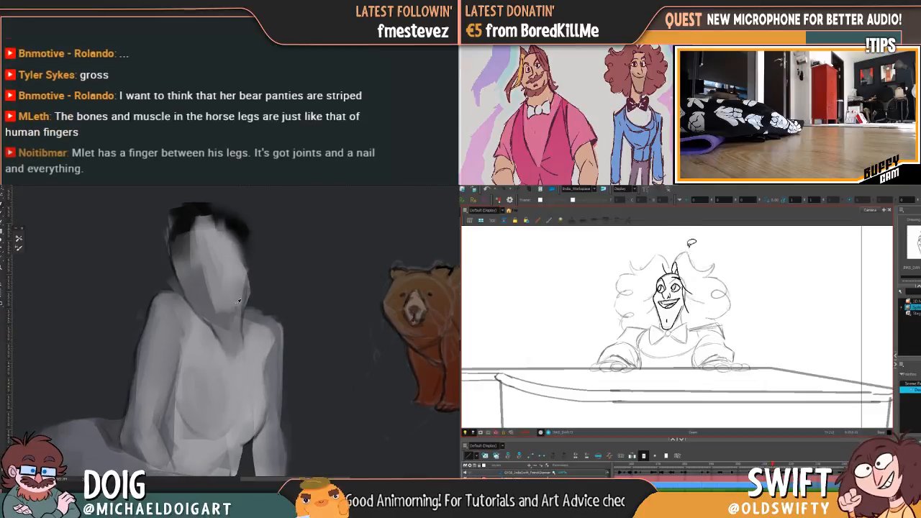
{"action": "left_click", "coordinate": [213, 326], "text": "alt"}
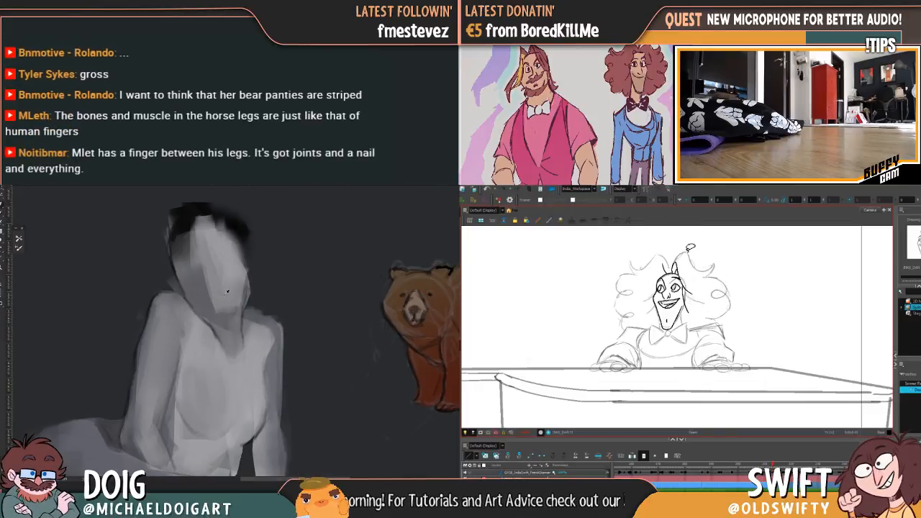
{"action": "key", "text": "comma"}
{"action": "key", "text": "period"}
{"action": "key", "text": "period"}
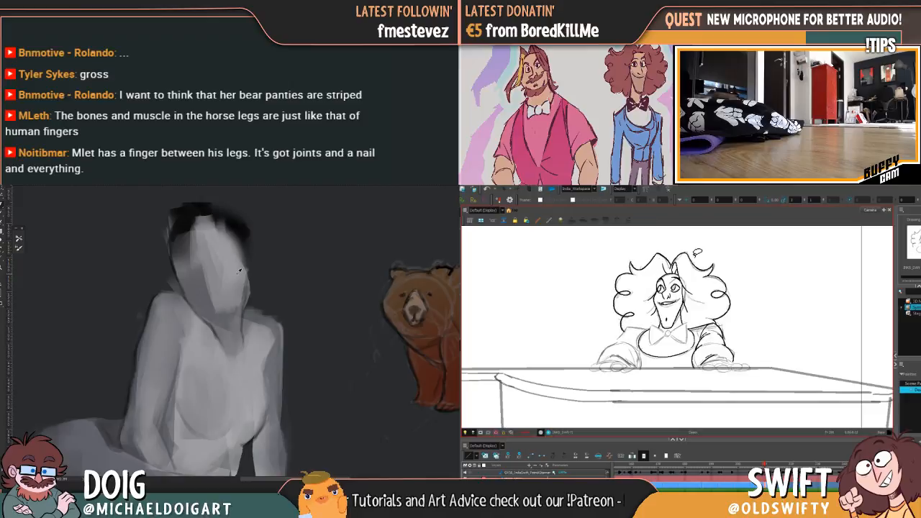
{"action": "key", "text": "period"}
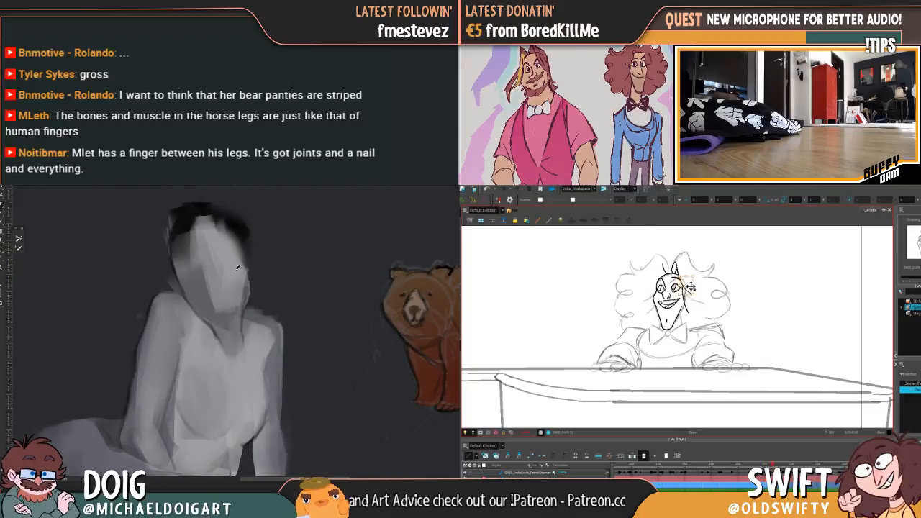
Nudge the pianist's inked hair line beside the far cheek and flip between neighbouring drawings to check its placement
{"action": "key", "text": "comma"}
{"action": "key", "text": "period"}
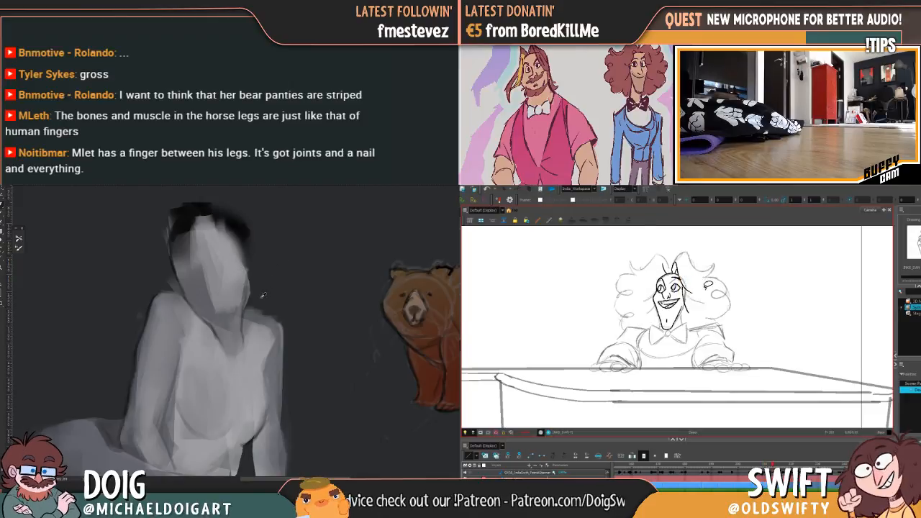
{"action": "key", "text": "period"}
{"action": "key", "text": "comma"}
{"action": "key", "text": "comma"}
{"action": "key", "text": "period"}
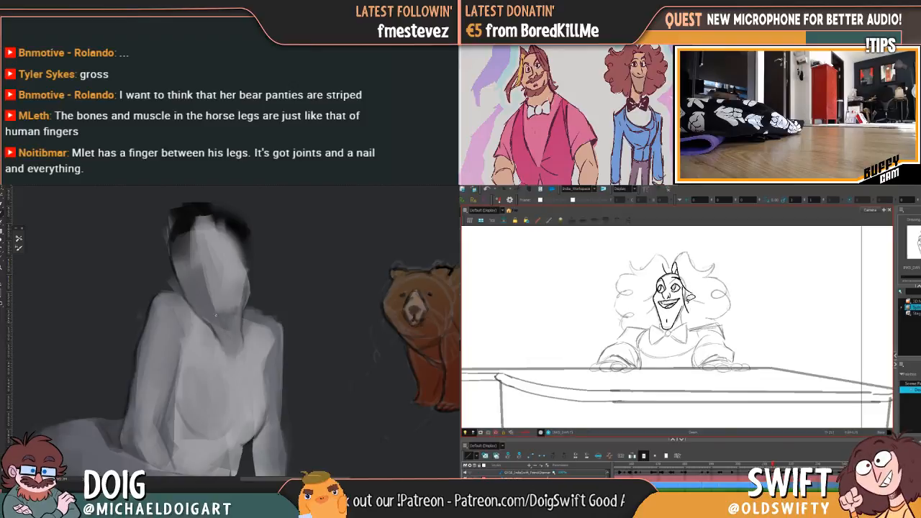
{"action": "left_click_drag", "start_coordinate": [691, 312], "coordinate": [691, 313]}
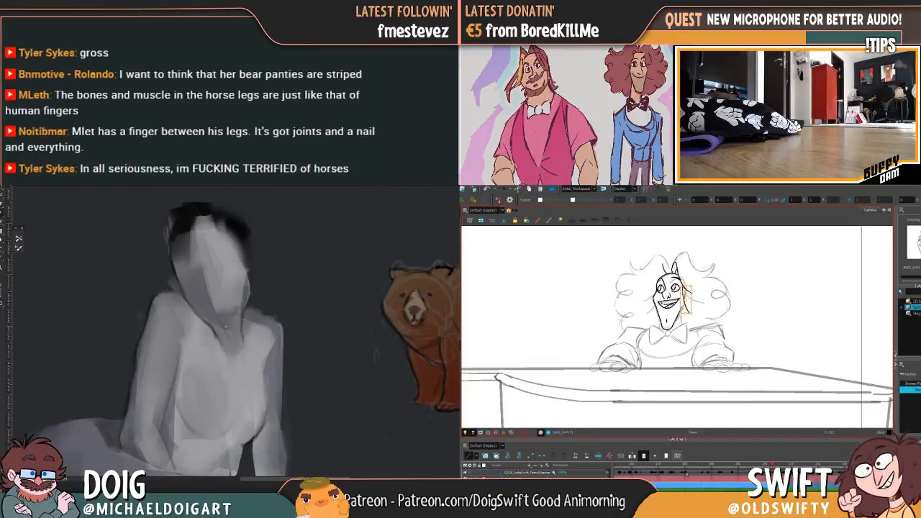
{"action": "key", "text": "comma"}
{"action": "key", "text": "period"}
{"action": "key", "text": "comma"}
{"action": "key", "text": "period"}
Adjust the inked hair strand above the pianist's forehead and check it against the previous drawing
{"action": "mouse_move", "coordinate": [679, 267]}
{"action": "left_mouse_down"}
{"action": "mouse_move", "coordinate": [685, 259]}
{"action": "mouse_move", "coordinate": [687, 265]}
{"action": "mouse_move", "coordinate": [678, 262]}
{"action": "left_mouse_up"}
{"action": "key", "text": "comma"}
{"action": "key", "text": "period"}
{"action": "key", "text": "comma"}
{"action": "key", "text": "period"}
{"action": "key", "text": "comma"}
{"action": "key", "text": "period"}
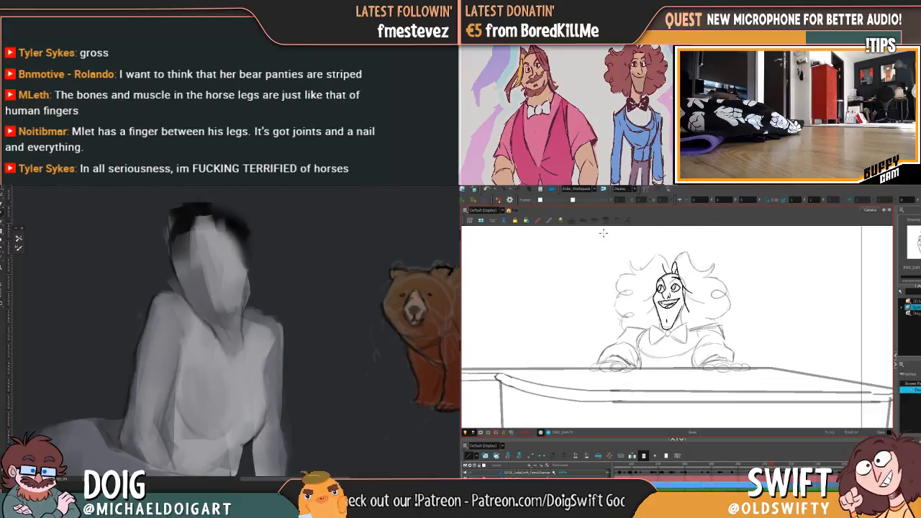
{"action": "mouse_move", "coordinate": [671, 263]}
{"action": "left_mouse_down"}
{"action": "mouse_move", "coordinate": [663, 272]}
{"action": "mouse_move", "coordinate": [668, 254]}
{"action": "left_mouse_up"}
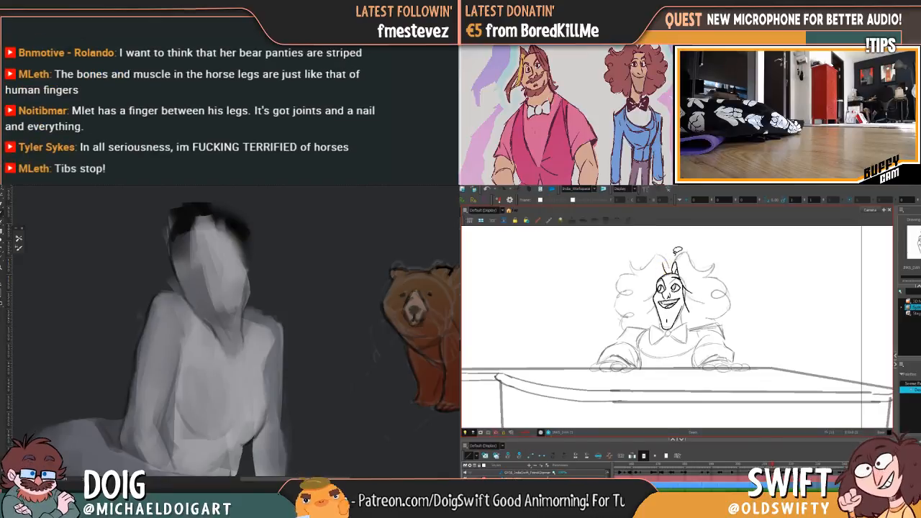
{"action": "key", "text": "comma"}
{"action": "key", "text": "period"}
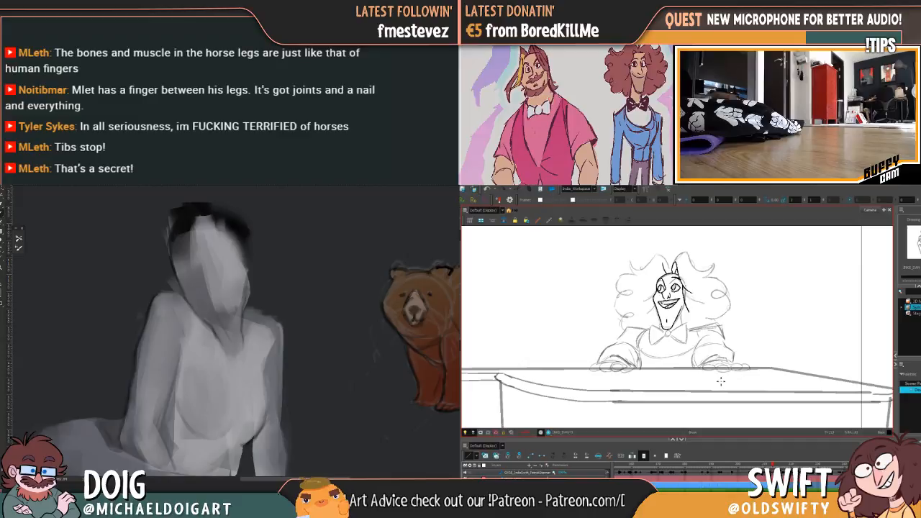
{"action": "key", "text": "comma"}
{"action": "key", "text": "period"}
{"action": "key", "text": "comma"}
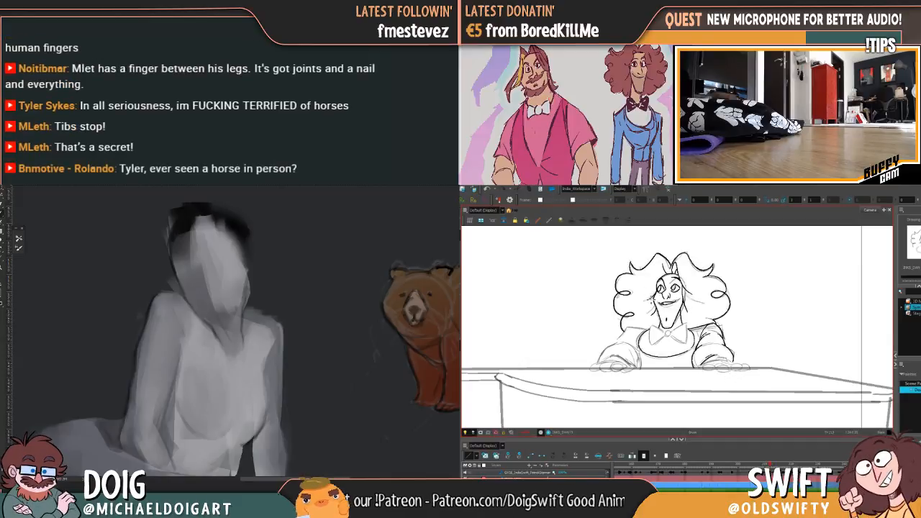
Copy the hair line beside the pianist's near cheek from the previous drawing and place it in the current one
{"action": "mouse_move", "coordinate": [653, 300]}
{"action": "left_mouse_down"}
{"action": "mouse_move", "coordinate": [653, 314]}
{"action": "mouse_move", "coordinate": [646, 299]}
{"action": "left_mouse_up"}
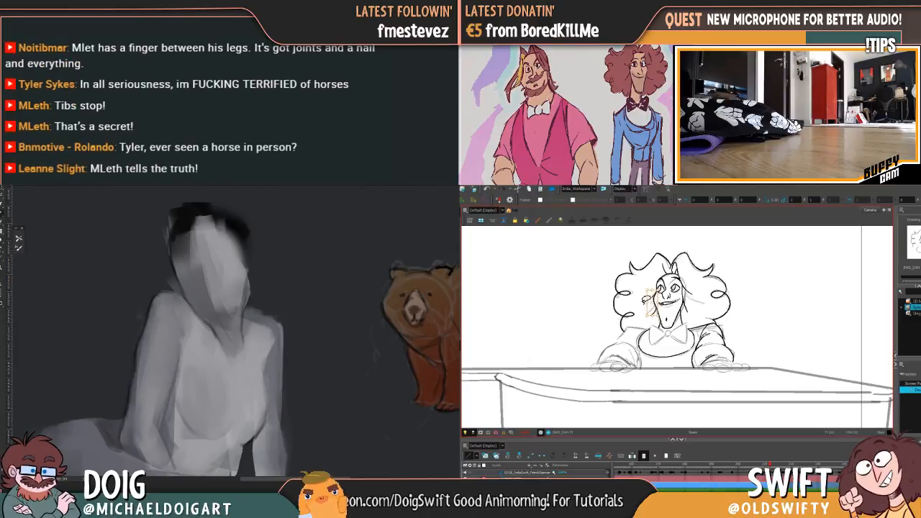
{"action": "key", "text": "period"}
{"action": "key", "text": "ctrl+v"}
{"action": "left_click_drag", "start_coordinate": [648, 310], "coordinate": [644, 309]}
{"action": "key", "text": "Escape"}
{"action": "left_click", "coordinate": [652, 308]}
Blend the light and dark planes of the grey seated figure's face and compare the pianist's near-cheek line between drawings
{"action": "mouse_move", "coordinate": [241, 328]}
{"action": "left_mouse_down"}
{"action": "mouse_move", "coordinate": [235, 298]}
{"action": "mouse_move", "coordinate": [219, 297]}
{"action": "mouse_move", "coordinate": [237, 274]}
{"action": "left_mouse_up"}
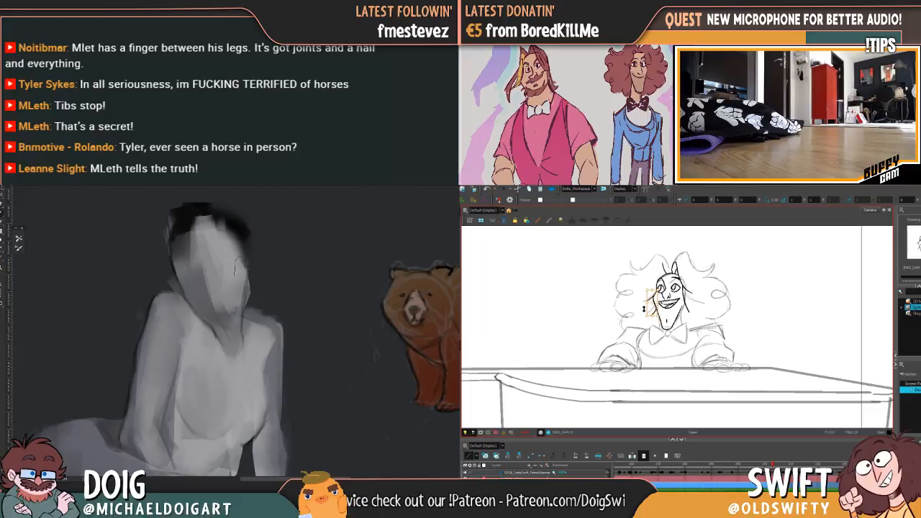
{"action": "key", "text": "comma"}
{"action": "key", "text": "period"}
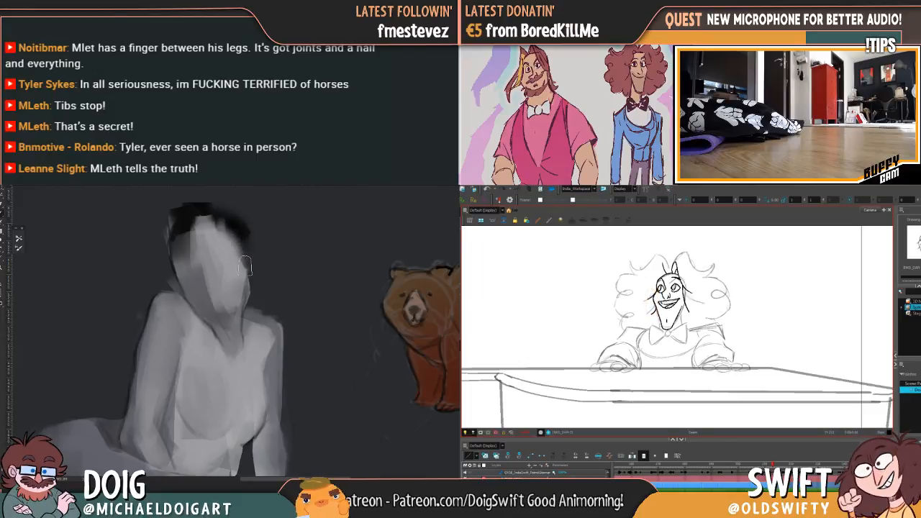
{"action": "key", "text": "comma"}
{"action": "key", "text": "period"}
{"action": "left_click_drag", "start_coordinate": [204, 257], "coordinate": [189, 268]}
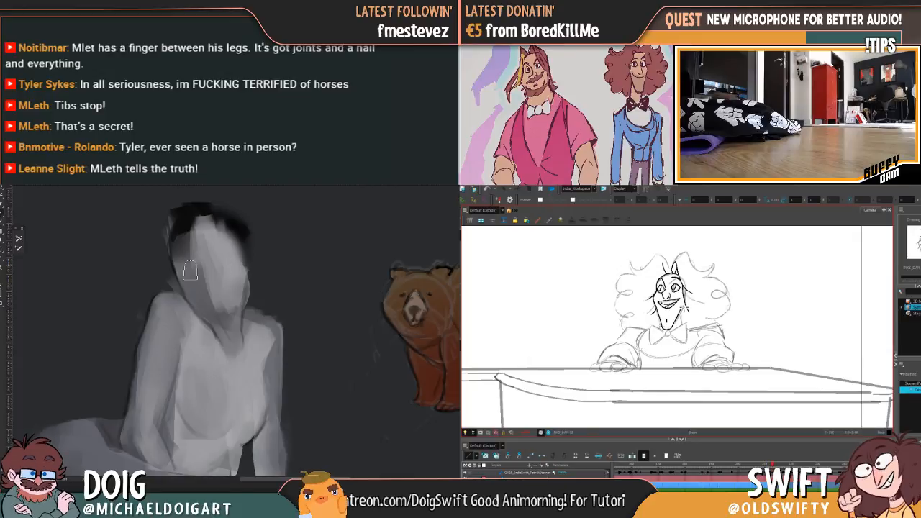
{"action": "mouse_move", "coordinate": [212, 233]}
{"action": "left_mouse_down"}
{"action": "mouse_move", "coordinate": [201, 247]}
{"action": "mouse_move", "coordinate": [232, 310]}
{"action": "left_mouse_up"}
{"action": "left_click", "coordinate": [184, 230]}
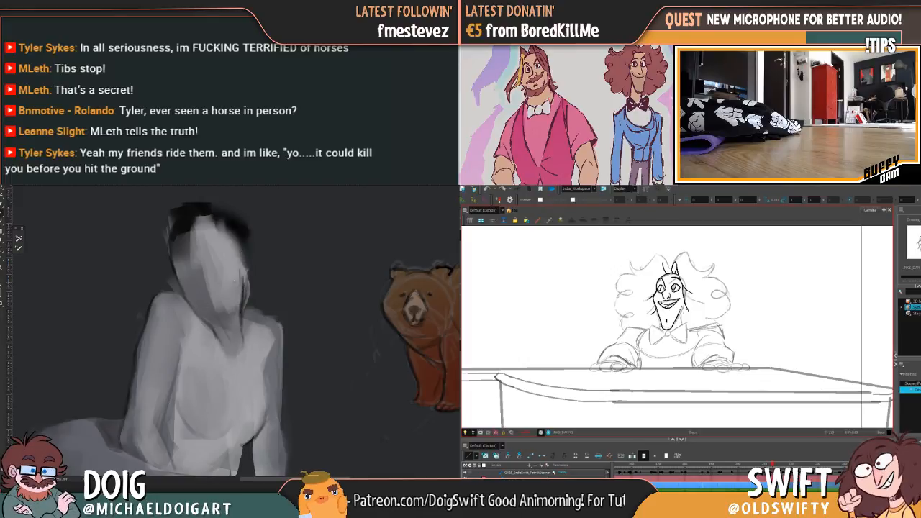
Touch up the far edge of the grey seated figure's face and compare the pianist's inked drawing with the previous one
{"action": "mouse_move", "coordinate": [249, 305]}
{"action": "left_mouse_down"}
{"action": "mouse_move", "coordinate": [248, 271]}
{"action": "mouse_move", "coordinate": [247, 282]}
{"action": "left_mouse_up"}
{"action": "key", "text": "comma"}
{"action": "key", "text": "period"}
{"action": "key", "text": "comma"}
{"action": "key", "text": "period"}
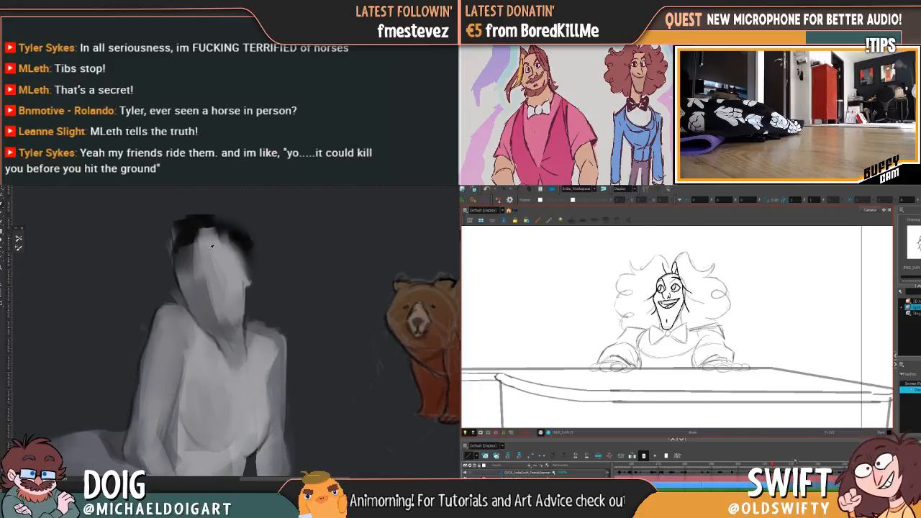
Darken the shadow down the near side of the grey figure's face while stepping through the pianist's rough drawings
{"action": "key", "text": "period"}
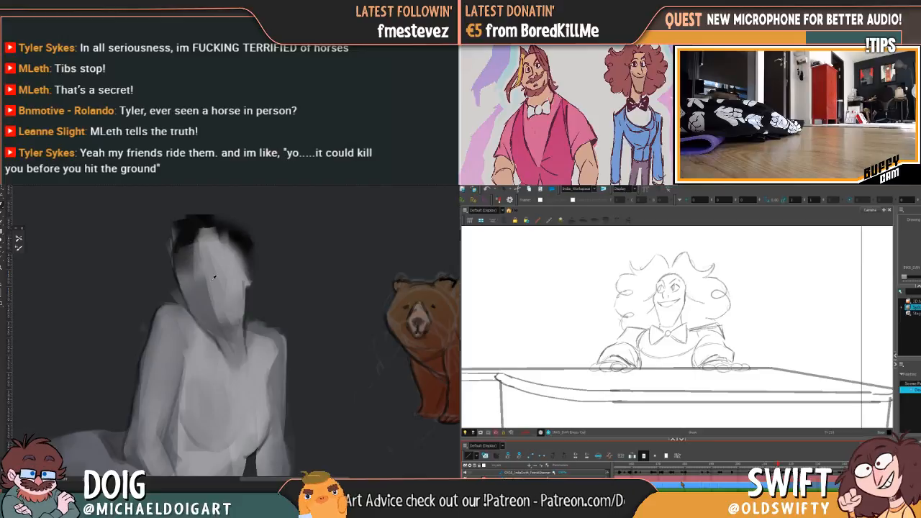
{"action": "key", "text": "ctrl+v"}
{"action": "key", "text": "comma"}
{"action": "key", "text": "comma"}
{"action": "key", "text": "comma"}
{"action": "key", "text": "comma"}
{"action": "left_click_drag", "start_coordinate": [191, 303], "coordinate": [215, 328]}
{"action": "left_click_drag", "start_coordinate": [185, 272], "coordinate": [207, 312]}
{"action": "key", "text": "period"}
{"action": "key", "text": "period"}
{"action": "key", "text": "period"}
Refine the shading of the grey figure's jaw and neck and check the following rough drawings of the pianist
{"action": "key", "text": "period"}
{"action": "left_click_drag", "start_coordinate": [185, 267], "coordinate": [195, 312]}
{"action": "key", "text": "ctrl+minus"}
{"action": "key", "text": "period"}
{"action": "key", "text": "g"}
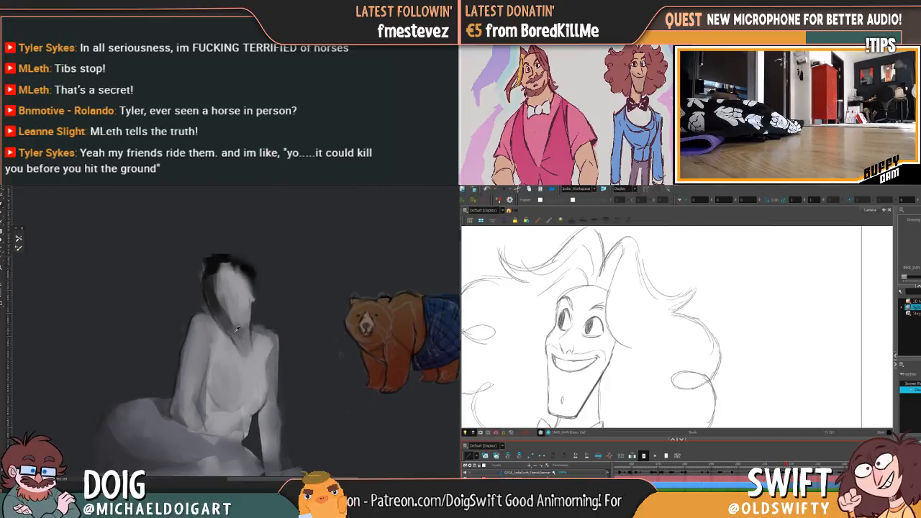
{"action": "left_click", "coordinate": [238, 333], "text": "alt"}
{"action": "left_click_drag", "start_coordinate": [229, 332], "coordinate": [215, 306]}
{"action": "key", "text": "g"}
{"action": "key", "text": "g"}
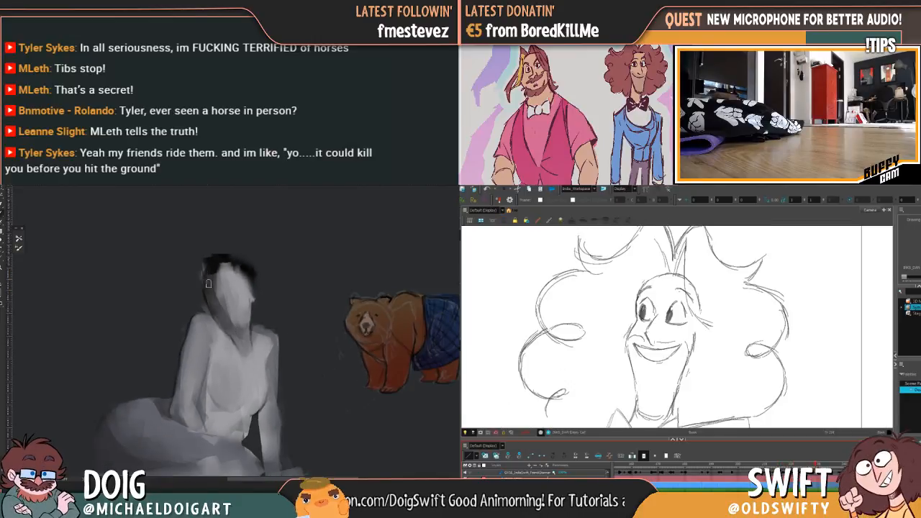
Refine the edge of the grey seated figure's near shoulder and clear the selection
{"action": "key", "text": "ctrl+minus"}
{"action": "key", "text": "ctrl+minus"}
{"action": "key", "text": "ctrl+plus"}
{"action": "key", "text": "ctrl+plus"}
{"action": "key", "text": "ctrl+plus"}
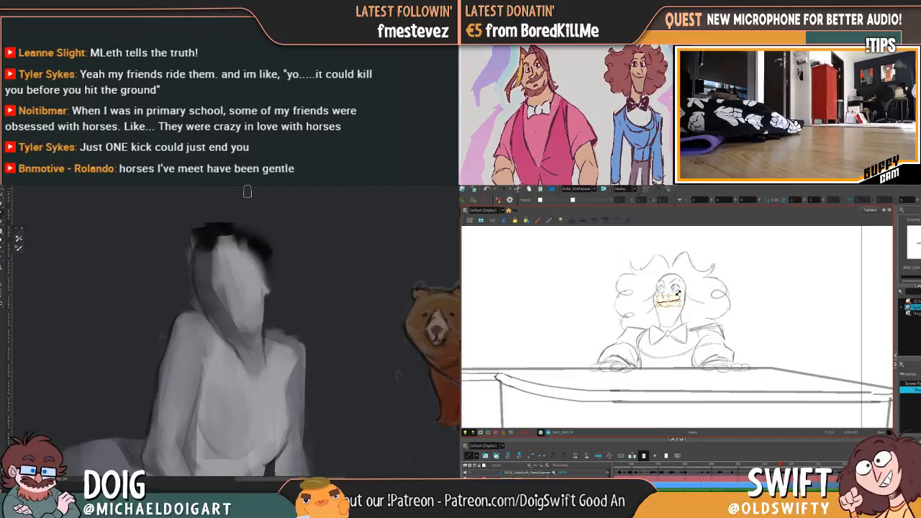
{"action": "left_click_drag", "start_coordinate": [189, 317], "coordinate": [192, 340]}
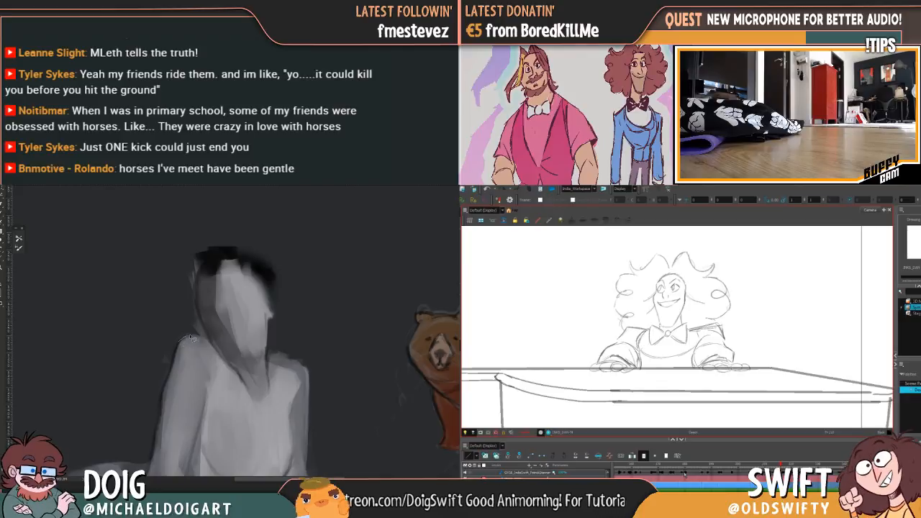
{"action": "mouse_move", "coordinate": [206, 336]}
{"action": "left_mouse_down"}
{"action": "mouse_move", "coordinate": [193, 269]}
{"action": "mouse_move", "coordinate": [170, 277]}
{"action": "mouse_move", "coordinate": [154, 398]}
{"action": "mouse_move", "coordinate": [188, 335]}
{"action": "mouse_move", "coordinate": [176, 353]}
{"action": "mouse_move", "coordinate": [180, 325]}
{"action": "left_mouse_up"}
{"action": "key", "text": "ctrl+d"}
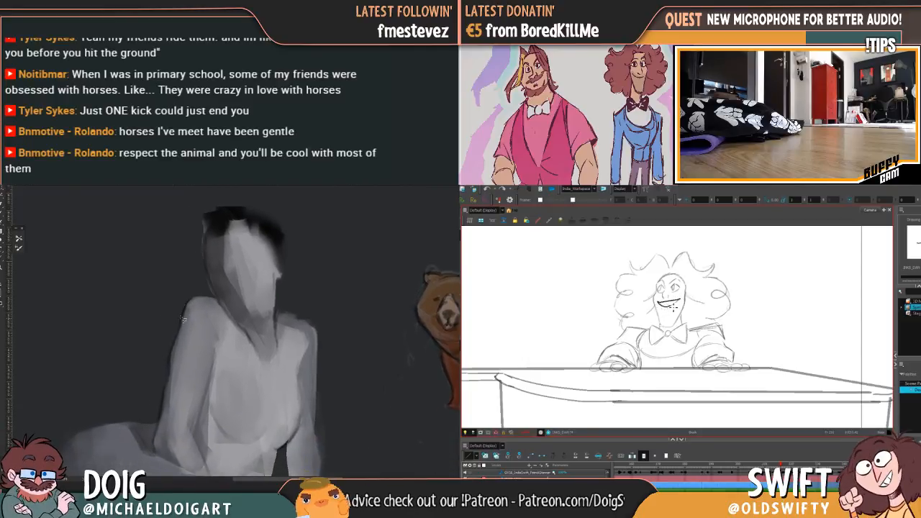
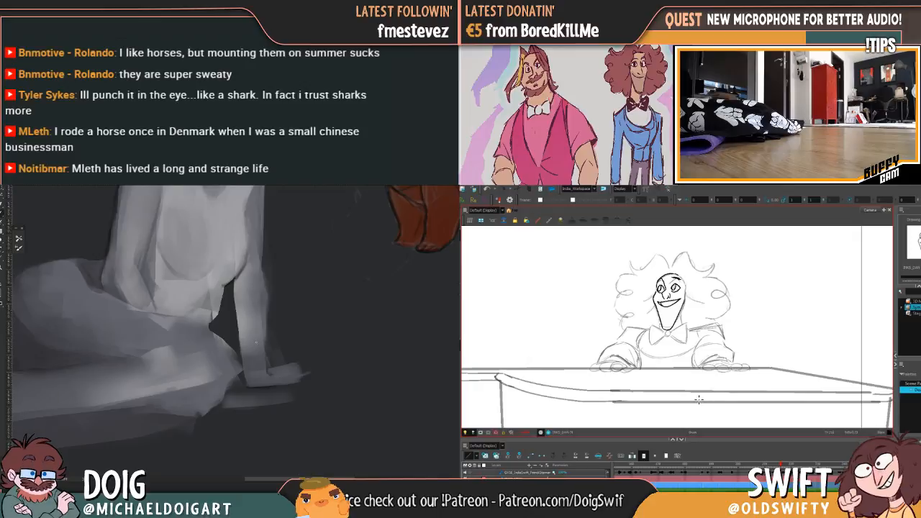
Compare the pianist's inked face with the neighbouring drawings and start adjusting the contour of the far jaw line
{"action": "key", "text": "f"}
{"action": "key", "text": "g"}
{"action": "key", "text": "f"}
{"action": "key", "text": "g"}
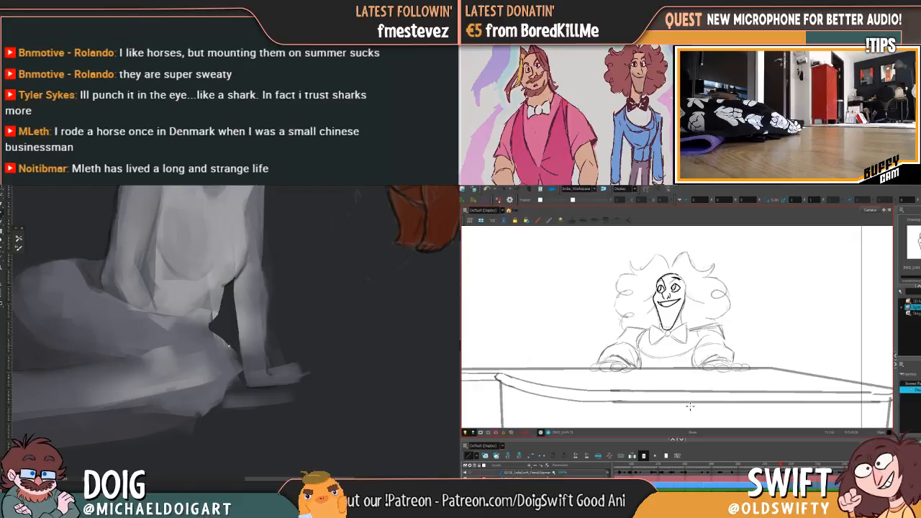
{"action": "key", "text": "f"}
{"action": "key", "text": "g"}
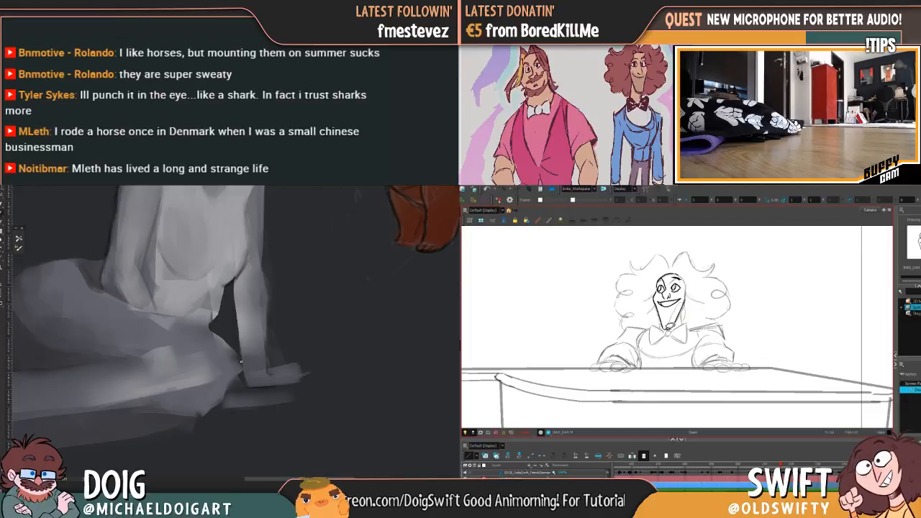
{"action": "left_click", "coordinate": [681, 315]}
{"action": "key", "text": "alt+q"}
{"action": "key", "text": "comma"}
Refine the grey figure's propping arm, thigh and shin shading and paint a light foot shape beneath the knee
{"action": "mouse_move", "coordinate": [220, 340]}
{"action": "left_mouse_down"}
{"action": "mouse_move", "coordinate": [243, 376]}
{"action": "mouse_move", "coordinate": [262, 344]}
{"action": "left_mouse_up"}
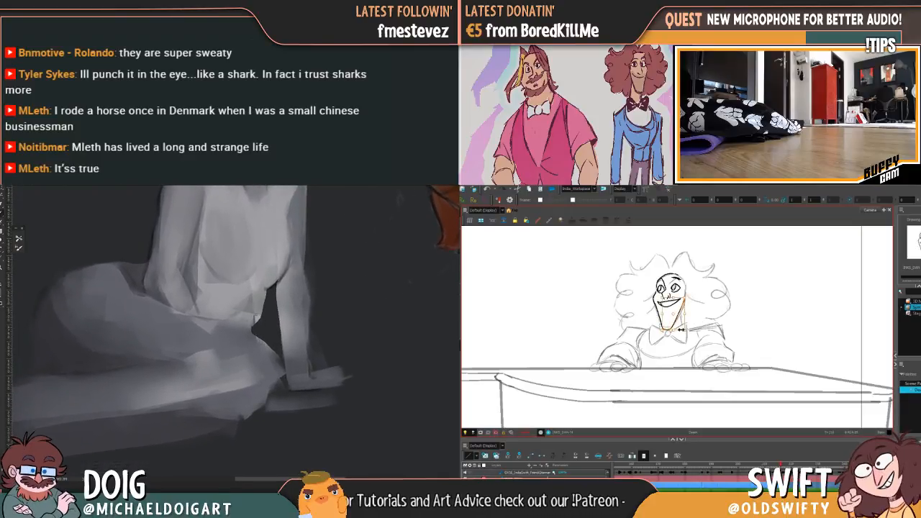
{"action": "left_click_drag", "start_coordinate": [146, 284], "coordinate": [163, 322]}
{"action": "left_click_drag", "start_coordinate": [193, 357], "coordinate": [192, 347]}
{"action": "left_click_drag", "start_coordinate": [216, 379], "coordinate": [206, 352]}
{"action": "left_click", "coordinate": [179, 306], "text": "alt"}
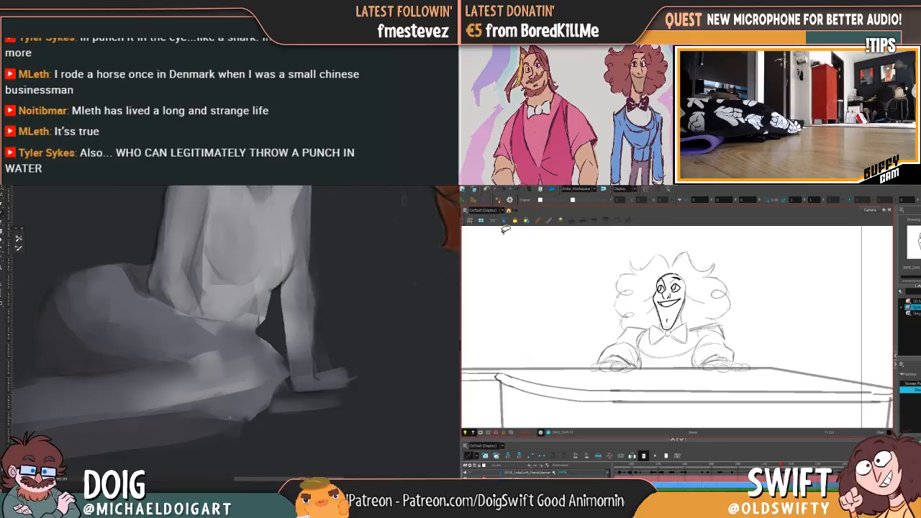
{"action": "mouse_move", "coordinate": [231, 403]}
{"action": "left_mouse_down"}
{"action": "mouse_move", "coordinate": [258, 416]}
{"action": "mouse_move", "coordinate": [252, 409]}
{"action": "mouse_move", "coordinate": [311, 372]}
{"action": "mouse_move", "coordinate": [303, 368]}
{"action": "mouse_move", "coordinate": [269, 419]}
{"action": "mouse_move", "coordinate": [244, 418]}
{"action": "mouse_move", "coordinate": [280, 415]}
{"action": "left_mouse_up"}
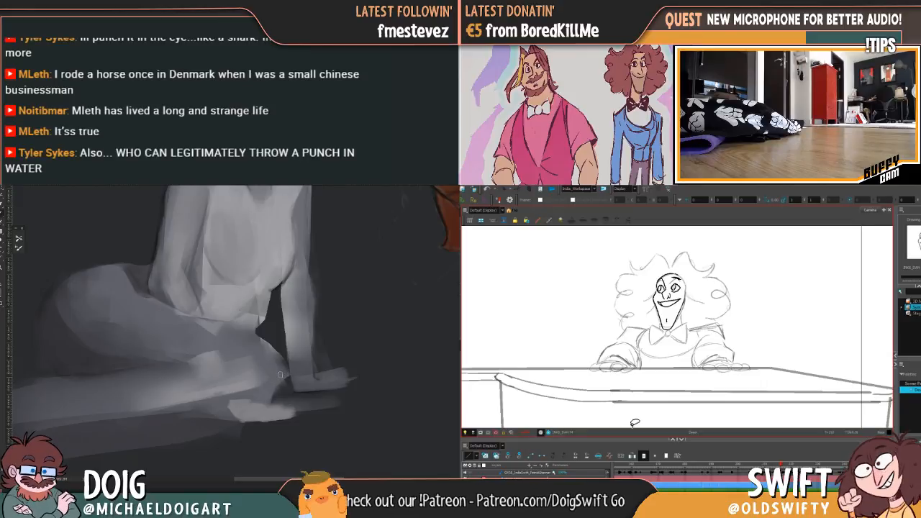
Touch up the grey figure's foot and select the pianist's near jaw line while comparing it with the neighbouring drawings
{"action": "key", "text": "f"}
{"action": "key", "text": "g"}
{"action": "key", "text": "f"}
{"action": "key", "text": "g"}
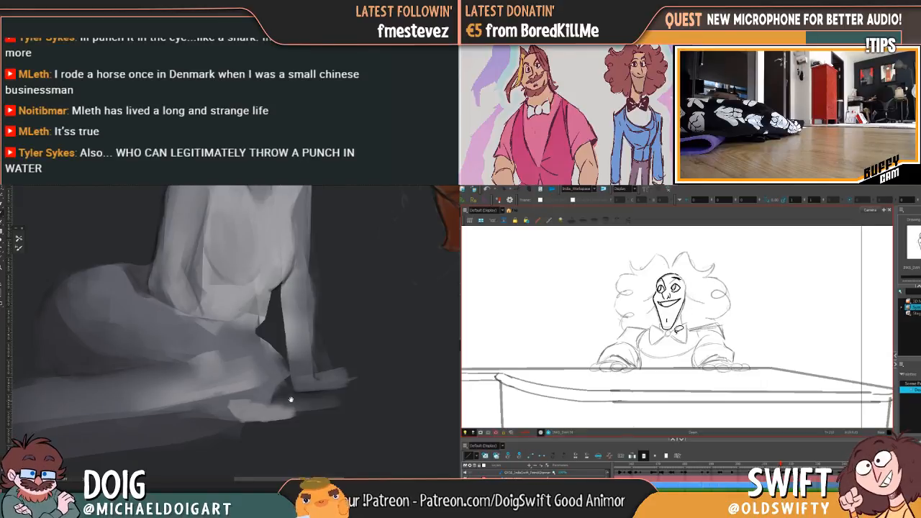
{"action": "left_click_drag", "start_coordinate": [290, 401], "coordinate": [289, 396]}
{"action": "left_click_drag", "start_coordinate": [677, 323], "coordinate": [669, 328]}
{"action": "left_click", "coordinate": [674, 341]}
{"action": "key", "text": "f"}
{"action": "key", "text": "g"}
{"action": "key", "text": "f"}
{"action": "key", "text": "g"}
{"action": "left_click_drag", "start_coordinate": [667, 321], "coordinate": [663, 323]}
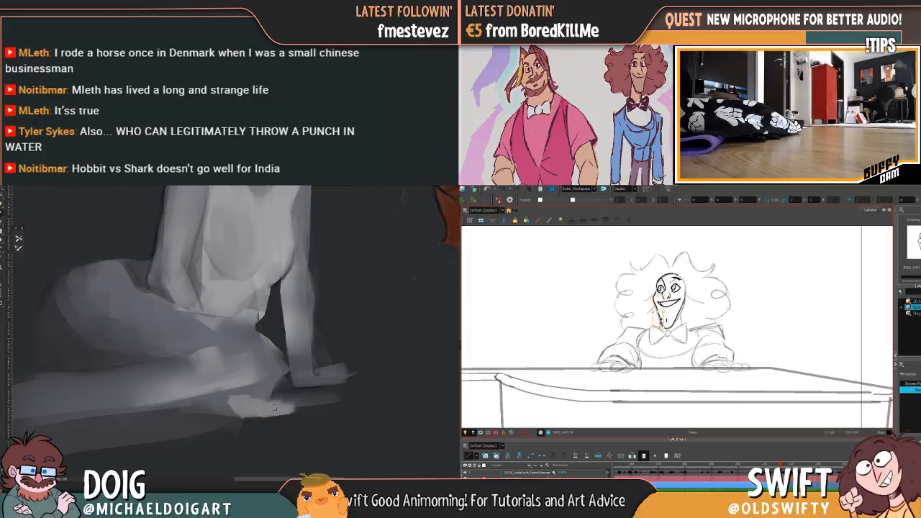
{"action": "left_click", "coordinate": [636, 375]}
Recheck both sides of the pianist's jaw against the neighbouring drawings and delete the near-side jaw line
{"action": "key", "text": "f"}
{"action": "key", "text": "g"}
{"action": "key", "text": "f"}
{"action": "key", "text": "g"}
{"action": "left_click_drag", "start_coordinate": [679, 318], "coordinate": [666, 324]}
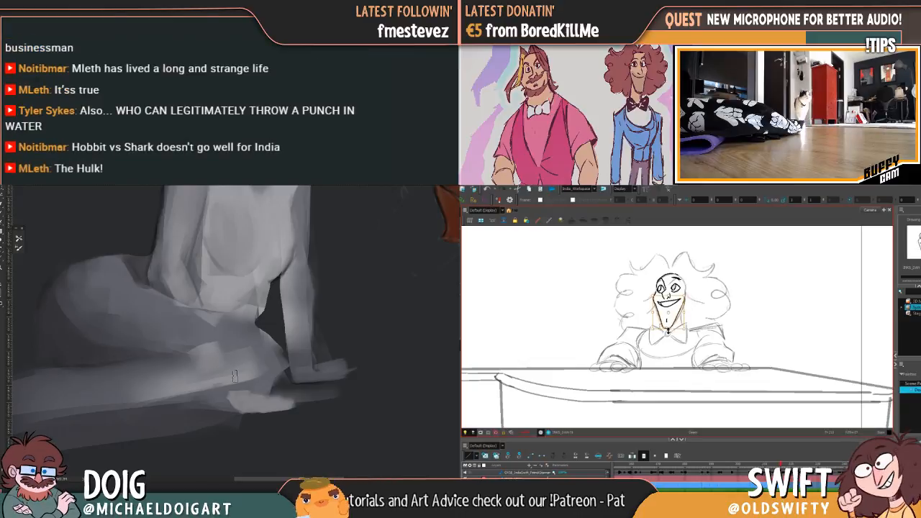
{"action": "key", "text": "f"}
{"action": "key", "text": "g"}
{"action": "left_click_drag", "start_coordinate": [669, 317], "coordinate": [663, 323]}
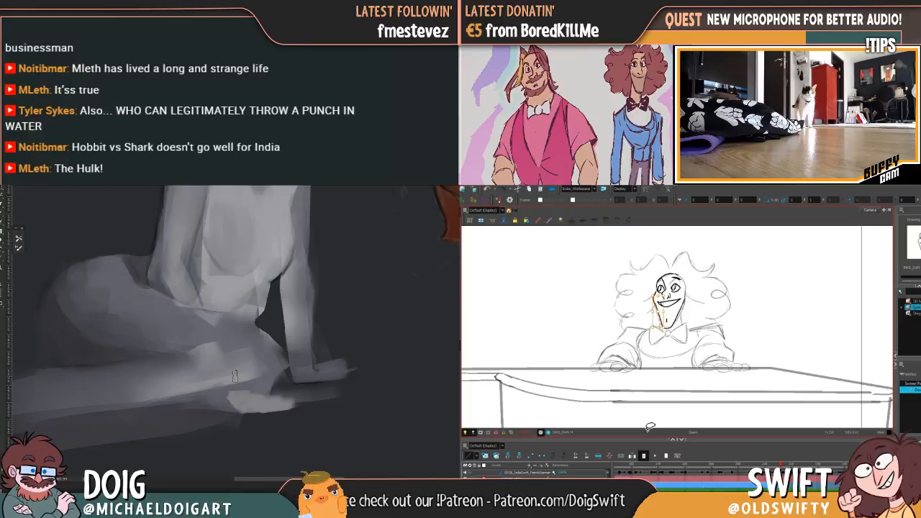
{"action": "key", "text": "Delete"}
Select and delete the stroke at the far side of the pianist's chin while checking the adjacent drawings
{"action": "key", "text": "f"}
{"action": "key", "text": "g"}
{"action": "key", "text": "f"}
{"action": "key", "text": "g"}
{"action": "left_click_drag", "start_coordinate": [684, 313], "coordinate": [677, 329]}
{"action": "key", "text": "Delete"}
{"action": "key", "text": "f"}
{"action": "key", "text": "g"}
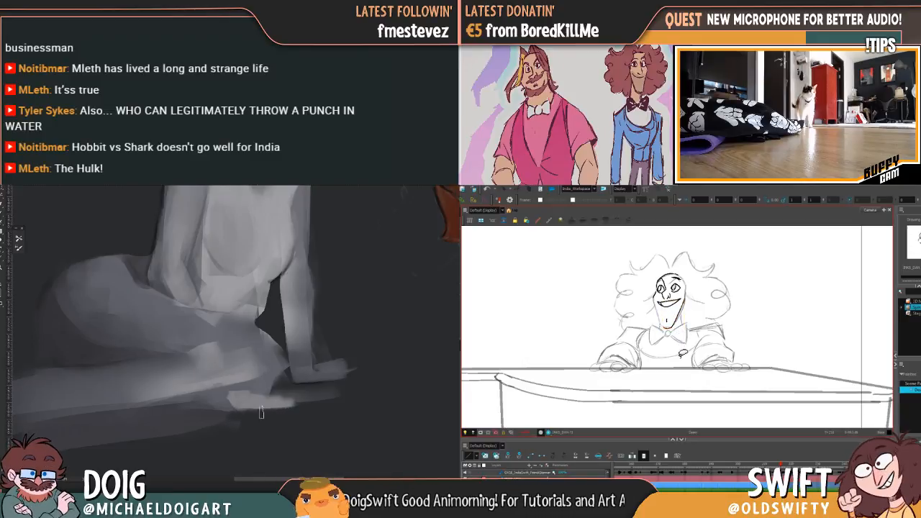
Blend the shading of the grey figure's shin above the foot and begin redrawing the pianist's near jaw line
{"action": "left_click_drag", "start_coordinate": [241, 374], "coordinate": [245, 372]}
{"action": "key", "text": "f"}
{"action": "key", "text": "g"}
{"action": "key", "text": "f"}
{"action": "key", "text": "g"}
{"action": "left_click", "coordinate": [238, 374], "text": "alt"}
{"action": "left_click", "coordinate": [233, 378], "text": "alt"}
{"action": "left_click_drag", "start_coordinate": [653, 301], "coordinate": [659, 313]}
{"action": "left_click_drag", "start_coordinate": [209, 390], "coordinate": [264, 381]}
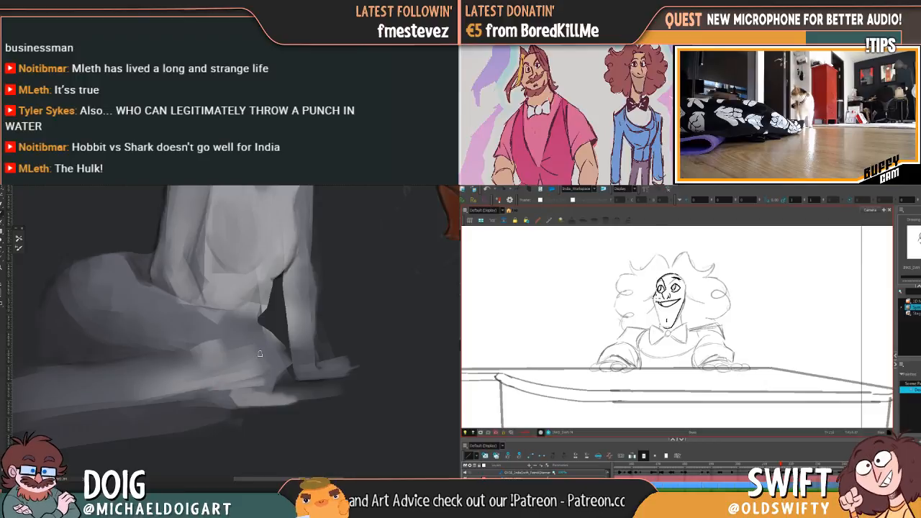
Carry the pianist's near jaw line down to the chin and smooth the underside of the grey figure's knee
{"action": "left_click_drag", "start_coordinate": [655, 304], "coordinate": [664, 328]}
{"action": "mouse_move", "coordinate": [216, 389]}
{"action": "left_mouse_down"}
{"action": "mouse_move", "coordinate": [267, 378]}
{"action": "mouse_move", "coordinate": [274, 365]}
{"action": "left_mouse_up"}
{"action": "left_click", "coordinate": [305, 373], "text": "alt"}
{"action": "left_click", "coordinate": [304, 377], "text": "alt"}
{"action": "left_click_drag", "start_coordinate": [274, 377], "coordinate": [220, 393]}
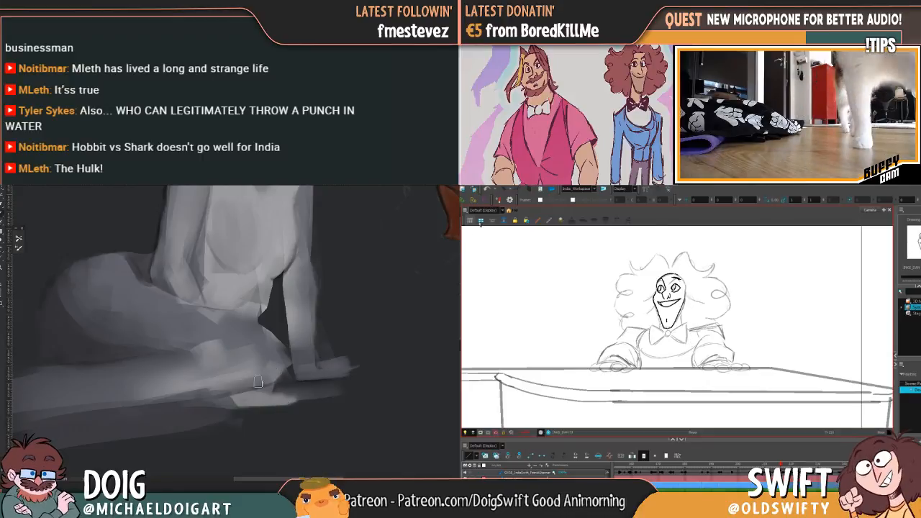
Undo the last changes to the pianist's jaw and delete the selected near-side jaw line
{"action": "left_click_drag", "start_coordinate": [662, 318], "coordinate": [669, 316]}
{"action": "key", "text": "ctrl+z"}
{"action": "left_click", "coordinate": [663, 324]}
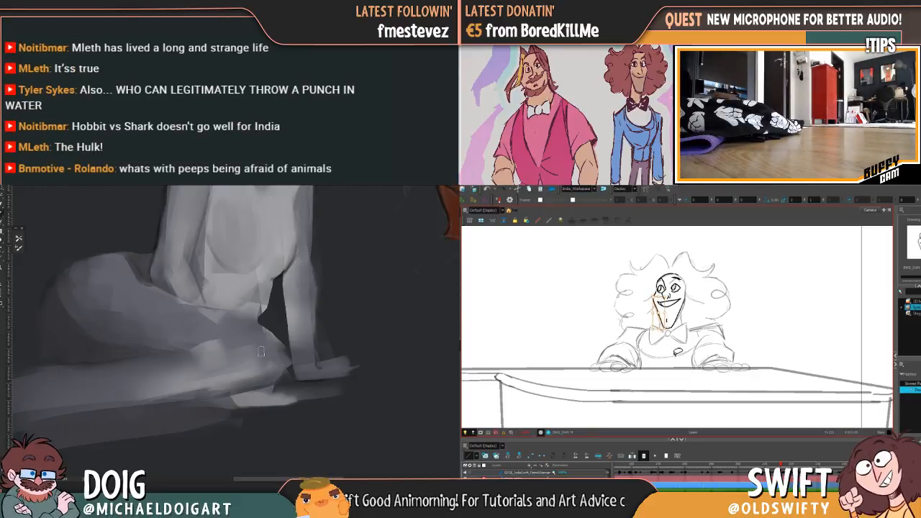
{"action": "key", "text": "ctrl+z"}
{"action": "key", "text": "ctrl+z"}
{"action": "key", "text": "ctrl+z"}
{"action": "key", "text": "ctrl+z"}
{"action": "key", "text": "ctrl+z"}
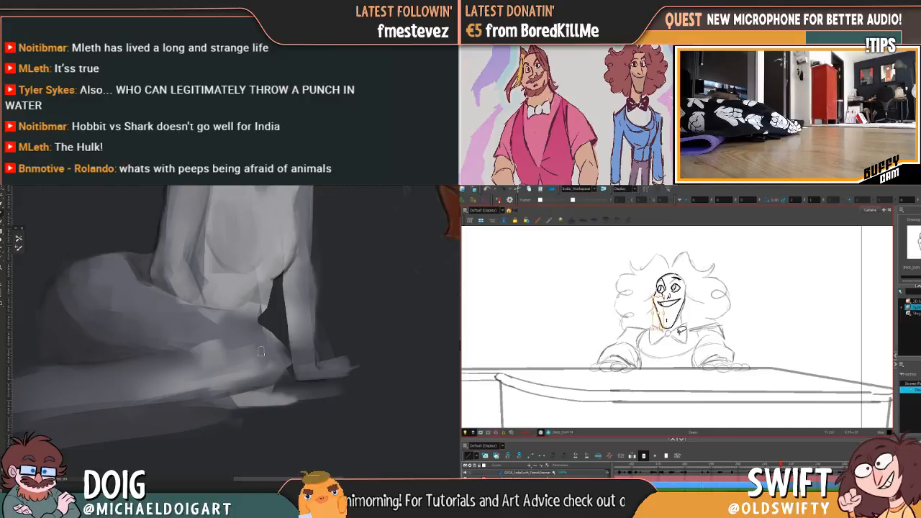
{"action": "key", "text": "ctrl+z"}
{"action": "key", "text": "ctrl+z"}
{"action": "left_click", "coordinate": [661, 321]}
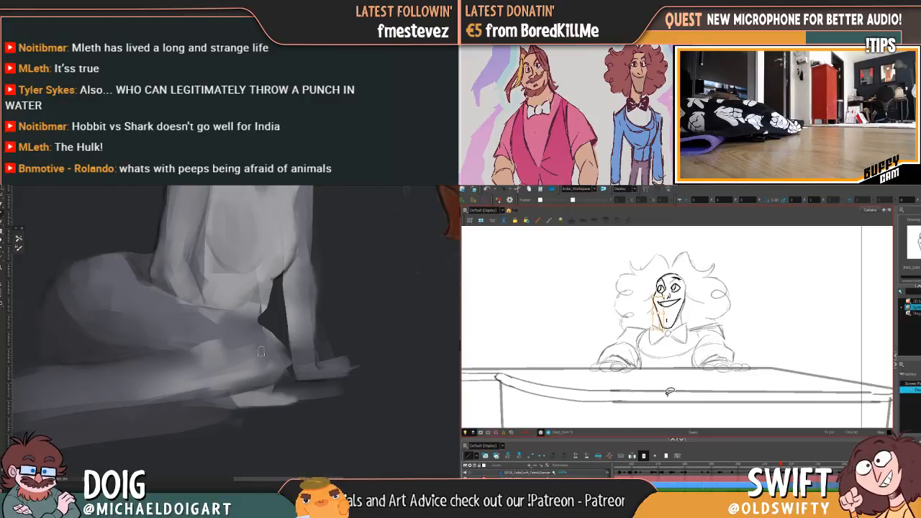
{"action": "key", "text": "Delete"}
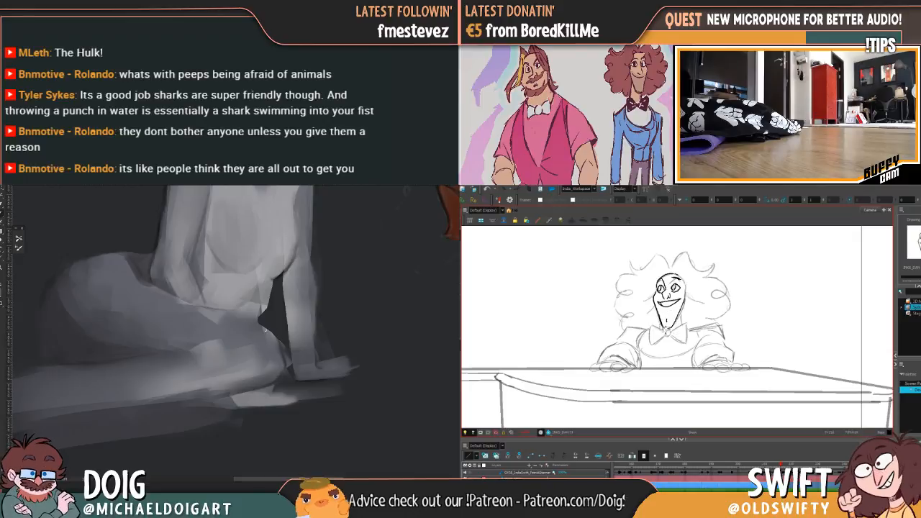
Refine the edge of the grey figure's knee and select the pianist's far jaw line for adjustment
{"action": "left_click", "coordinate": [291, 372], "text": "alt"}
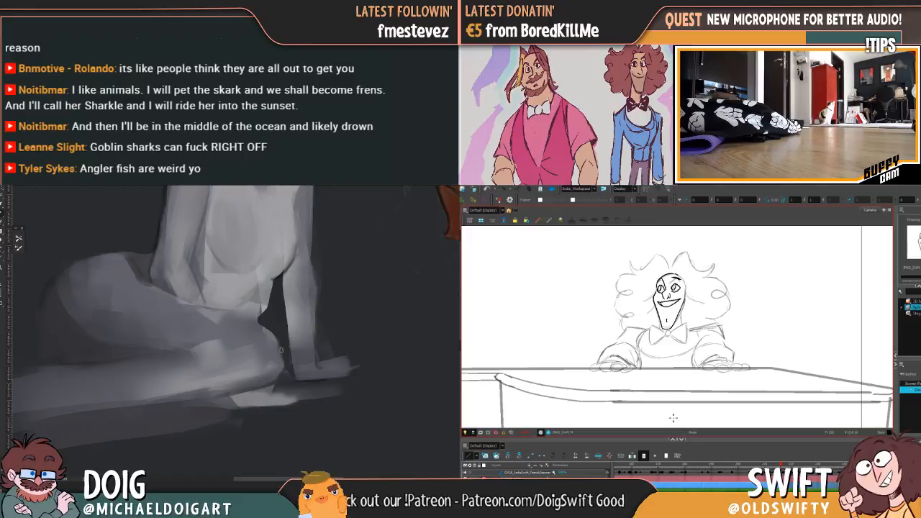
{"action": "mouse_move", "coordinate": [276, 288]}
{"action": "left_mouse_down"}
{"action": "mouse_move", "coordinate": [284, 338]}
{"action": "mouse_move", "coordinate": [293, 304]}
{"action": "mouse_move", "coordinate": [278, 303]}
{"action": "left_mouse_up"}
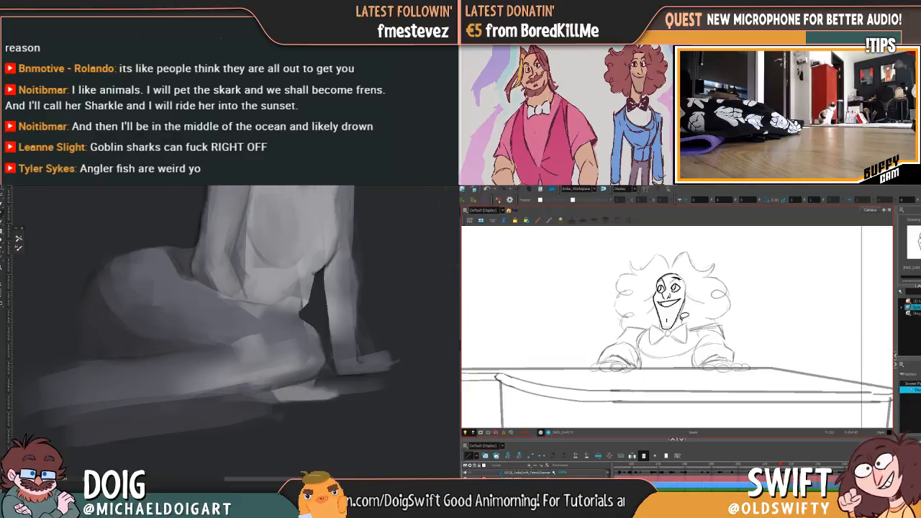
{"action": "left_click", "coordinate": [678, 316]}
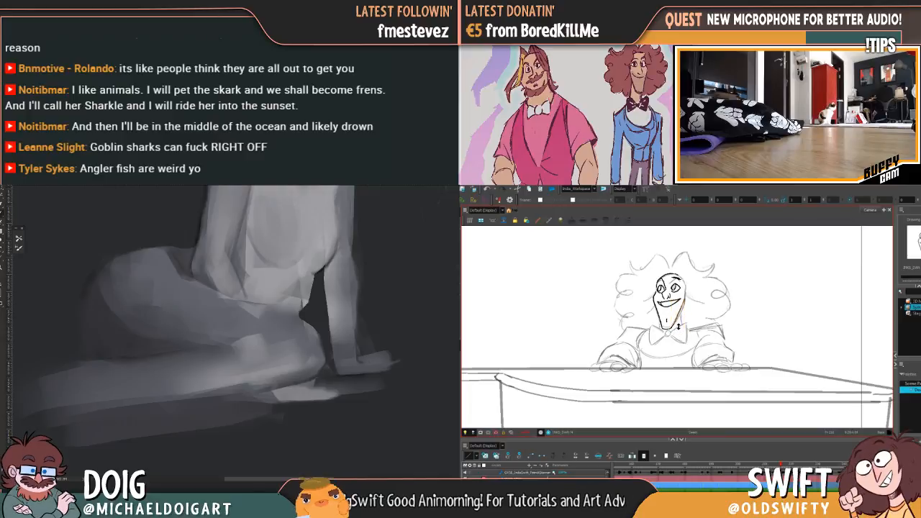
{"action": "left_click", "coordinate": [678, 330]}
Compare the pianist's jaw with the preceding drawing by stepping back and forth between the two frames
{"action": "key", "text": "comma"}
{"action": "key", "text": "period"}
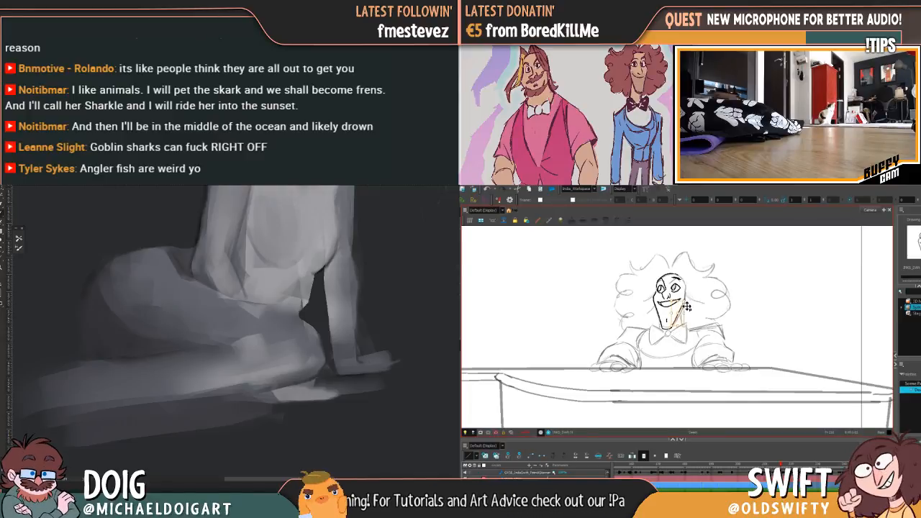
{"action": "key", "text": "comma"}
{"action": "key", "text": "period"}
{"action": "key", "text": "comma"}
{"action": "key", "text": "period"}
{"action": "key", "text": "comma"}
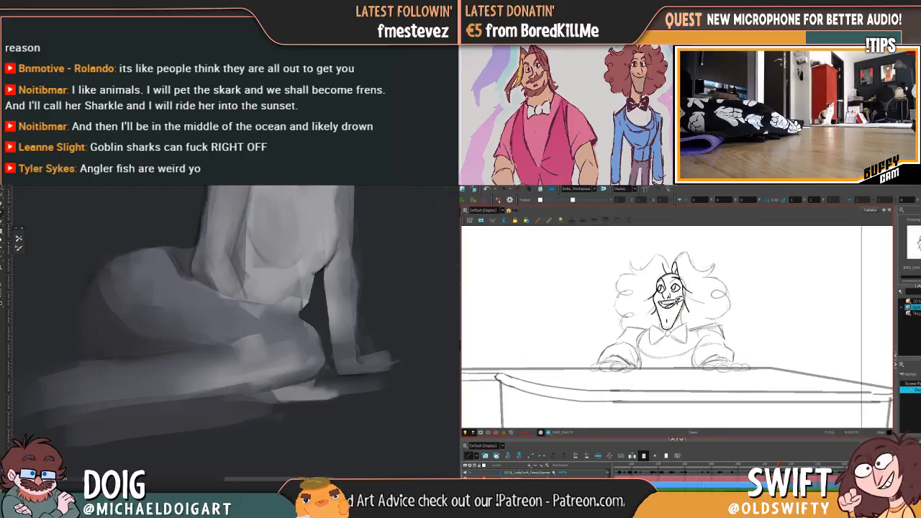
Replace the pianist's jaw lines with a copy of the jaw from the preceding drawing
{"action": "left_click", "coordinate": [660, 324]}
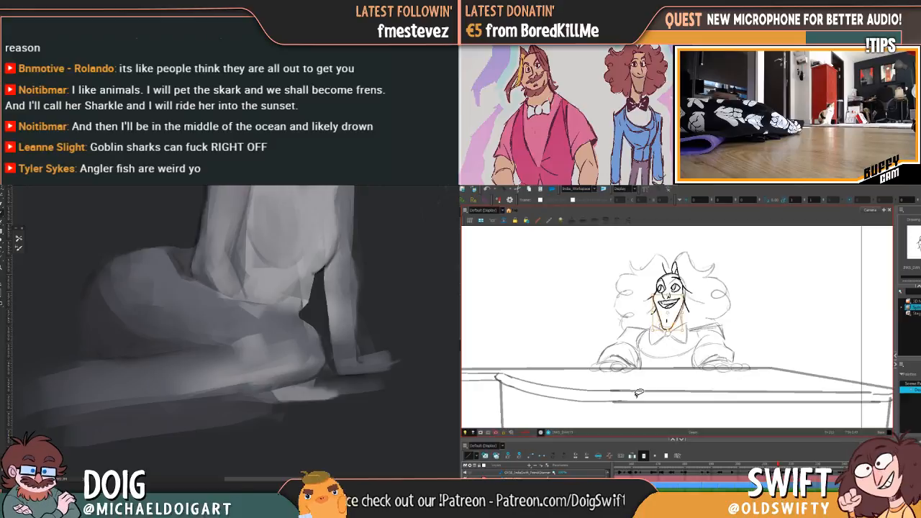
{"action": "key", "text": "period"}
{"action": "left_click", "coordinate": [663, 348]}
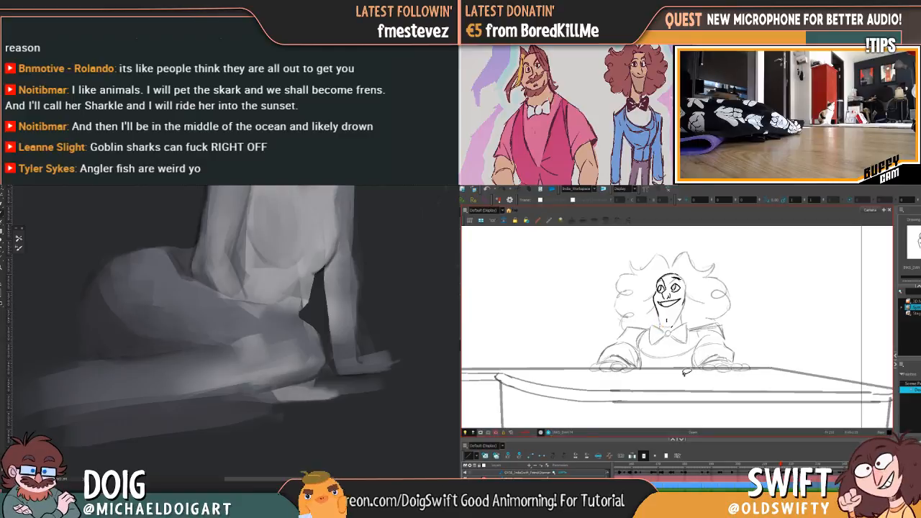
{"action": "left_click_drag", "start_coordinate": [678, 338], "coordinate": [681, 333]}
{"action": "key", "text": "ctrl+v"}
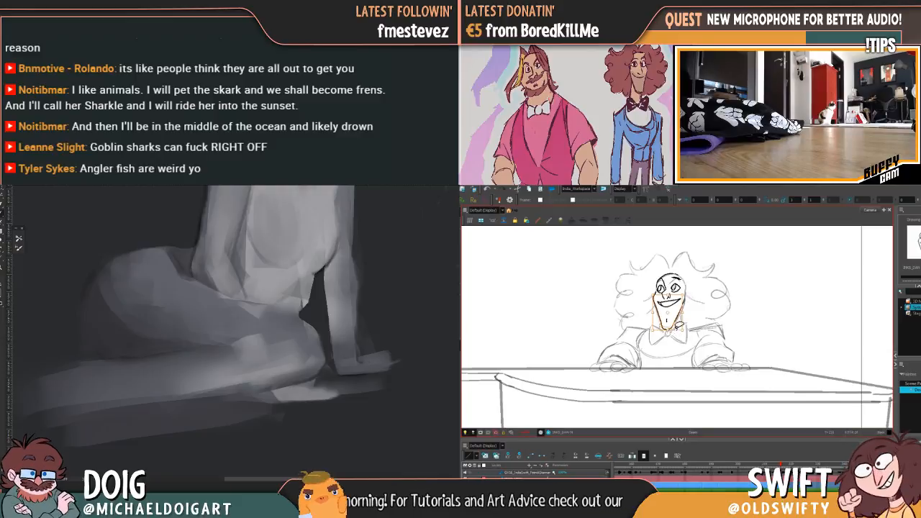
Reshape the pasted jaw at the pianist's chin and adjust the upper end of its far-side line
{"action": "key", "text": "alt+q"}
{"action": "left_click_drag", "start_coordinate": [671, 330], "coordinate": [670, 329]}
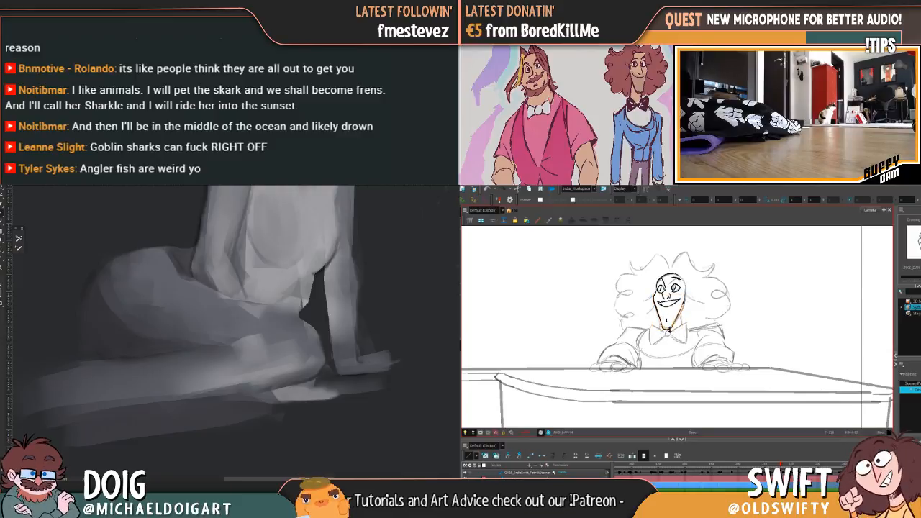
{"action": "key", "text": "alt+s"}
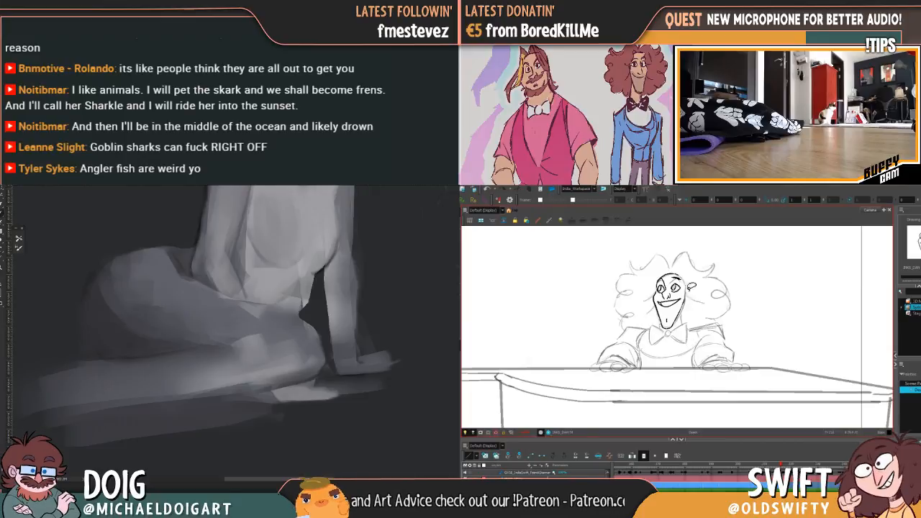
{"action": "left_click", "coordinate": [684, 307]}
{"action": "left_click_drag", "start_coordinate": [689, 304], "coordinate": [685, 304]}
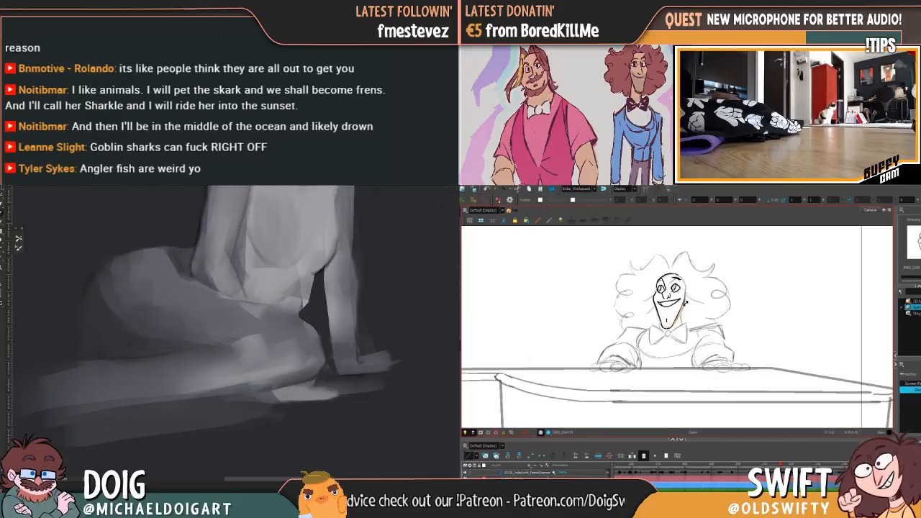
{"action": "key", "text": "alt+s"}
{"action": "left_click", "coordinate": [687, 301]}
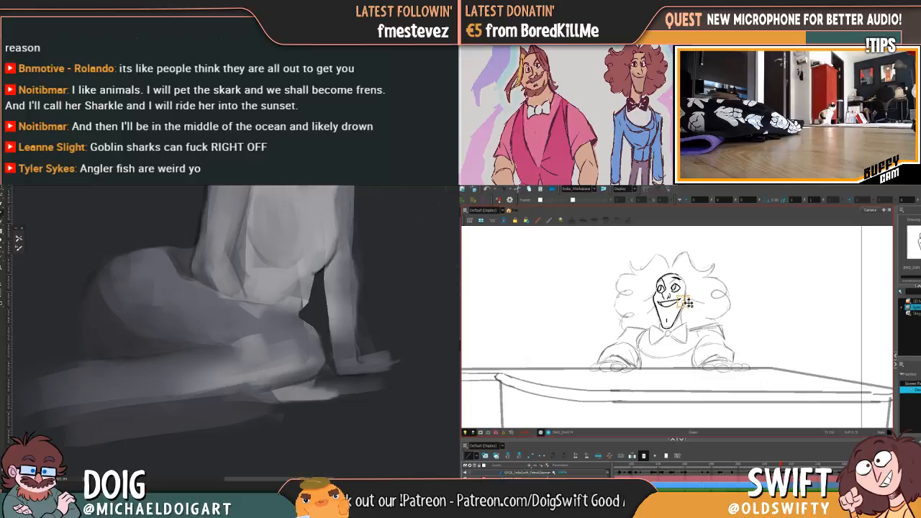
Step back and forth between the current and preceding drawings to examine how the pianist's jaw moves
{"action": "key", "text": "comma"}
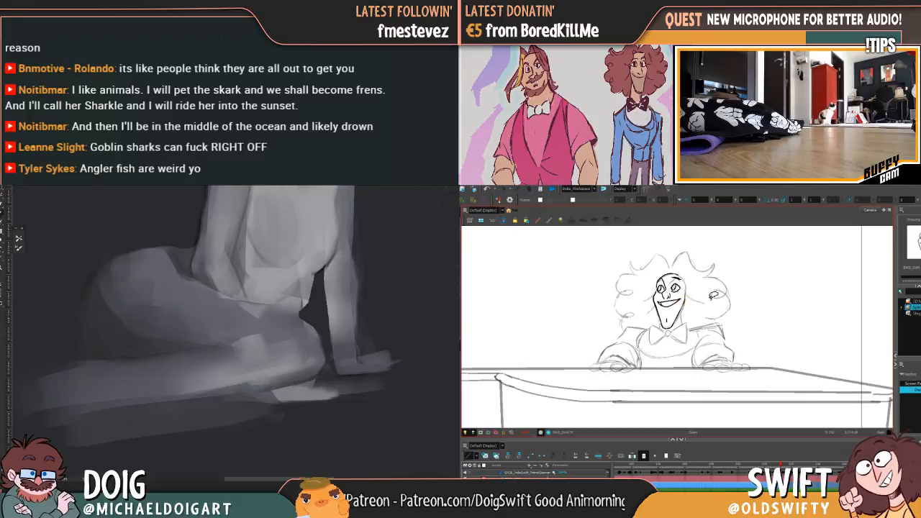
{"action": "key", "text": "period"}
{"action": "key", "text": "comma"}
{"action": "key", "text": "period"}
{"action": "key", "text": "comma"}
{"action": "key", "text": "period"}
{"action": "key", "text": "comma"}
{"action": "key", "text": "period"}
Go to the pianist's earlier side-facing drawing and select its inked face lines
{"action": "left_click", "coordinate": [785, 464]}
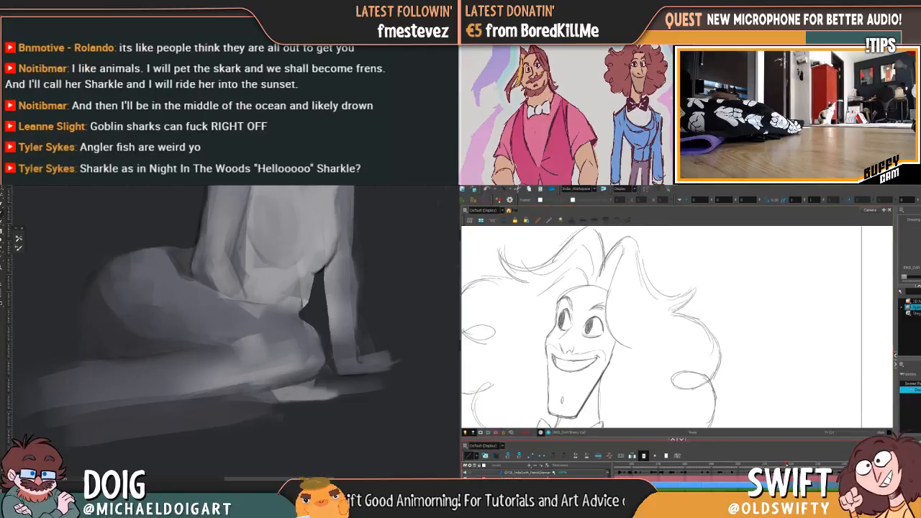
{"action": "key", "text": "comma"}
{"action": "mouse_move", "coordinate": [784, 464]}
{"action": "left_mouse_down"}
{"action": "mouse_move", "coordinate": [712, 464]}
{"action": "mouse_move", "coordinate": [792, 461]}
{"action": "mouse_move", "coordinate": [723, 466]}
{"action": "mouse_move", "coordinate": [741, 465]}
{"action": "left_mouse_up"}
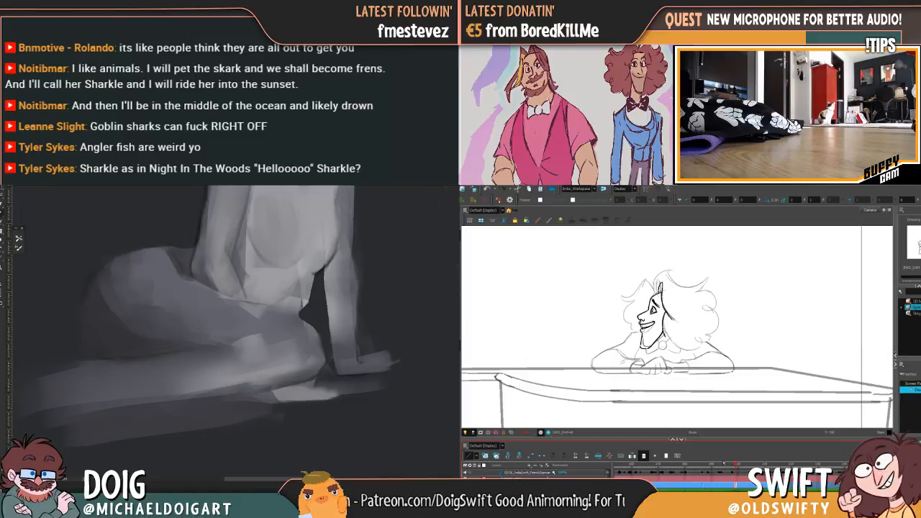
{"action": "mouse_move", "coordinate": [644, 281]}
{"action": "left_mouse_down"}
{"action": "mouse_move", "coordinate": [639, 352]}
{"action": "mouse_move", "coordinate": [663, 325]}
{"action": "left_mouse_up"}
Switch to the browser, maximize its window and look through the Google image results for mantis shrimp
{"action": "left_click_drag", "start_coordinate": [0, 265], "coordinate": [205, 233]}
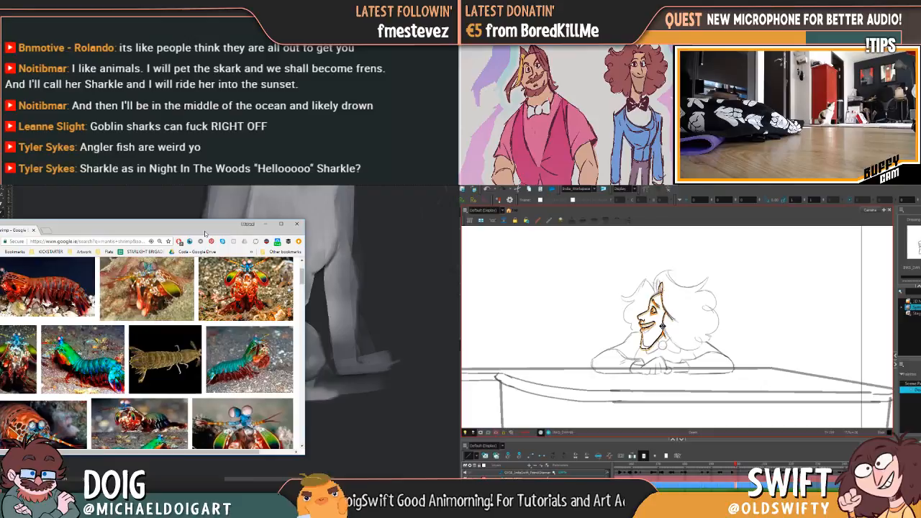
{"action": "left_click", "coordinate": [281, 223]}
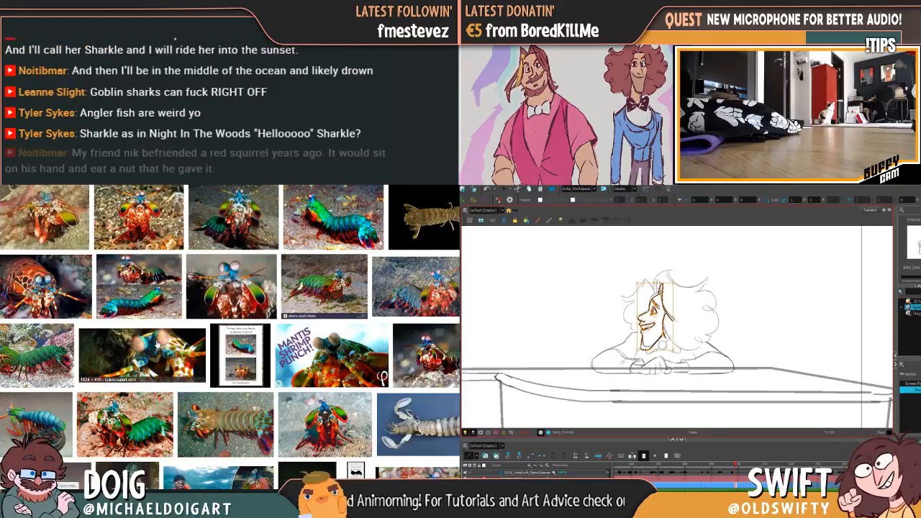
{"action": "scroll", "coordinate": [170, 373], "scroll_direction": "up", "scroll_amount": 2}
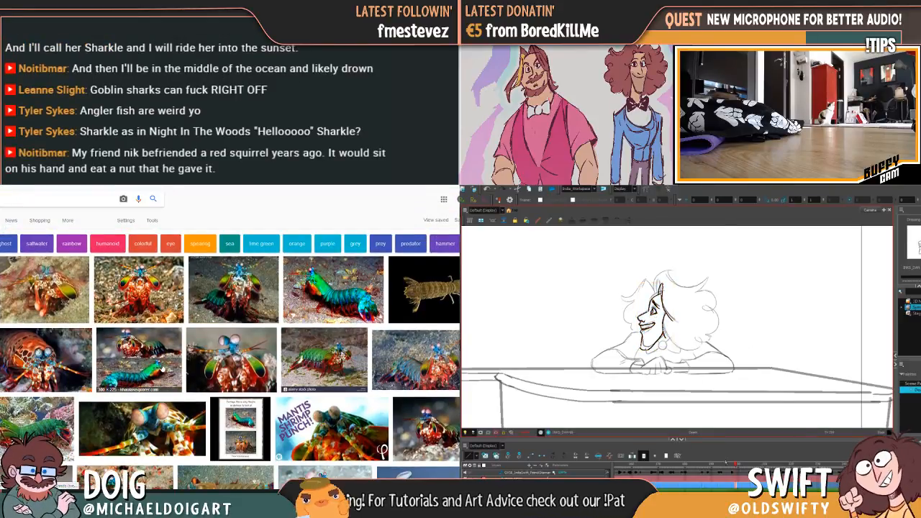
{"action": "scroll", "coordinate": [170, 364], "scroll_direction": "down", "scroll_amount": 3}
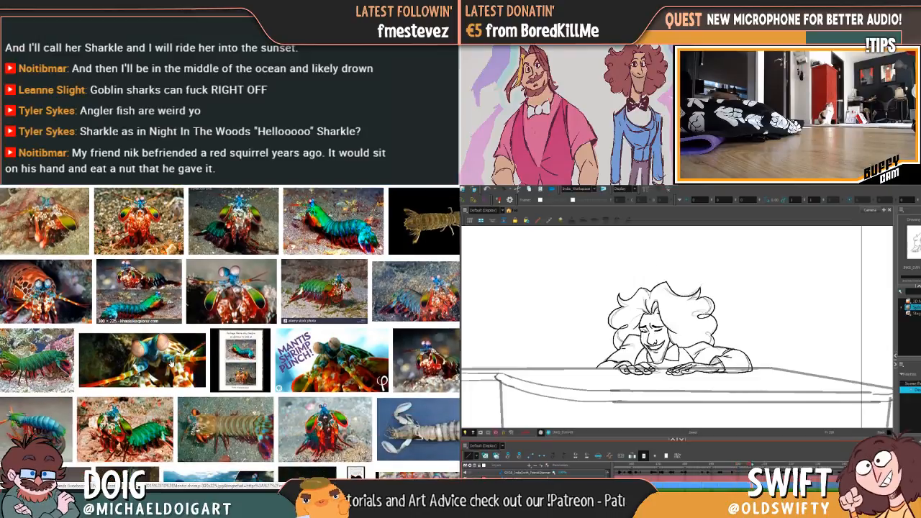
Look further through the mantis shrimp image results, enlarge one captioned picture, and browse the mantis shrimp video results
{"action": "scroll", "coordinate": [170, 363], "scroll_direction": "down", "scroll_amount": 2}
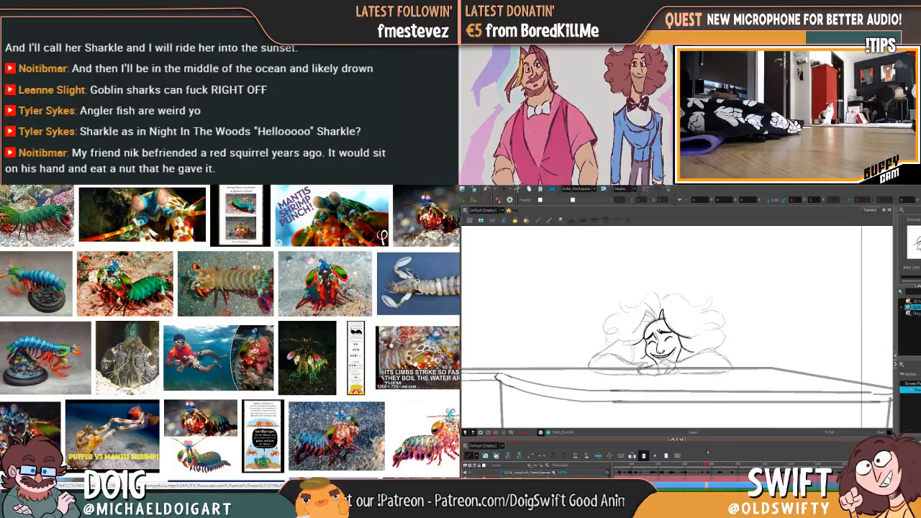
{"action": "left_click", "coordinate": [421, 354]}
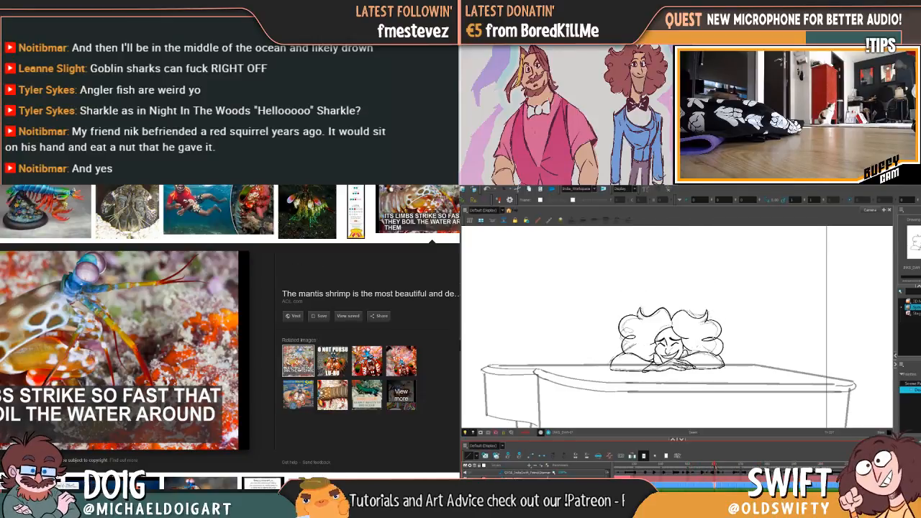
{"action": "key", "text": "Escape"}
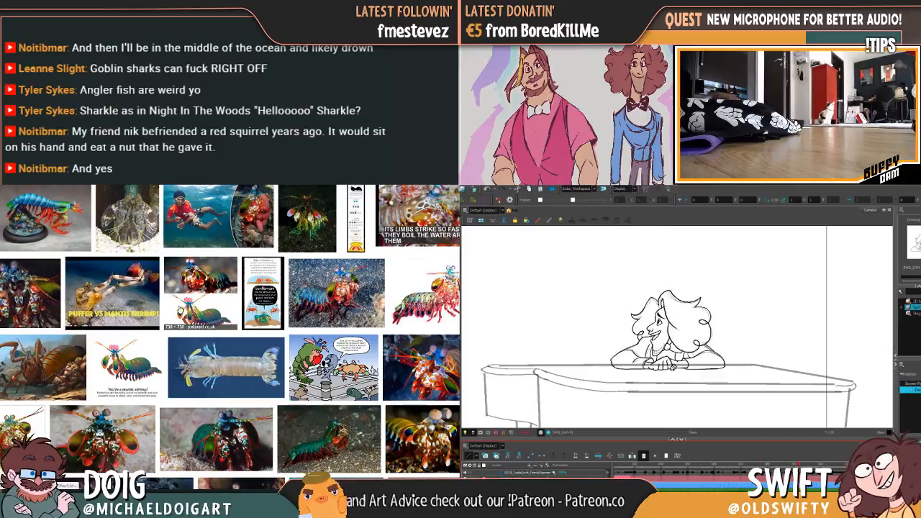
{"action": "scroll", "coordinate": [181, 315], "scroll_direction": "up", "scroll_amount": 3}
{"action": "scroll", "coordinate": [181, 314], "scroll_direction": "up", "scroll_amount": 4}
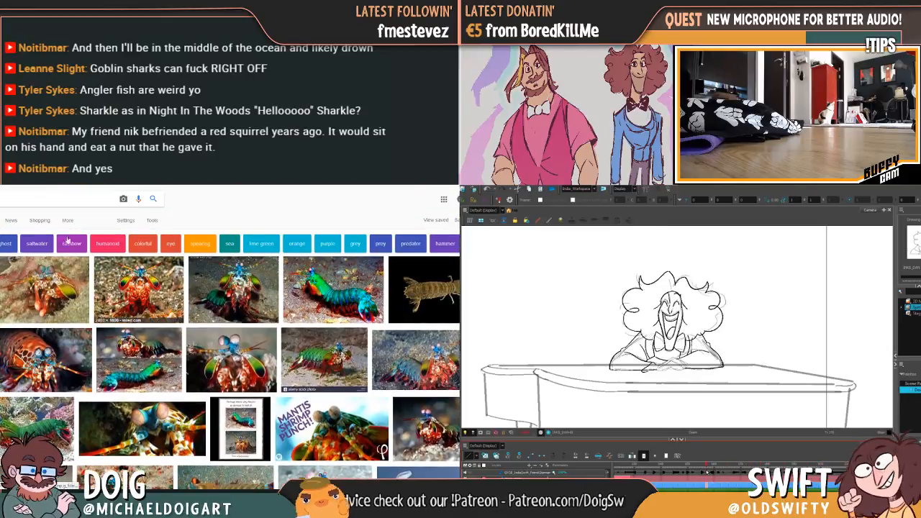
{"action": "left_click", "coordinate": [0, 220]}
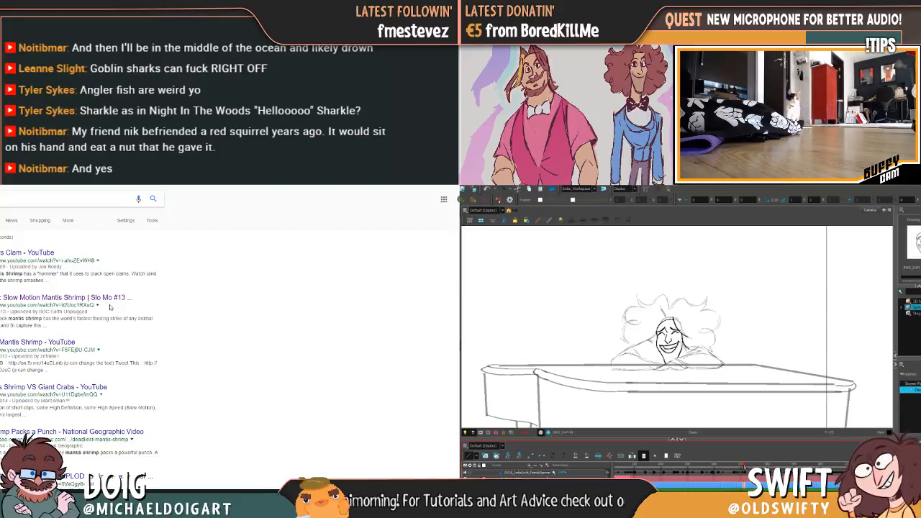
{"action": "scroll", "coordinate": [111, 307], "scroll_direction": "down", "scroll_amount": 2}
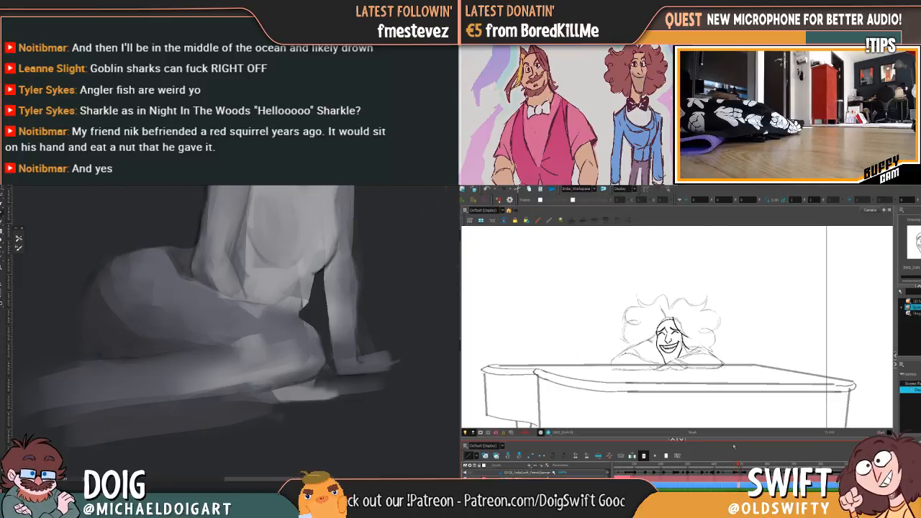
On the pianist's following drawing, clear the existing inked face and paste the copied face lines in its place
{"action": "mouse_move", "coordinate": [654, 303]}
{"action": "left_mouse_down"}
{"action": "mouse_move", "coordinate": [686, 294]}
{"action": "mouse_move", "coordinate": [670, 297]}
{"action": "left_mouse_up"}
{"action": "left_click", "coordinate": [749, 472]}
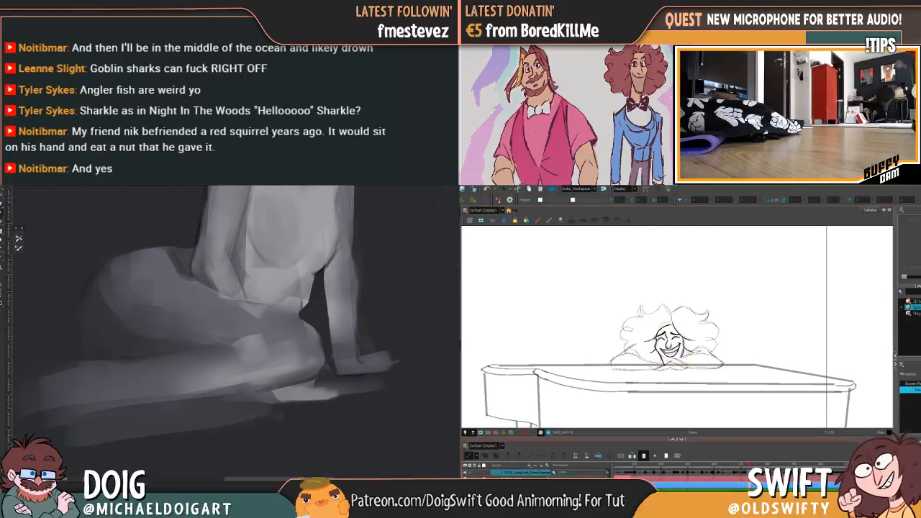
{"action": "left_click", "coordinate": [710, 409]}
{"action": "key", "text": "ctrl+a"}
{"action": "key", "text": "Delete"}
{"action": "key", "text": "ctrl+v"}
{"action": "left_click", "coordinate": [745, 380]}
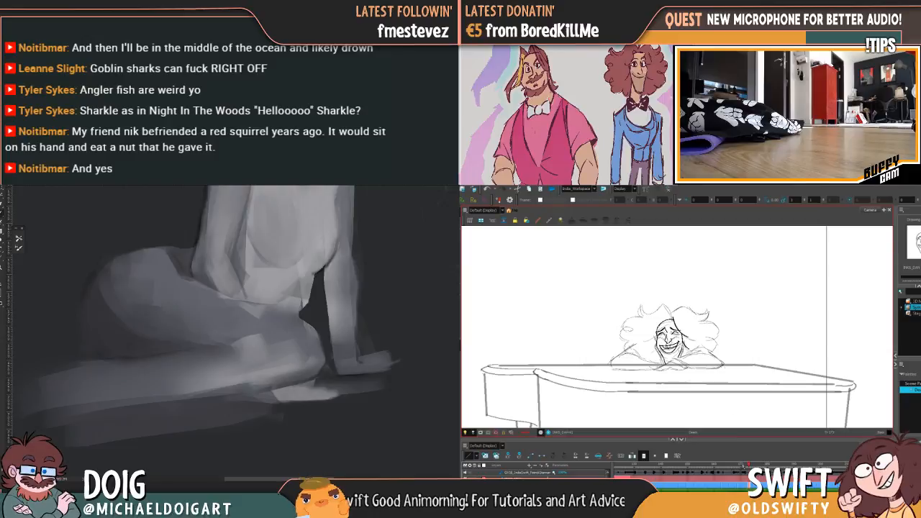
Return to the pianist's preceding drawing, nudge the inked facial features, and reposition the smiling mouth within the face
{"action": "left_click", "coordinate": [744, 468]}
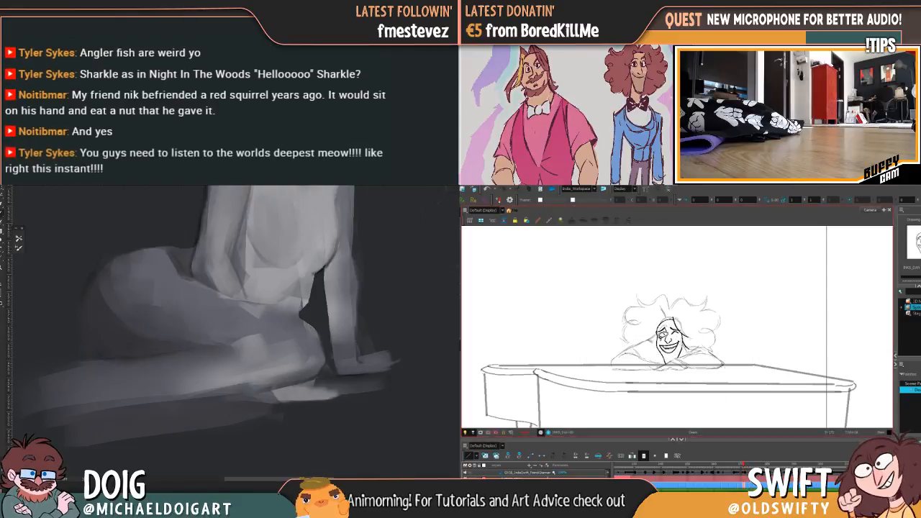
{"action": "left_click", "coordinate": [676, 333]}
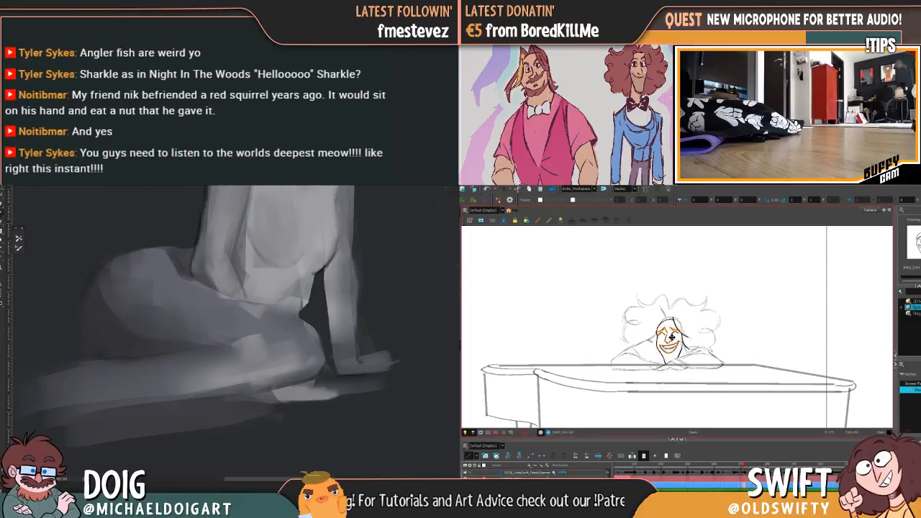
{"action": "key", "text": "."}
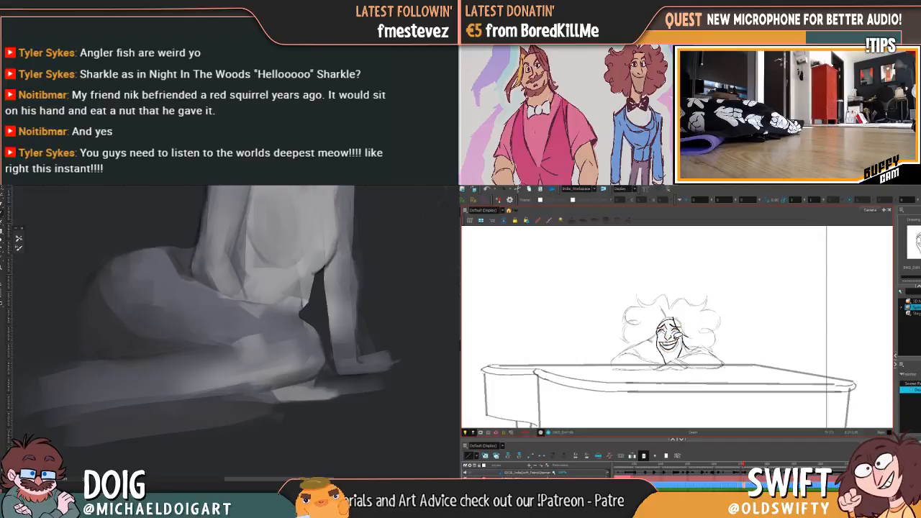
{"action": "left_click_drag", "start_coordinate": [675, 340], "coordinate": [669, 337]}
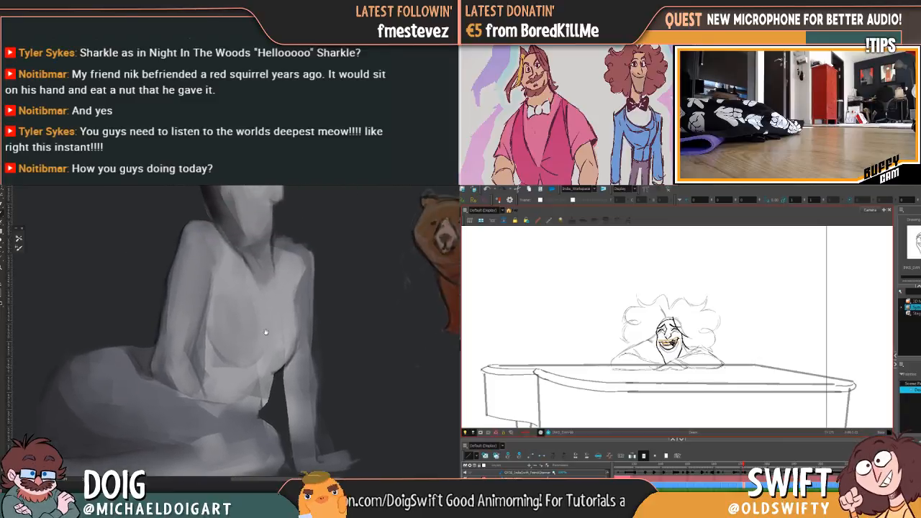
{"action": "left_click", "coordinate": [700, 332]}
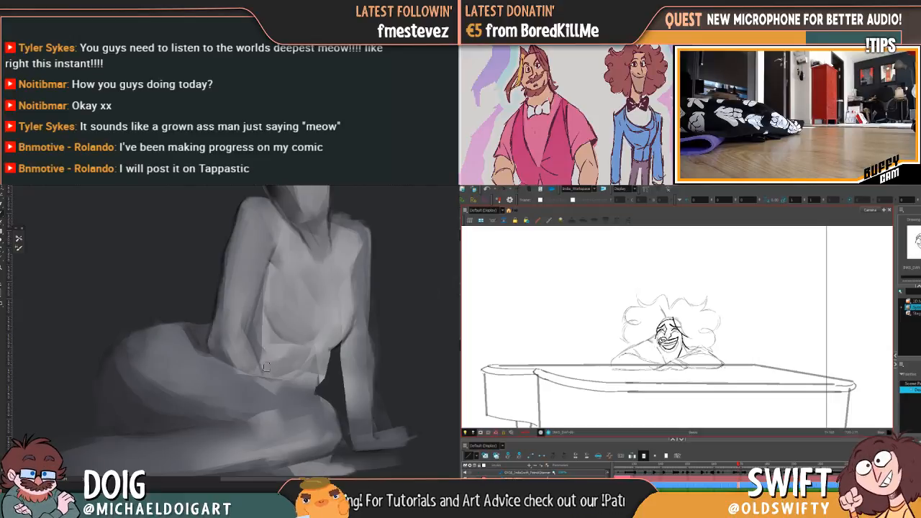
Refine the grey seated figure's bent arm near the elbow and reshape its waist beside the supporting arm
{"action": "left_click", "coordinate": [207, 336], "text": "alt"}
{"action": "left_click_drag", "start_coordinate": [207, 336], "coordinate": [213, 330]}
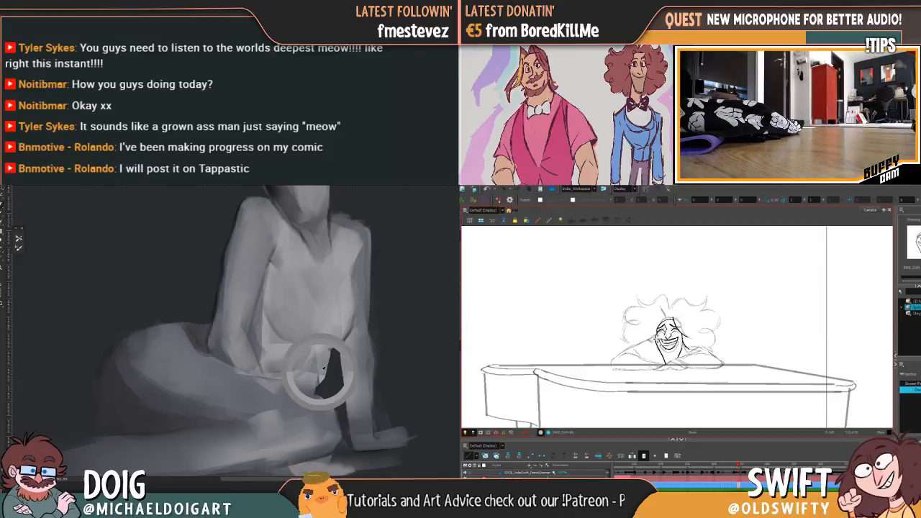
{"action": "left_click_drag", "start_coordinate": [323, 370], "coordinate": [318, 392]}
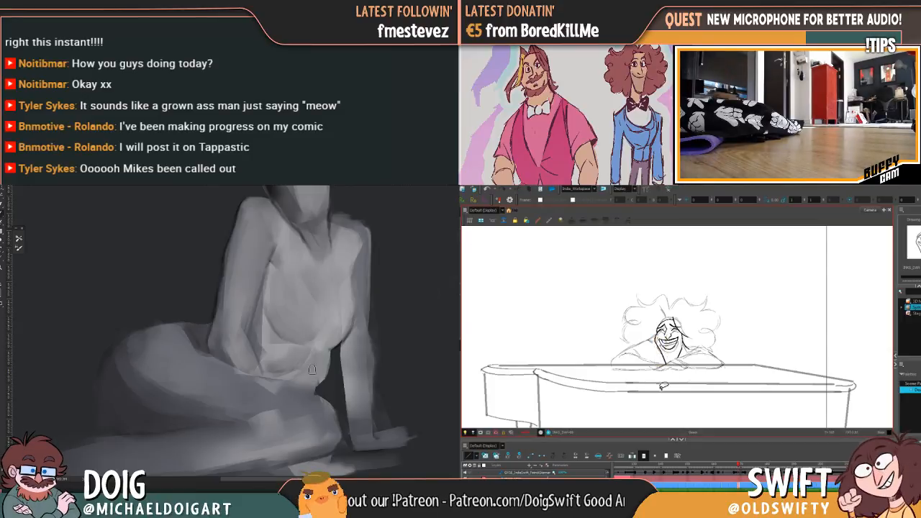
{"action": "left_click_drag", "start_coordinate": [331, 335], "coordinate": [325, 339]}
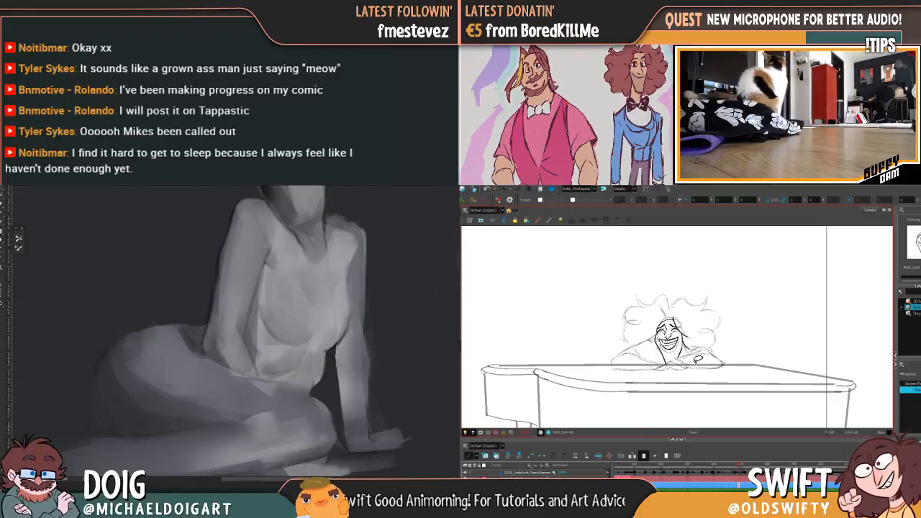
Compare the pianist's neighbouring drawings and adjust the lower end of the chin line above the folded hands
{"action": "key", "text": "f"}
{"action": "key", "text": "g"}
{"action": "key", "text": "f"}
{"action": "key", "text": "g"}
{"action": "key", "text": "f"}
{"action": "key", "text": "g"}
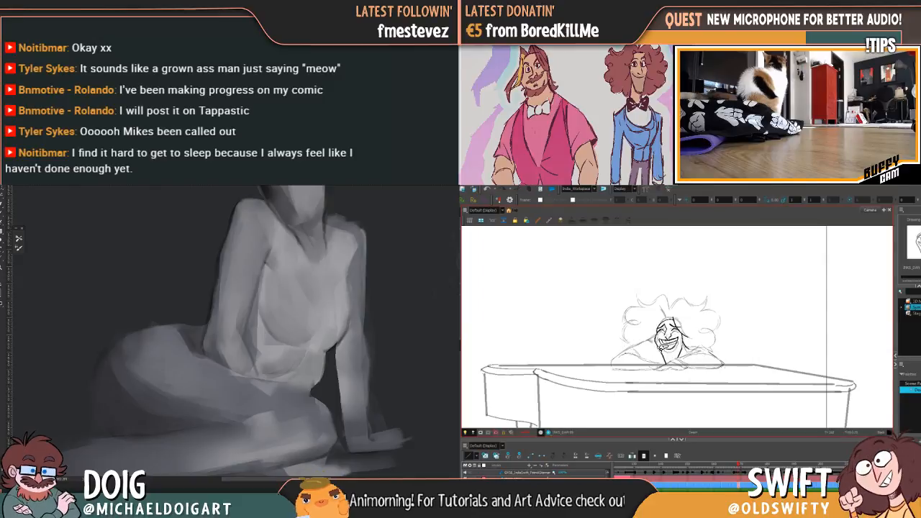
{"action": "left_click", "coordinate": [667, 365]}
{"action": "left_click_drag", "start_coordinate": [668, 367], "coordinate": [663, 363]}
Shift the pianist's far-side jaw line slightly towards the chin, checking it against the neighbouring drawing
{"action": "key", "text": "f"}
{"action": "key", "text": "g"}
{"action": "key", "text": "f"}
{"action": "key", "text": "g"}
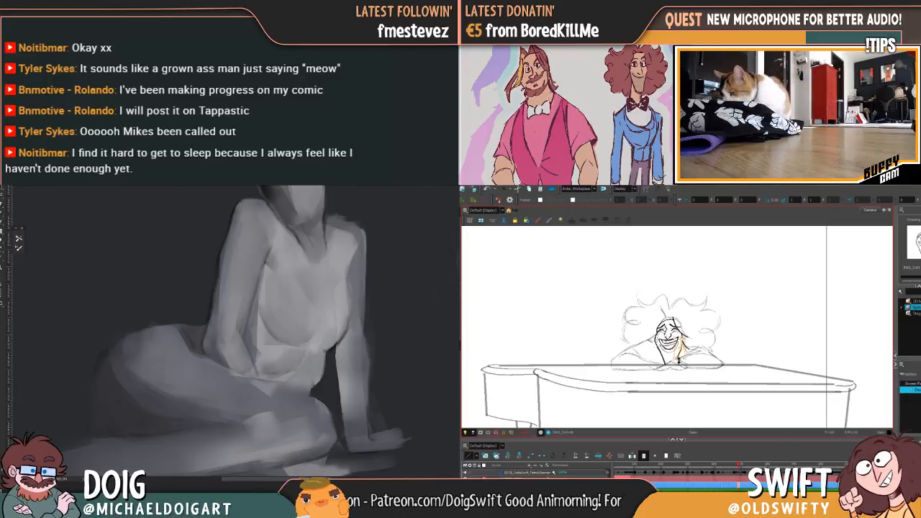
{"action": "left_click_drag", "start_coordinate": [678, 362], "coordinate": [674, 360]}
{"action": "key", "text": "f"}
{"action": "key", "text": "g"}
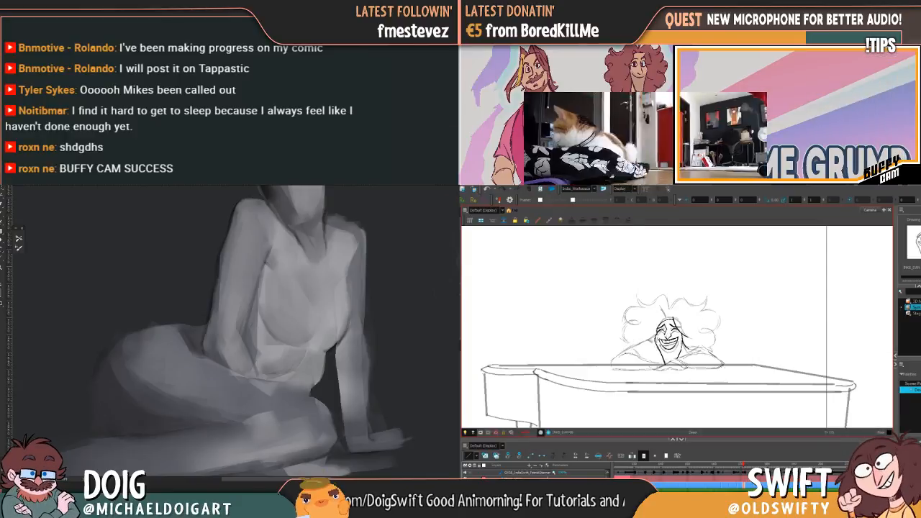
Go to the pianist's pasted face drawing and nudge the far-side cheek line to follow the preceding drawings
{"action": "left_click", "coordinate": [461, 215]}
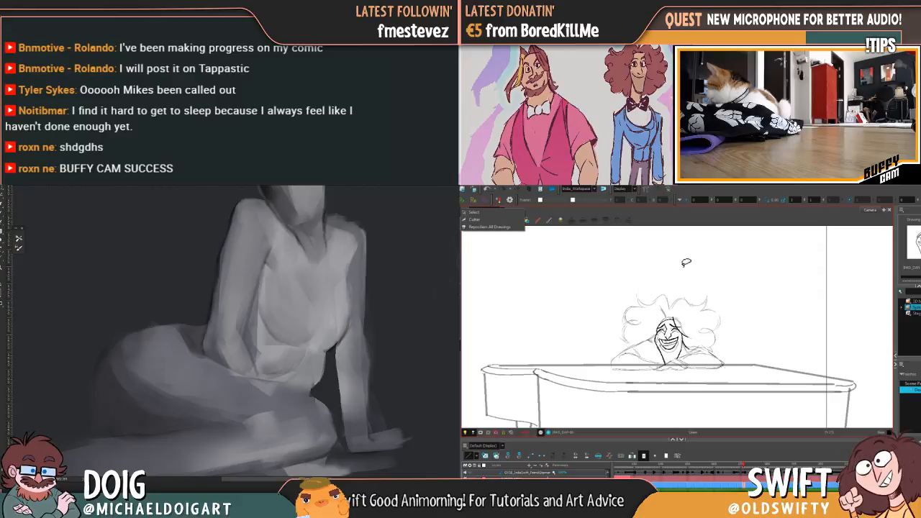
{"action": "left_click", "coordinate": [695, 298]}
{"action": "key", "text": "comma"}
{"action": "key", "text": "comma"}
{"action": "key", "text": "comma"}
{"action": "key", "text": "period"}
Lower the pianist's forehead line slightly on the pasted face, comparing it with the surrounding drawings
{"action": "key", "text": "period"}
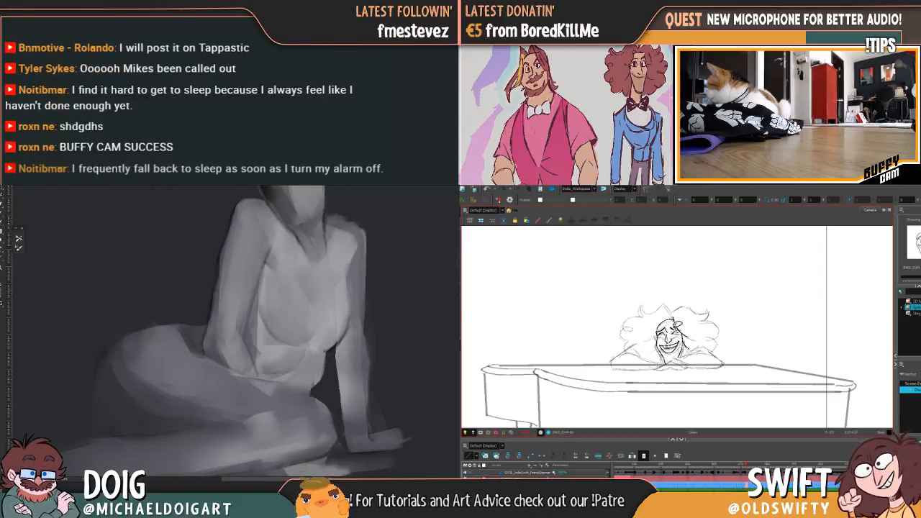
{"action": "mouse_move", "coordinate": [689, 344]}
{"action": "left_mouse_down"}
{"action": "mouse_move", "coordinate": [697, 338]}
{"action": "mouse_move", "coordinate": [688, 343]}
{"action": "left_mouse_up"}
{"action": "key", "text": "comma"}
{"action": "key", "text": "comma"}
{"action": "key", "text": "period"}
{"action": "key", "text": "period"}
{"action": "key", "text": "comma"}
{"action": "key", "text": "comma"}
{"action": "key", "text": "period"}
{"action": "key", "text": "period"}
{"action": "key", "text": "period"}
{"action": "key", "text": "comma"}
{"action": "mouse_move", "coordinate": [674, 317]}
{"action": "left_mouse_down"}
{"action": "mouse_move", "coordinate": [663, 320]}
{"action": "mouse_move", "coordinate": [675, 321]}
{"action": "left_mouse_up"}
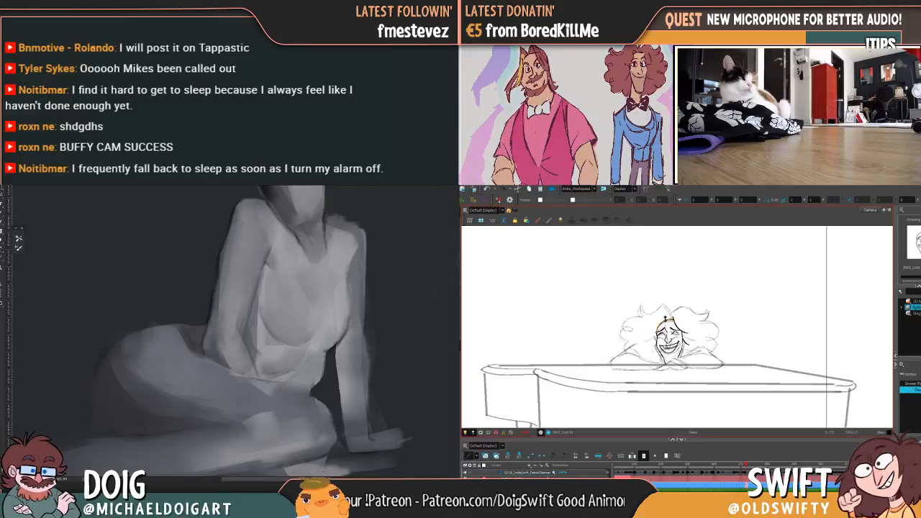
Adjust the far-side hairline and cheek of the pianist's pasted face while flipping against the preceding drawing
{"action": "key", "text": "comma"}
{"action": "key", "text": "period"}
{"action": "key", "text": "comma"}
{"action": "key", "text": "period"}
{"action": "key", "text": "comma"}
{"action": "key", "text": "period"}
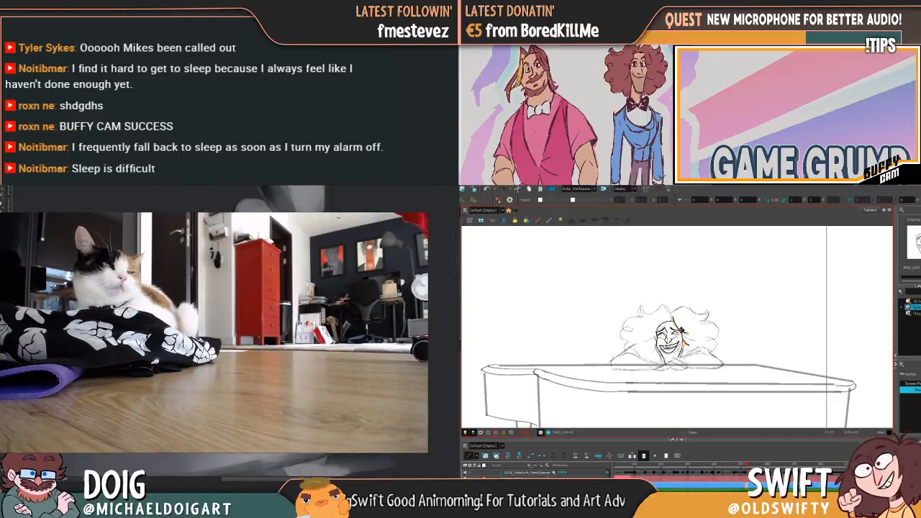
{"action": "key", "text": "comma"}
{"action": "key", "text": "period"}
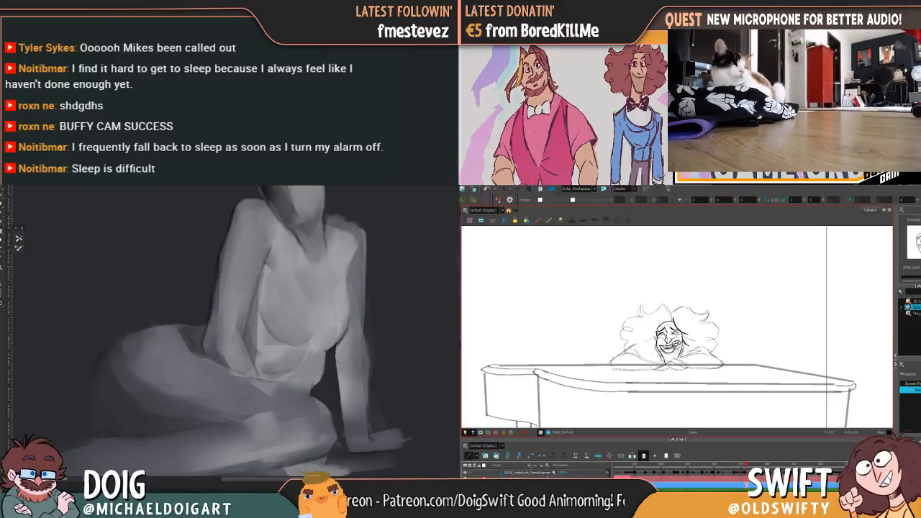
{"action": "left_click", "coordinate": [677, 347]}
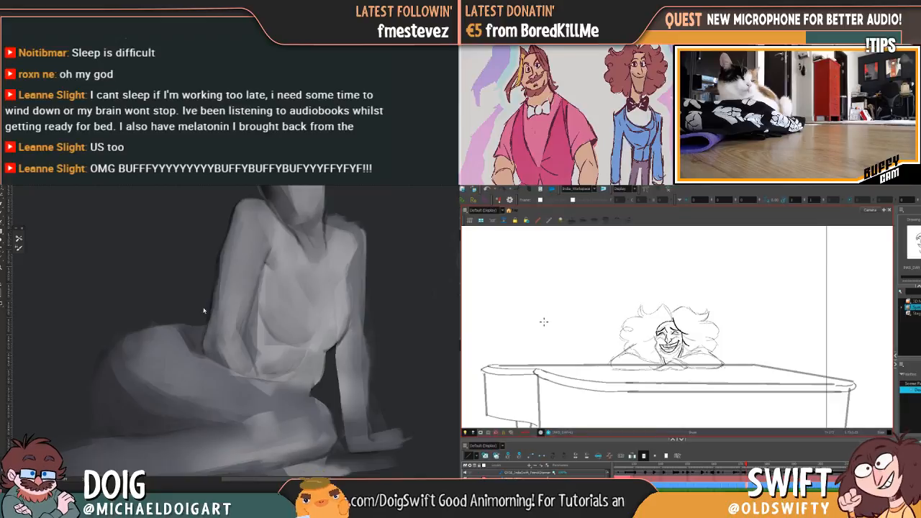
Touch up the pianist's chin line just above the folded hands, matching it to the preceding drawing
{"action": "mouse_move", "coordinate": [265, 252]}
{"action": "left_mouse_down"}
{"action": "mouse_move", "coordinate": [242, 333]}
{"action": "mouse_move", "coordinate": [226, 348]}
{"action": "left_mouse_up"}
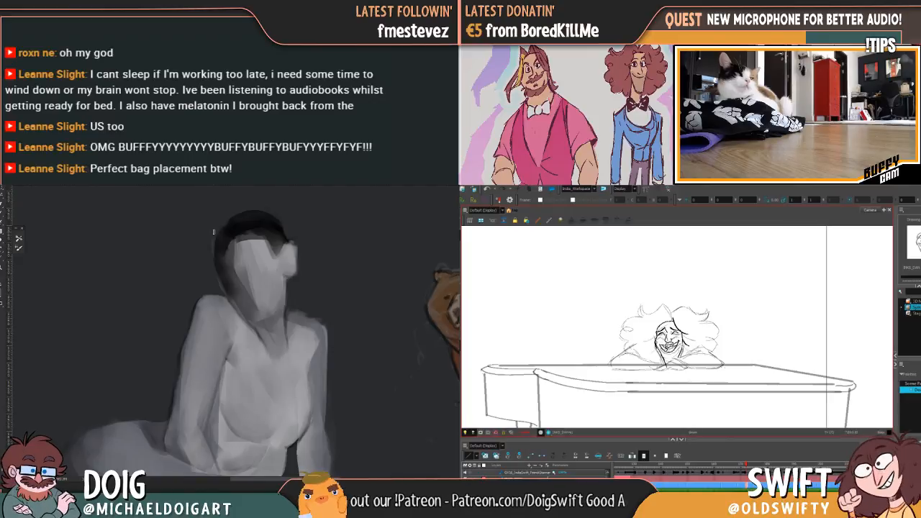
{"action": "key", "text": "comma"}
{"action": "key", "text": "period"}
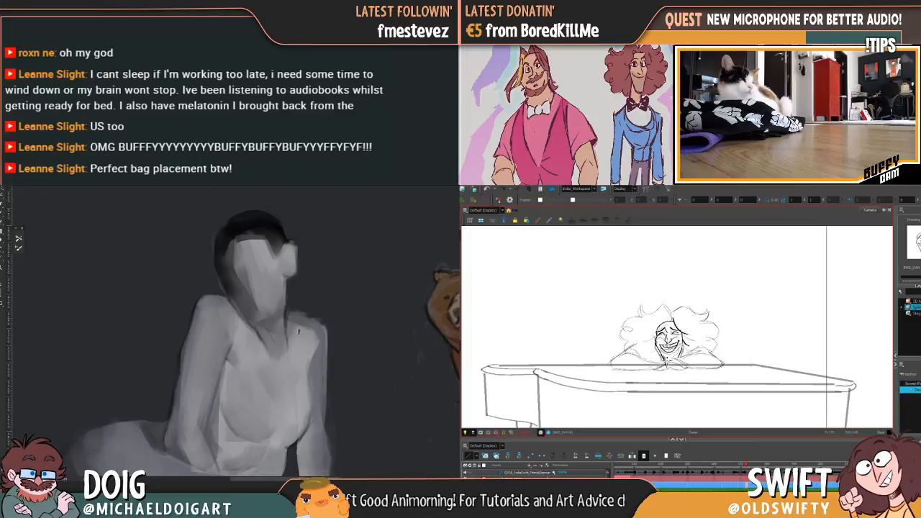
{"action": "key", "text": "comma"}
{"action": "key", "text": "period"}
{"action": "key", "text": "comma"}
{"action": "key", "text": "period"}
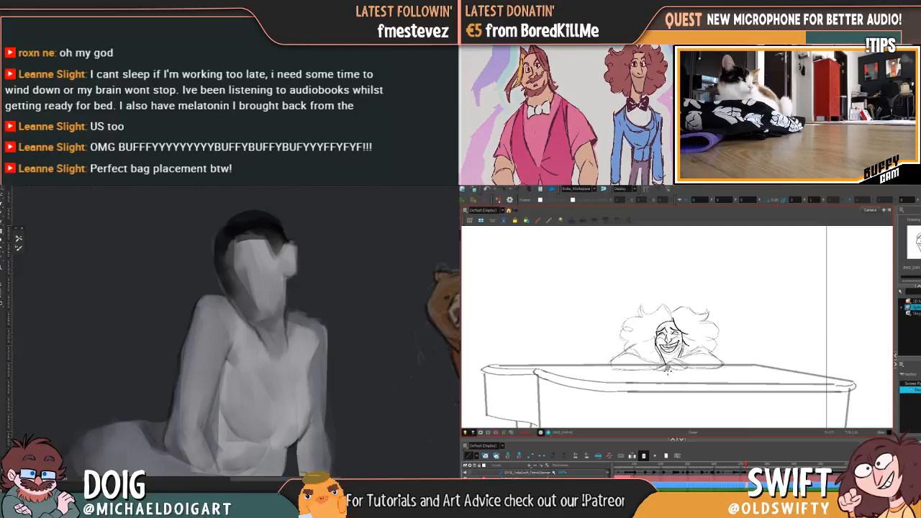
{"action": "left_click_drag", "start_coordinate": [667, 368], "coordinate": [675, 368]}
{"action": "key", "text": "comma"}
{"action": "key", "text": "period"}
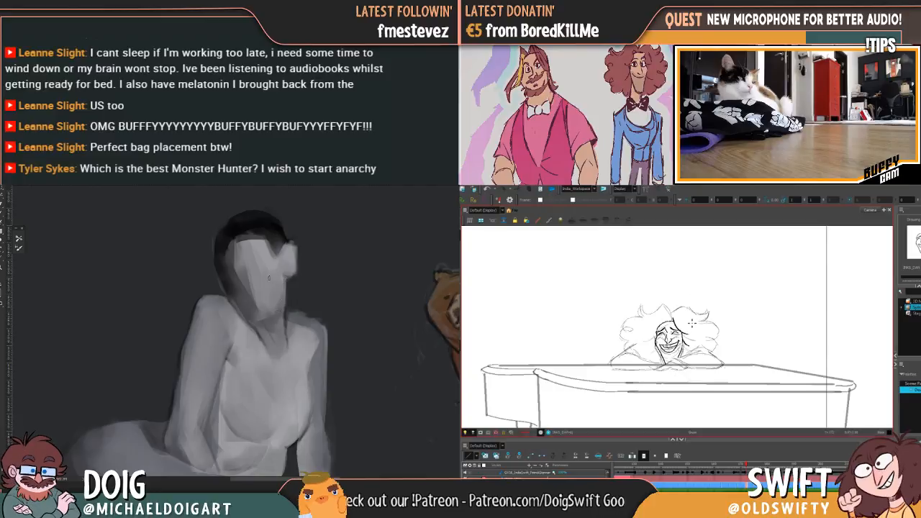
Ink the pianist's far-side jaw from cheek to chin, checking each stroke against the preceding drawing
{"action": "key", "text": "comma"}
{"action": "key", "text": "period"}
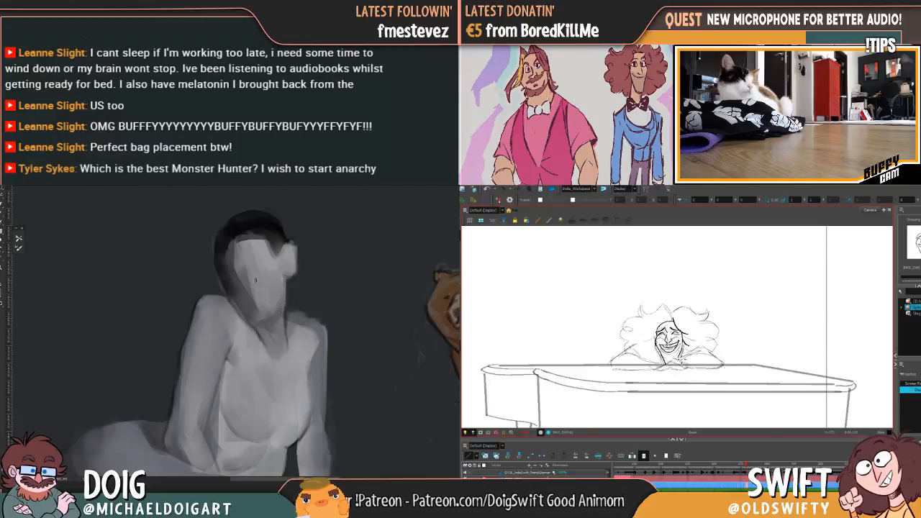
{"action": "key", "text": "comma"}
{"action": "key", "text": "period"}
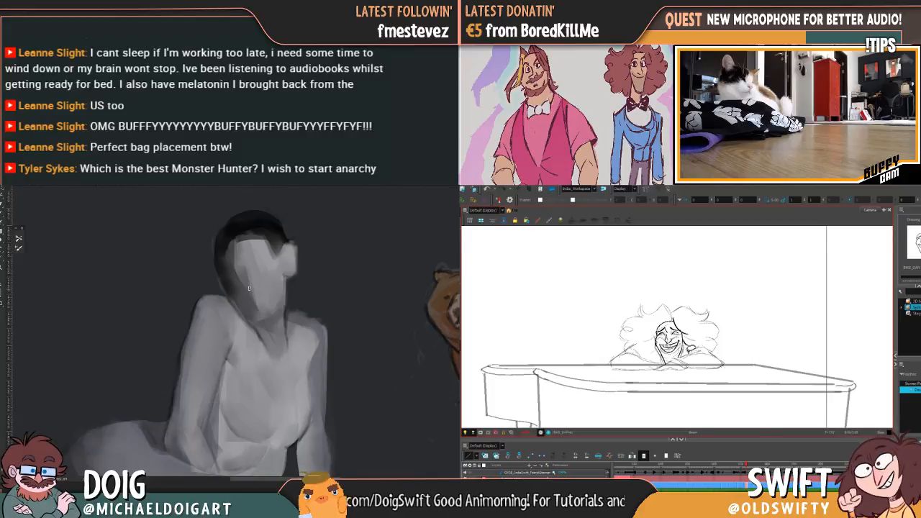
{"action": "left_click_drag", "start_coordinate": [684, 350], "coordinate": [680, 356]}
{"action": "key", "text": "comma"}
{"action": "key", "text": "period"}
{"action": "key", "text": "comma"}
{"action": "key", "text": "period"}
{"action": "left_click_drag", "start_coordinate": [687, 346], "coordinate": [681, 357]}
{"action": "key", "text": "comma"}
{"action": "key", "text": "period"}
{"action": "key", "text": "comma"}
{"action": "key", "text": "period"}
{"action": "key", "text": "comma"}
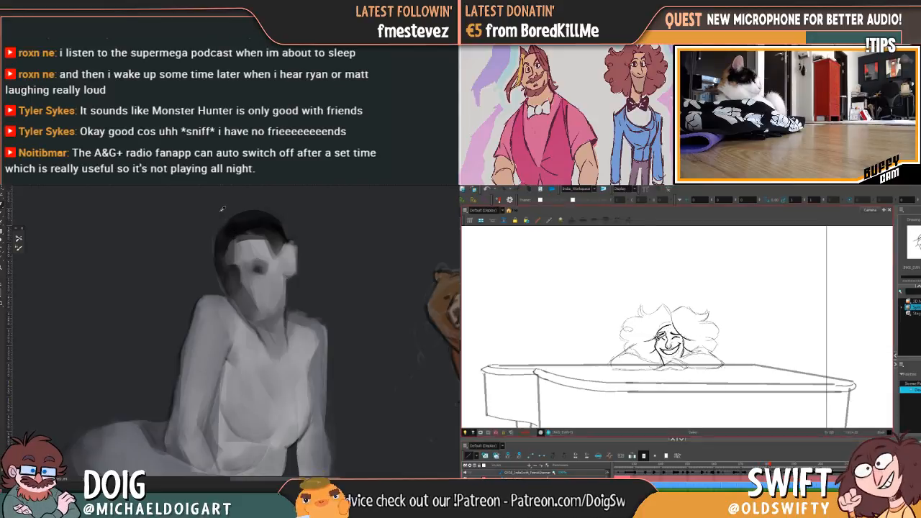
Shade the grey figure's eye socket, temple and hair edge, and select the pianist's inked facial features on the later drawing
{"action": "left_click_drag", "start_coordinate": [256, 267], "coordinate": [237, 268]}
{"action": "left_click", "coordinate": [232, 261], "text": "alt"}
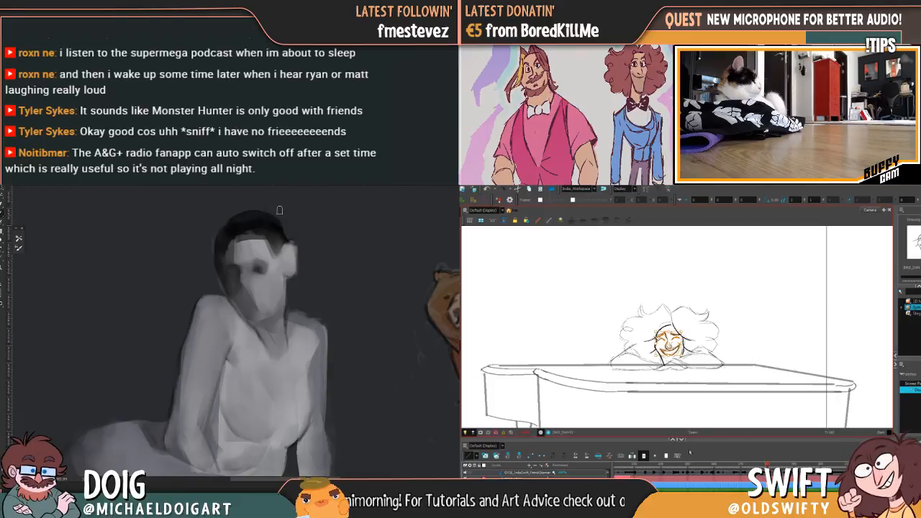
{"action": "left_click", "coordinate": [717, 292]}
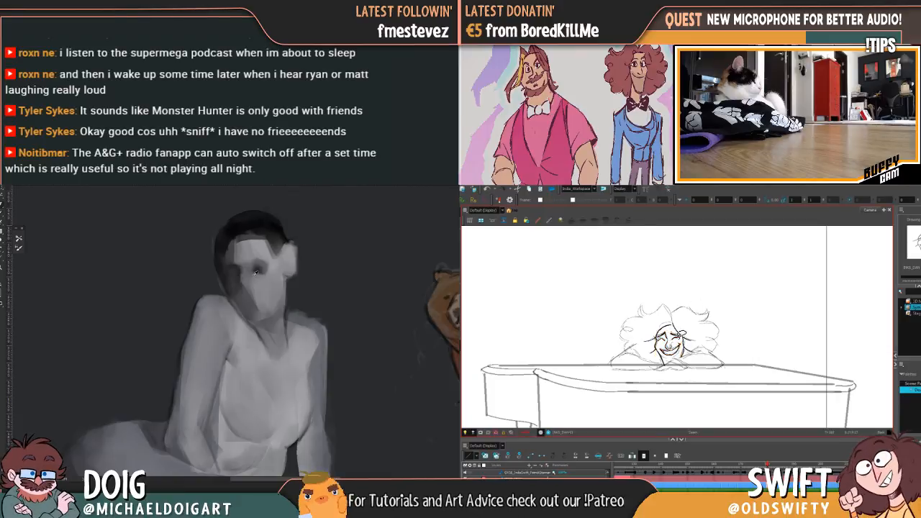
{"action": "left_click", "coordinate": [256, 269], "text": "alt"}
{"action": "left_click", "coordinate": [275, 232], "text": "alt"}
{"action": "mouse_move", "coordinate": [671, 353]}
{"action": "left_mouse_down"}
{"action": "mouse_move", "coordinate": [661, 344]}
{"action": "mouse_move", "coordinate": [672, 331]}
{"action": "mouse_move", "coordinate": [681, 341]}
{"action": "left_mouse_up"}
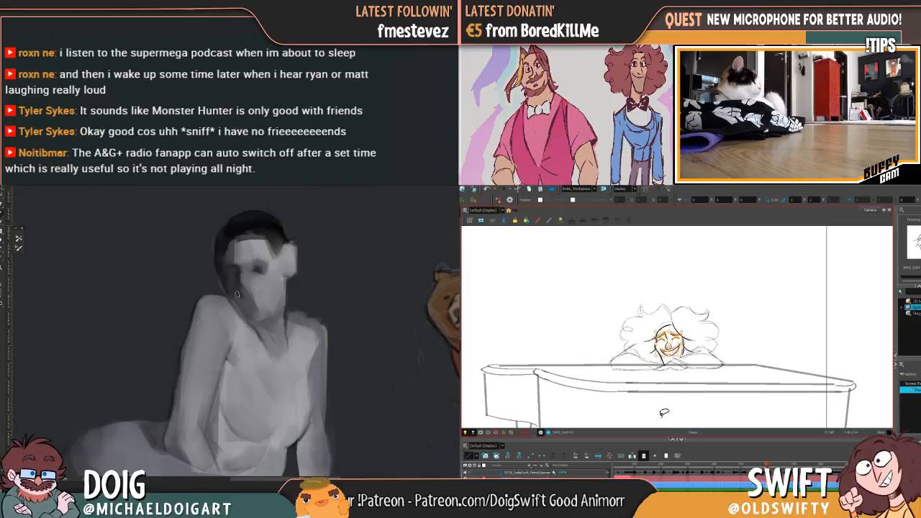
Flip back and forth between neighbouring pianist drawings to compare the face and jaw lines
{"action": "key", "text": "comma"}
{"action": "key", "text": "period"}
{"action": "key", "text": "comma"}
{"action": "key", "text": "period"}
{"action": "key", "text": "comma"}
{"action": "key", "text": "period"}
{"action": "key", "text": "comma"}
{"action": "key", "text": "period"}
{"action": "key", "text": "comma"}
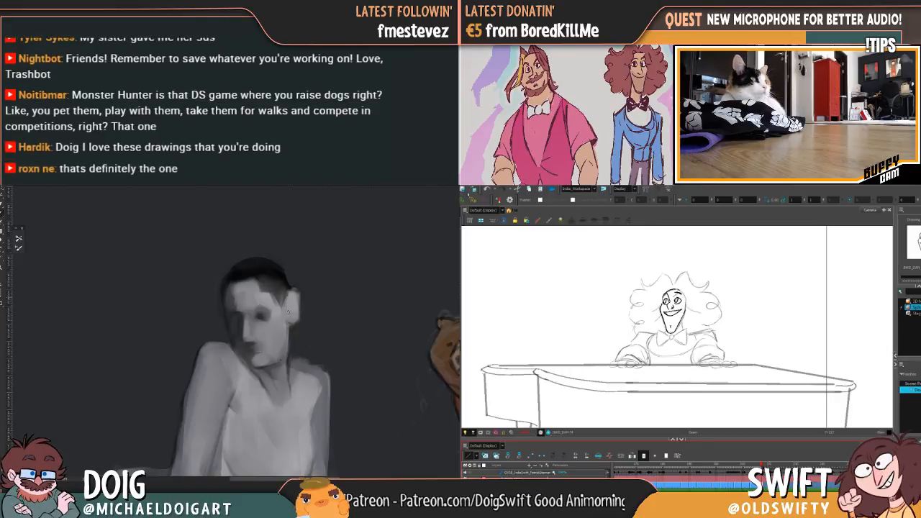
Render the pianist scene, re-rendering the existing frames, and play the animation back at an enlarged size
{"action": "left_click", "coordinate": [489, 181]}
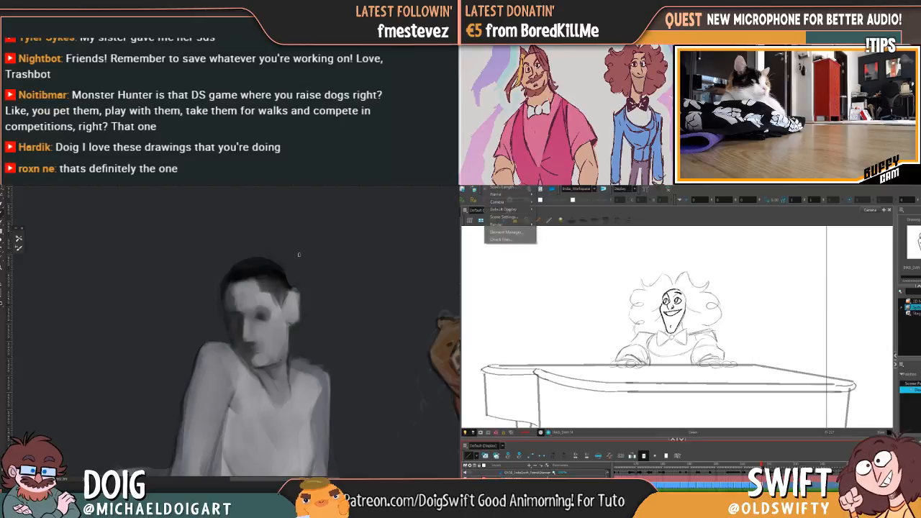
{"action": "key", "text": "Escape"}
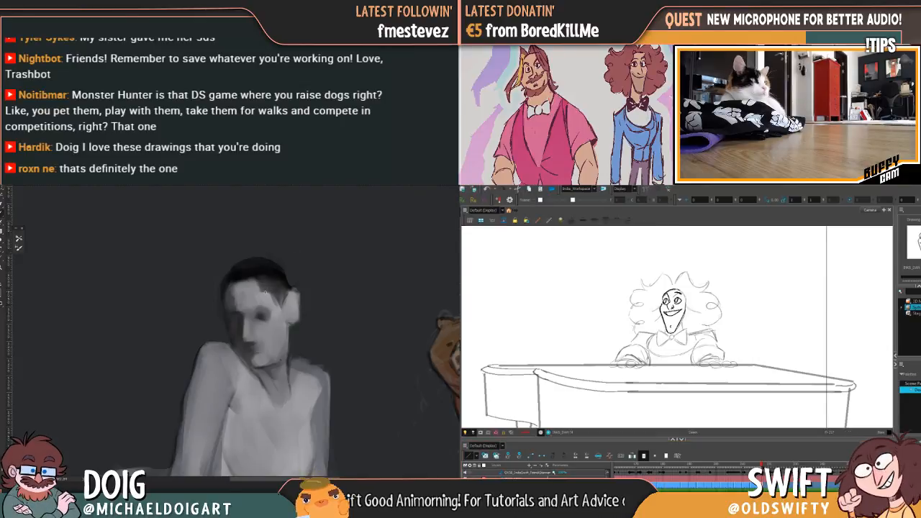
{"action": "key", "text": "ctrl+Return"}
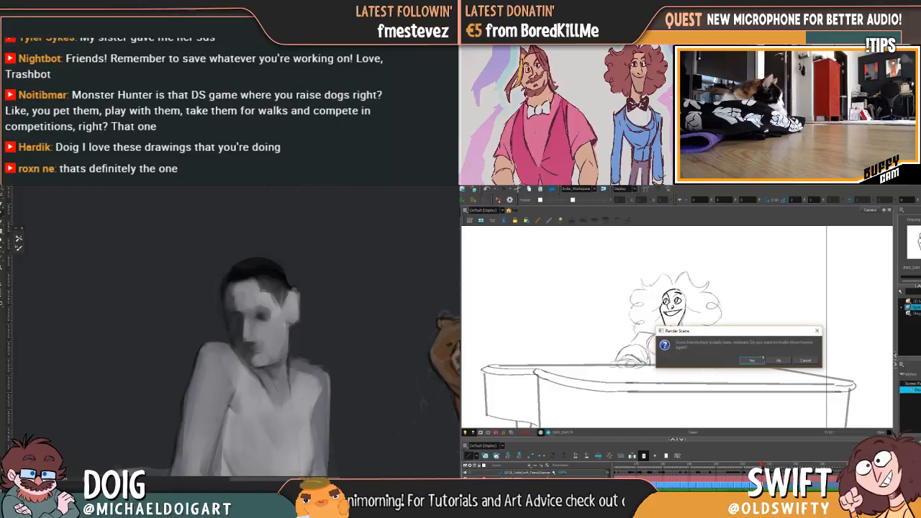
{"action": "left_click", "coordinate": [759, 360]}
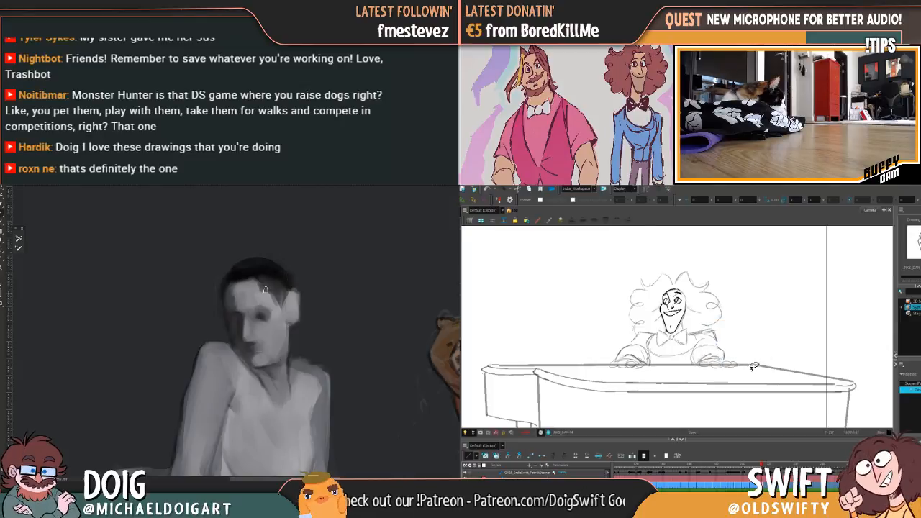
{"action": "key", "text": "ctrl+plus"}
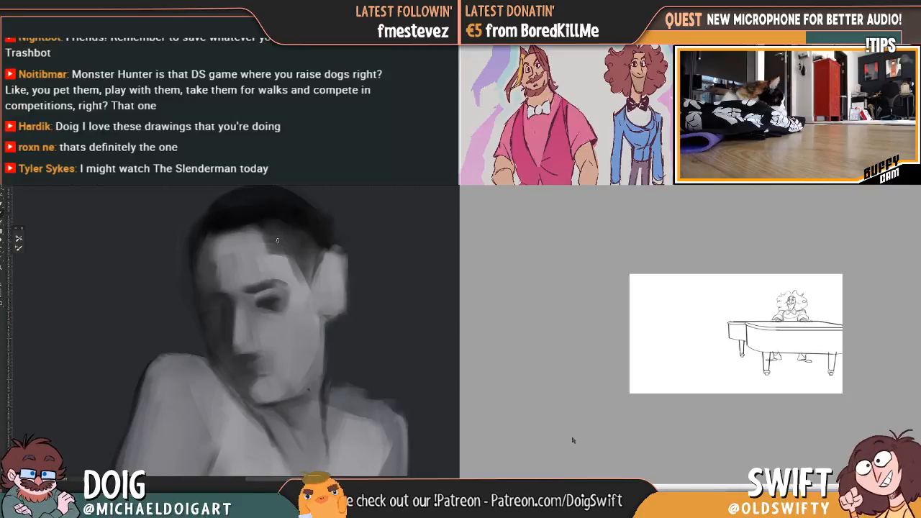
{"action": "key", "text": "ctrl+plus"}
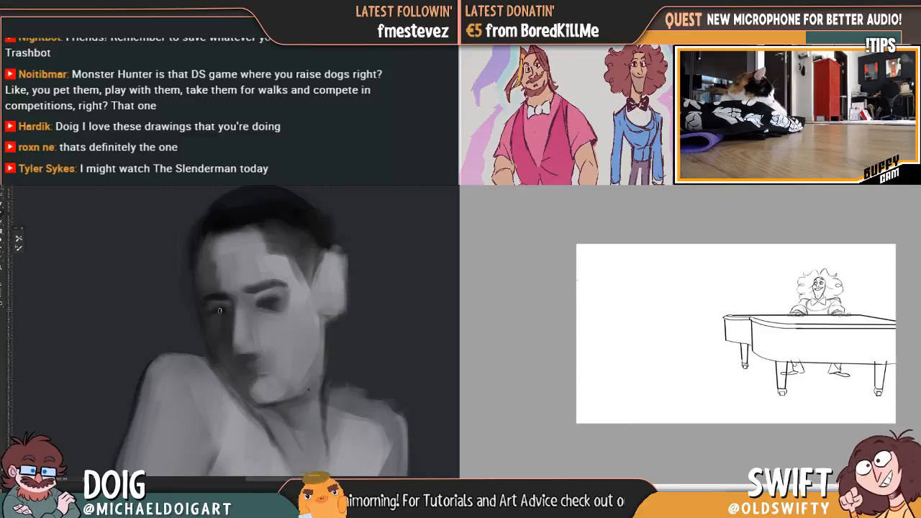
Examine the grey figure's face and head proportions, alternating between a close view and the whole body
{"action": "key", "text": "ctrl+minus"}
{"action": "key", "text": "ctrl+minus"}
{"action": "key", "text": "ctrl+minus"}
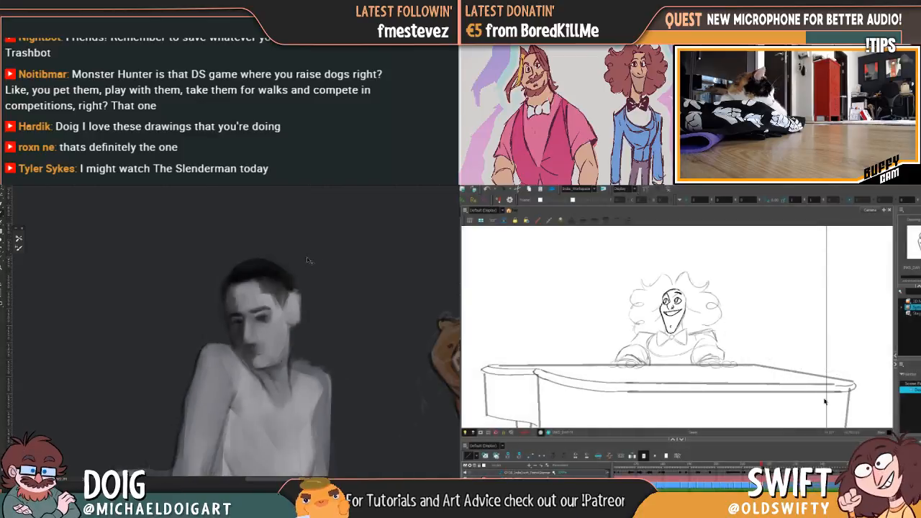
{"action": "key", "text": "ctrl+plus"}
{"action": "key", "text": "ctrl+plus"}
{"action": "key", "text": "ctrl+plus"}
{"action": "key", "text": "ctrl+plus"}
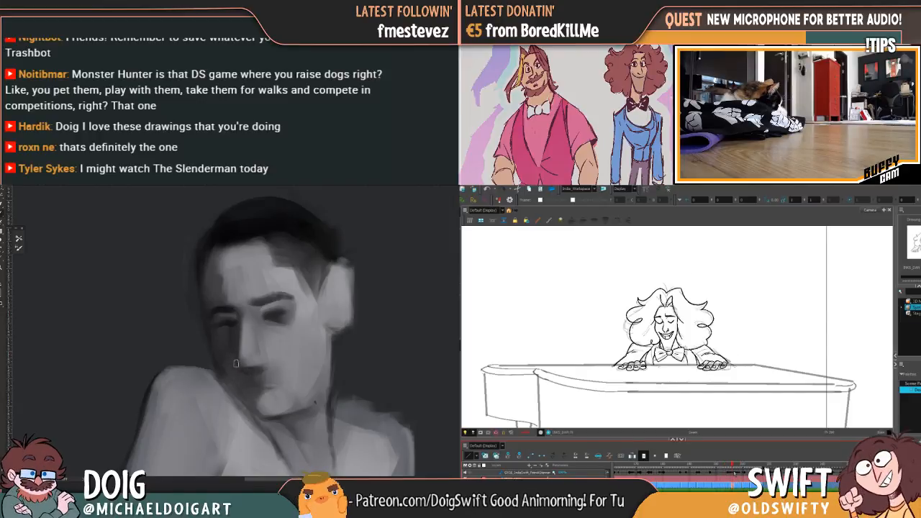
{"action": "key", "text": "ctrl+minus"}
{"action": "key", "text": "ctrl+minus"}
{"action": "key", "text": "ctrl+minus"}
{"action": "key", "text": "ctrl+minus"}
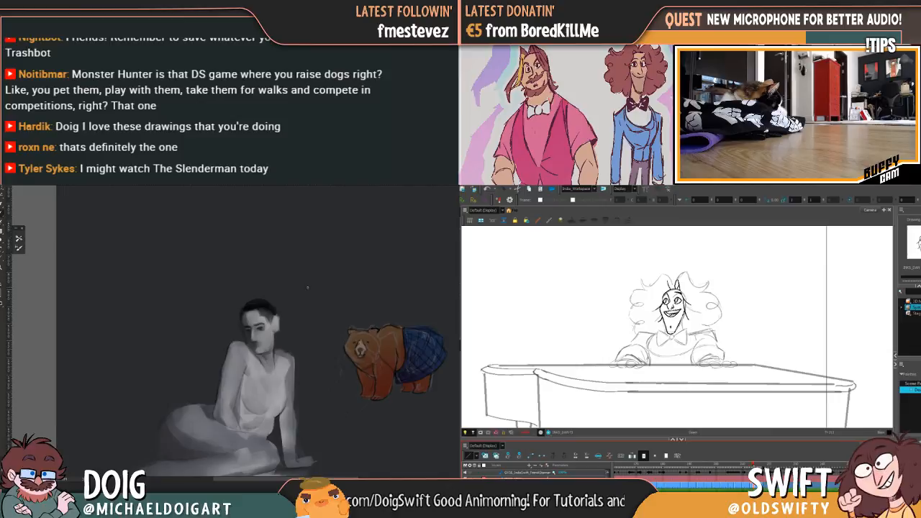
{"action": "key", "text": "ctrl+minus"}
{"action": "key", "text": "ctrl+plus"}
{"action": "key", "text": "ctrl+plus"}
{"action": "key", "text": "ctrl+plus"}
{"action": "key", "text": "ctrl+plus"}
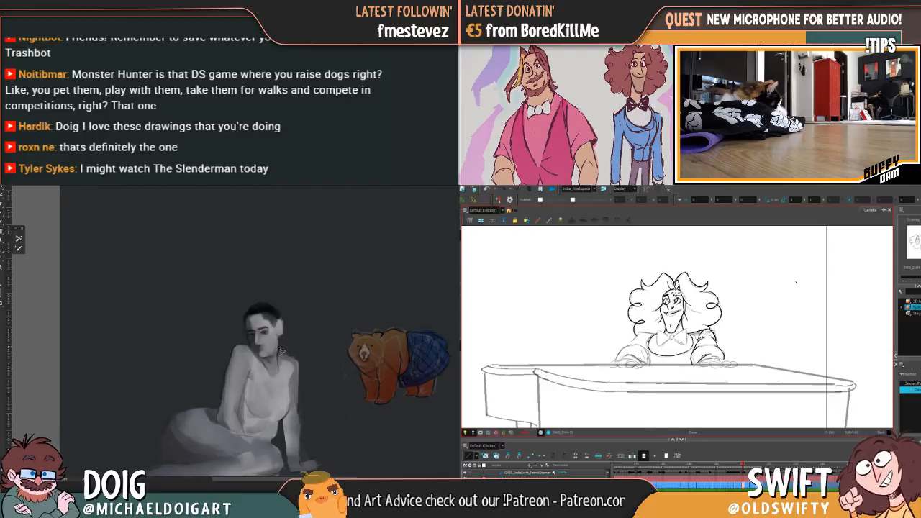
Lasso the grey figure's head, enlarge it slightly and shift it a little up and away from the chest
{"action": "mouse_move", "coordinate": [252, 352]}
{"action": "left_mouse_down"}
{"action": "mouse_move", "coordinate": [238, 315]}
{"action": "mouse_move", "coordinate": [283, 295]}
{"action": "mouse_move", "coordinate": [289, 347]}
{"action": "left_mouse_up"}
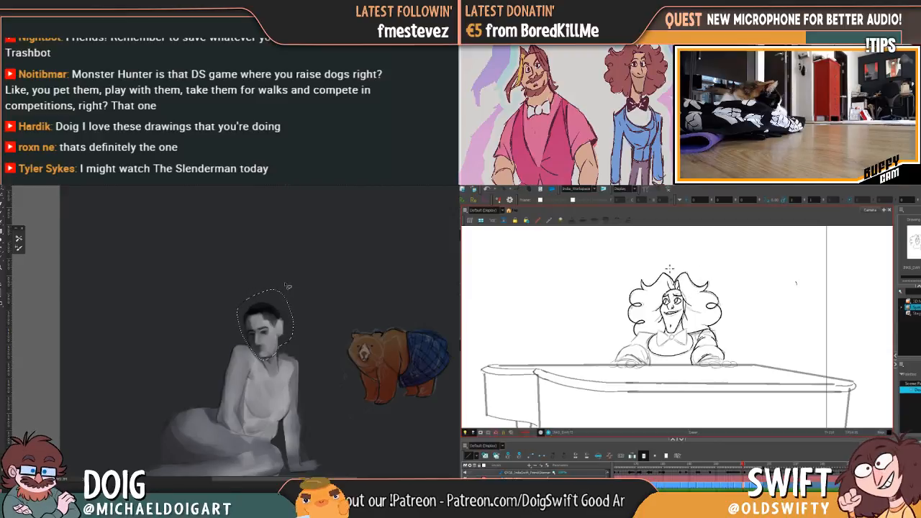
{"action": "left_click", "coordinate": [274, 314], "text": "ctrl"}
{"action": "key", "text": "ctrl+t"}
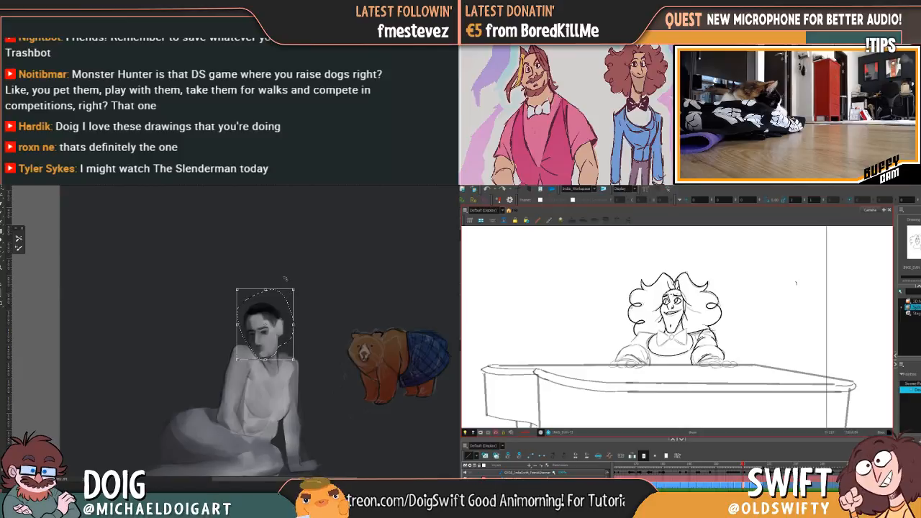
{"action": "left_click_drag", "start_coordinate": [295, 291], "coordinate": [298, 287]}
{"action": "left_click_drag", "start_coordinate": [280, 320], "coordinate": [275, 316]}
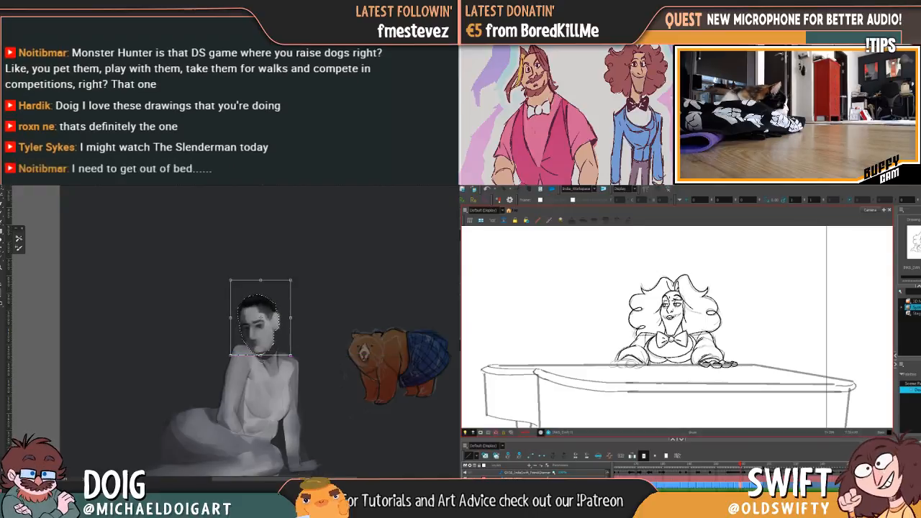
{"action": "left_click_drag", "start_coordinate": [290, 318], "coordinate": [289, 318]}
{"action": "key", "text": "Return"}
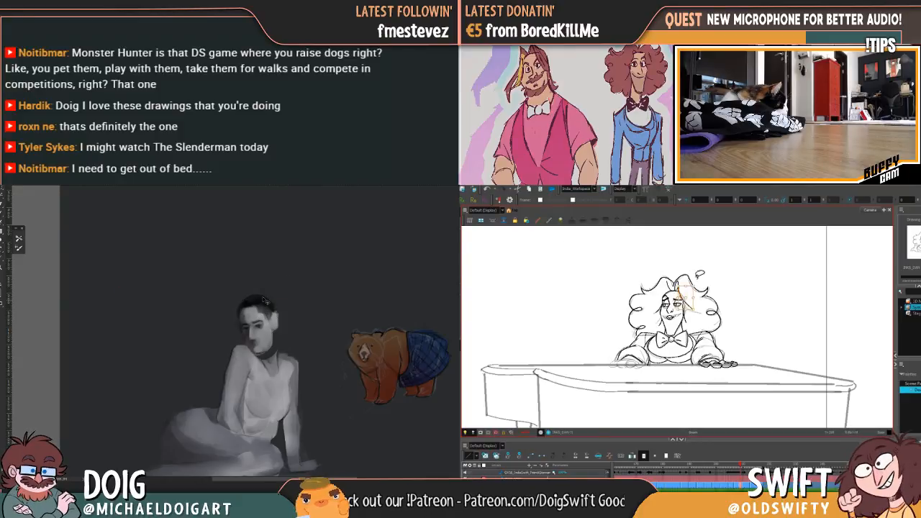
Repaint the grey figure's jaw and neck beneath the repositioned head, and cancel the pianist scene's repeat render
{"action": "key", "text": "ctrl+plus"}
{"action": "key", "text": "ctrl+plus"}
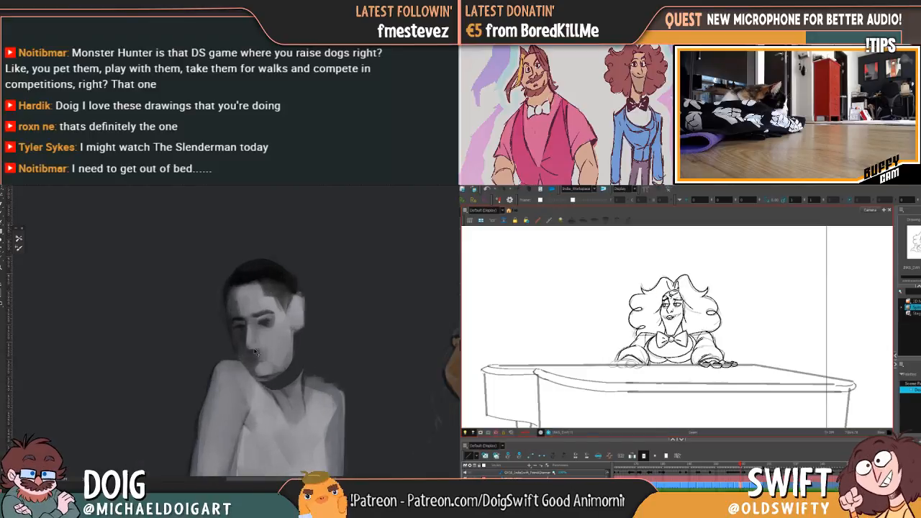
{"action": "mouse_move", "coordinate": [290, 392]}
{"action": "left_mouse_down"}
{"action": "mouse_move", "coordinate": [293, 351]}
{"action": "mouse_move", "coordinate": [285, 392]}
{"action": "mouse_move", "coordinate": [269, 384]}
{"action": "left_mouse_up"}
{"action": "left_click", "coordinate": [733, 466]}
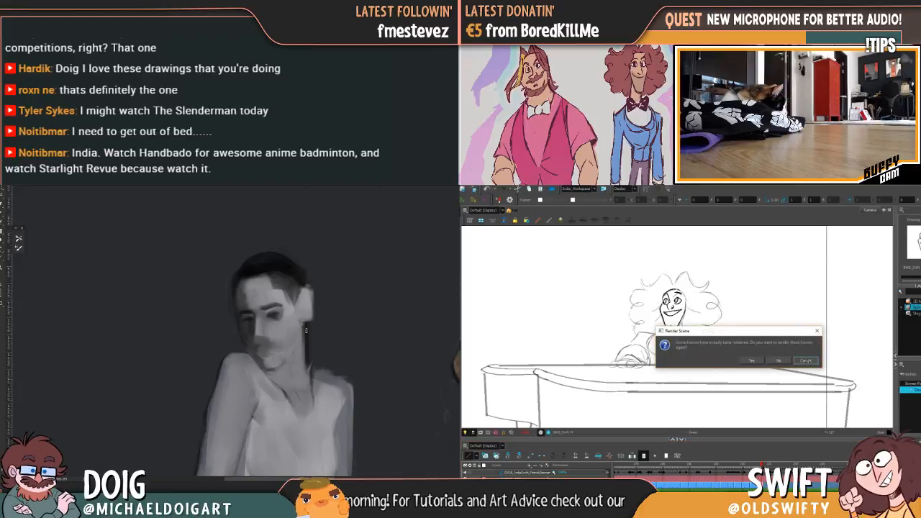
{"action": "left_click", "coordinate": [807, 362]}
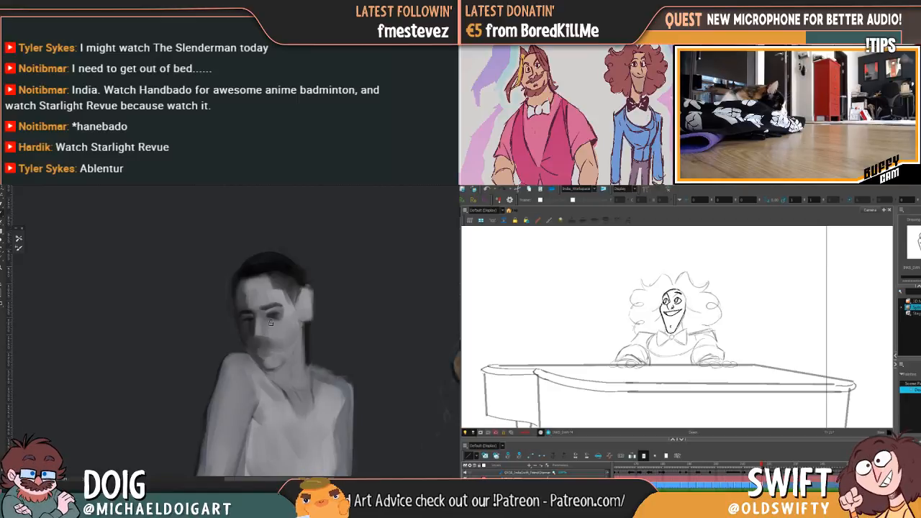
Darken the shadow between the grey figure's nose and mouth, checking it against the whole figure
{"action": "key", "text": "ctrl+plus"}
{"action": "key", "text": "ctrl+plus"}
{"action": "left_click", "coordinate": [236, 295], "text": "alt"}
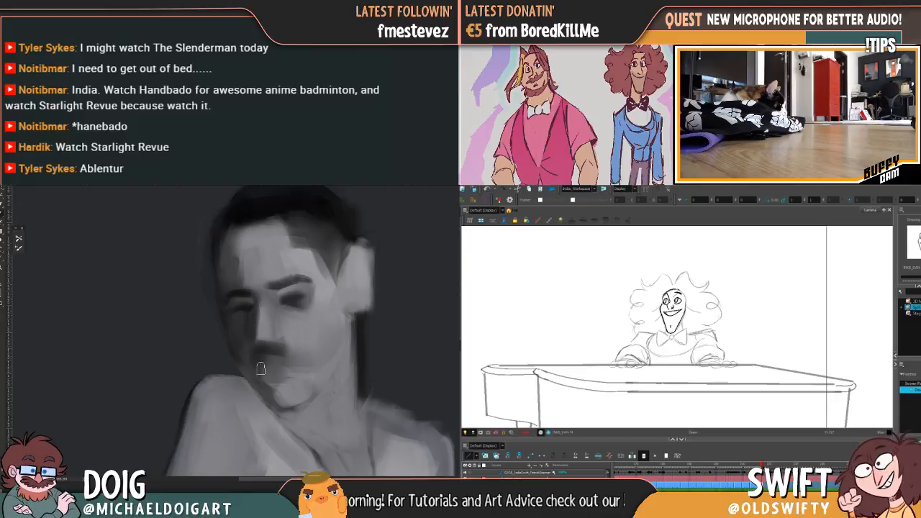
{"action": "scroll", "coordinate": [257, 382], "scroll_direction": "down", "scroll_amount": 6}
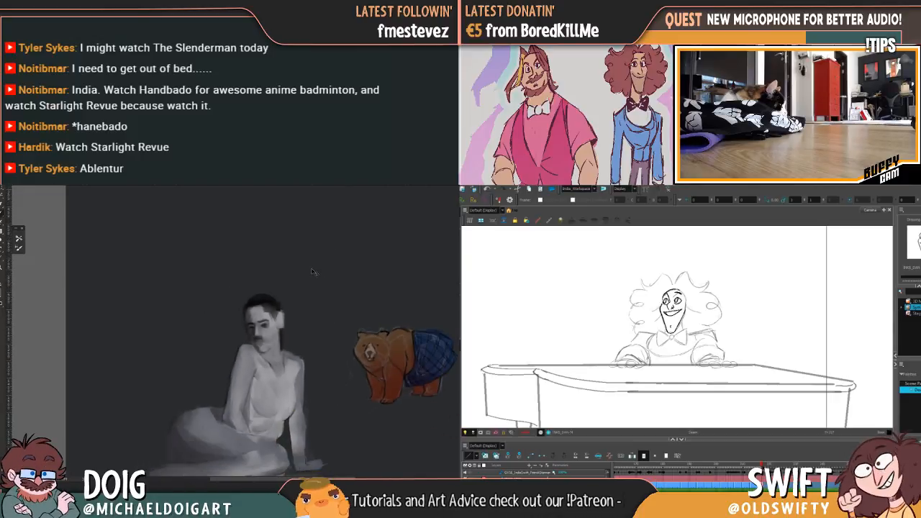
{"action": "scroll", "coordinate": [311, 271], "scroll_direction": "up", "scroll_amount": 5}
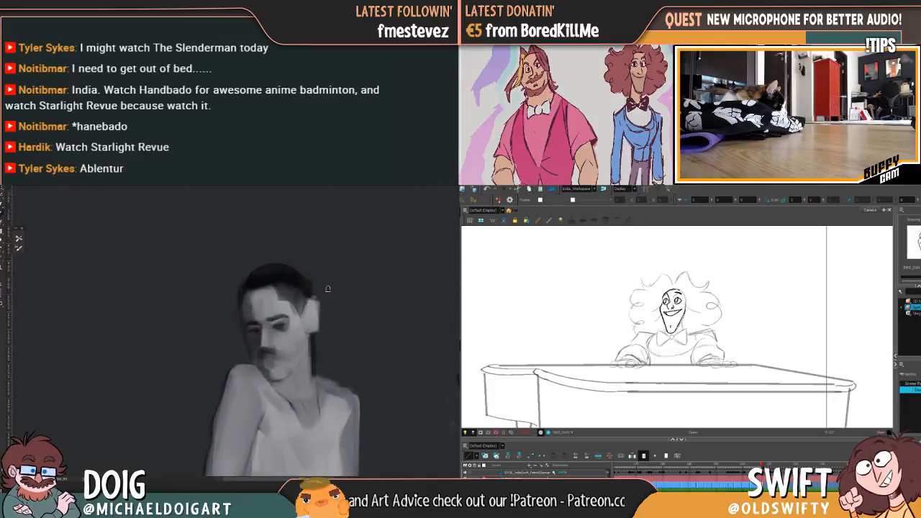
Go to the brown bear in the blue plaid kilt and frame it in close view
{"action": "left_click_drag", "start_coordinate": [350, 311], "coordinate": [63, 250]}
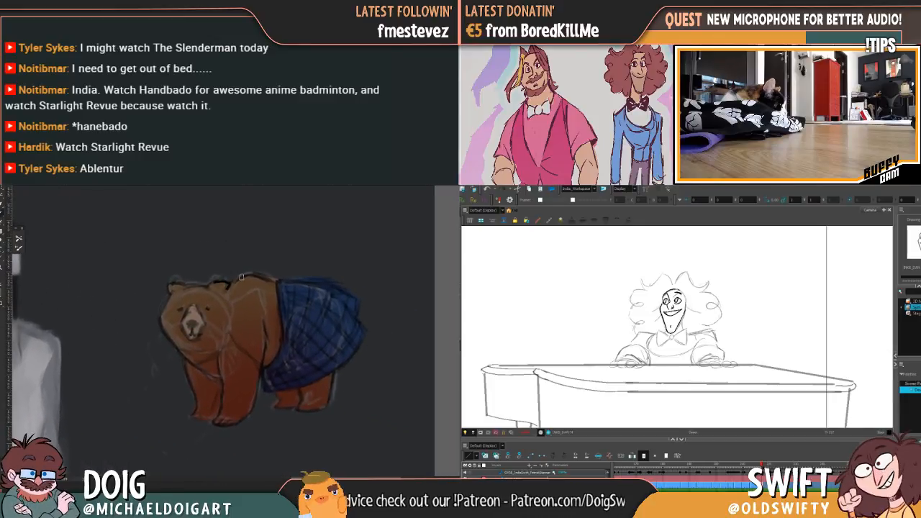
{"action": "key", "text": "ctrl+plus"}
{"action": "scroll", "coordinate": [263, 279], "scroll_direction": "up", "scroll_amount": 3}
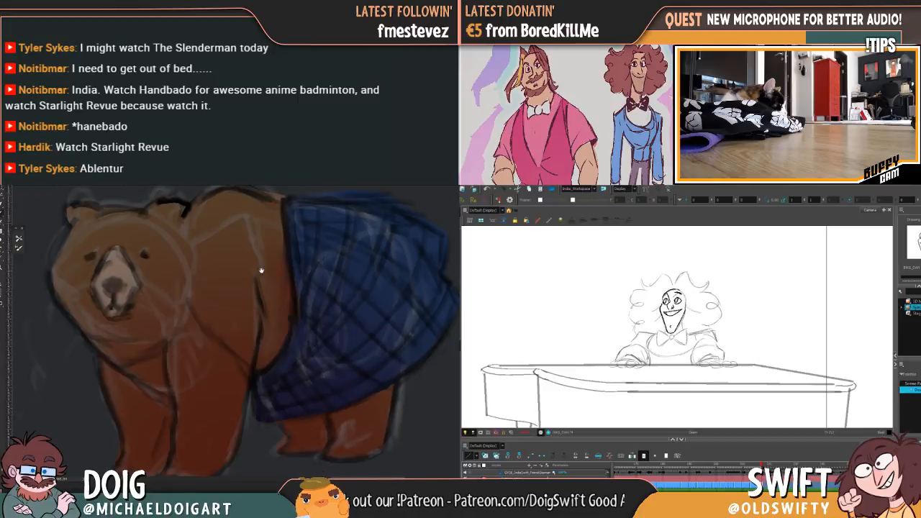